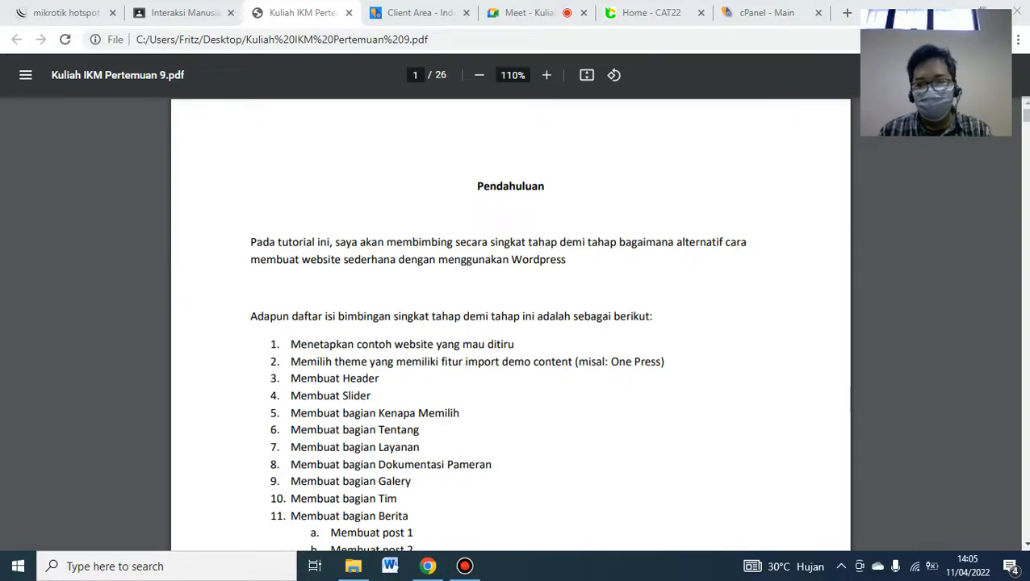
- Read the tutorial PDF from the Pendahuluan outline to page 2's example site, then switch to the blog.cat22.id tab
scroll(1023, 540, "down", 2)
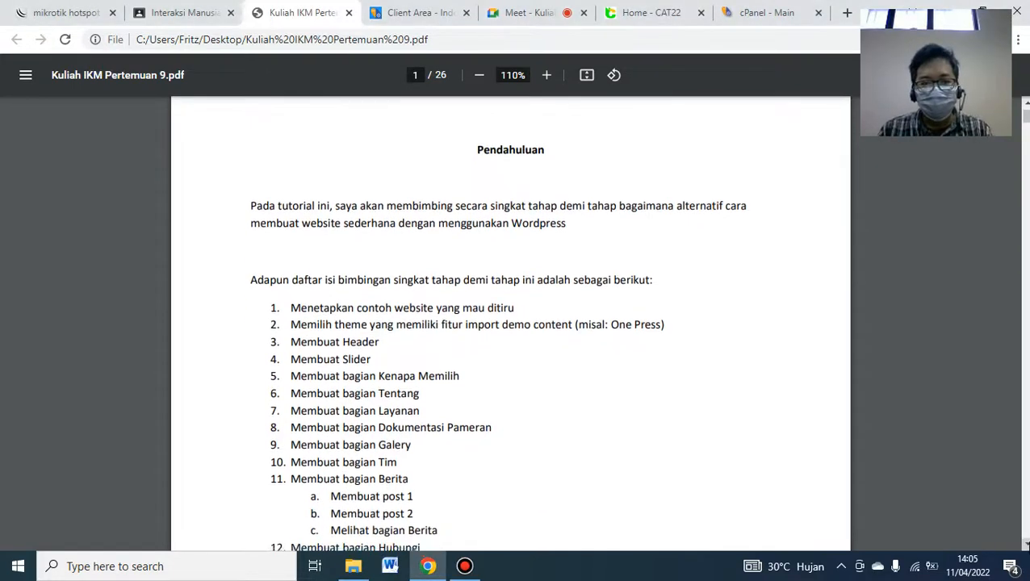
scroll(510, 323, "down", 1)
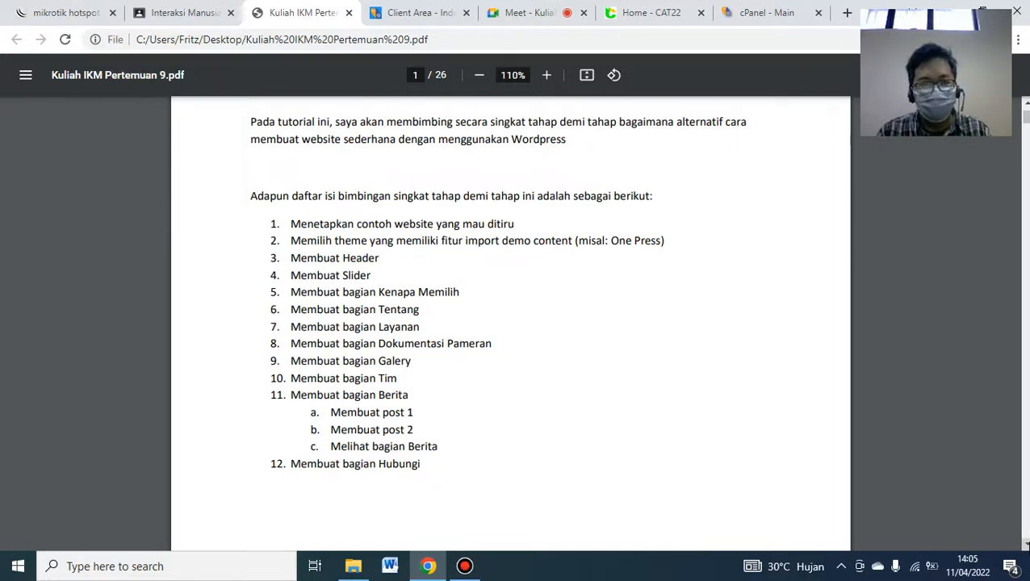
scroll(510, 322, "down", 4)
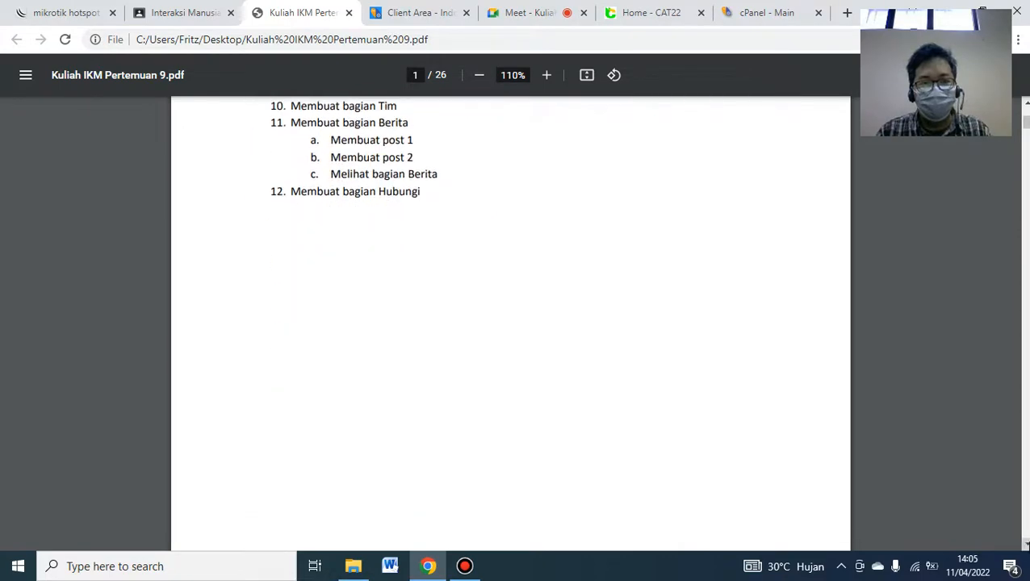
scroll(510, 323, "down", 8)
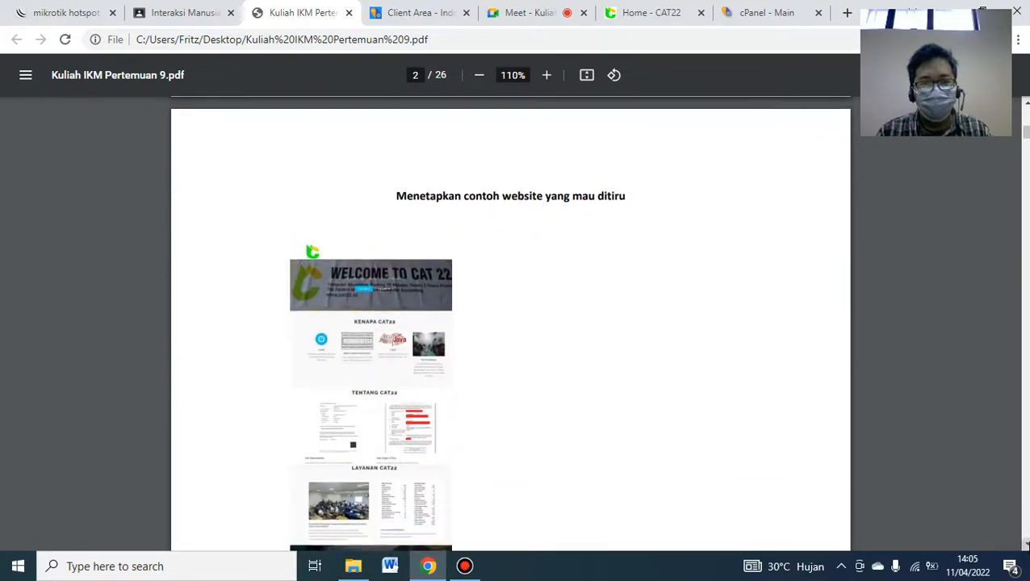
scroll(510, 323, "down", 1)
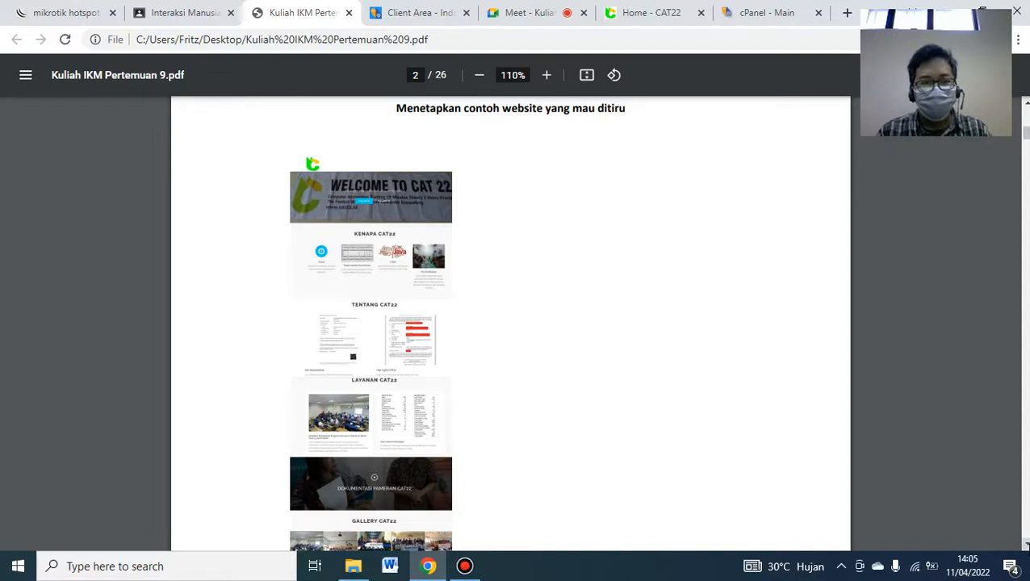
left_click(648, 16)
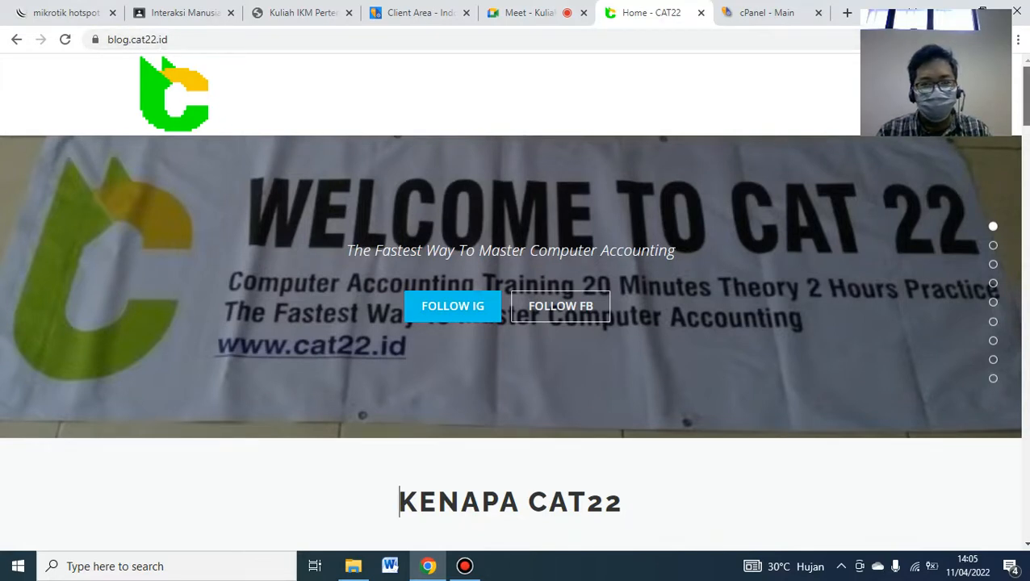
- Scroll blog.cat22.id from the banner through KENAPA, TENTANG, LAYANAN, GALLERY, TIM and BERITA to HUBUNGI CAT22
scroll(397, 493, "down", 2)
scroll(510, 339, "down", 3)
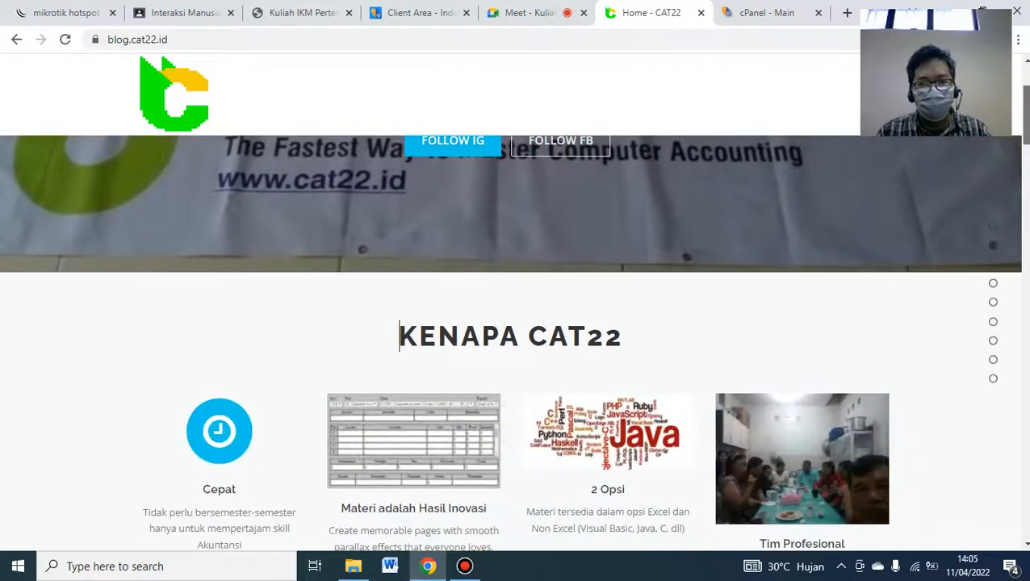
scroll(398, 209, "down", 5)
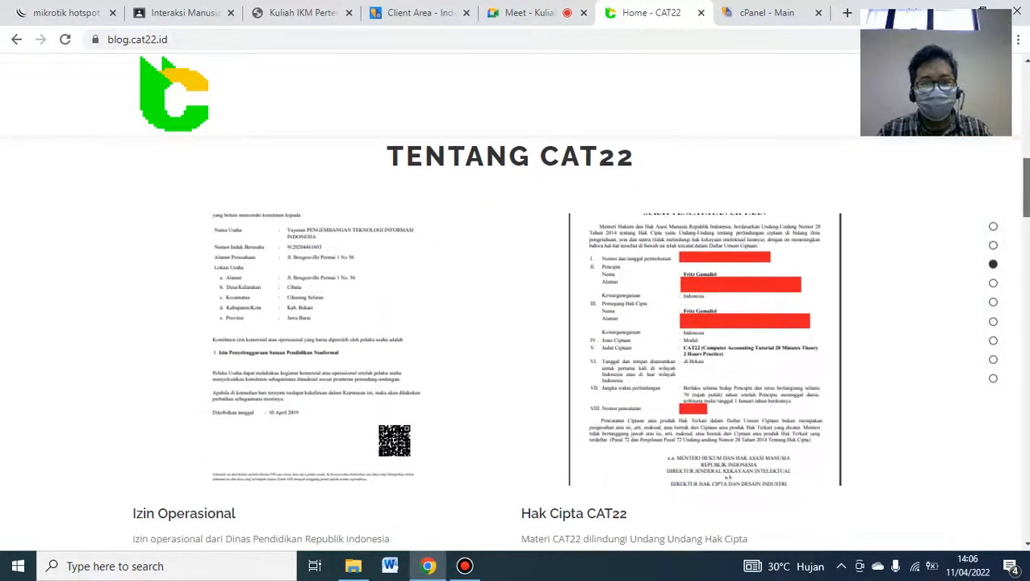
scroll(510, 339, "down", 6)
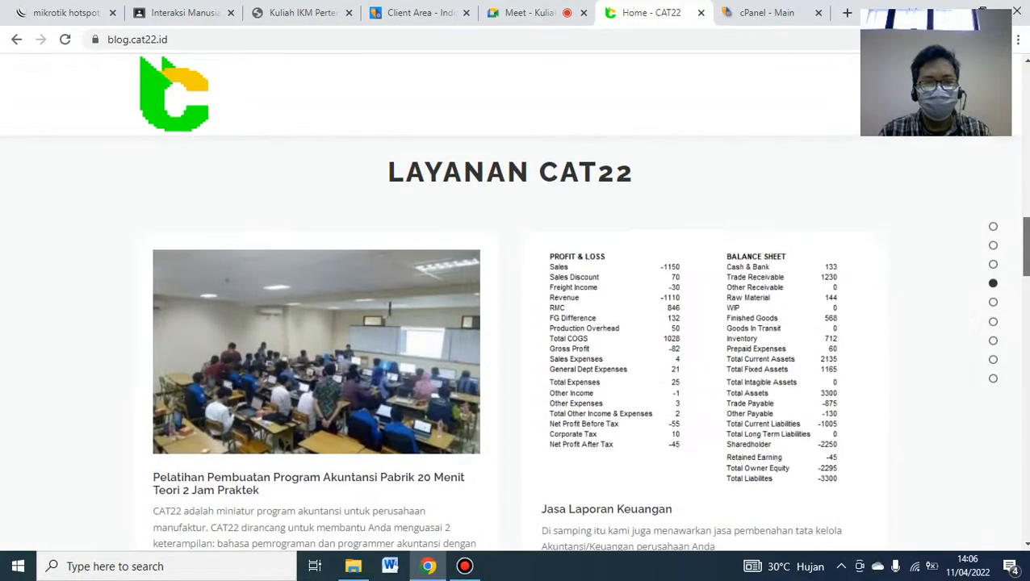
scroll(510, 339, "down", 5)
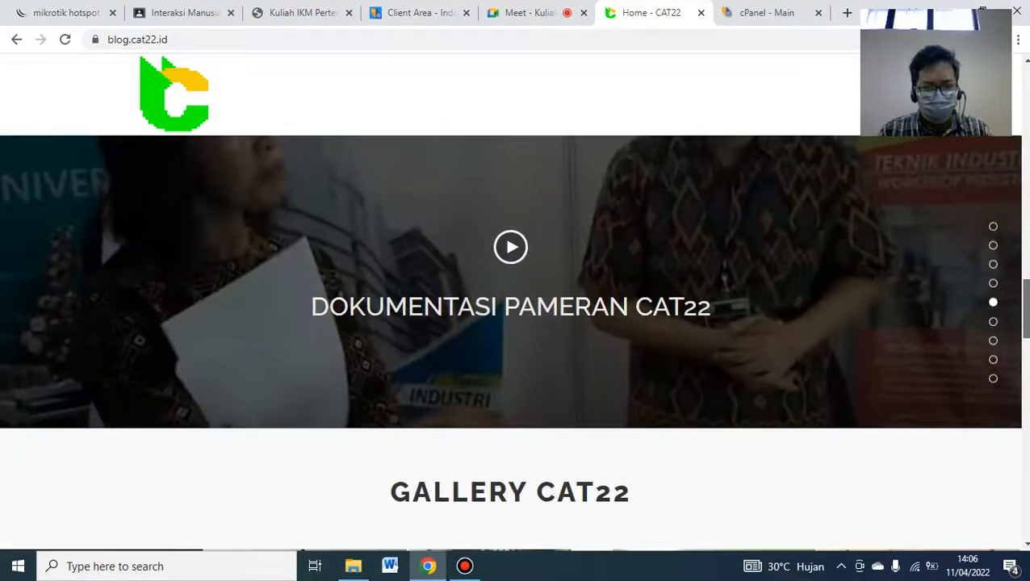
scroll(510, 338, "down", 4)
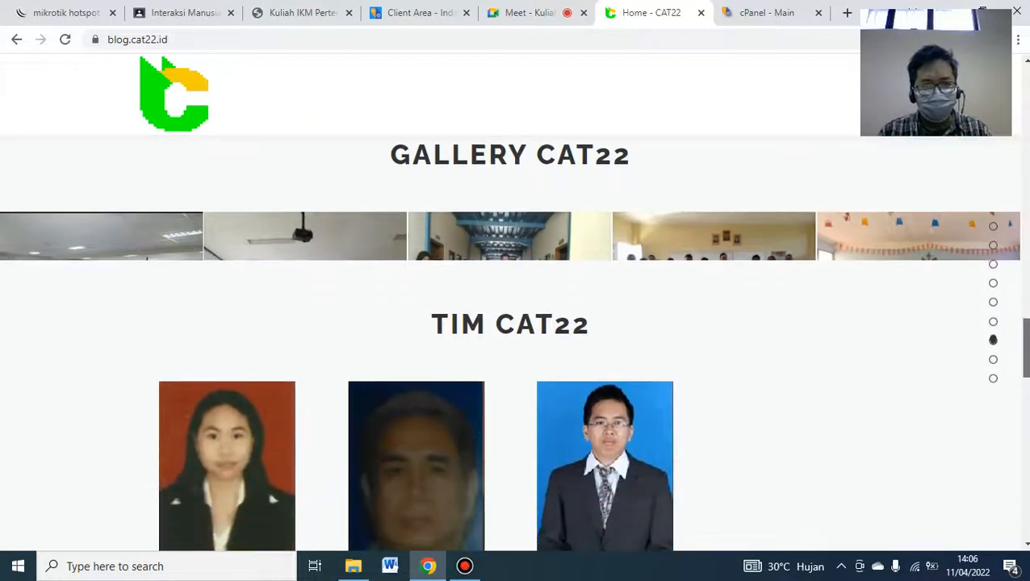
scroll(510, 339, "down", 5)
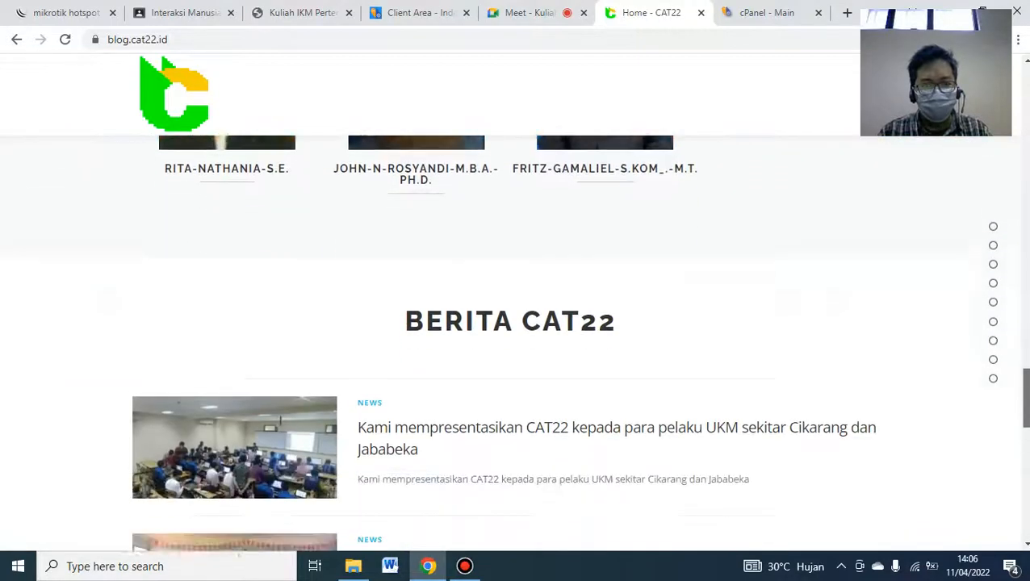
scroll(510, 339, "down", 5)
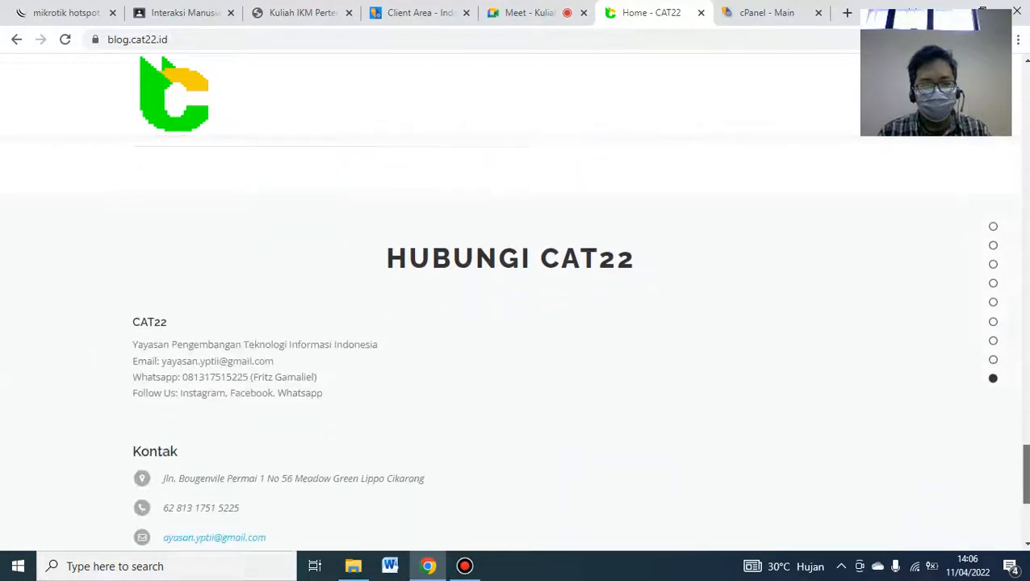
scroll(510, 339, "down", 1)
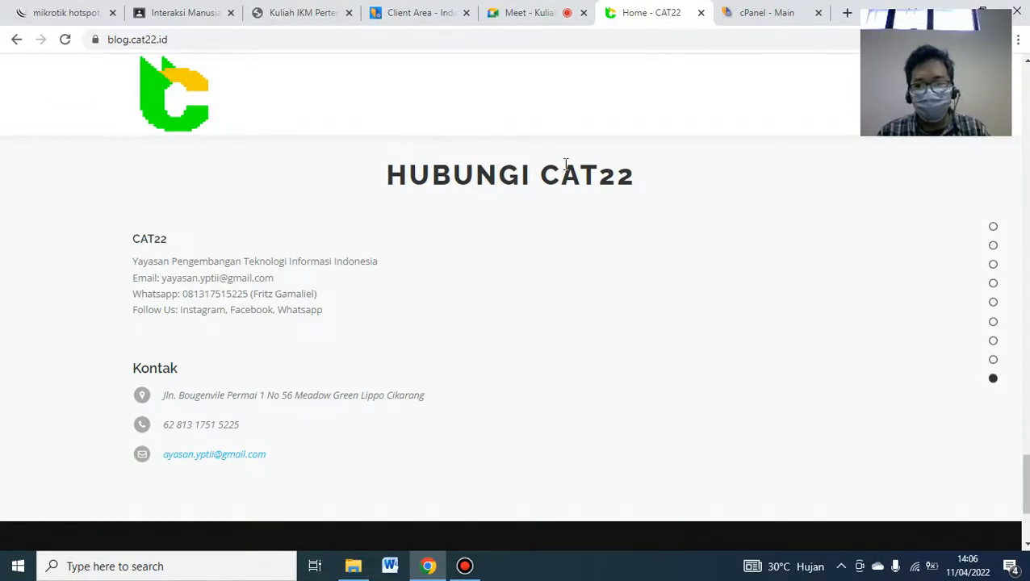
- Read the PDF's page 3 on choosing a demo-import theme, then return to the blog.cat22.id tab
left_click(321, 12)
scroll(510, 322, "down", 10)
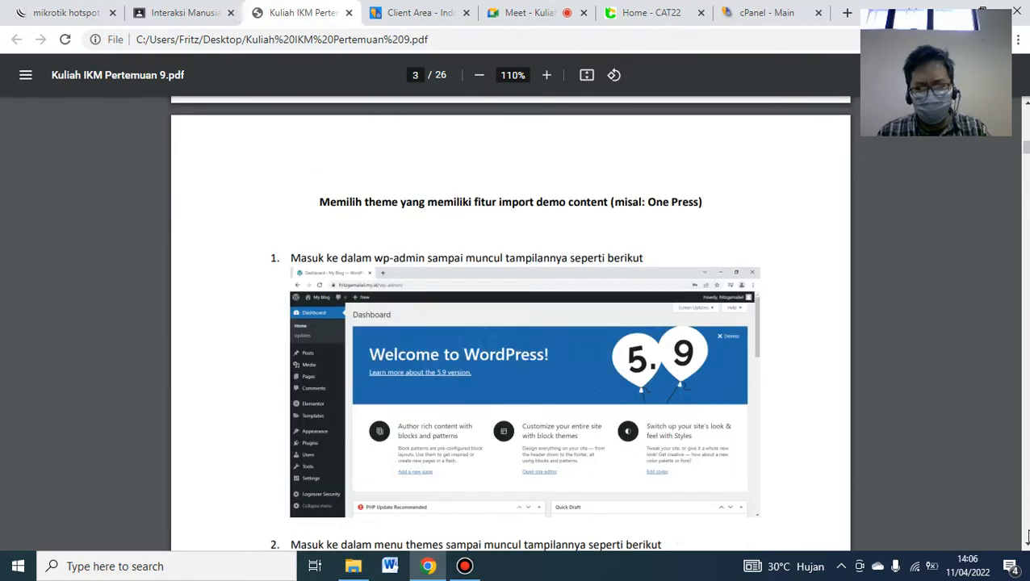
scroll(1027, 537, "down", 2)
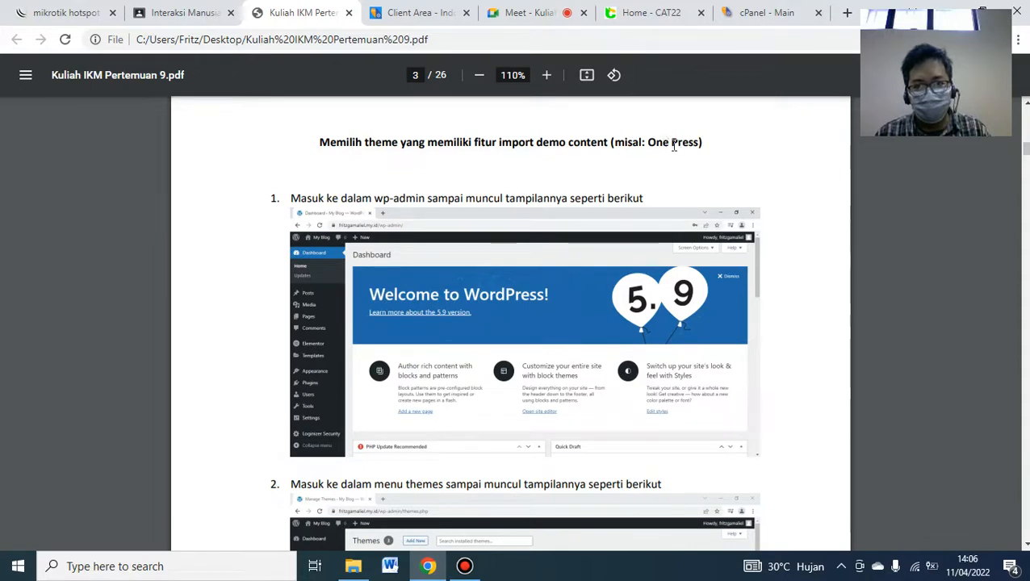
left_click(659, 24)
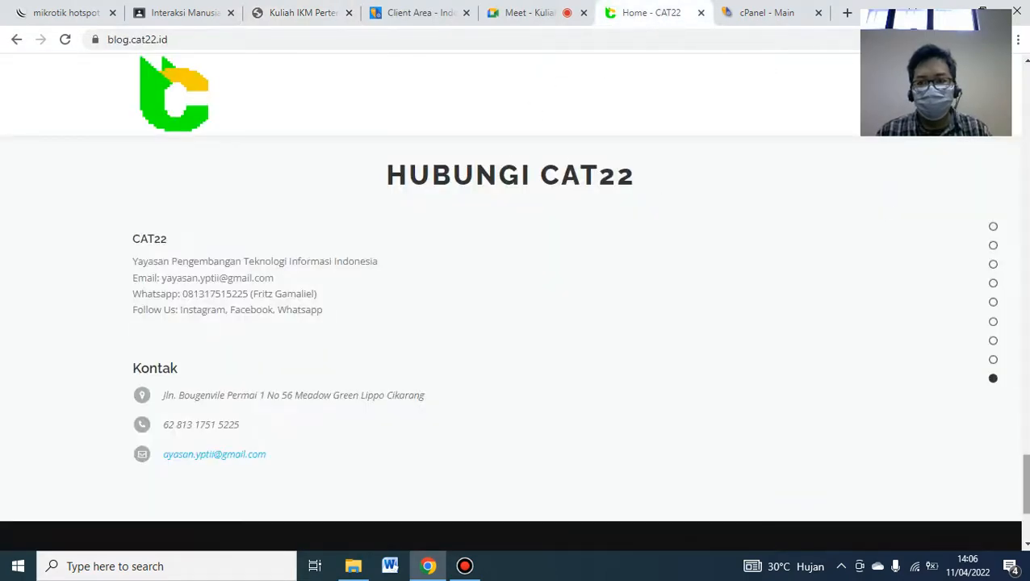
- View the blog.cat22.id page source and search 'themes/' to confirm it uses OnePress, then return to the PDF
left_click_drag(1026, 484, 1025, 96)
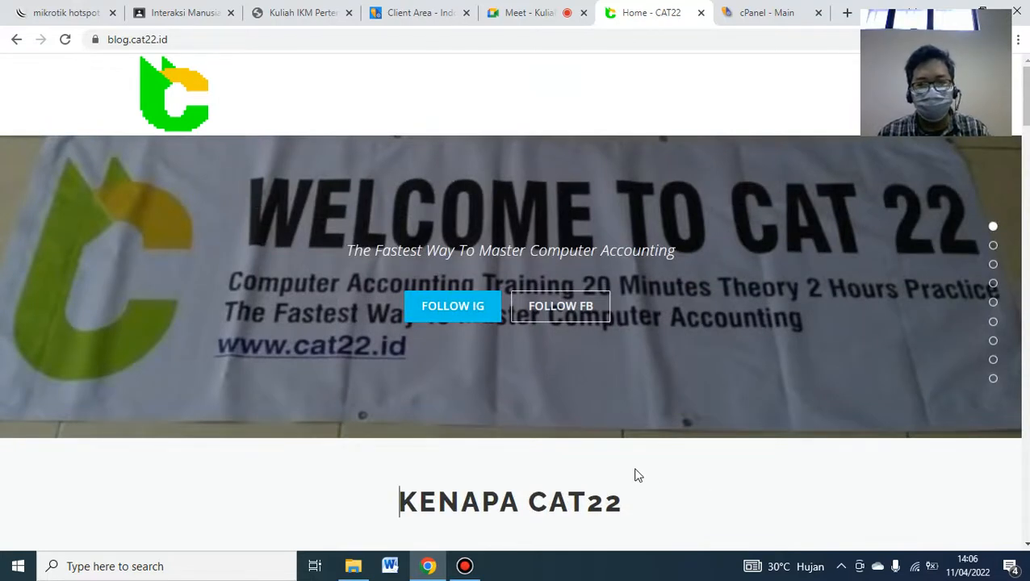
right_click(634, 476)
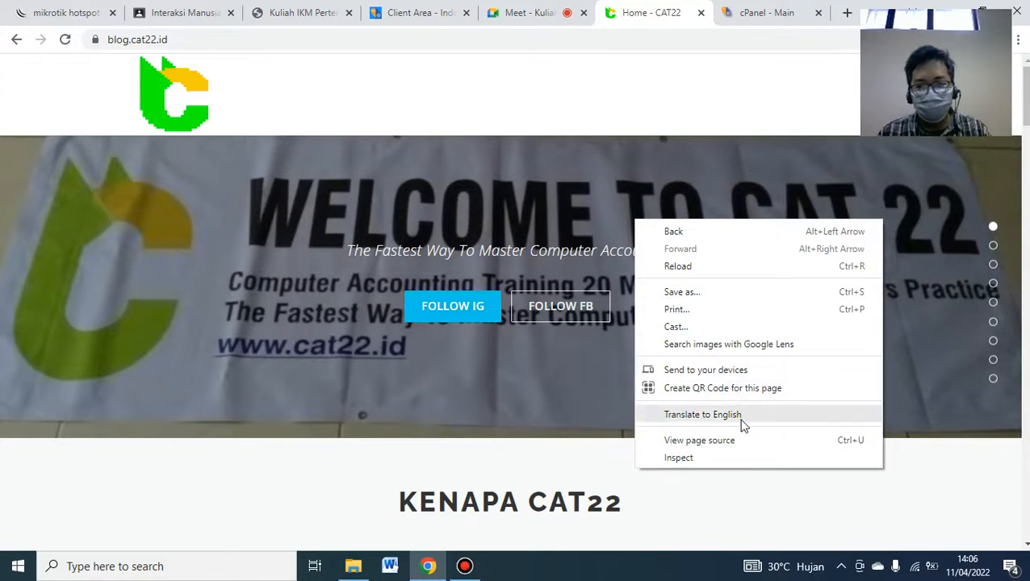
left_click(766, 441)
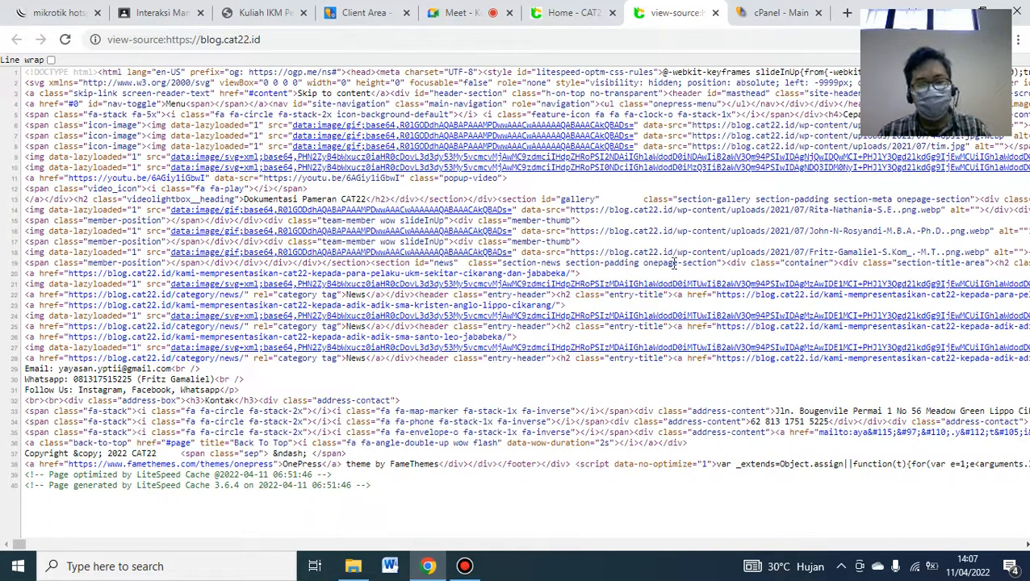
key("ctrl+f")
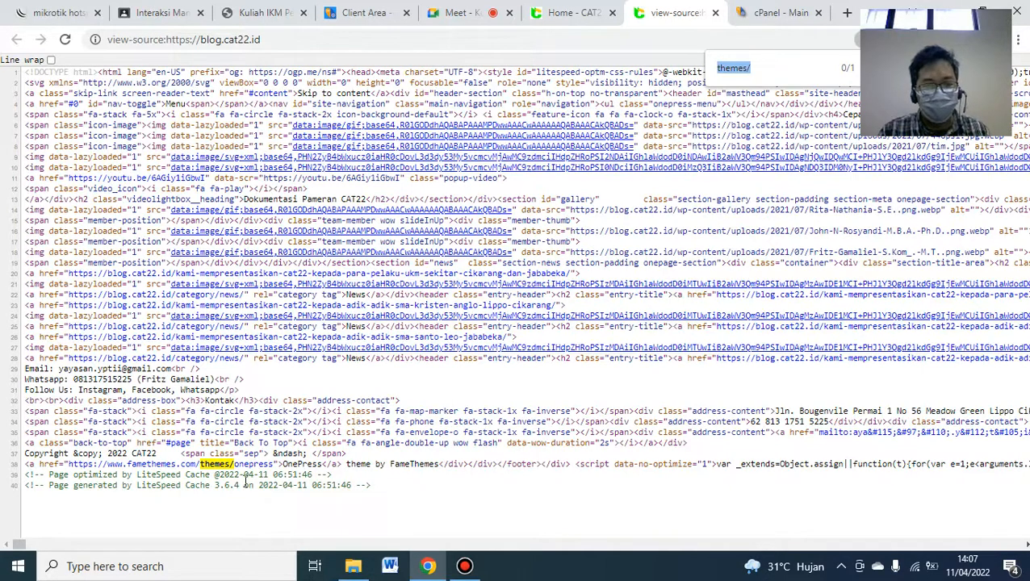
left_click(286, 11)
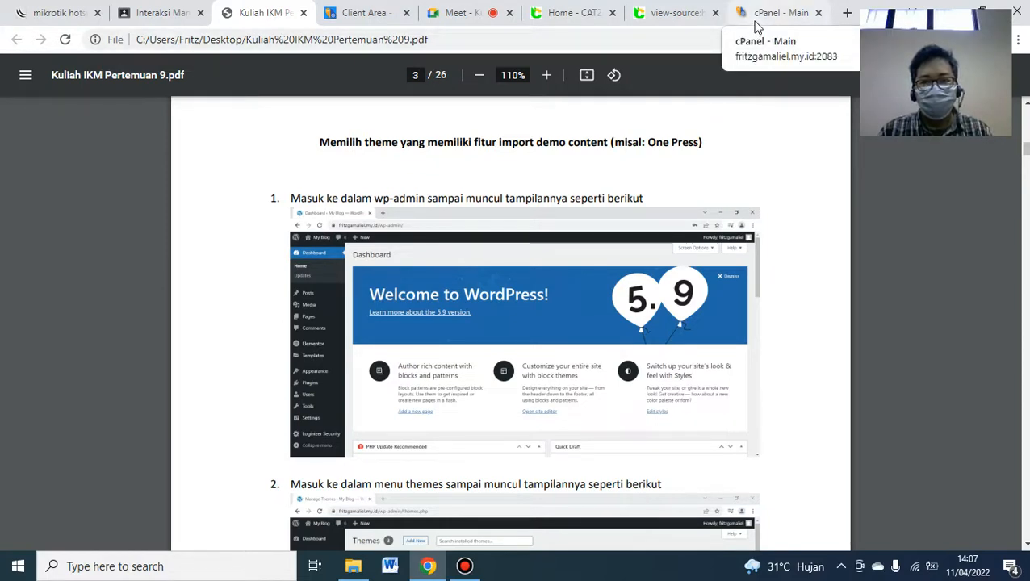
- In a new tab, load the hosting account's site root address
left_click(846, 13)
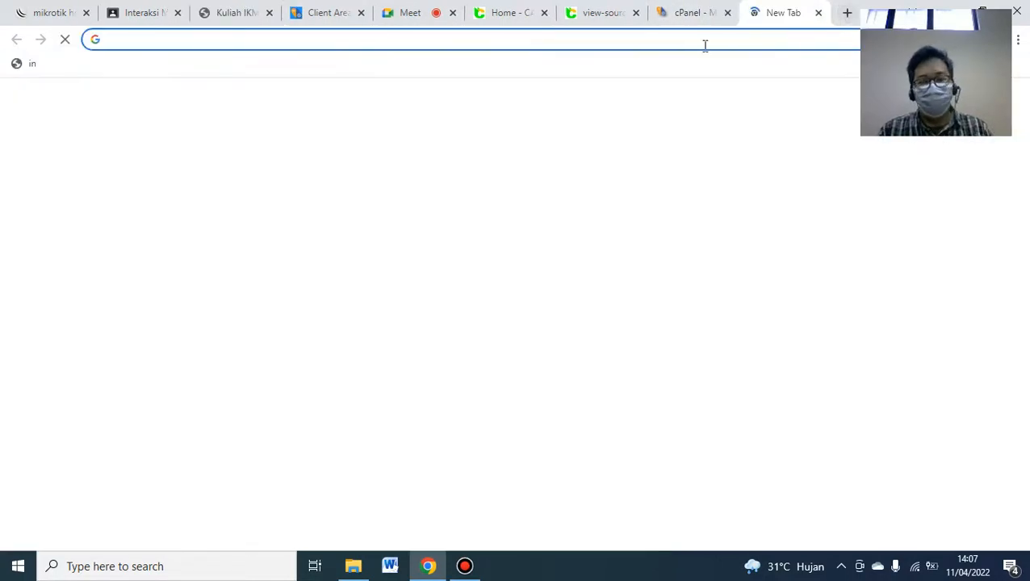
type("fritzgamaliel")
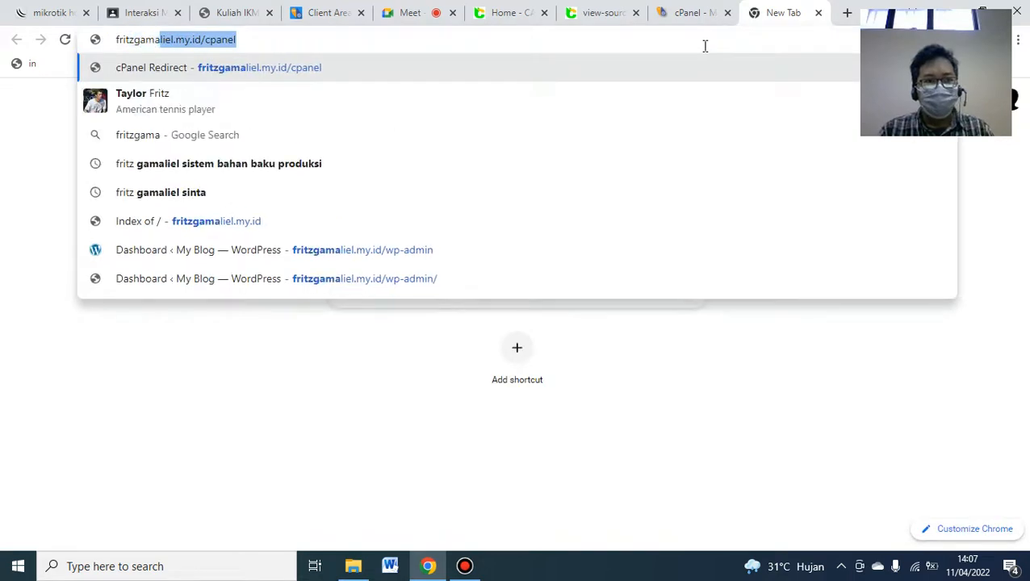
key("Right")
key("BackSpace")
key("BackSpace")
key("BackSpace")
key("BackSpace")
key("BackSpace")
key("BackSpace")
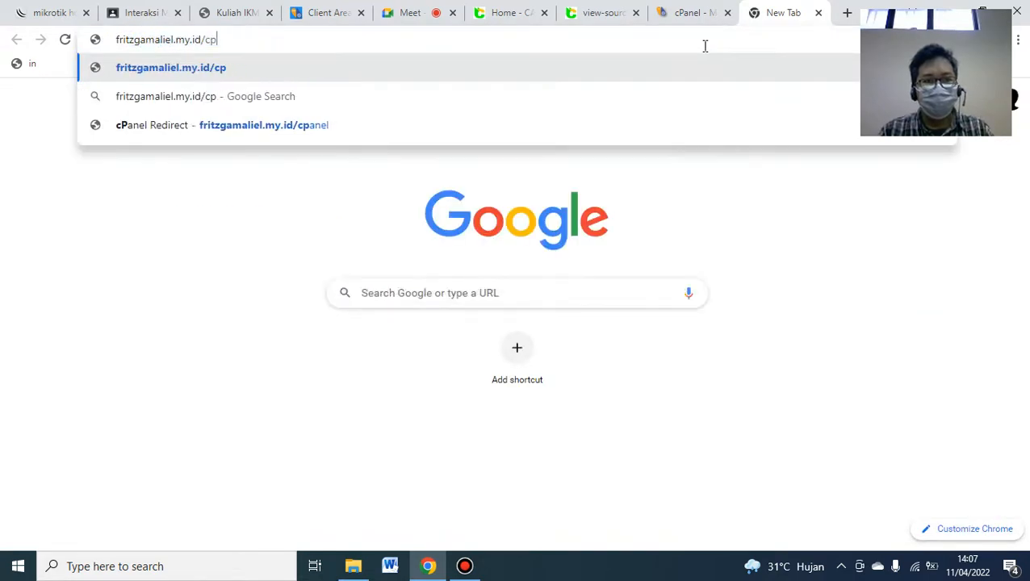
key("Return")
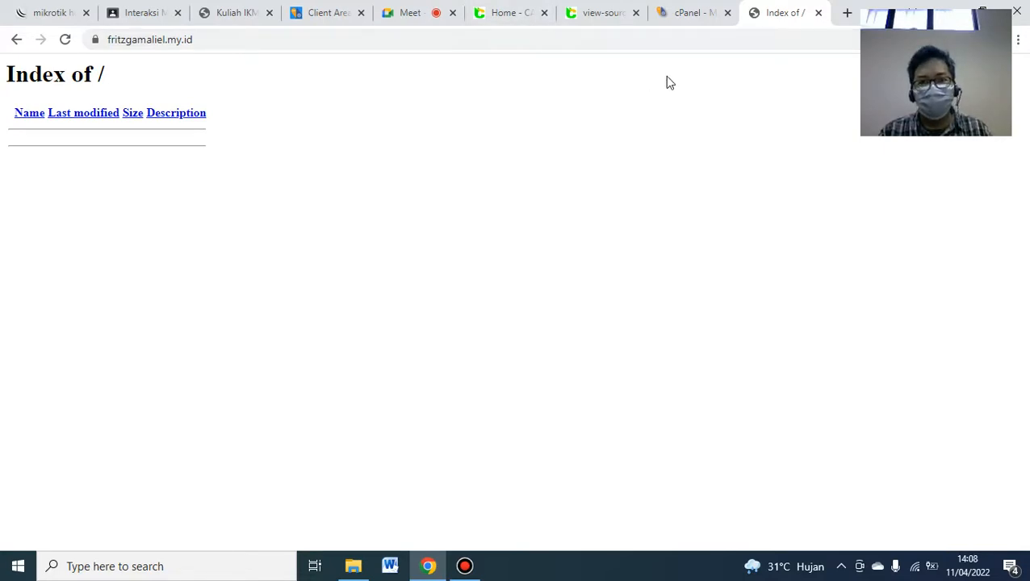
- On the cPanel dashboard, open Softaculous Apps Installer from the Software section
left_click(700, 23)
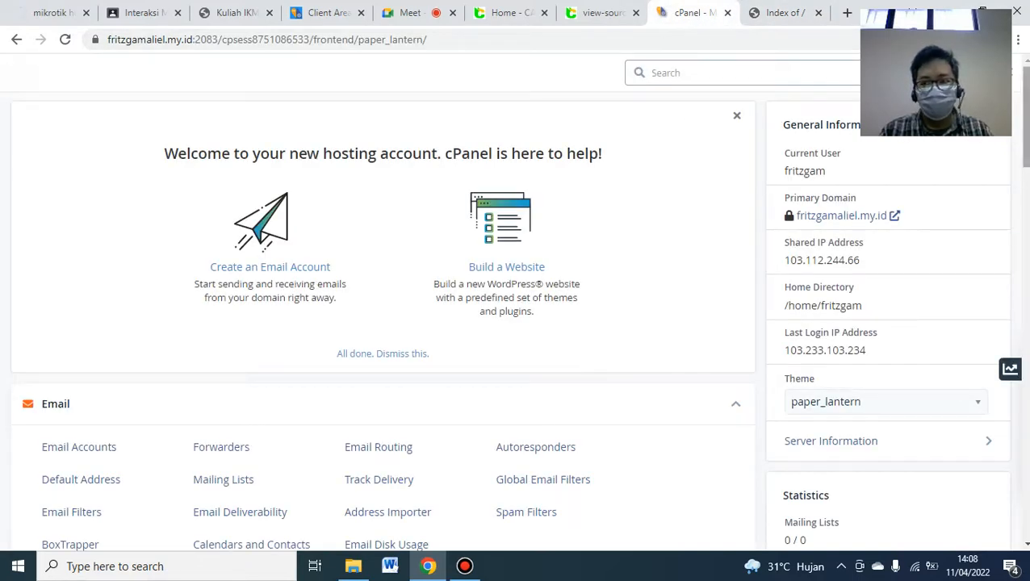
scroll(518, 308, "down", 2)
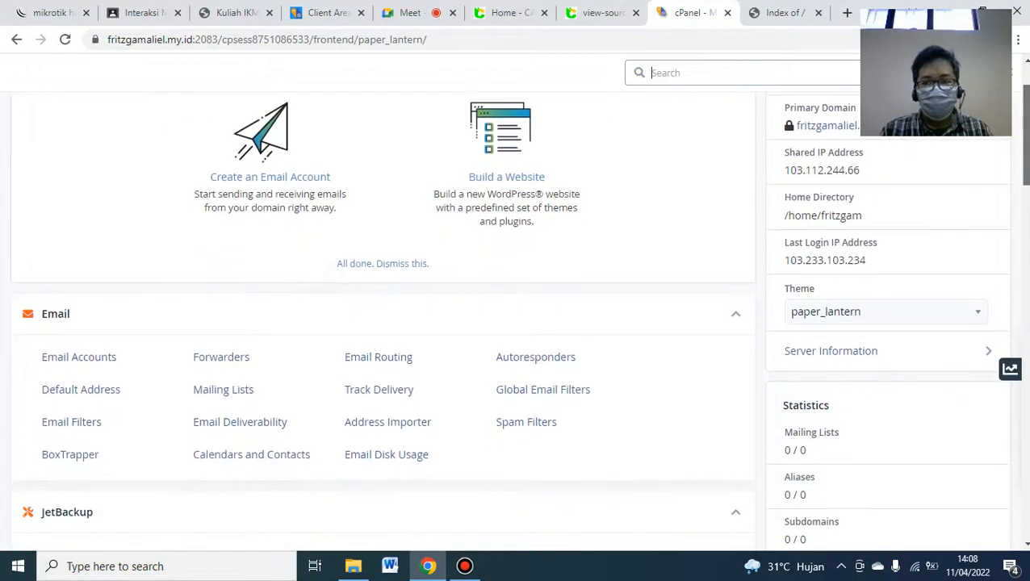
scroll(383, 315, "down", 10)
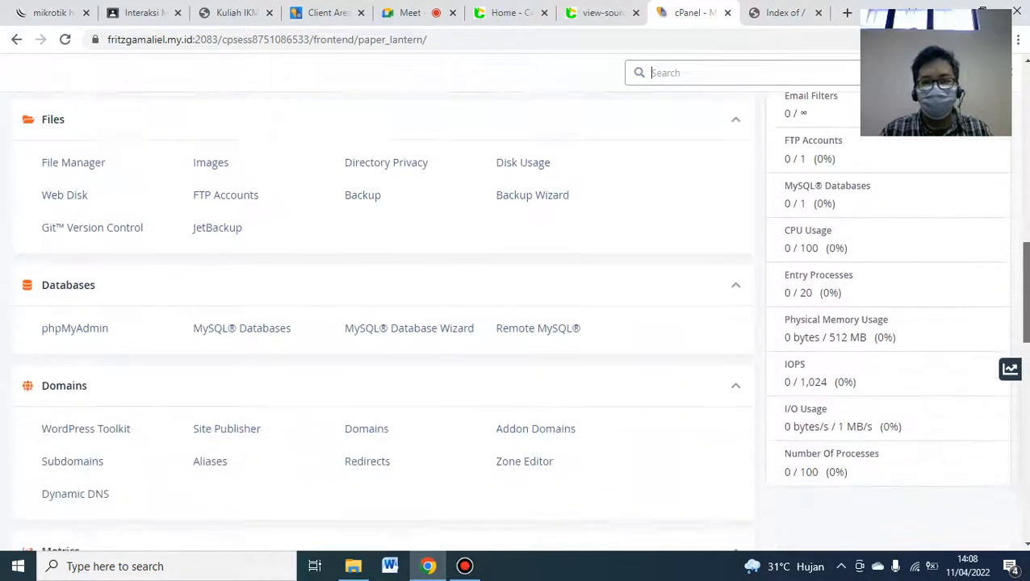
scroll(383, 315, "down", 6)
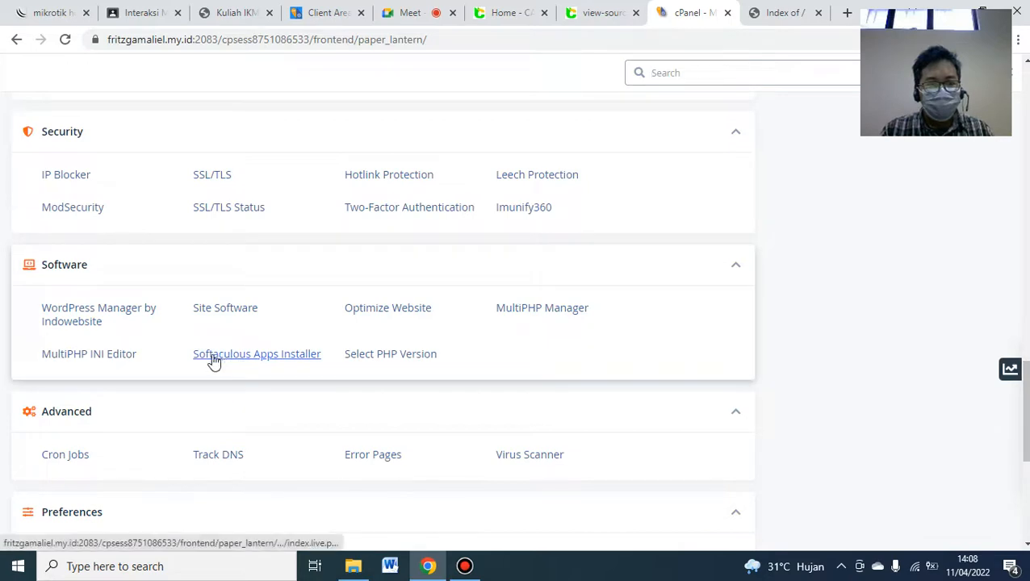
left_click(220, 362)
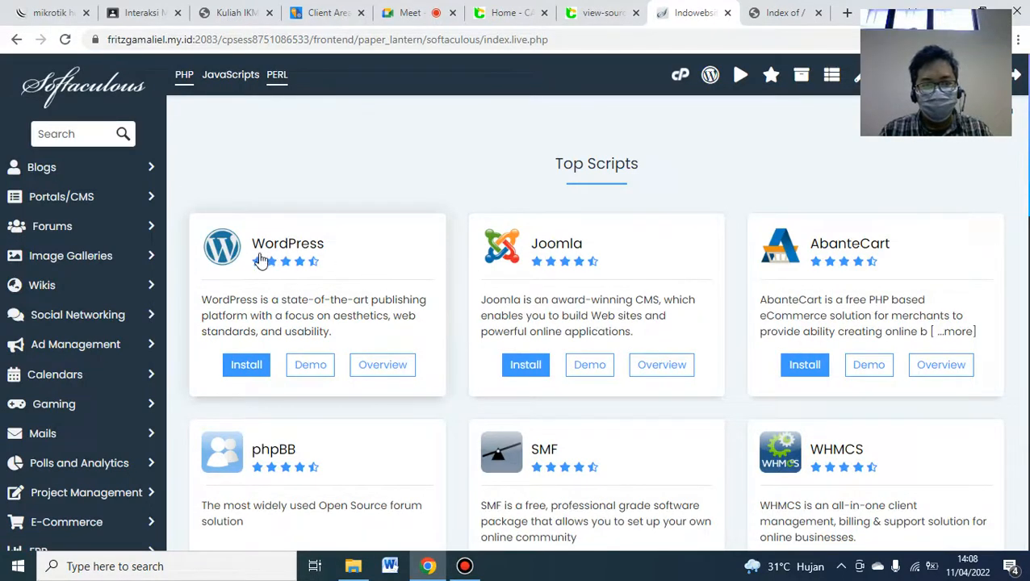
- Start a WordPress install and clear the 'wp' In Directory field so it installs at the domain root
left_click(244, 368)
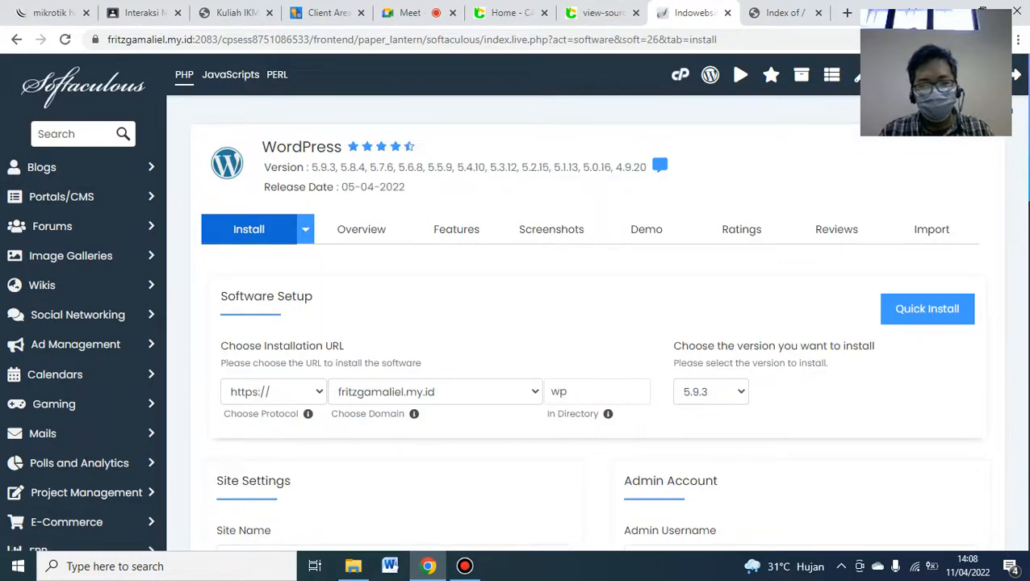
scroll(516, 322, "down", 1)
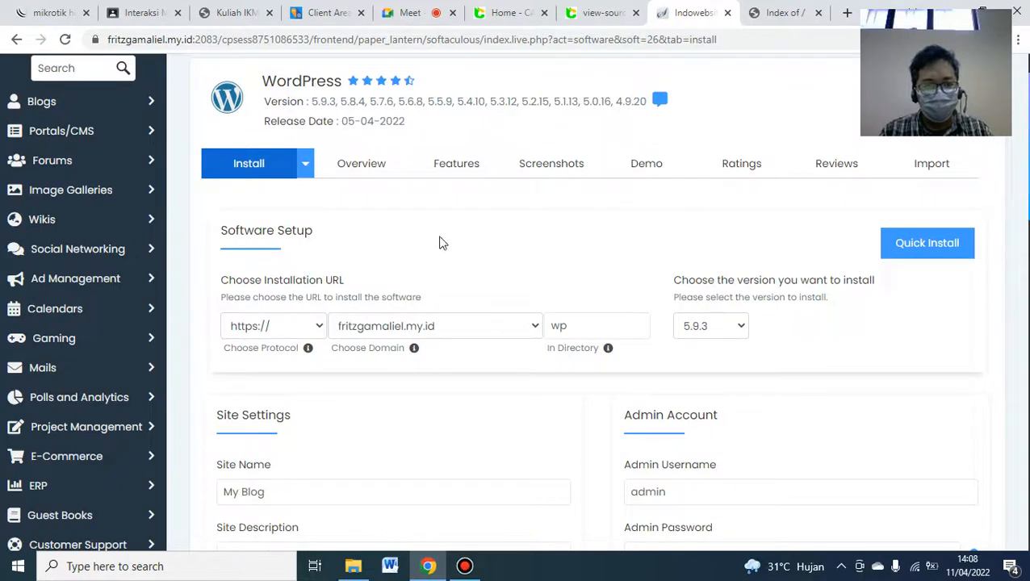
left_click(434, 325)
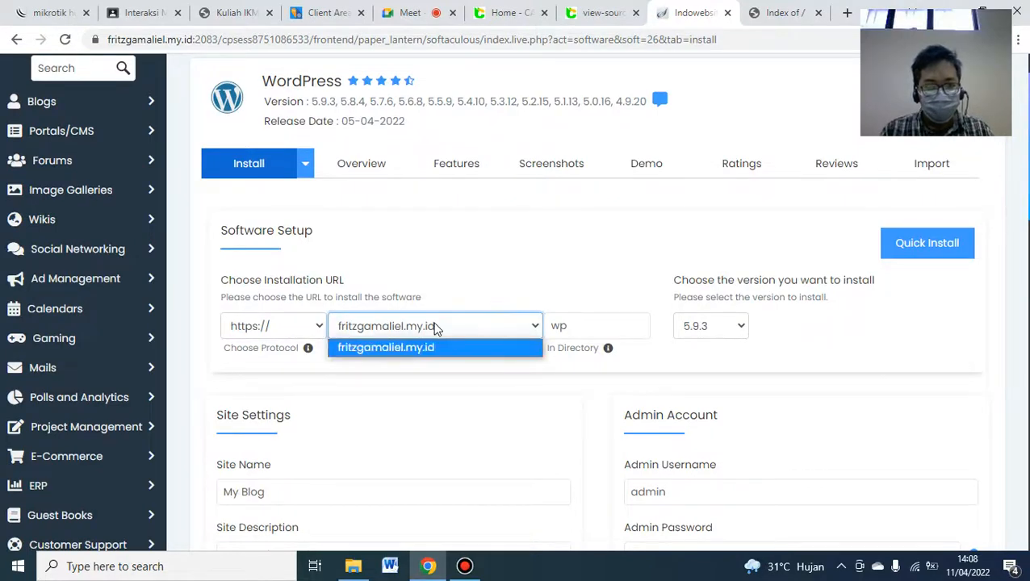
left_click(565, 325)
key("BackSpace")
key("BackSpace")
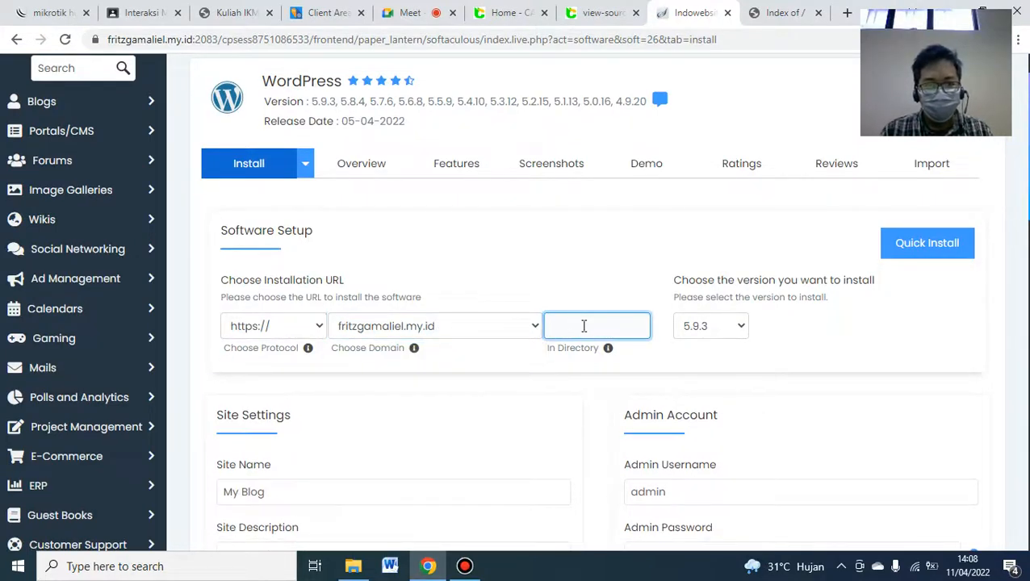
scroll(492, 301, "down", 3)
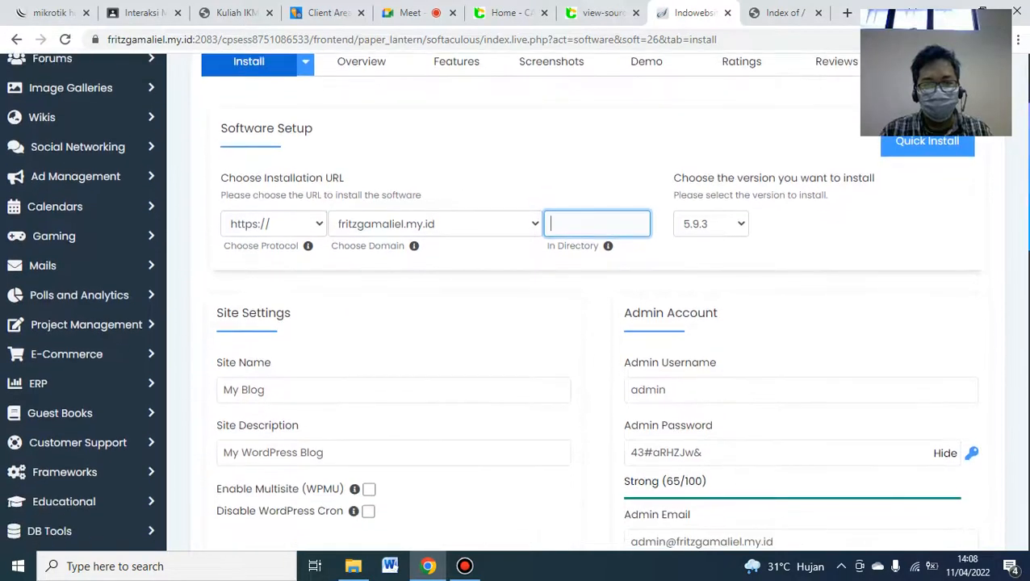
scroll(937, 234, "up", 1)
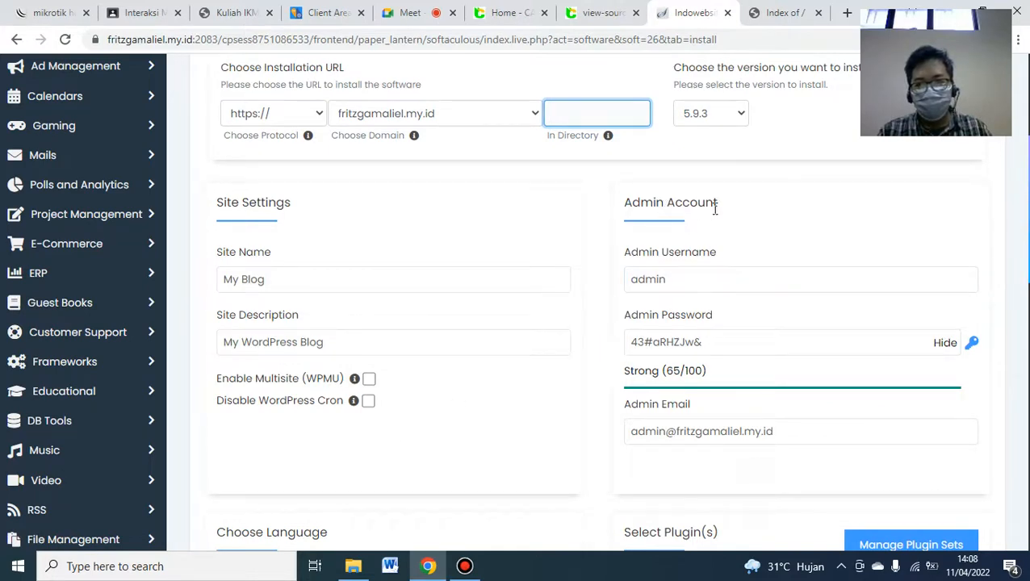
- Replace the generated admin password with a new one and enter the admin e-mail address
left_click(646, 258)
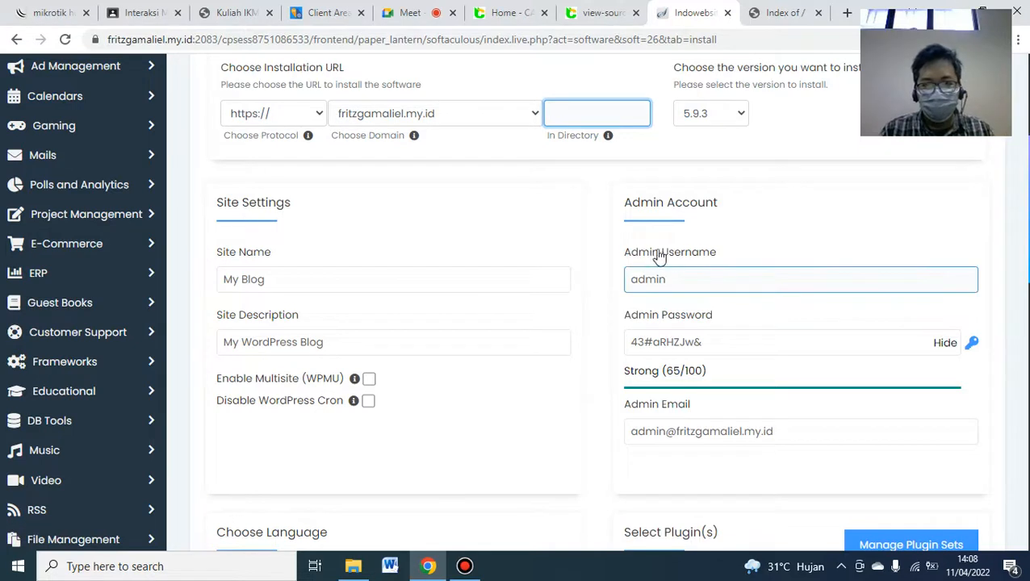
left_click_drag(735, 341, 581, 346)
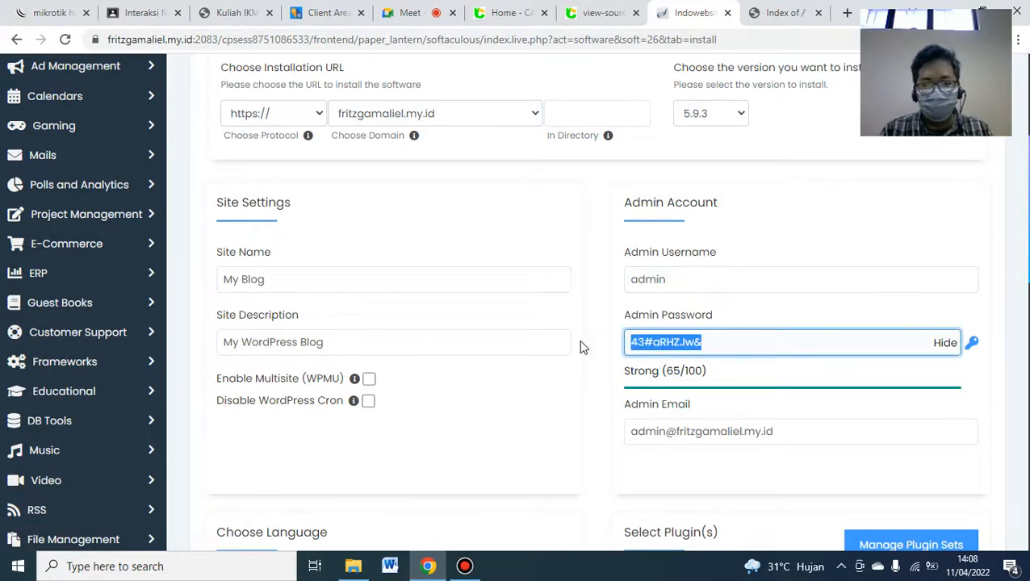
type("belajarwo")
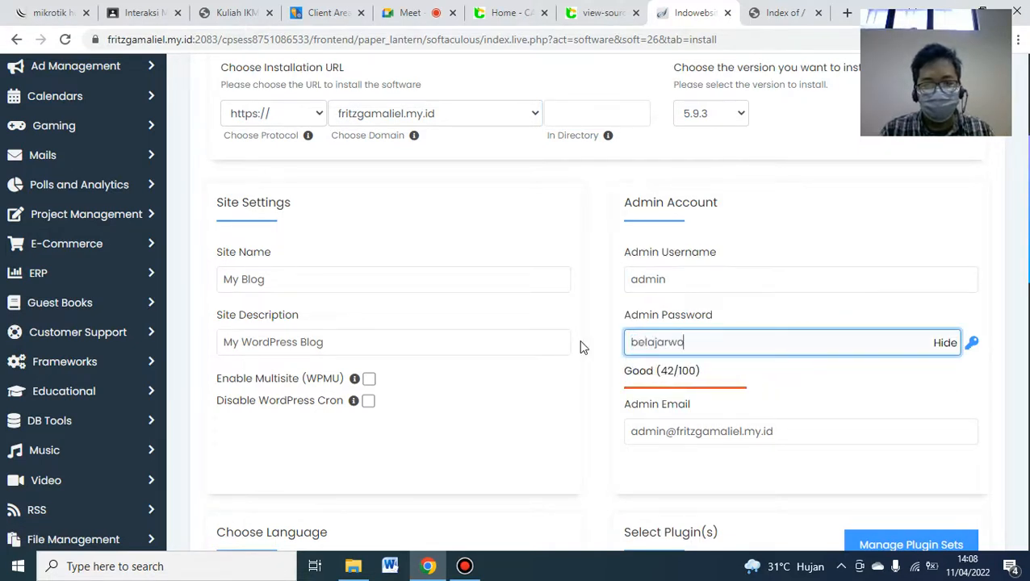
type("rdpress")
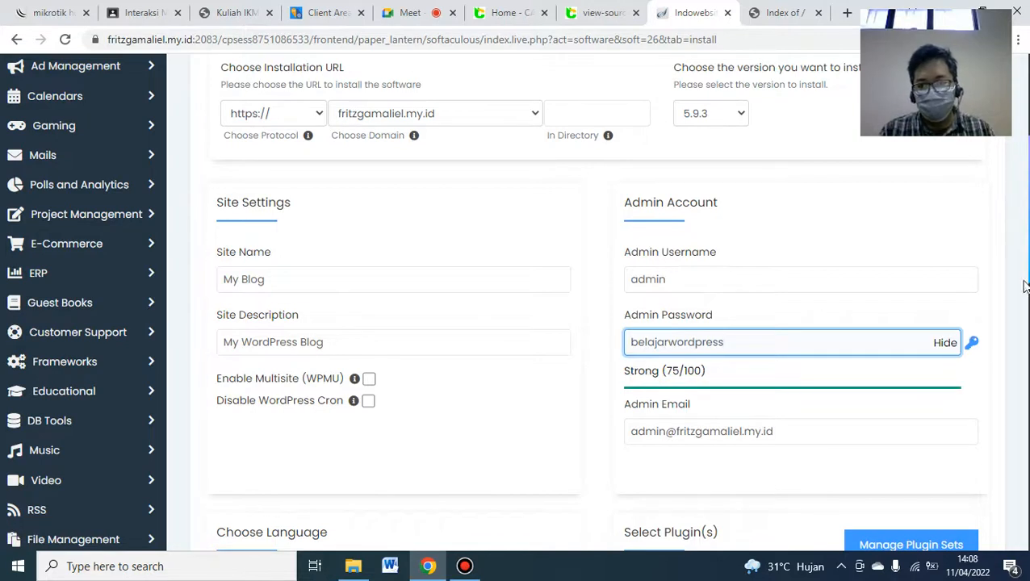
key("ctrl+a")
left_click_drag(794, 432, 539, 436)
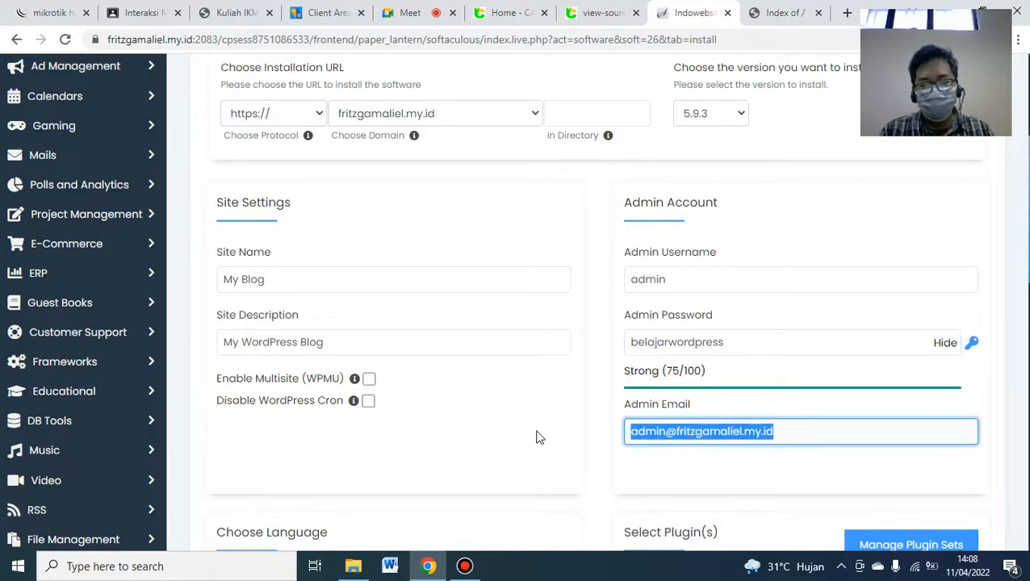
key("BackSpace")
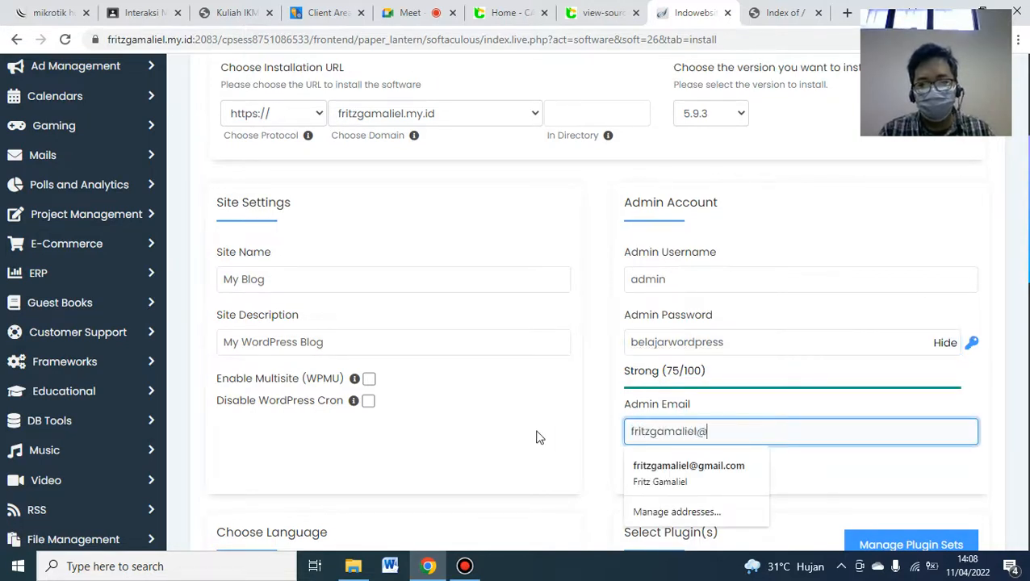
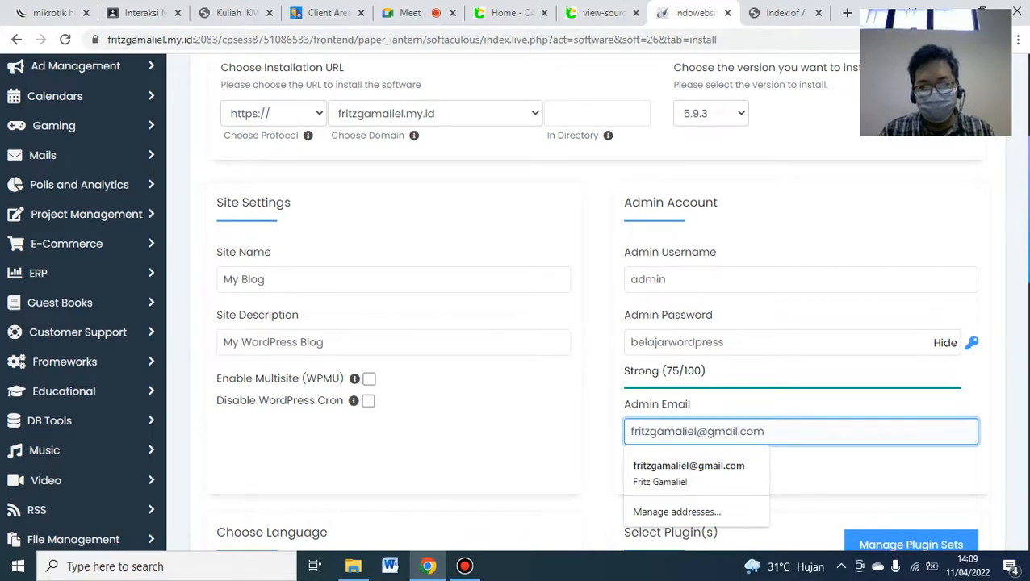
- Tick the Limit Login Attempts and Classic Editor plugins and submit the installation
scroll(516, 299, "down", 5)
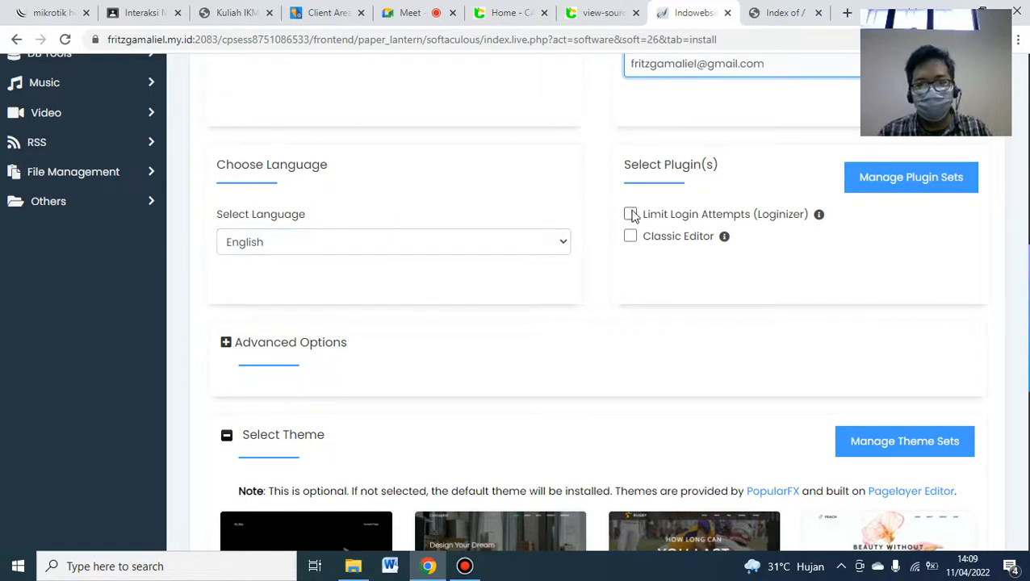
left_click(630, 214)
left_click(629, 236)
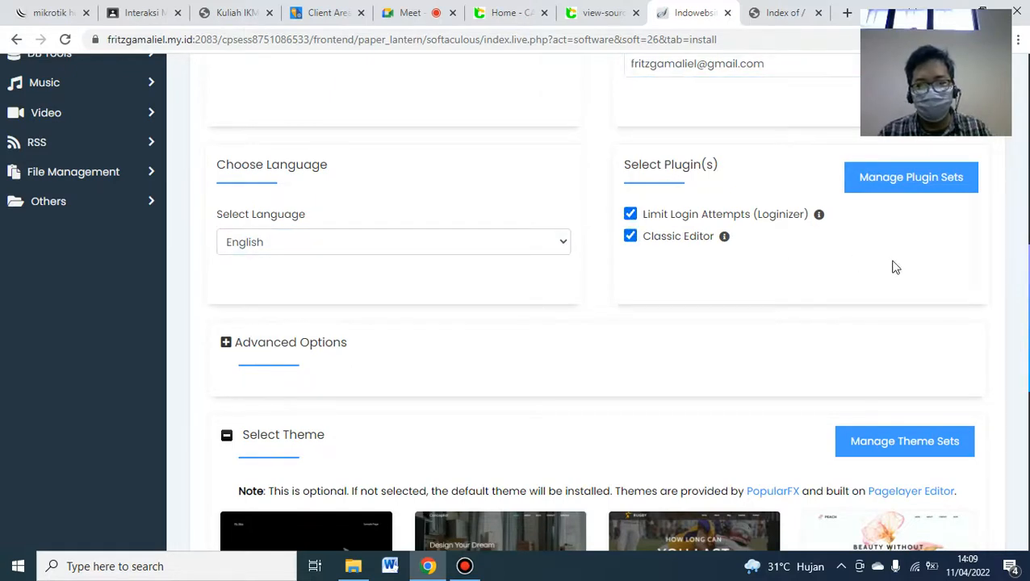
scroll(597, 301, "down", 5)
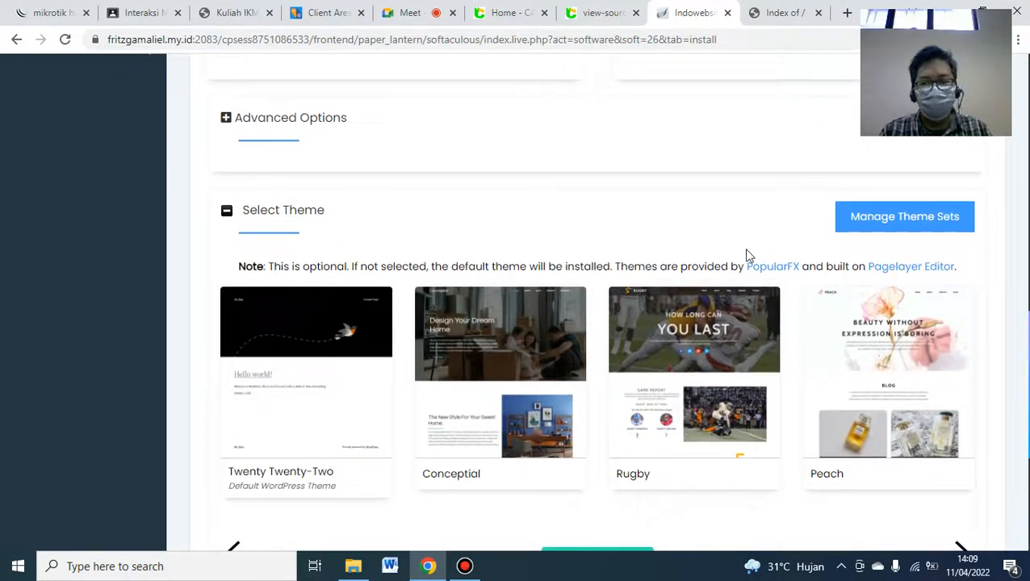
scroll(597, 304, "down", 3)
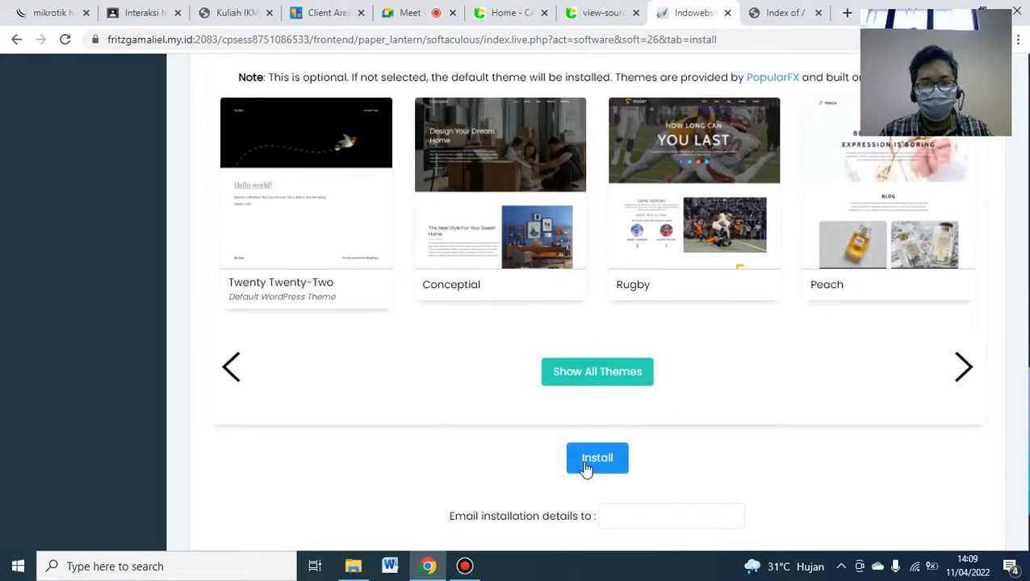
left_click(597, 457)
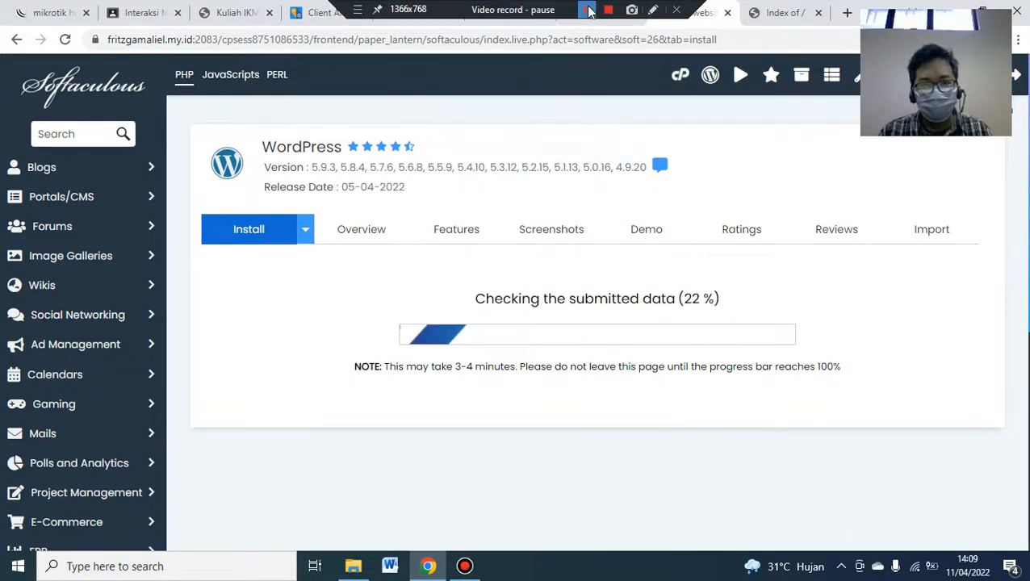
- Let the install reach 100% and review the Congratulations page with the site and wp-admin URLs
left_click(589, 11)
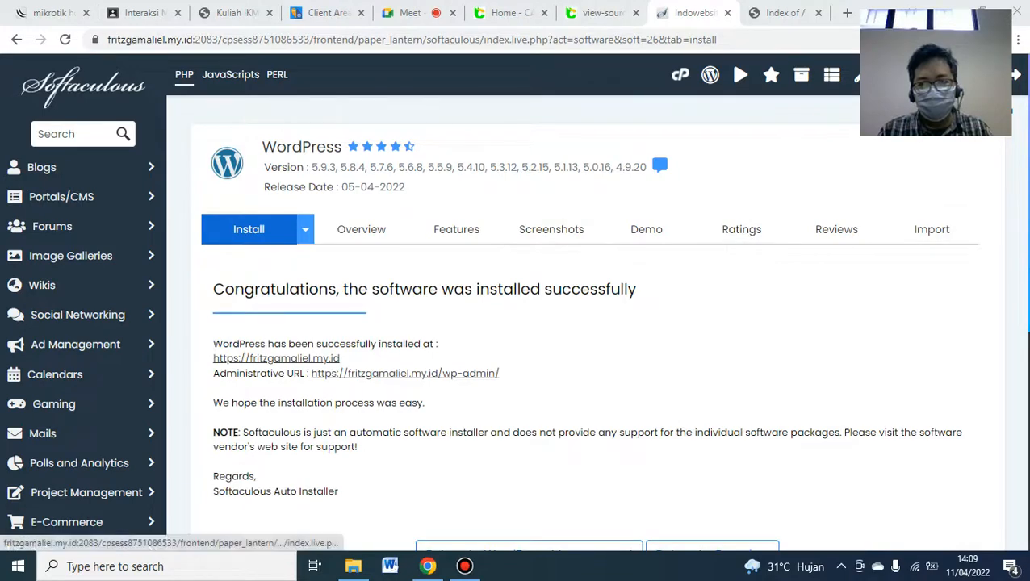
scroll(202, 248, "down", 1)
scroll(517, 323, "down", 1)
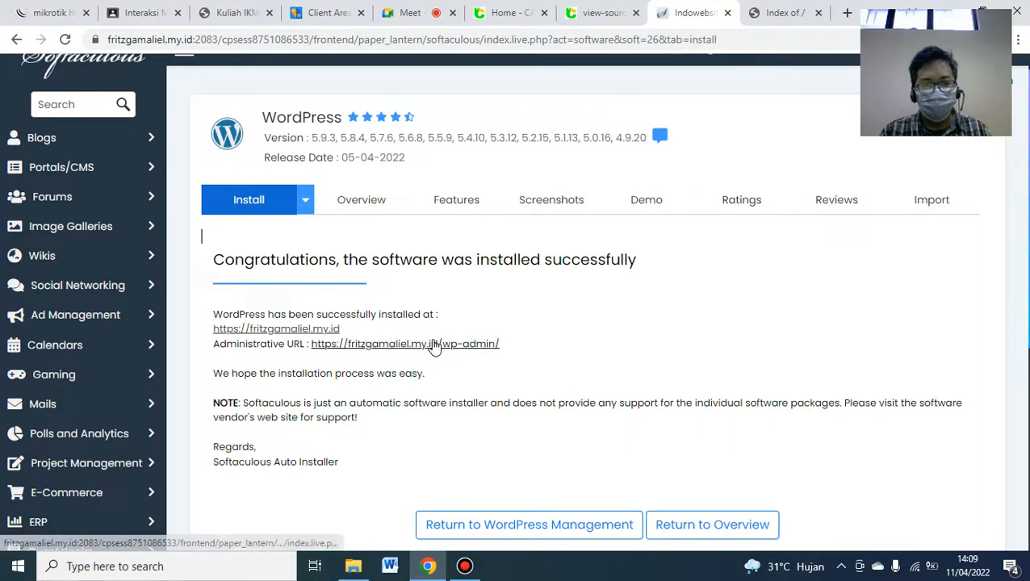
- Open the new site's wp-admin dashboard, check the PDF's next step, and return to the dashboard
left_click(430, 345)
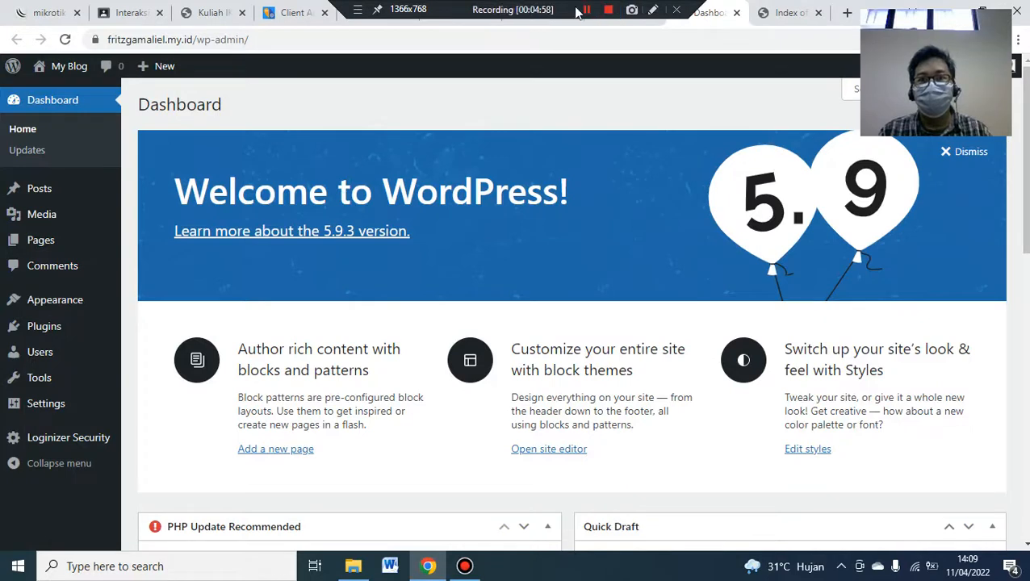
left_click(585, 9)
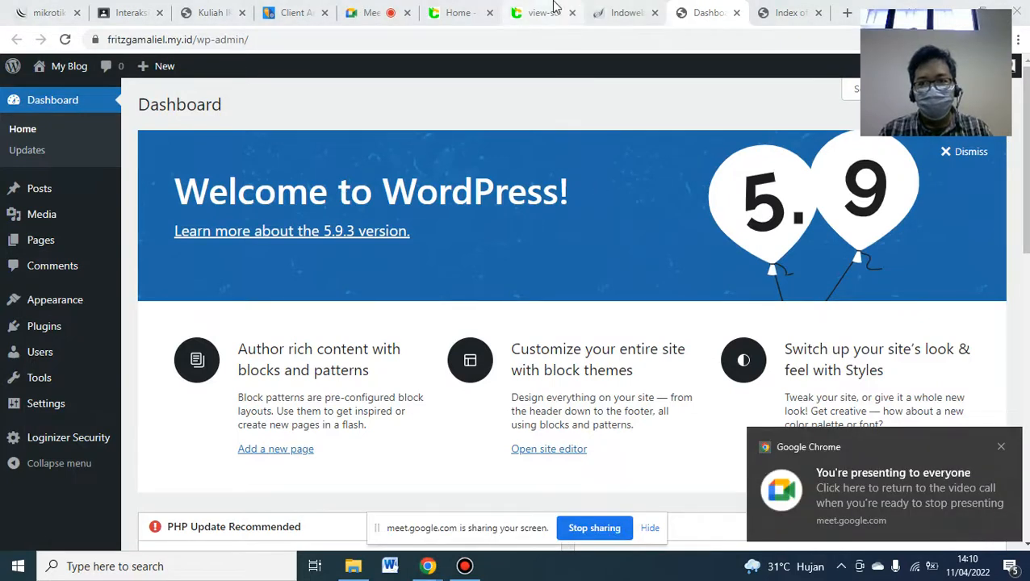
mouse_move(553, 7)
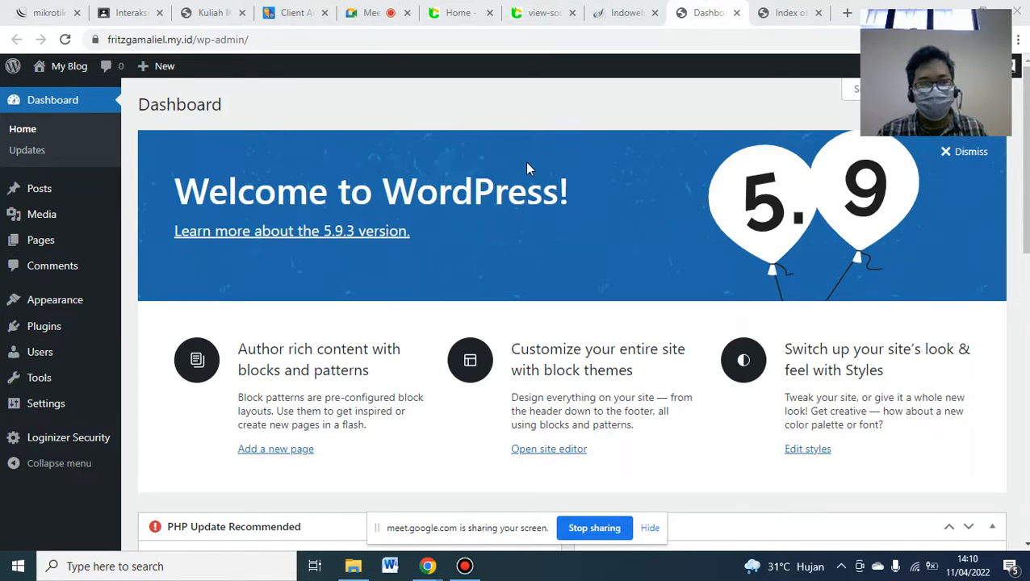
left_click(210, 11)
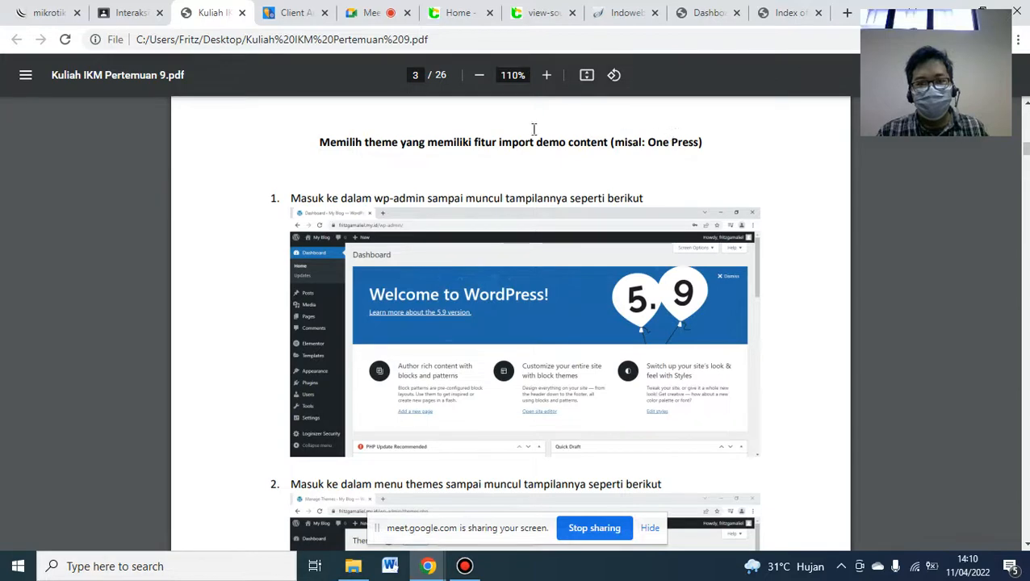
left_click(696, 12)
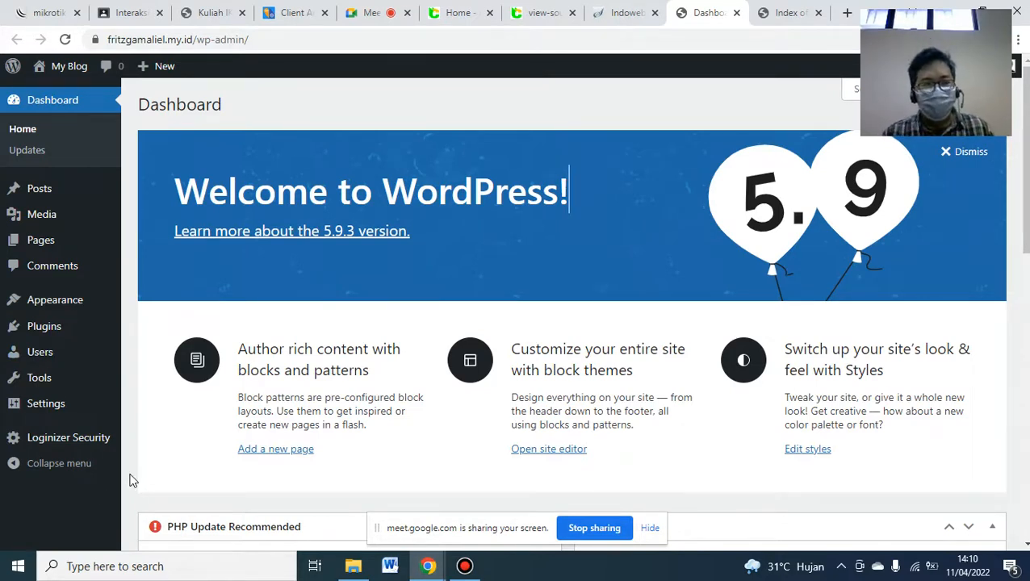
mouse_move(75, 187)
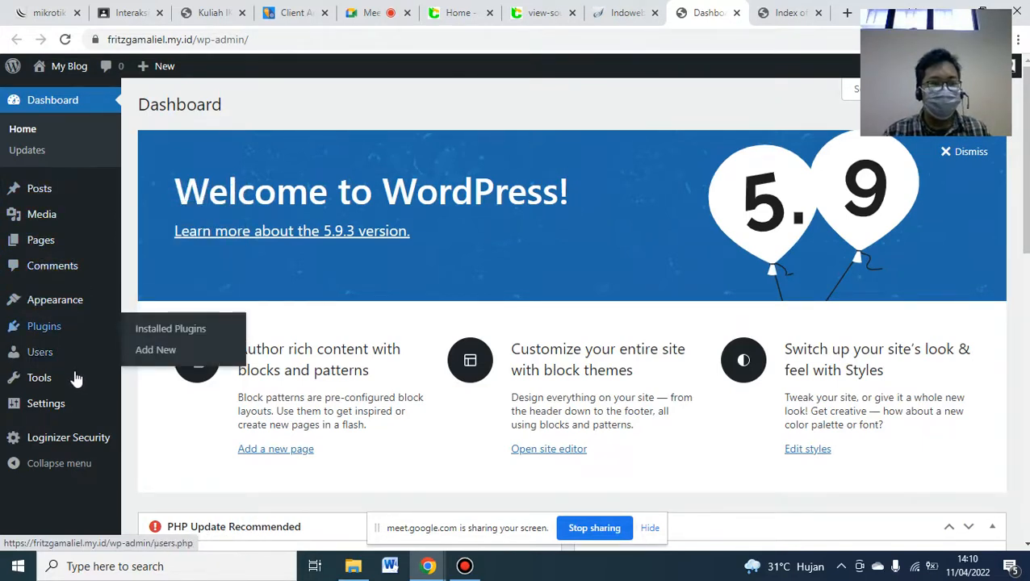
mouse_move(77, 443)
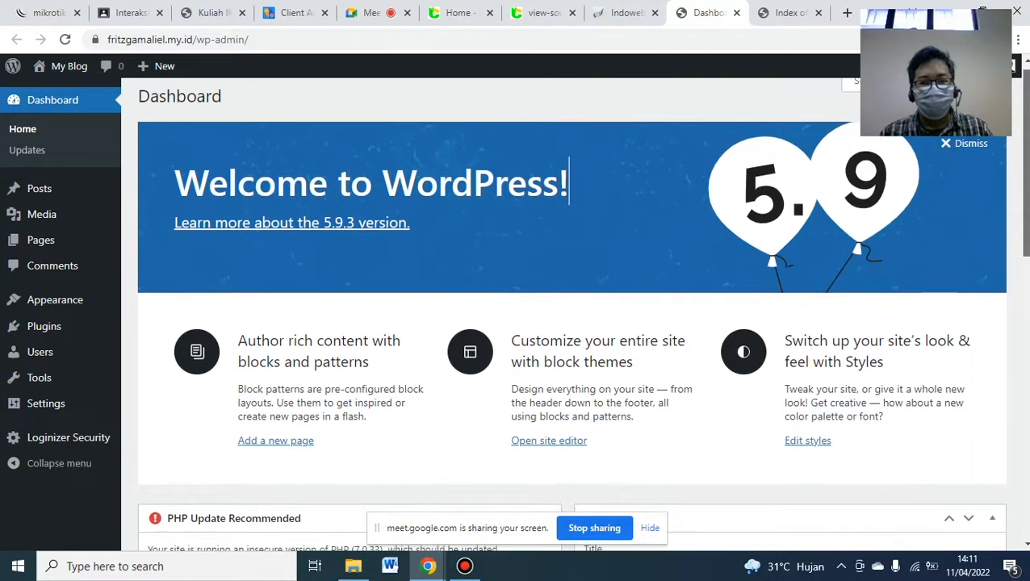
scroll(581, 311, "down", 2)
scroll(763, 186, "down", 3)
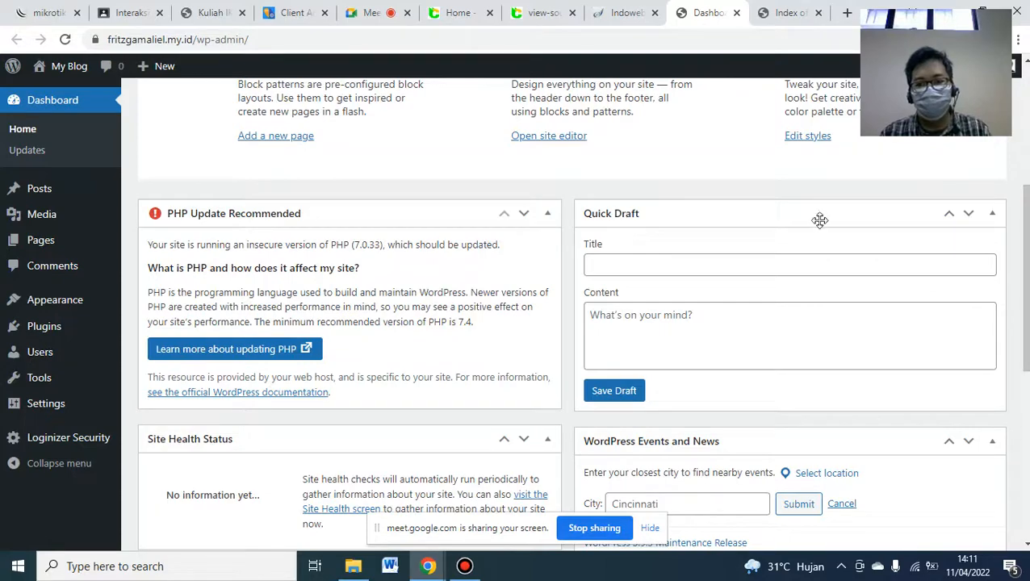
left_click_drag(1025, 243, 1025, 380)
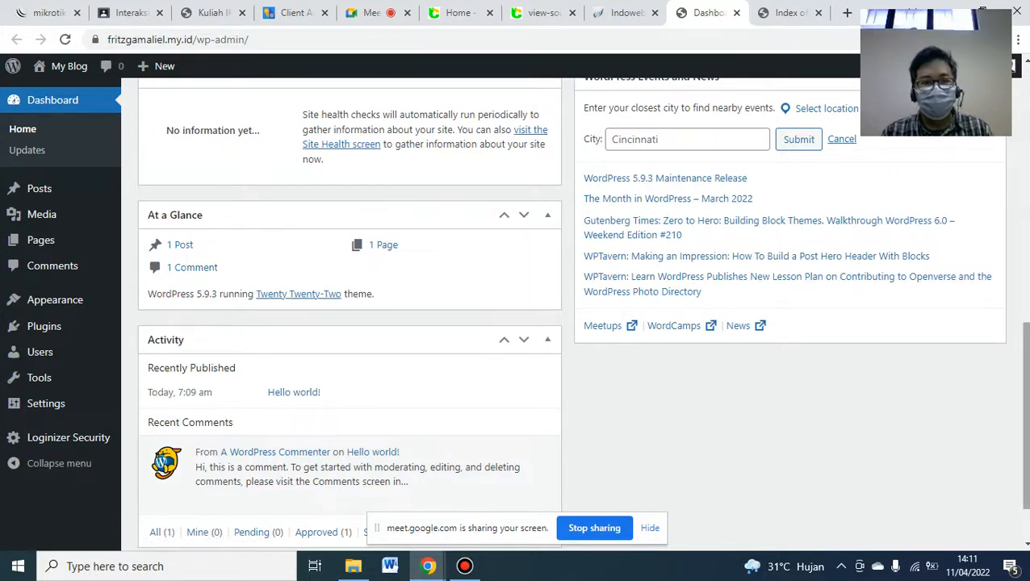
left_click_drag(1025, 415, 1024, 409)
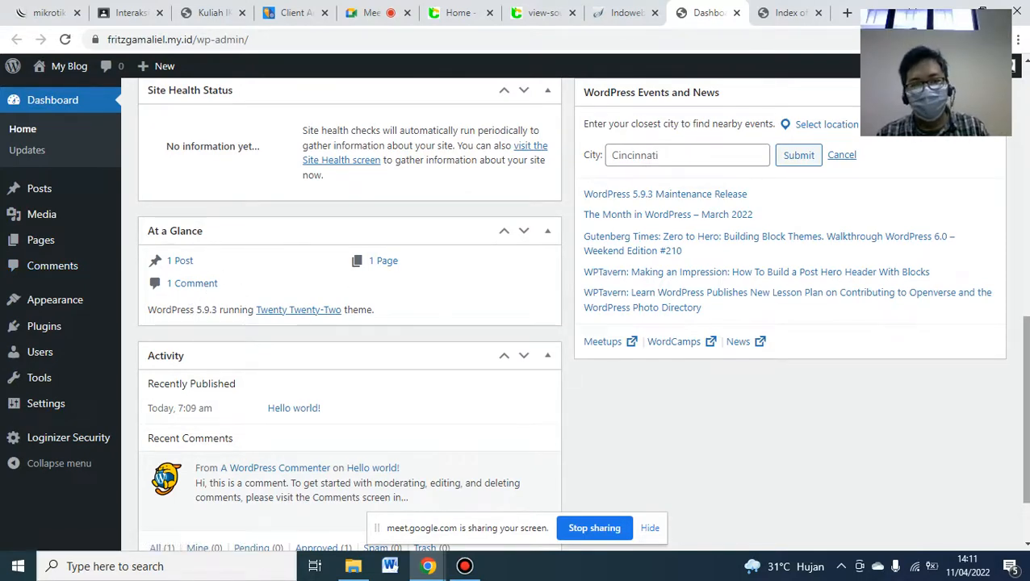
left_click_drag(1024, 404, 1025, 196)
mouse_move(73, 192)
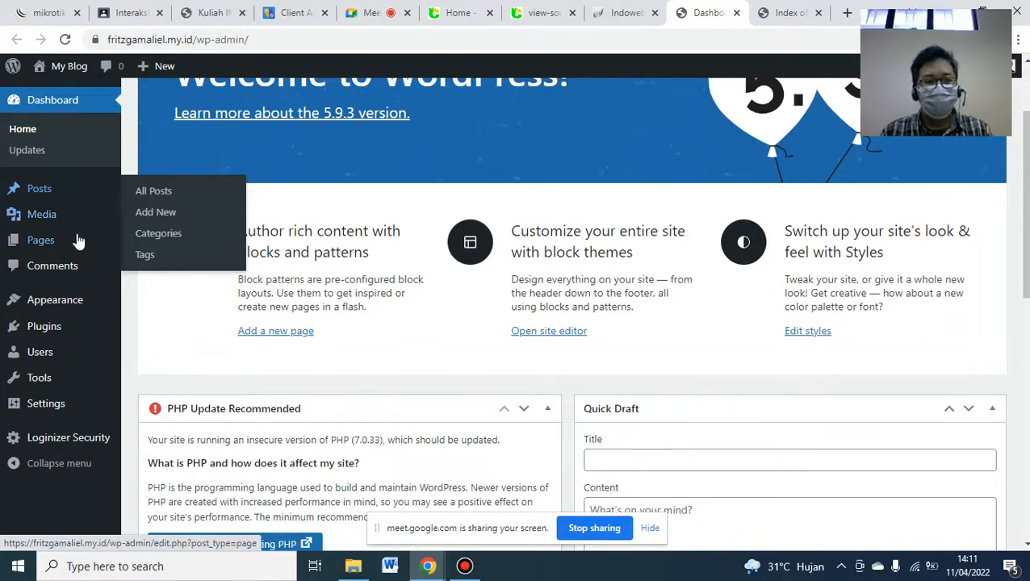
mouse_move(75, 247)
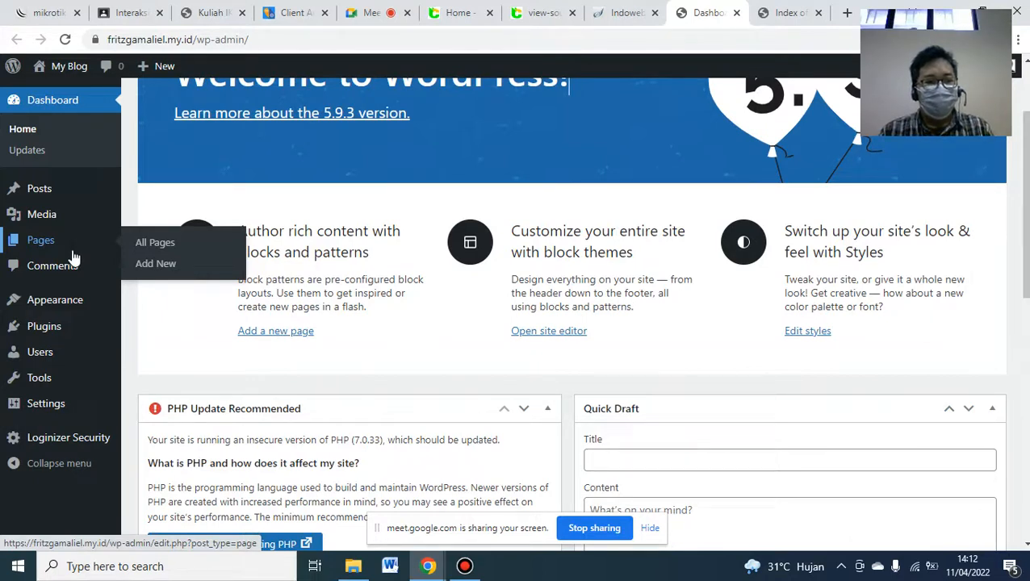
mouse_move(72, 307)
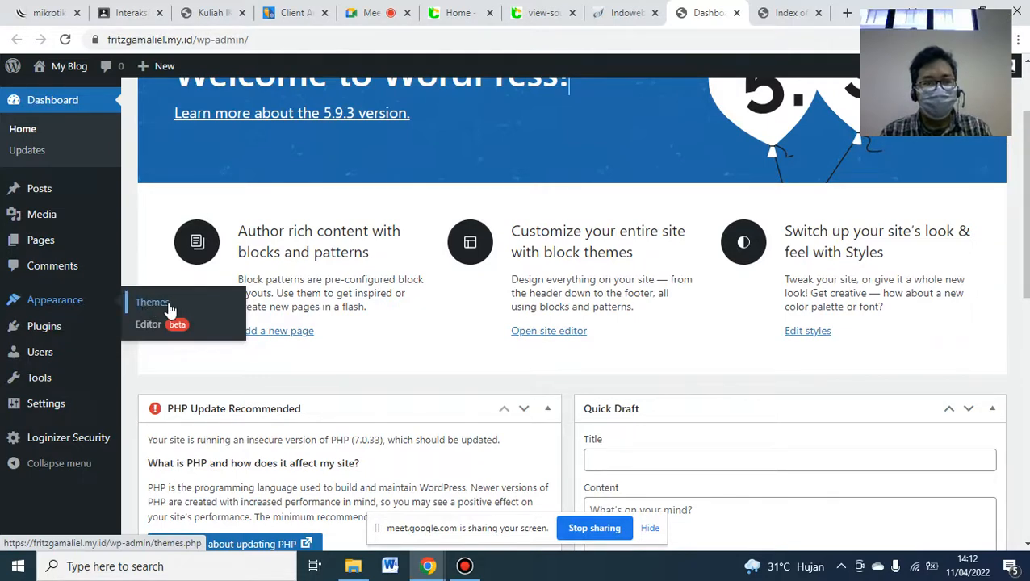
mouse_move(104, 334)
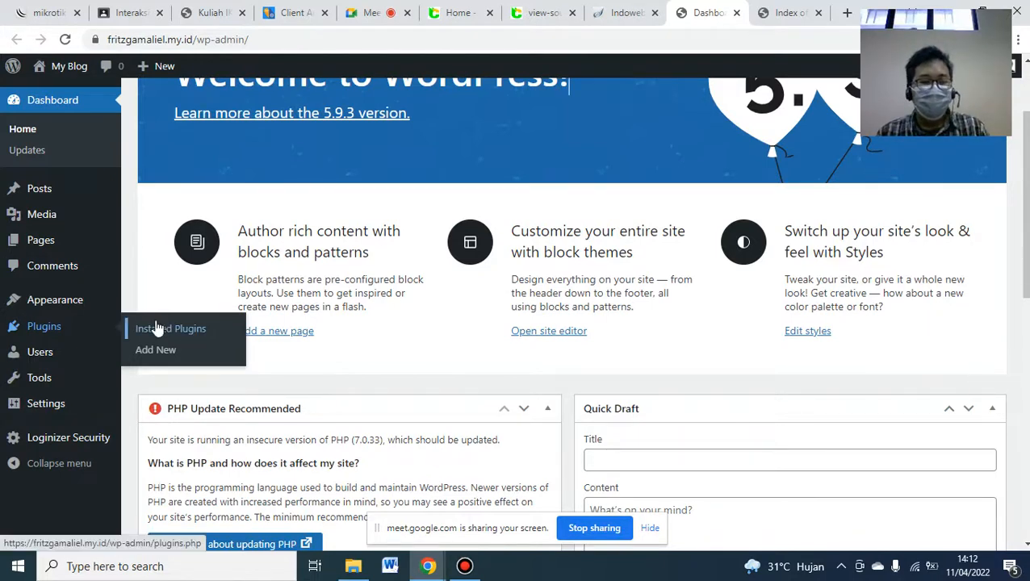
mouse_move(81, 360)
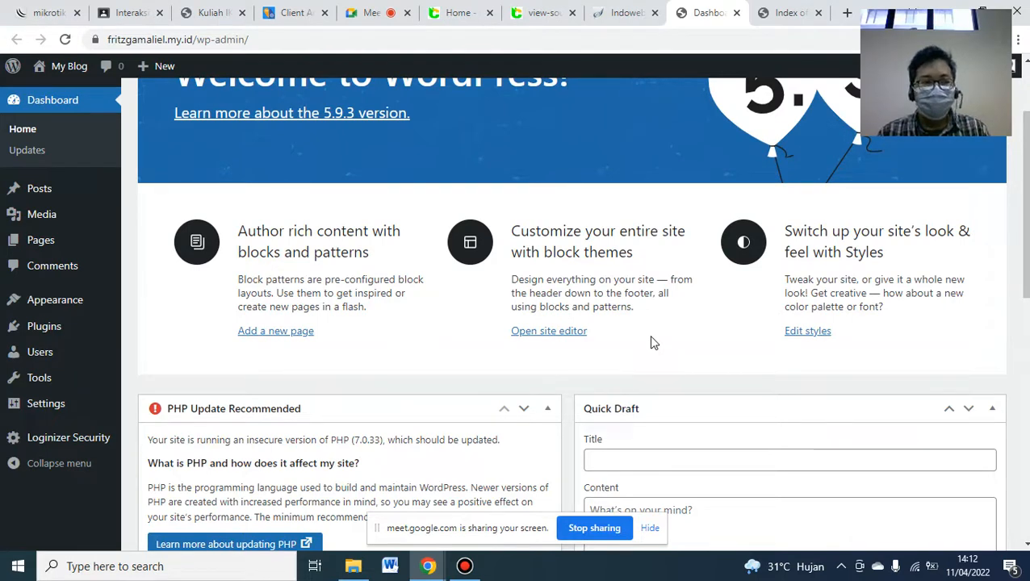
mouse_move(101, 379)
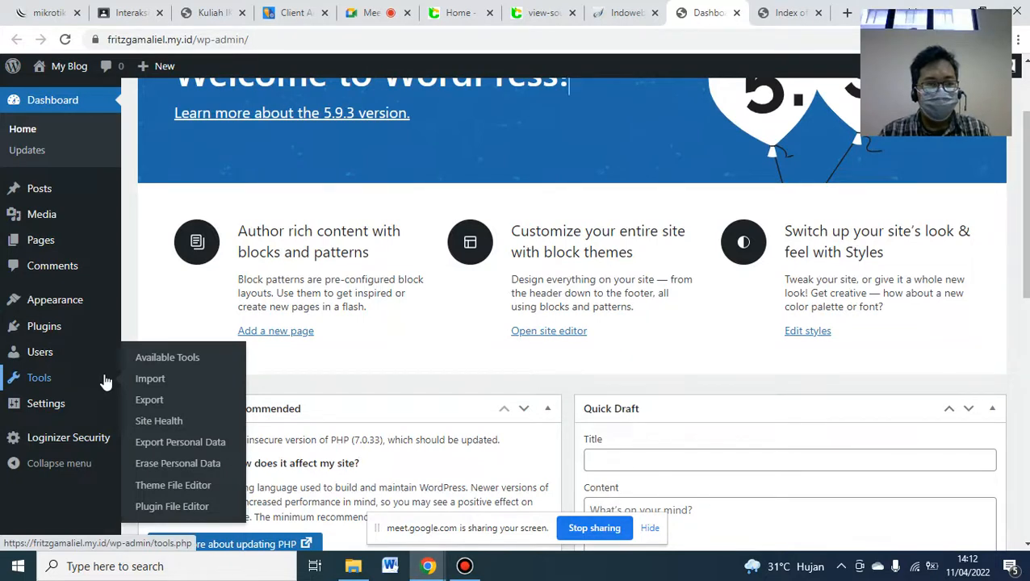
mouse_move(76, 413)
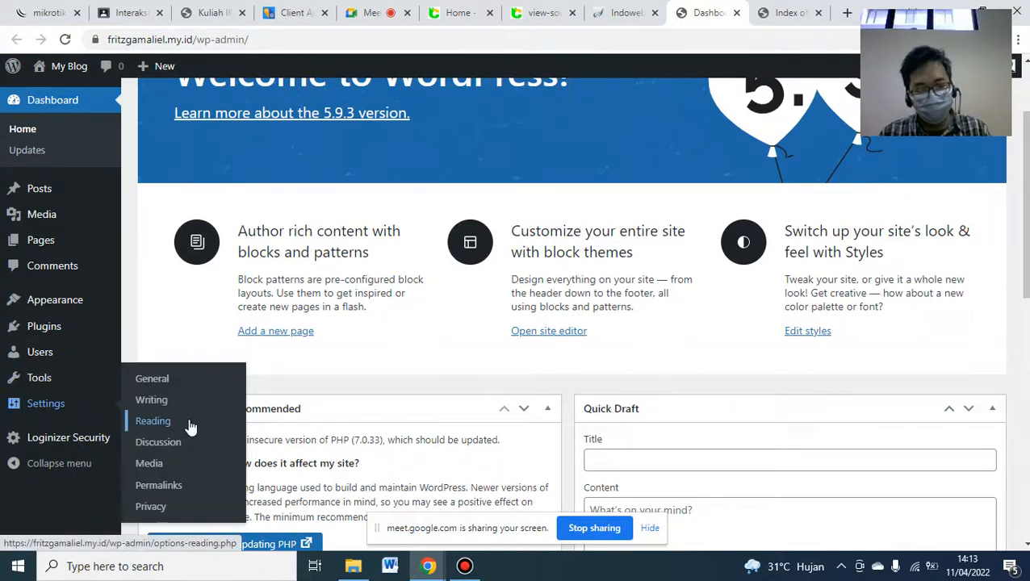
mouse_move(93, 442)
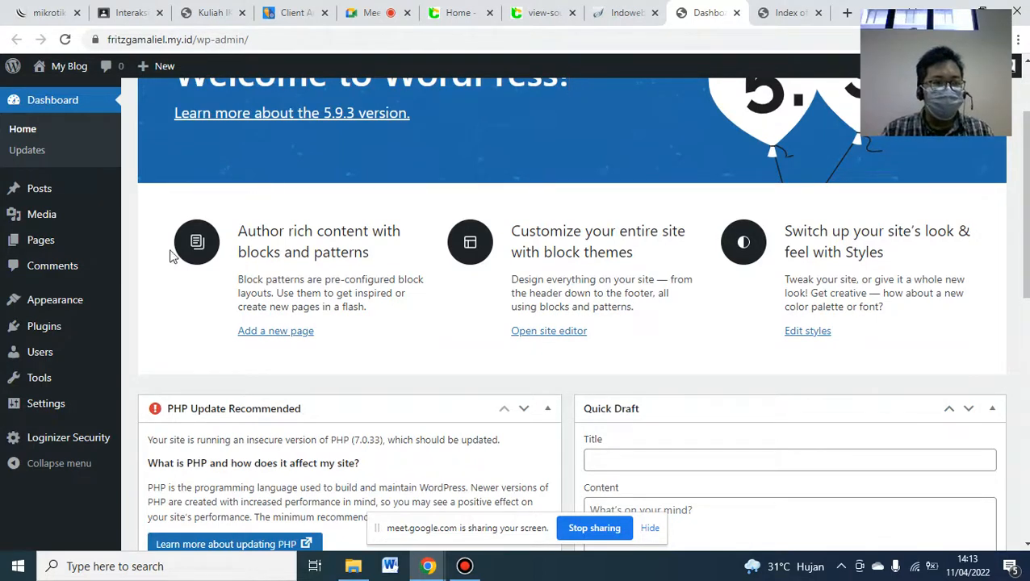
mouse_move(73, 311)
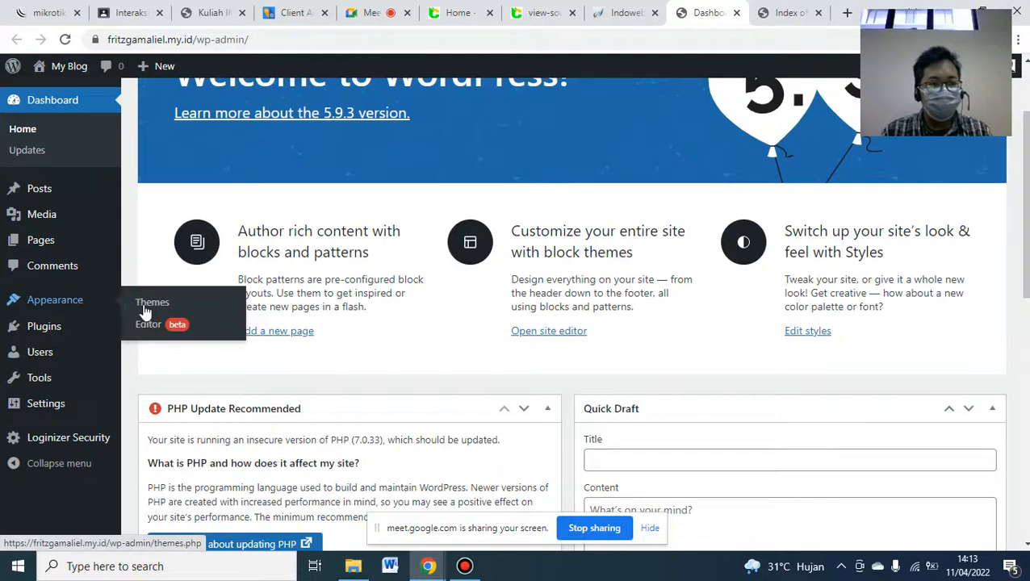
- Go to Appearance > Themes and open the Add New themes browser
left_click(162, 304)
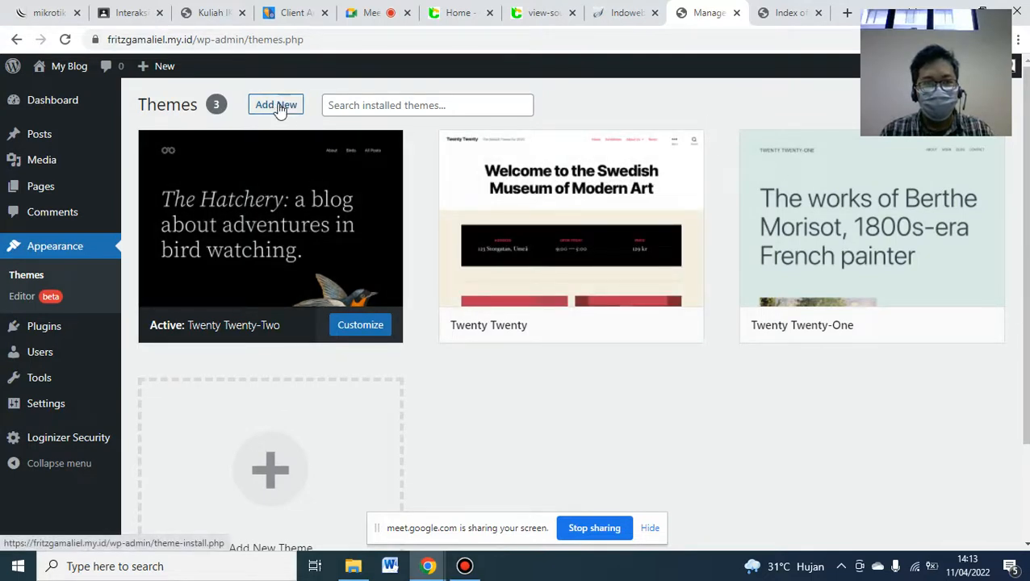
left_click(274, 107)
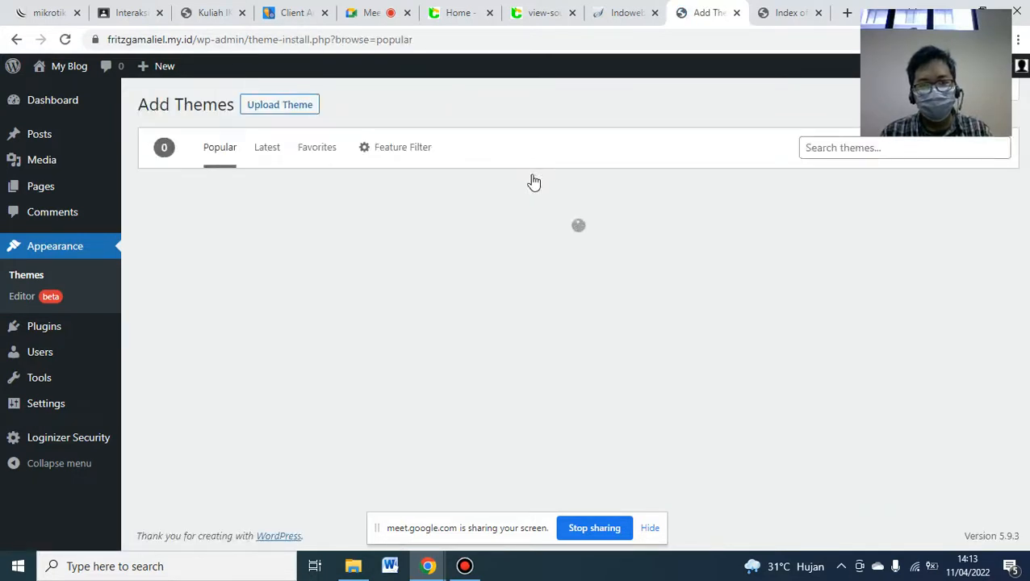
- Search for 'onepress', install the OnePress theme and activate it
left_click(821, 148)
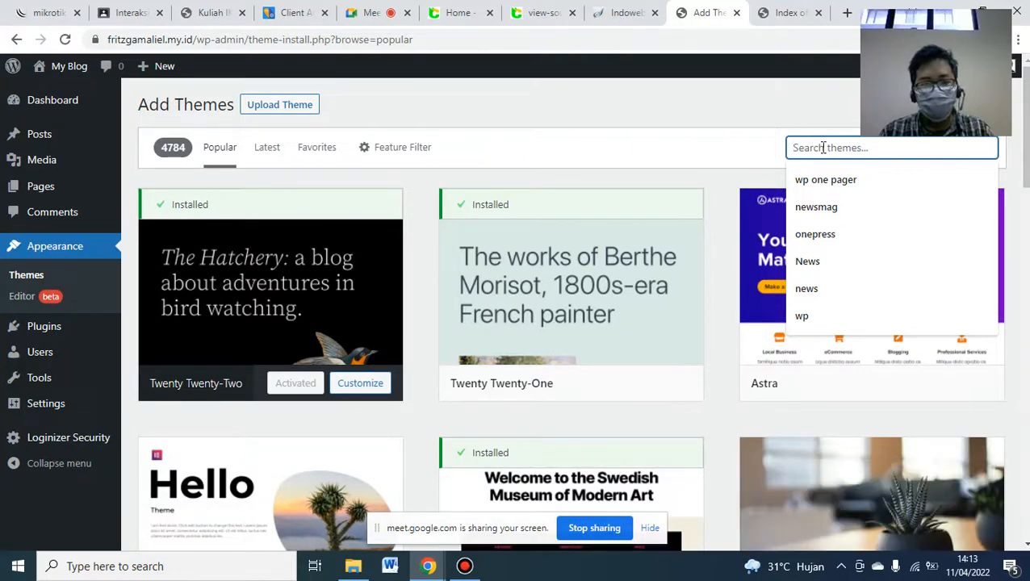
type("onepress")
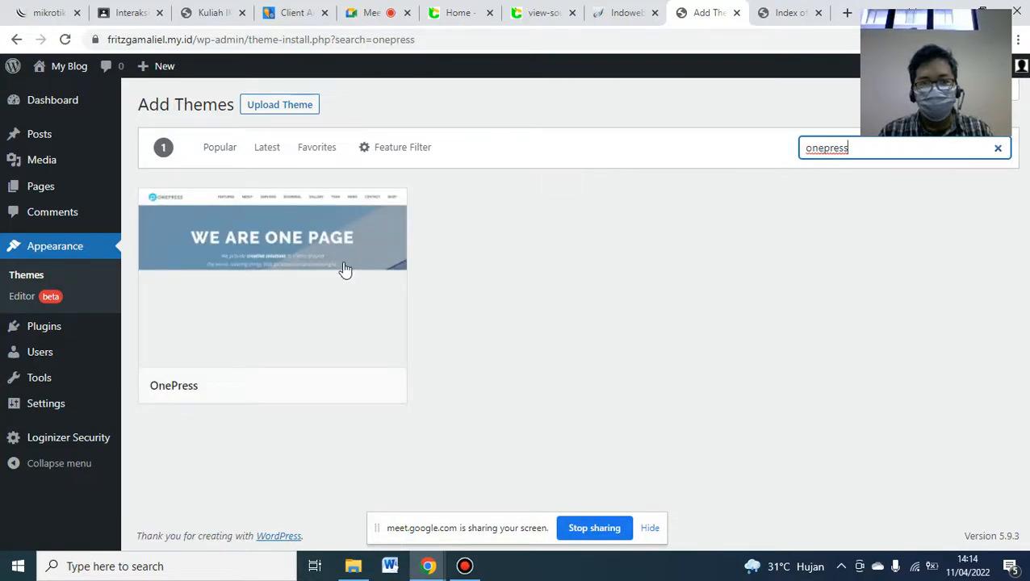
mouse_move(312, 299)
left_click(314, 392)
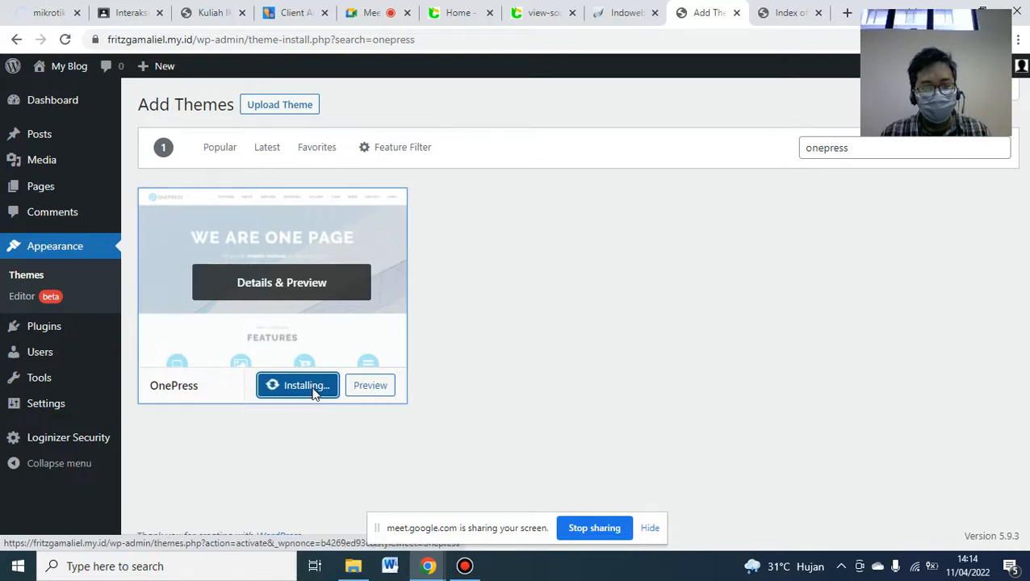
left_click(304, 390)
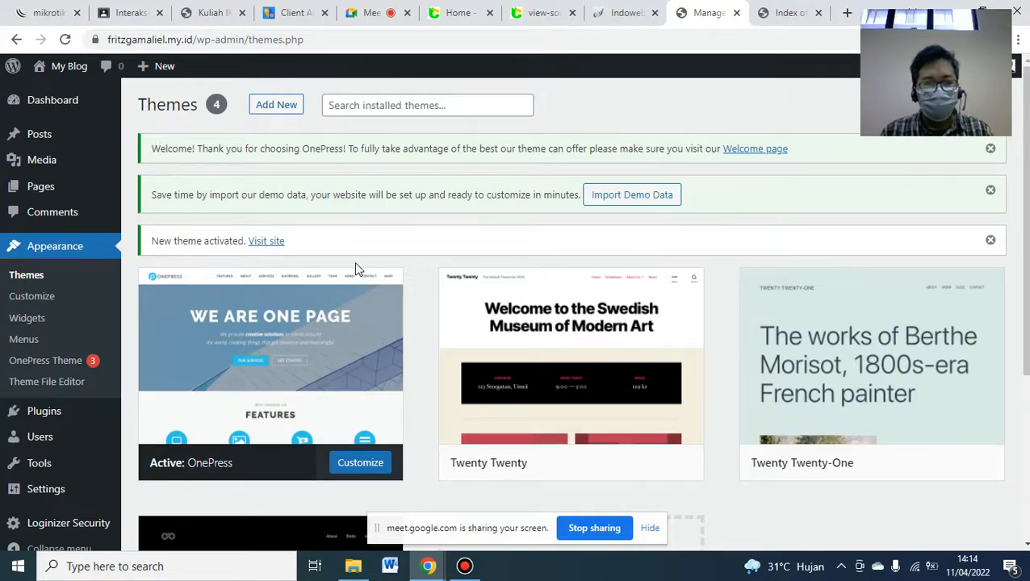
- Open OnePress's Demo Import tab via the Import Demo Data button on the Themes page
mouse_move(297, 359)
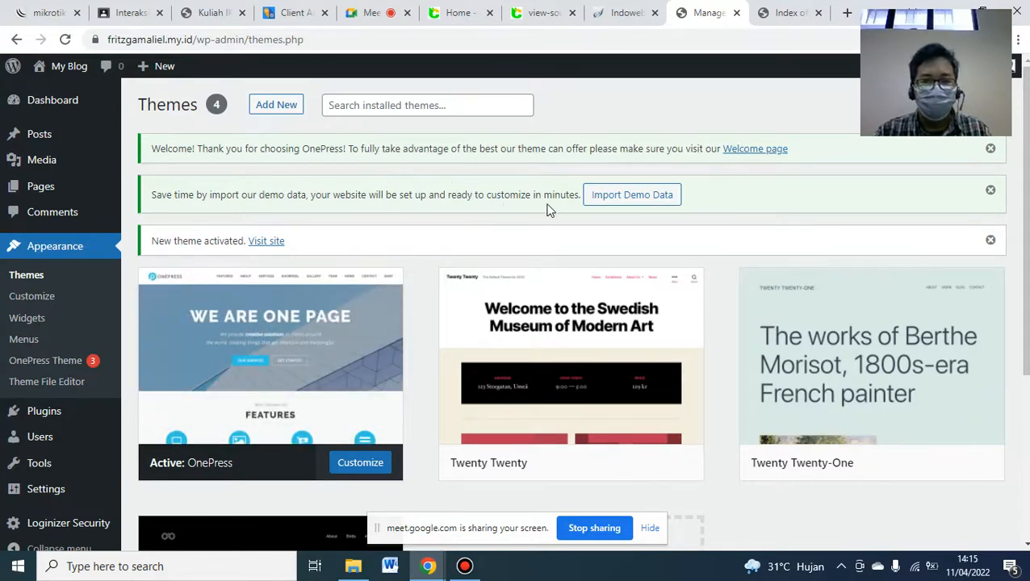
left_click(630, 198)
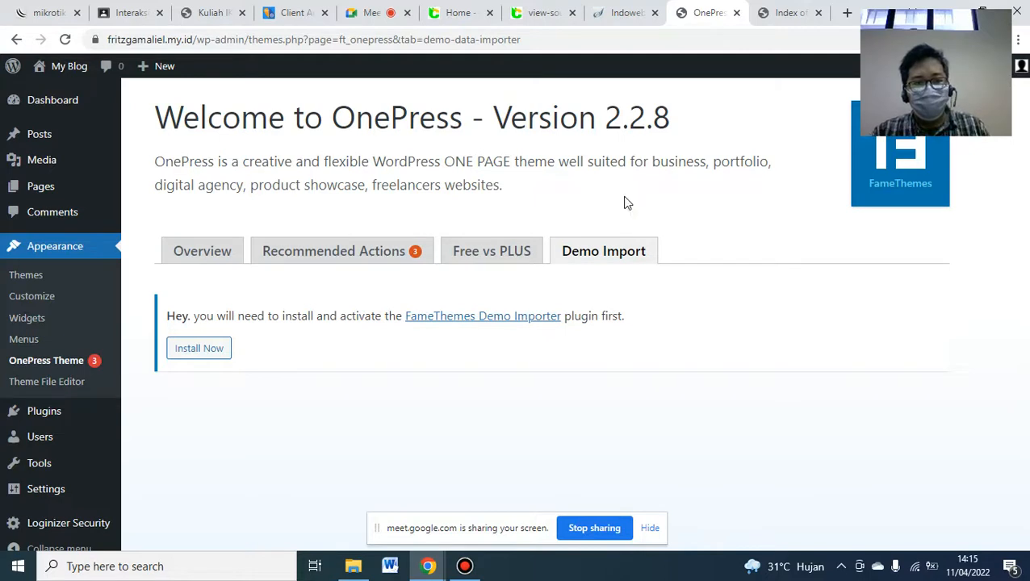
- Install and activate the FameThemes Demo Importer plugin from the Demo Import tab
left_click(208, 355)
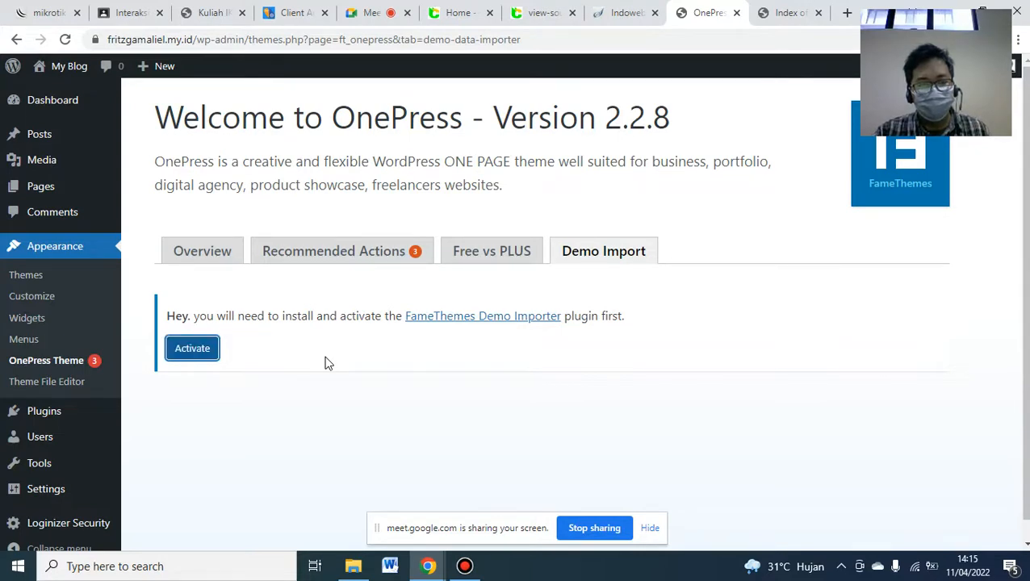
left_click(190, 348)
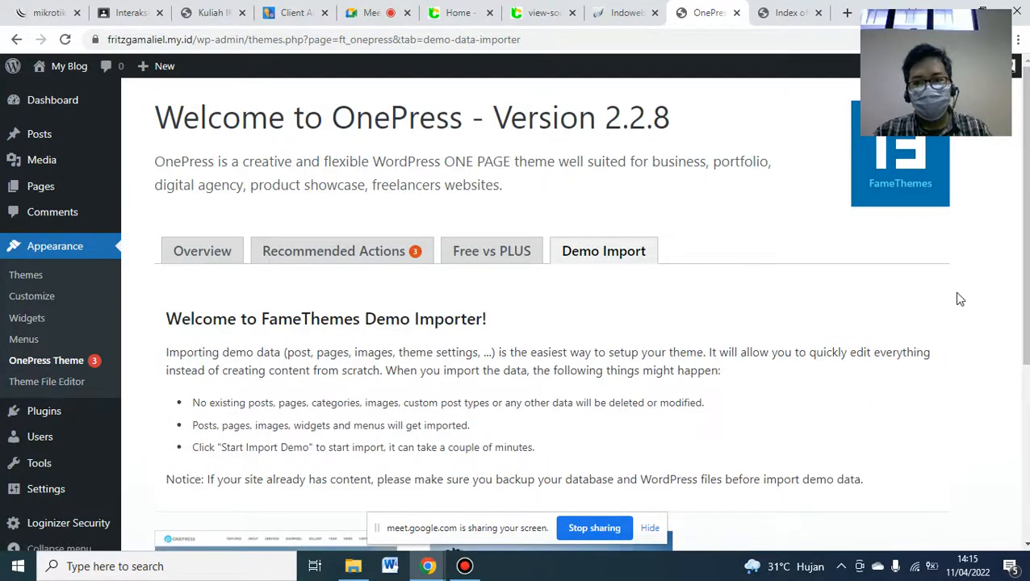
- Scroll down to the OnePress and Oneify demo cards in the Demo Importer
scroll(514, 310, "down", 3)
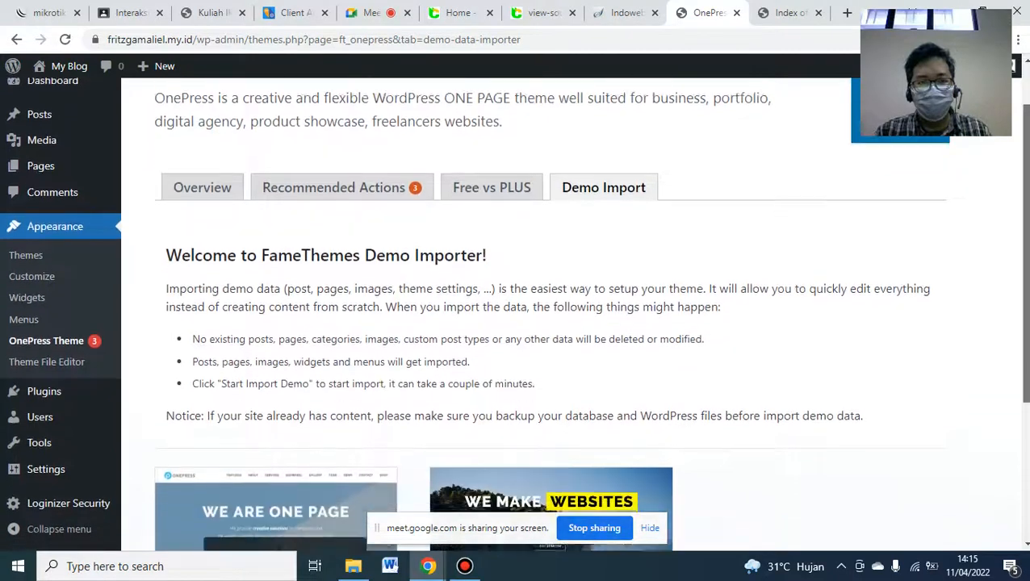
left_click_drag(1025, 367, 1025, 390)
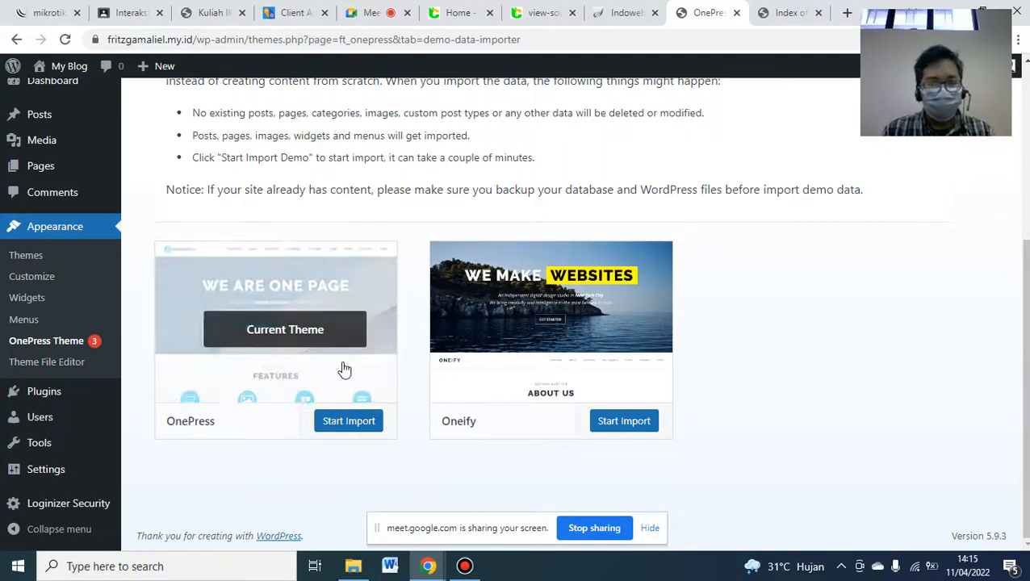
- Launch the OnePress demo import using Start Import and then Import Now
left_click(343, 432)
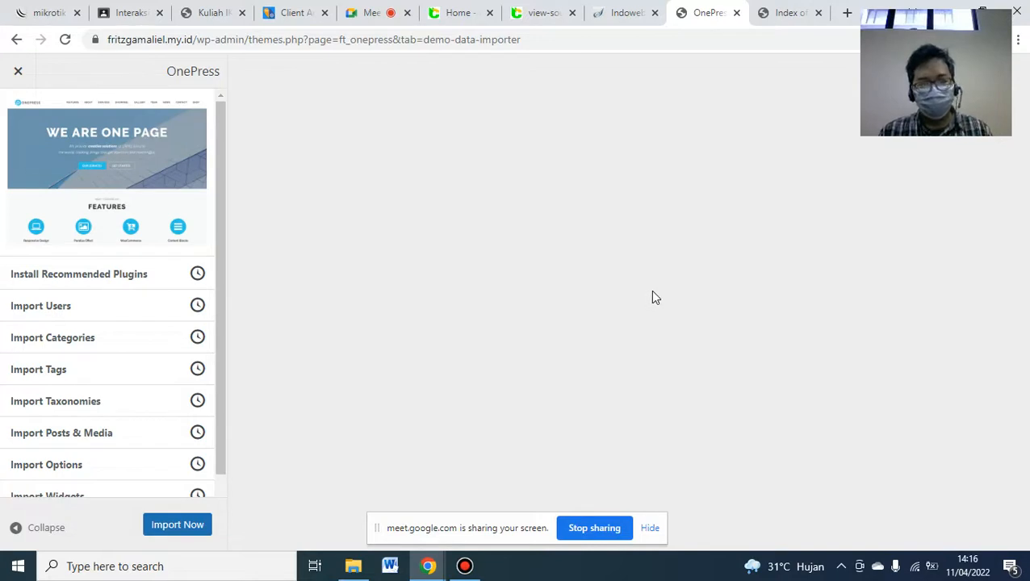
left_click(182, 526)
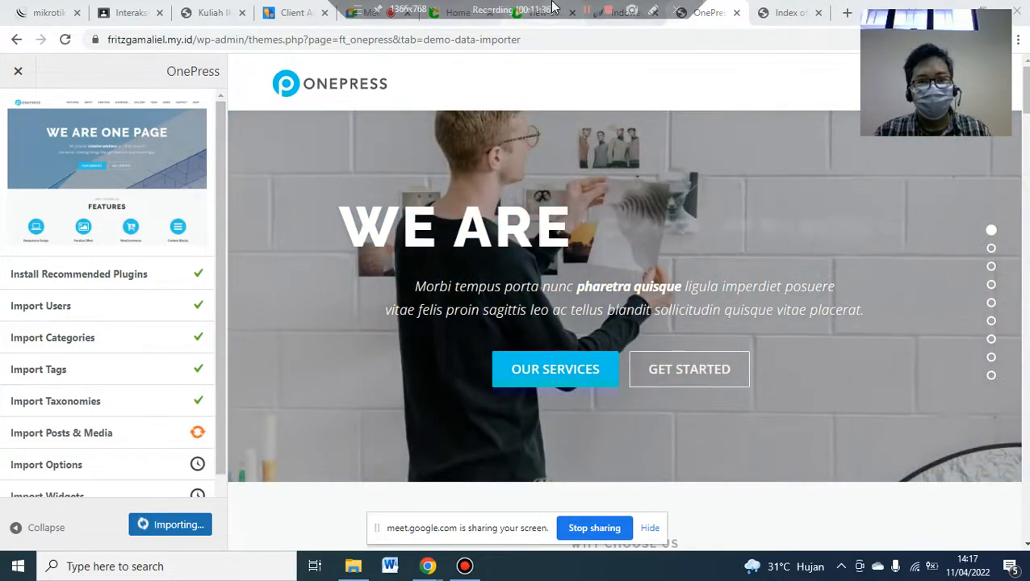
left_click(585, 12)
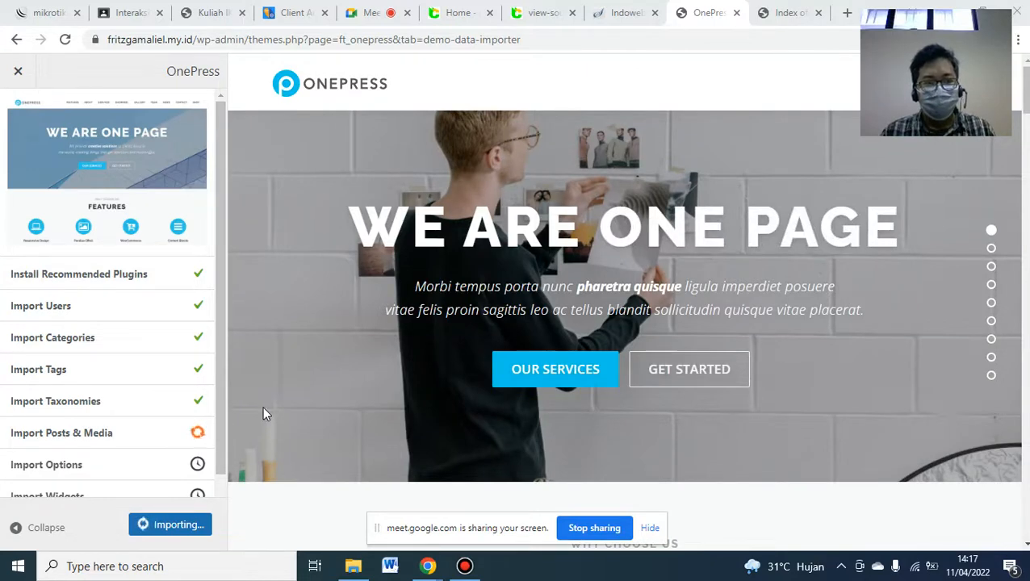
- Send hosting support a live chat message in Indonesian about the stuck demo content import
left_click(291, 12)
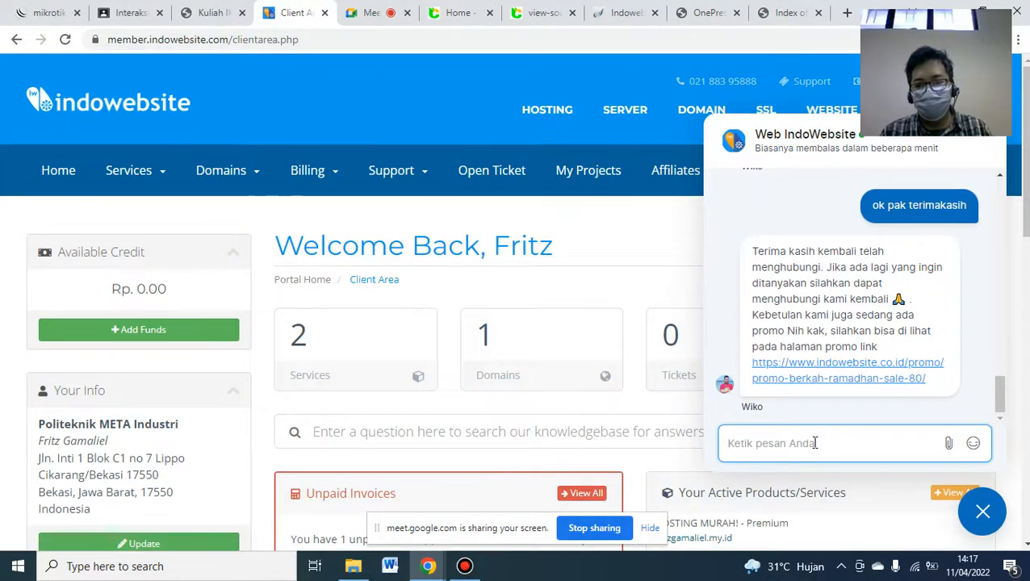
type("S")
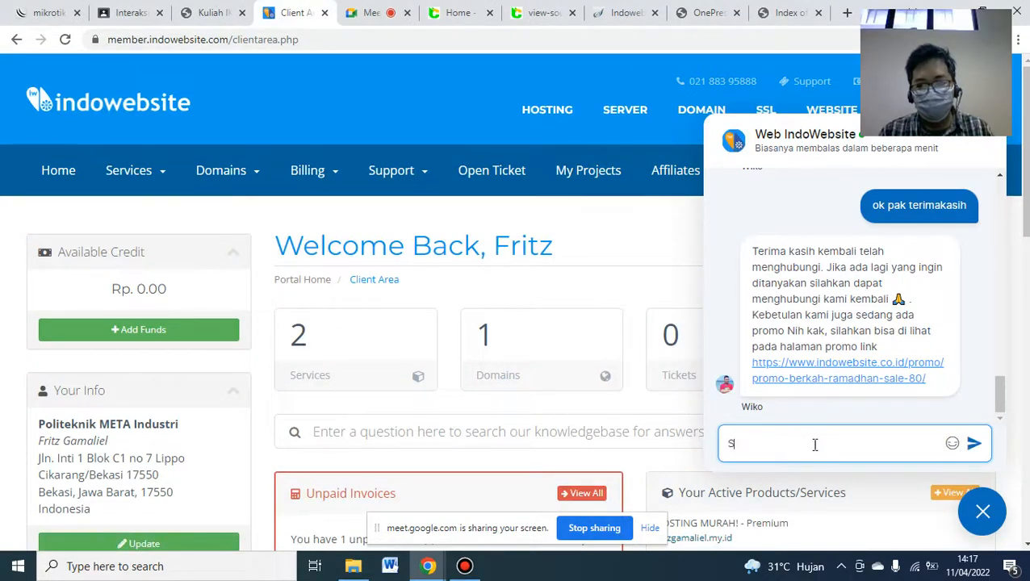
type("elamat siang")
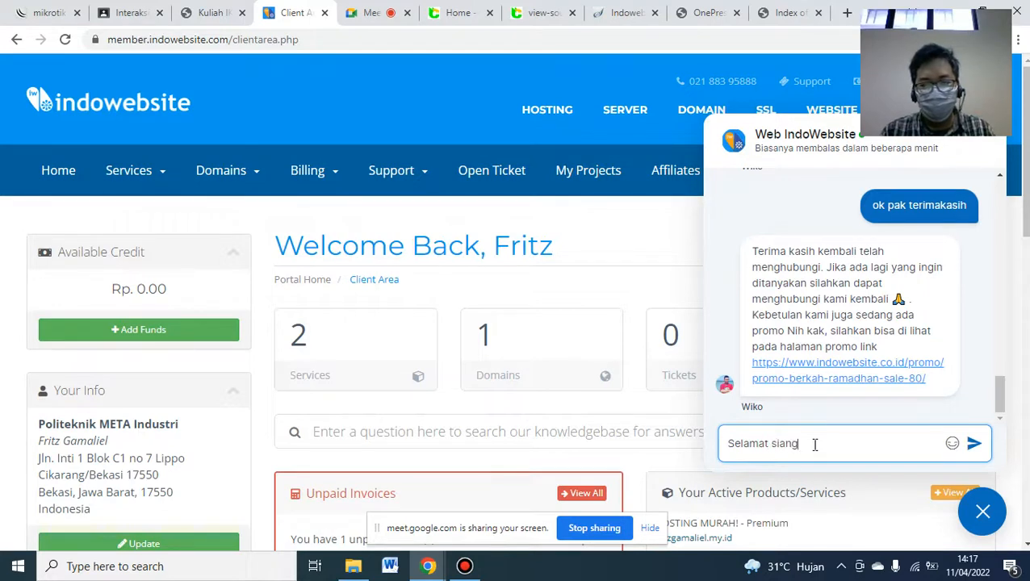
type(" Indowebsite,")
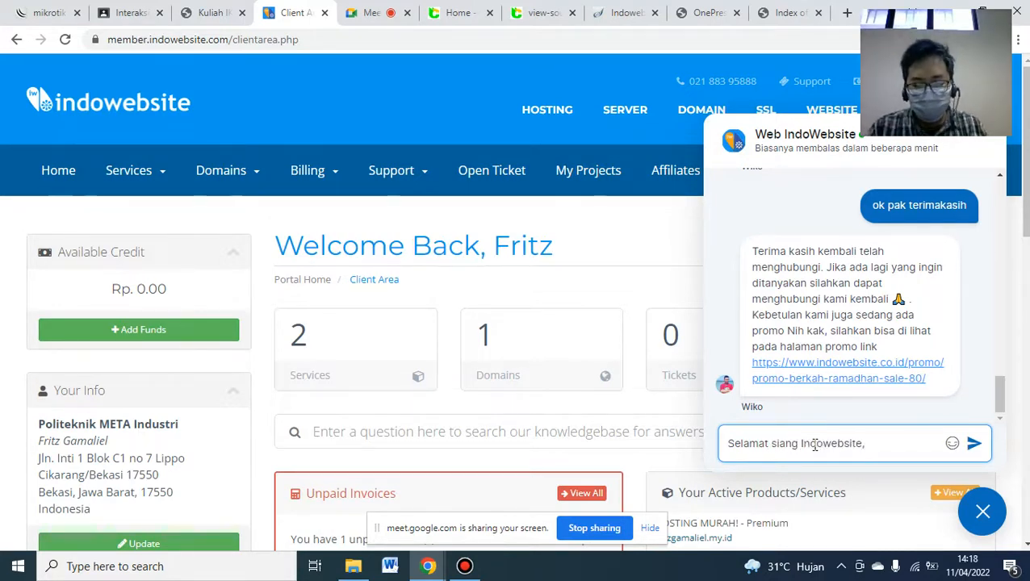
type(" saya")
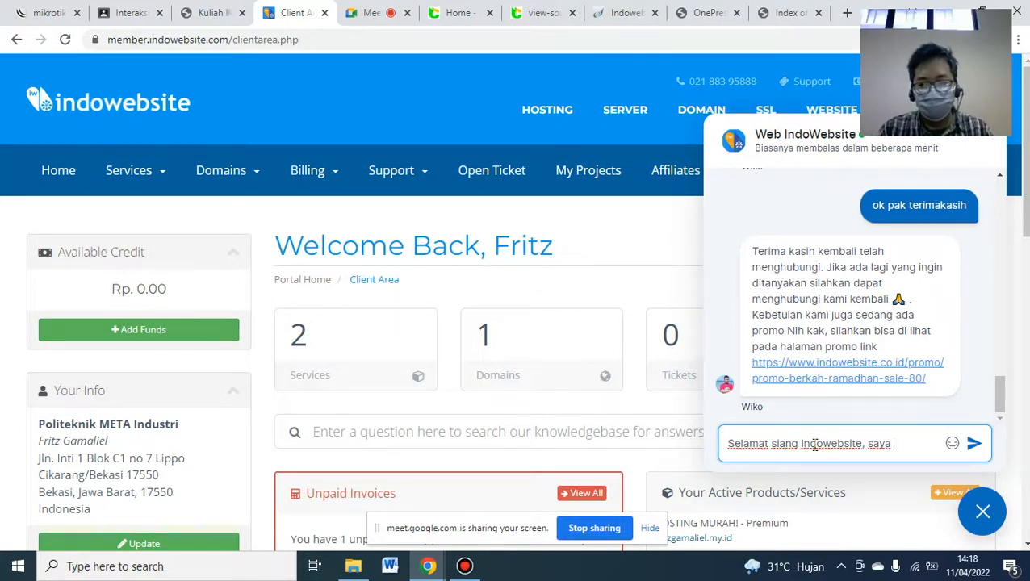
type(" yang menyewa w")
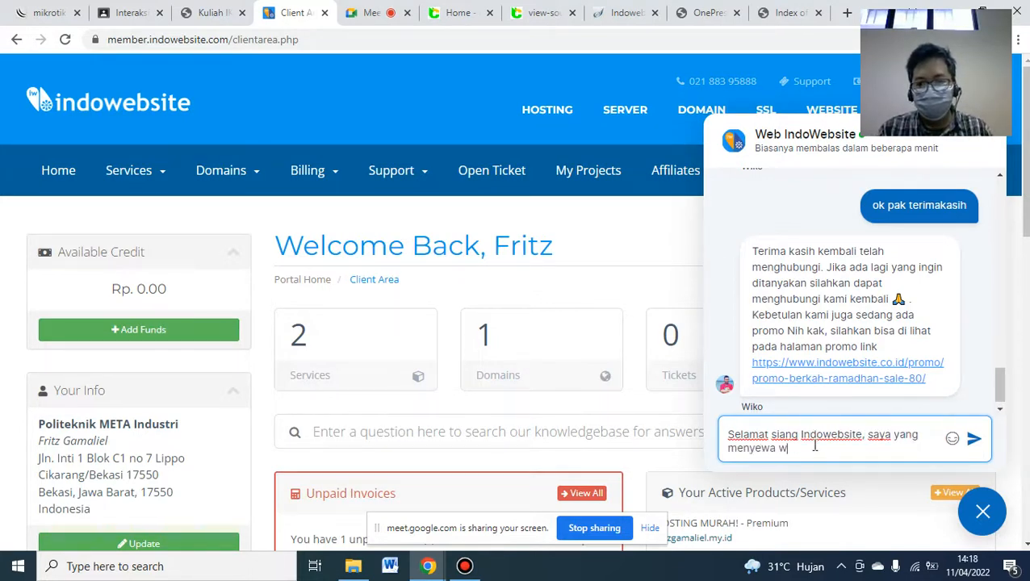
type("ww.fritzgamaliel.my.id.")
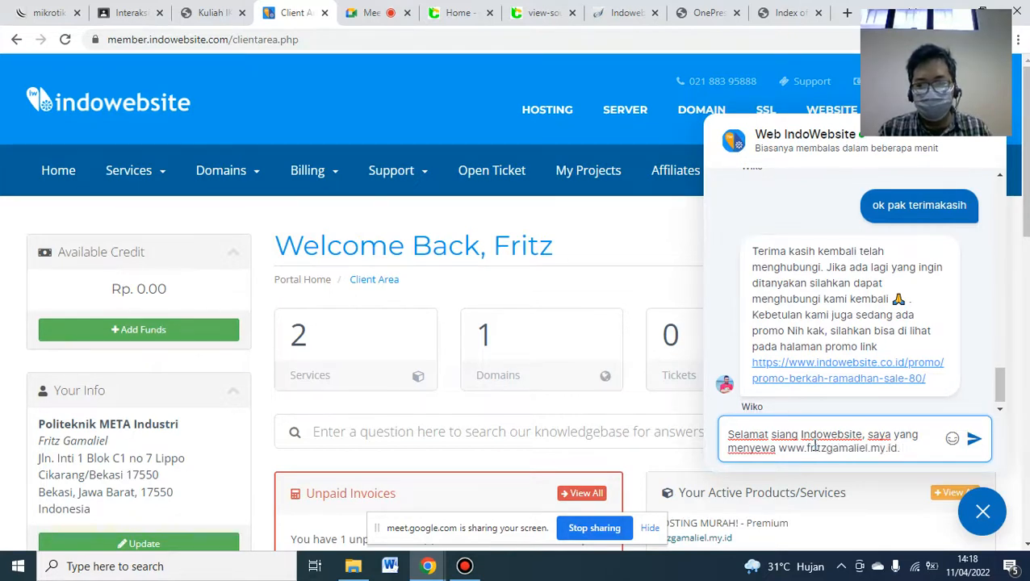
type(" Saat in saya")
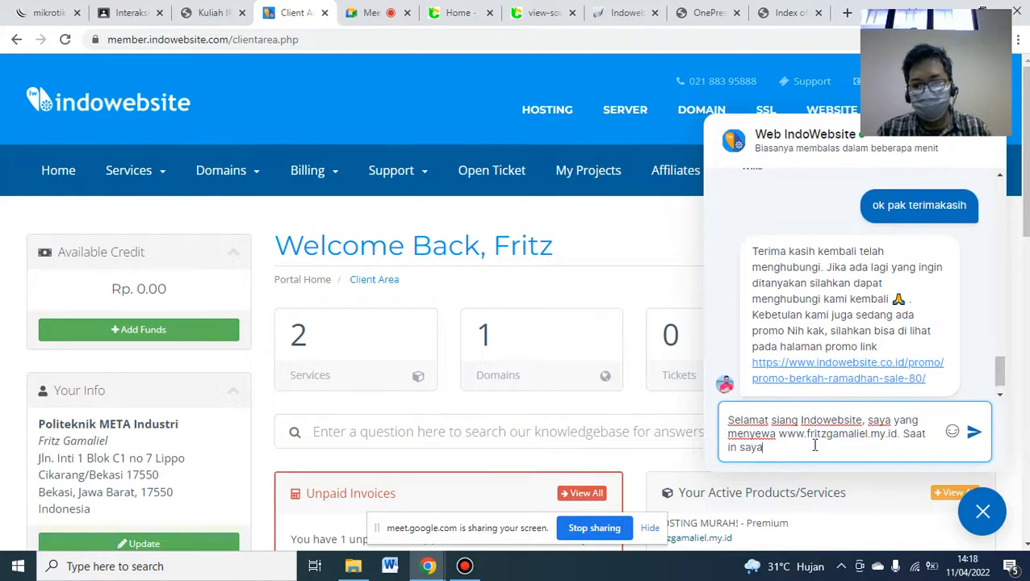
type(" sedang li")
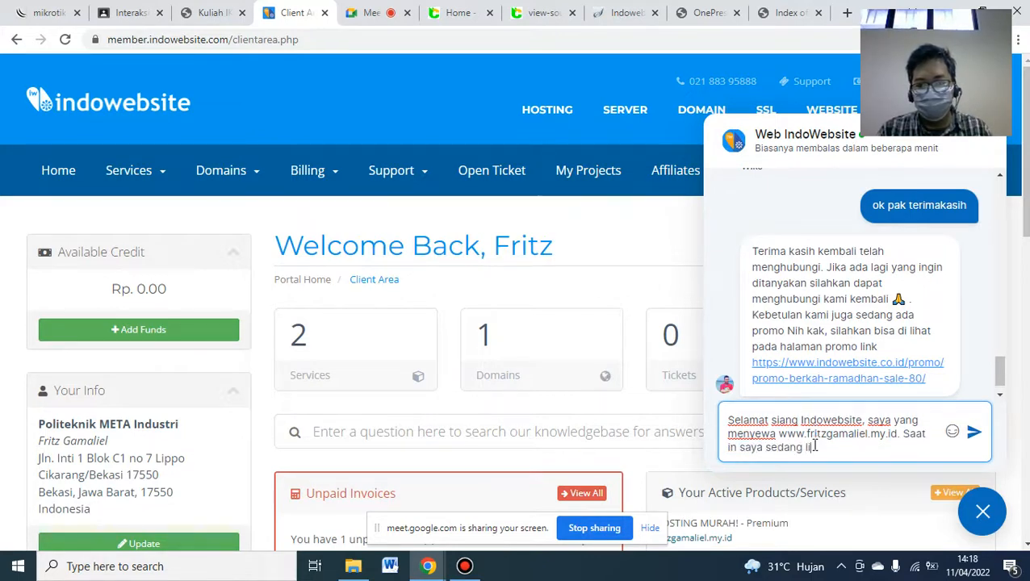
type("ve ")
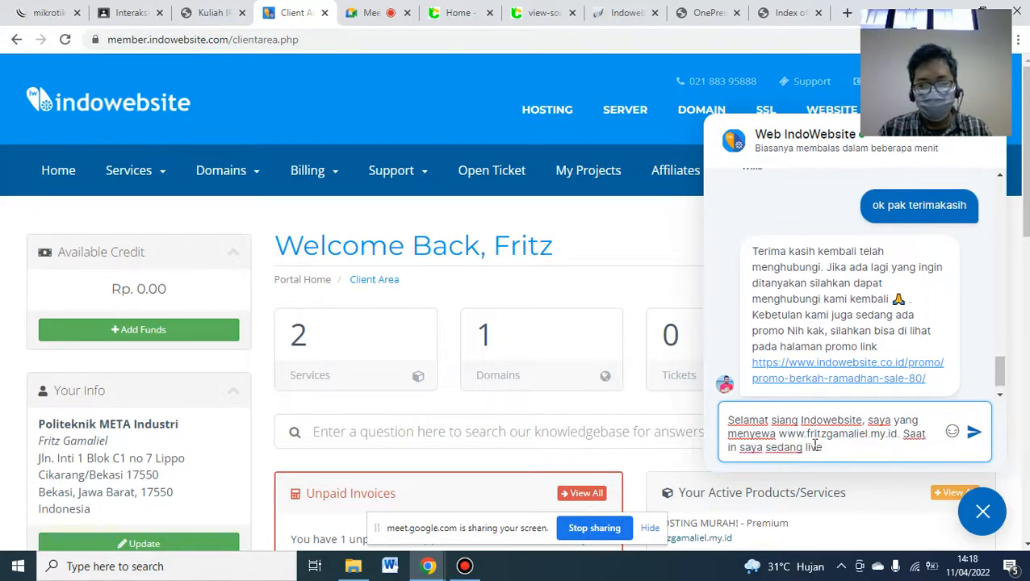
type("p")
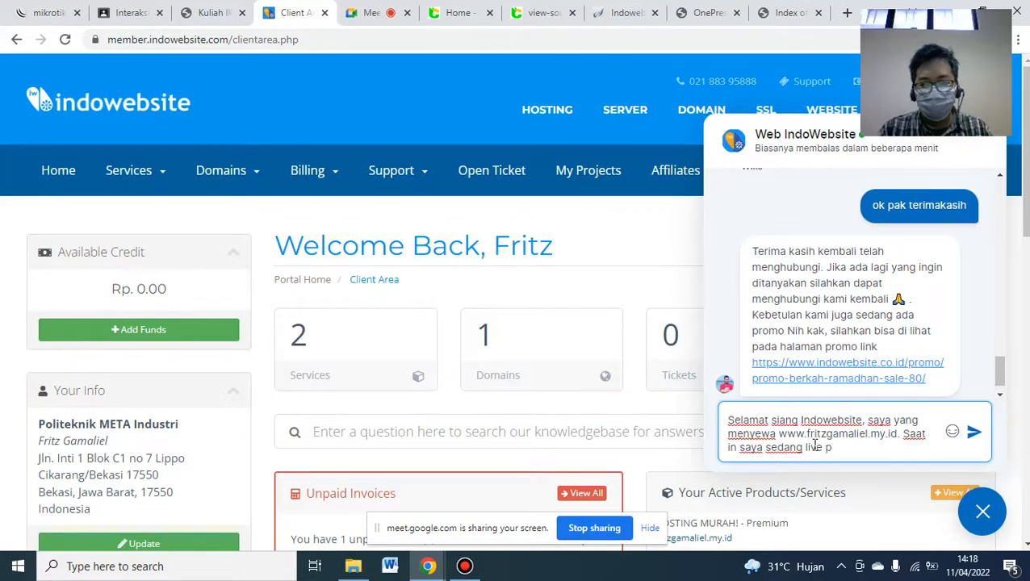
key("BackSpace")
type("import")
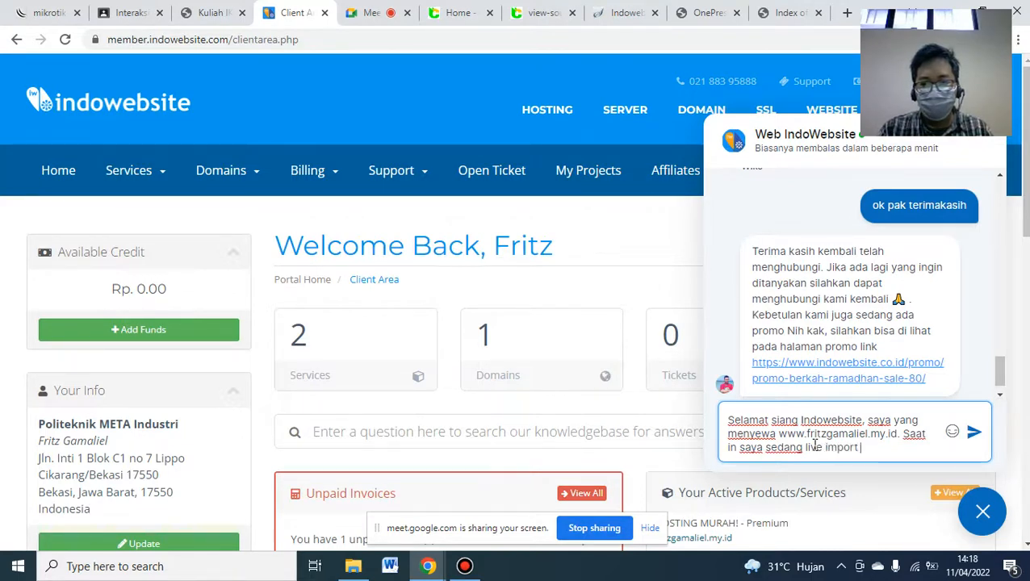
type(" demo content pada website")
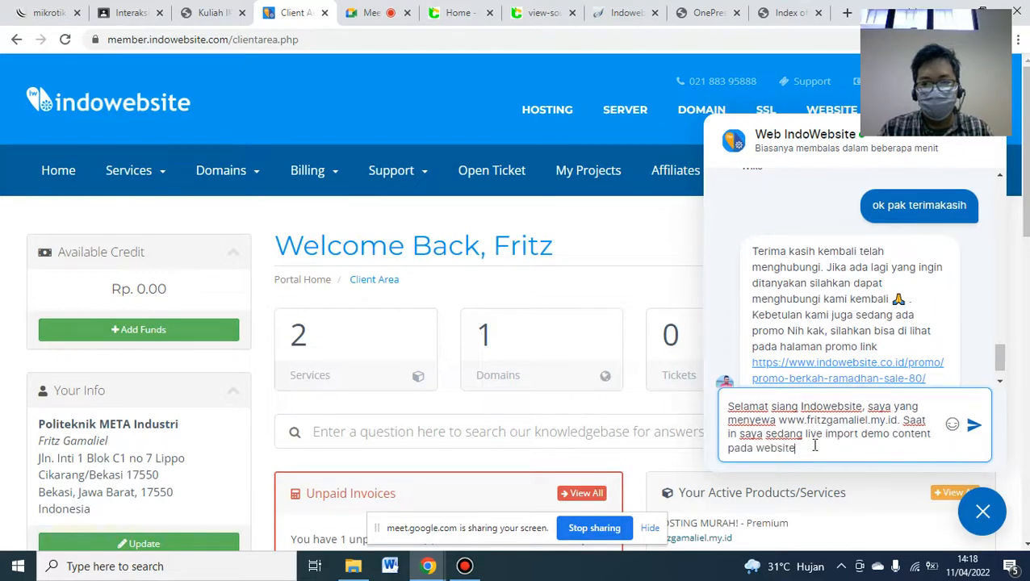
type(" yang saya bua")
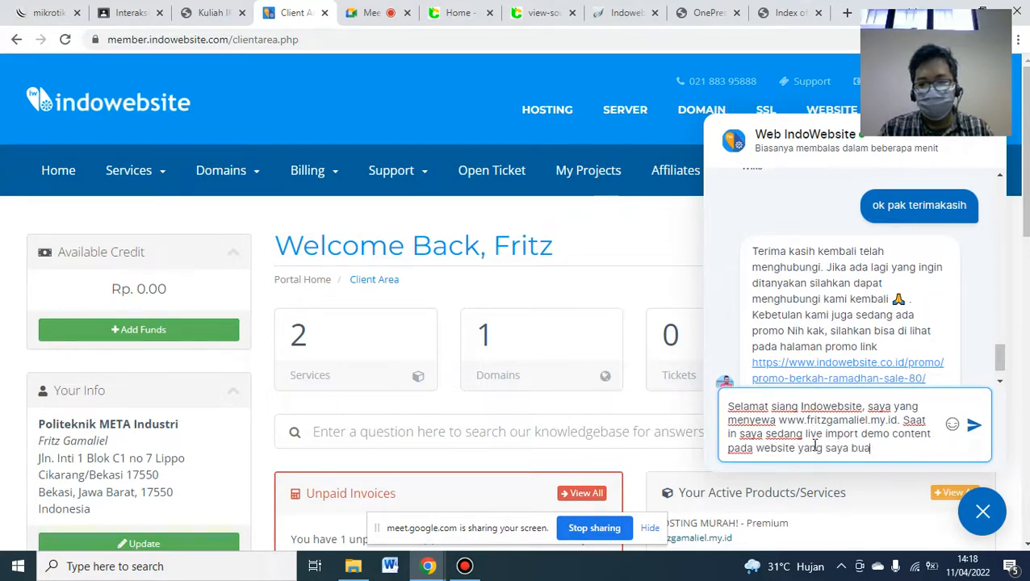
type("t adengan")
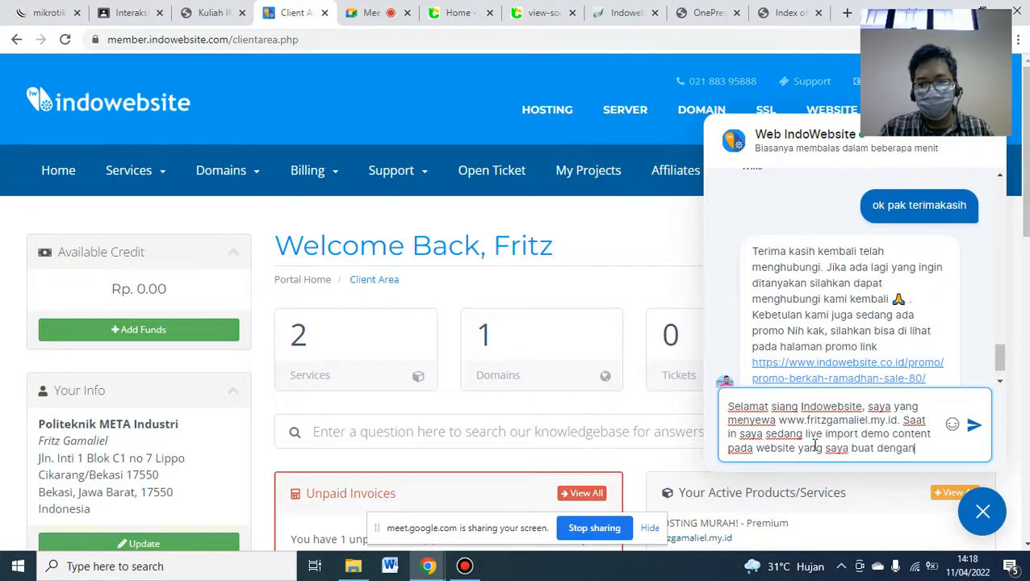
type(" menggunakan word")
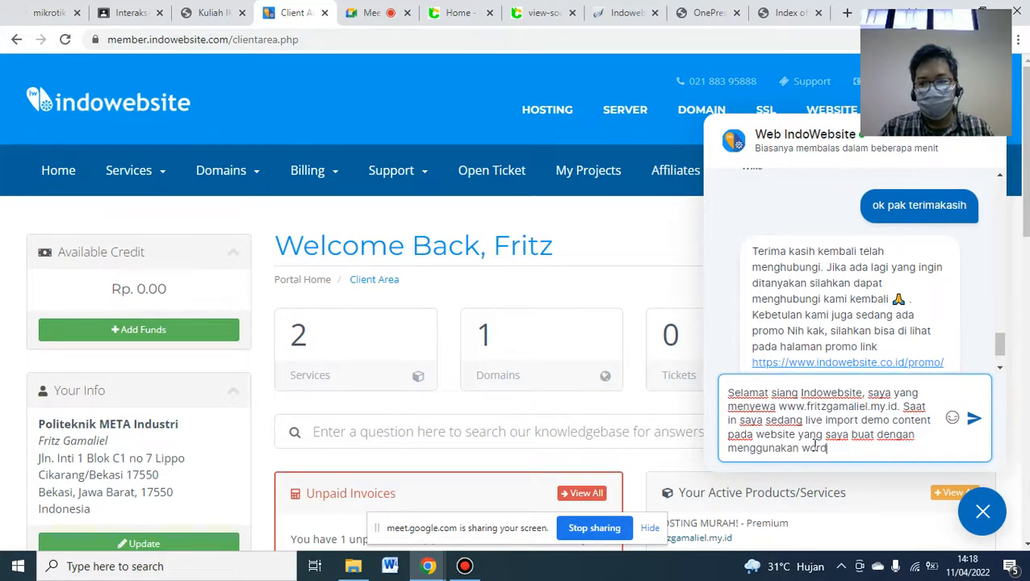
type("press. ")
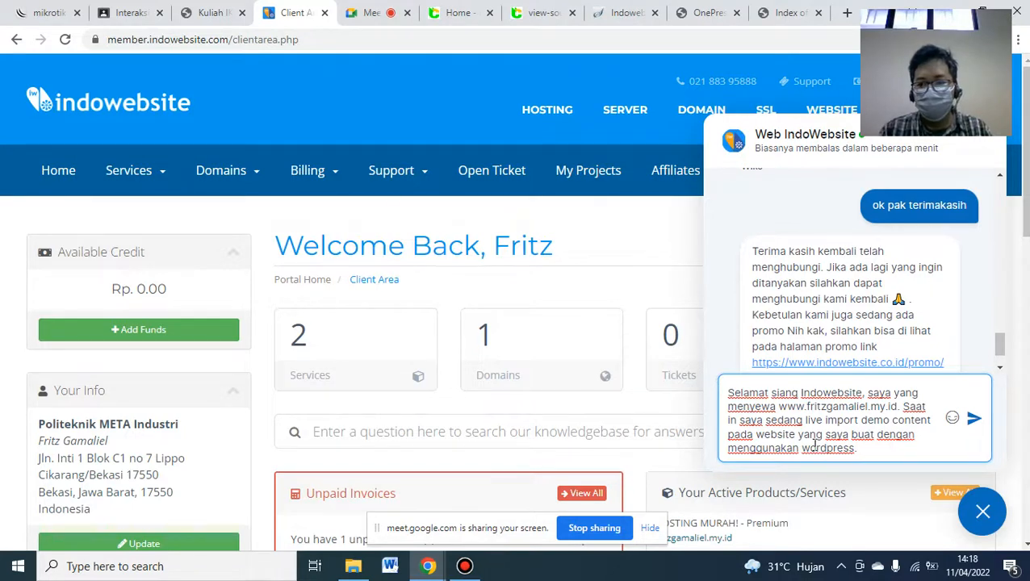
type("Mohon bantua")
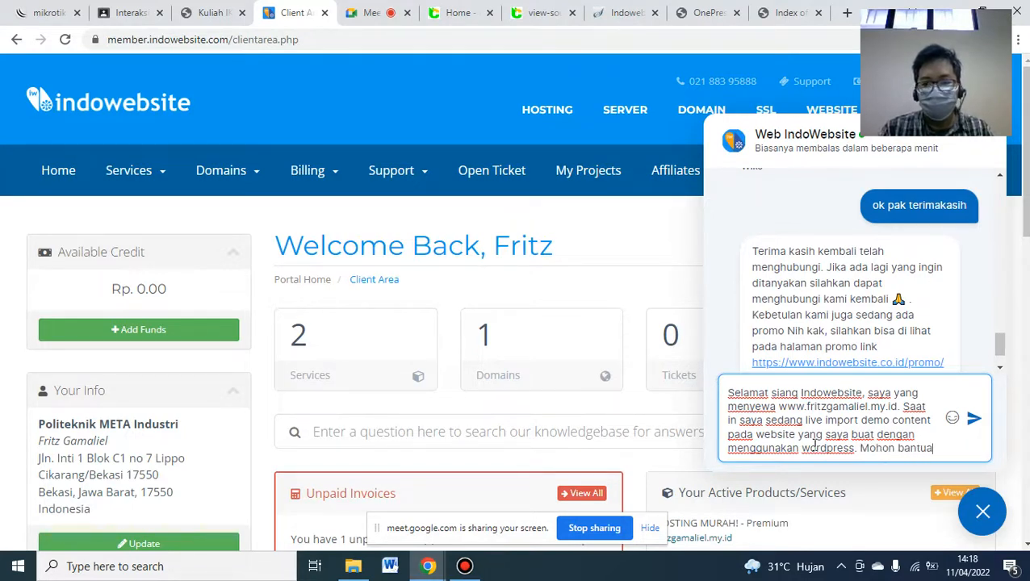
type("nnya karena saya ")
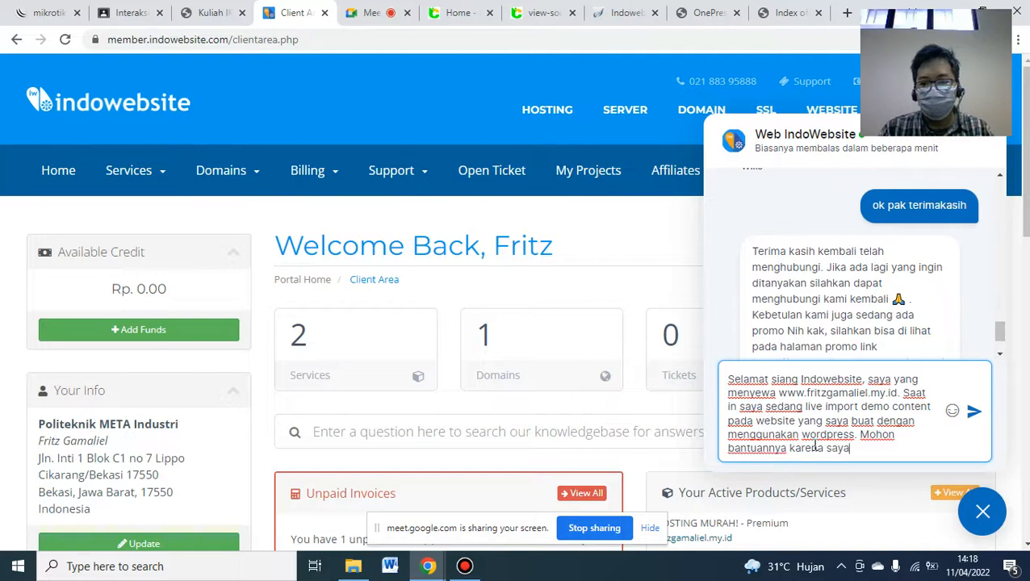
type("stuck pada")
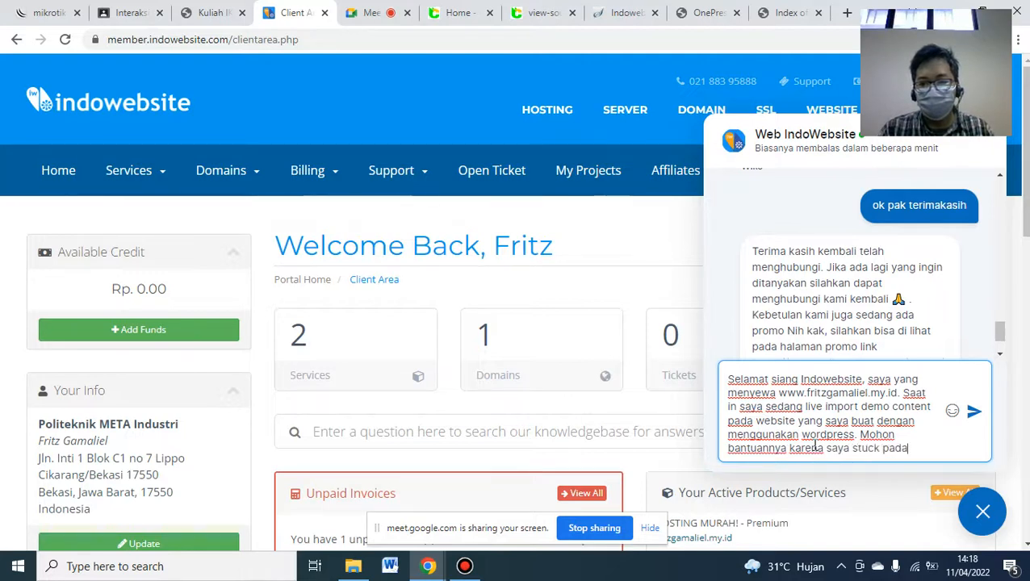
type(" bagian Impor")
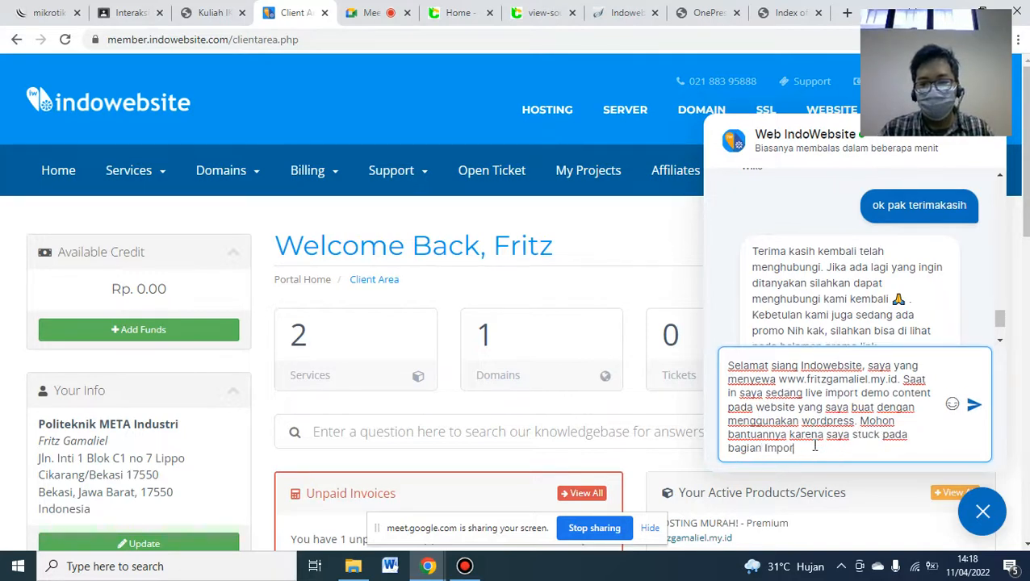
type("t Demo Content")
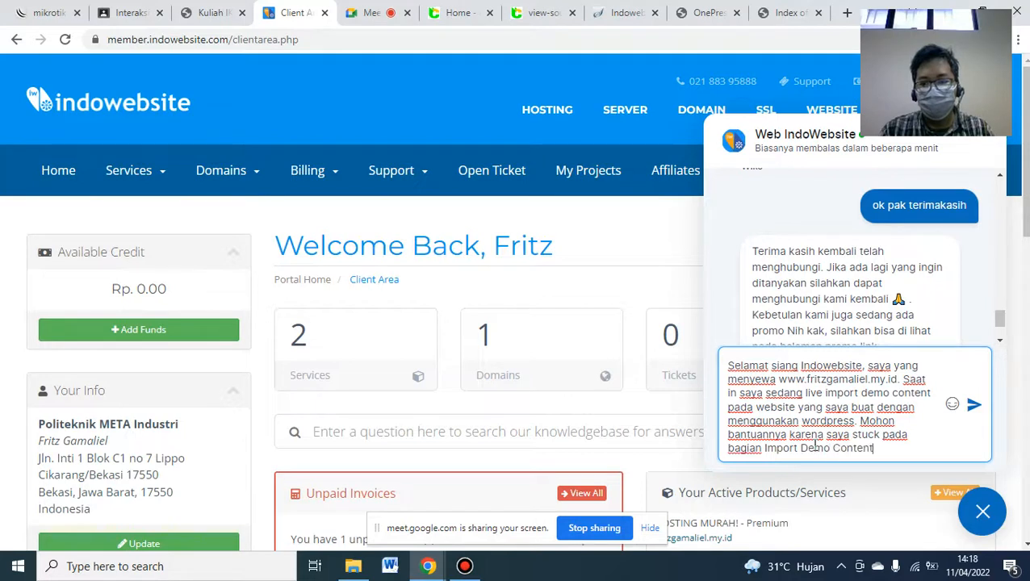
type(". Terimakasih")
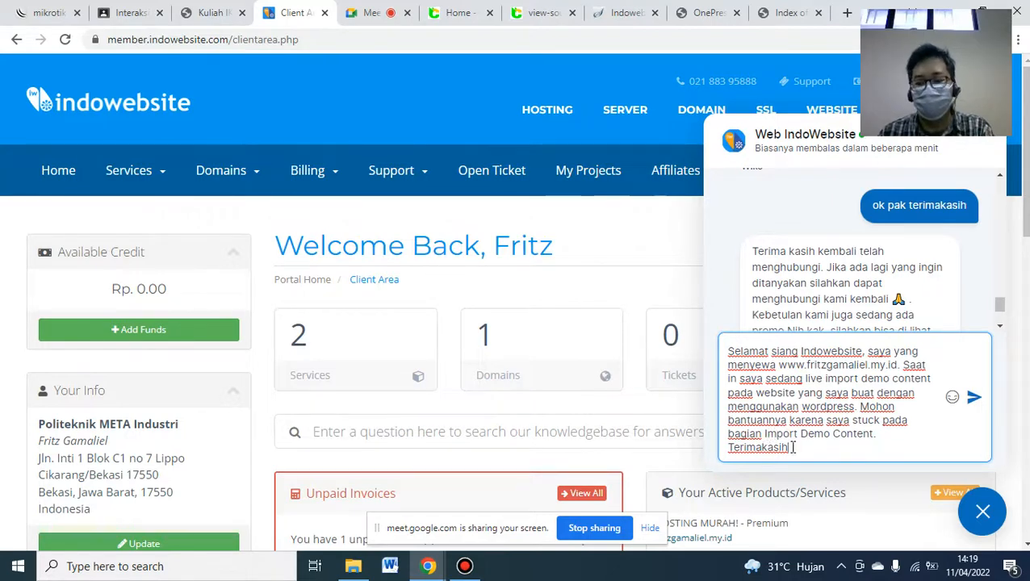
key("Return")
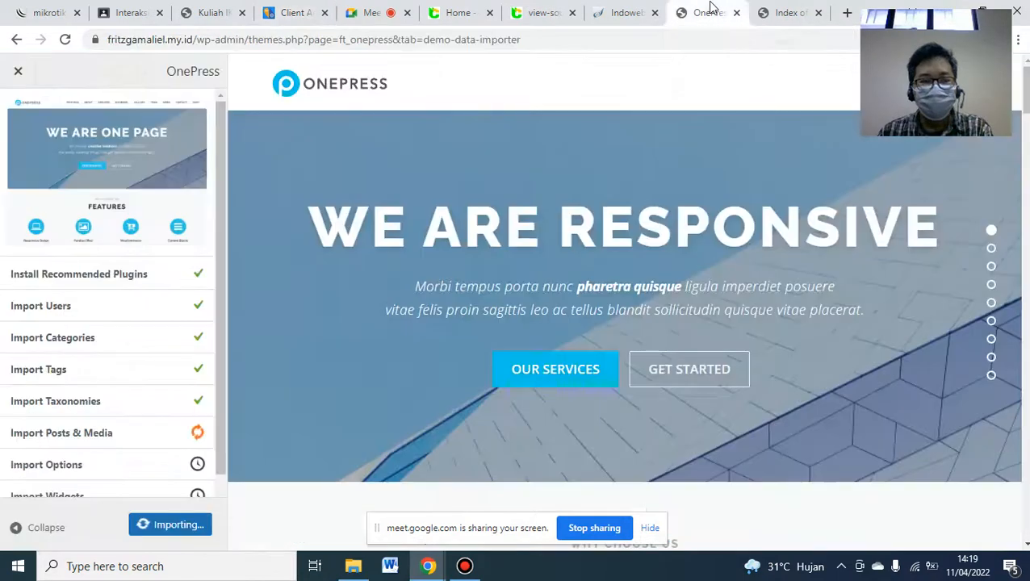
- Check the import progress on the OnePress tab, then reply in the support chat
left_click(709, 10)
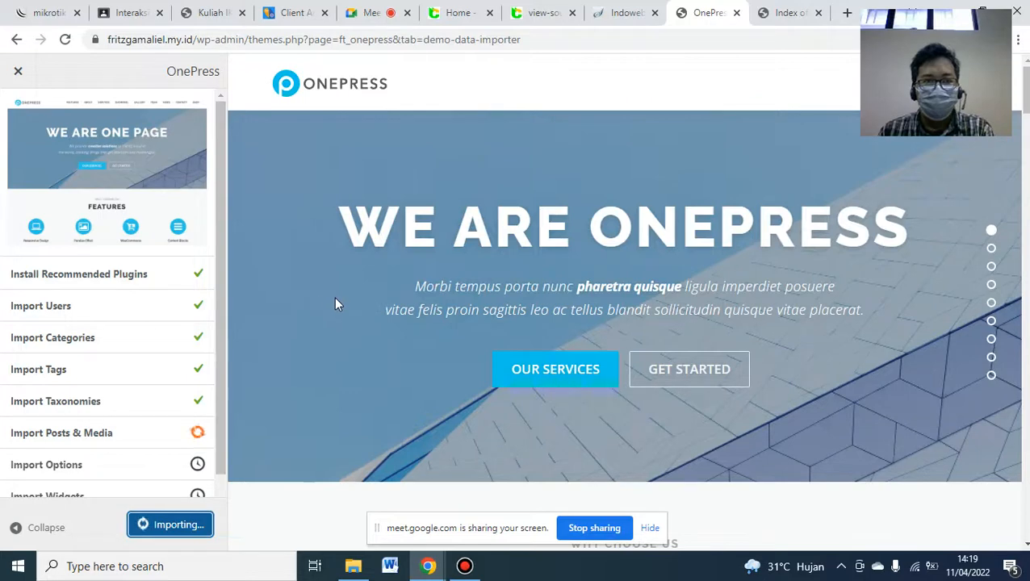
left_click(317, 10)
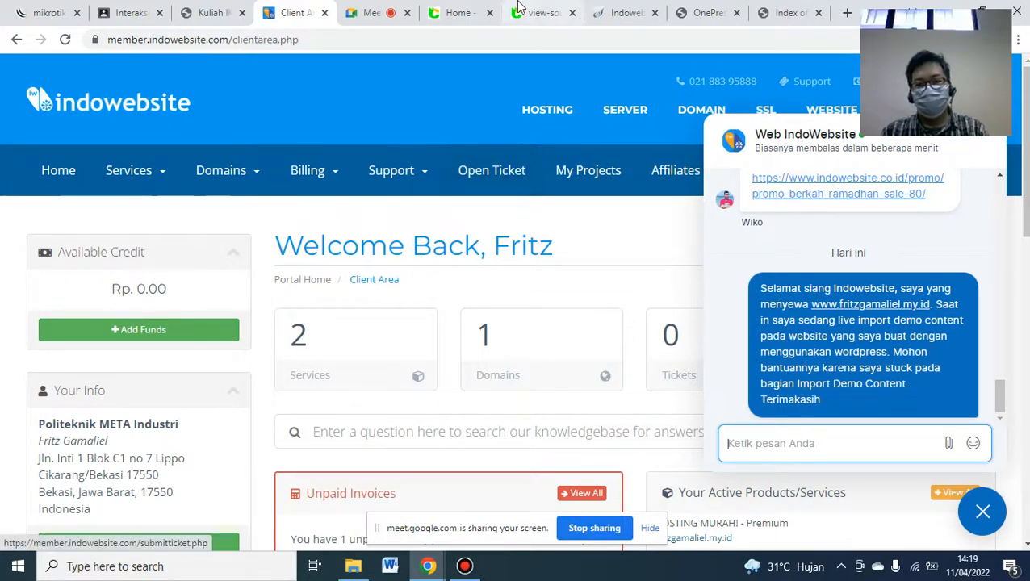
mouse_move(519, 7)
left_click(585, 11)
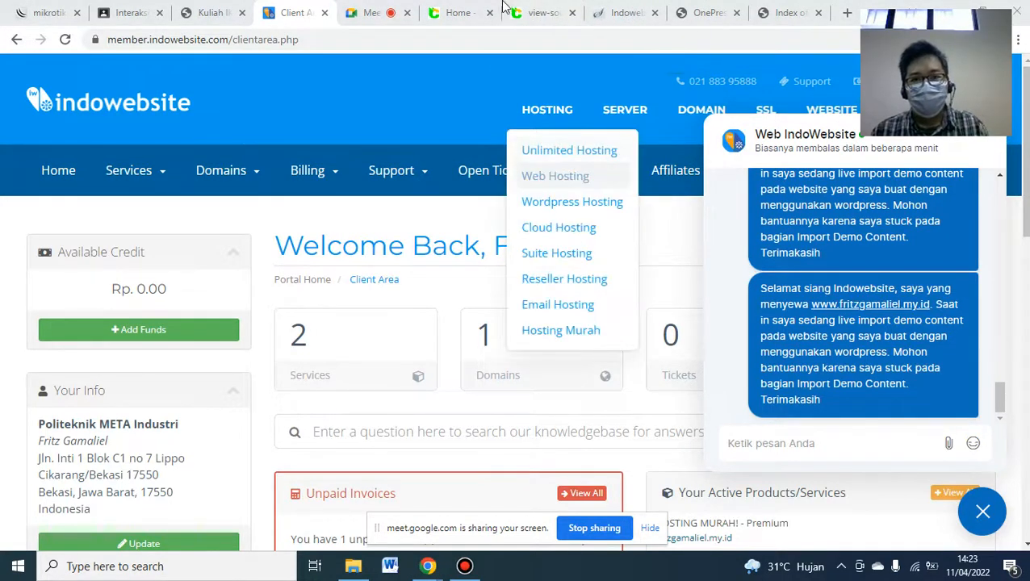
mouse_move(502, 6)
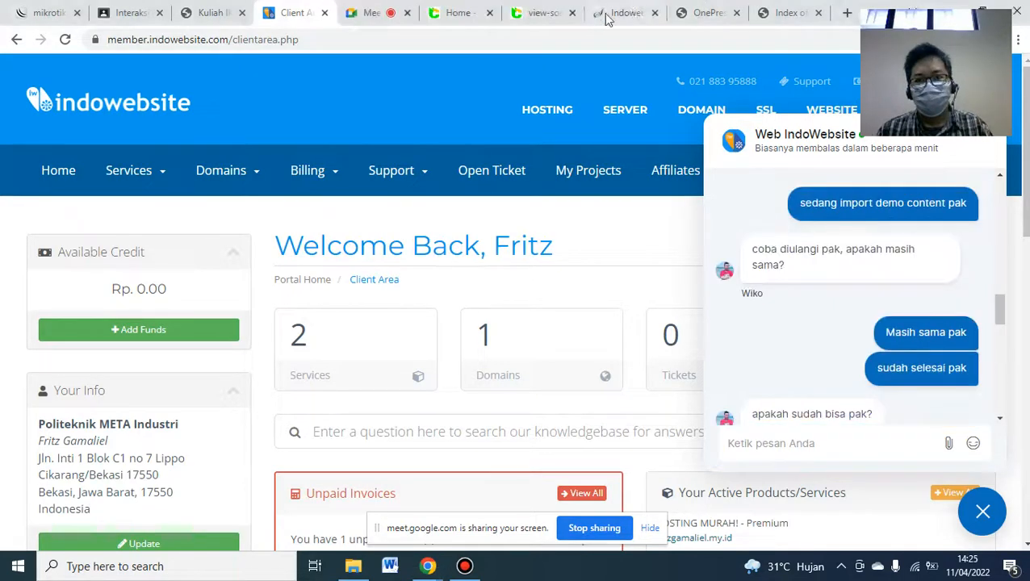
- Cancel the stuck OnePress demo import and rerun it until every step completes
left_click(701, 15)
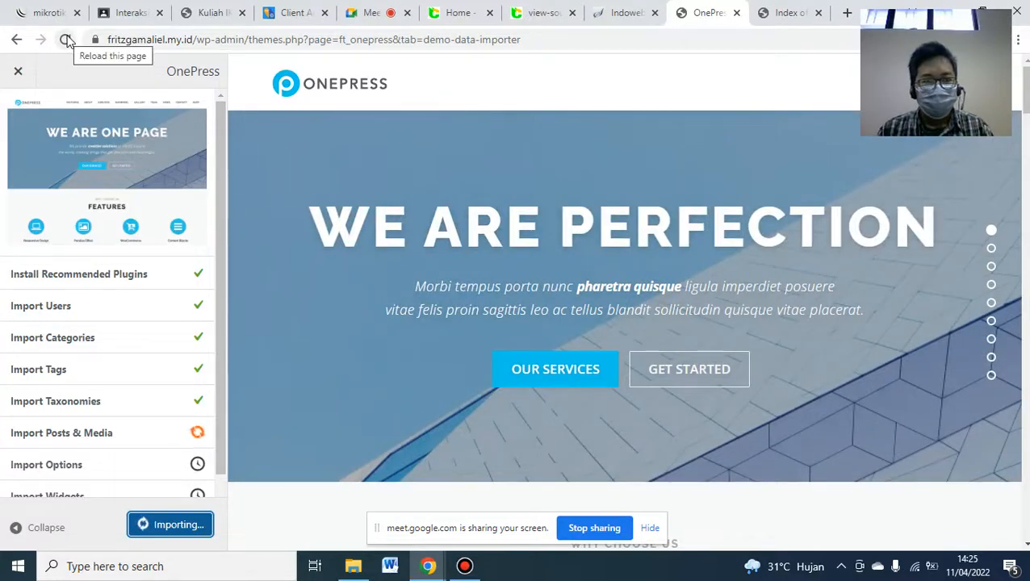
left_click(19, 73)
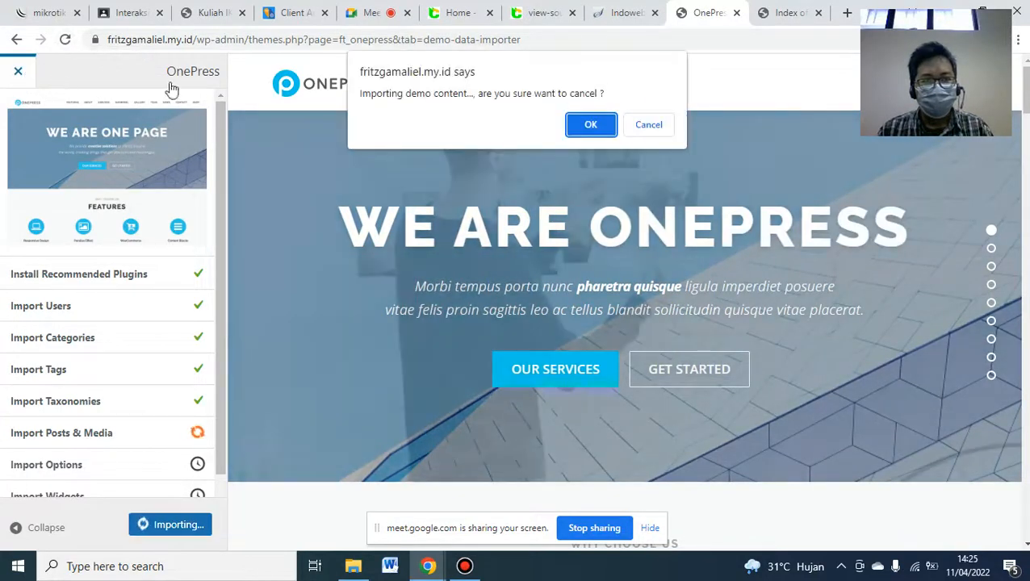
left_click(591, 125)
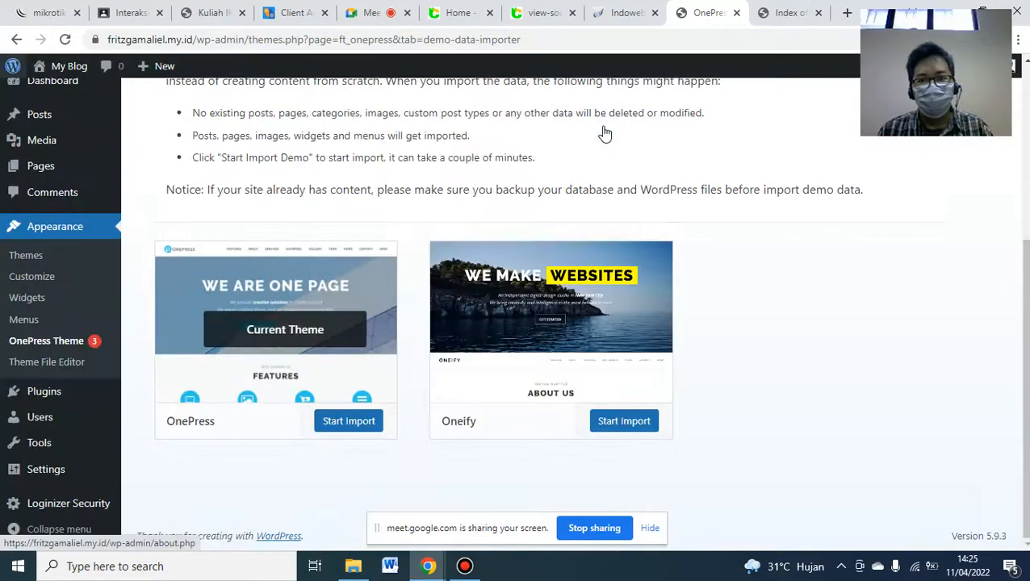
left_click(344, 422)
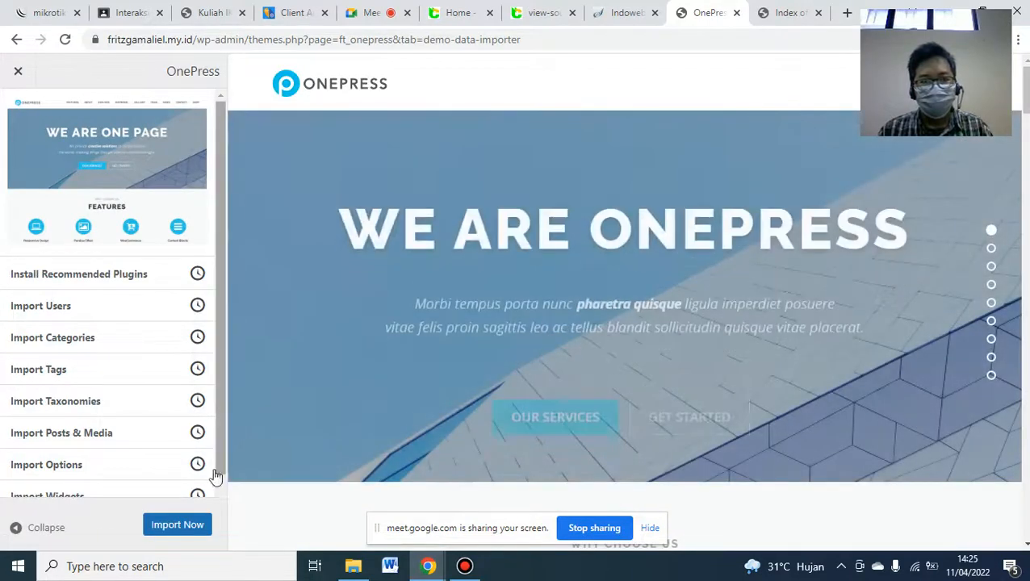
left_click(178, 525)
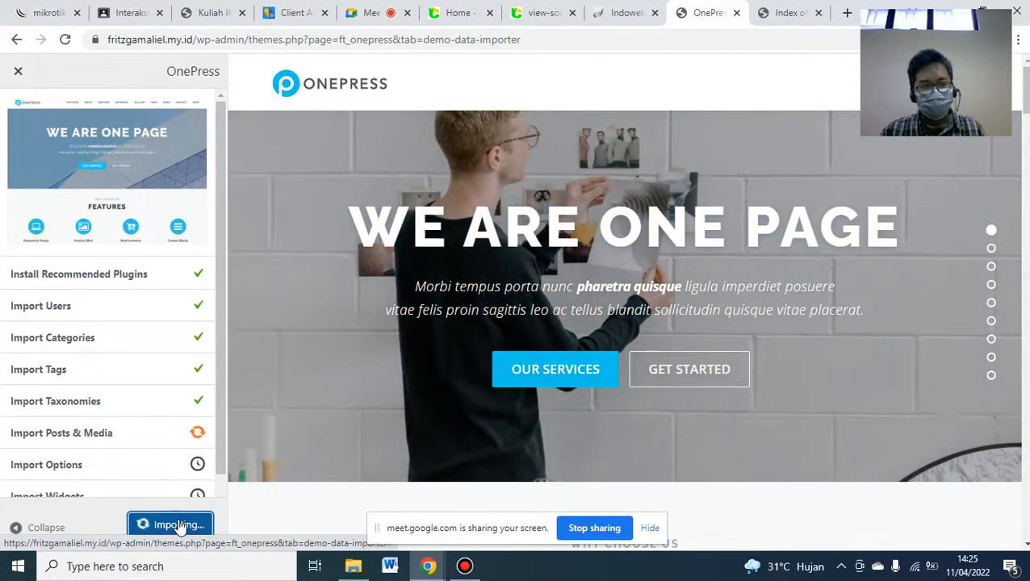
scroll(223, 489, "down", 1)
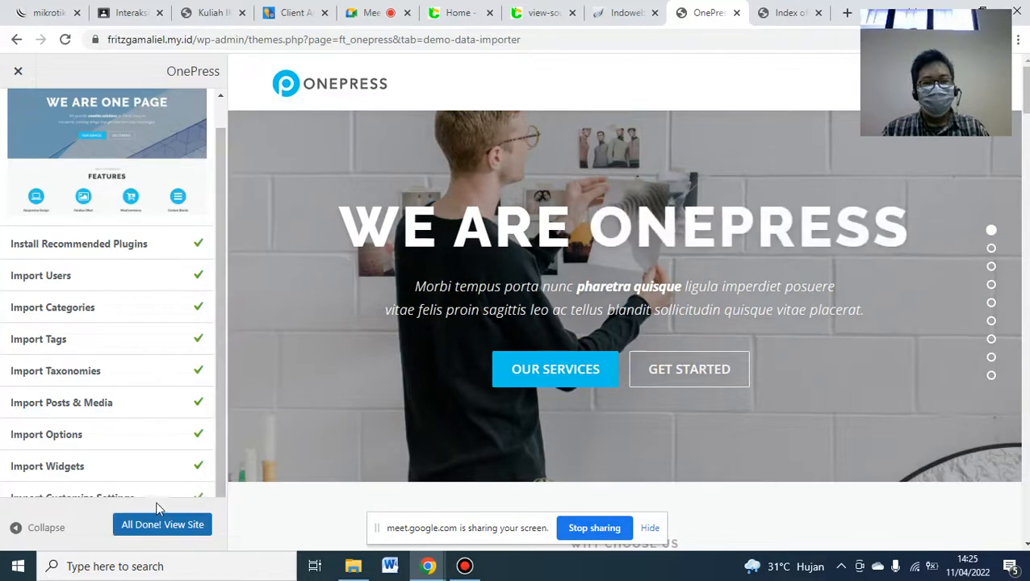
left_click(158, 526)
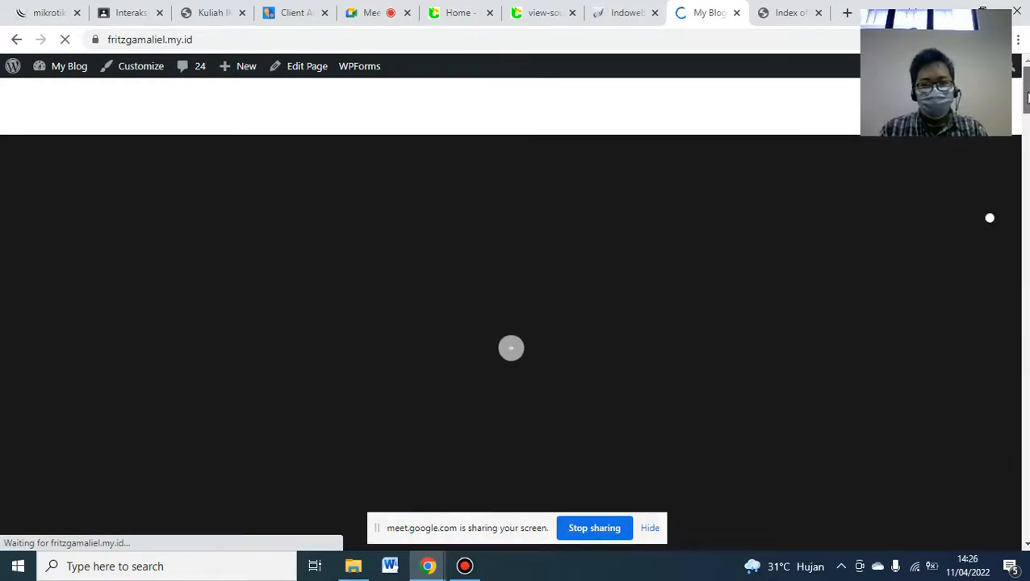
left_click_drag(1027, 109, 1027, 195)
scroll(989, 260, "down", 3)
scroll(989, 279, "down", 6)
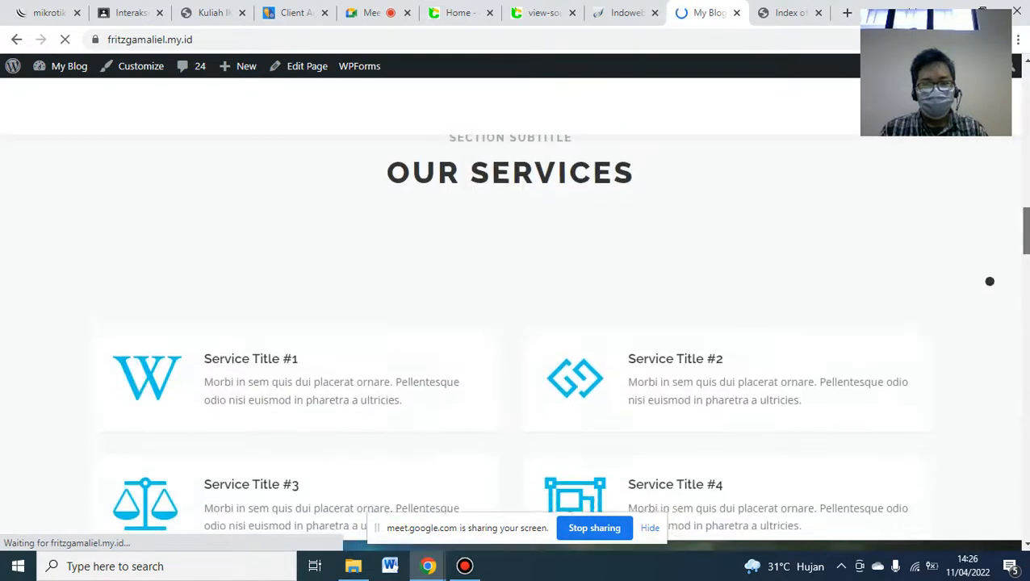
scroll(989, 281, "down", 10)
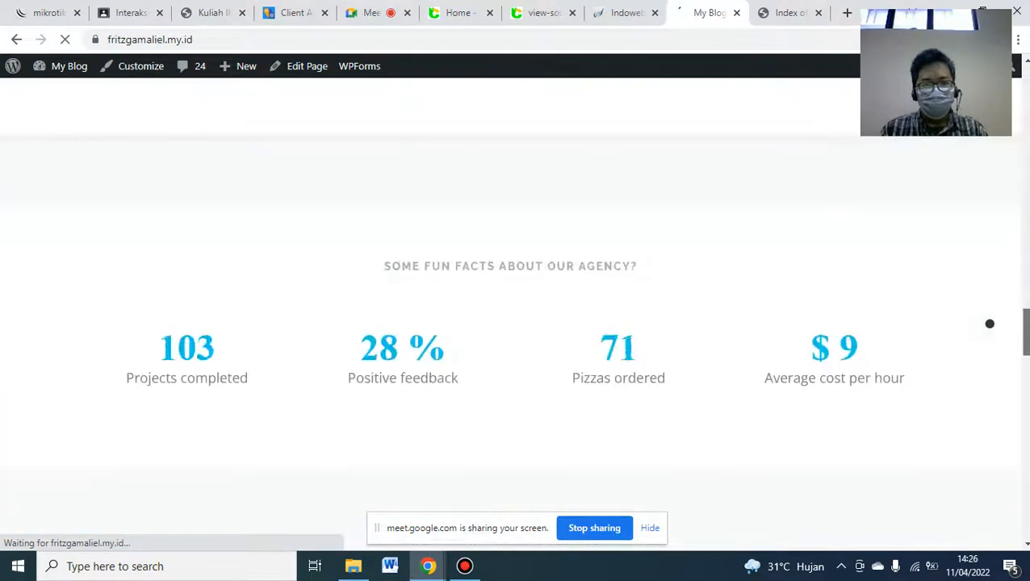
scroll(989, 336, "down", 10)
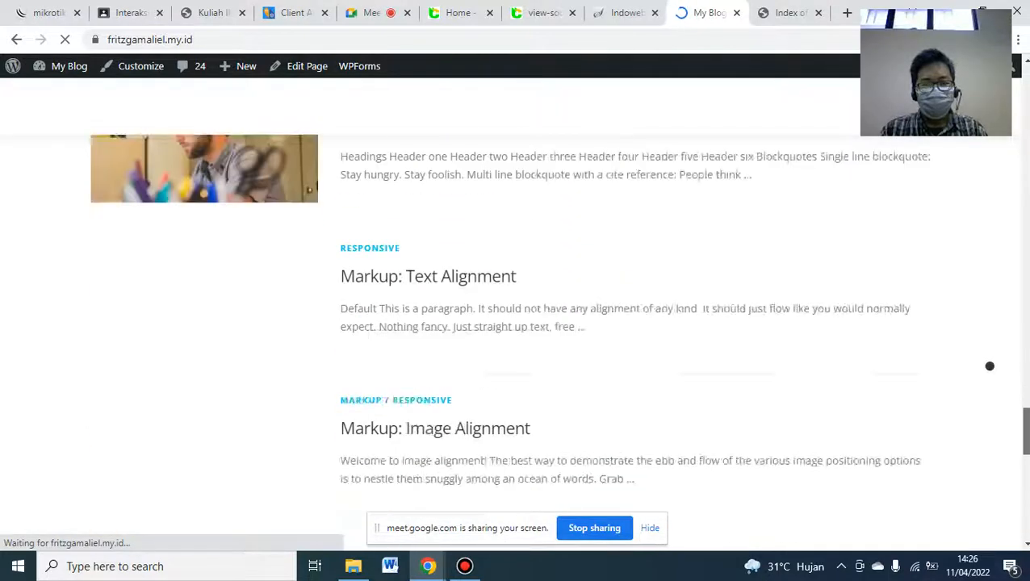
scroll(989, 386, "up", 10)
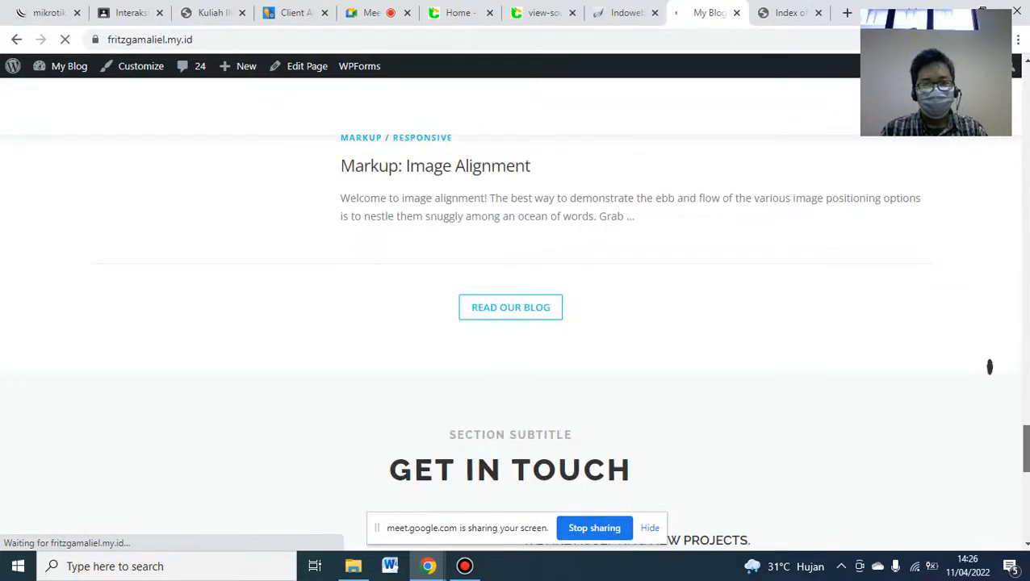
scroll(988, 345, "up", 15)
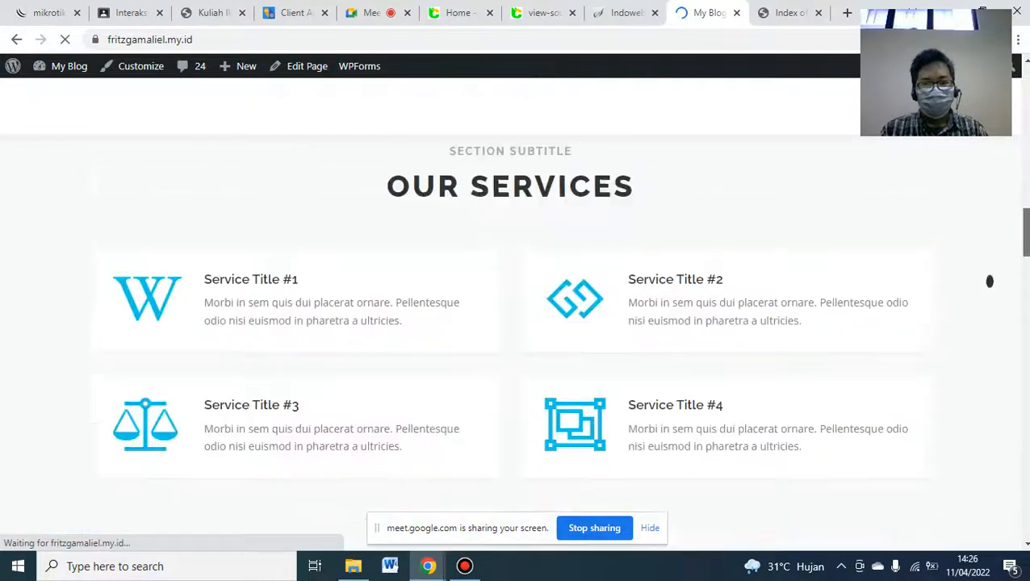
scroll(989, 272, "up", 10)
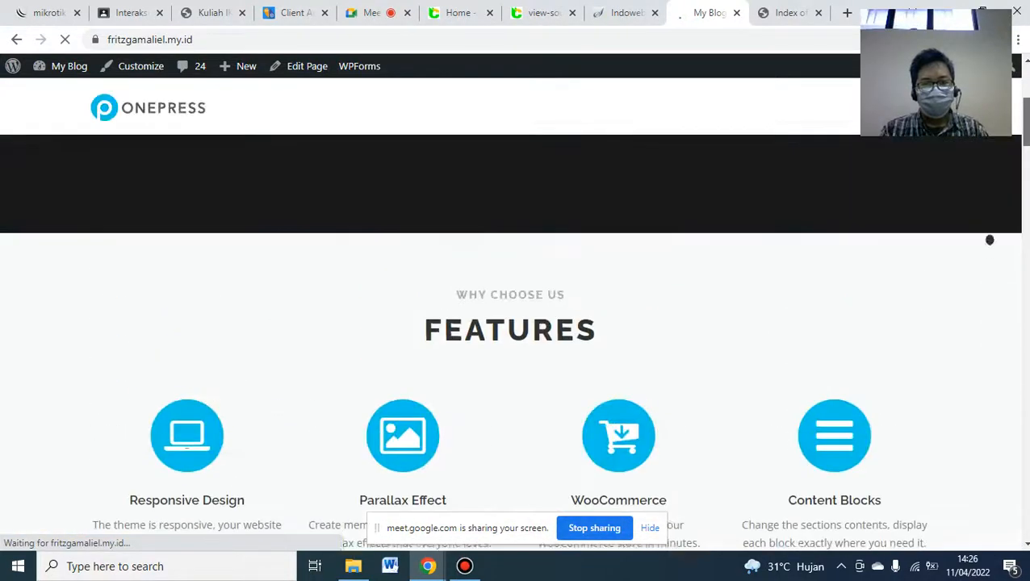
scroll(510, 339, "up", 5)
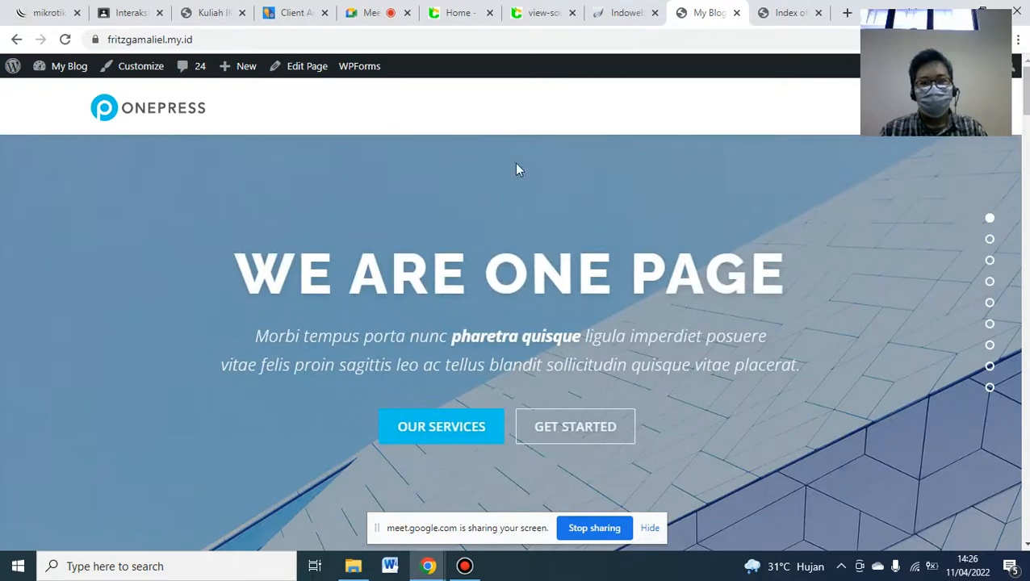
left_click(226, 8)
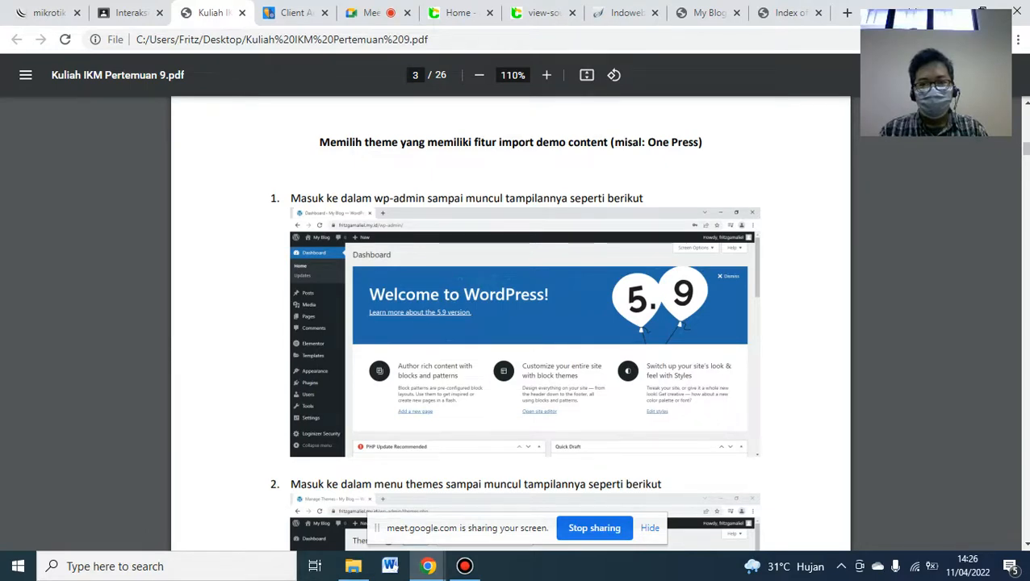
scroll(1028, 191, "down", 6)
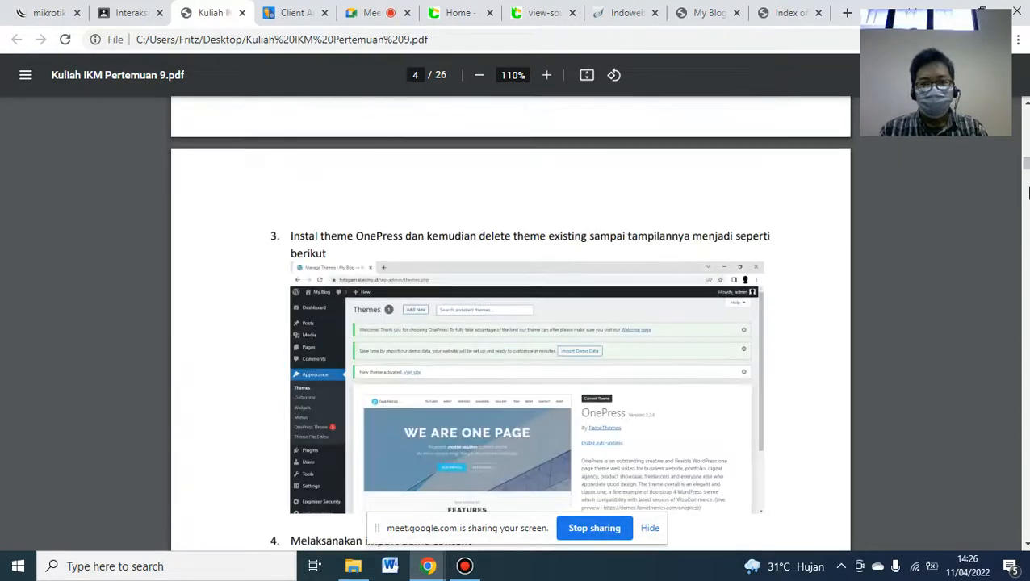
scroll(1028, 220, "down", 5)
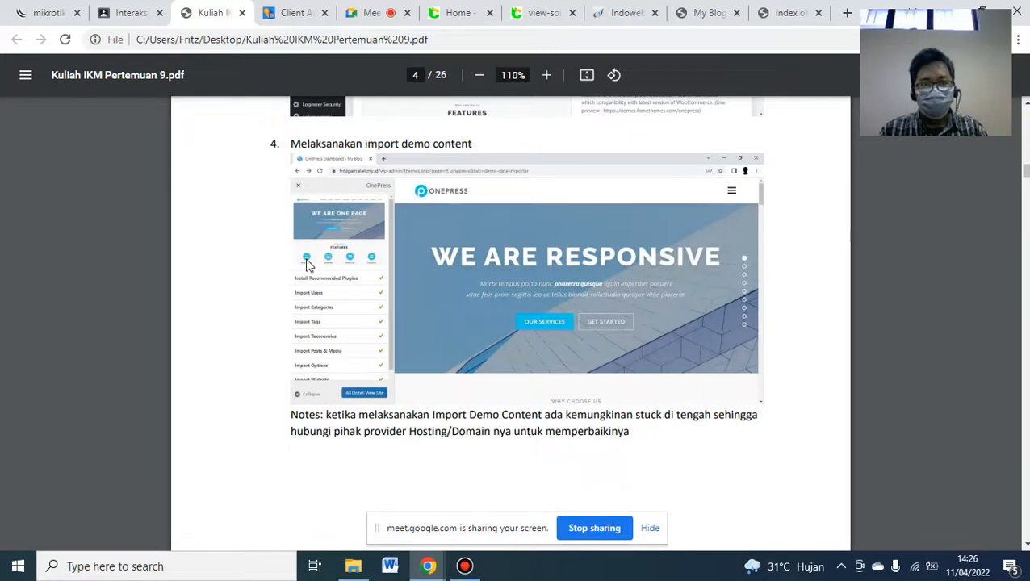
left_click_drag(290, 415, 645, 442)
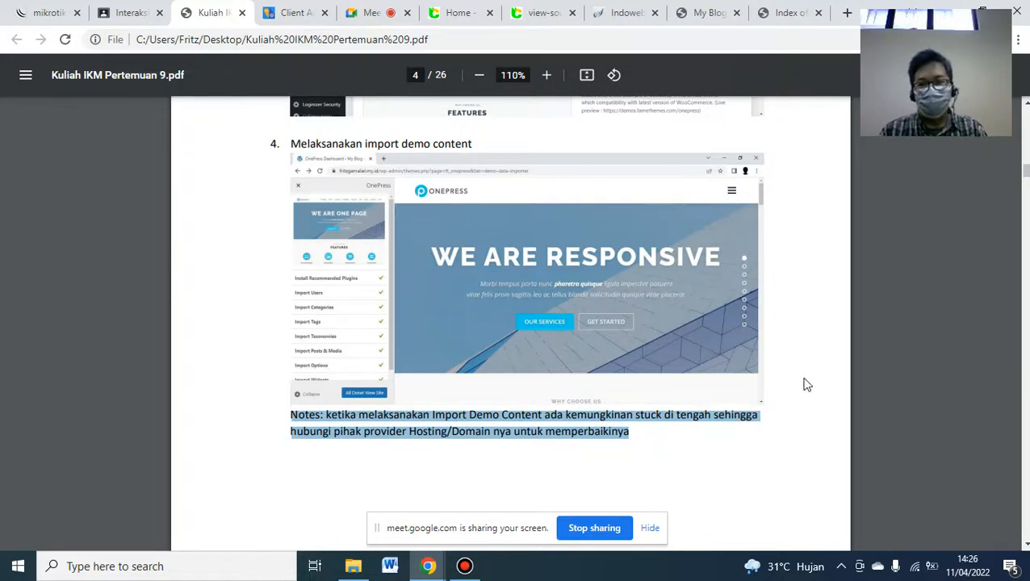
scroll(517, 323, "down", 5)
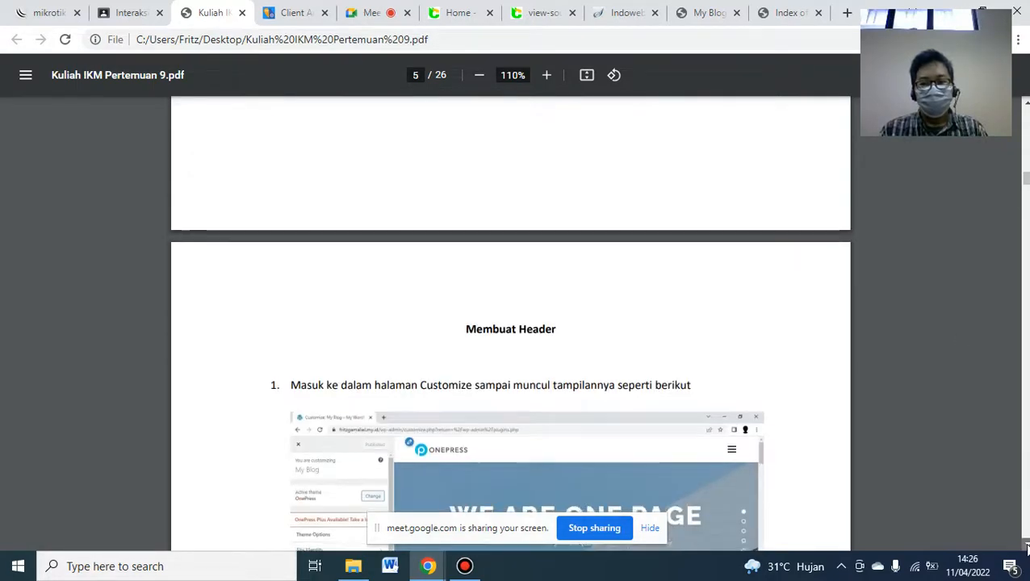
scroll(1025, 546, "down", 3)
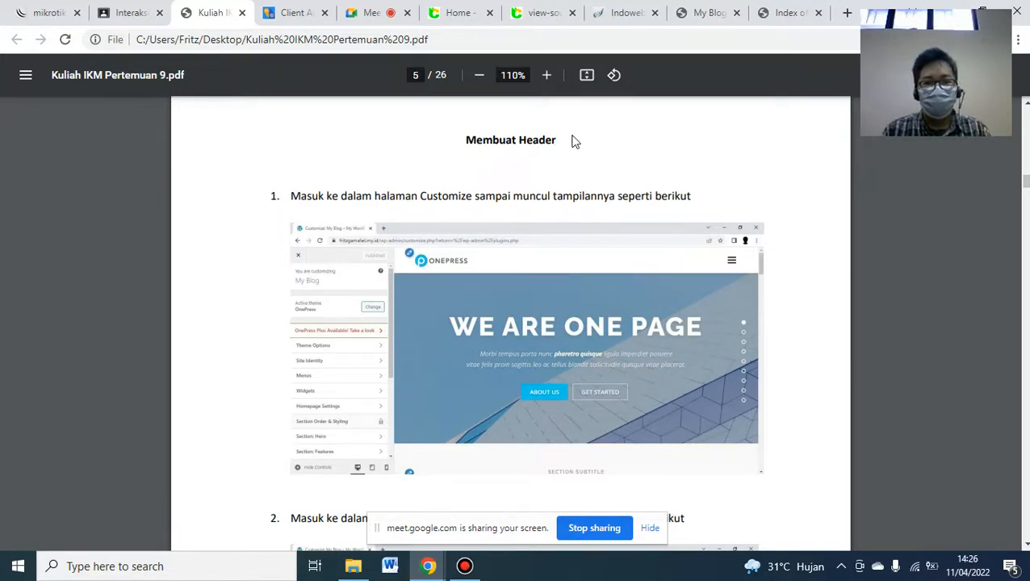
mouse_move(680, 7)
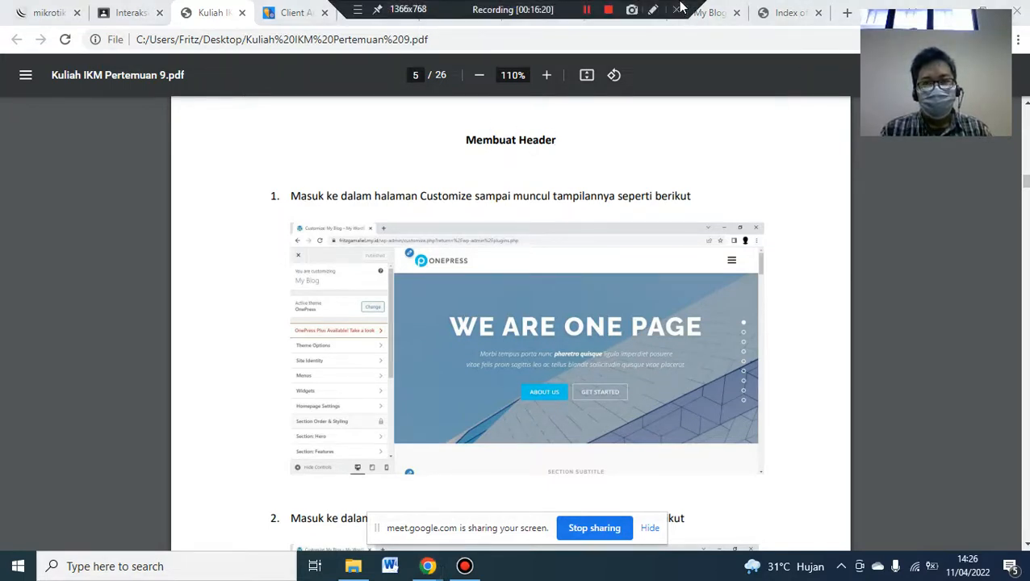
left_click(702, 19)
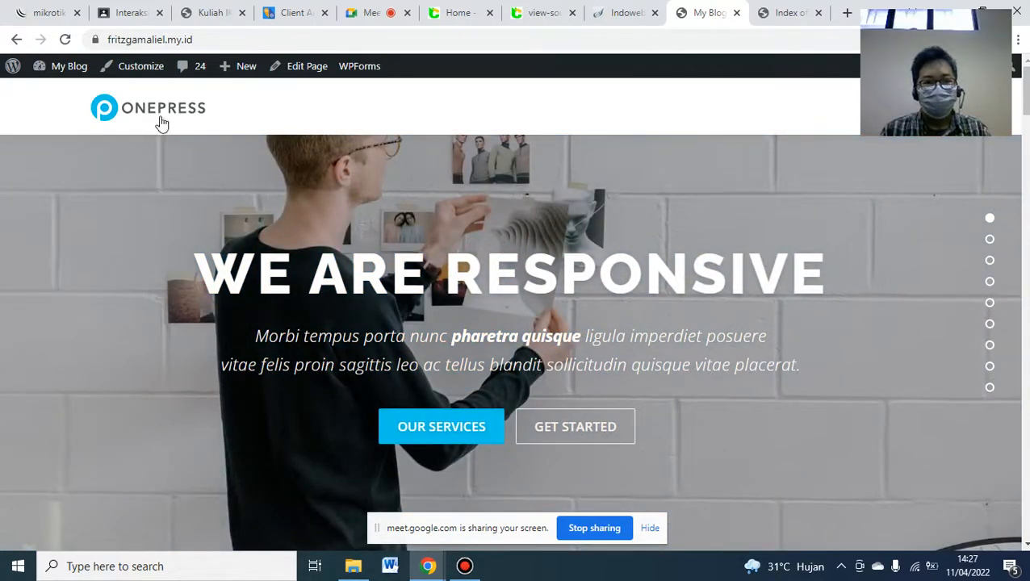
- Open the Customizer, compare with blog.cat22.id, and go to Site Identity
left_click(142, 73)
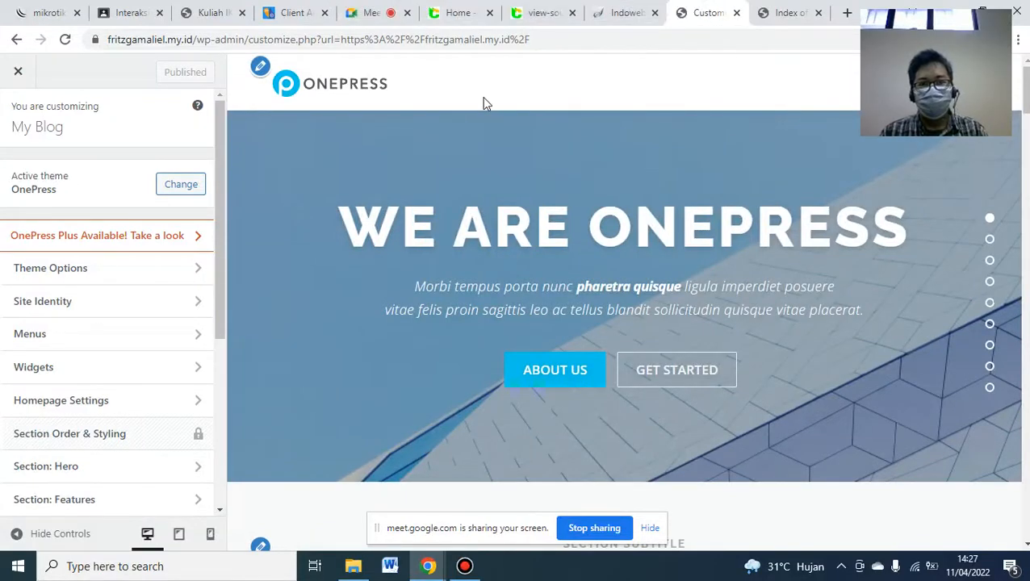
left_click(463, 17)
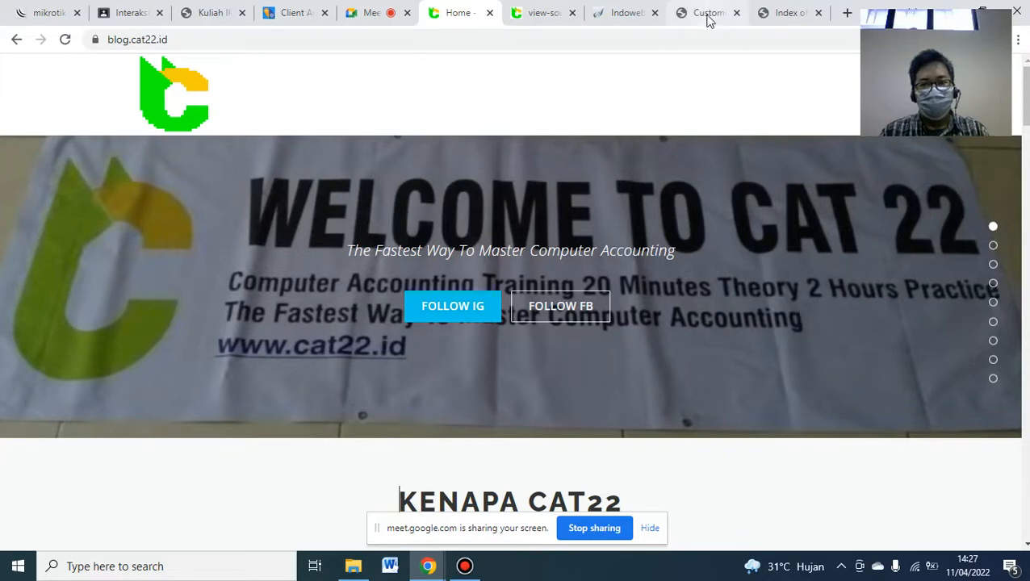
left_click(708, 16)
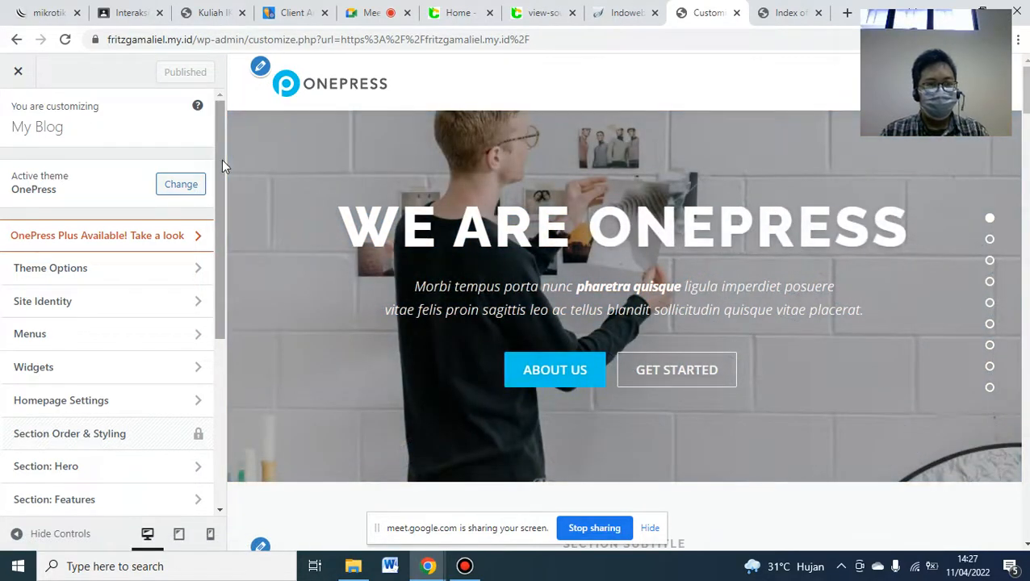
left_click_drag(221, 159, 214, 195)
left_click(135, 240)
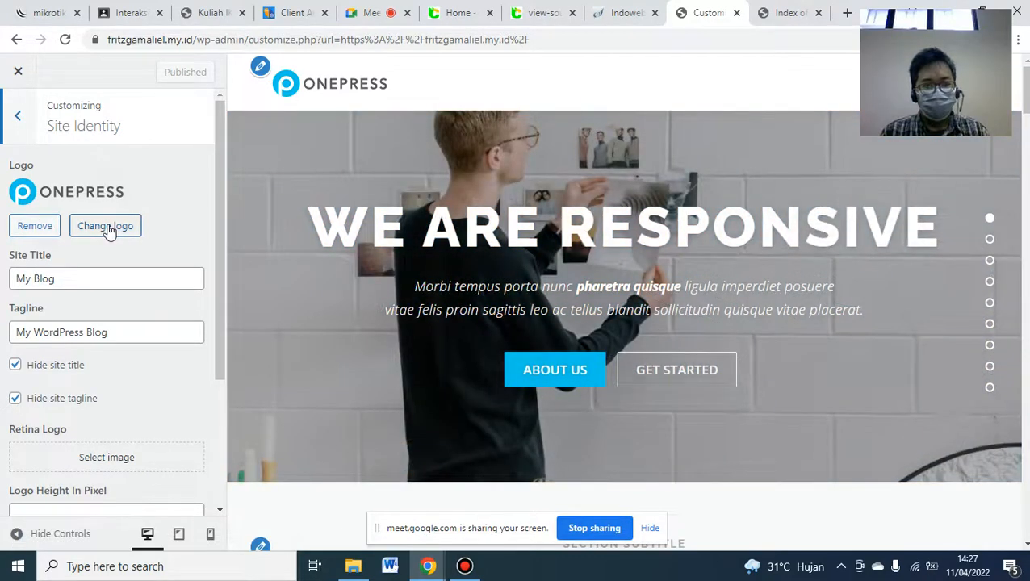
- Upload LOGO.png as the site logo, crop it to the full image, and publish
left_click(108, 227)
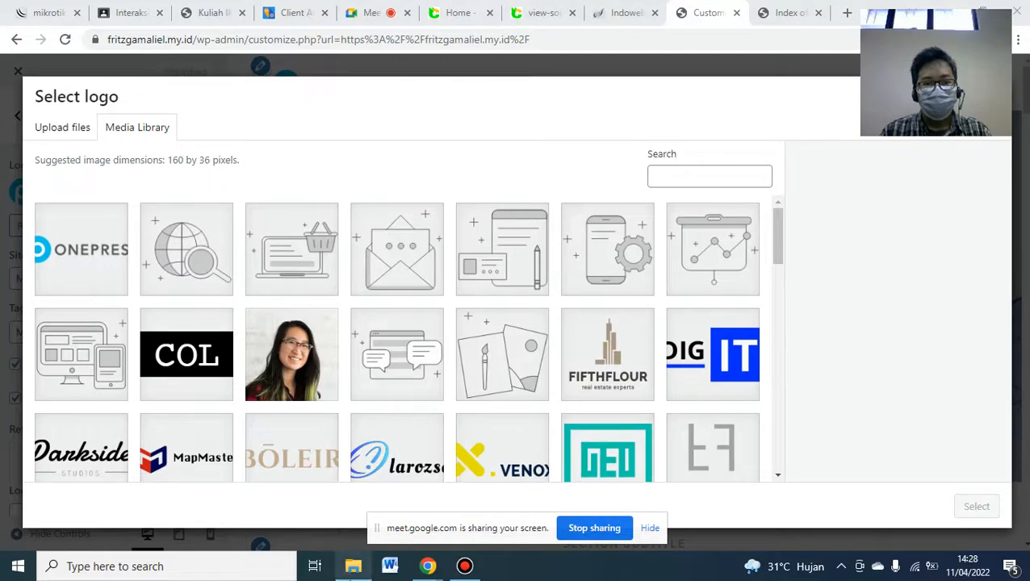
left_click(353, 565)
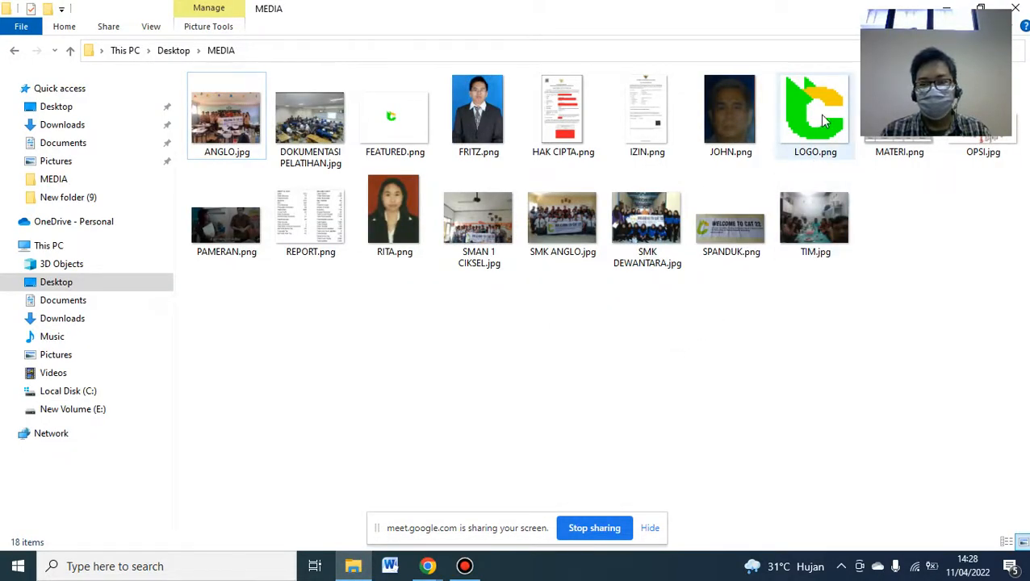
left_click_drag(821, 103, 352, 357)
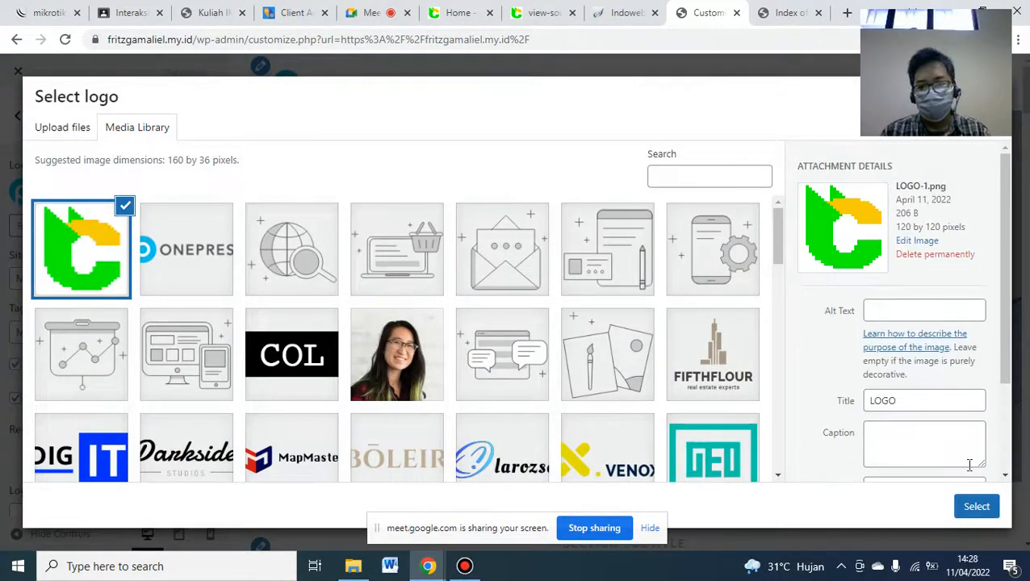
left_click(975, 506)
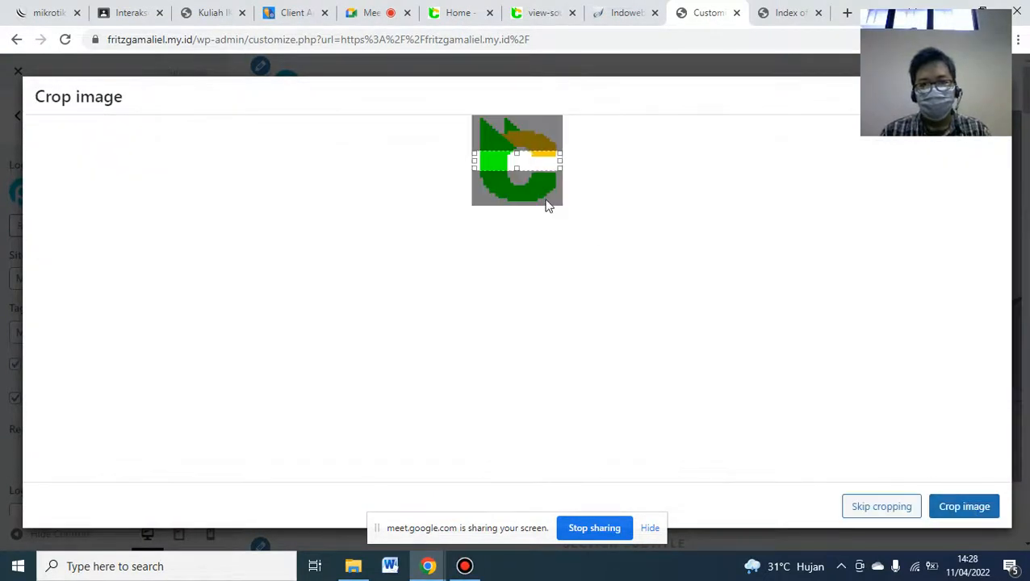
left_click_drag(523, 176, 520, 217)
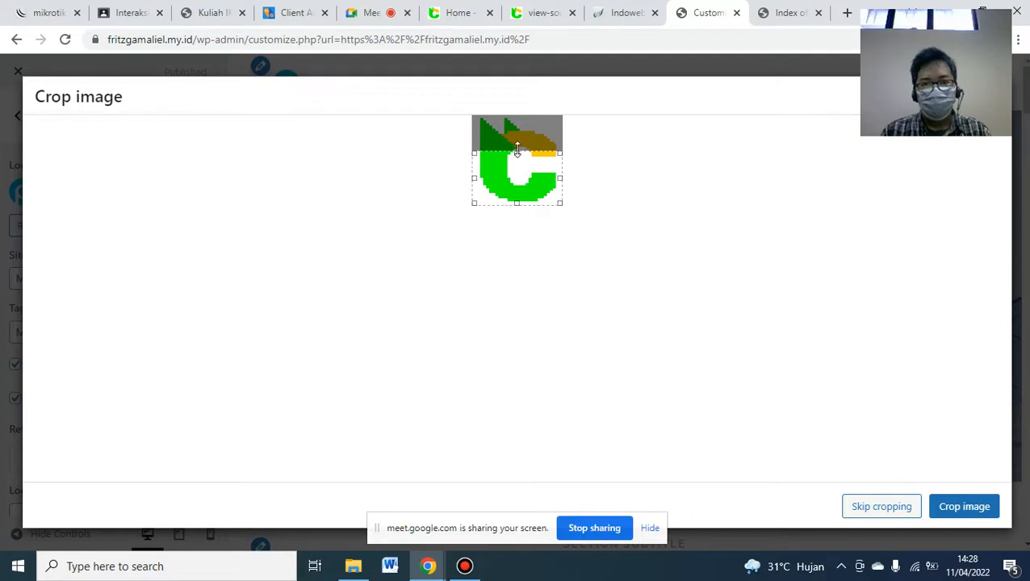
left_click_drag(514, 96, 515, 96)
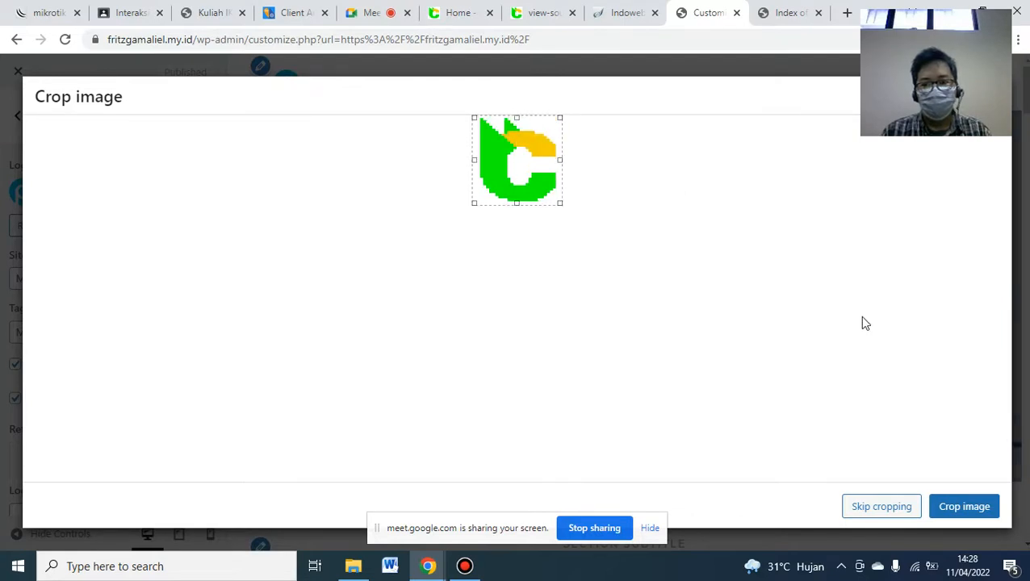
left_click(963, 508)
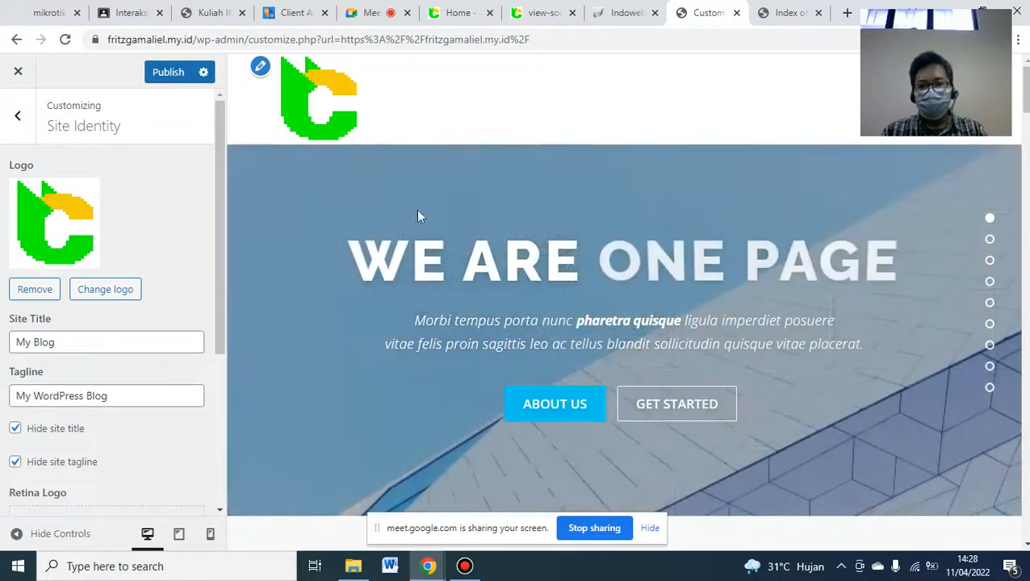
left_click(169, 79)
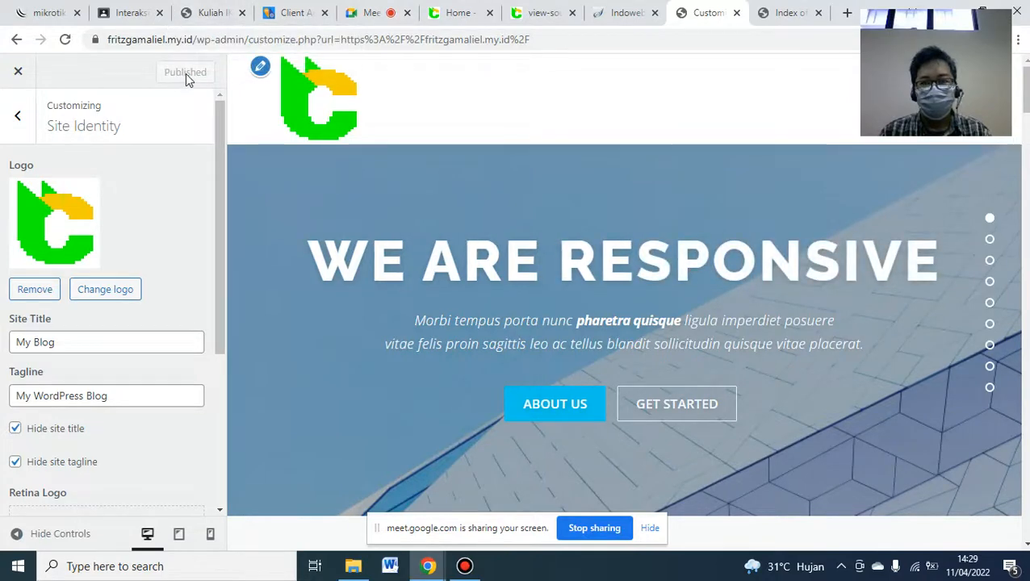
left_click(216, 8)
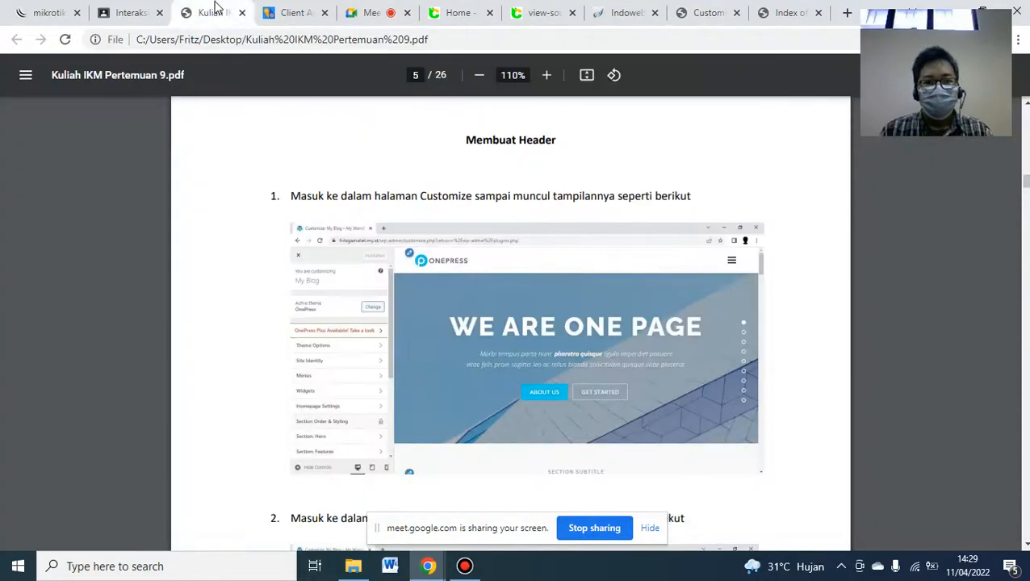
- Scroll the tutorial PDF down to page 7, 'Membuat Slider'
scroll(1024, 279, "down", 5)
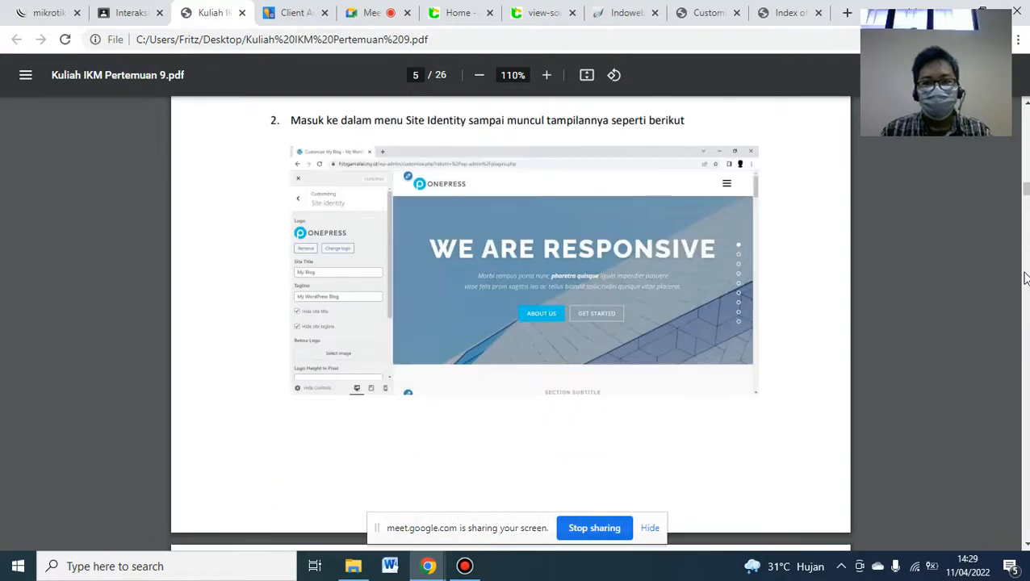
scroll(1025, 280, "down", 5)
scroll(1025, 280, "down", 5)
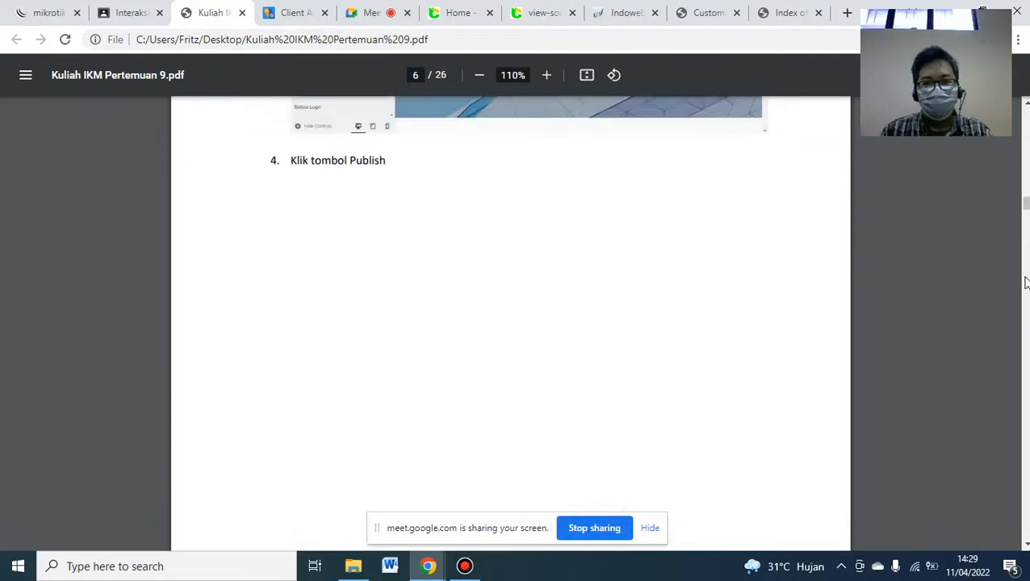
scroll(1025, 284, "down", 5)
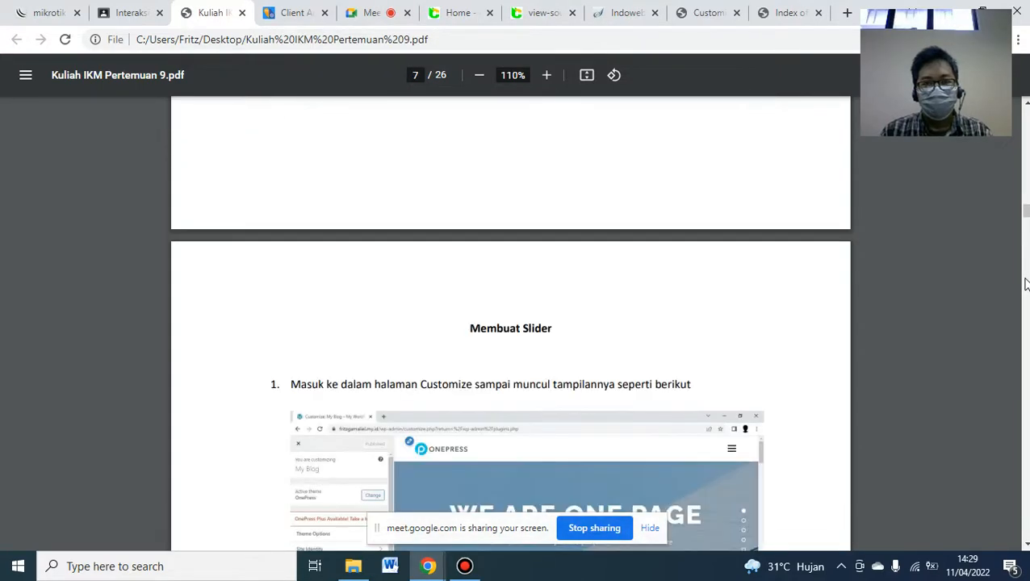
left_click(1025, 544)
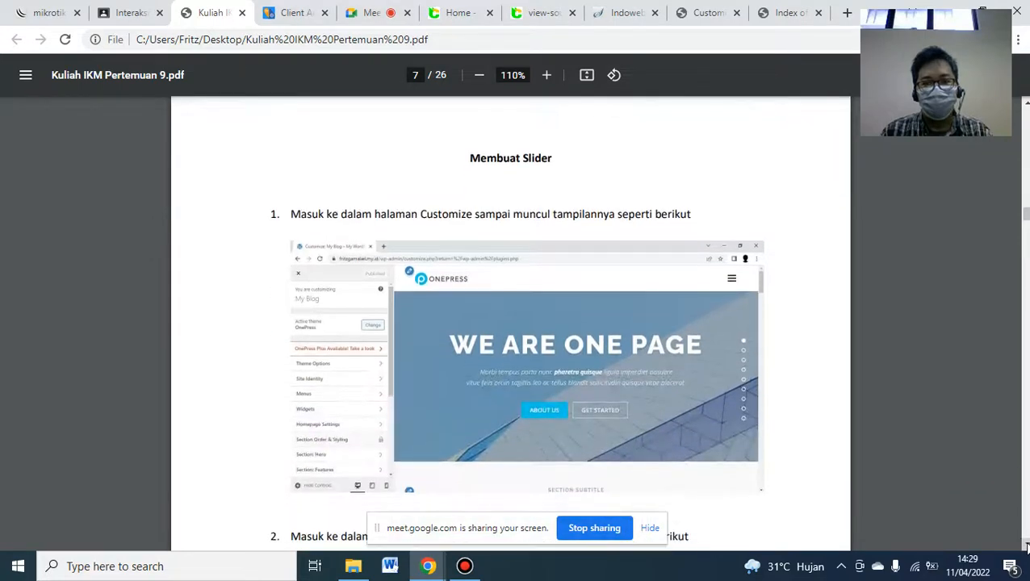
- Check the blog.cat22.id homepage tagline, then return to the WordPress Customizer
left_click(454, 12)
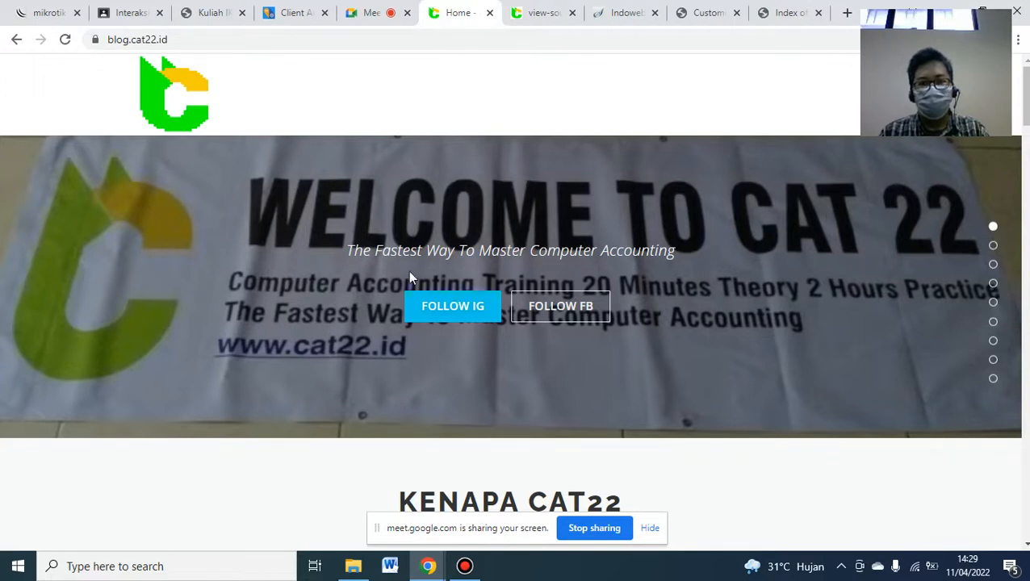
left_click_drag(360, 251, 681, 274)
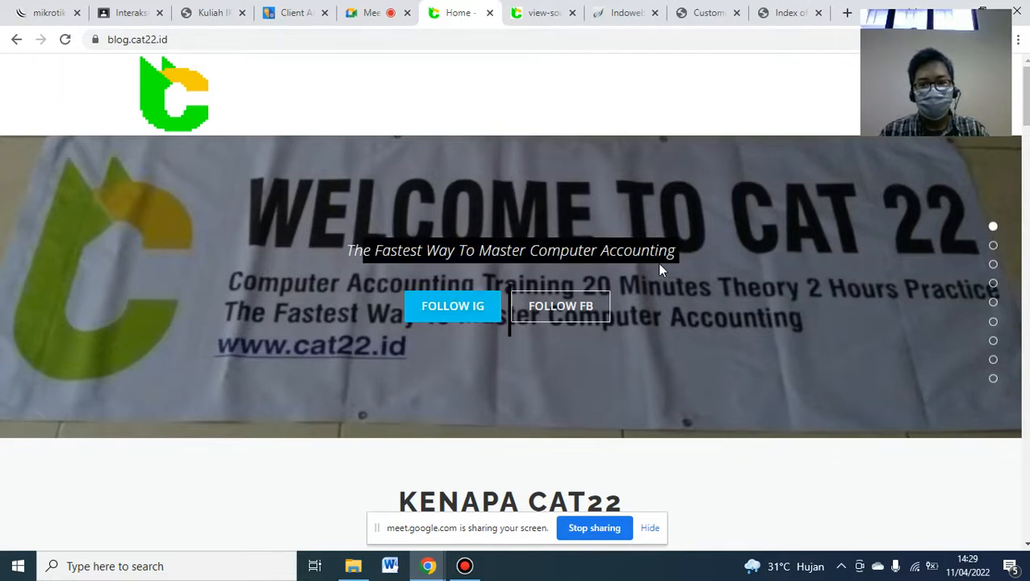
left_click(381, 289)
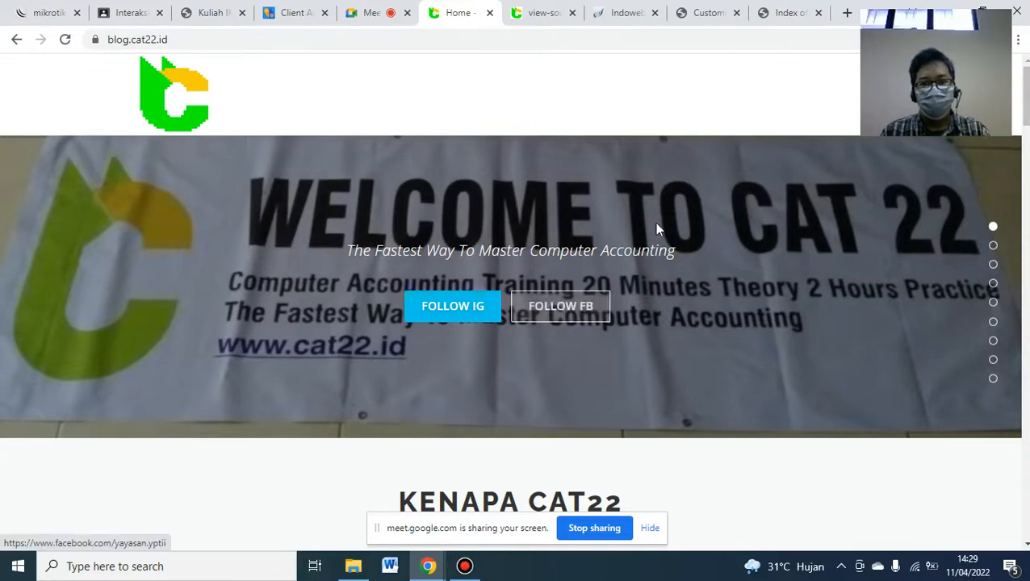
left_click(717, 9)
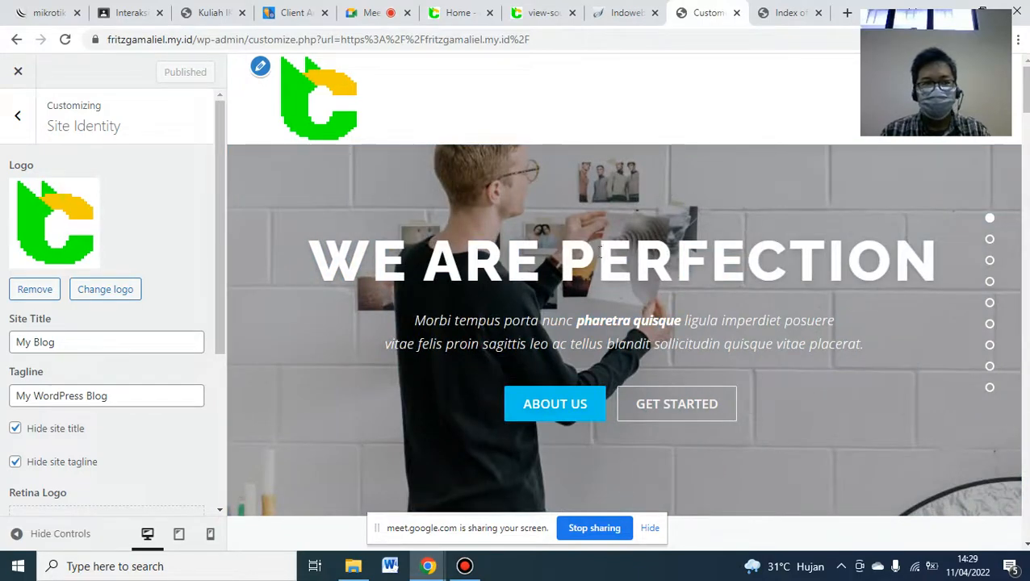
- Open the Hero section's background media and expand both default slideshow images
left_click(21, 117)
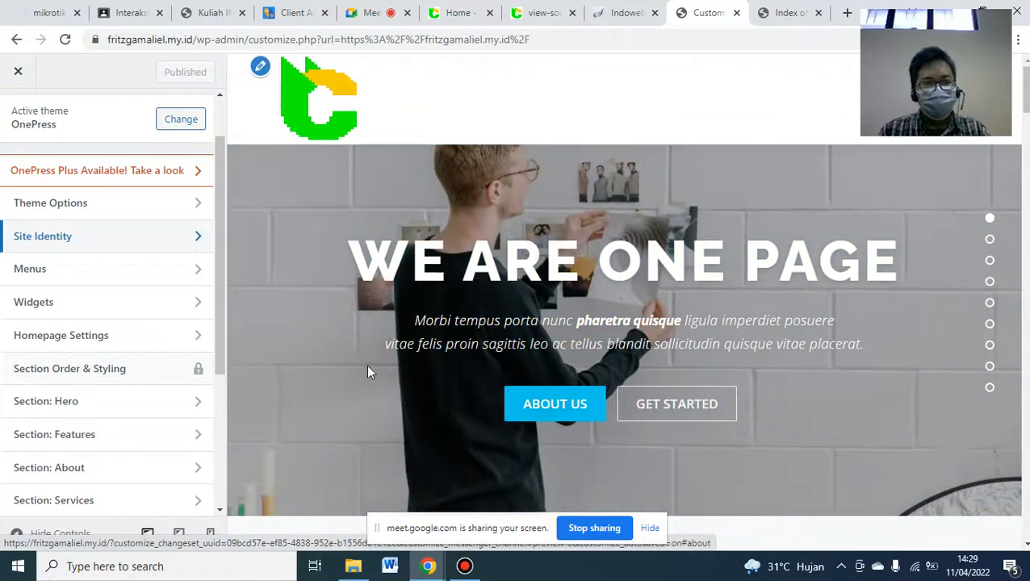
left_click_drag(217, 319, 217, 337)
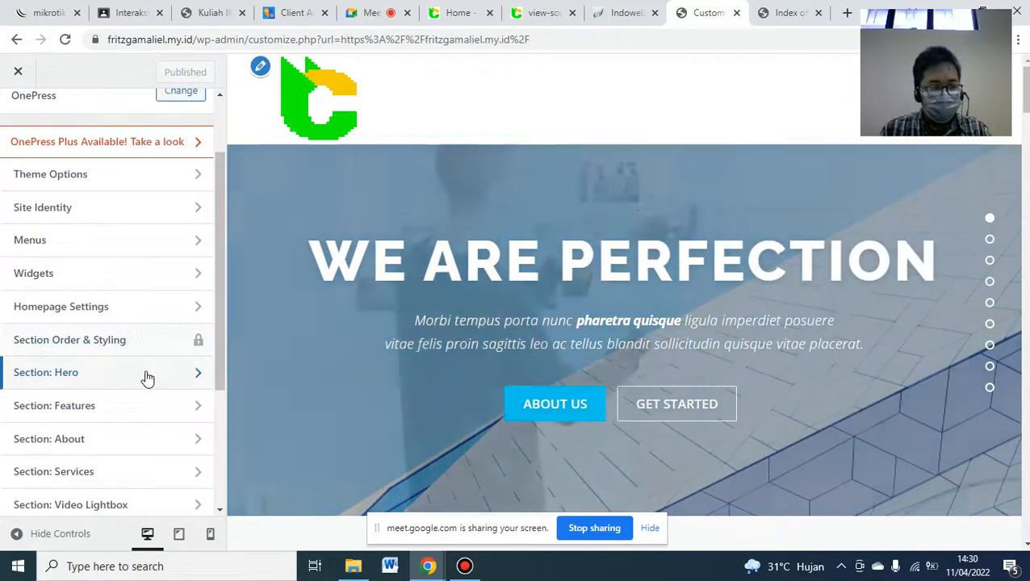
left_click(69, 377)
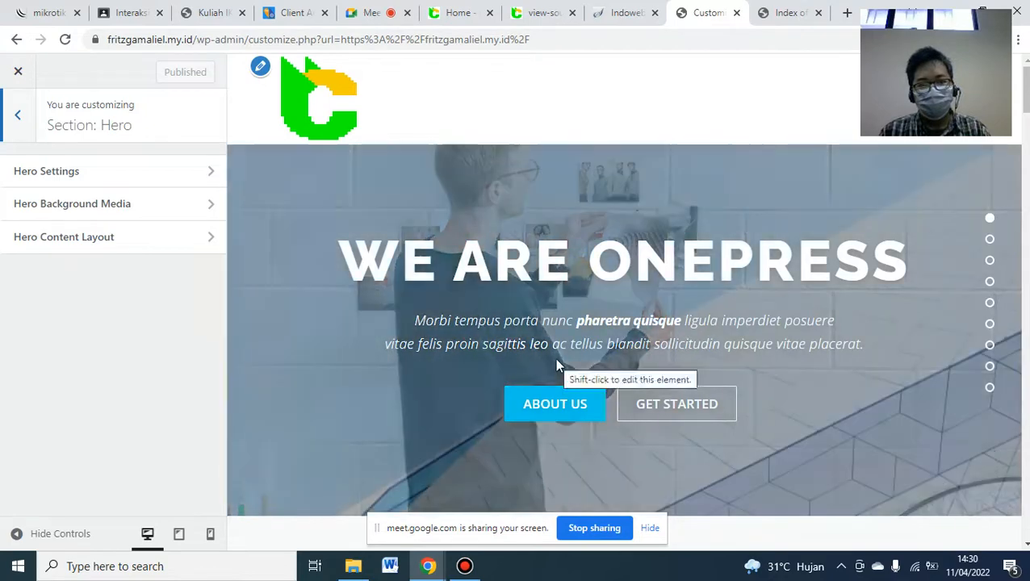
left_click(84, 209)
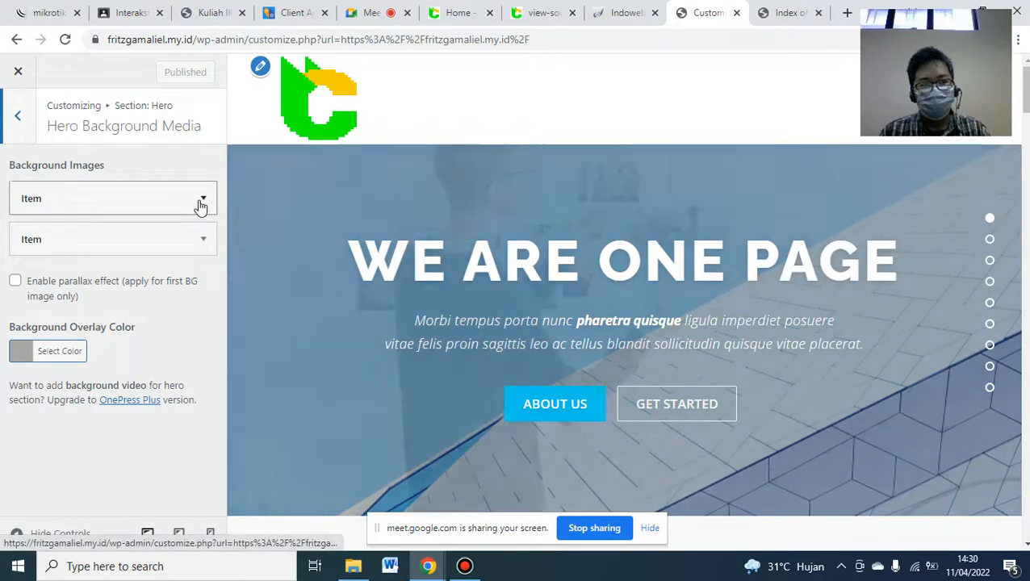
left_click(202, 205)
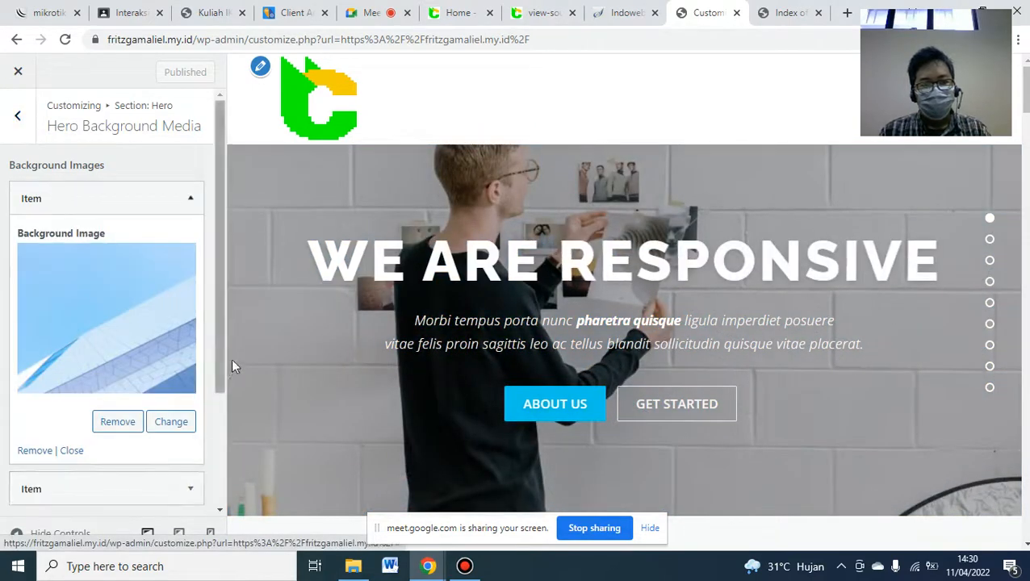
left_click_drag(219, 355, 220, 392)
left_click(188, 438)
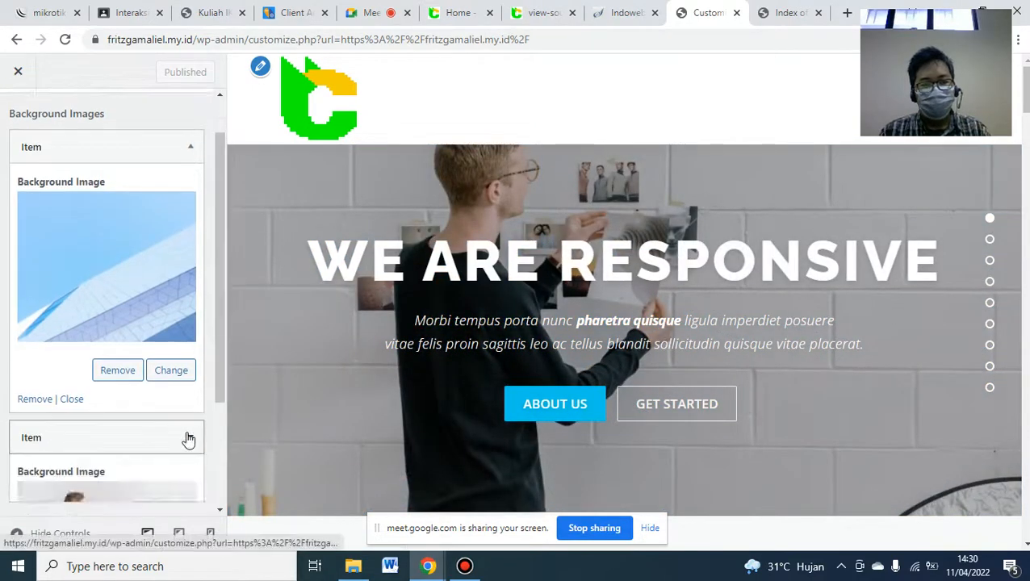
left_click_drag(217, 296, 223, 342)
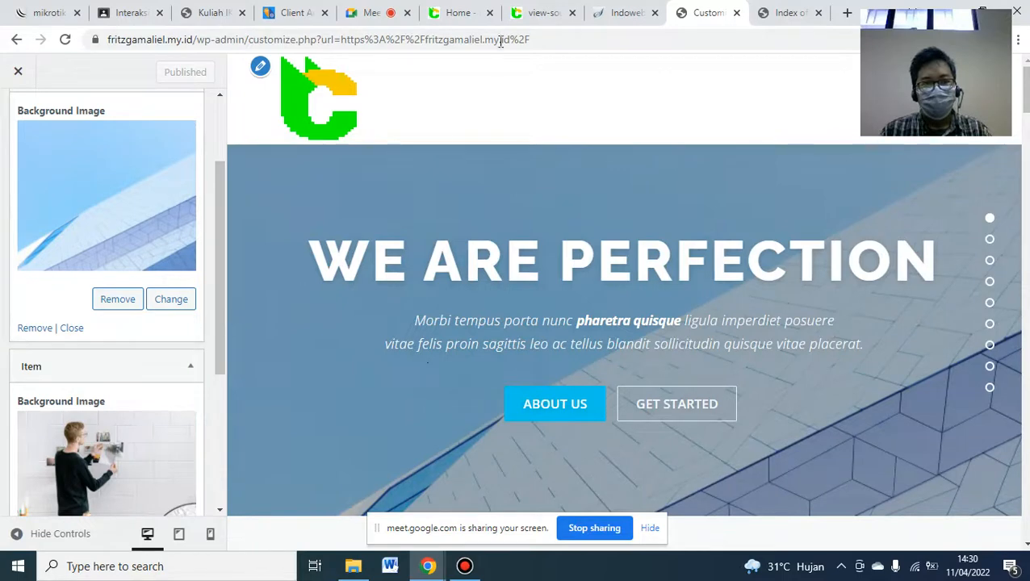
- Remove the second default background image item after checking blog.cat22.id
left_click(463, 9)
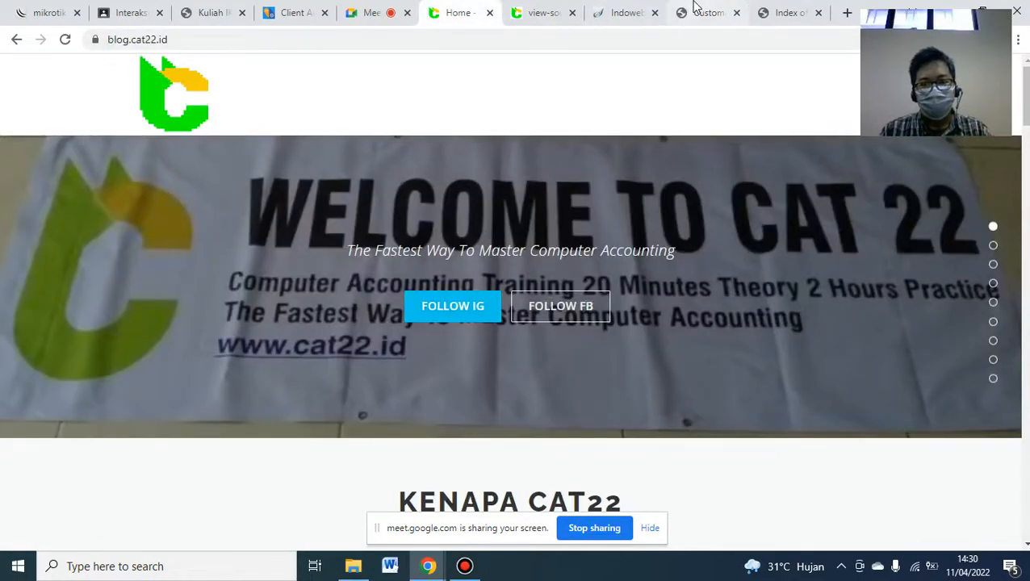
left_click(695, 11)
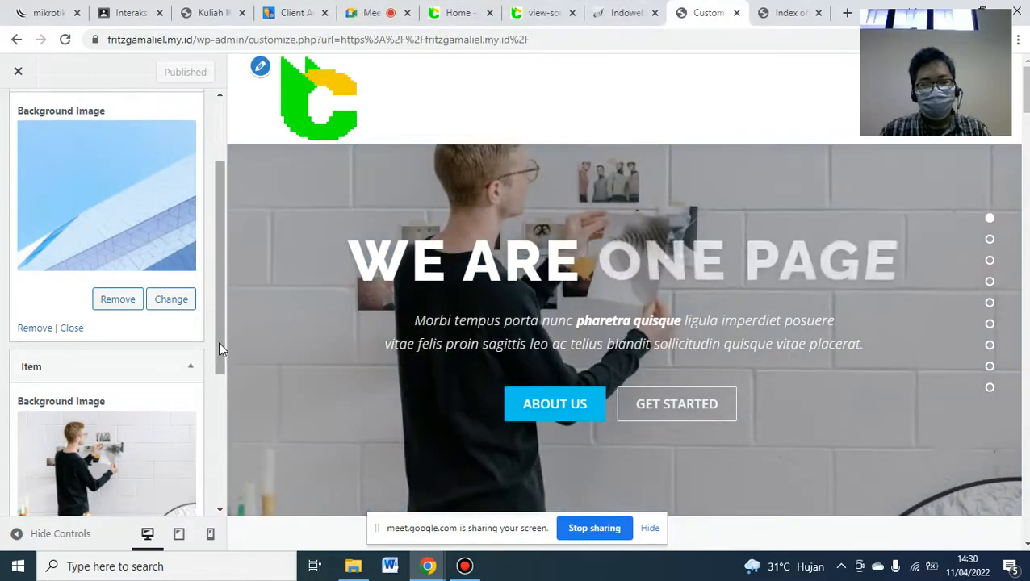
left_click_drag(218, 342, 220, 404)
left_click(117, 440)
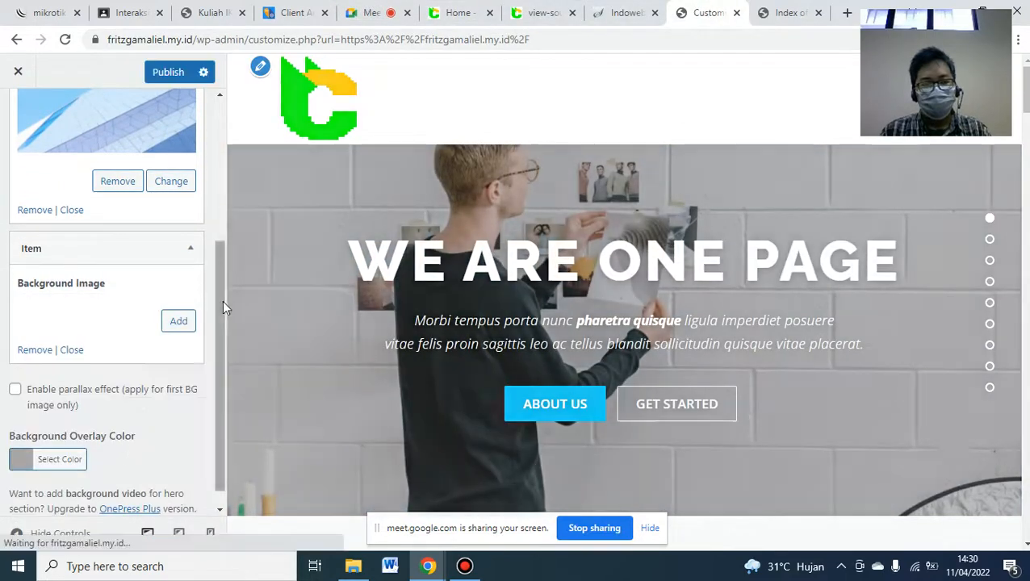
left_click(42, 351)
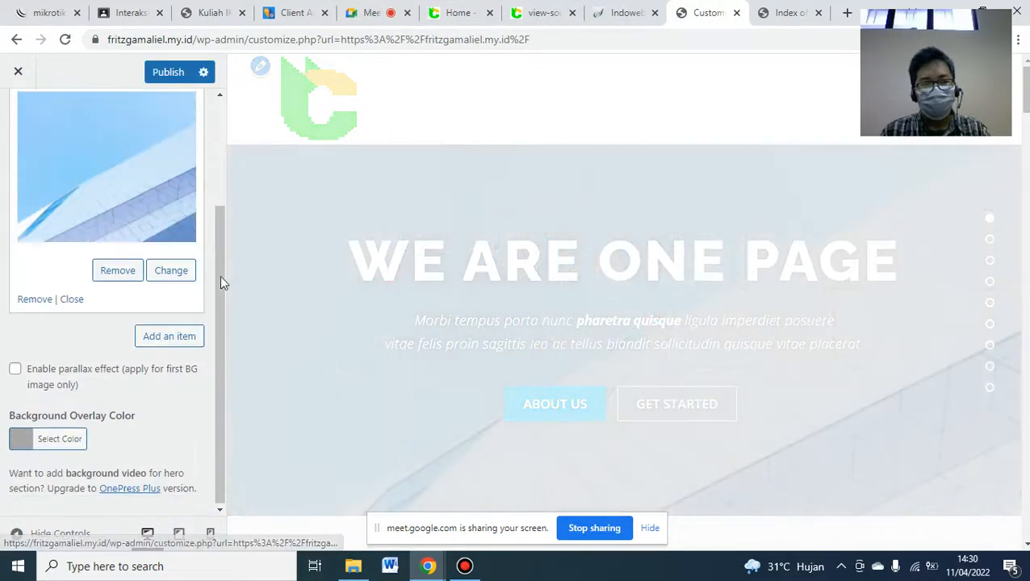
left_click_drag(218, 273, 230, 189)
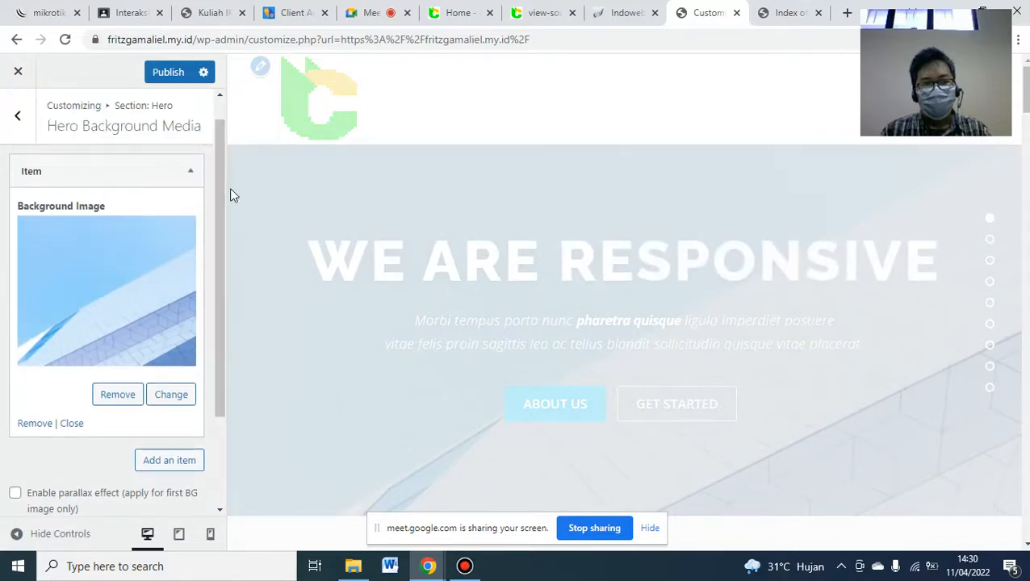
- Replace the remaining background image with uploaded SPANDUK.png and compare with the reference
left_click(136, 282)
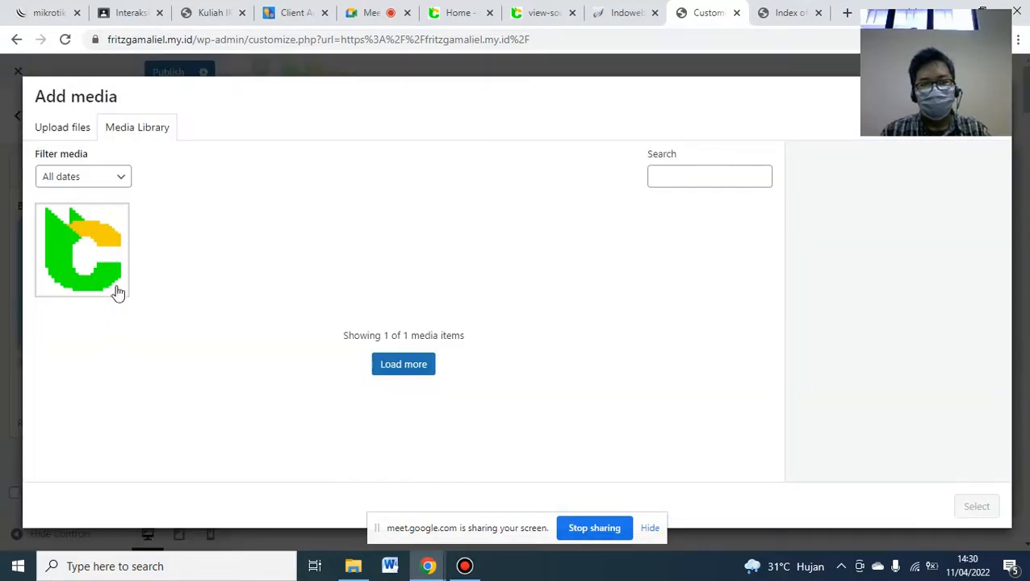
left_click(352, 566)
left_click_drag(730, 221, 410, 319)
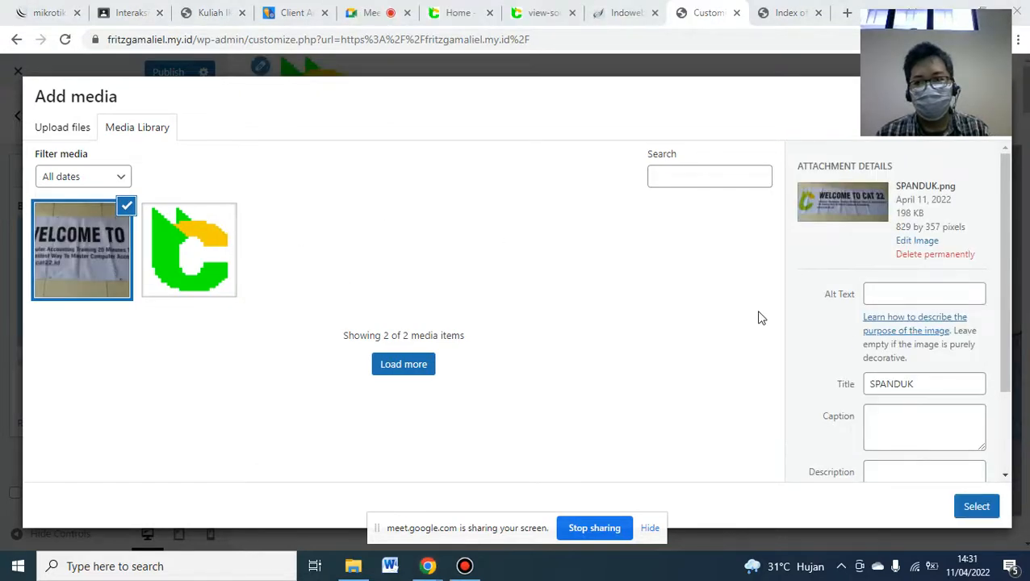
left_click(975, 506)
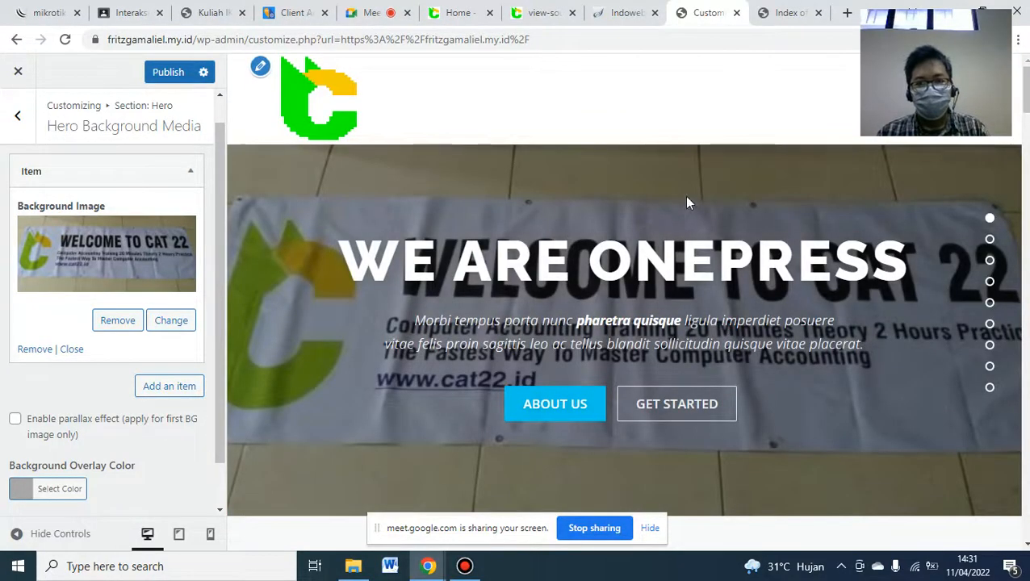
left_click(482, 10)
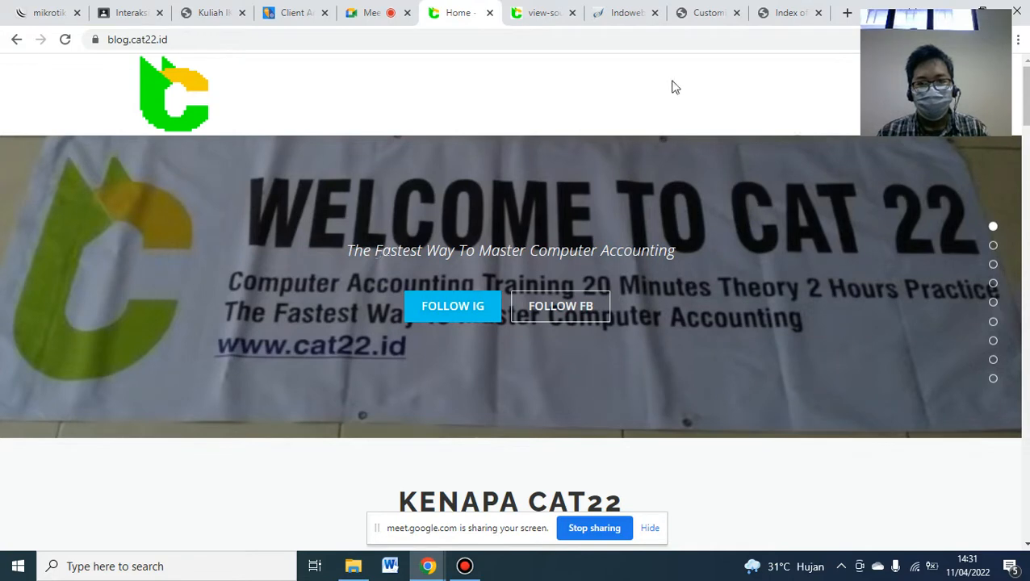
left_click(685, 9)
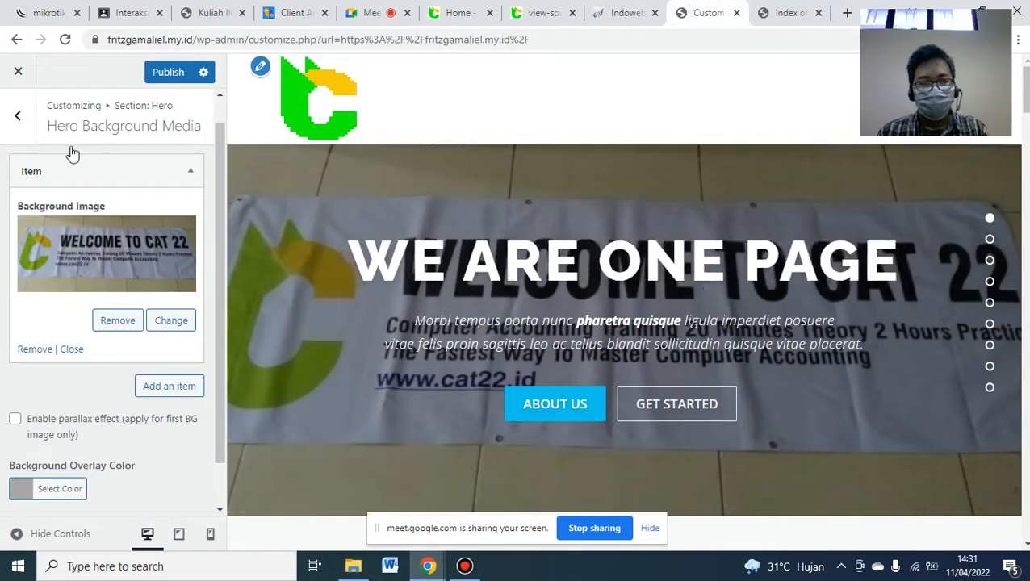
left_click(27, 125)
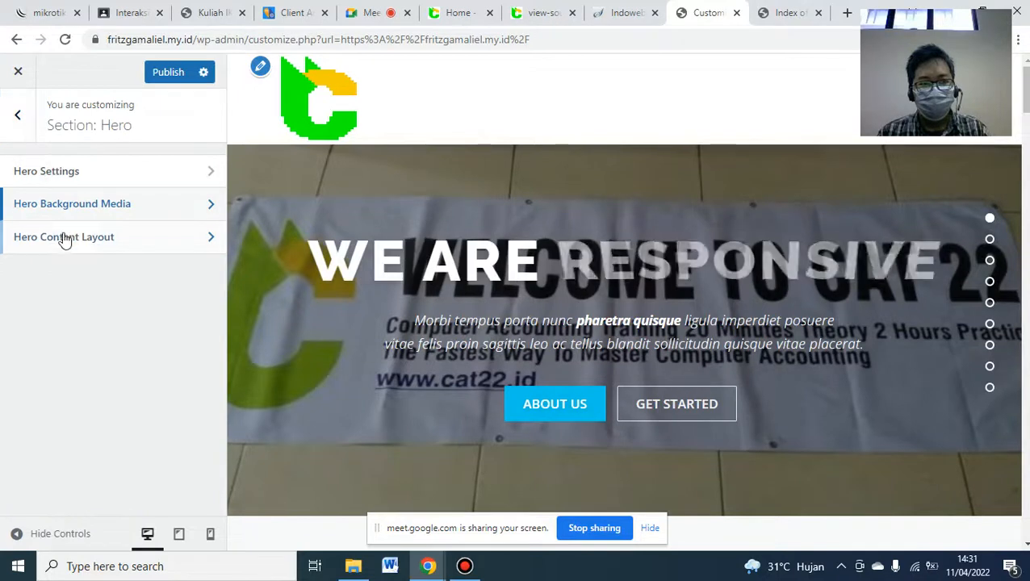
- Clear the hero's large rotating headline text in Hero Content Layout
left_click(94, 243)
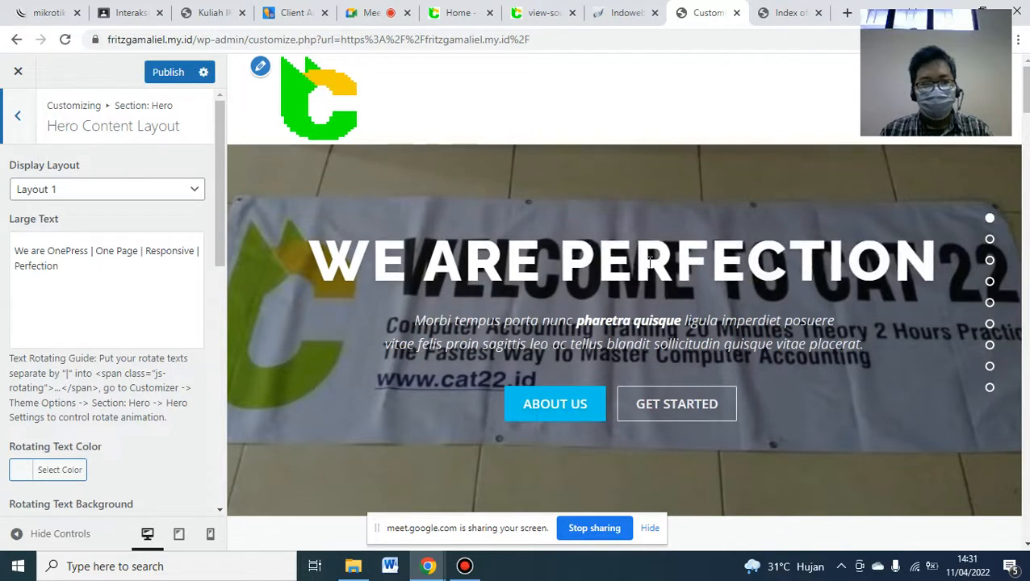
left_click(46, 271)
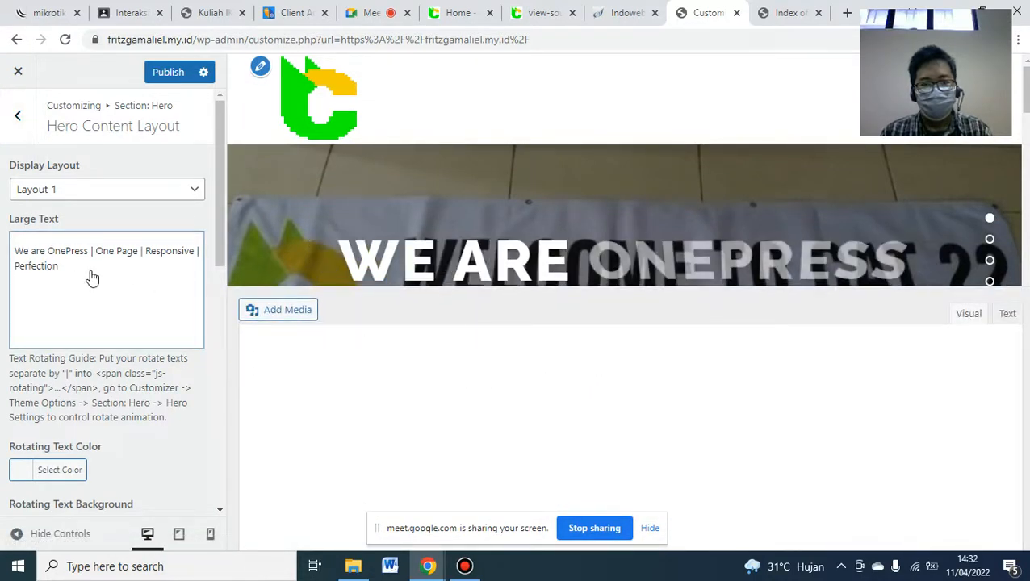
left_click(616, 373)
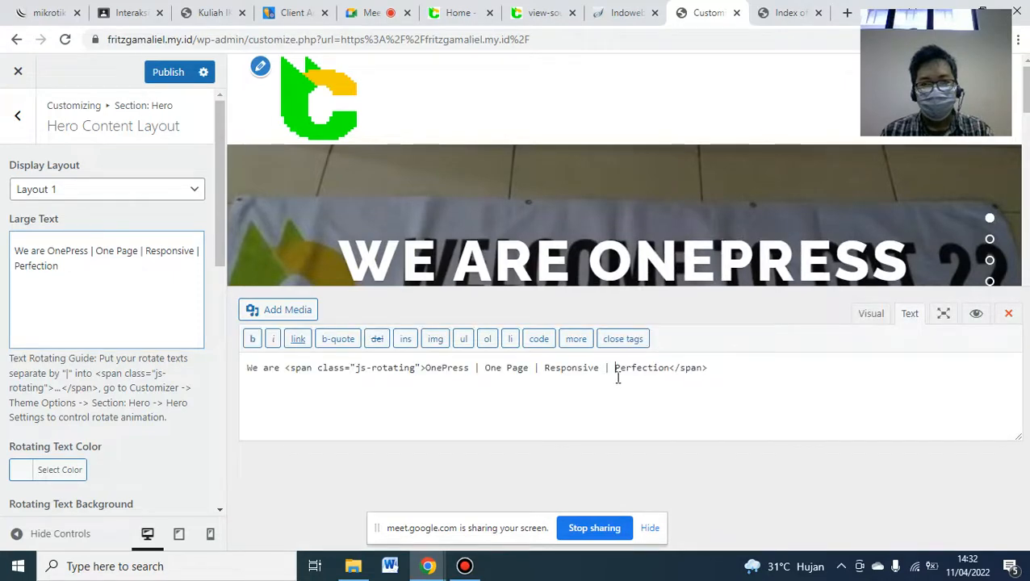
key("ctrl+a")
key("BackSpace")
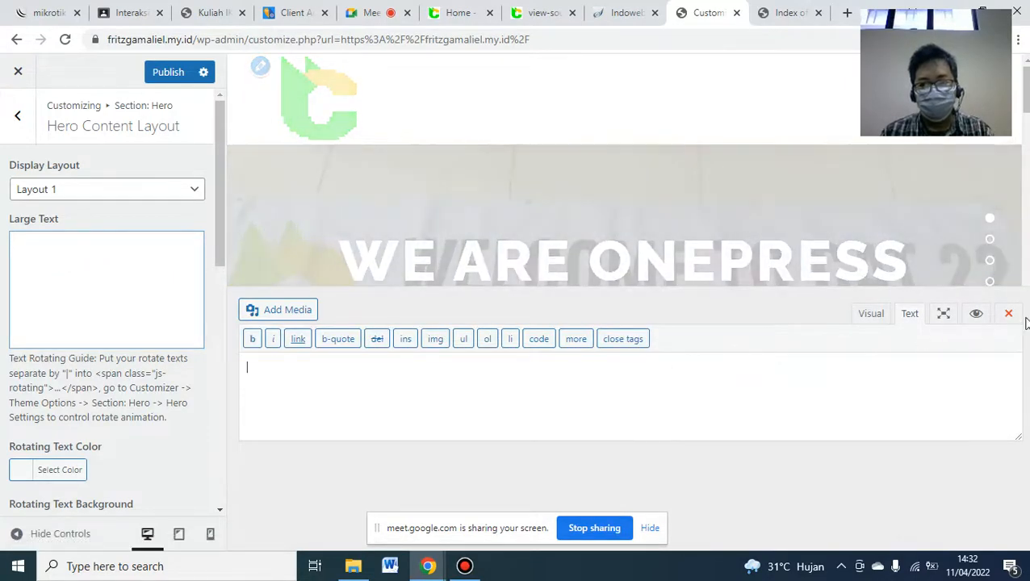
left_click(1008, 313)
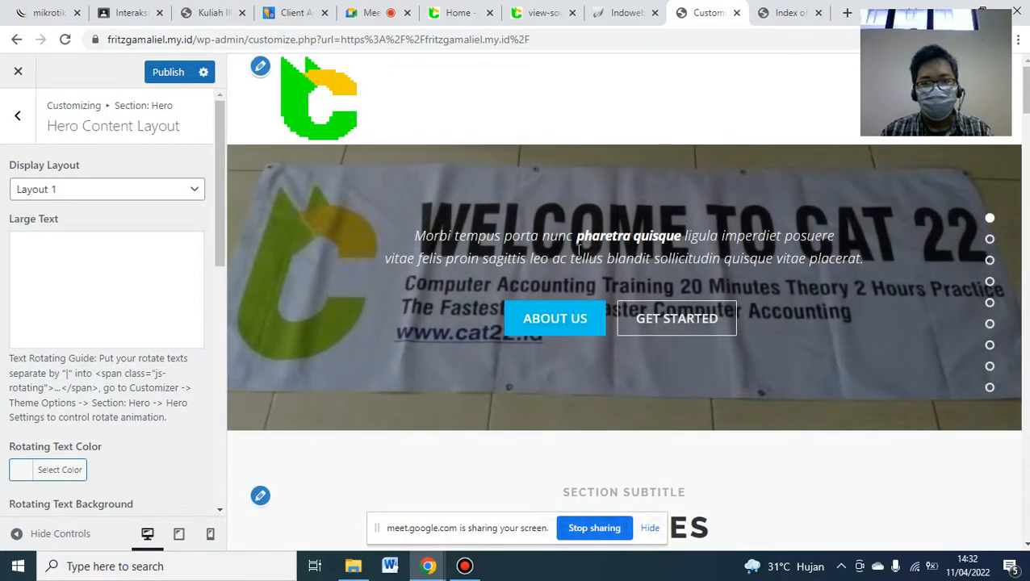
- Open the hero small text editor and view the blog.cat22.id tagline
left_click_drag(221, 189, 202, 340)
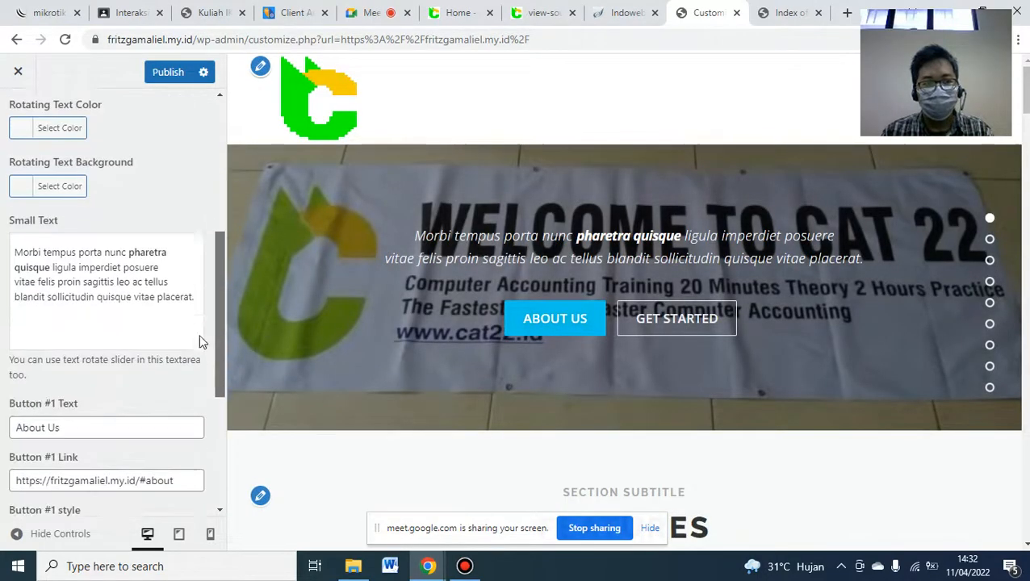
left_click(132, 269)
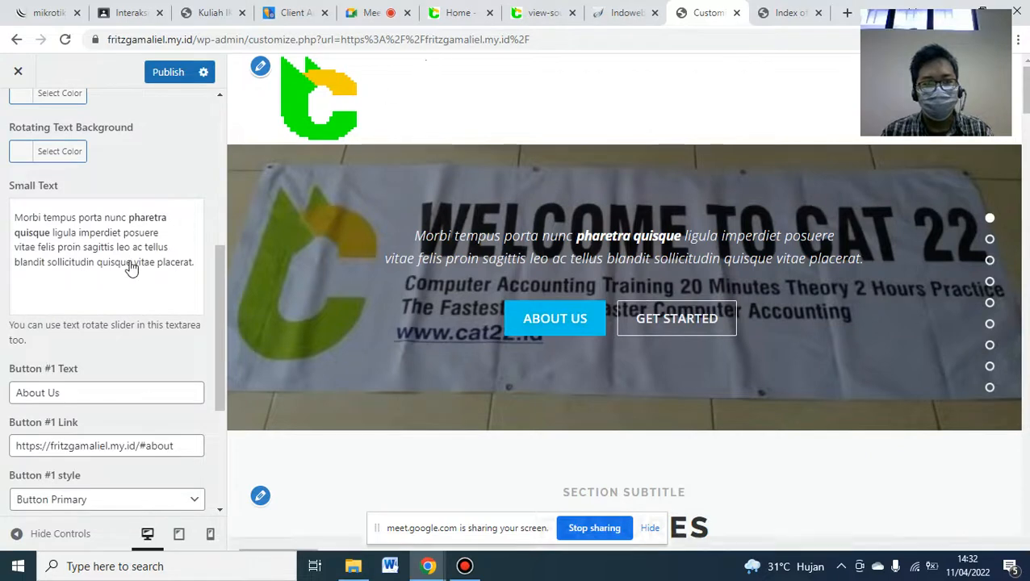
left_click(457, 12)
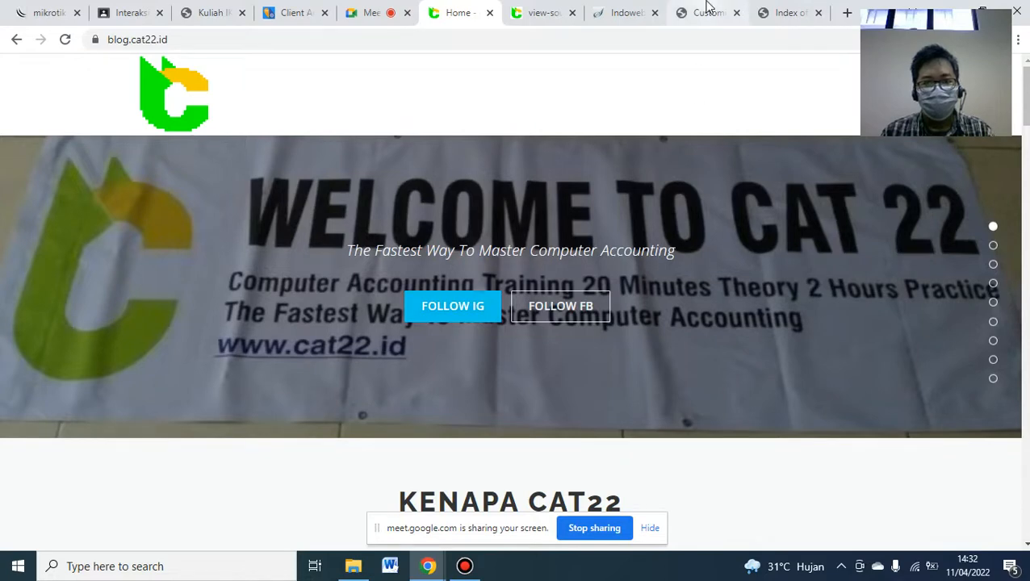
- Replace the hero small text with 'The Fastest Way To Master Computer Accounting' and verify against the reference
left_click(707, 11)
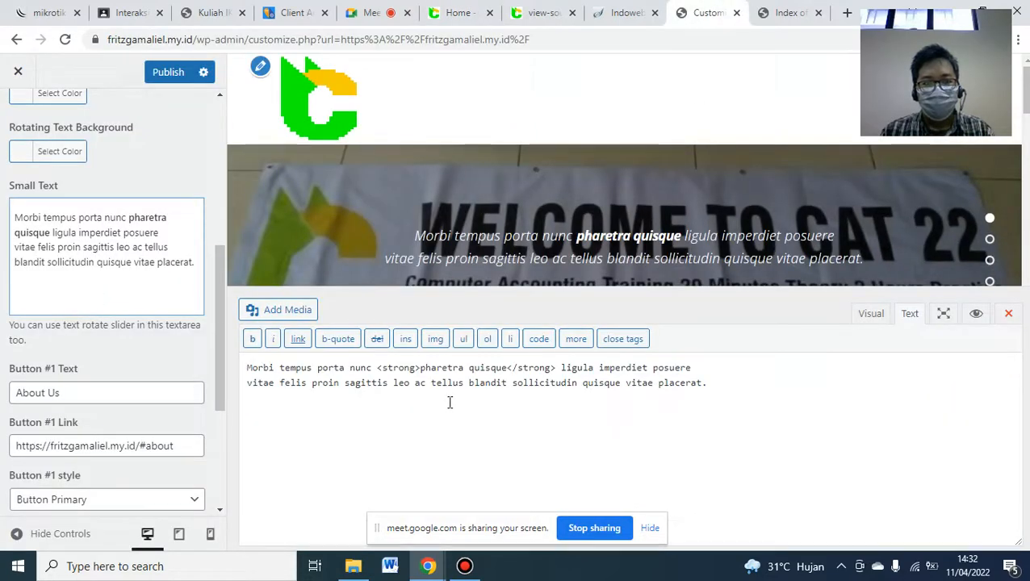
key("ctrl+a")
type("The F")
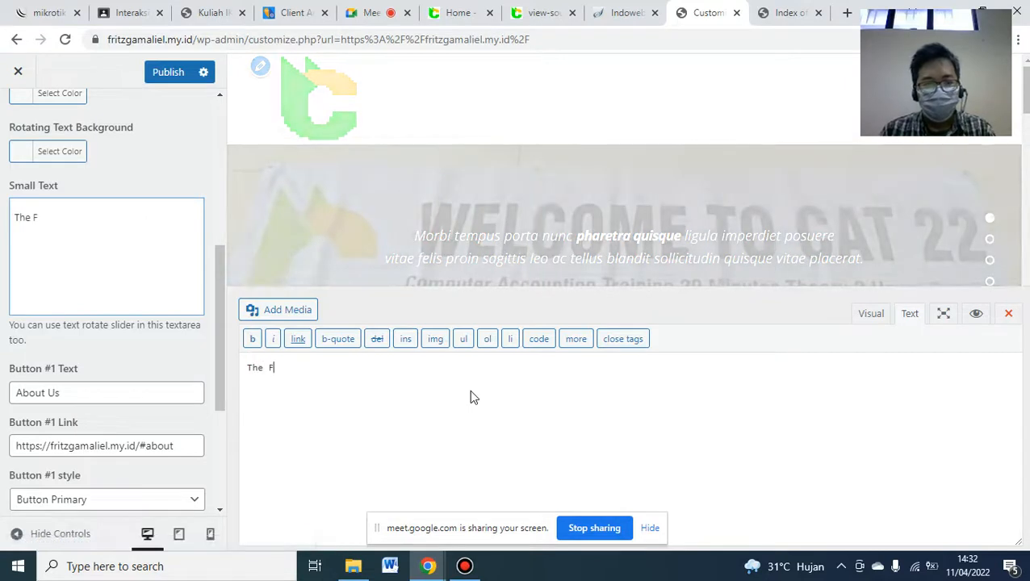
type("astest Wa")
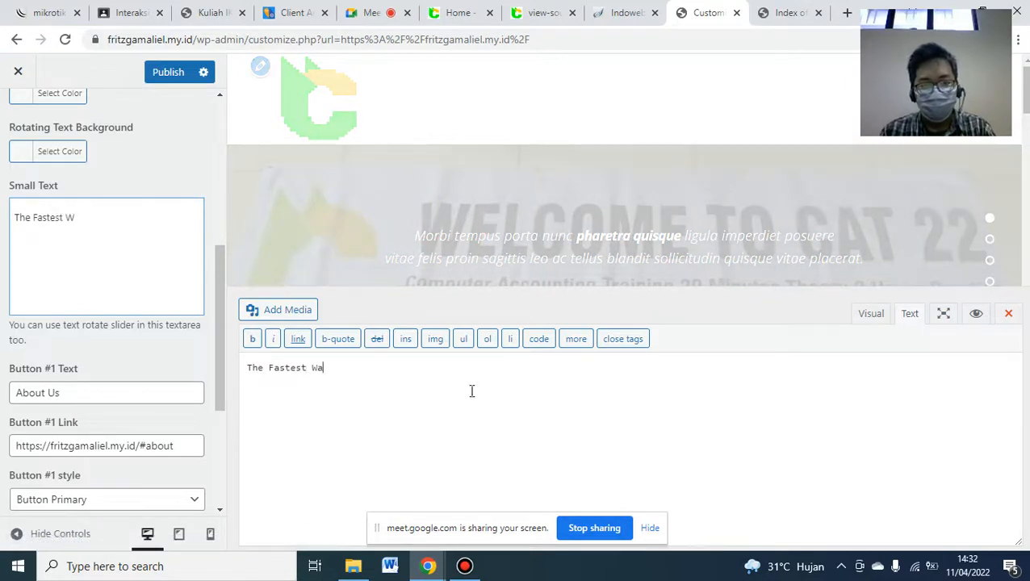
type("y To Ma")
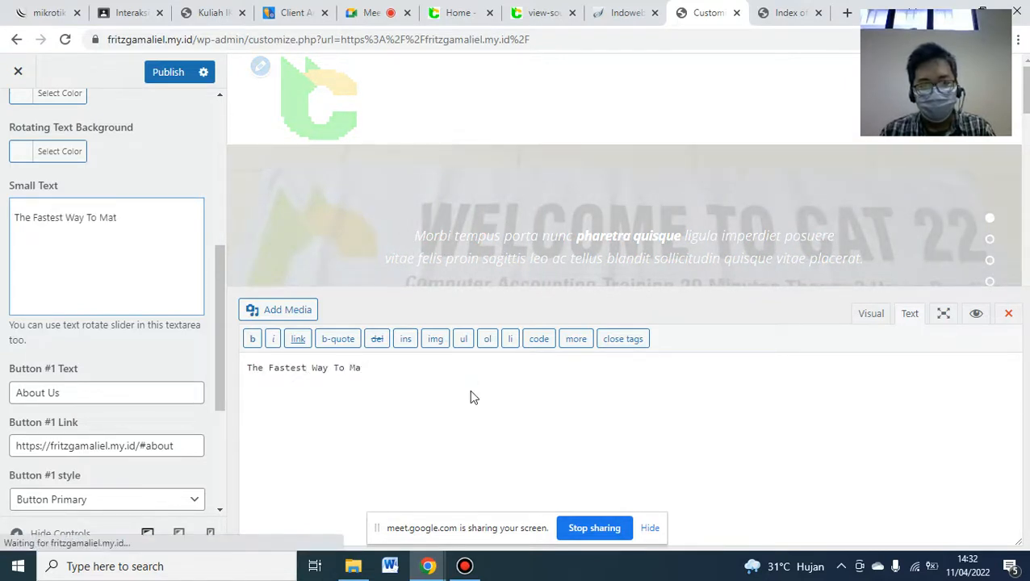
type("ster Computer Accounting")
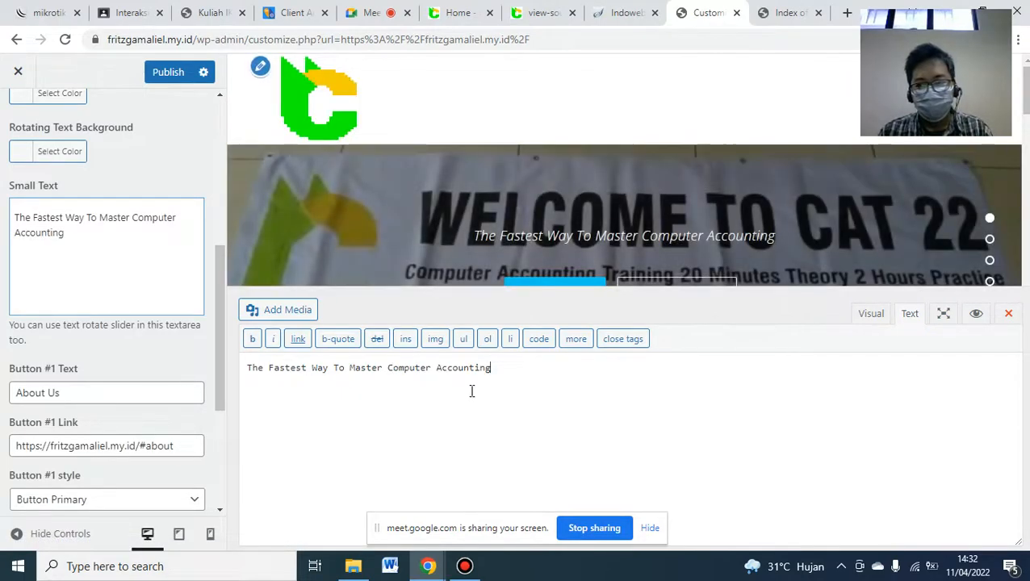
left_click(1007, 315)
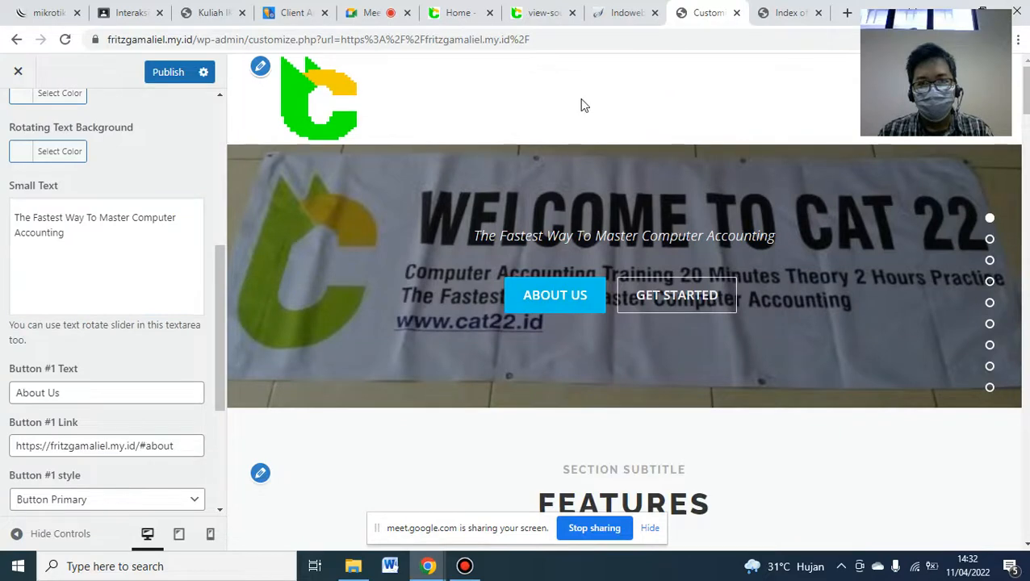
left_click(460, 13)
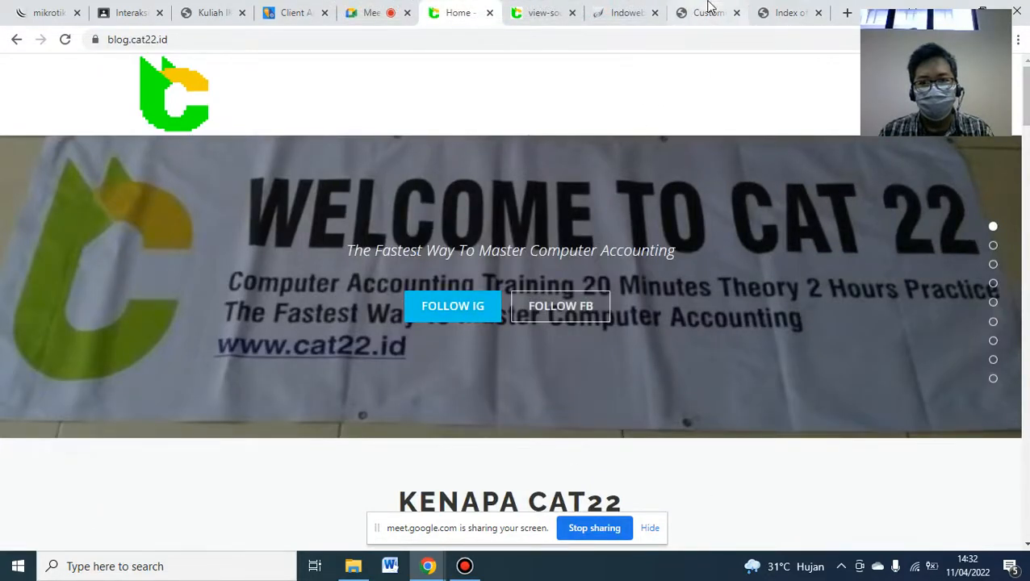
left_click(706, 13)
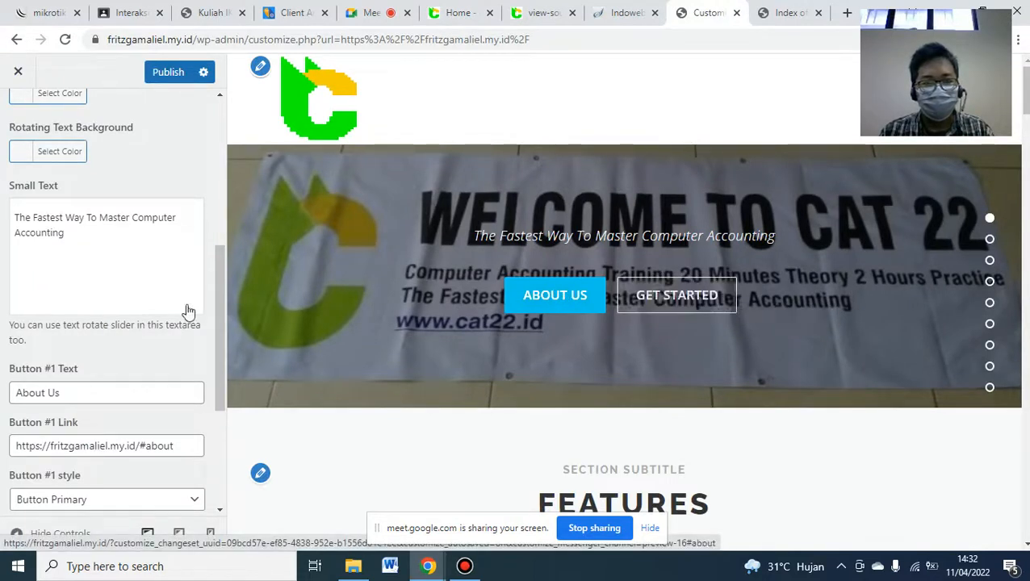
- Label Button #1 'Follow IG' linking to instagram.com/yayasan_ypti
left_click_drag(220, 297, 219, 367)
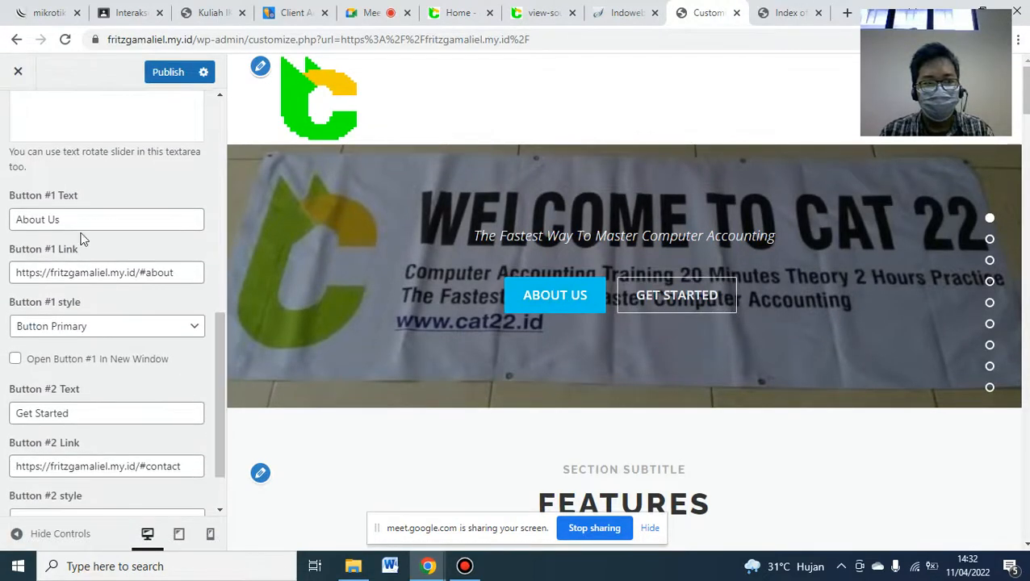
left_click(32, 226)
key("ctrl+a")
type("Floo")
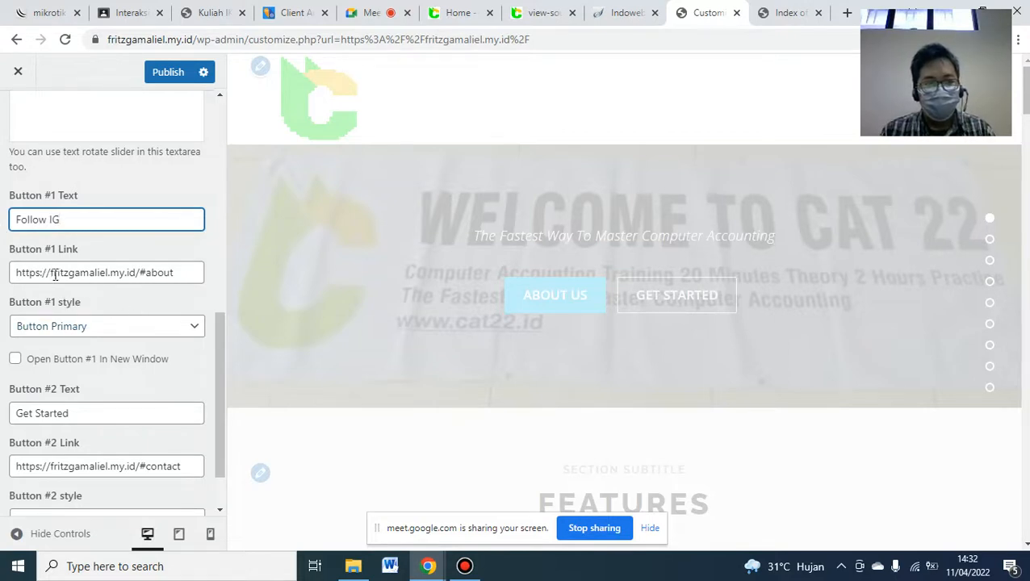
left_click_drag(52, 273, 304, 296)
type("instagram.com")
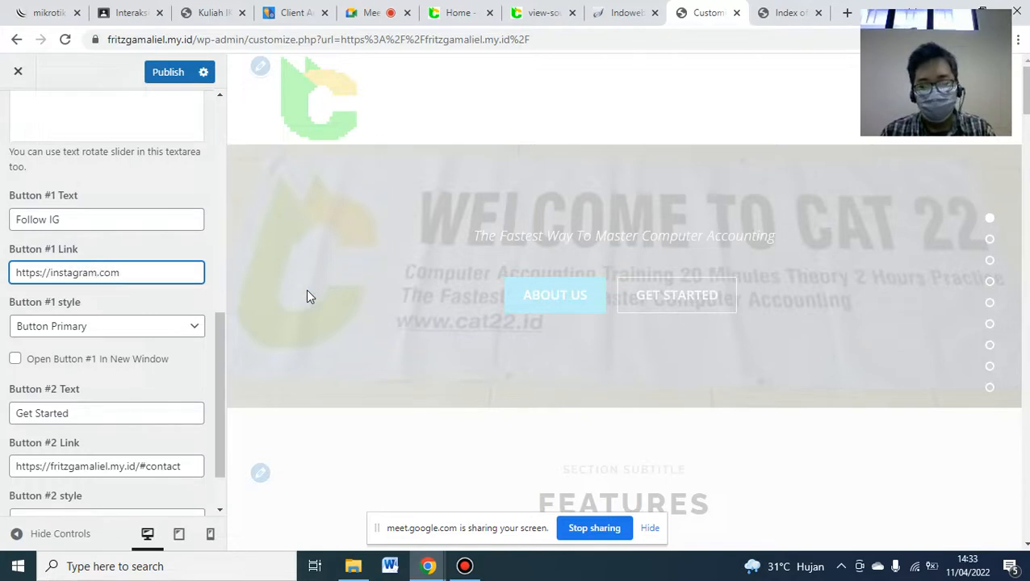
type("/")
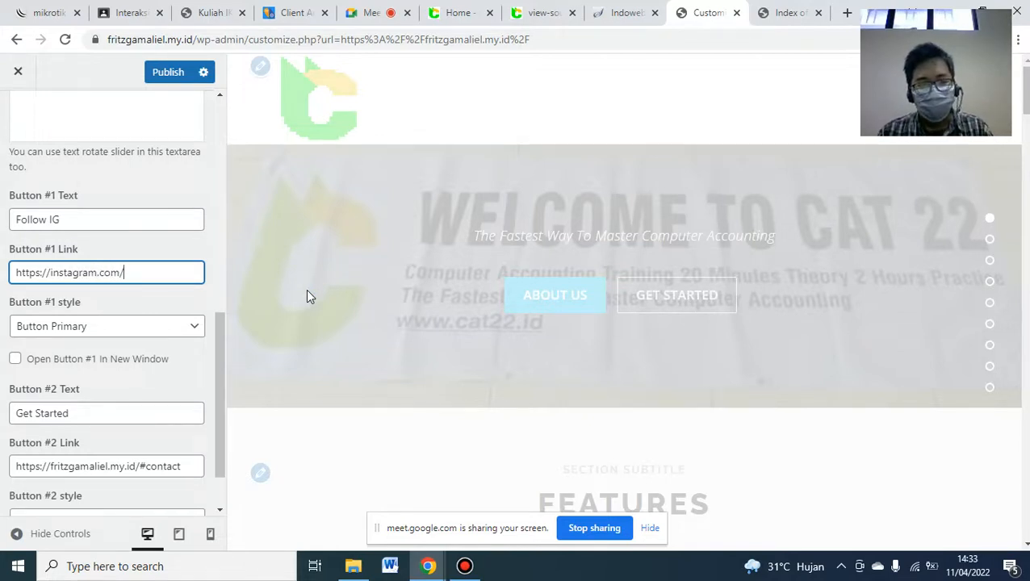
type("yayasan_")
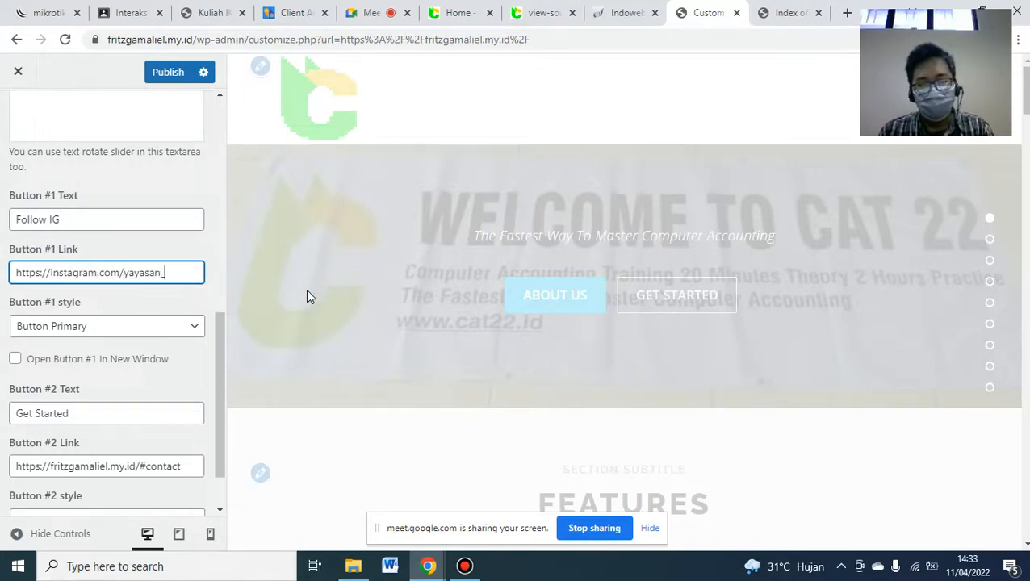
type("ypti")
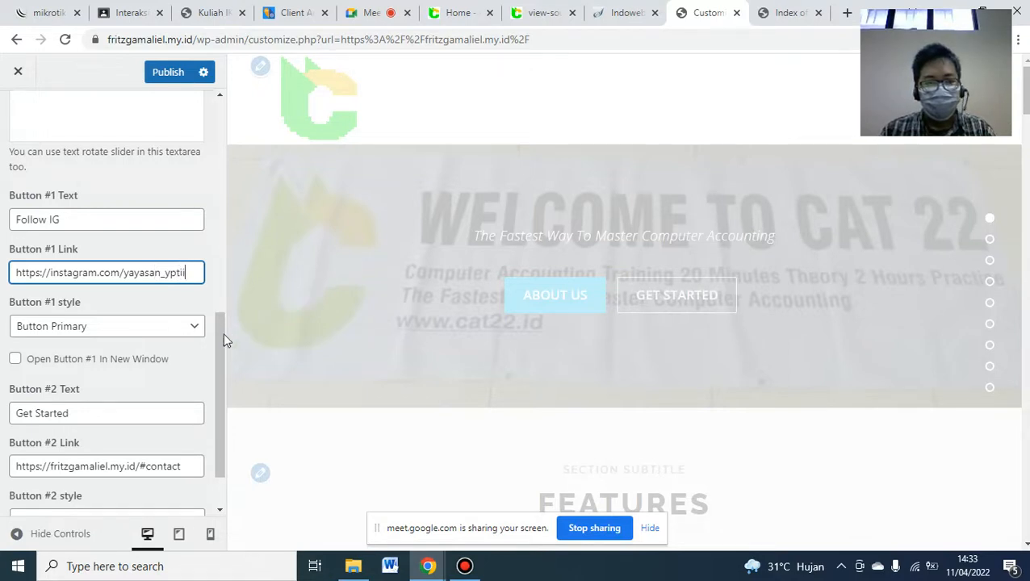
- Label Button #2 'Follow FB' linking to facebook.com/yayasan.yptii, then publish
left_click_drag(223, 342, 218, 426)
left_click_drag(103, 343, 4, 361)
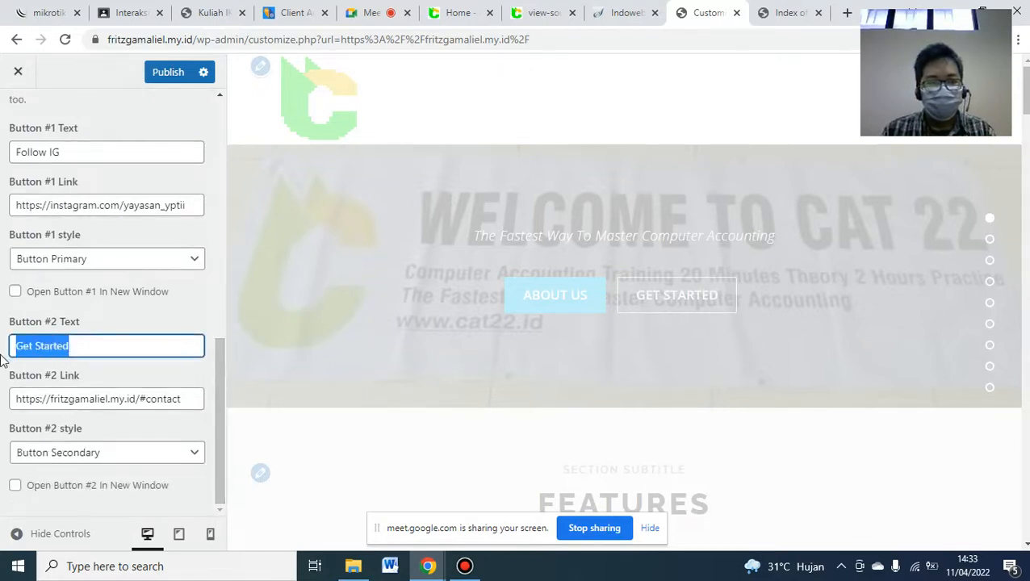
type("Follow FB")
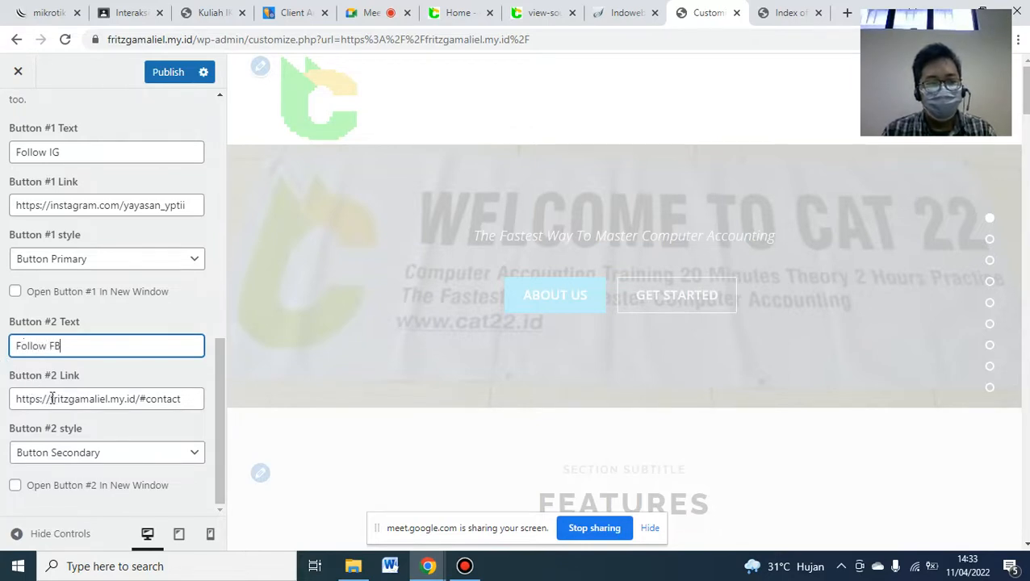
left_click_drag(52, 399, 295, 413)
key("BackSpace")
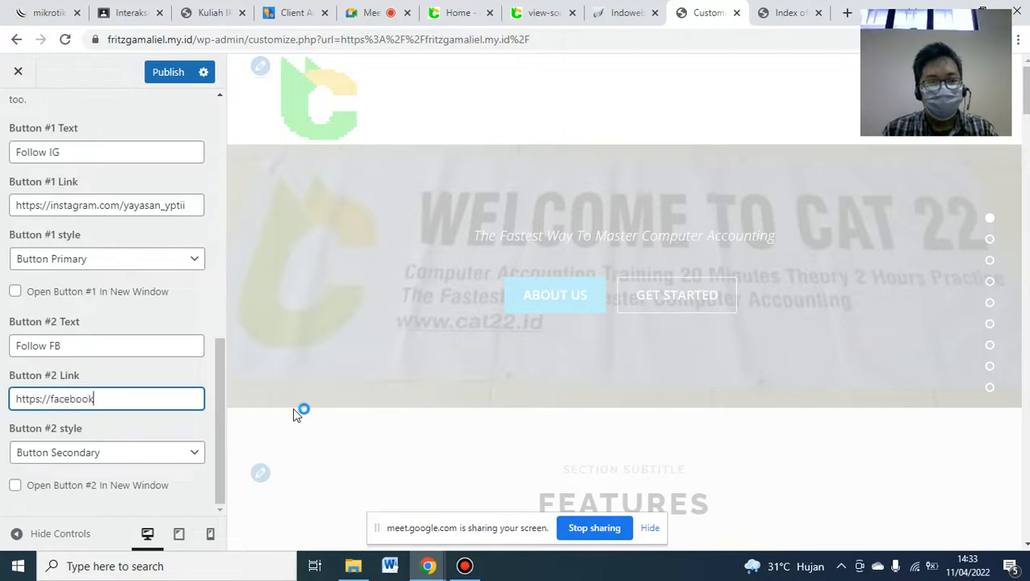
type("facebook.com/")
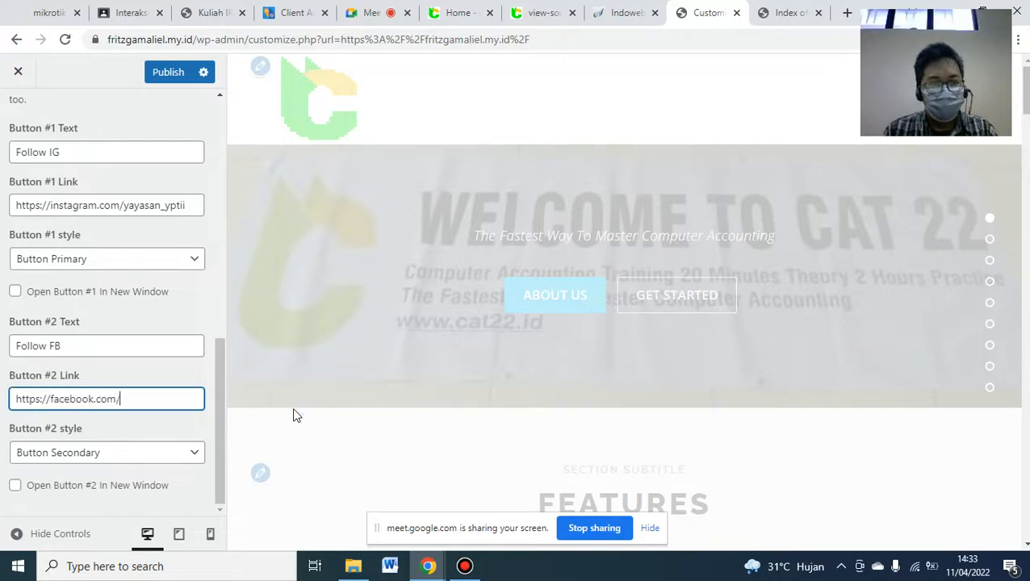
type("yayasan.yptii")
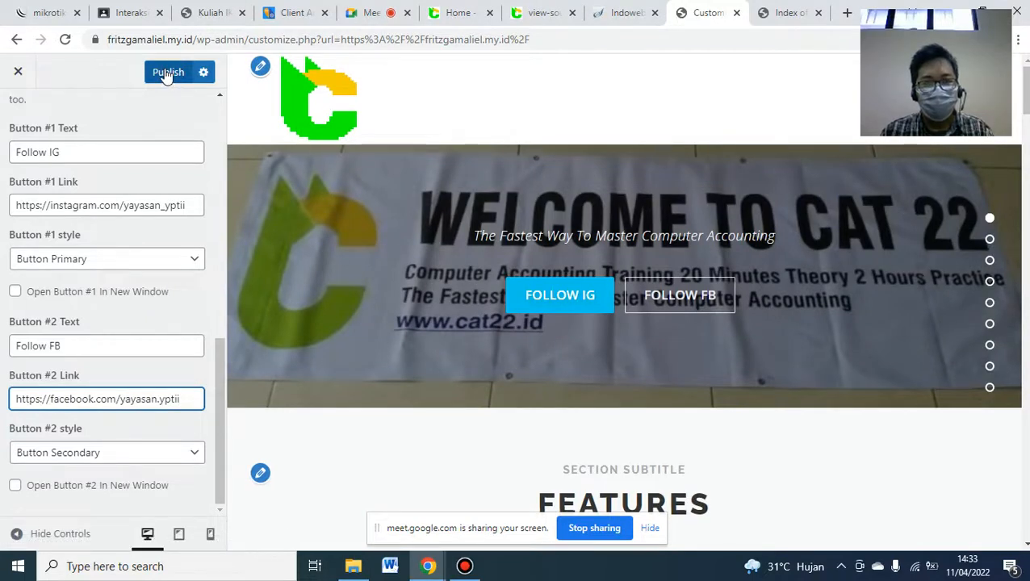
left_click(168, 74)
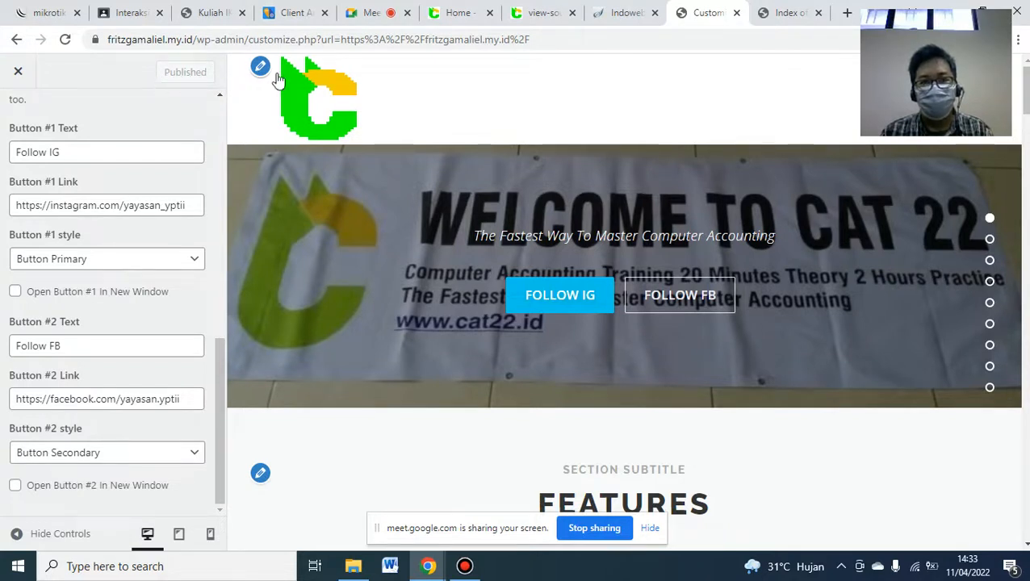
- Review the lesson PDF's Hero Content Layout instructions
left_click(213, 12)
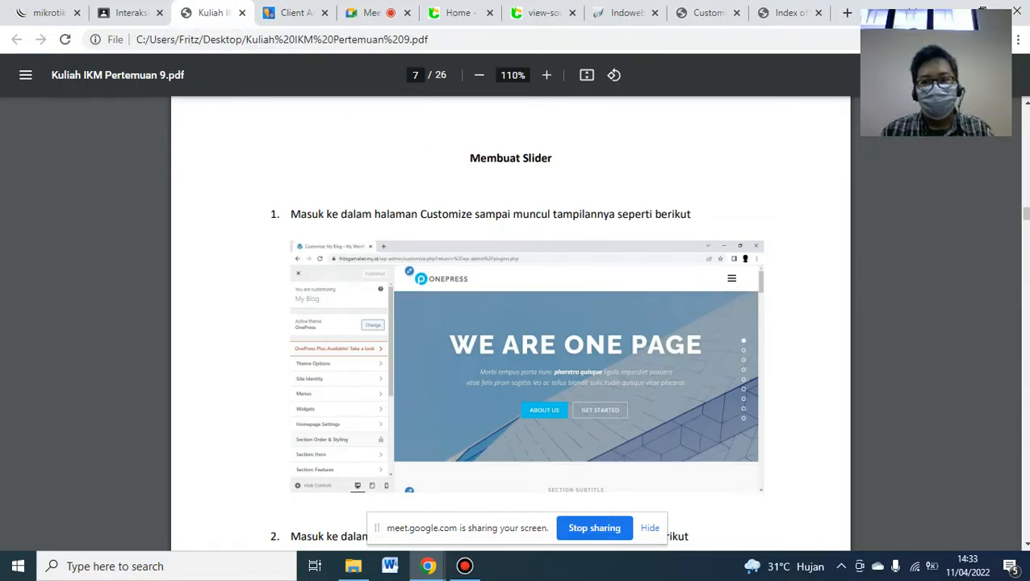
scroll(510, 323, "down", 5)
scroll(510, 323, "down", 5)
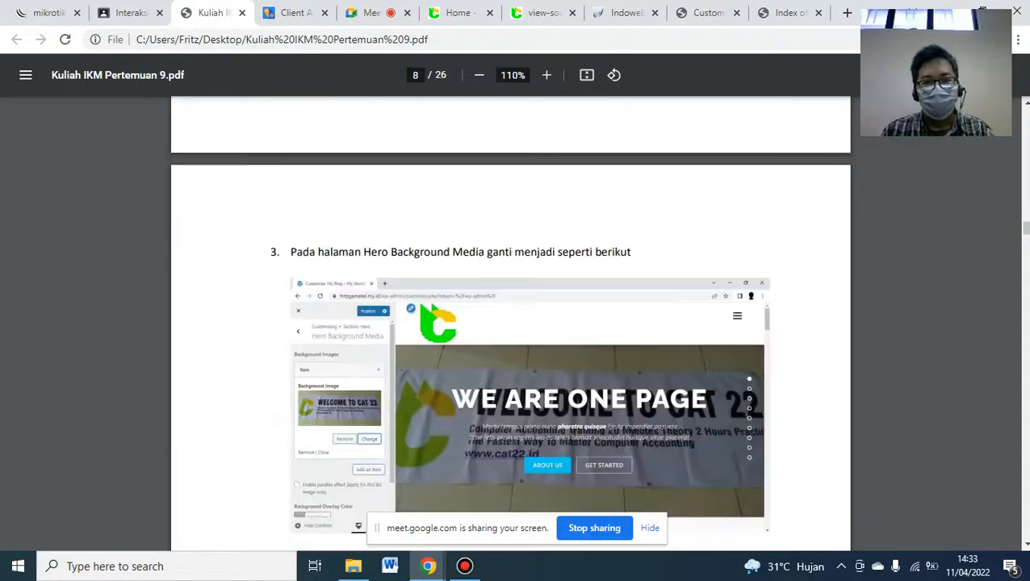
scroll(510, 323, "down", 5)
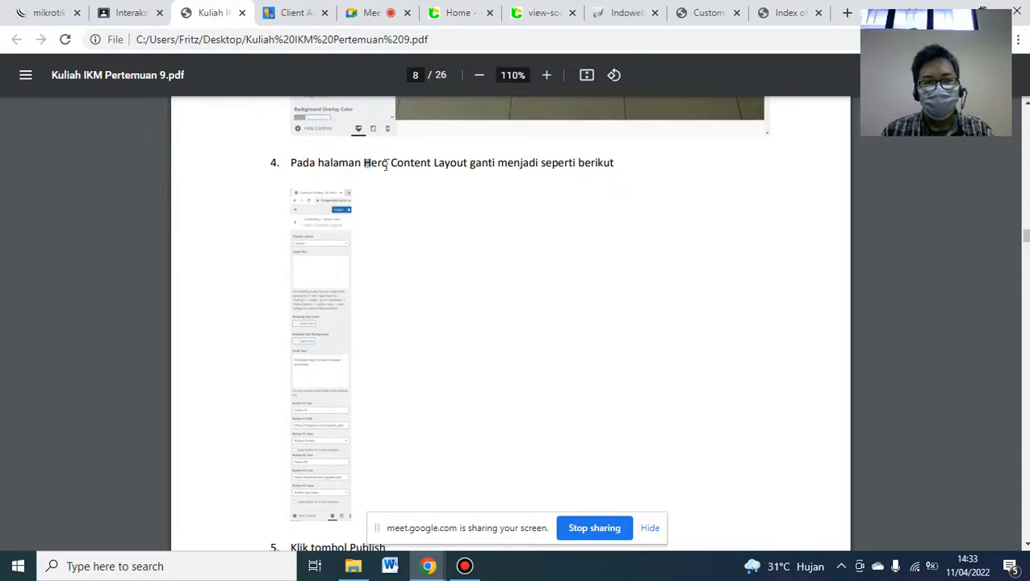
left_click_drag(385, 165, 530, 167)
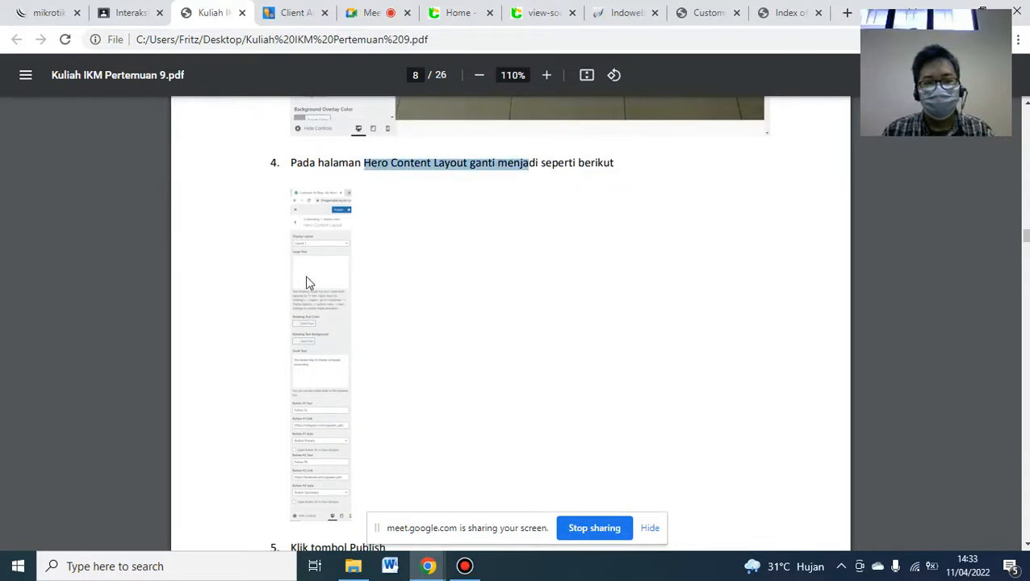
scroll(510, 323, "down", 5)
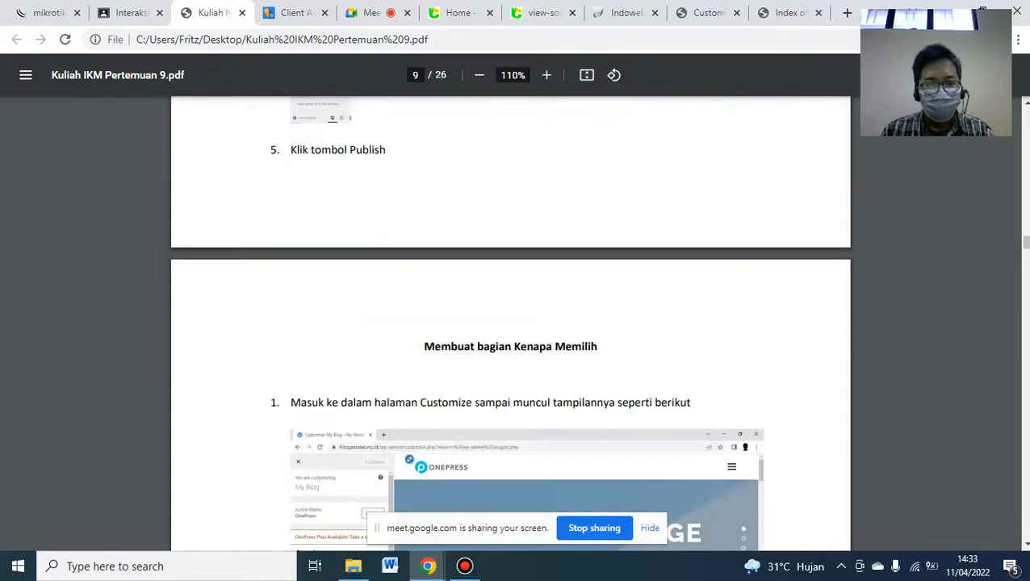
left_click(1026, 544)
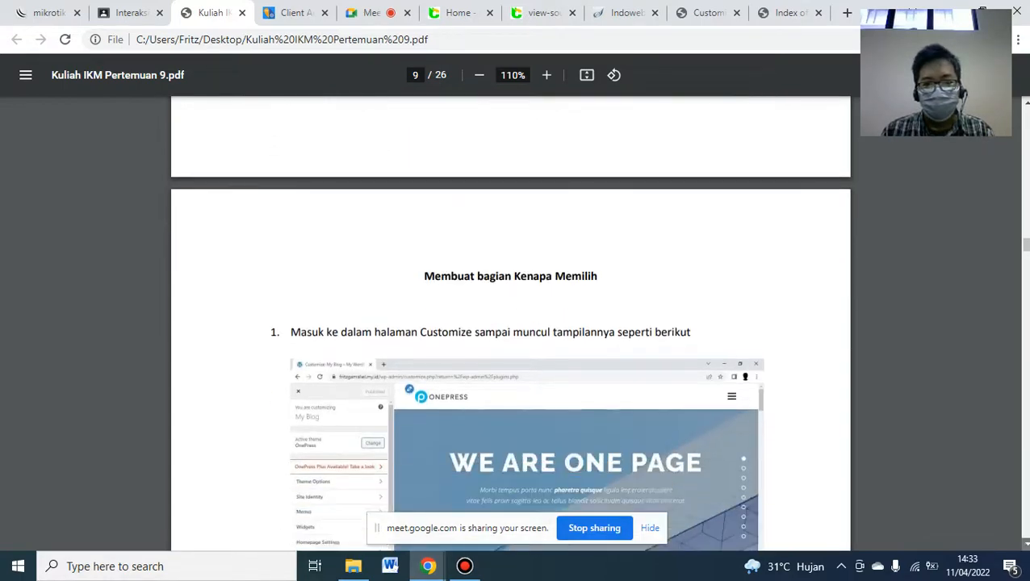
left_click(1025, 544)
left_click(1025, 543)
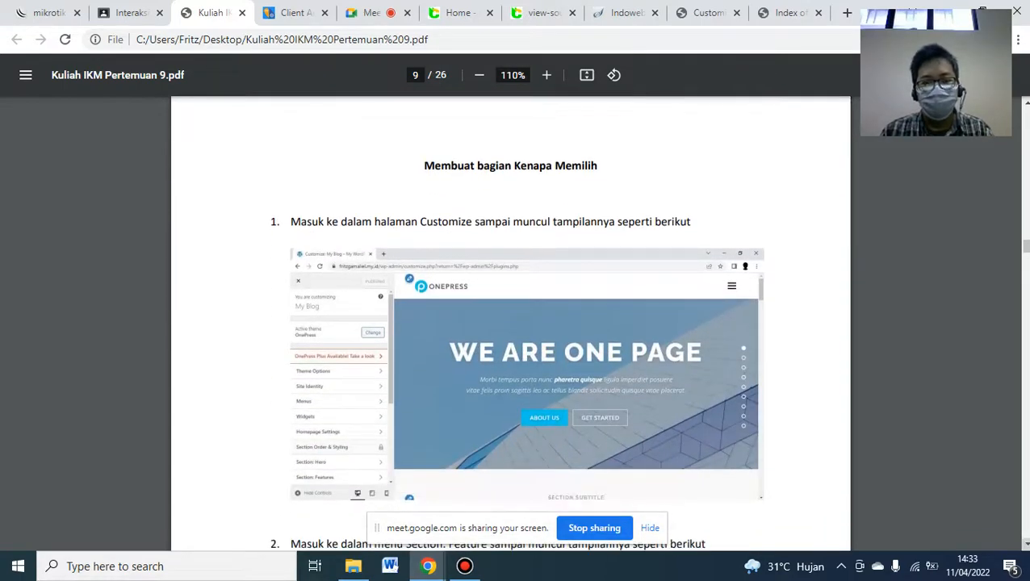
- Compare the reference KENAPA CAT22 section with the site's Features preview
left_click(450, 12)
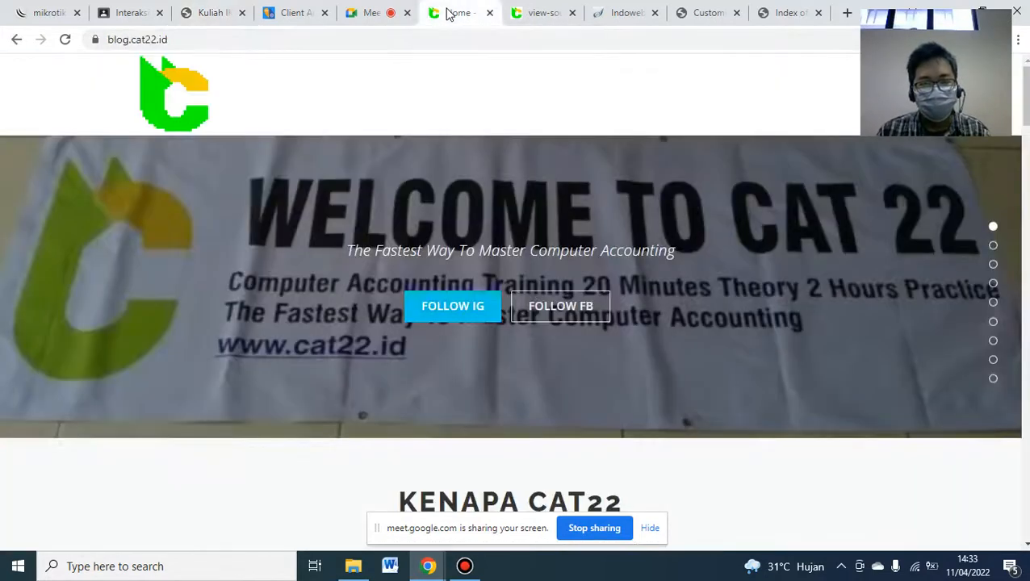
scroll(1027, 65, "down", 1)
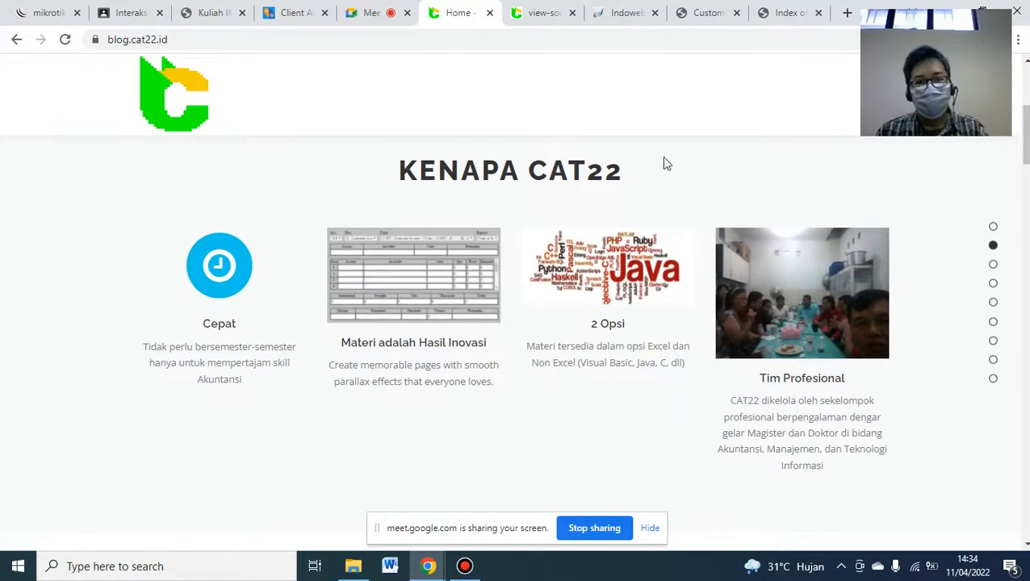
left_click(692, 12)
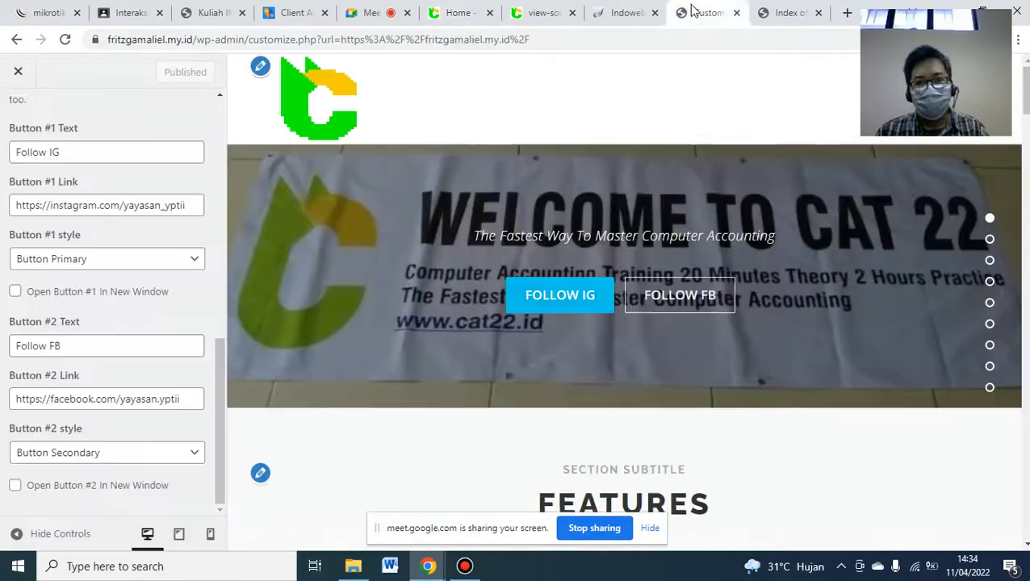
scroll(1023, 81, "down", 1)
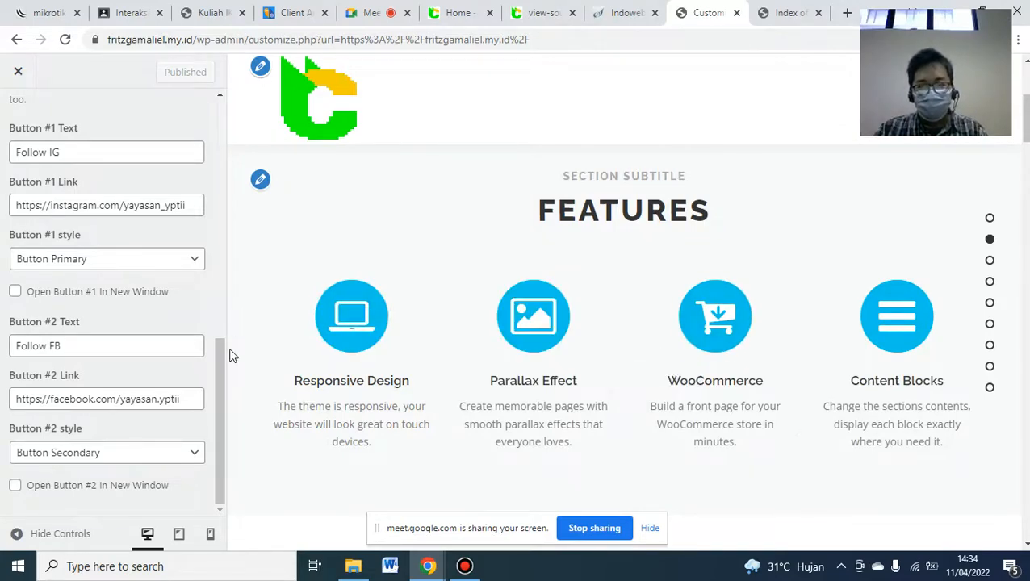
left_click(475, 9)
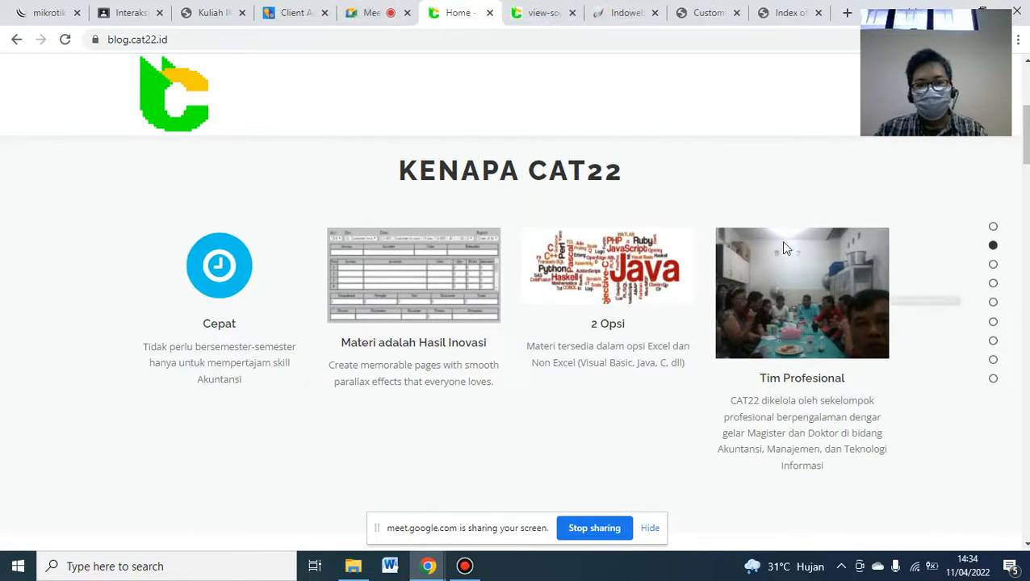
left_click(687, 17)
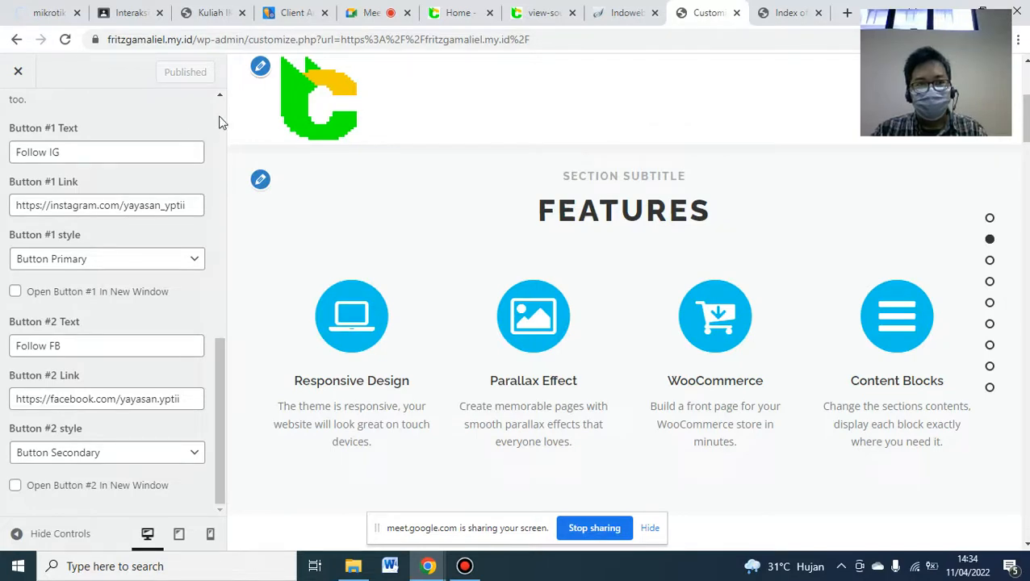
scroll(218, 121, "up", 10)
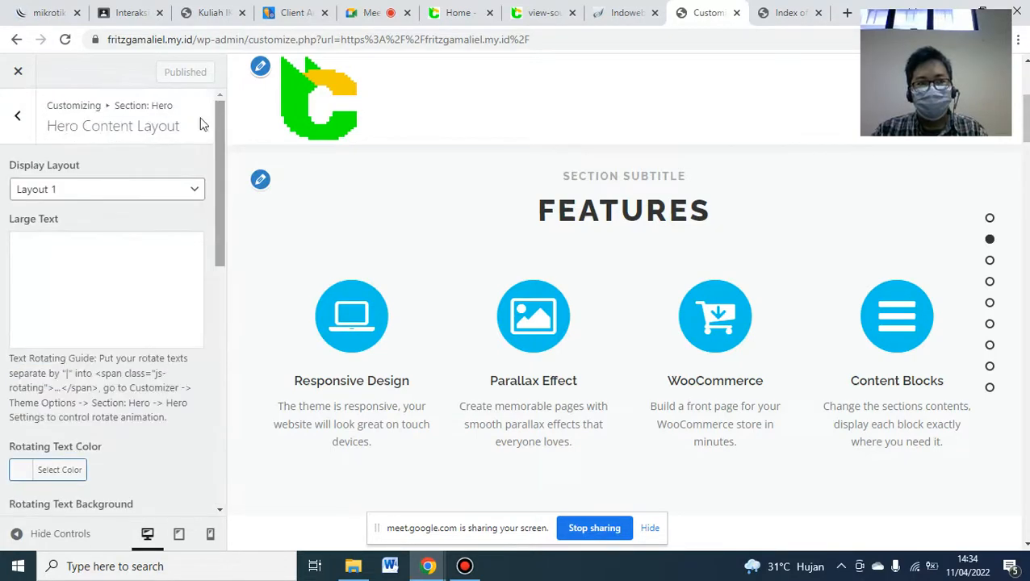
- Go to Section: Features > Section Content and expand the Responsive Design item
left_click(5, 117)
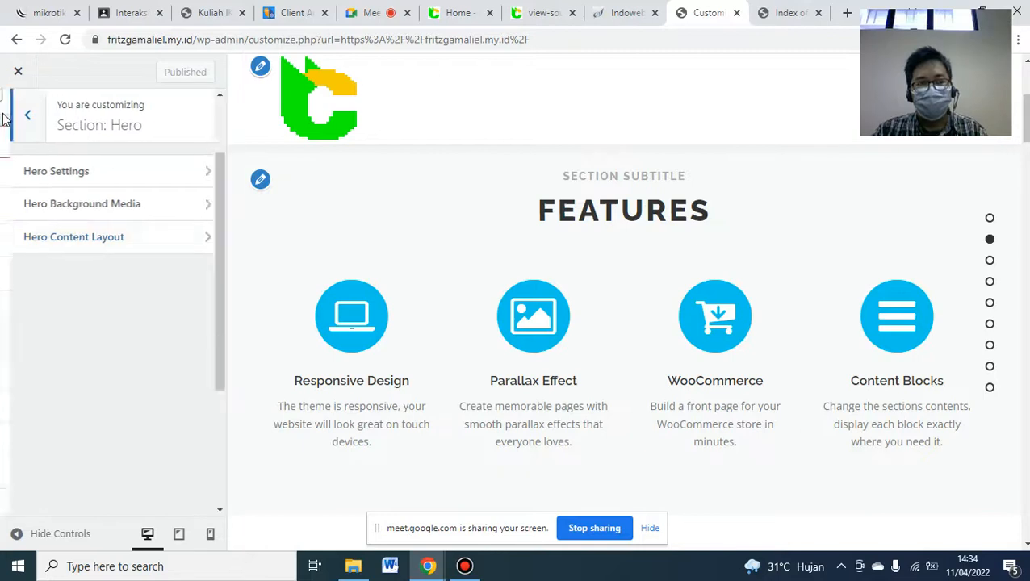
left_click(5, 119)
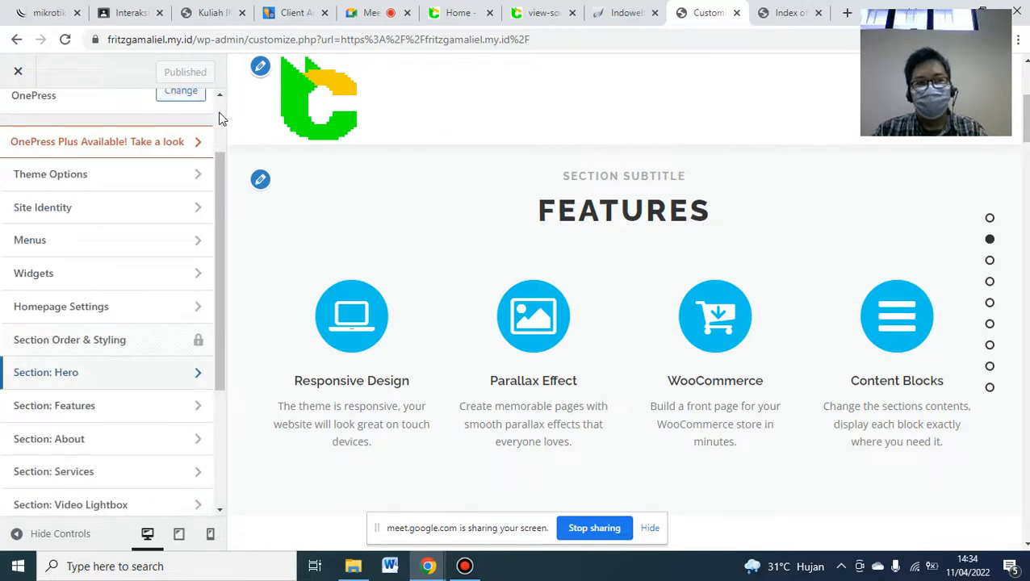
scroll(218, 119, "up", 2)
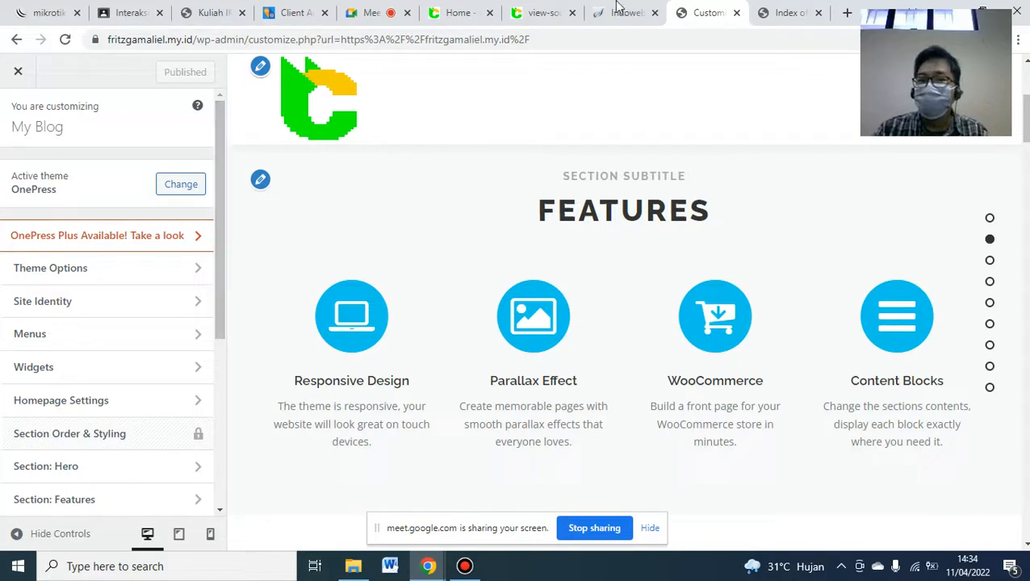
mouse_move(589, 10)
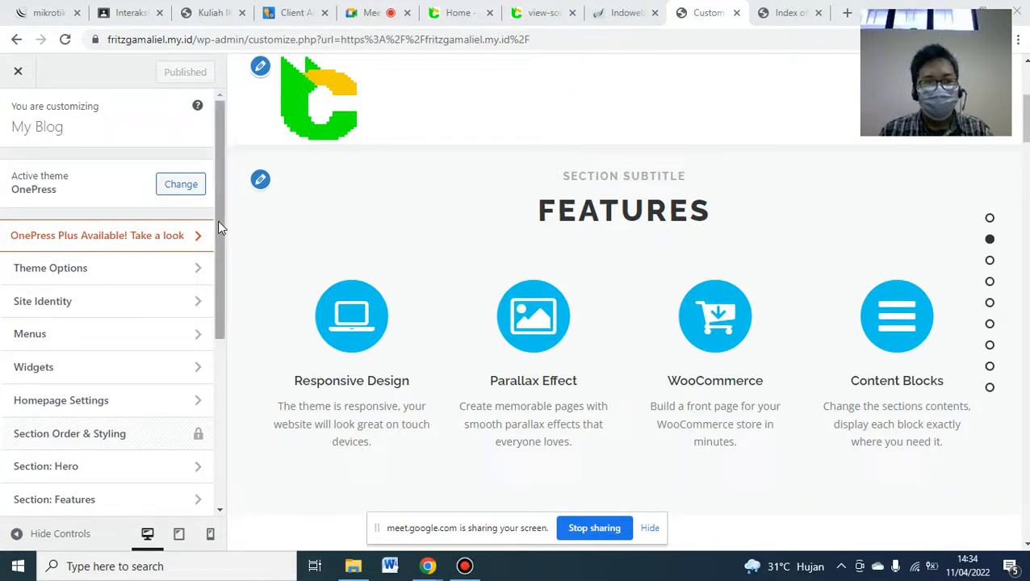
left_click_drag(219, 219, 211, 318)
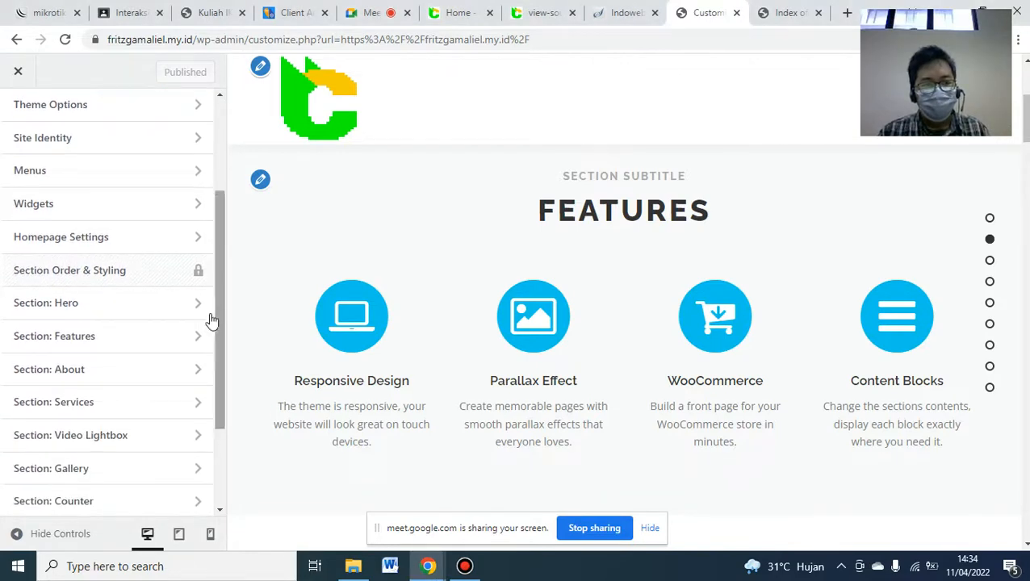
left_click(76, 337)
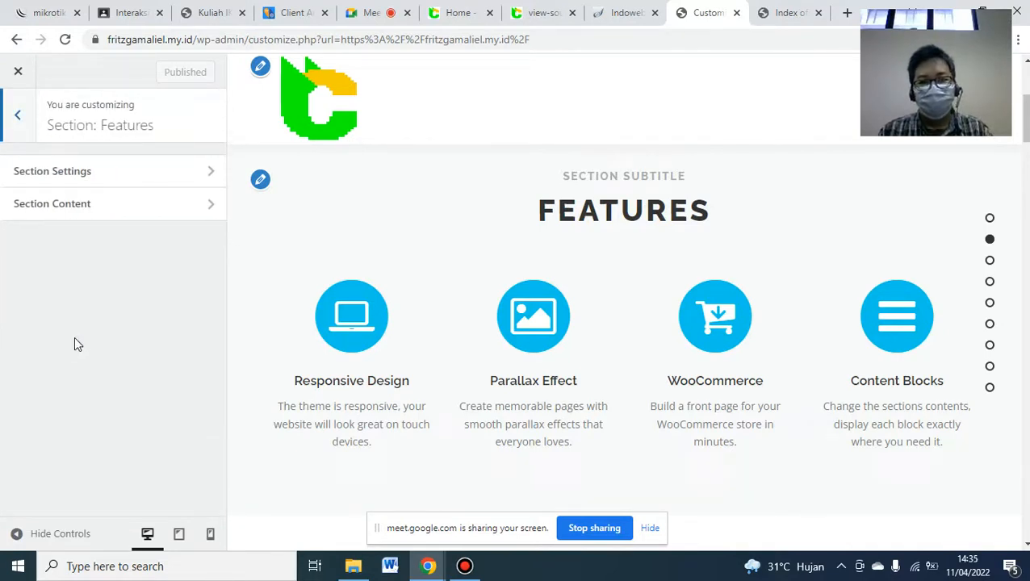
left_click(154, 210)
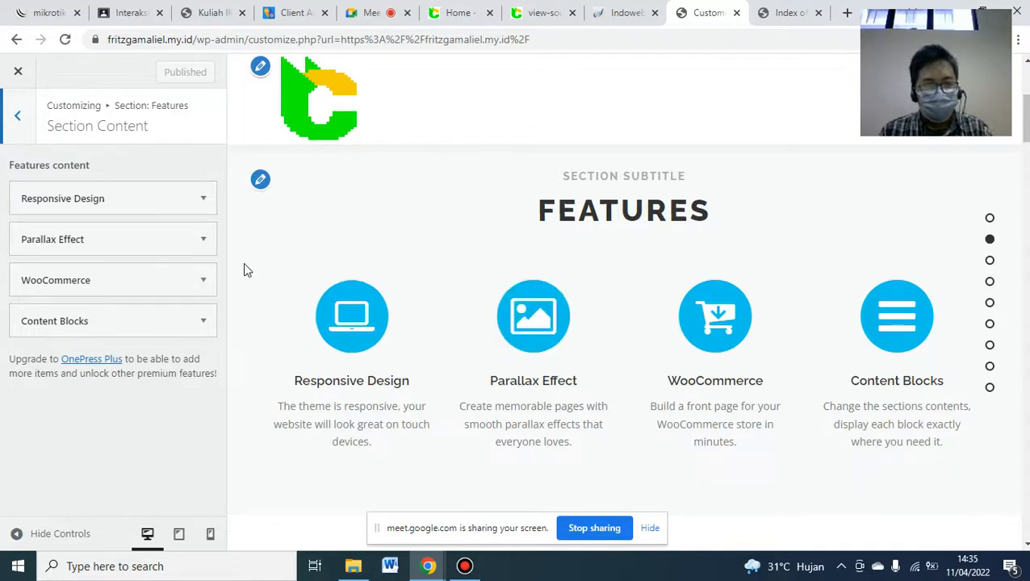
left_click(207, 202)
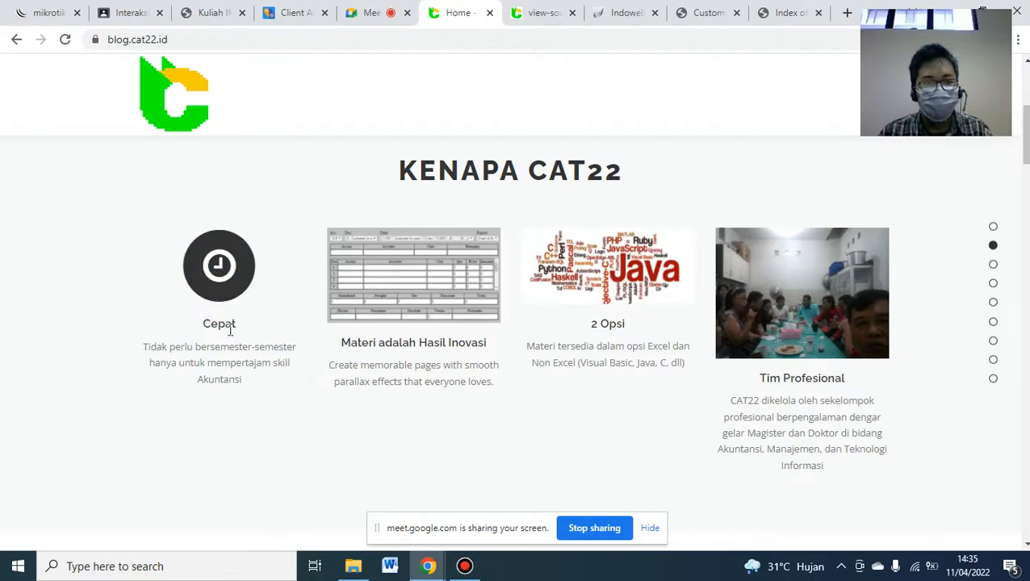
- Copy the Cepat description and give the first feature the clock icon
left_click_drag(148, 346, 238, 380)
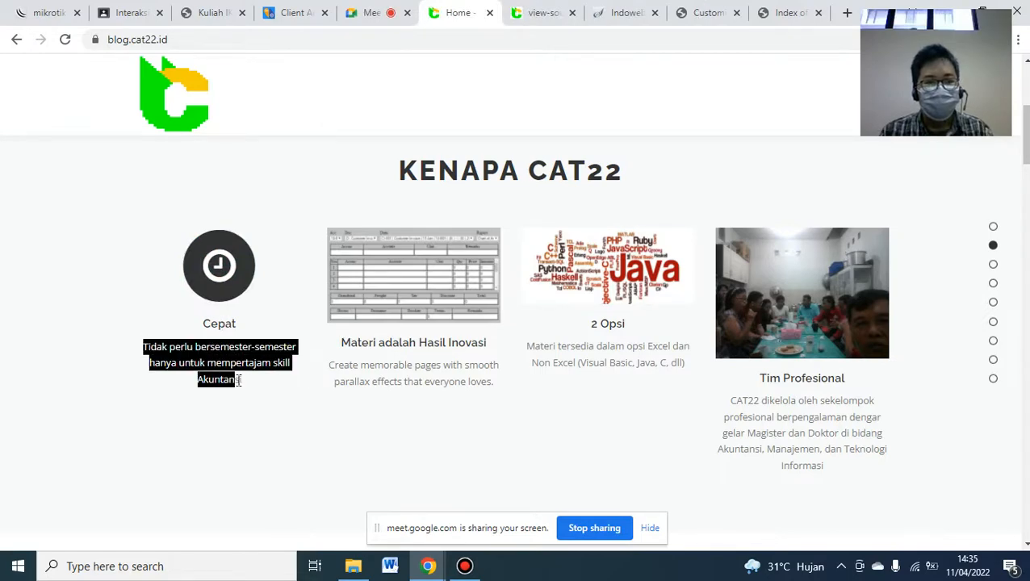
left_click(700, 11)
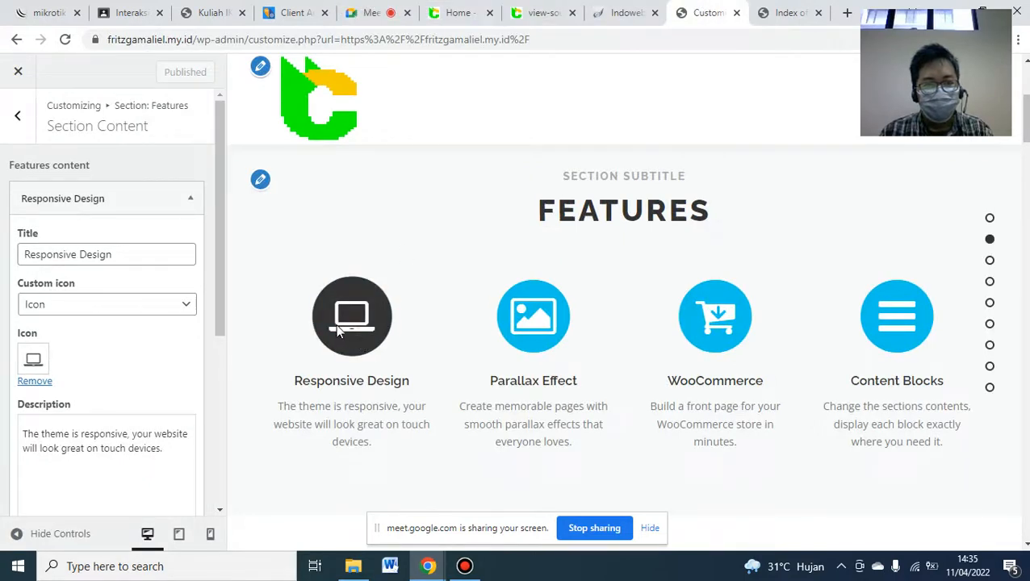
left_click(33, 359)
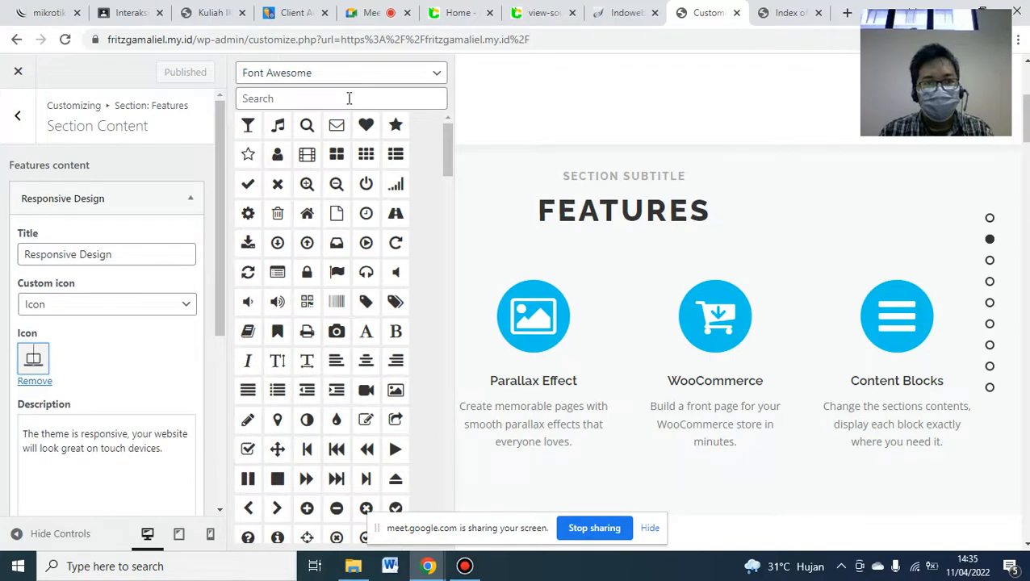
left_click(348, 98)
type("clock")
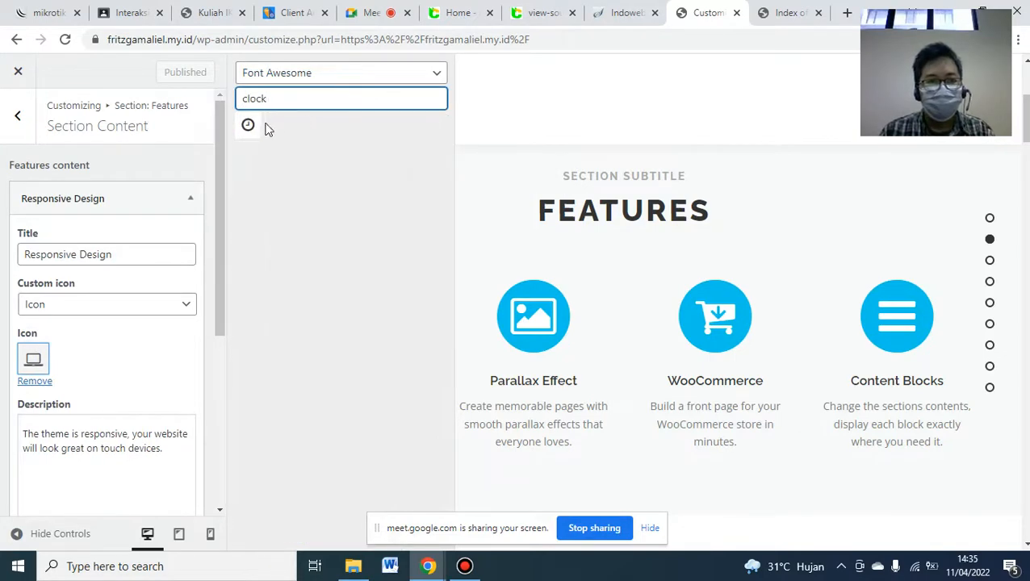
left_click(259, 127)
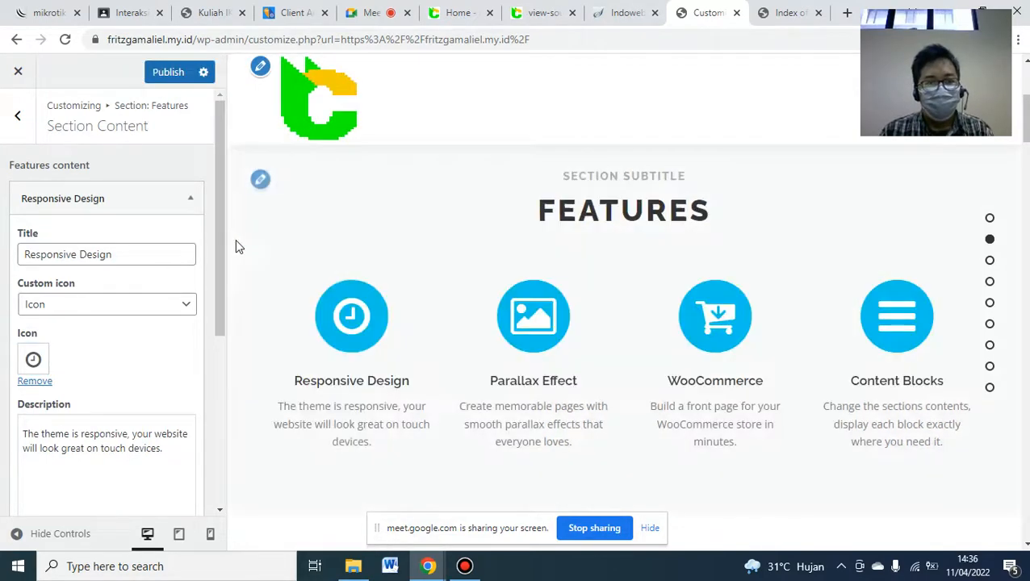
- Retitle the first feature 'Cepat' and paste the copied description as plain text
left_click_drag(217, 294, 216, 309)
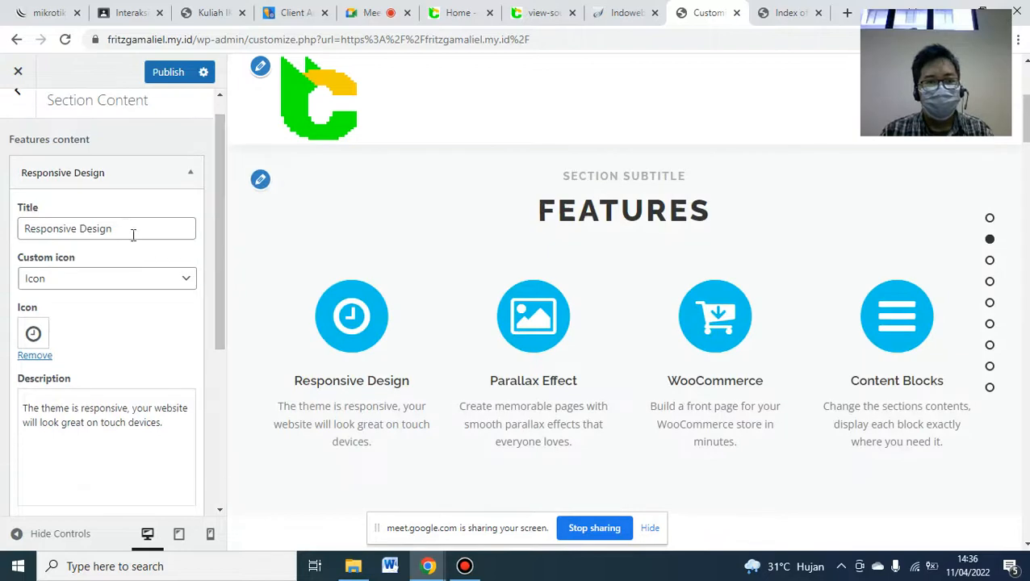
left_click_drag(135, 228, 2, 230)
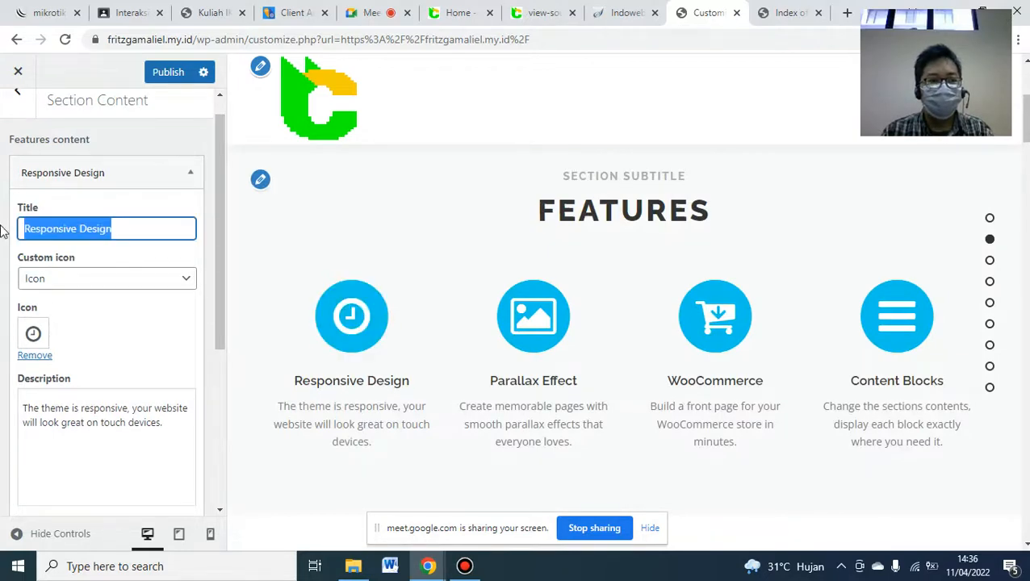
type("Cepa")
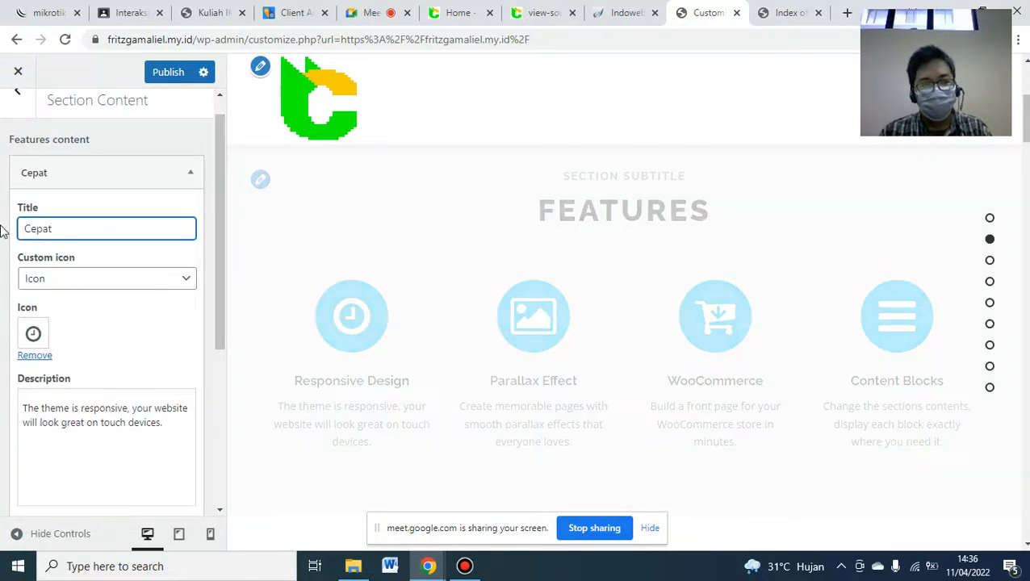
type("t")
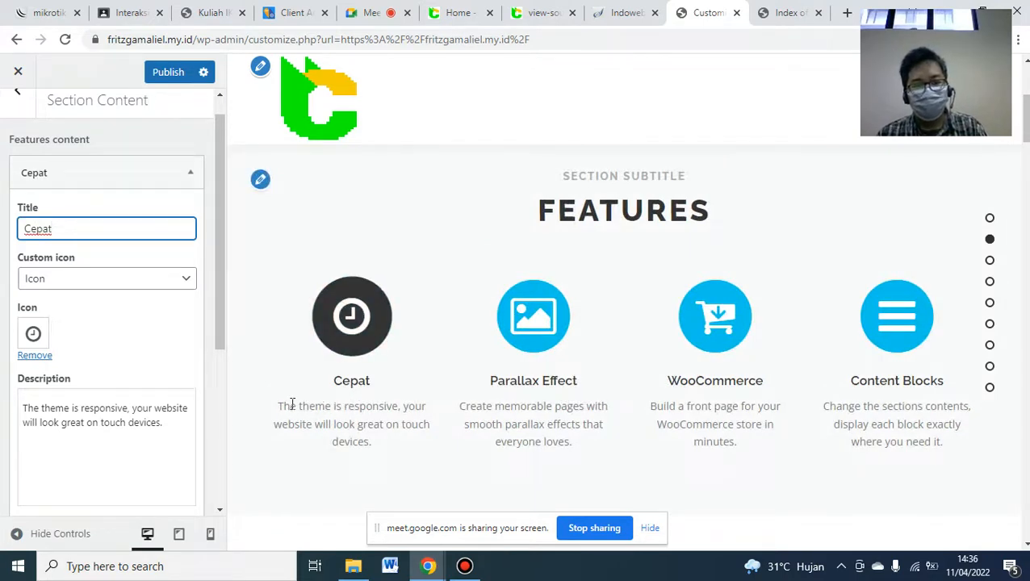
left_click(111, 418)
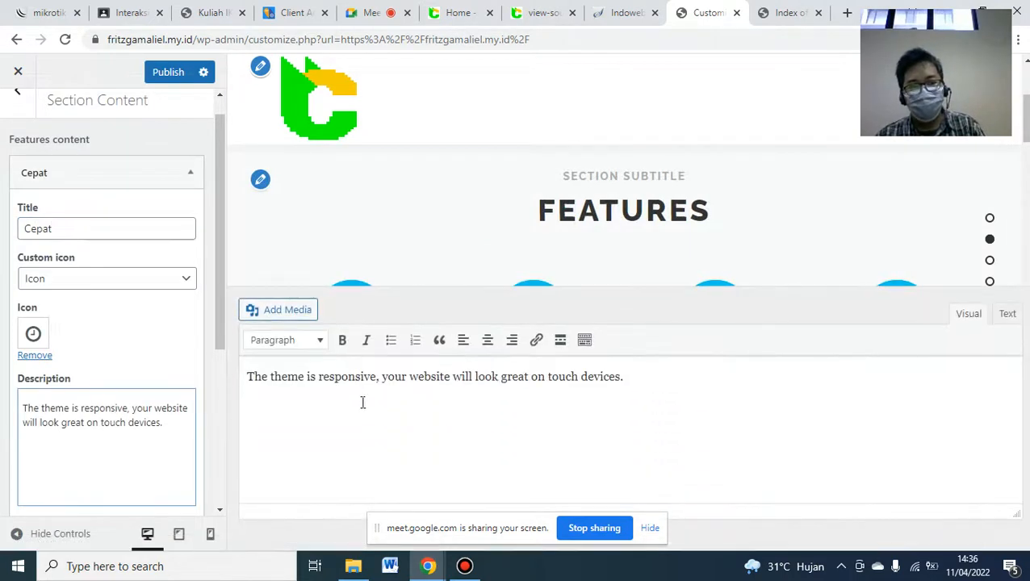
key("ctrl+a")
type("Tidak perlu bersemester-semester hanya untuk mempertajam skill Akuntansi")
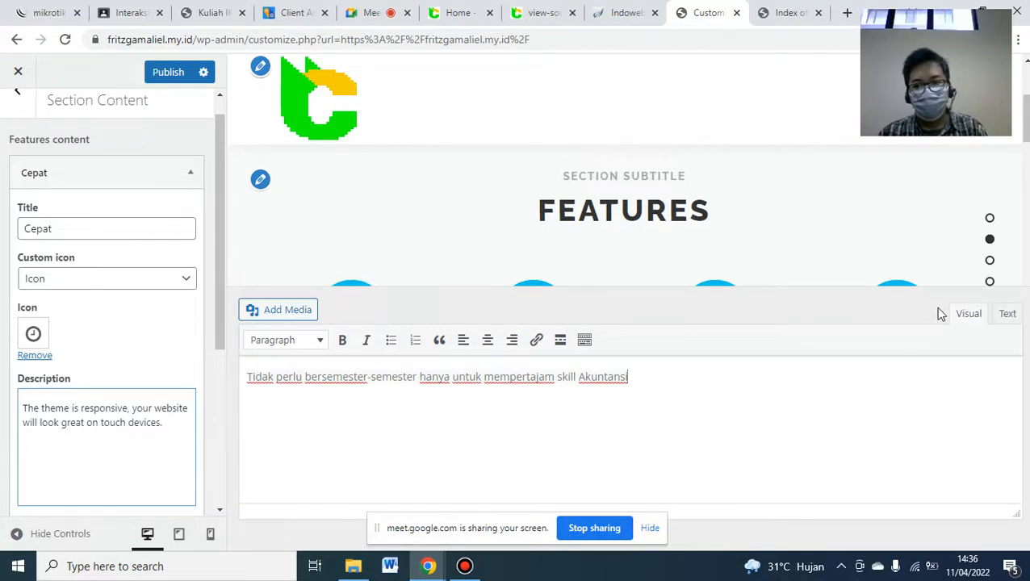
left_click(104, 317)
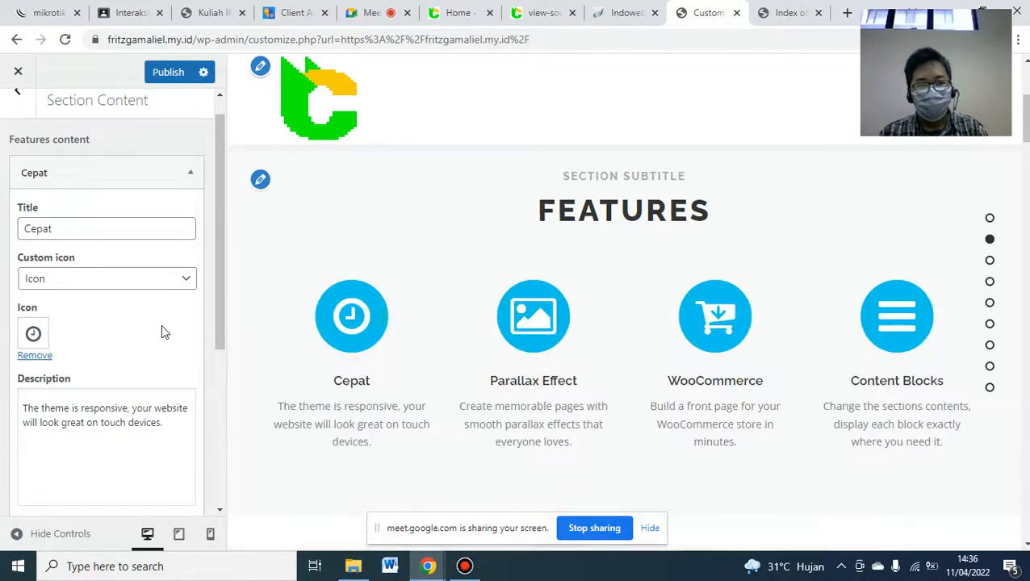
left_click(138, 450)
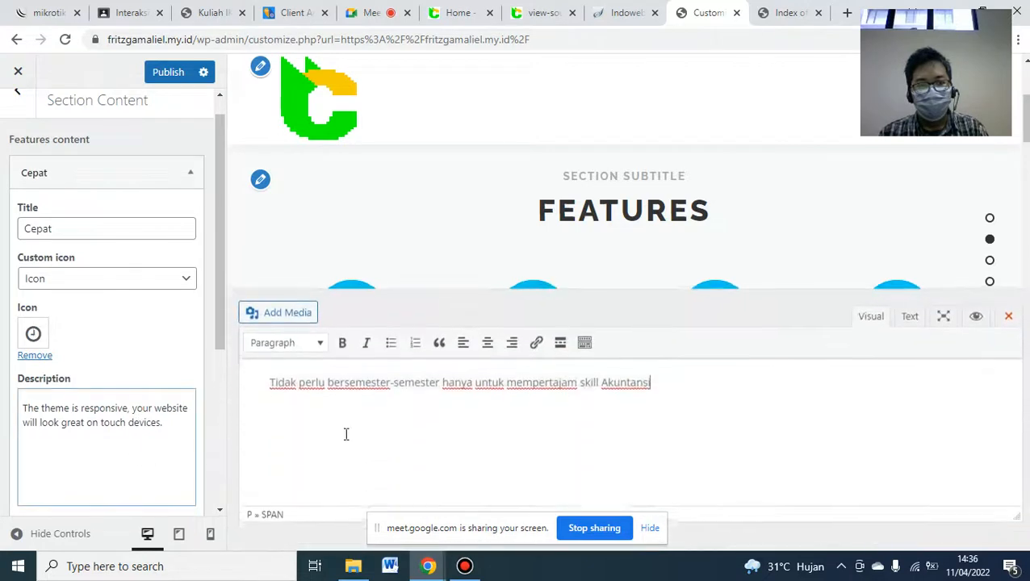
key("ctrl+a")
type("Tidak perlu bersemester-semester hanya untuk mempertajam skill Akuntansi")
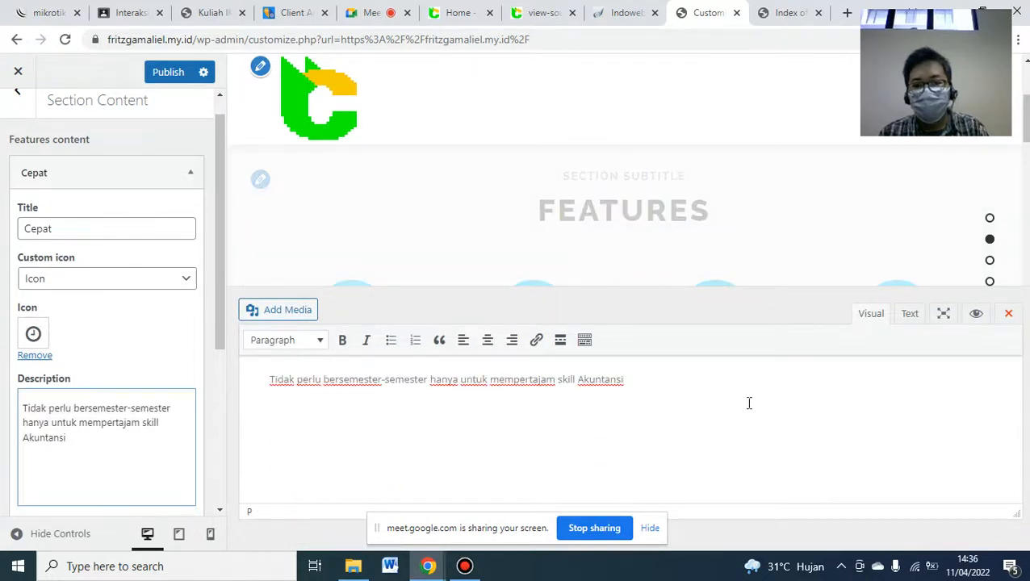
left_click(1008, 317)
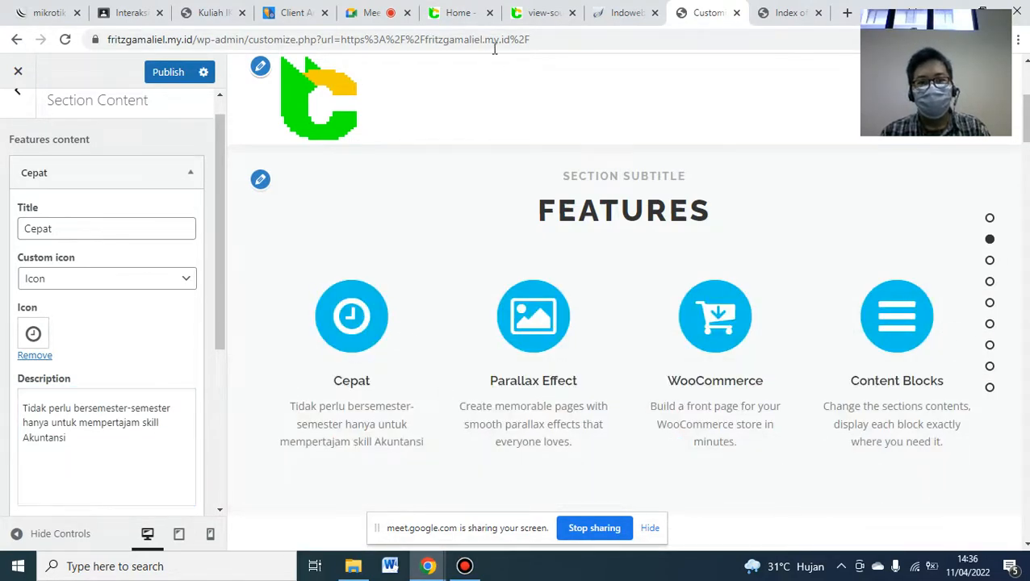
- Copy the heading 'Materi adalah Hasil Inovasi' from the reference site
left_click(452, 12)
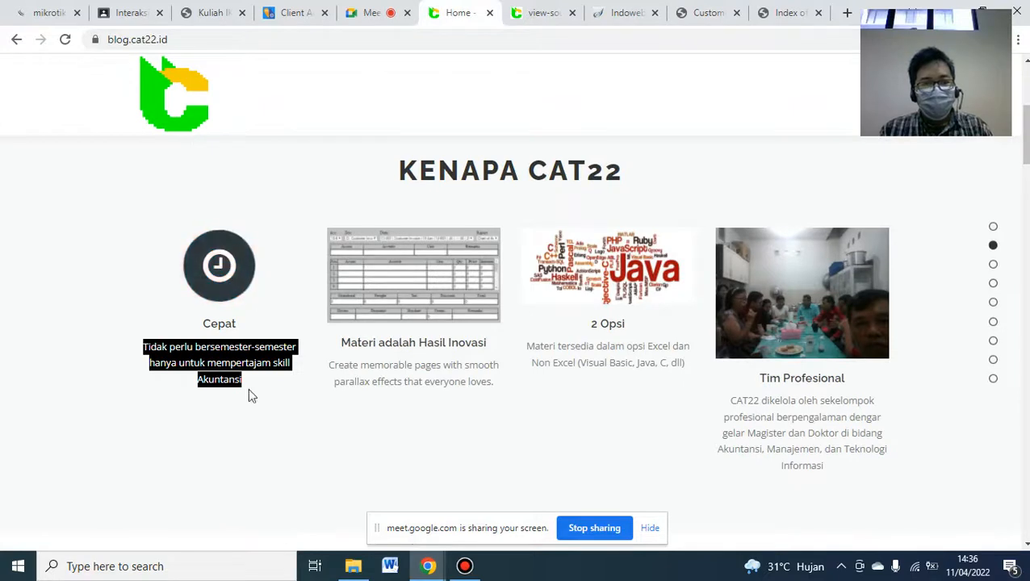
double_click(377, 361)
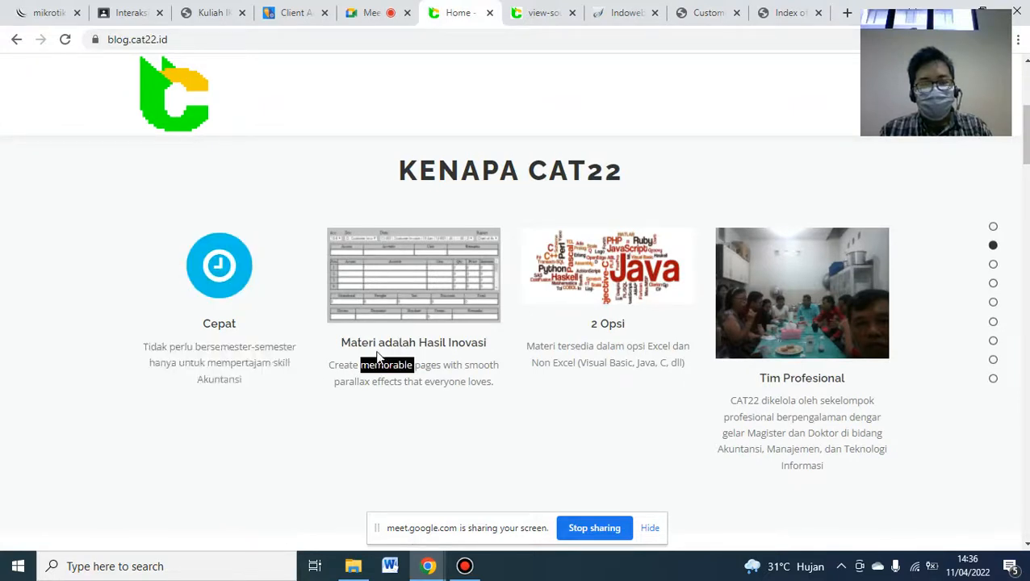
double_click(373, 344)
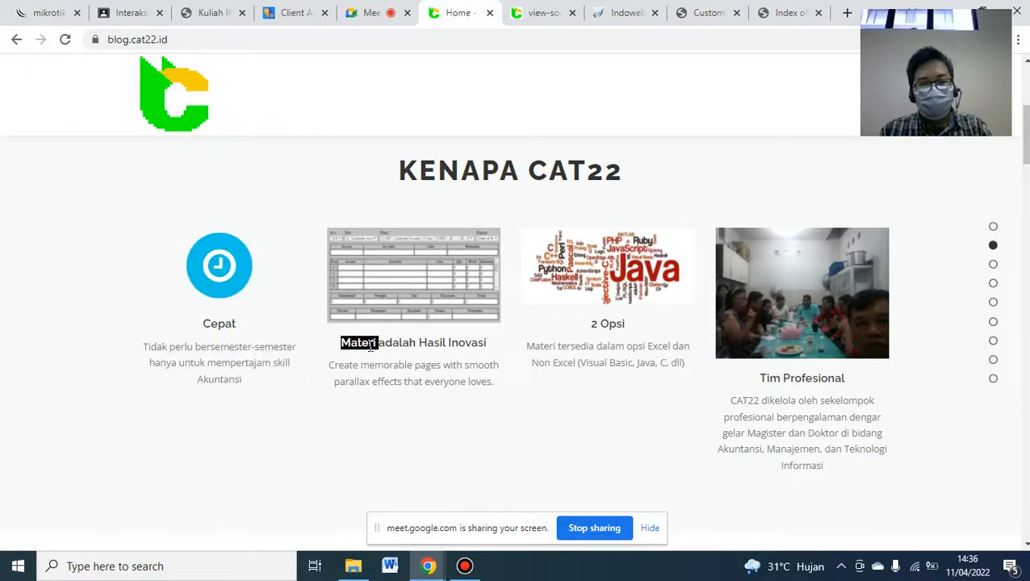
triple_click(372, 344)
key("ctrl+c")
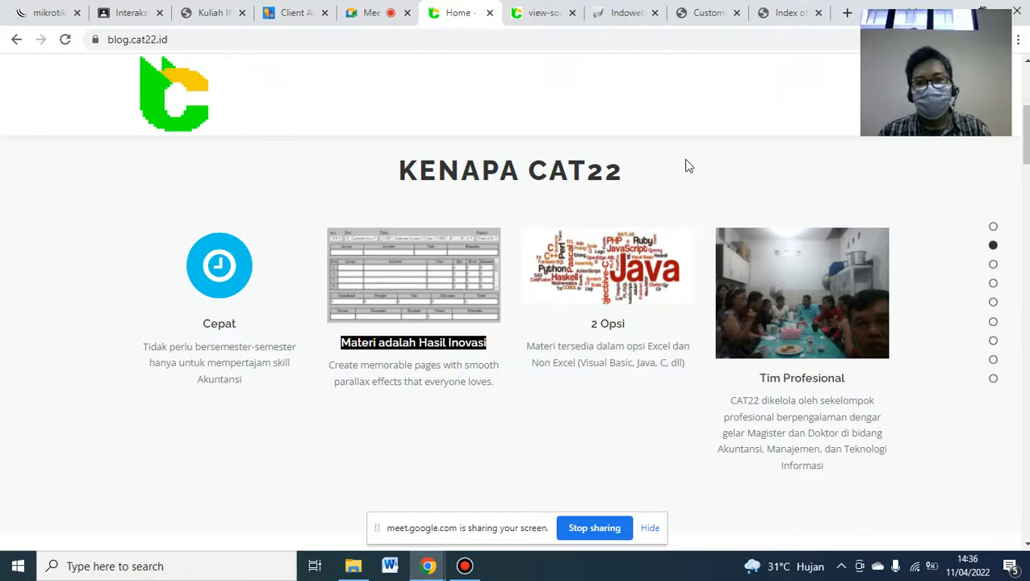
left_click(707, 12)
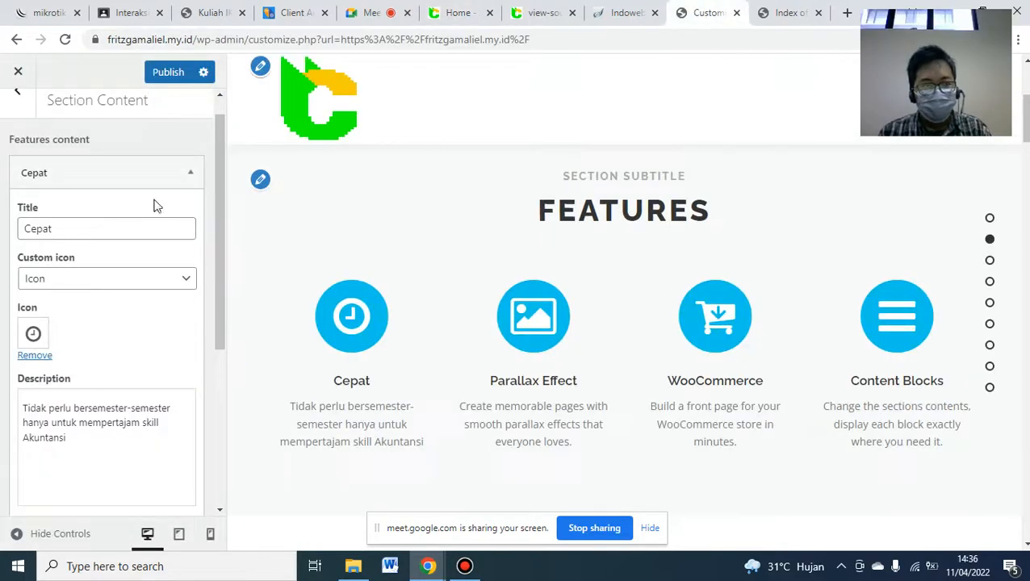
- Retitle the Parallax Effect feature 'Materi adalah Hasil Inovasi'
left_click(200, 184)
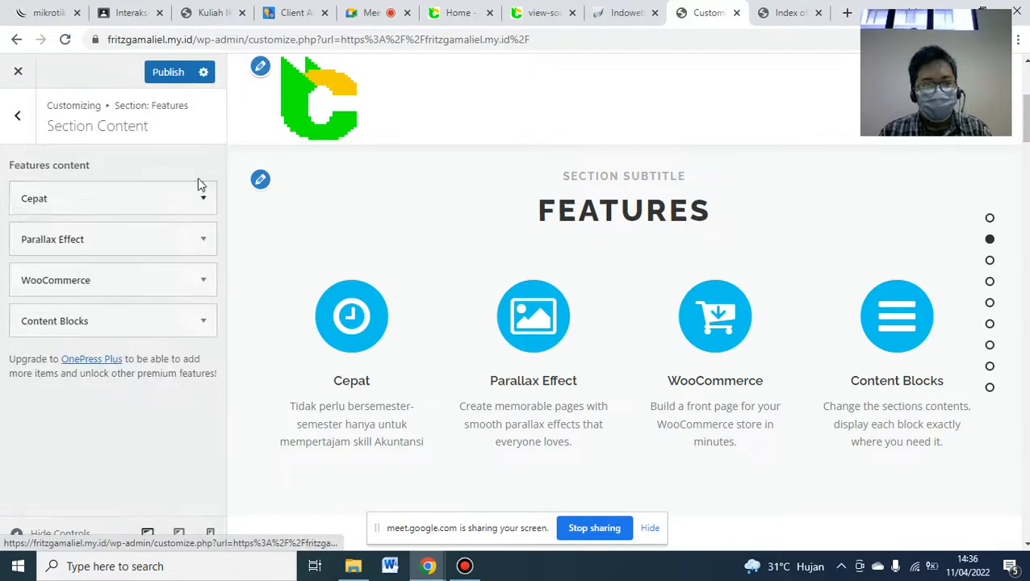
left_click(201, 242)
scroll(223, 256, "down", 1)
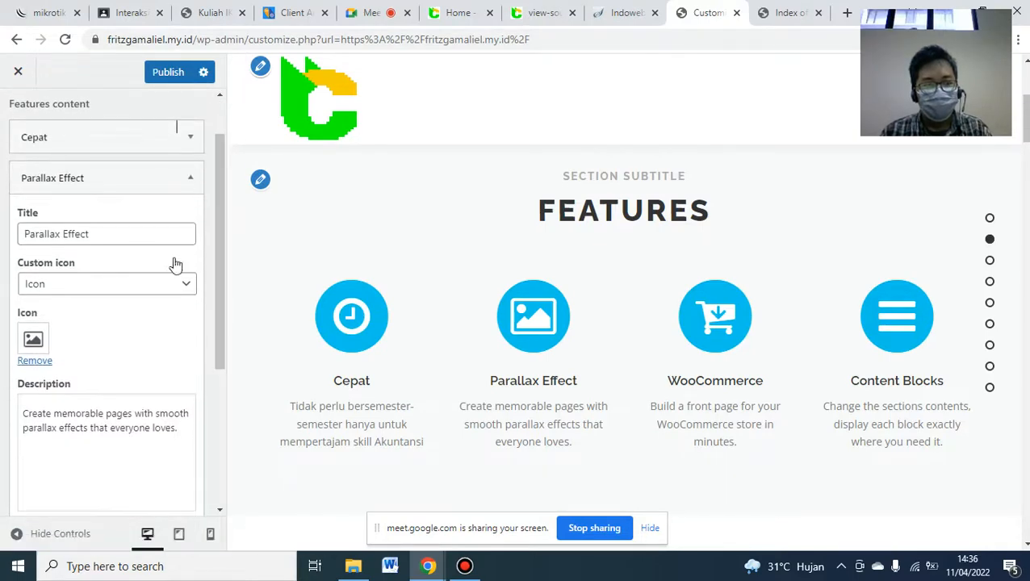
left_click(138, 234)
key("ctrl+a")
key("ctrl+v")
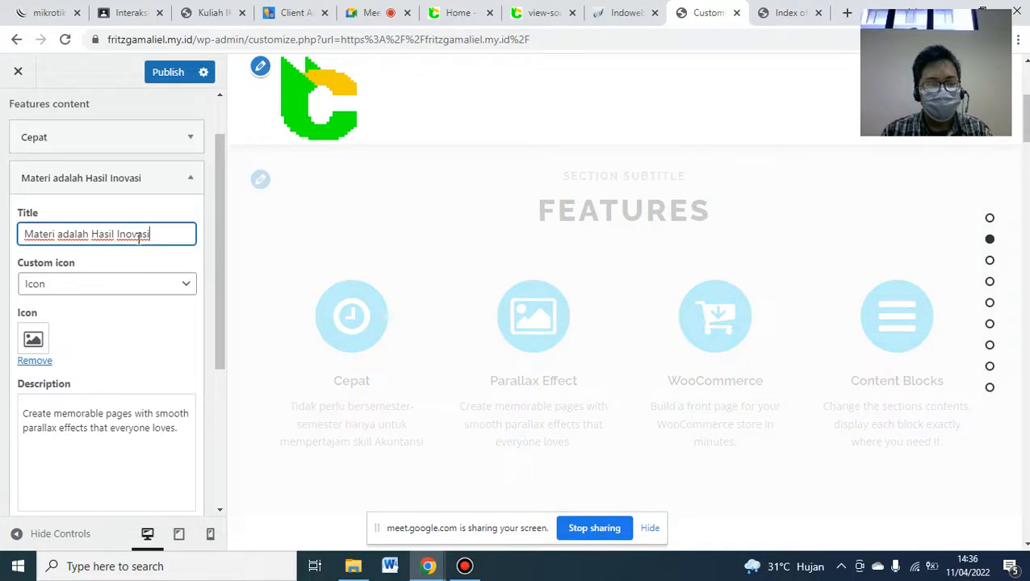
- Switch its custom icon to an image and use the uploaded MATERI picture
left_click(113, 283)
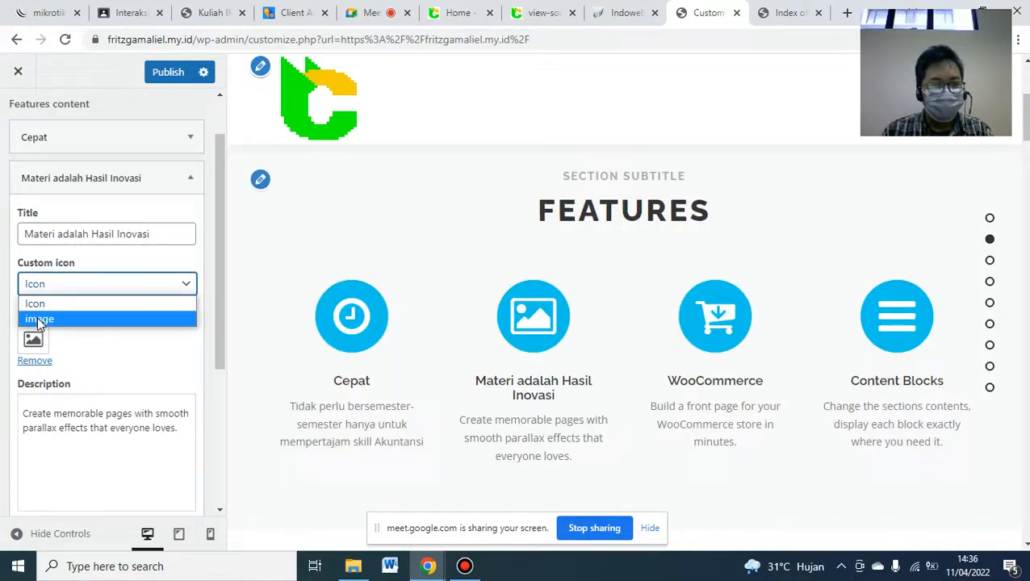
left_click(39, 320)
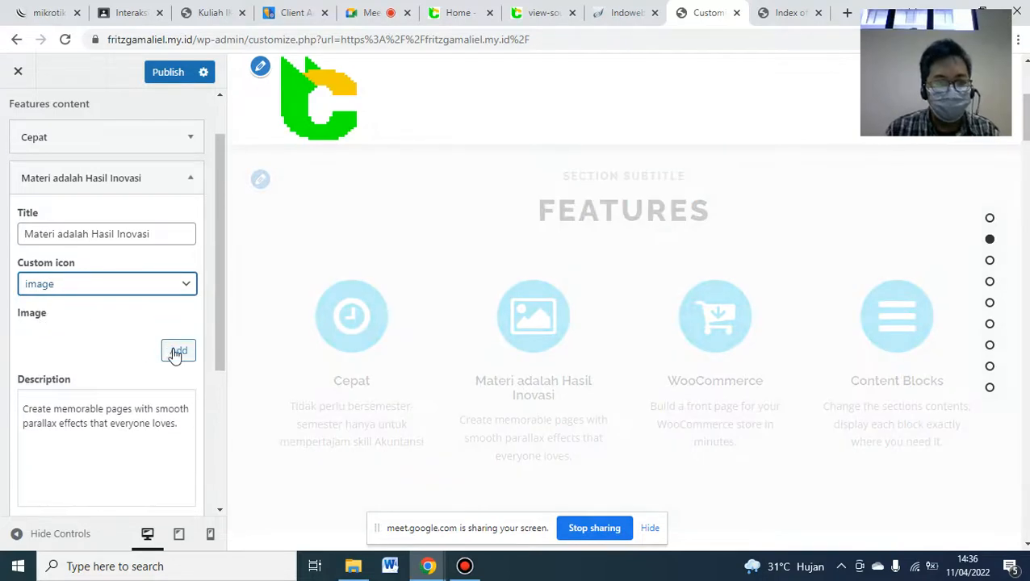
left_click(176, 352)
left_click(353, 565)
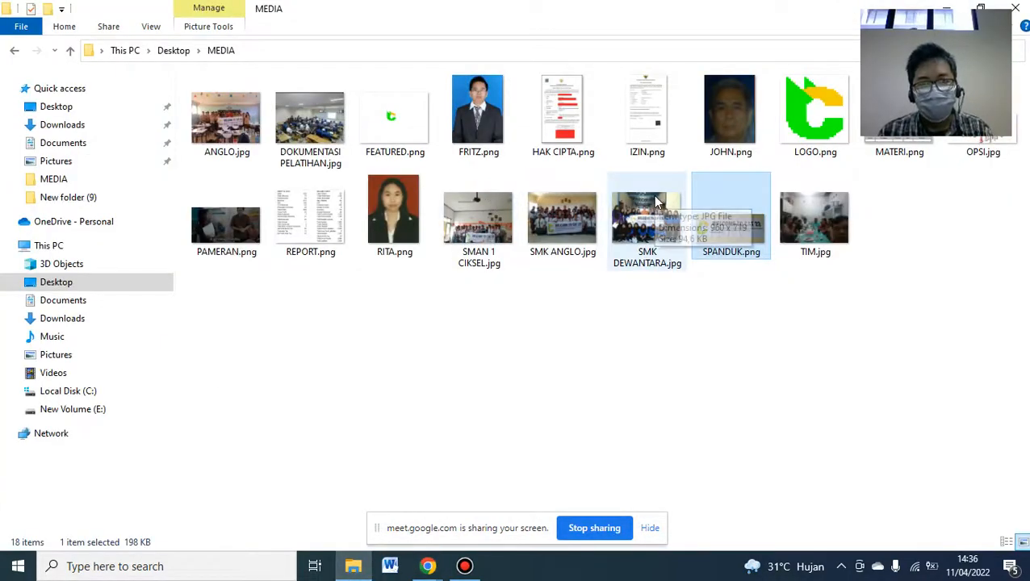
left_click(910, 153)
left_click_drag(910, 153, 347, 376)
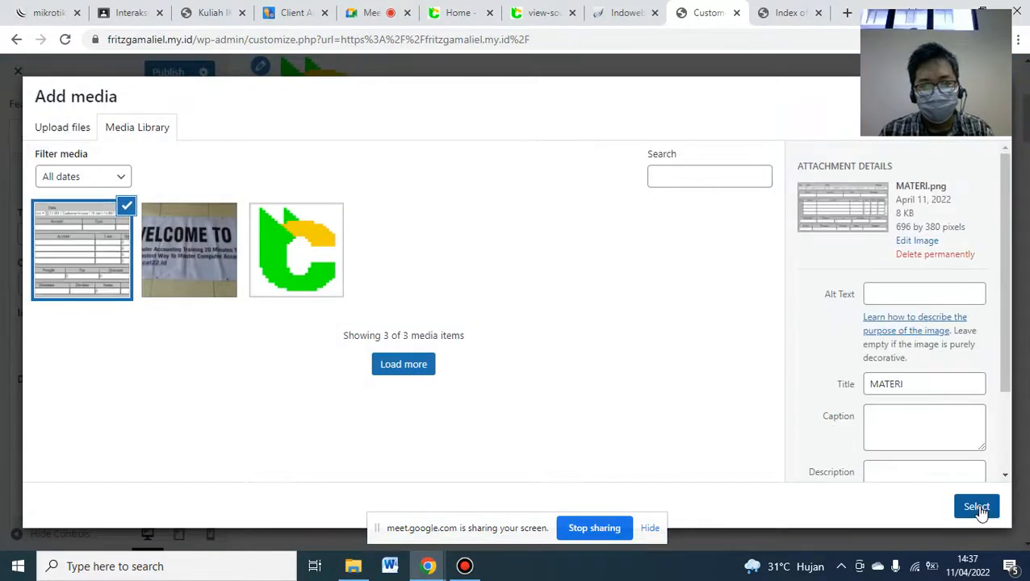
left_click(976, 506)
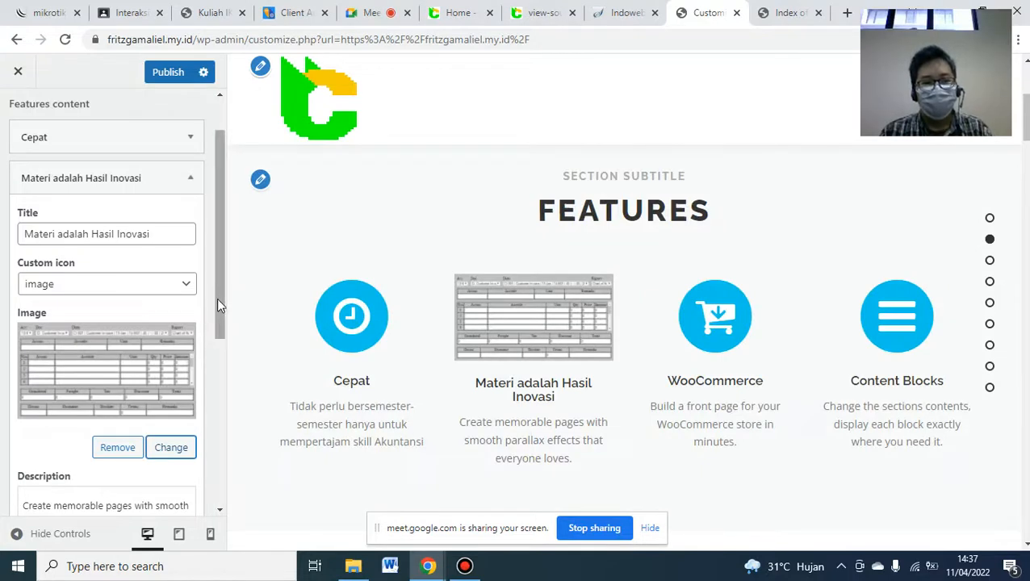
- Check the features against the reference site and expand the WooCommerce item
left_click_drag(217, 298, 220, 377)
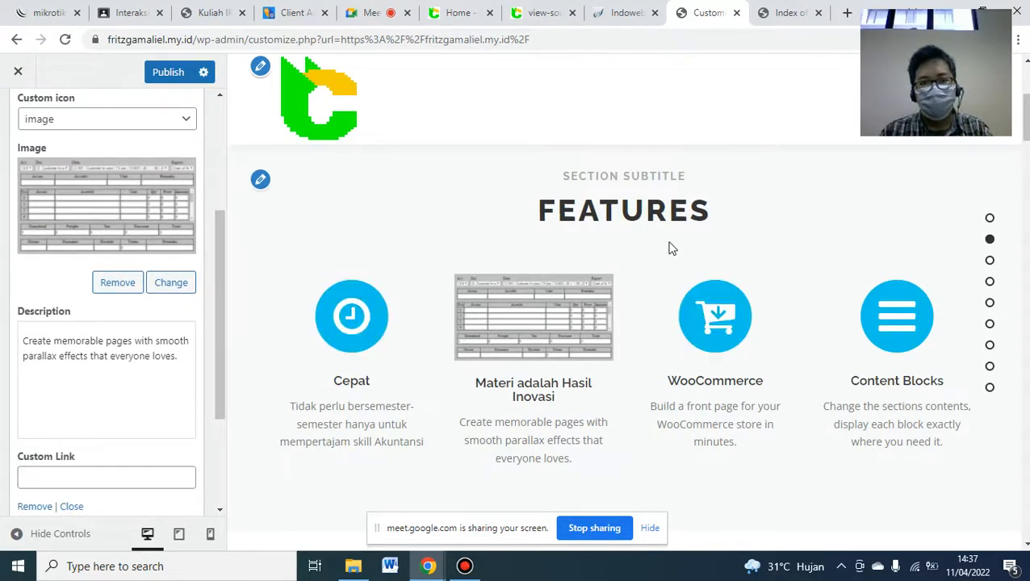
left_click(466, 11)
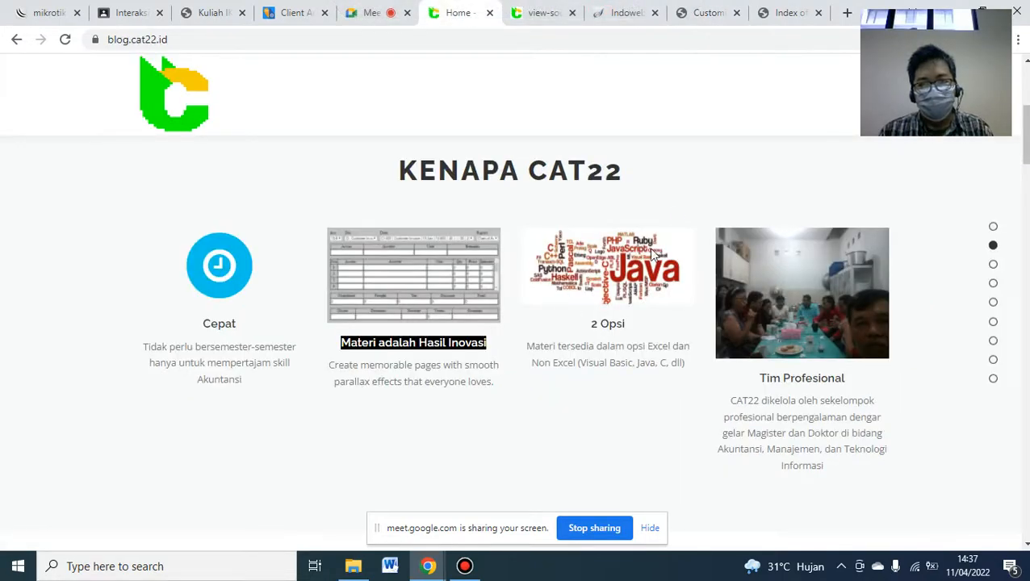
left_click(698, 11)
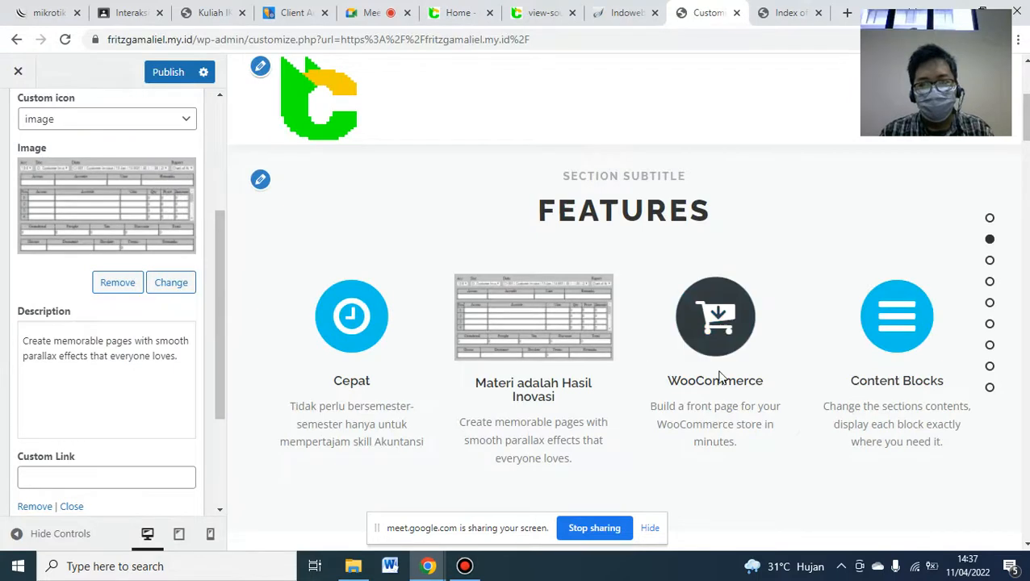
left_click_drag(217, 254, 232, 181)
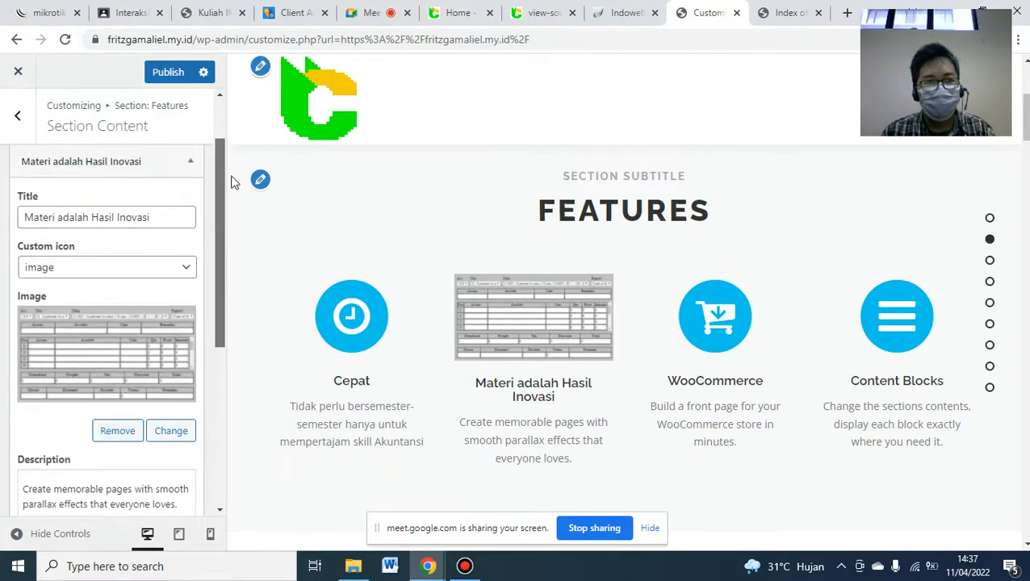
left_click(190, 163)
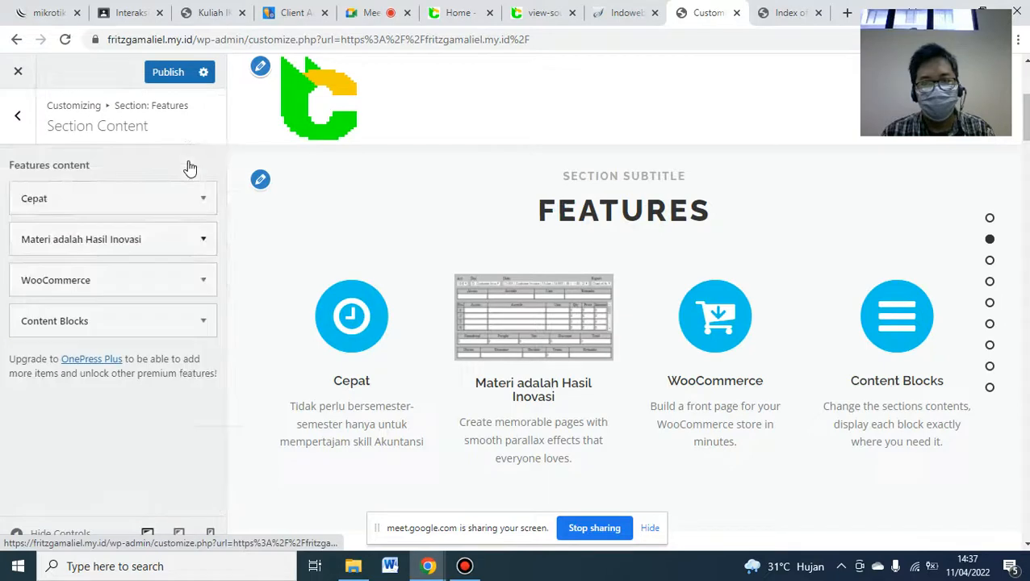
left_click(203, 279)
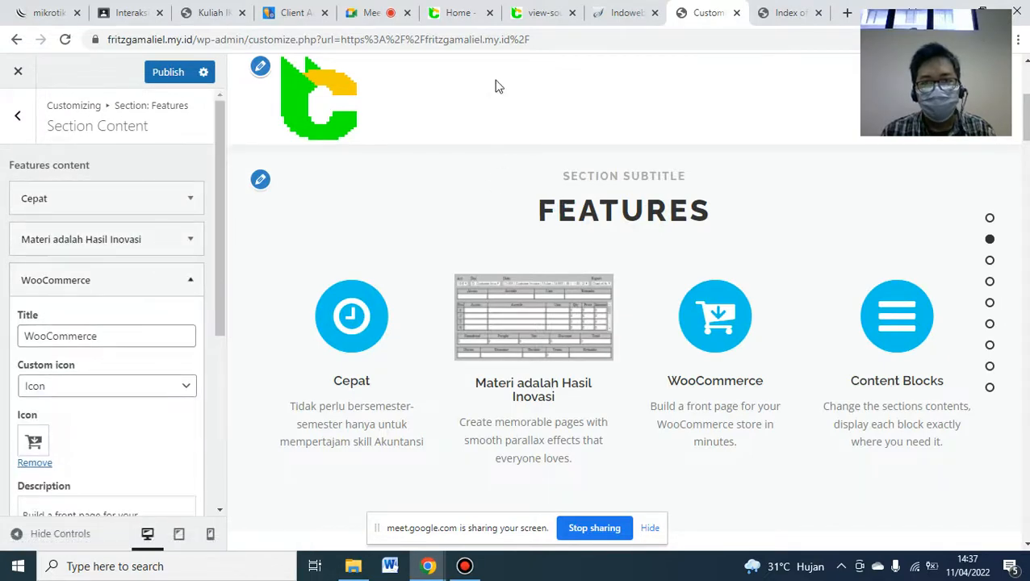
- Copy the '2 Opsi' description, then set WooCommerce to an image icon from the MEDIA folder
left_click(458, 14)
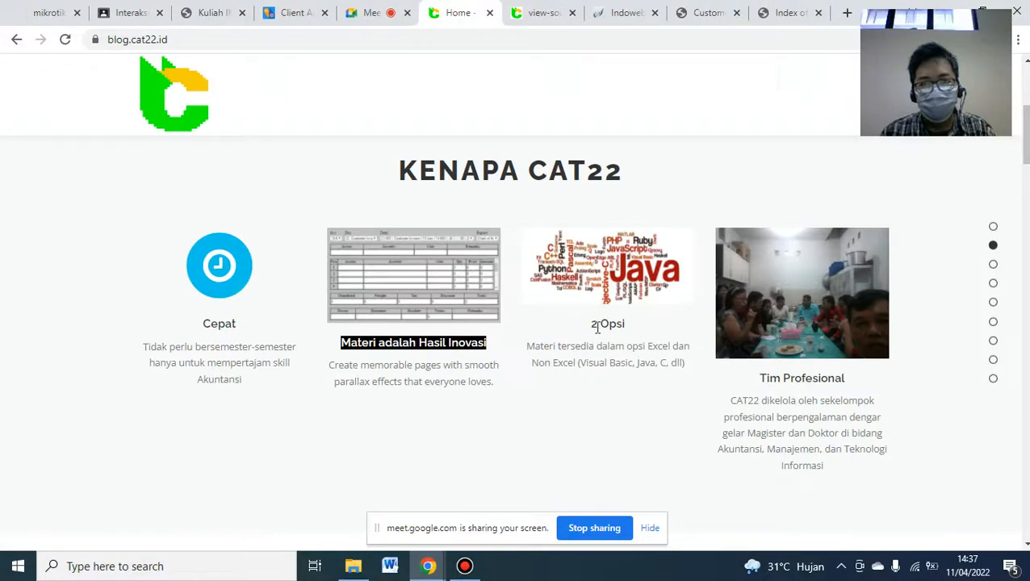
triple_click(595, 349)
key("ctrl+c")
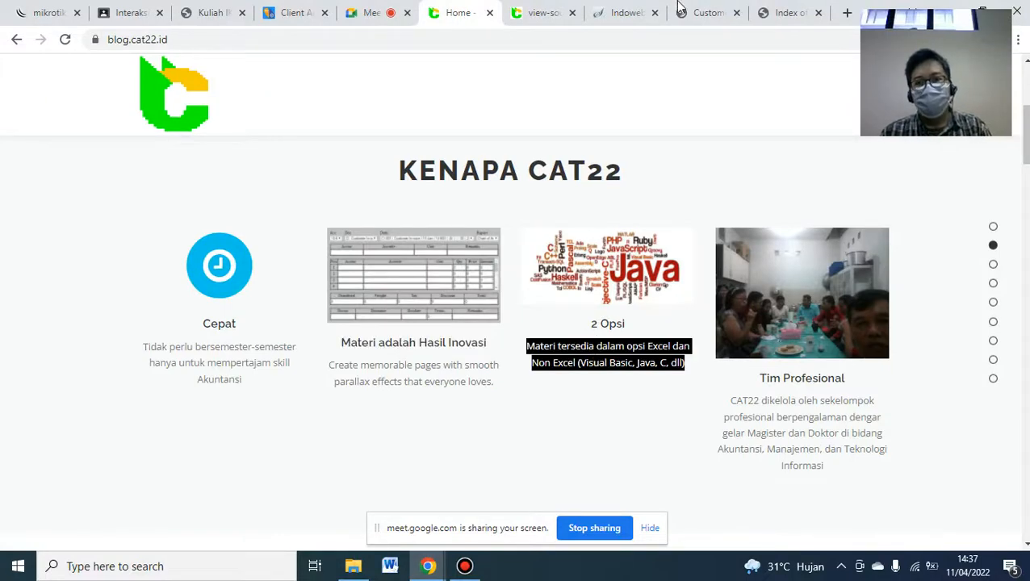
left_click(703, 13)
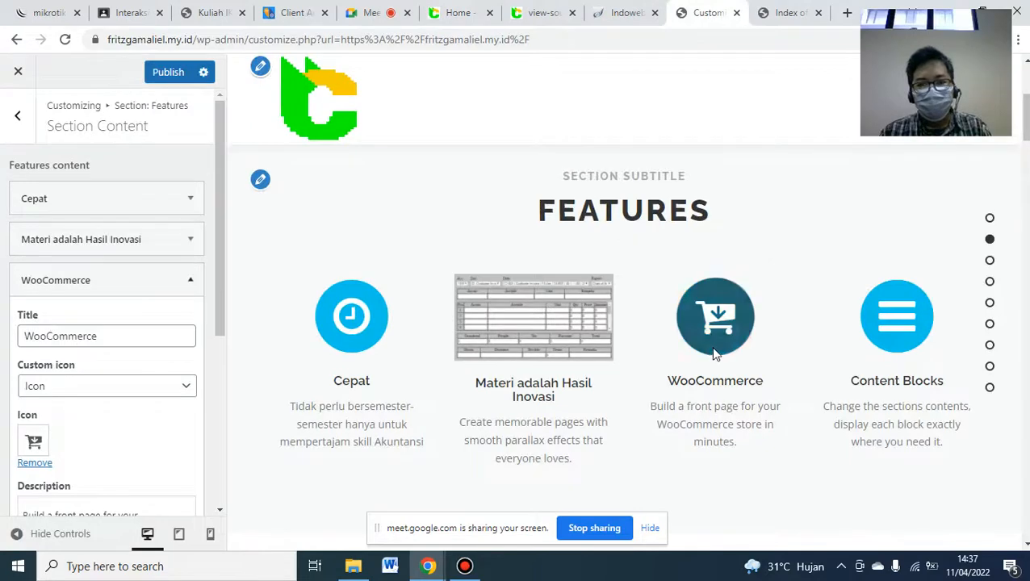
left_click(168, 386)
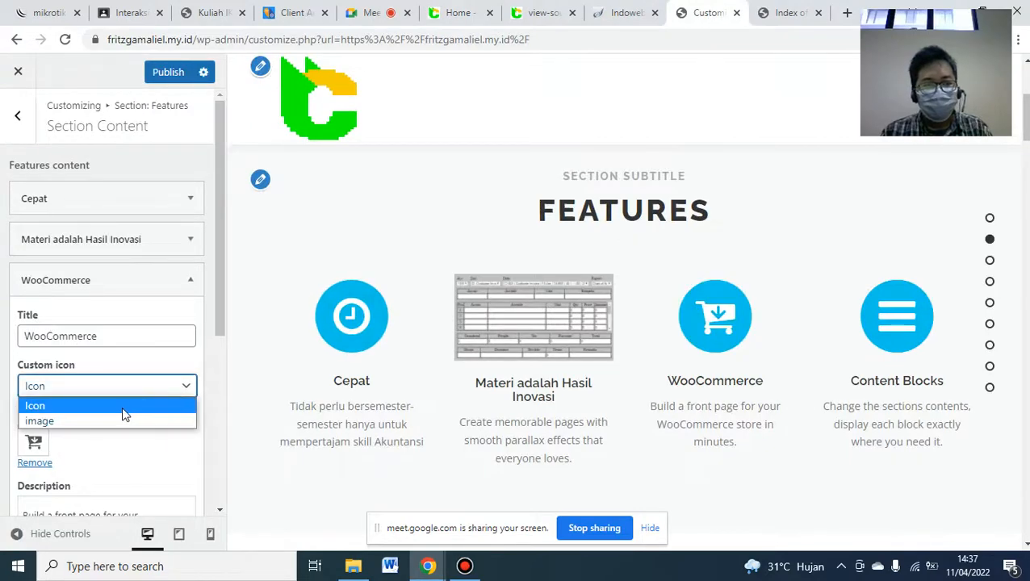
left_click(118, 420)
left_click(177, 452)
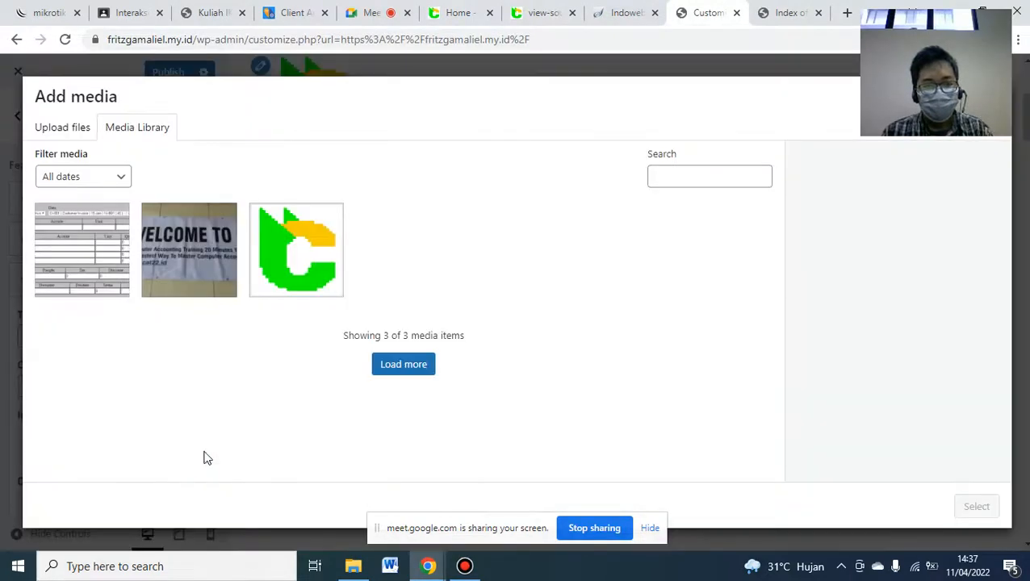
left_click(353, 566)
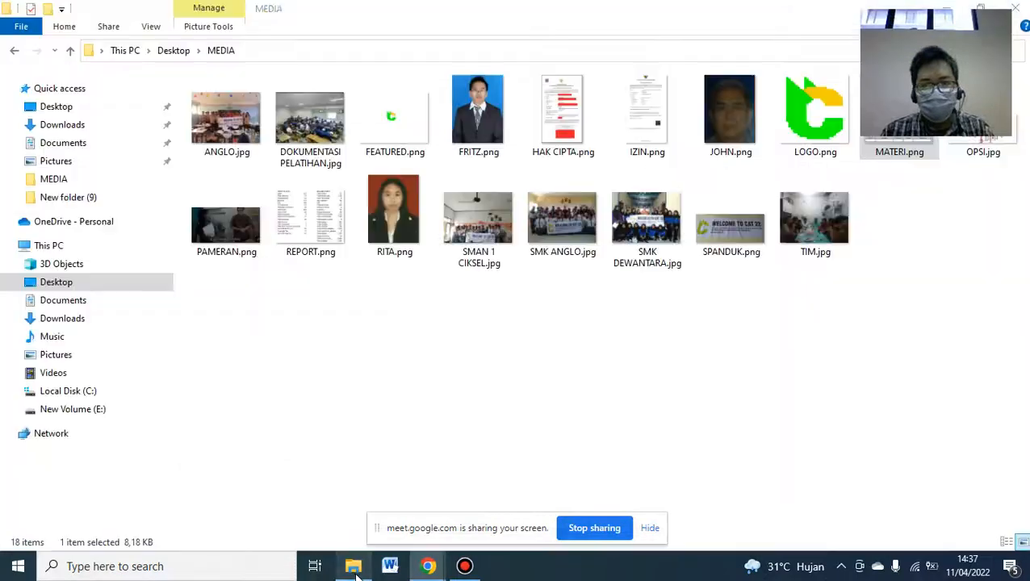
- Upload the OPSI.jpg word-cloud picture into the WordPress media library
left_click(983, 152)
left_click_drag(978, 121, 427, 351)
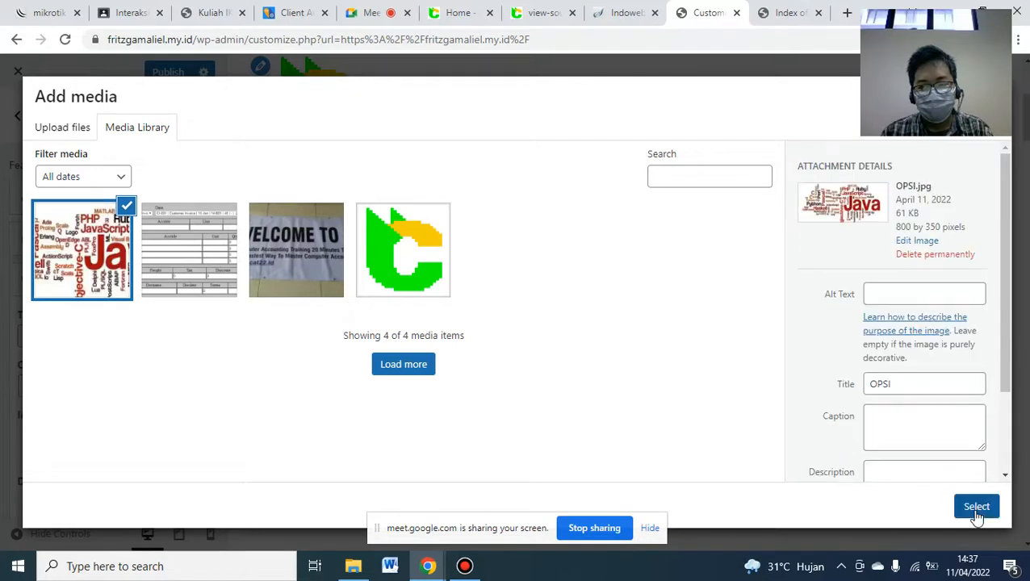
- Use the OPSI word-cloud image for the third feature and retitle it 'OPSI'
left_click(976, 509)
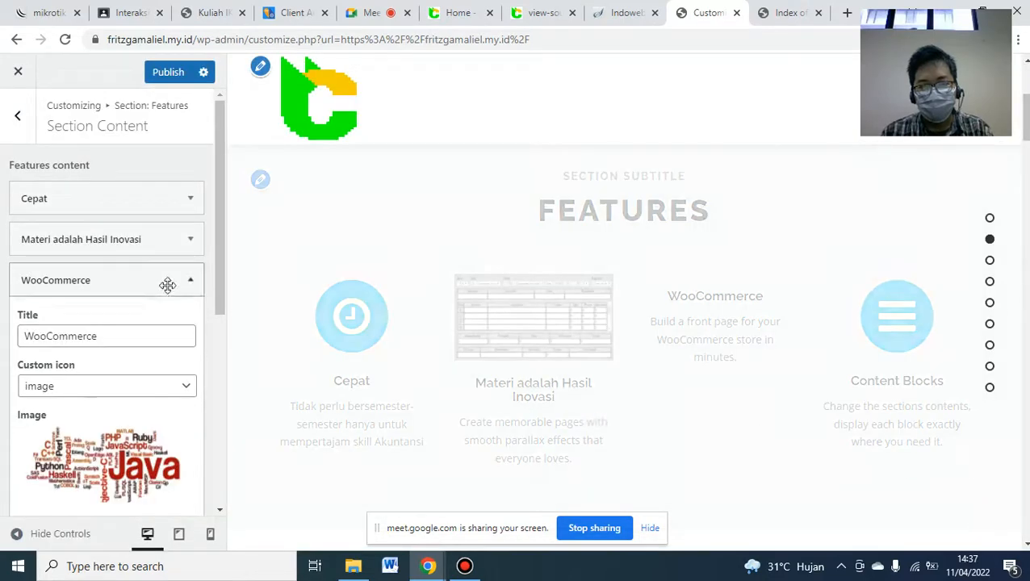
left_click_drag(216, 252, 216, 307)
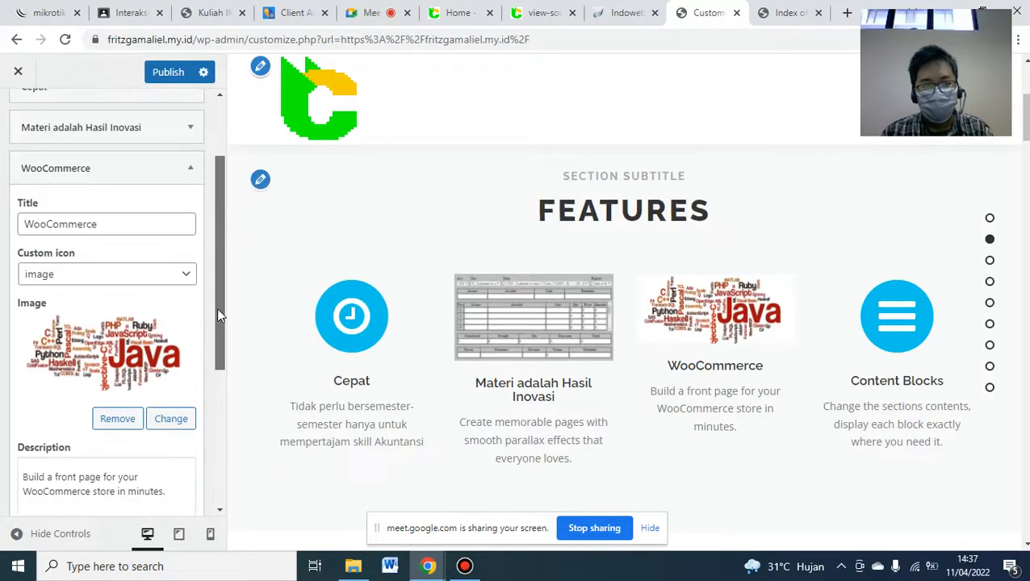
left_click(143, 223)
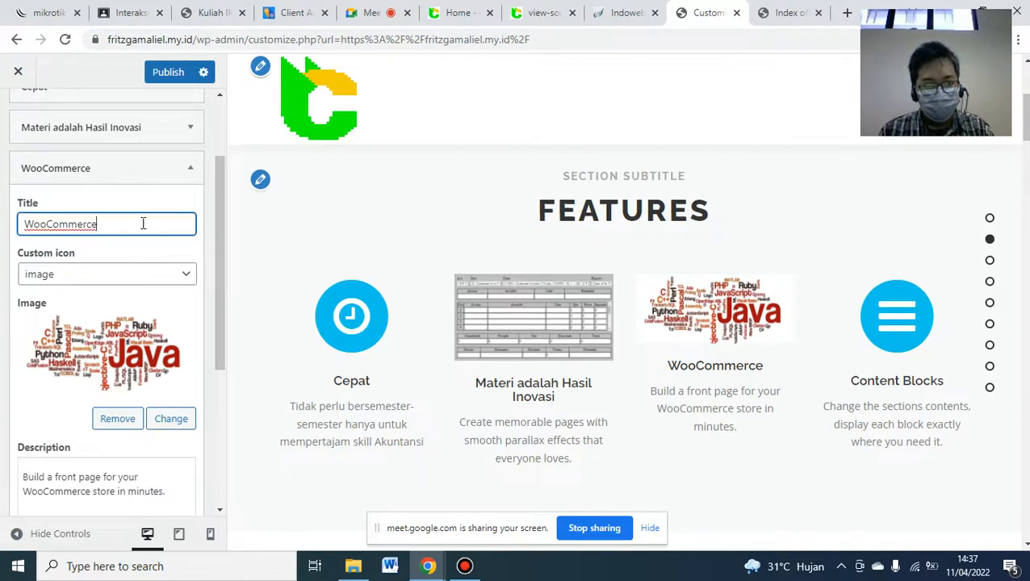
key("ctrl+a")
type("2")
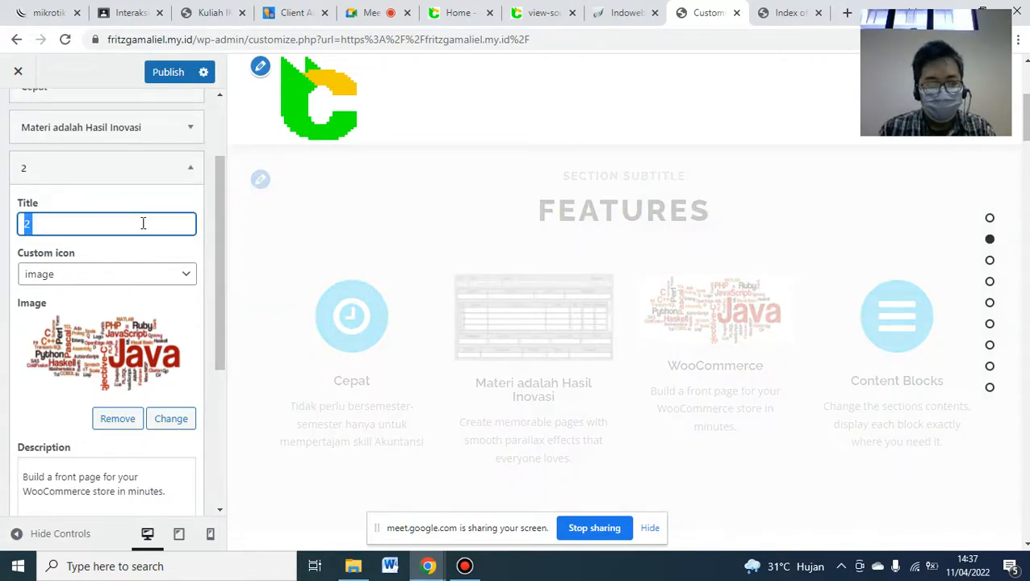
type("PSI")
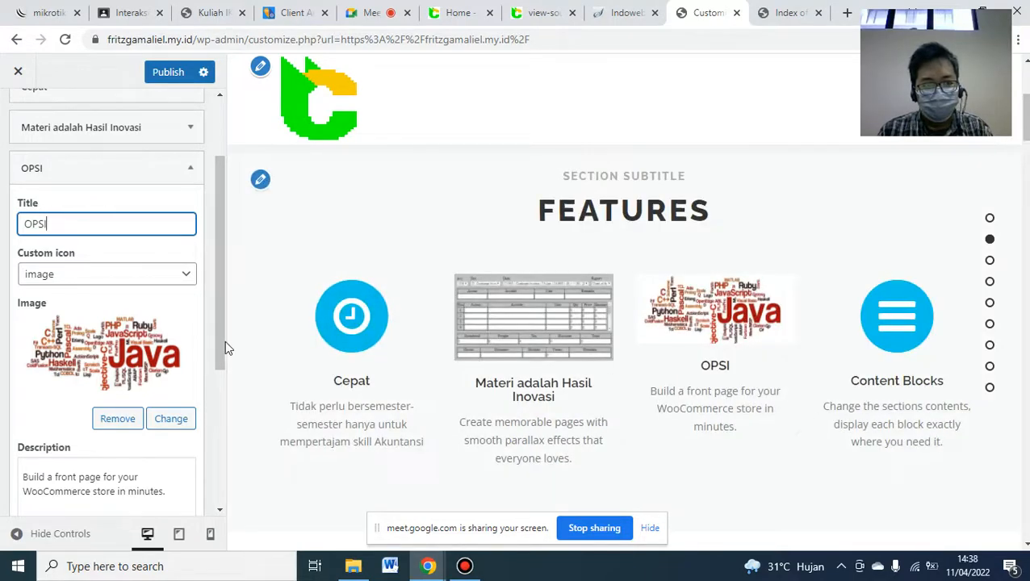
- Paste the new OPSI description over the old description text
left_click_drag(217, 341, 215, 379)
left_click(130, 423)
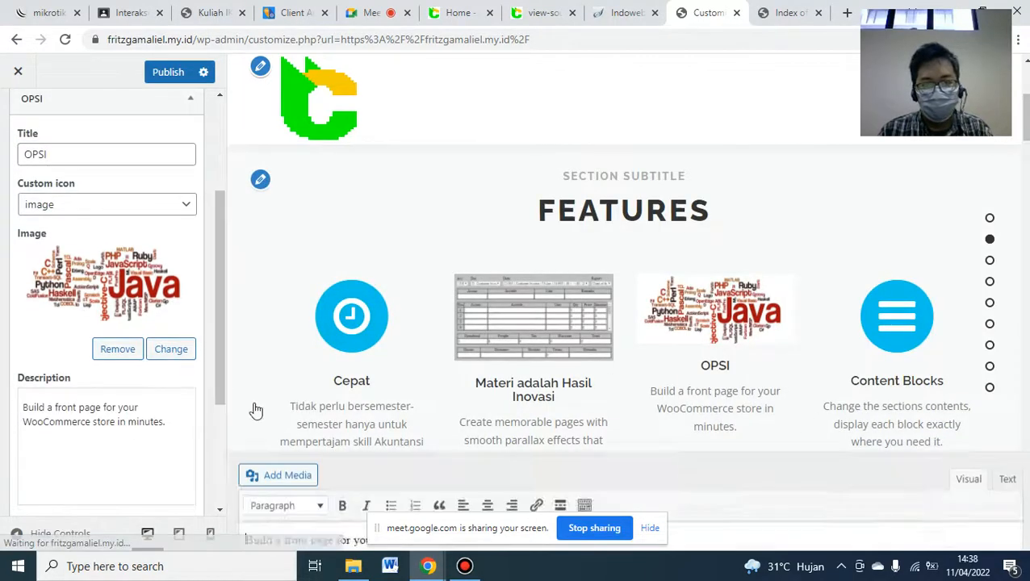
triple_click(492, 406)
key("ctrl+v")
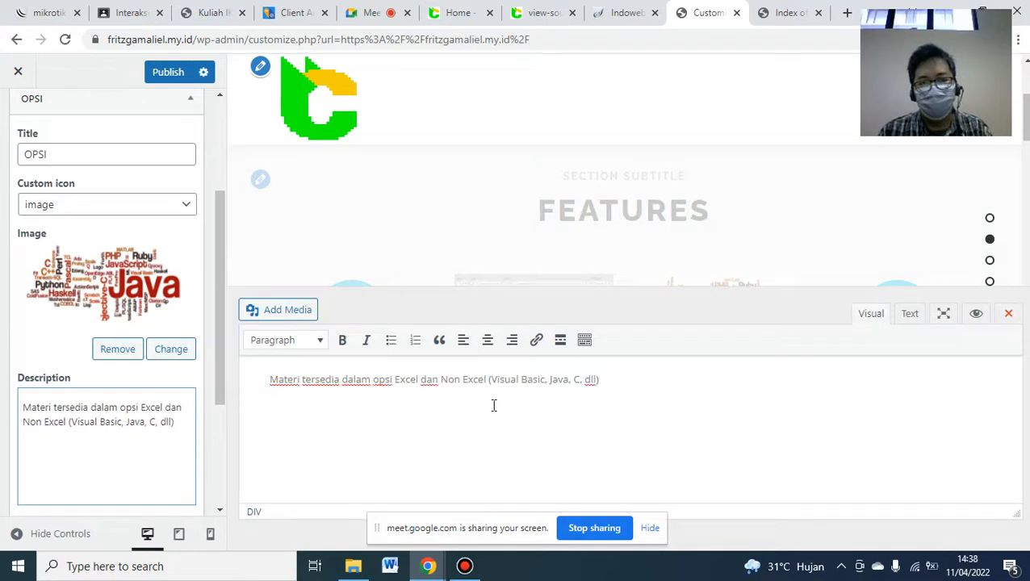
left_click(1009, 314)
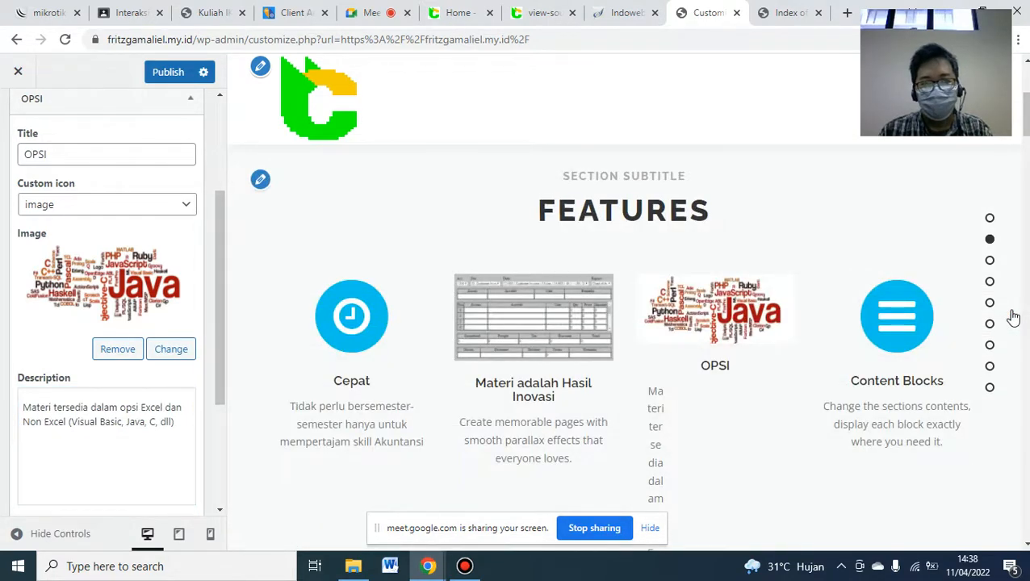
scroll(956, 157, "down", 2)
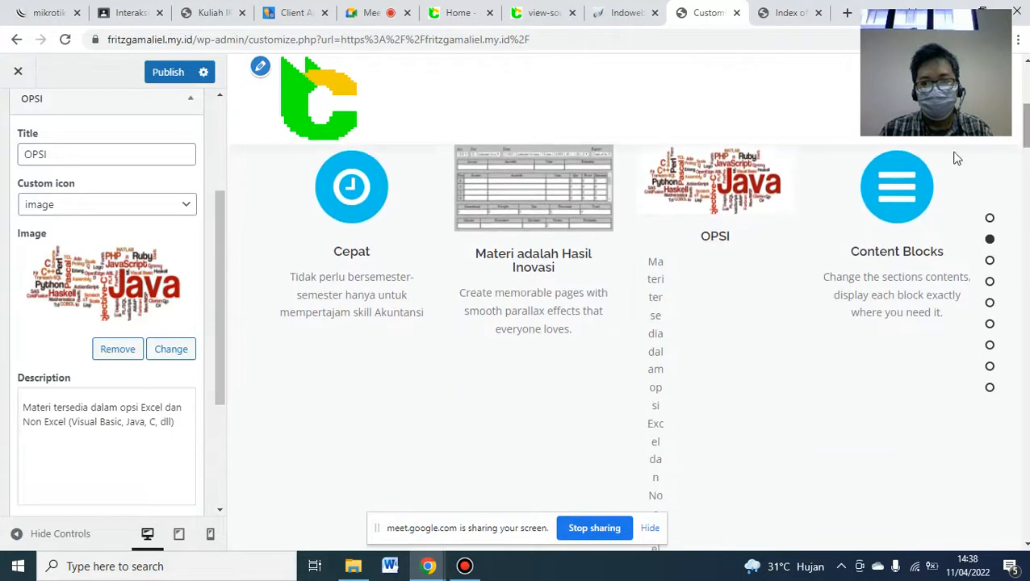
- Replace the description HTML with plain 'Materi tersedia dalam opsi Excel dan Non Excel (Visual Basic, Java, C, dll)', then collapse OPSI
left_click(115, 425)
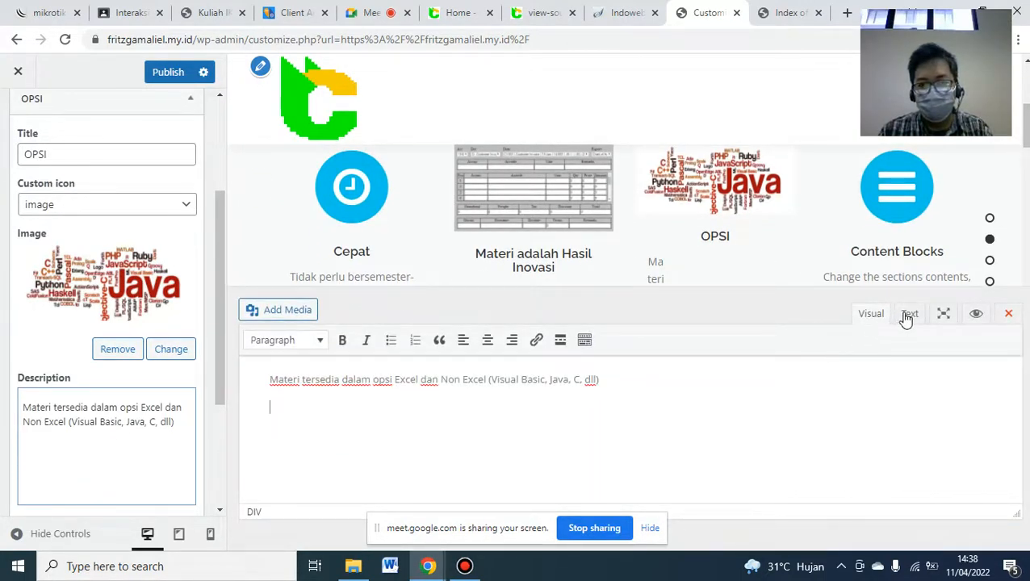
left_click(907, 316)
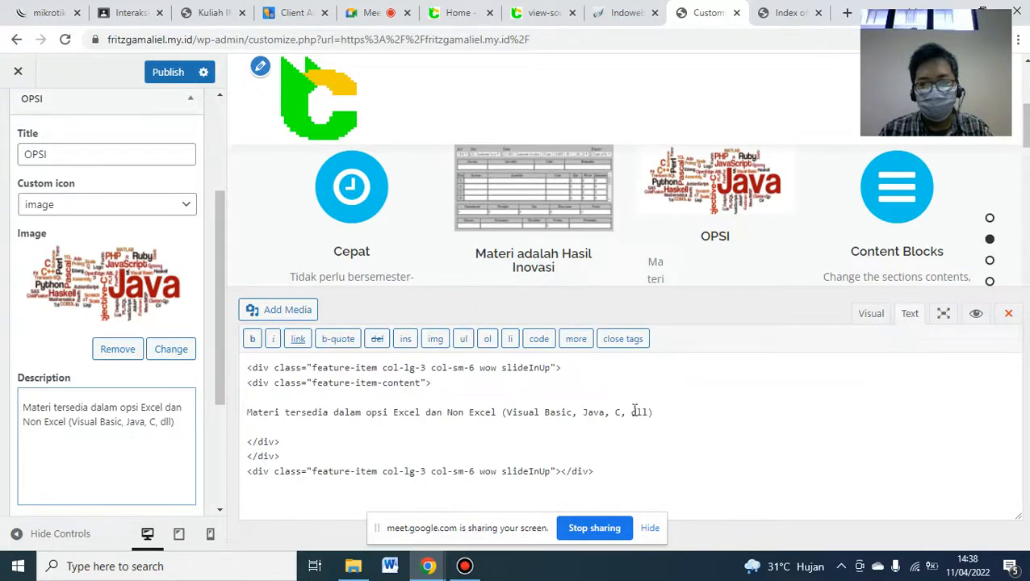
key("ctrl+a")
type("Materi tersedia dalam opsi Excel dan Non Excel (Visual Basic, Java, C, dll)")
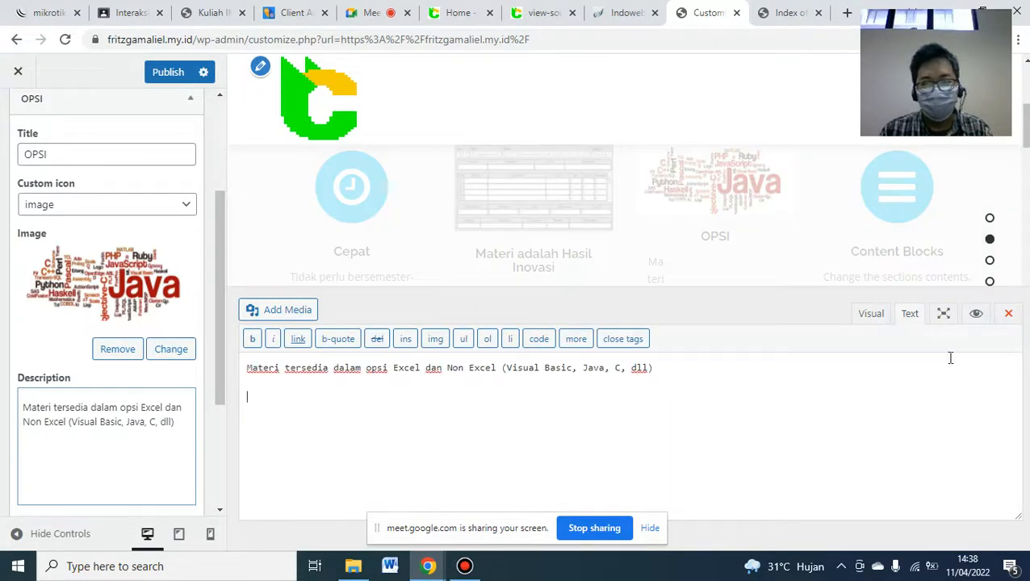
left_click(1007, 318)
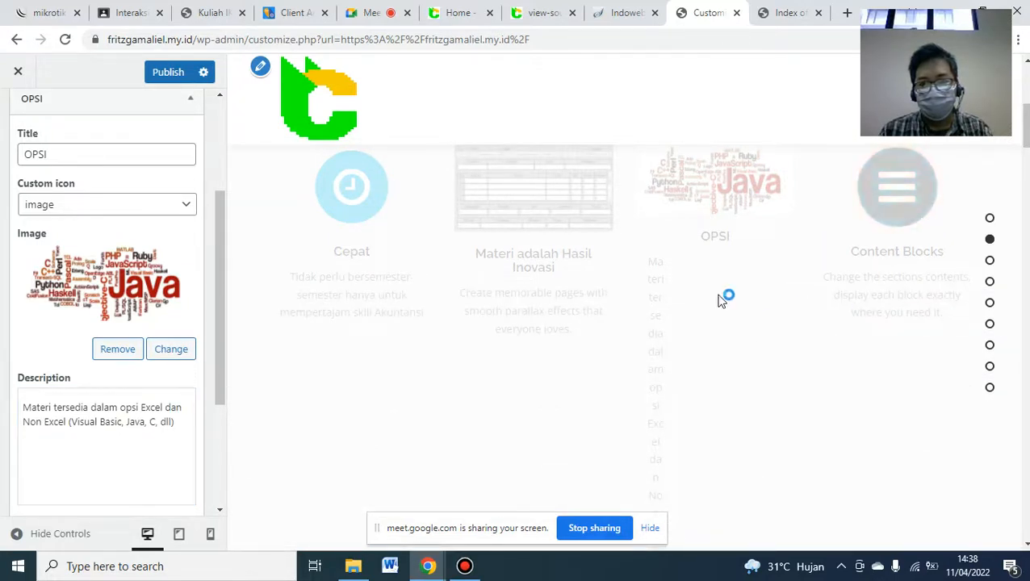
left_click_drag(1025, 125, 1025, 123)
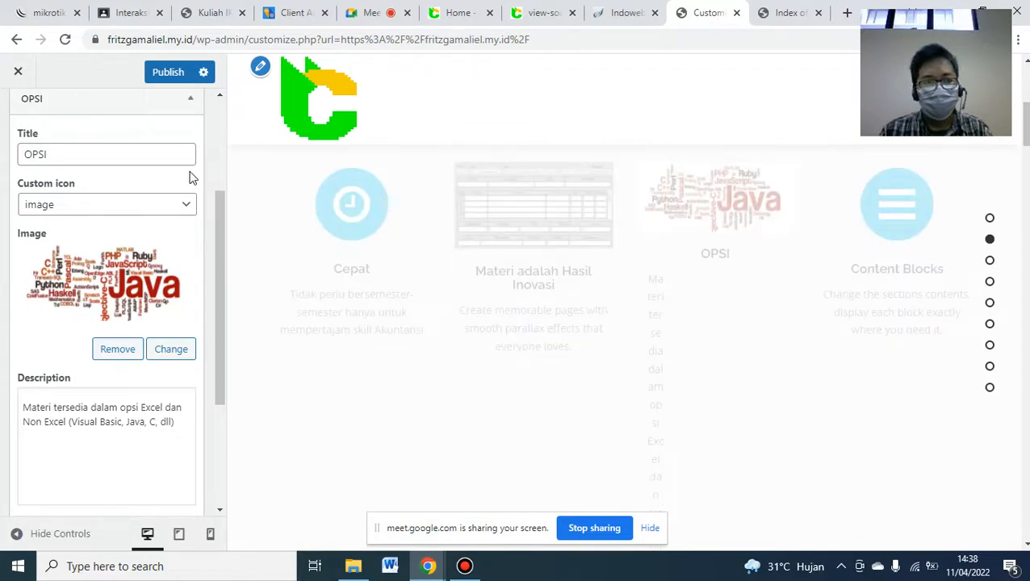
left_click(192, 109)
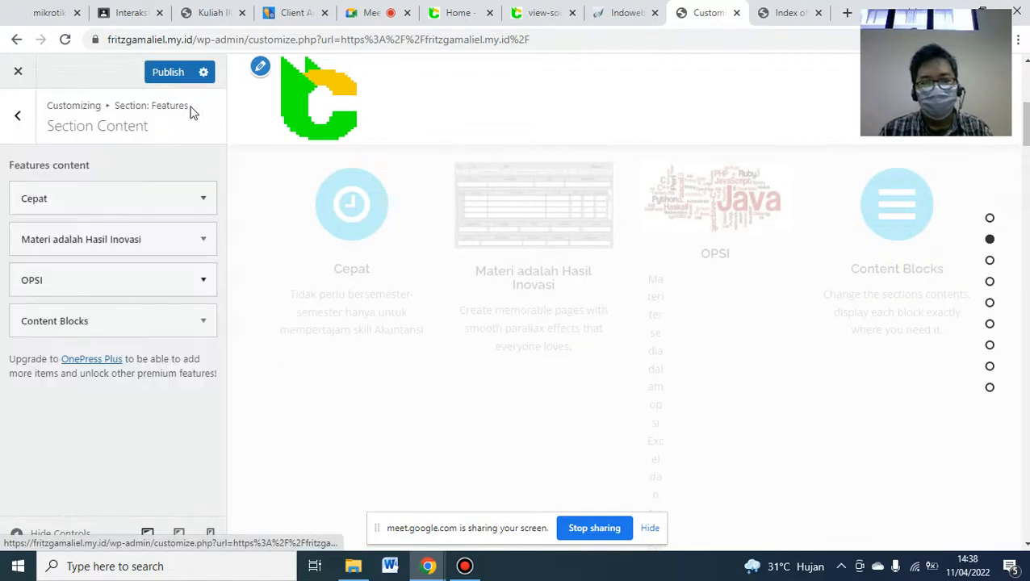
- Copy the Tim Profesional paragraph from blog.cat22.id and retitle Content Blocks to 'Tim'
left_click(203, 322)
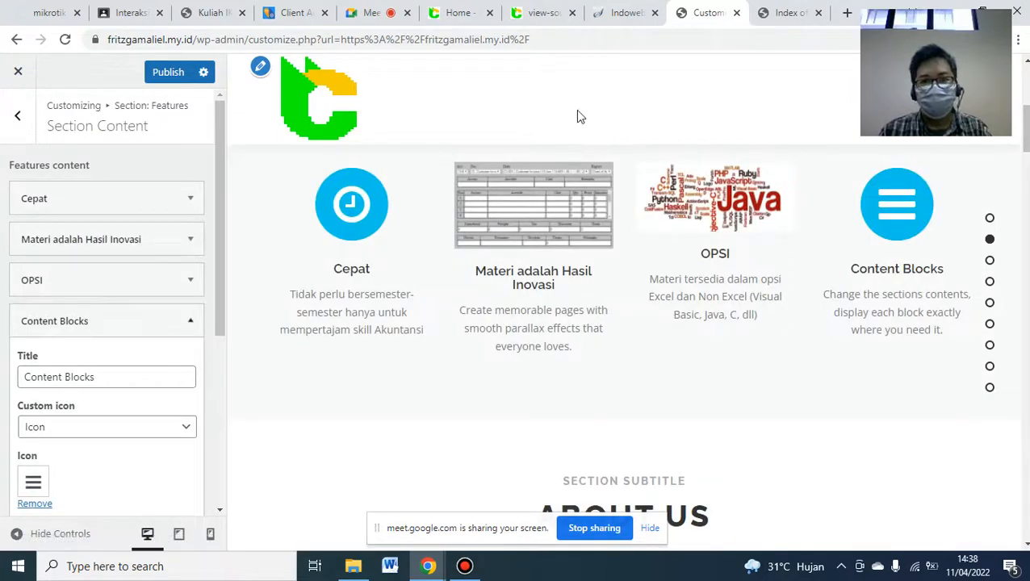
left_click(458, 12)
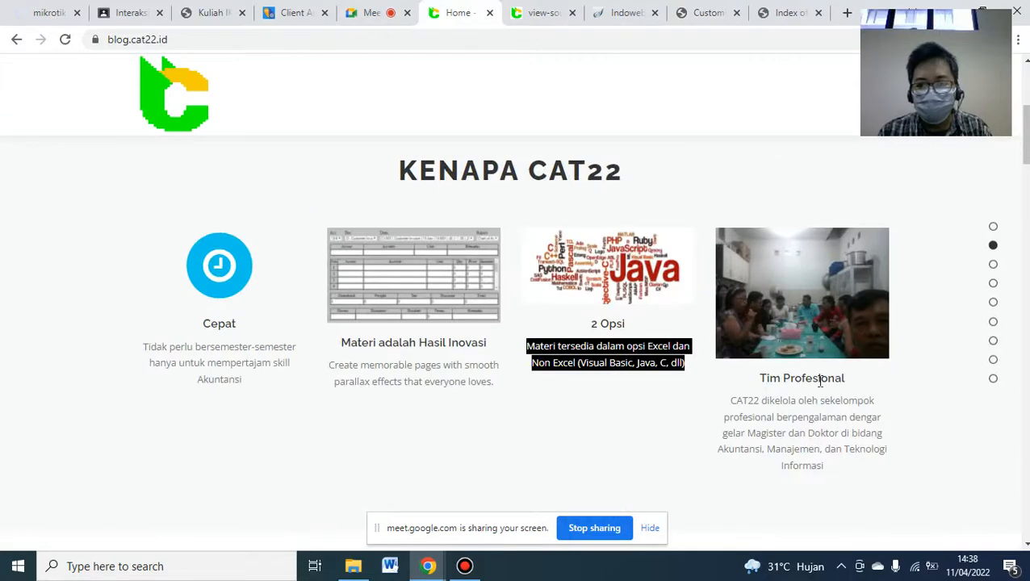
triple_click(737, 398)
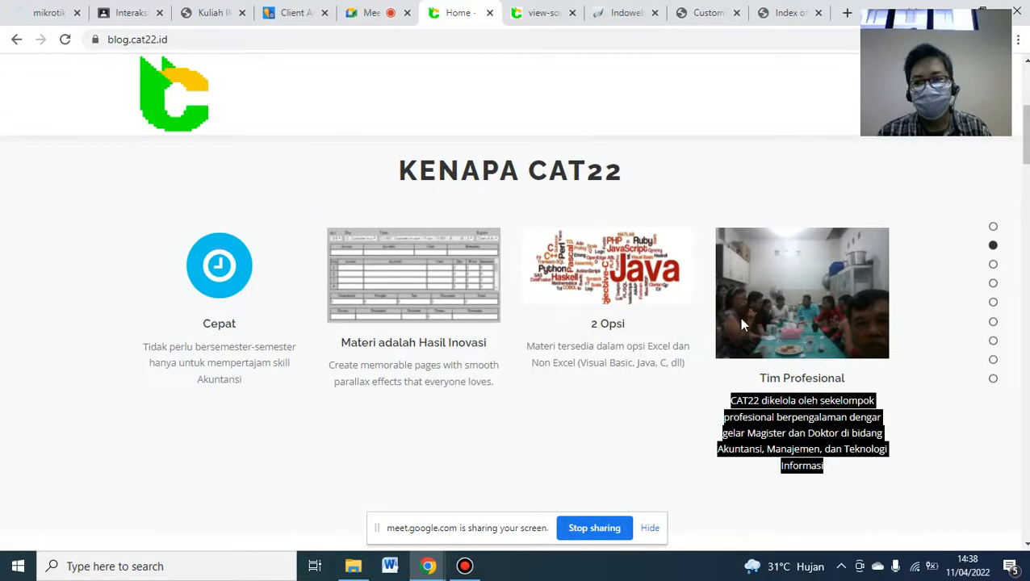
left_click(734, 7)
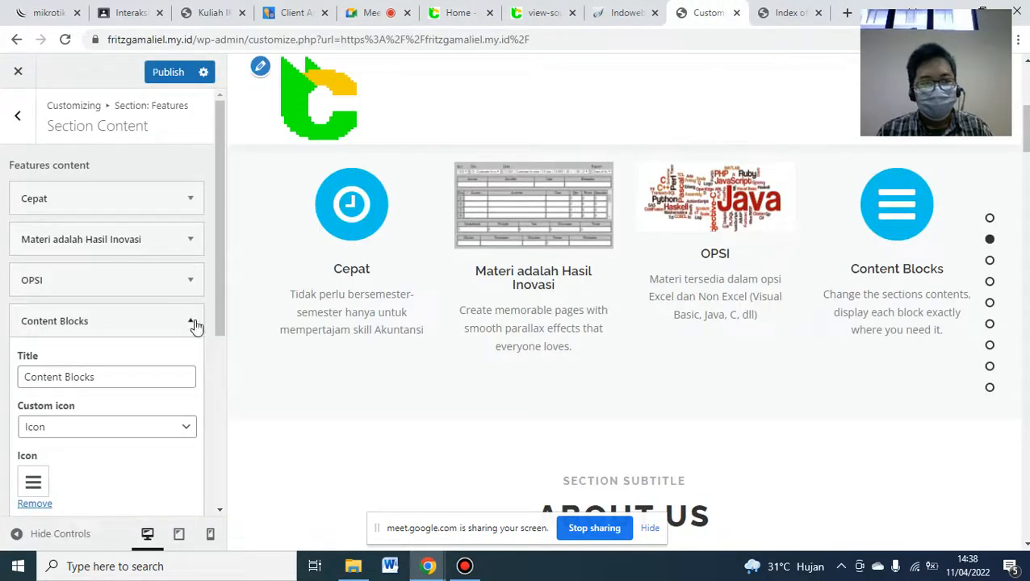
triple_click(106, 380)
type("Tim")
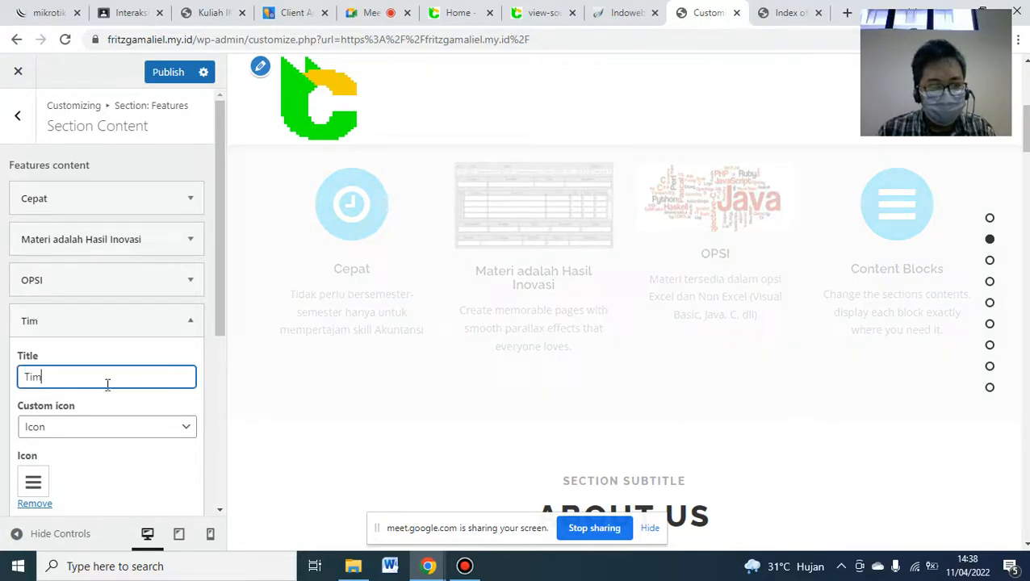
- Switch Tim's icon to an image and upload and select the TIM.jpg team photo
left_click(125, 431)
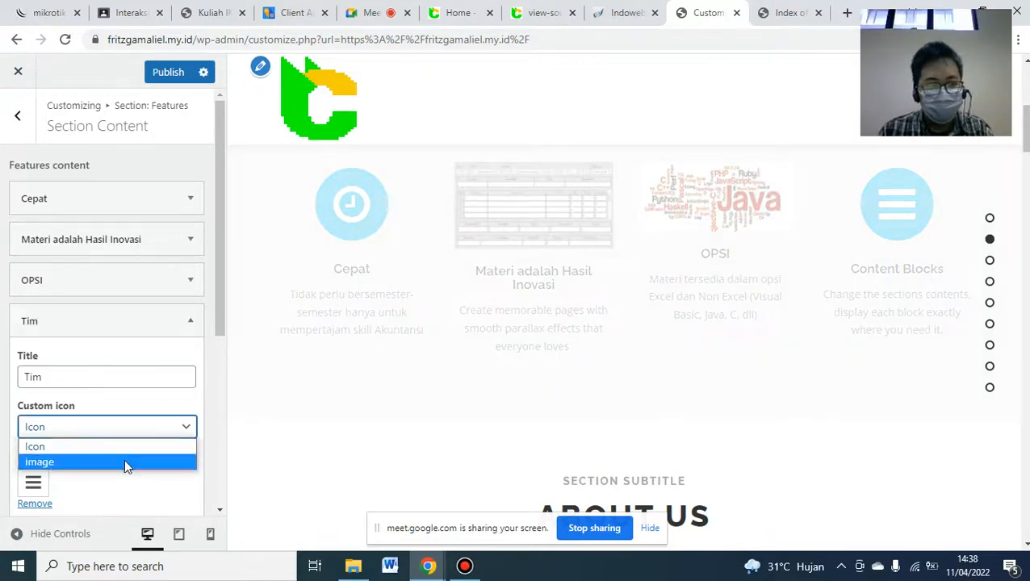
left_click(124, 458)
left_click(178, 493)
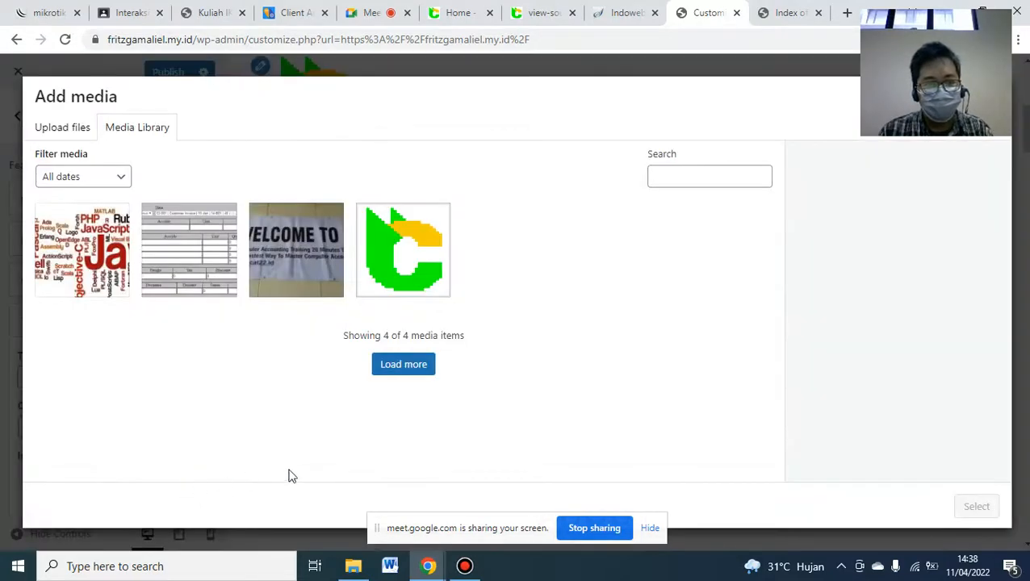
left_click(352, 565)
left_click_drag(840, 225, 431, 342)
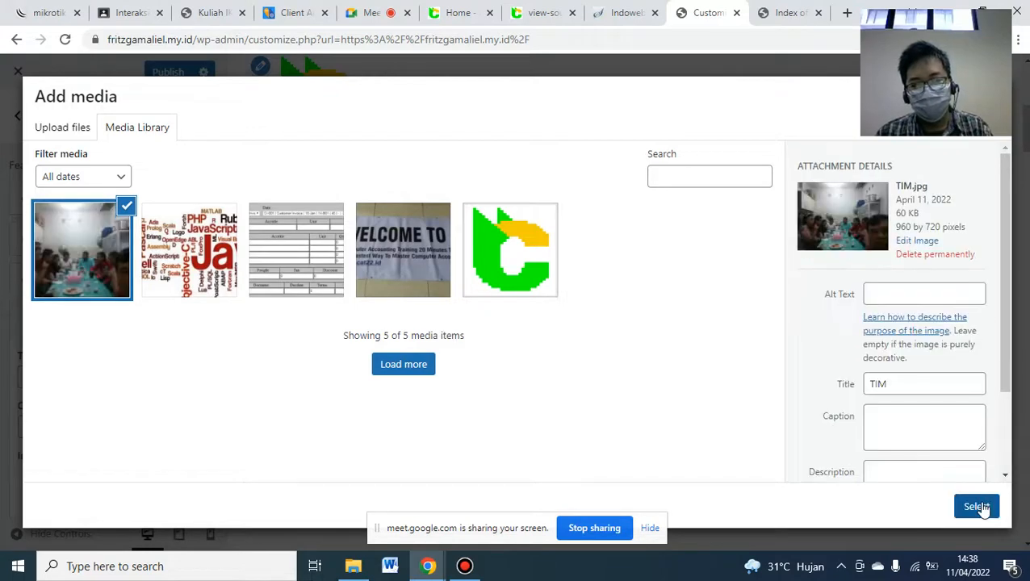
left_click(976, 506)
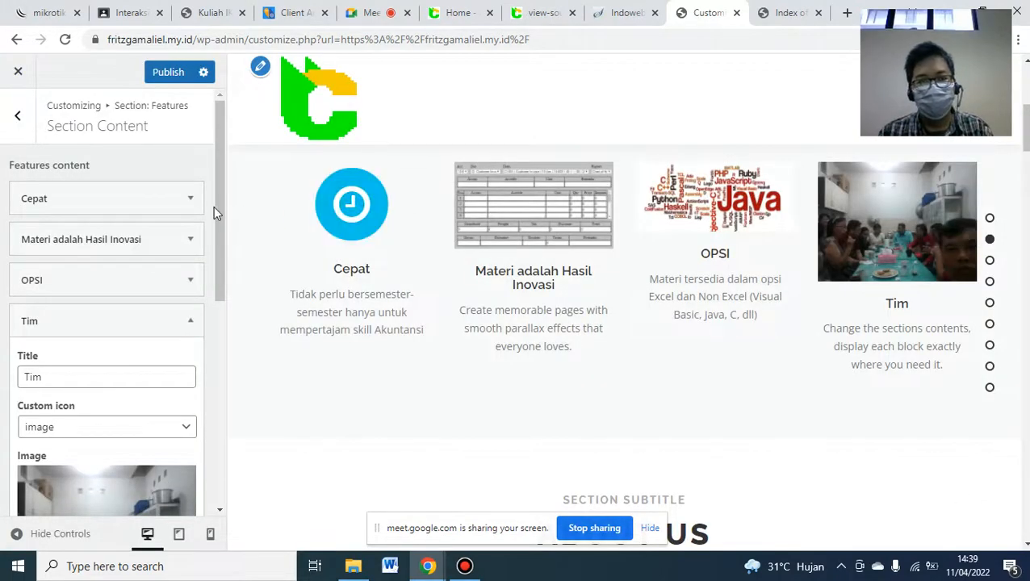
- Replace Tim's description with the CAT22 team paragraph in the Text editor
left_click_drag(225, 209, 224, 394)
left_click(152, 494)
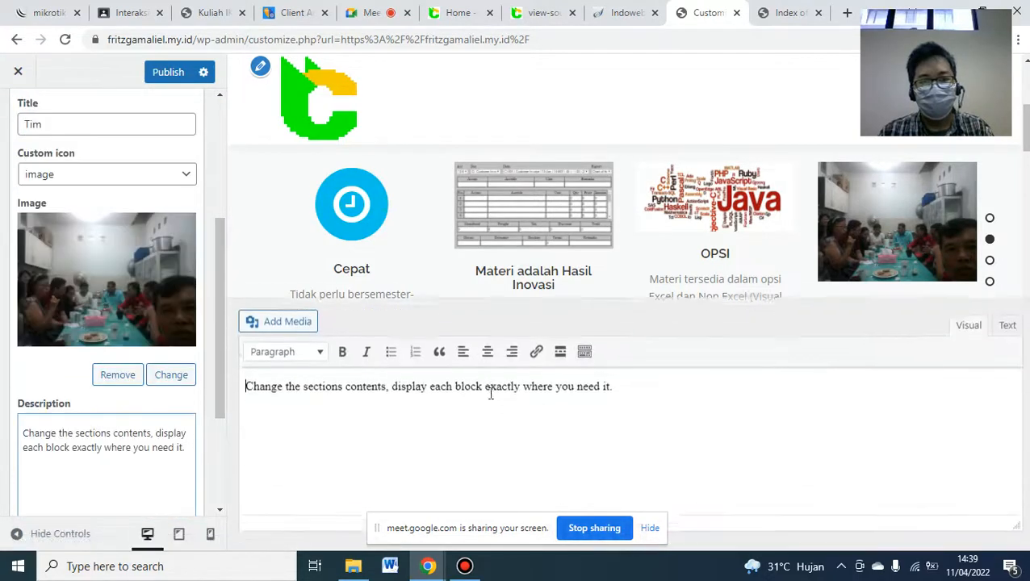
left_click(909, 314)
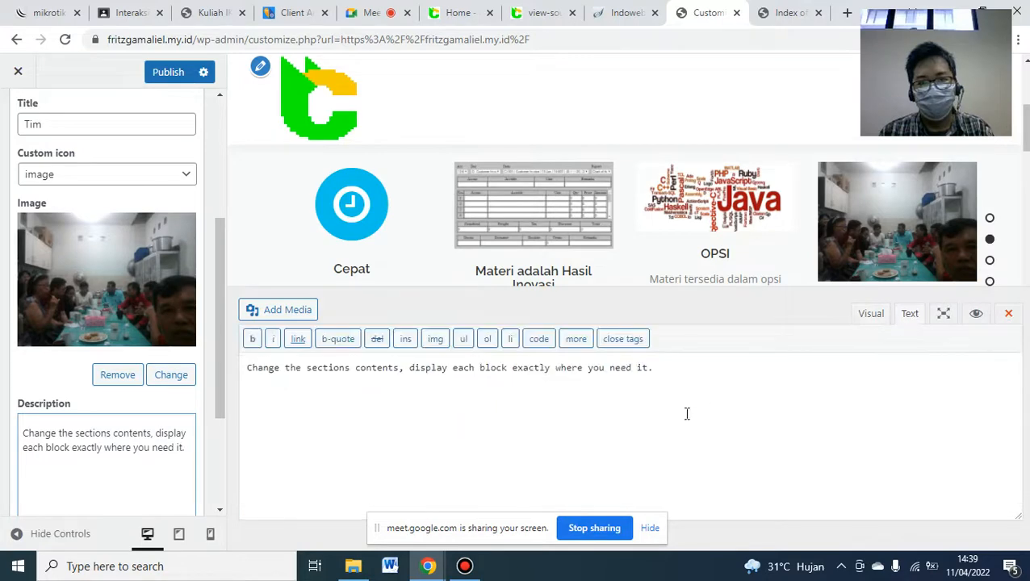
key("ctrl+a")
type("CAT22 dikelola oleh sekelompok profesional berpengalaman dengar gelar Magister dan Doktor di bidang Akuntansi, Manajemen, dan Teknologi Informasi")
left_click(1009, 313)
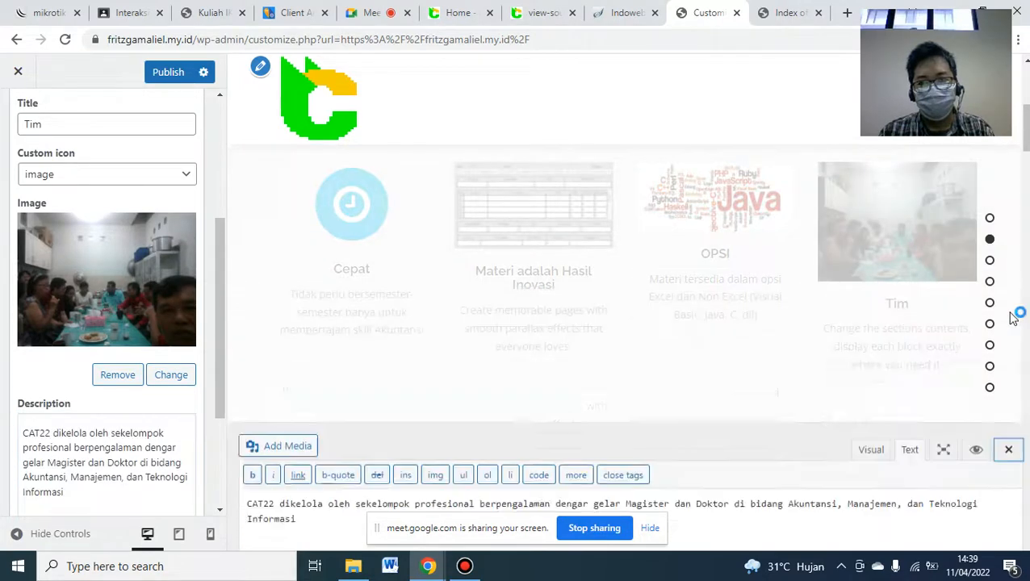
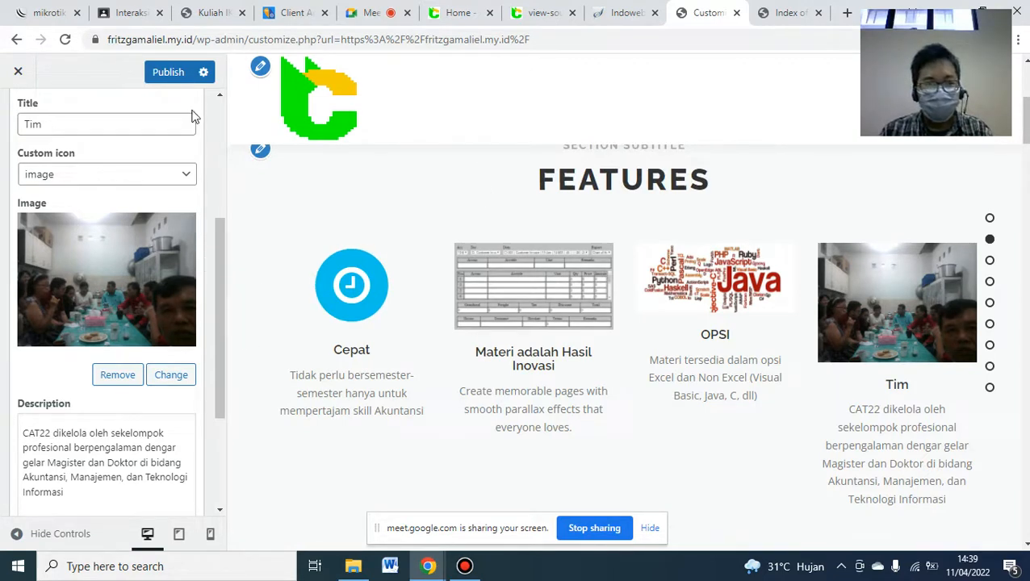
- Publish the four-item Features section, compare it with blog.cat22.id, then bring up the lecture PDF
left_click(168, 75)
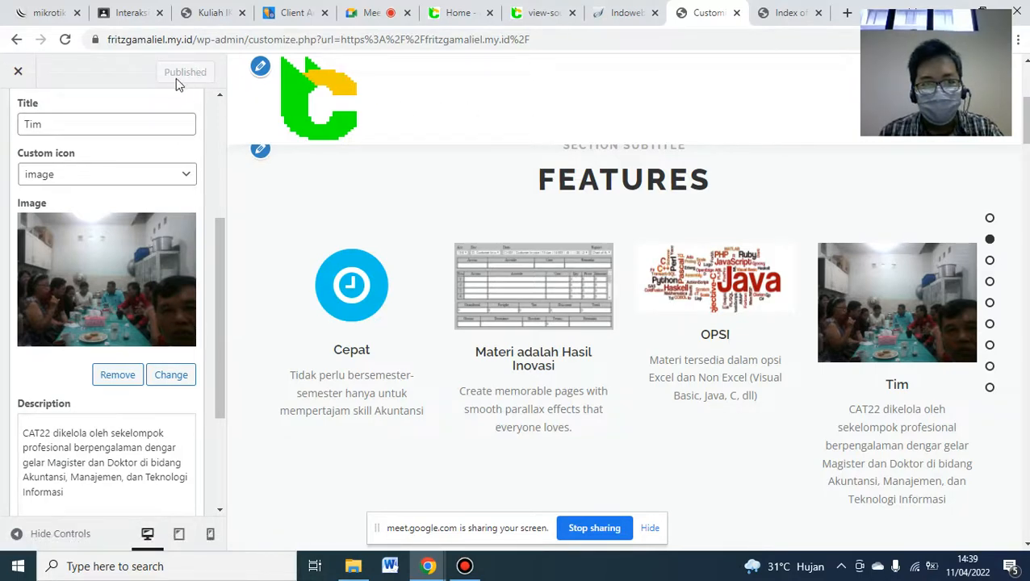
left_click(458, 10)
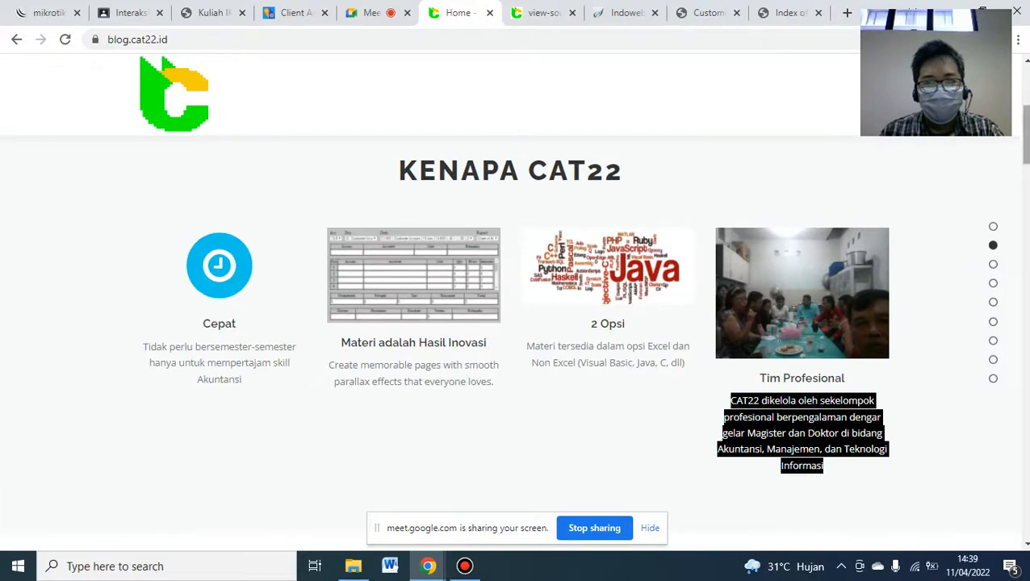
left_click(693, 183)
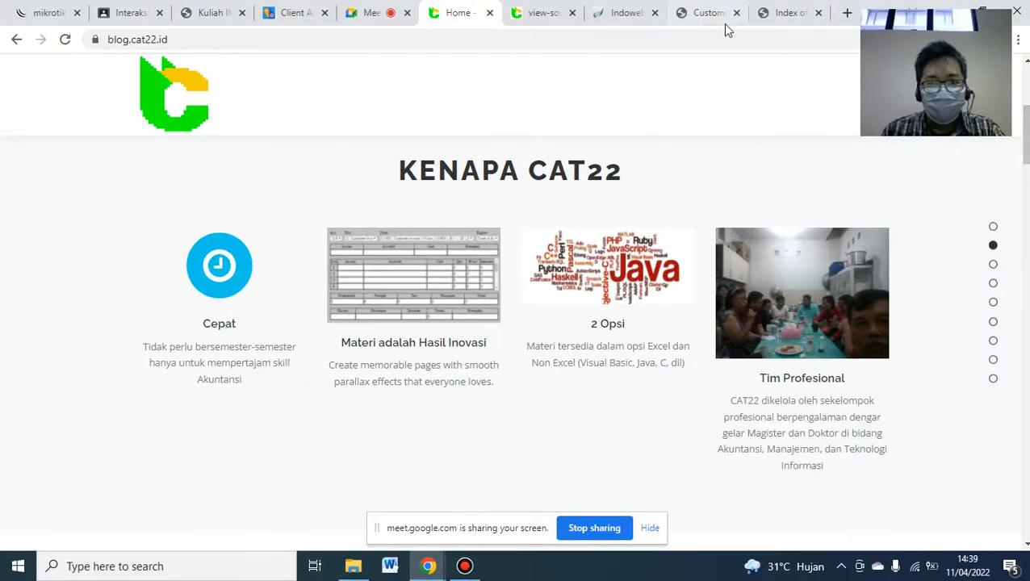
left_click(704, 8)
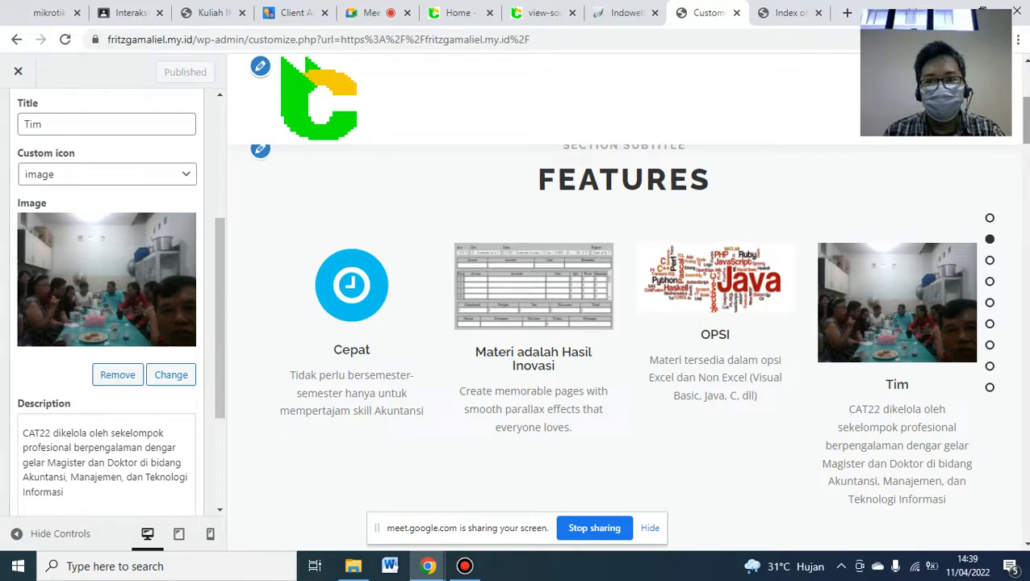
left_click(211, 12)
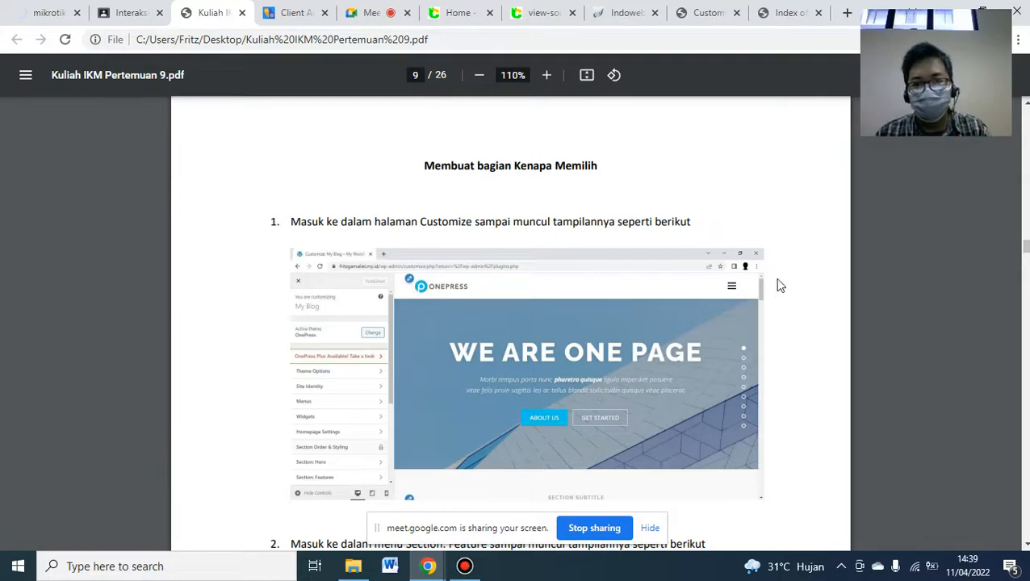
- Read the lecture PDF ahead to page 11 'Membuat bagian Tentang', then return to blog.cat22.id
scroll(510, 322, "down", 5)
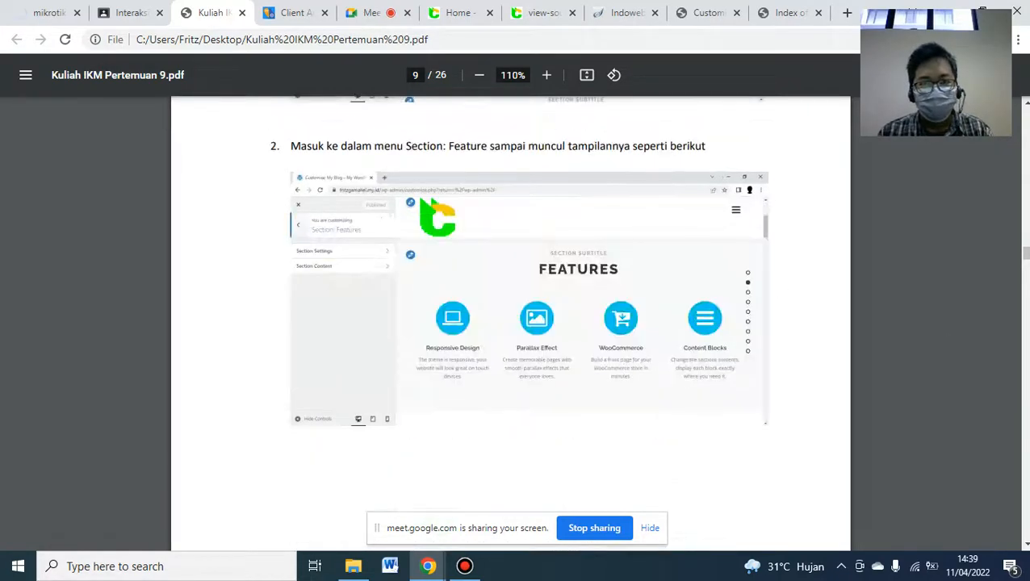
scroll(510, 323, "down", 5)
scroll(510, 322, "down", 5)
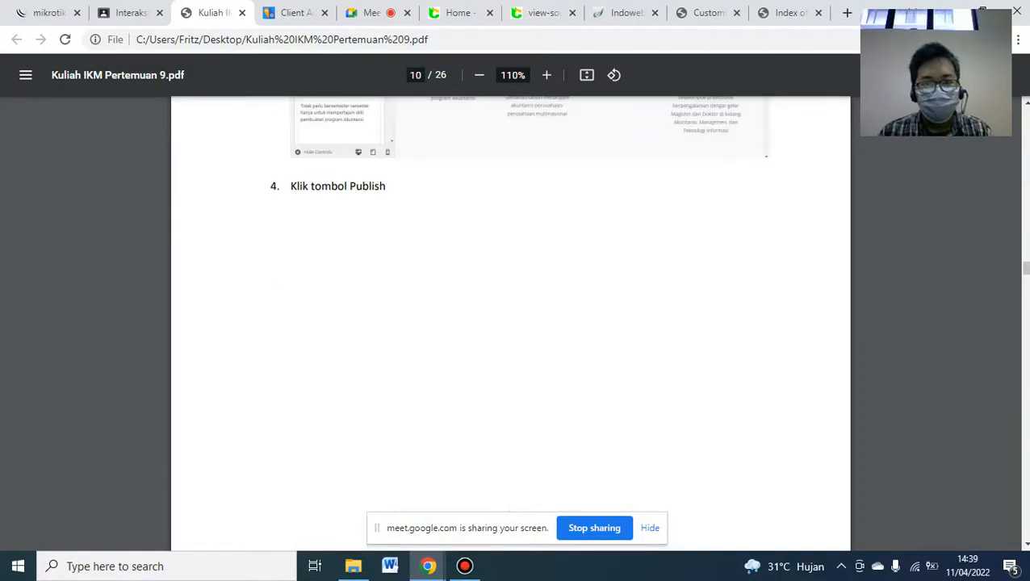
scroll(510, 323, "down", 5)
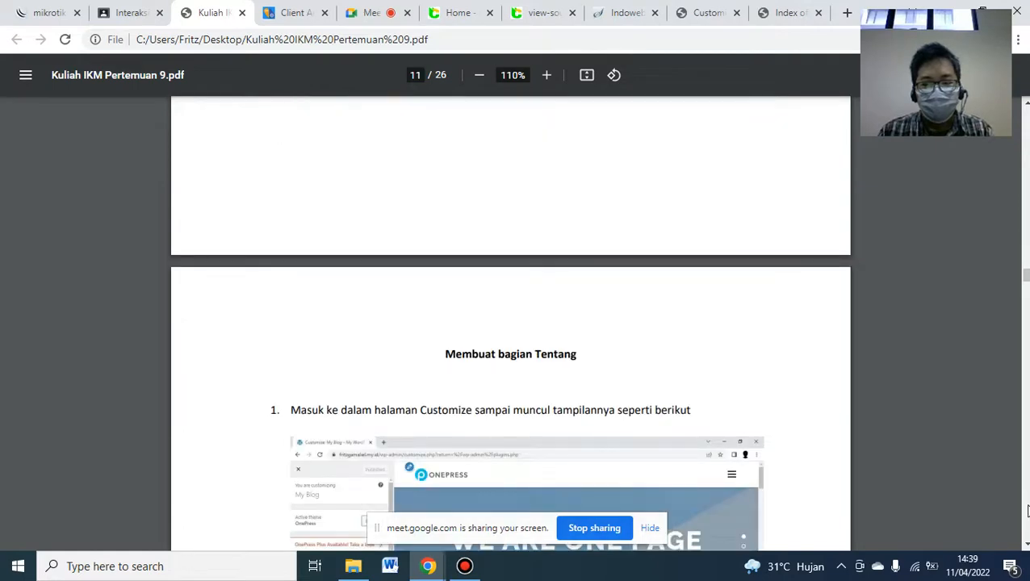
scroll(510, 322, "down", 3)
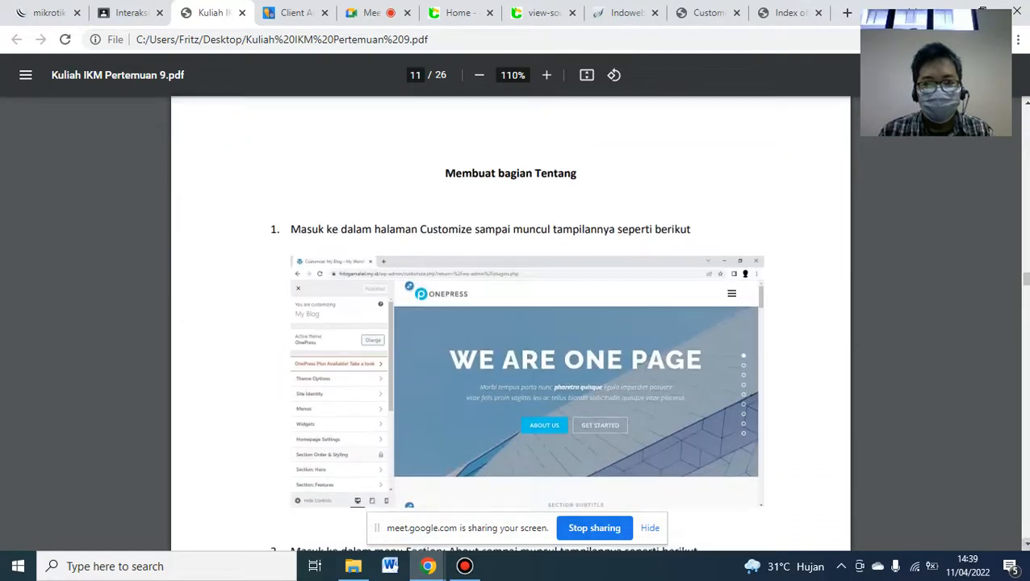
left_click(458, 13)
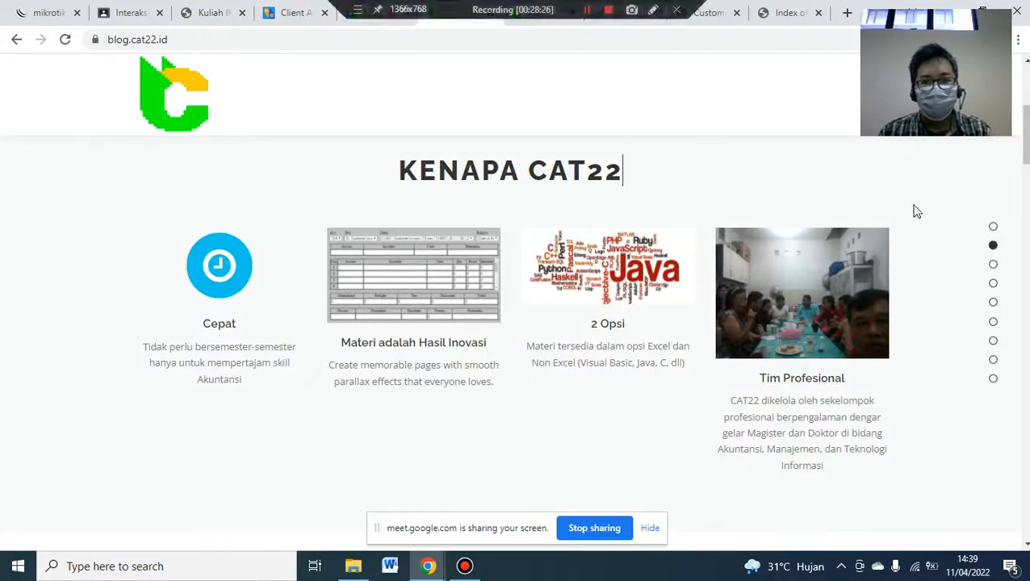
- Scroll blog.cat22.id to TENTANG CAT22 and the Customizer preview to its default ABOUT US section
scroll(1022, 532, "down", 2)
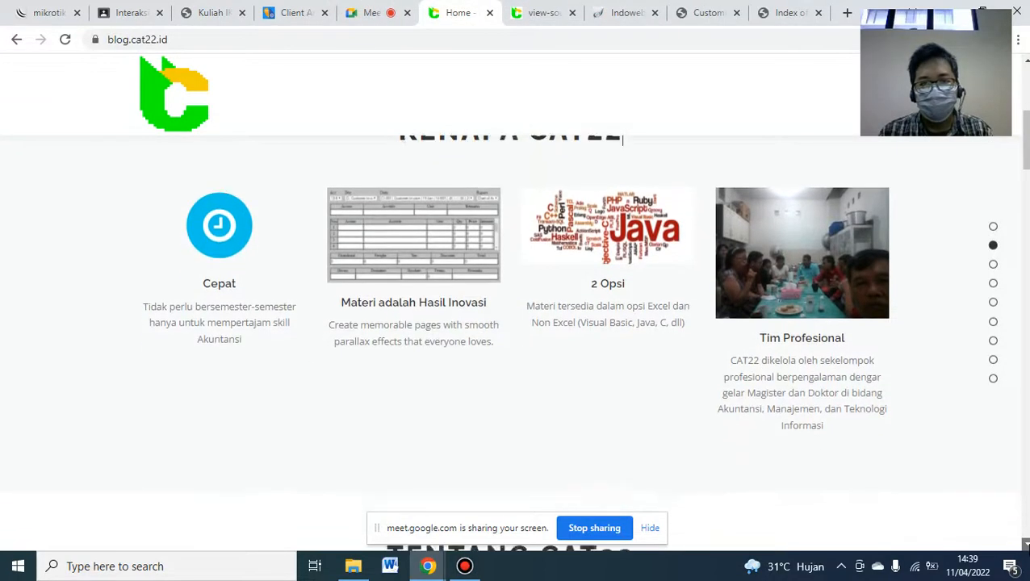
scroll(517, 338, "down", 2)
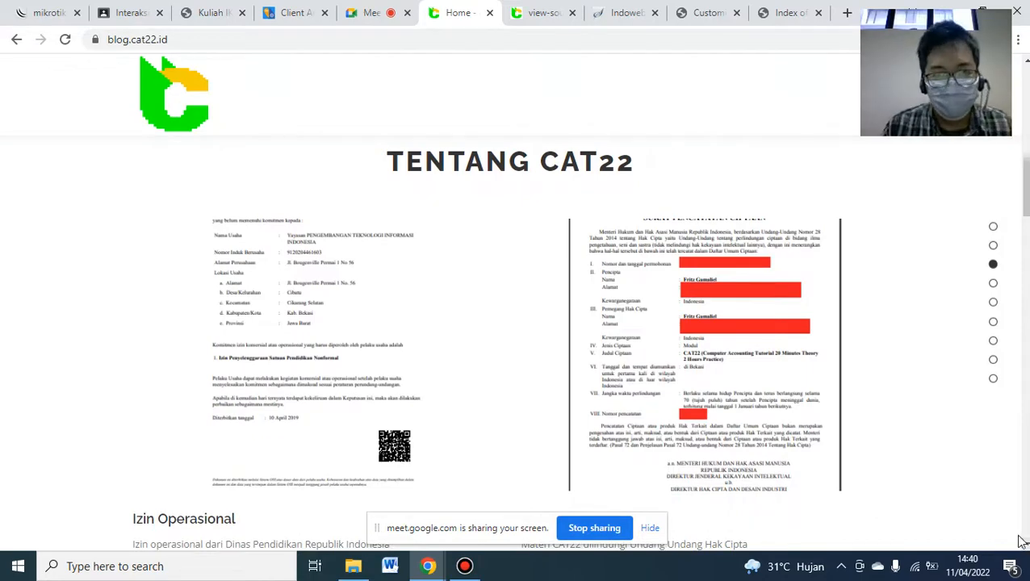
left_click(706, 9)
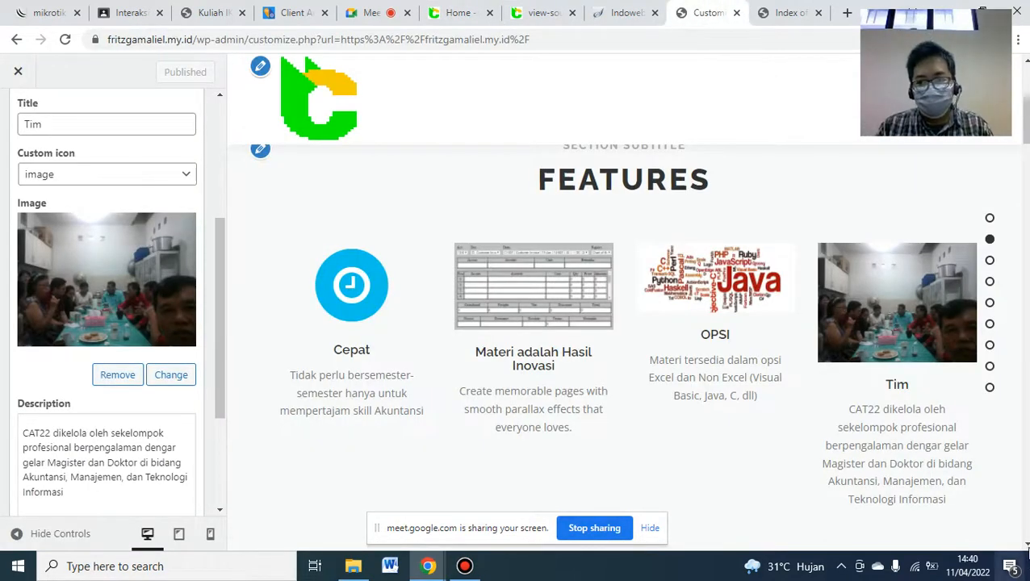
left_click(1026, 543)
left_click(1027, 544)
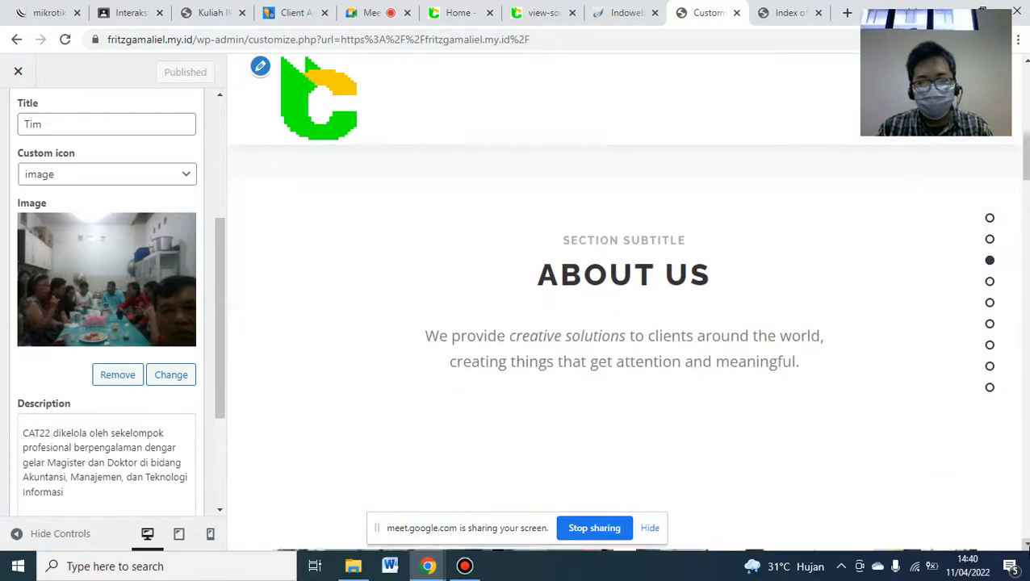
left_click(1026, 544)
left_click(1026, 543)
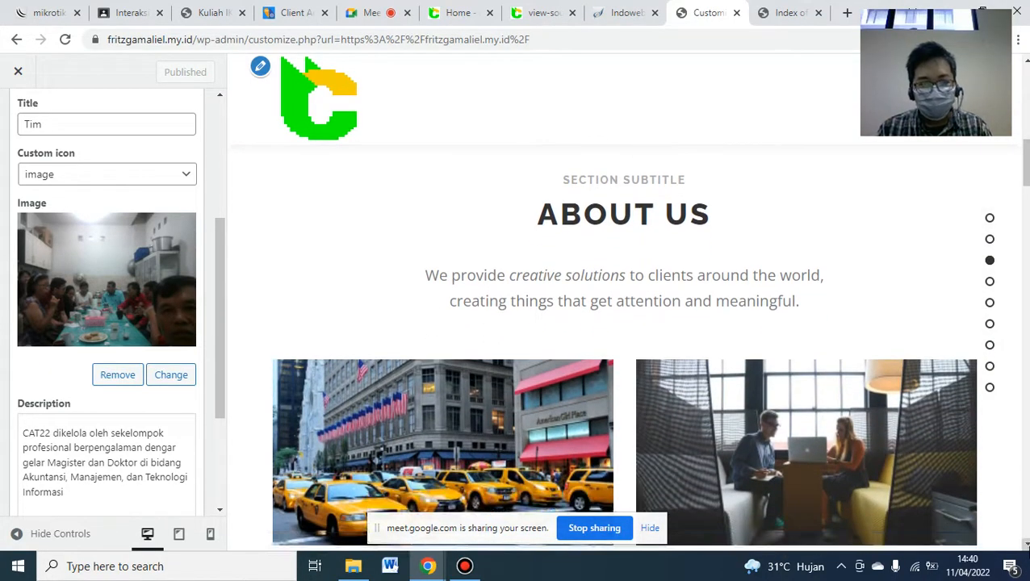
left_click(1026, 545)
left_click(1026, 545)
left_click(1026, 545)
left_click(1026, 545)
left_click(1026, 545)
left_click(1026, 544)
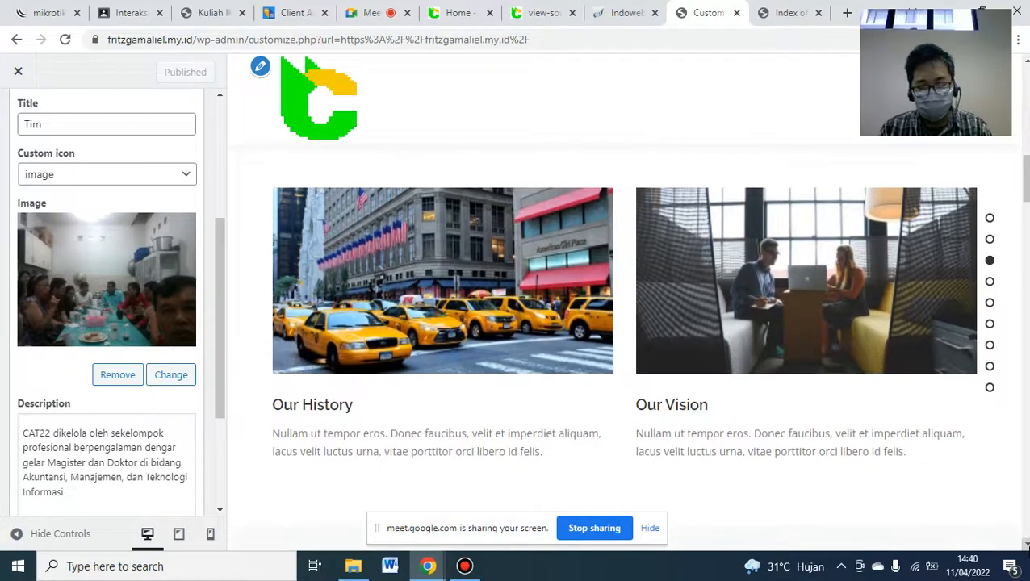
left_click(1026, 63)
left_click(1027, 63)
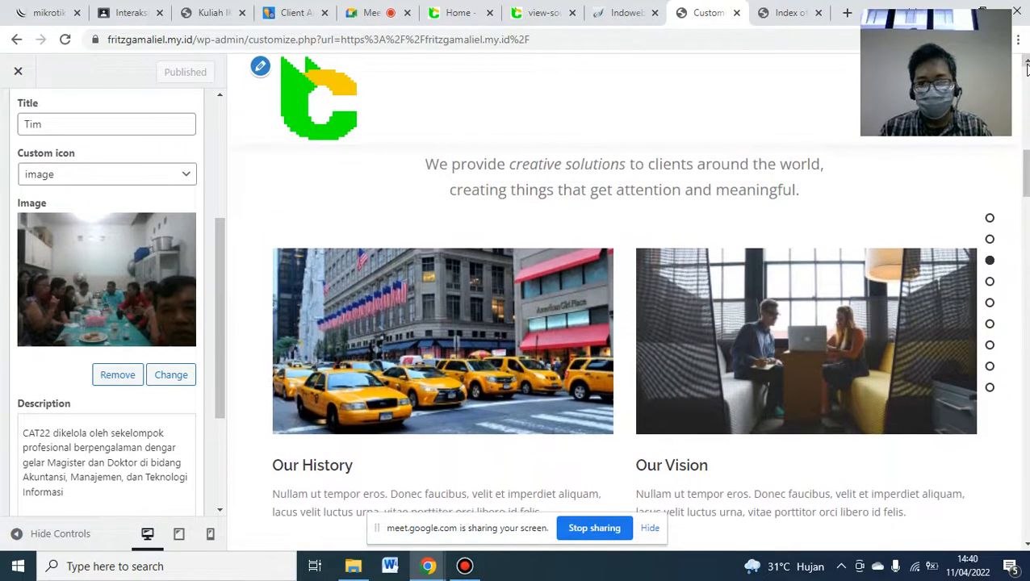
left_click(1026, 63)
left_click(1026, 63)
left_click(1026, 63)
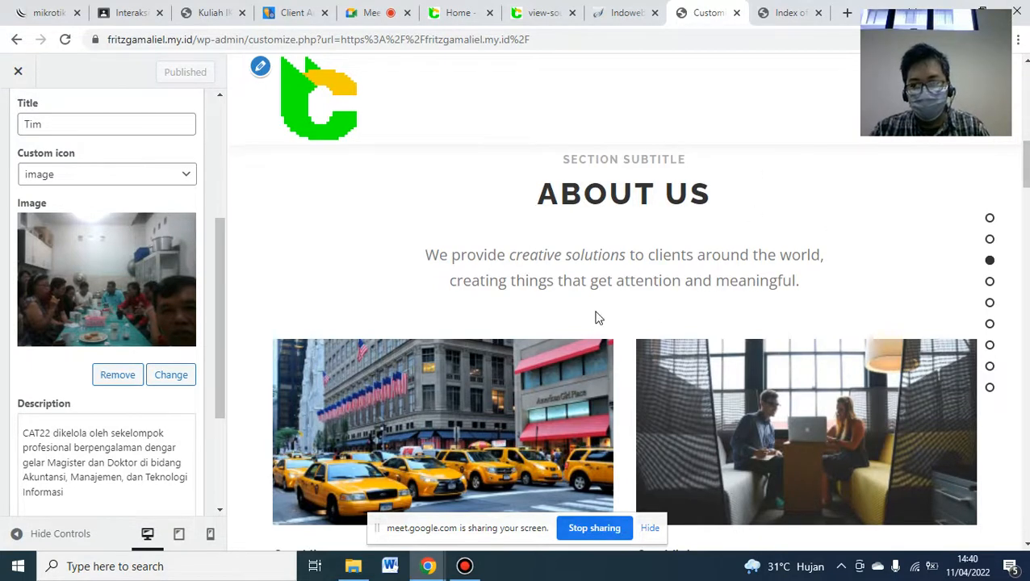
- Recheck TENTANG CAT22 on blog.cat22.id, then return to the Customizer
left_click(446, 24)
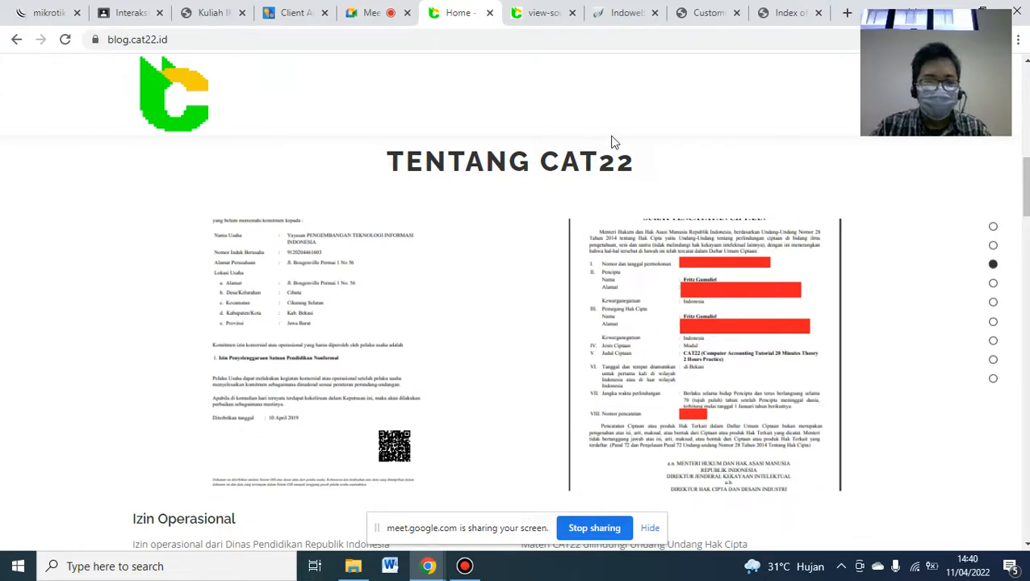
left_click(699, 18)
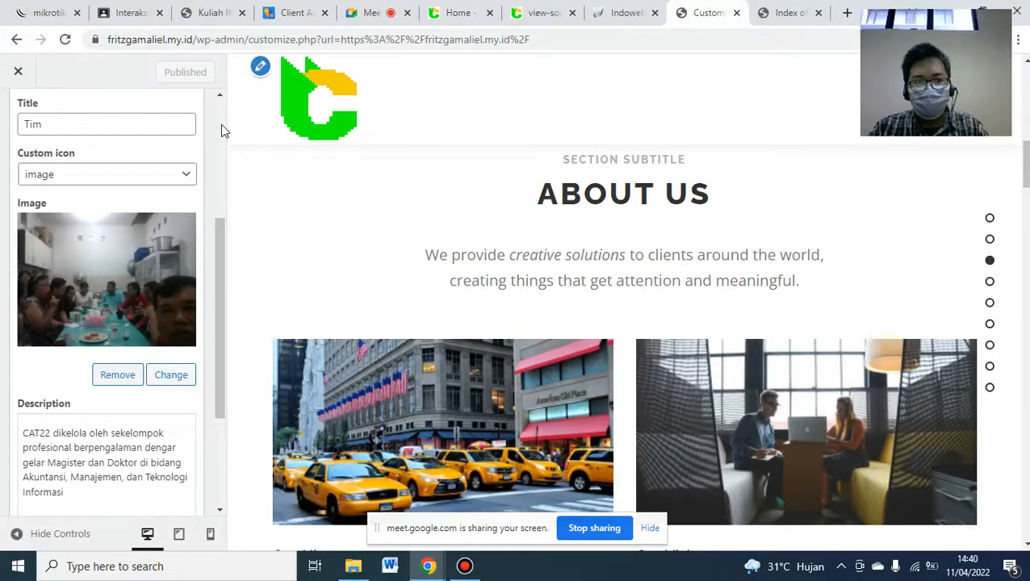
scroll(220, 125, "up", 5)
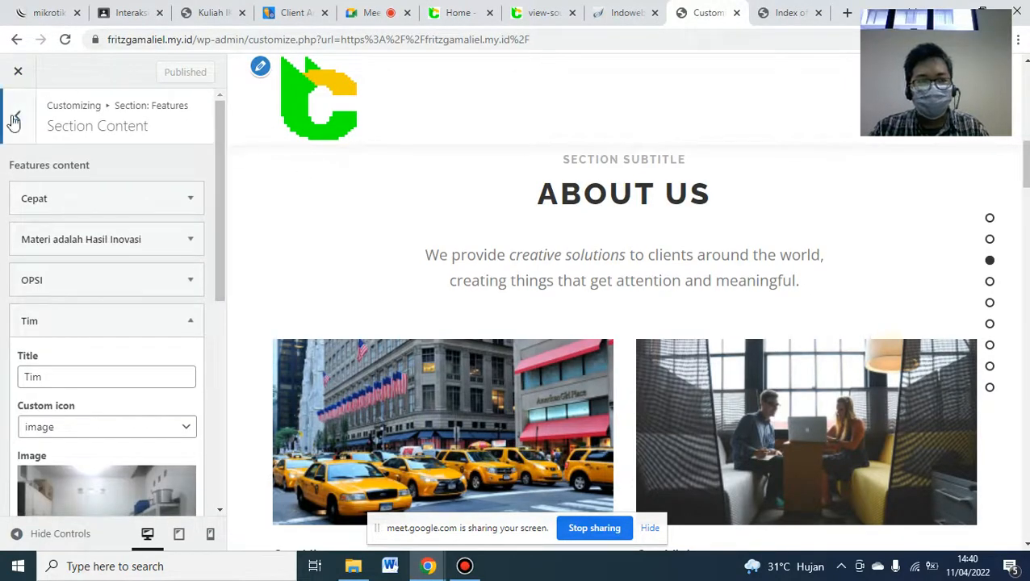
- Go back to the homepage section list and open the About section's content items
left_click(14, 121)
left_click(14, 120)
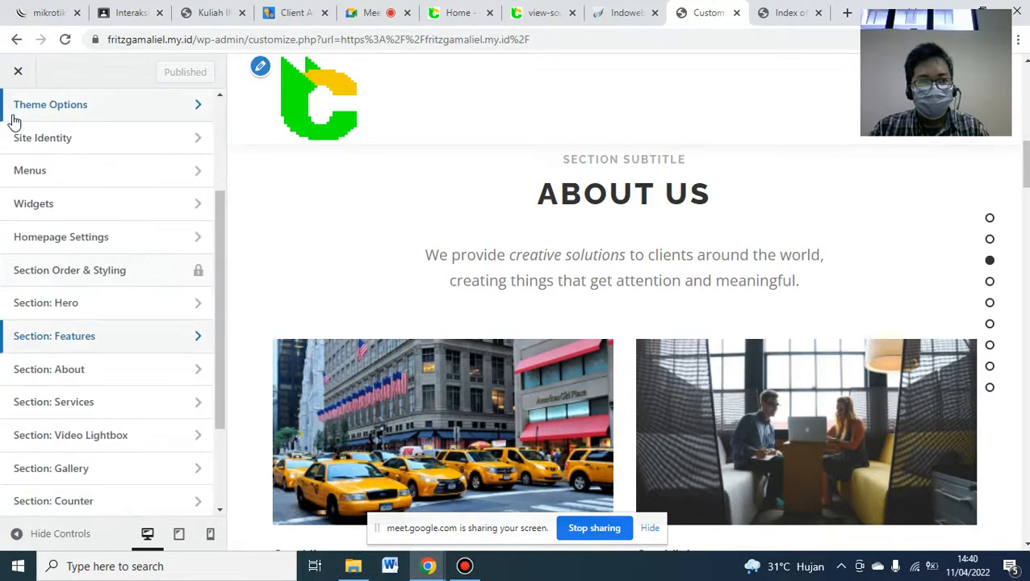
left_click(70, 373)
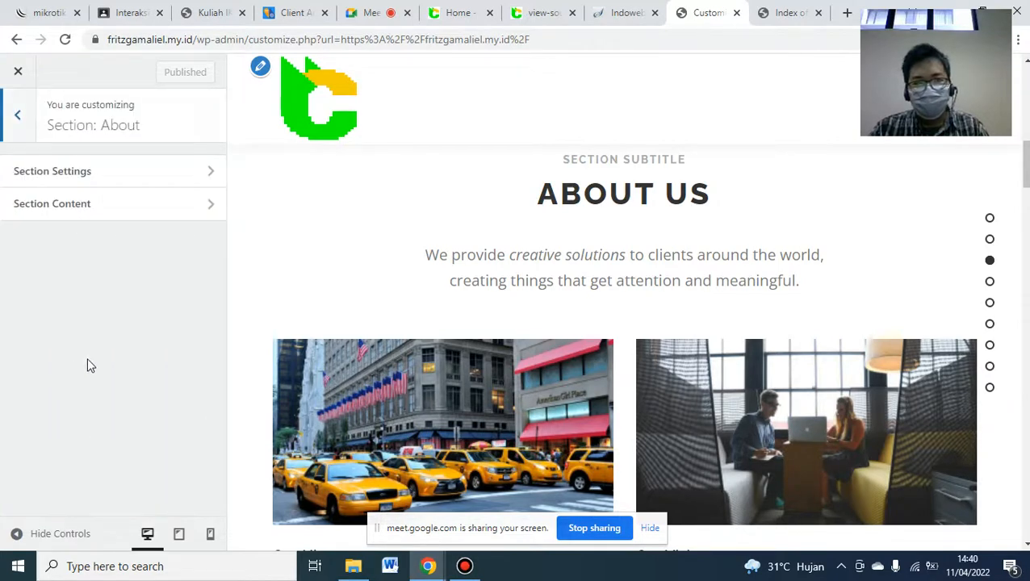
left_click(121, 211)
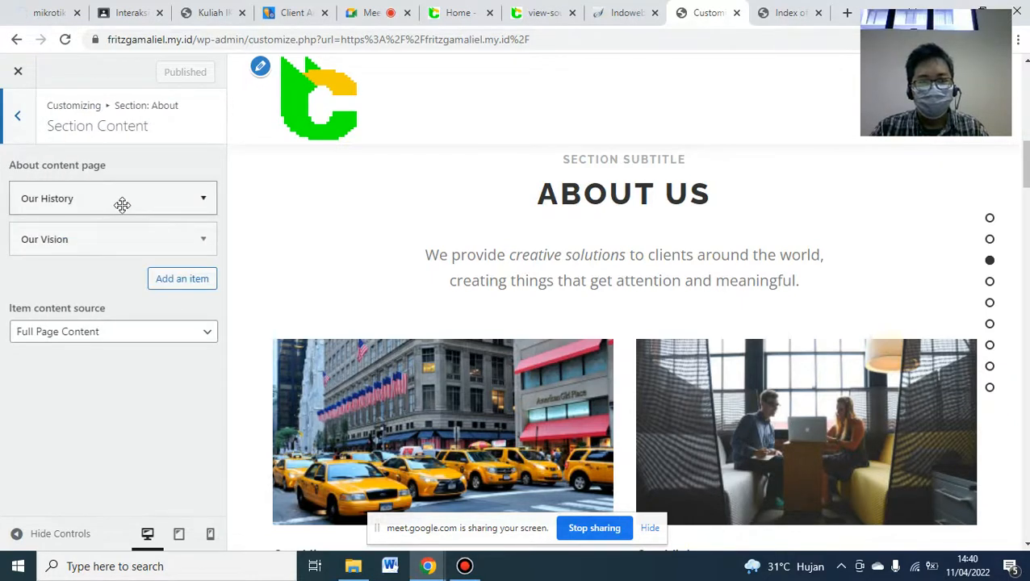
scroll(1021, 165, "down", 1)
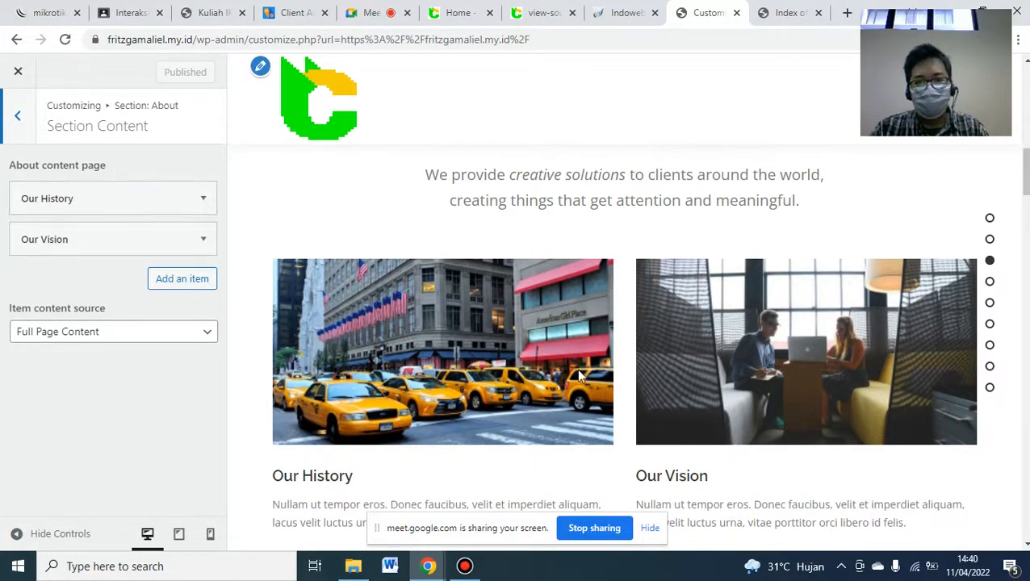
- Expand Our History and Our Vision, keeping each linked to its same-named page
left_click(198, 207)
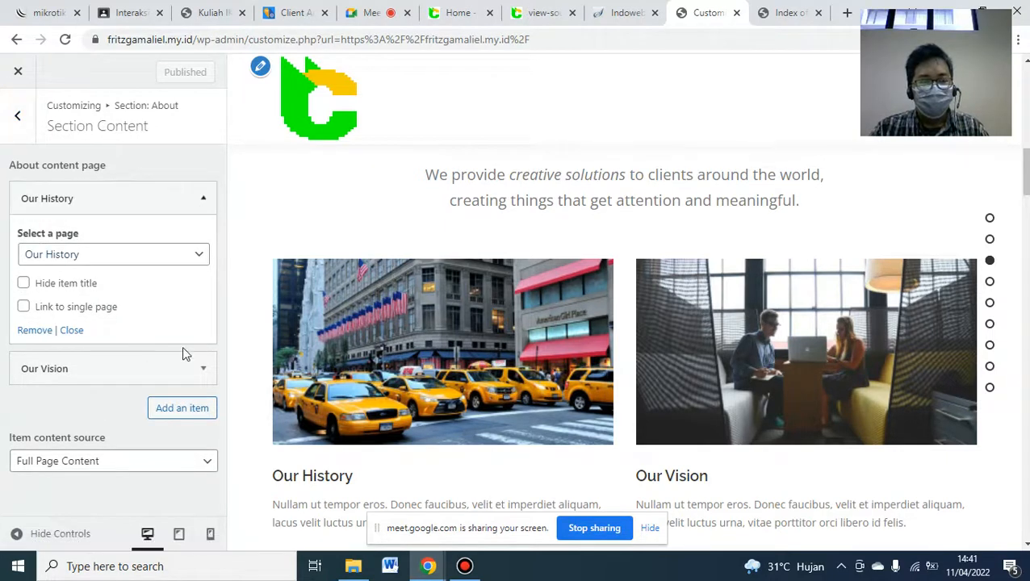
left_click(205, 370)
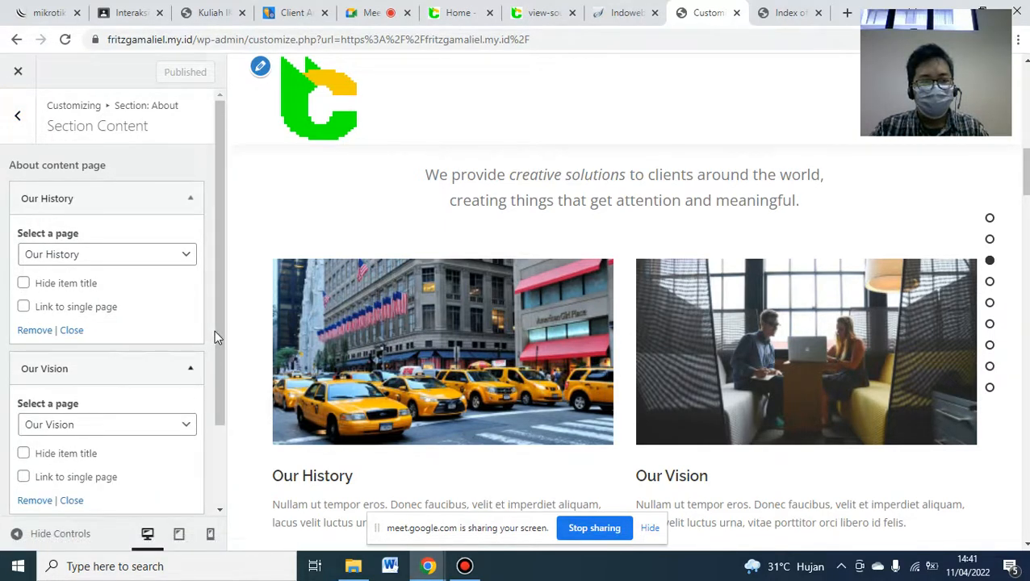
scroll(214, 330, "down", 1)
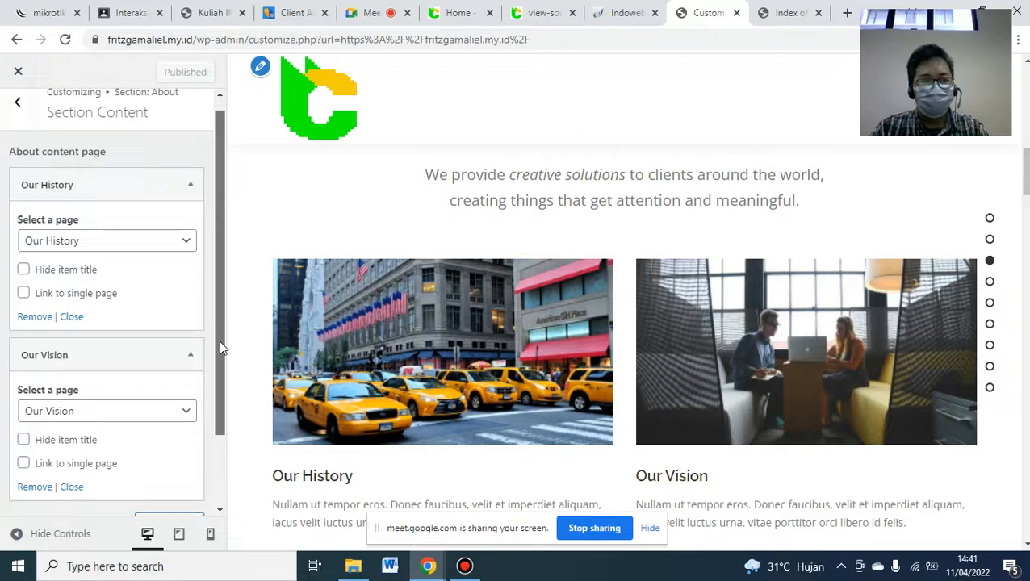
left_click(69, 237)
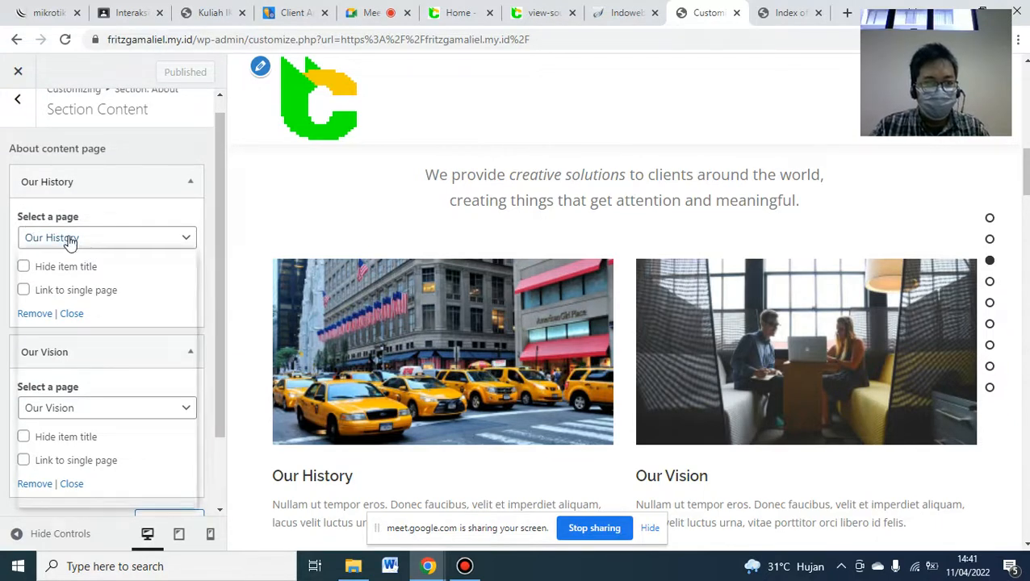
left_click(70, 239)
left_click(66, 415)
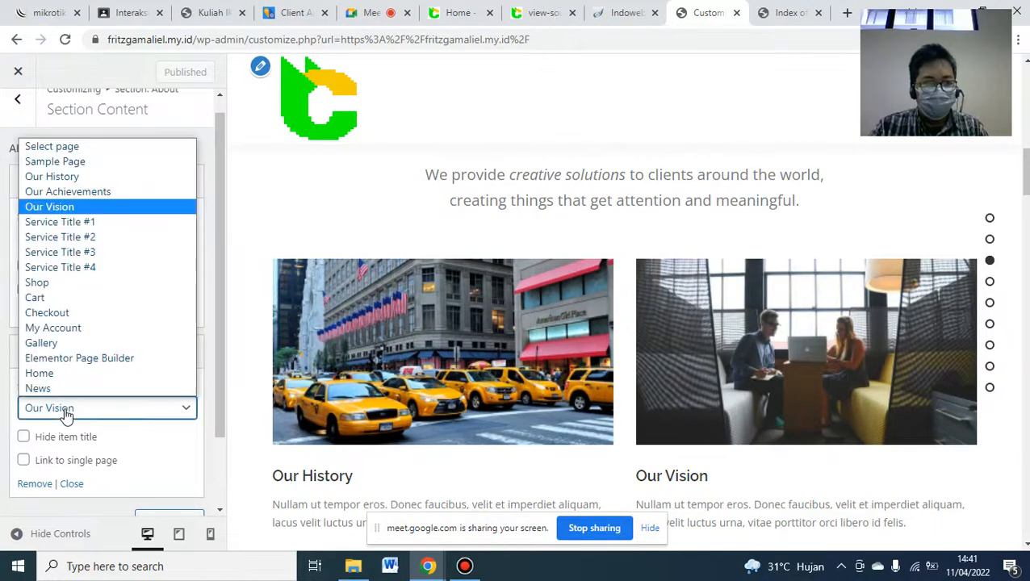
left_click(66, 408)
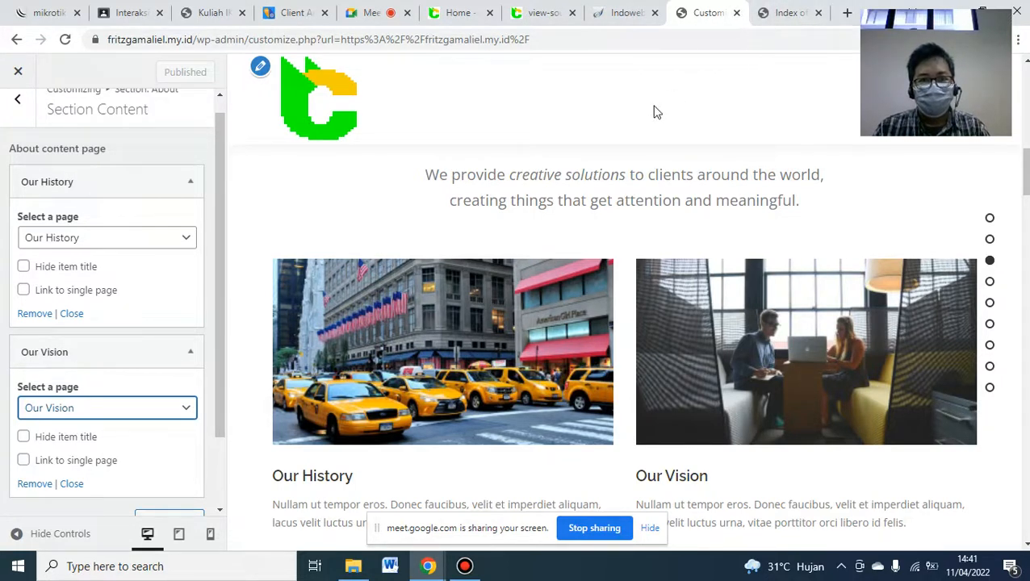
- Check the Izin Operasional and Hak Cipta CAT22 items on blog.cat22.id, then open your site's /wp-admin dashboard
left_click(466, 9)
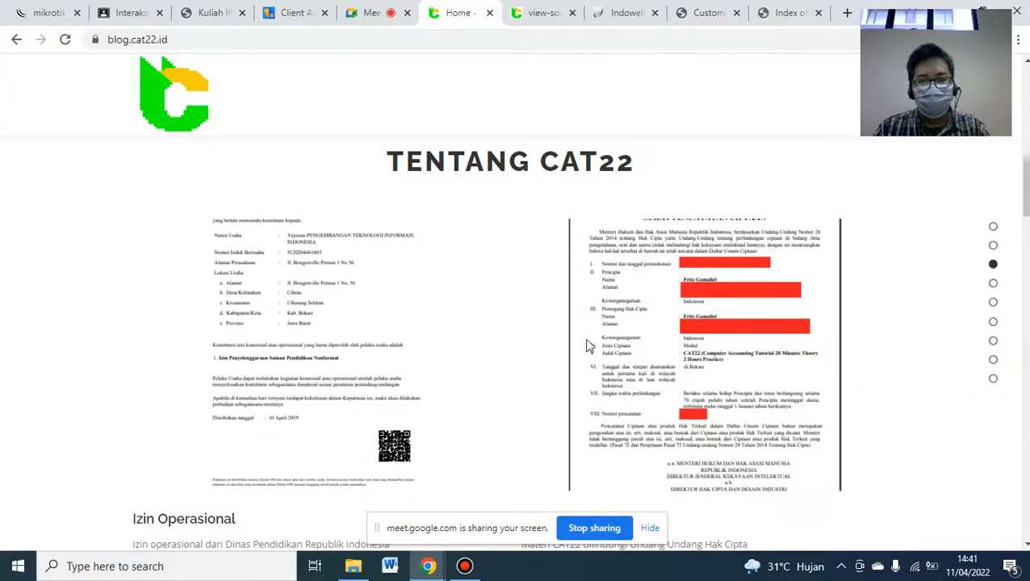
scroll(458, 363, "down", 1)
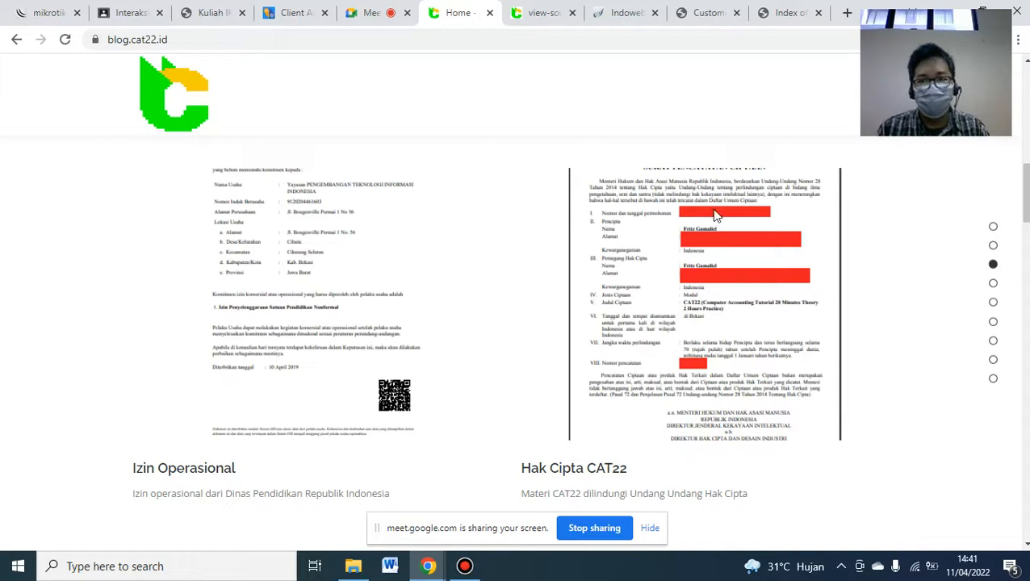
left_click(789, 9)
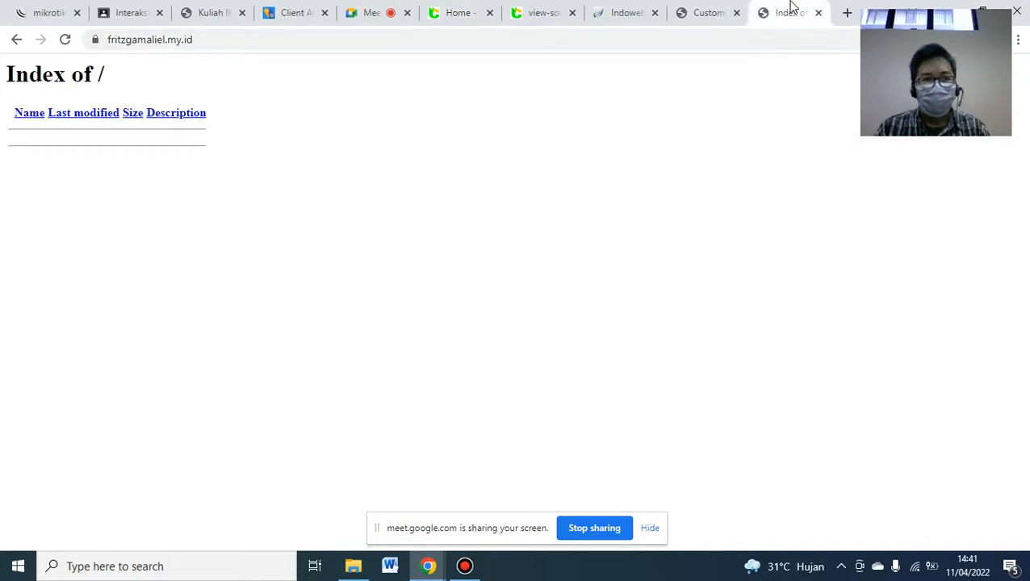
left_click(218, 42)
left_click(224, 46)
type("/wp")
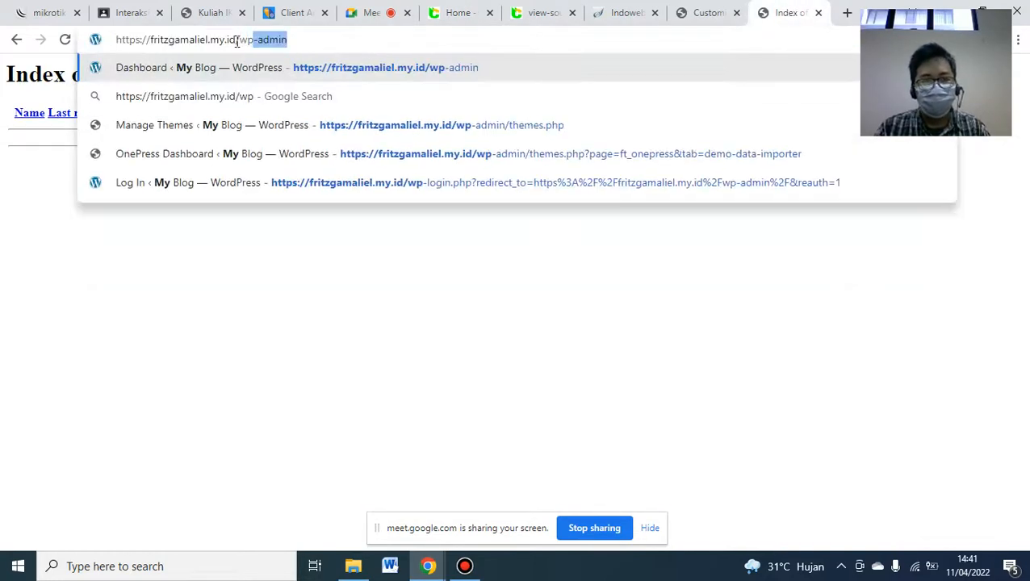
key("Return")
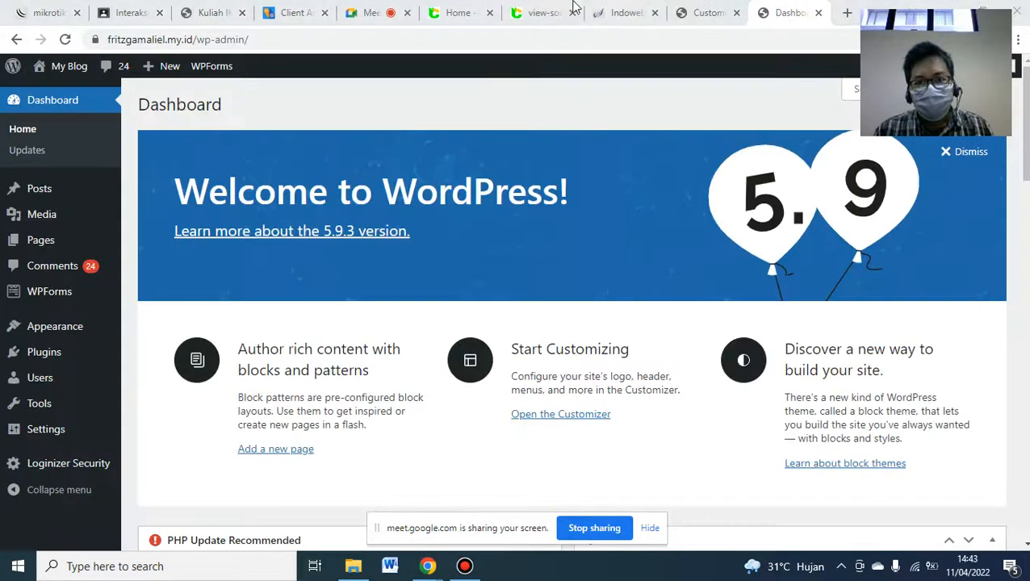
mouse_move(570, 7)
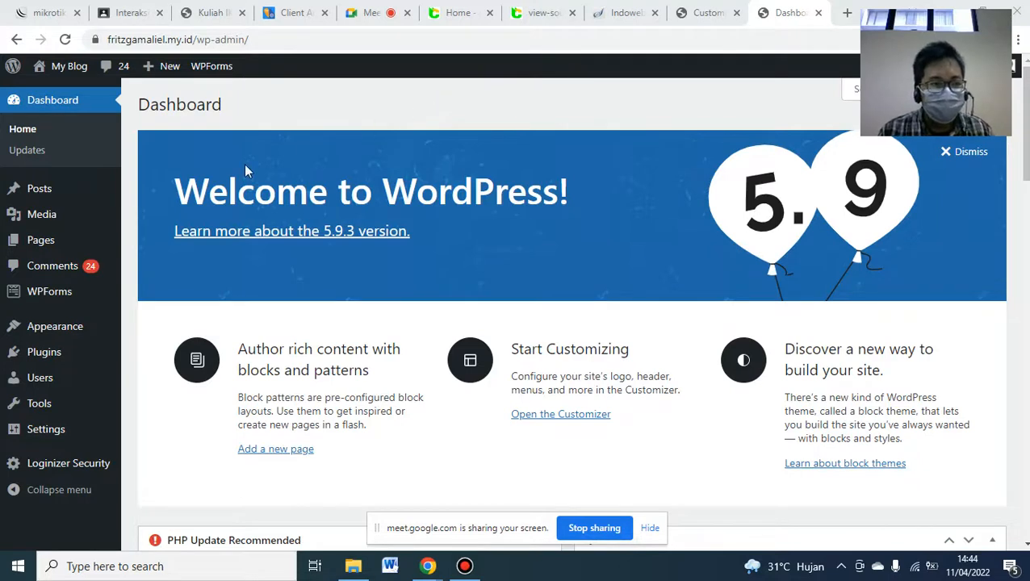
- Start a new page and copy the Izin Operasional description from blog.cat22.id
mouse_move(15, 250)
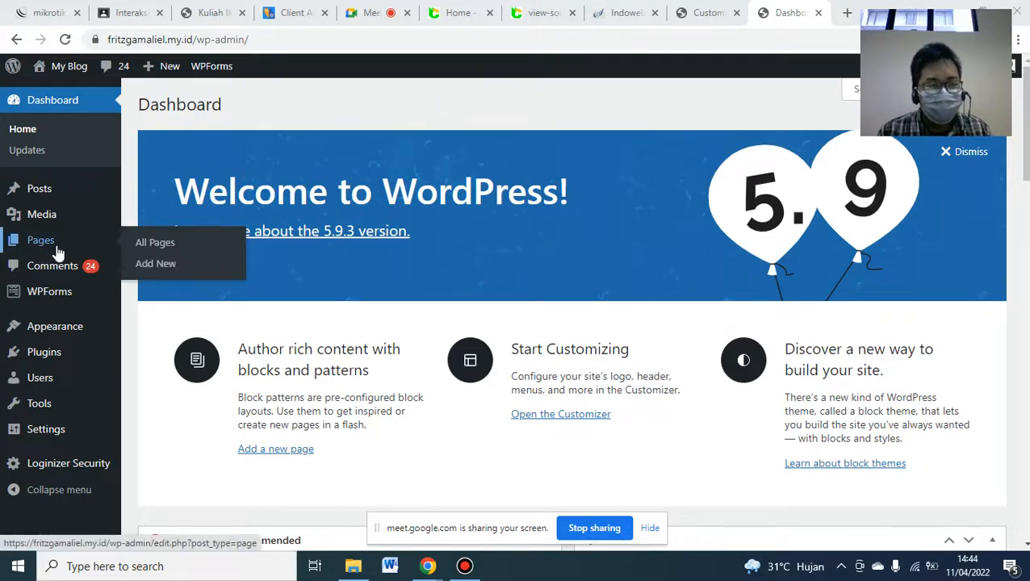
left_click(155, 264)
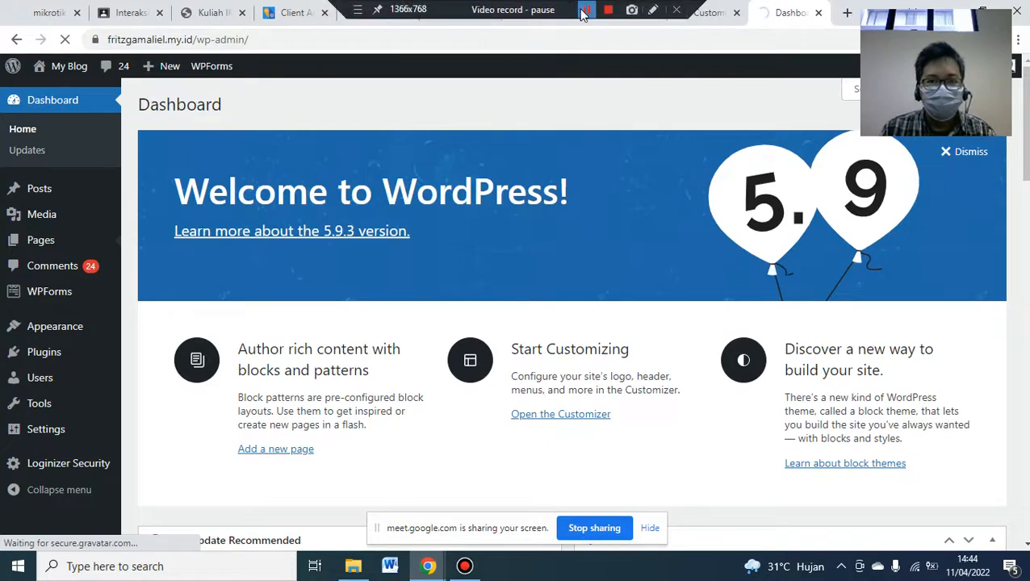
left_click(582, 12)
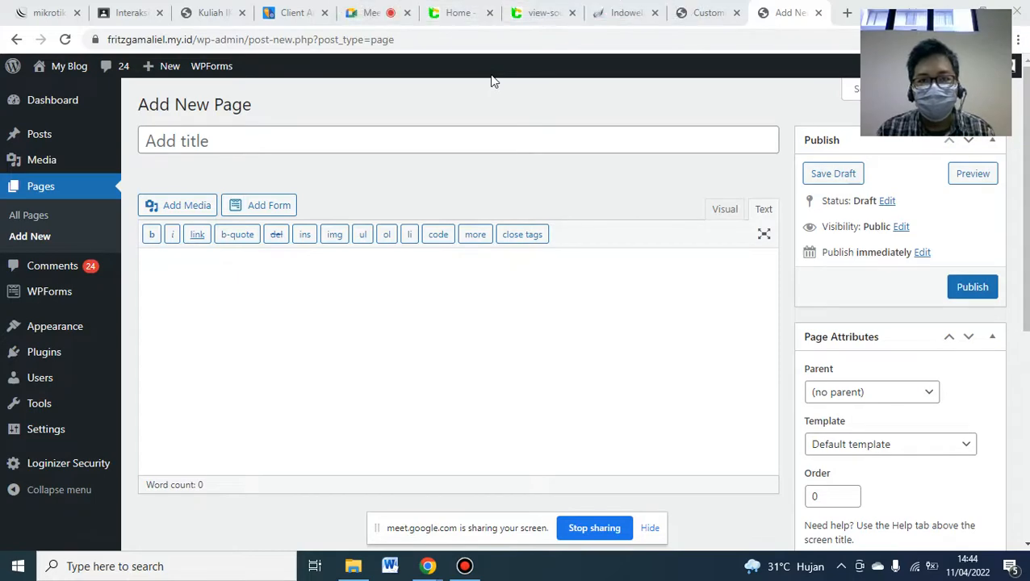
left_click(472, 14)
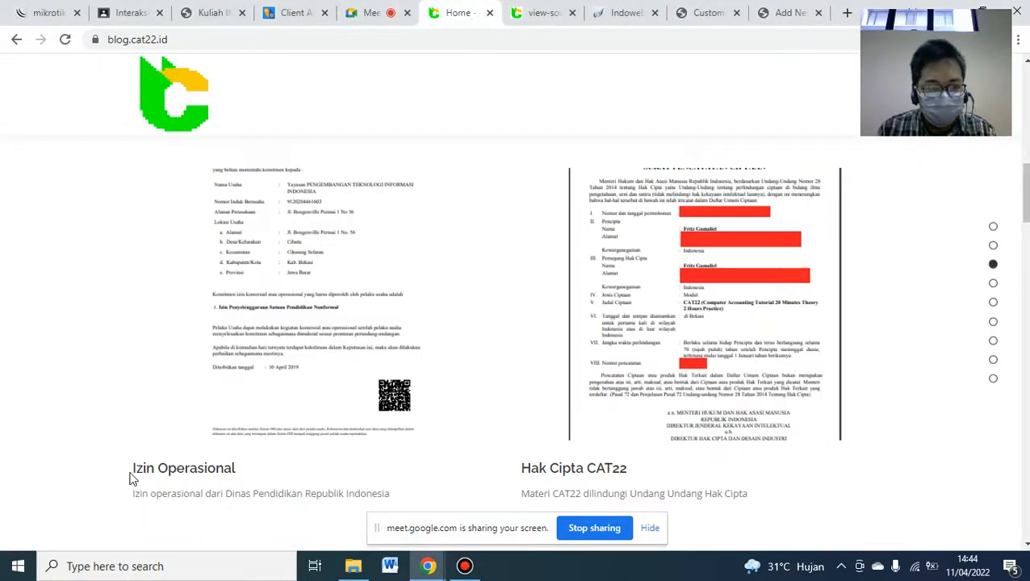
triple_click(140, 494)
key("ctrl+c")
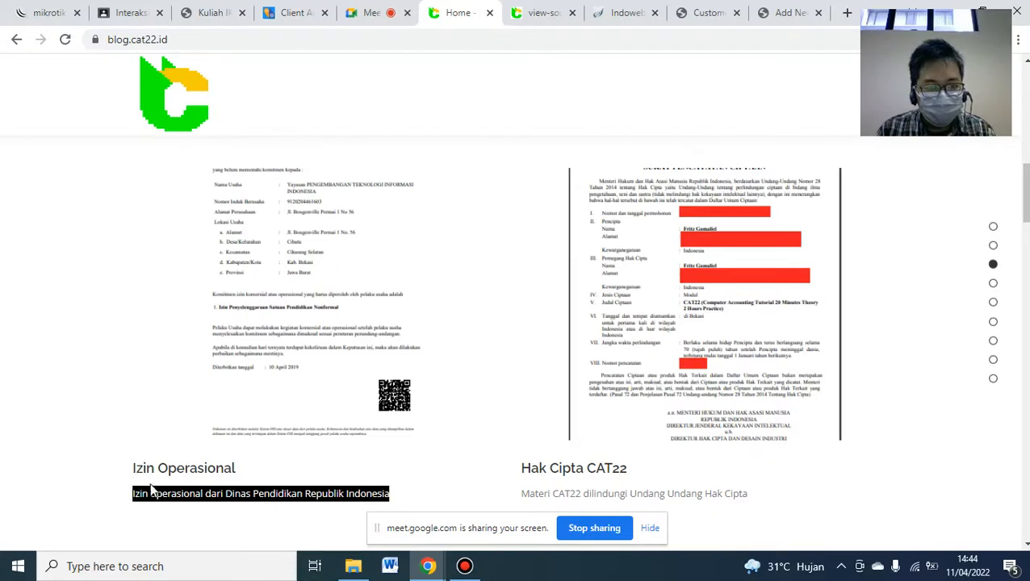
left_click(791, 12)
- Title the page 'Izin Operasional' and paste the copied Dinas Pendidikan description into its body
type("Izin ")
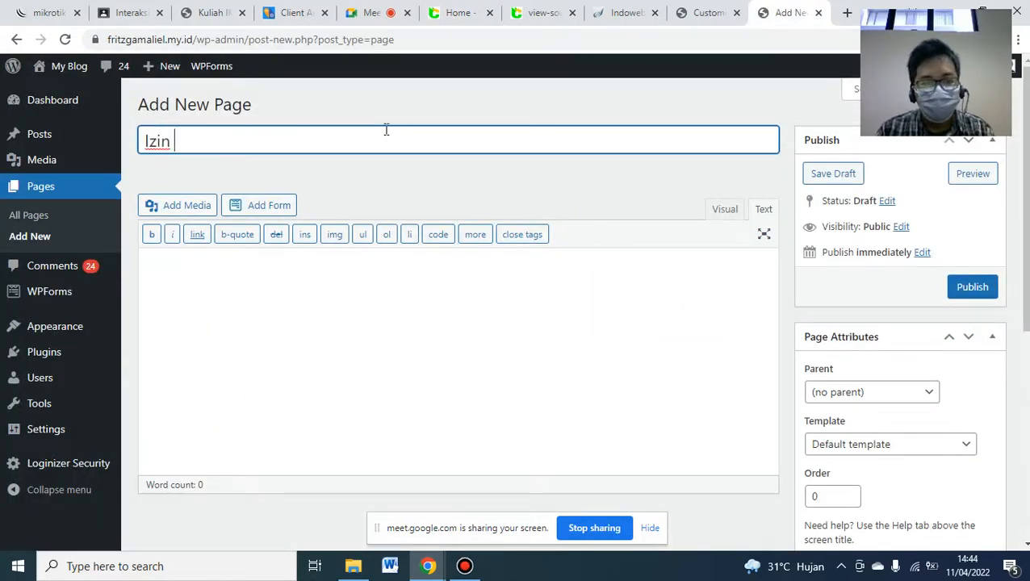
type("Operasional")
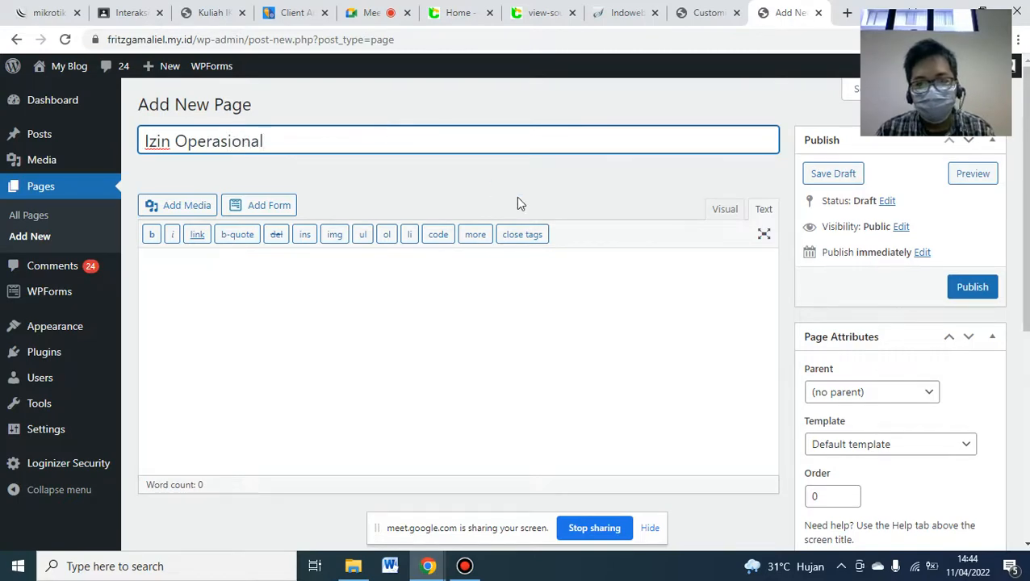
left_click(516, 292)
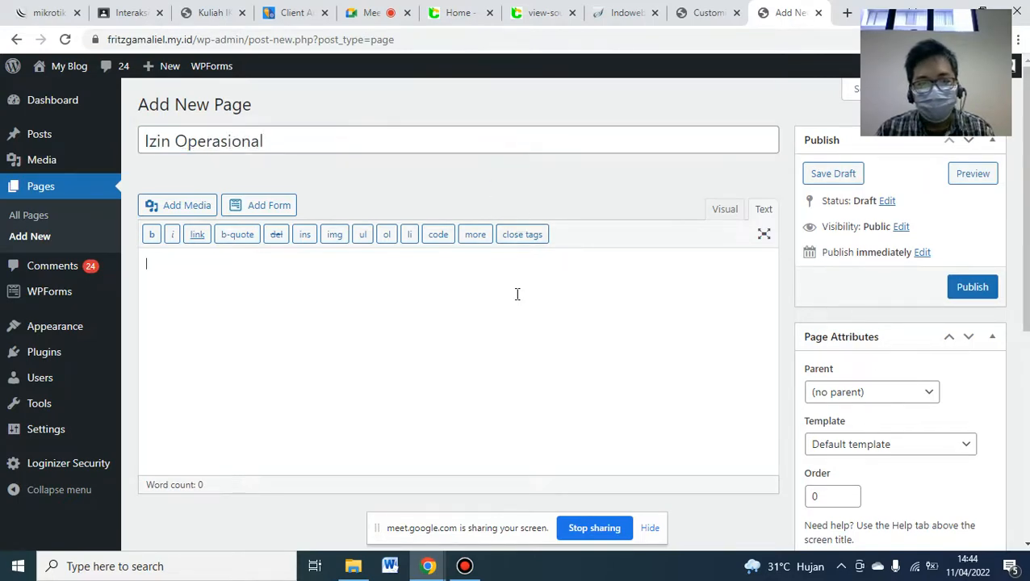
key("ctrl+v")
key("Return")
scroll(651, 288, "down", 5)
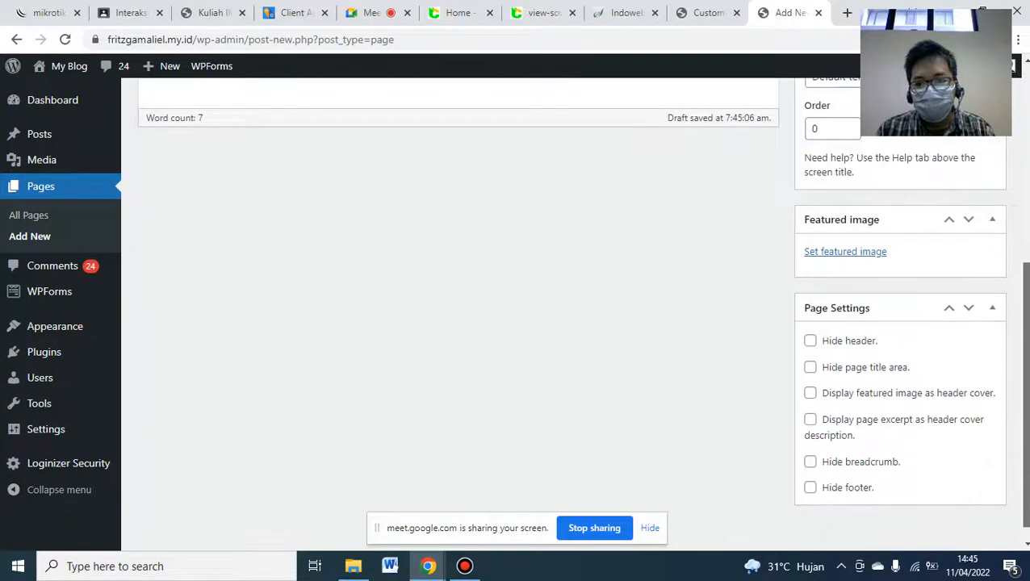
- Upload IZIN.png as the page's featured image and publish it
left_click(851, 252)
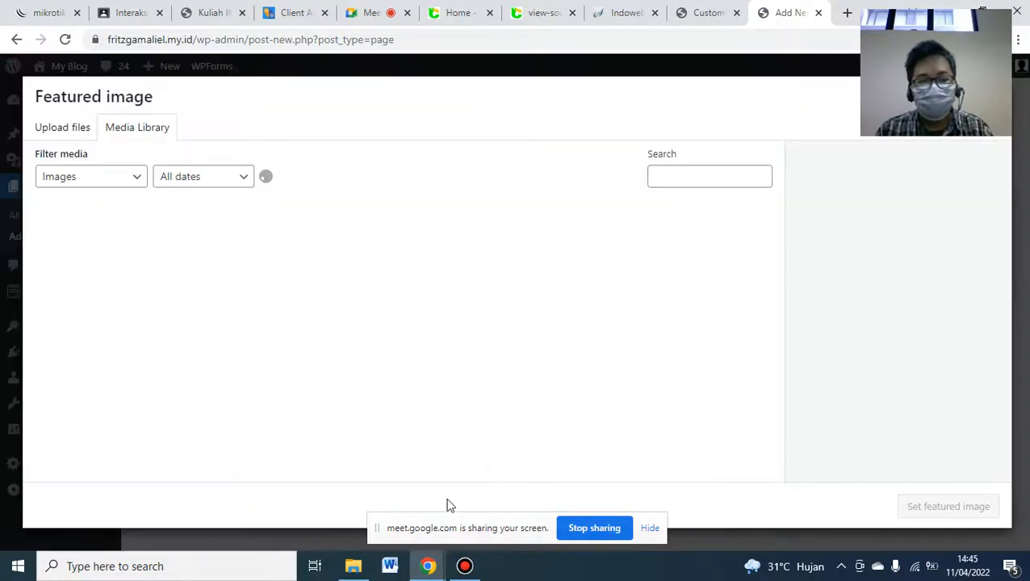
left_click(353, 567)
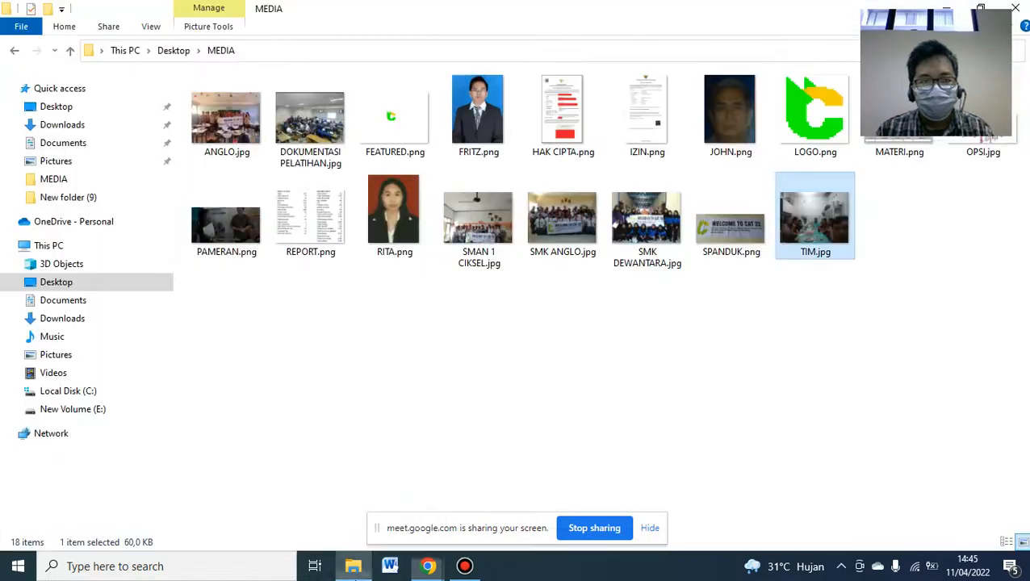
left_click(643, 119)
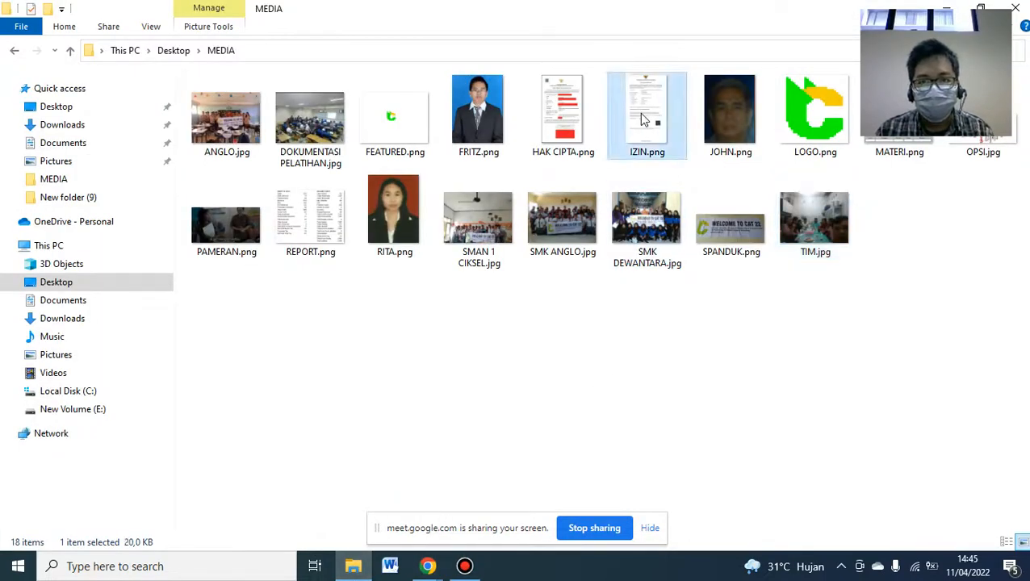
left_click_drag(643, 119, 409, 346)
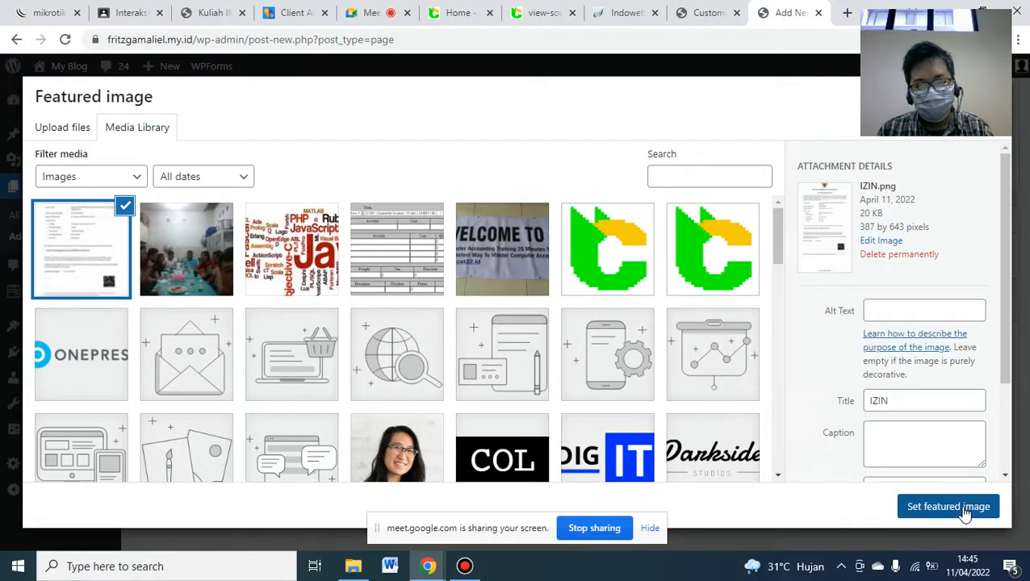
left_click(947, 506)
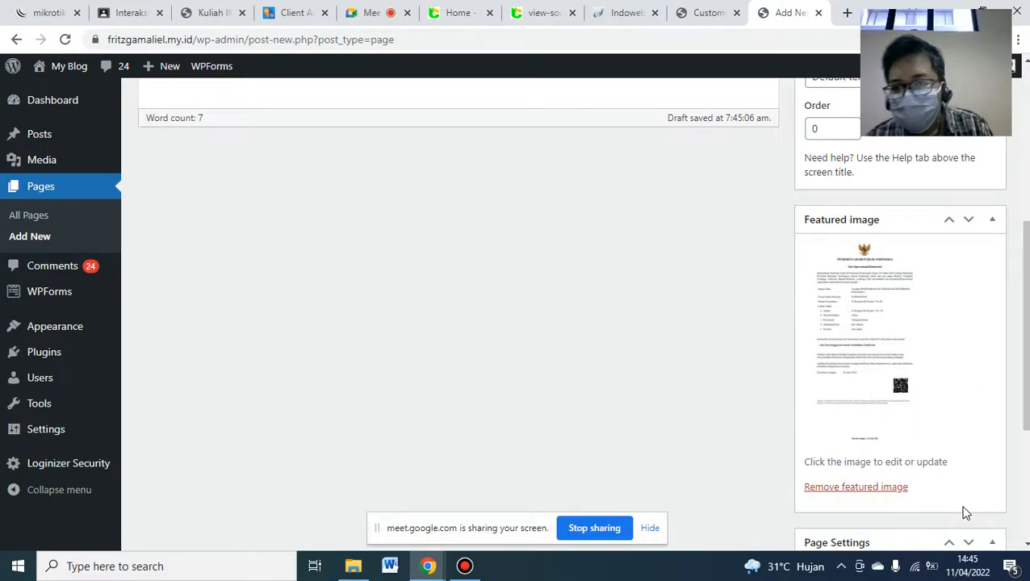
scroll(995, 392, "up", 5)
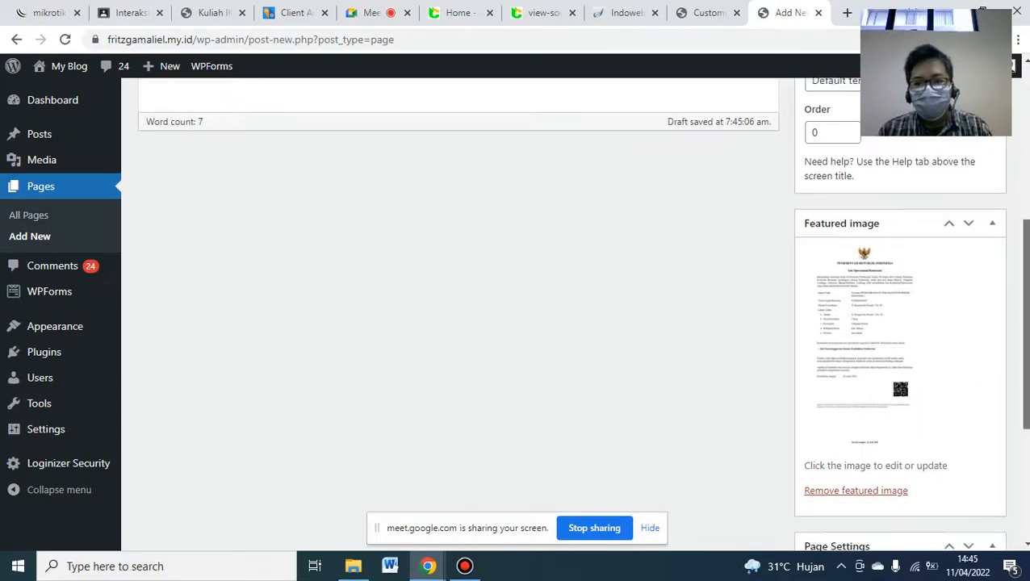
scroll(984, 339, "up", 1)
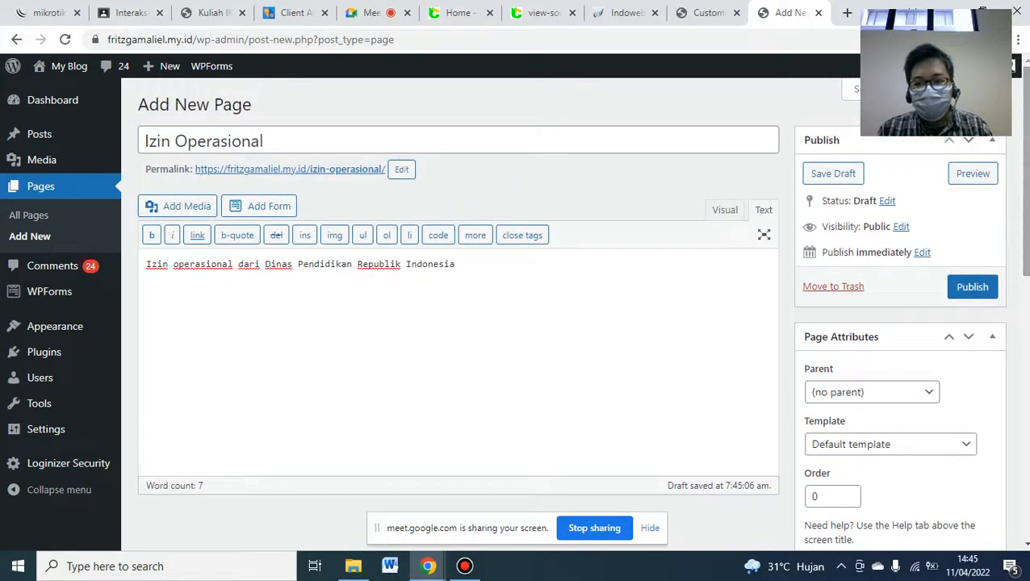
left_click(970, 290)
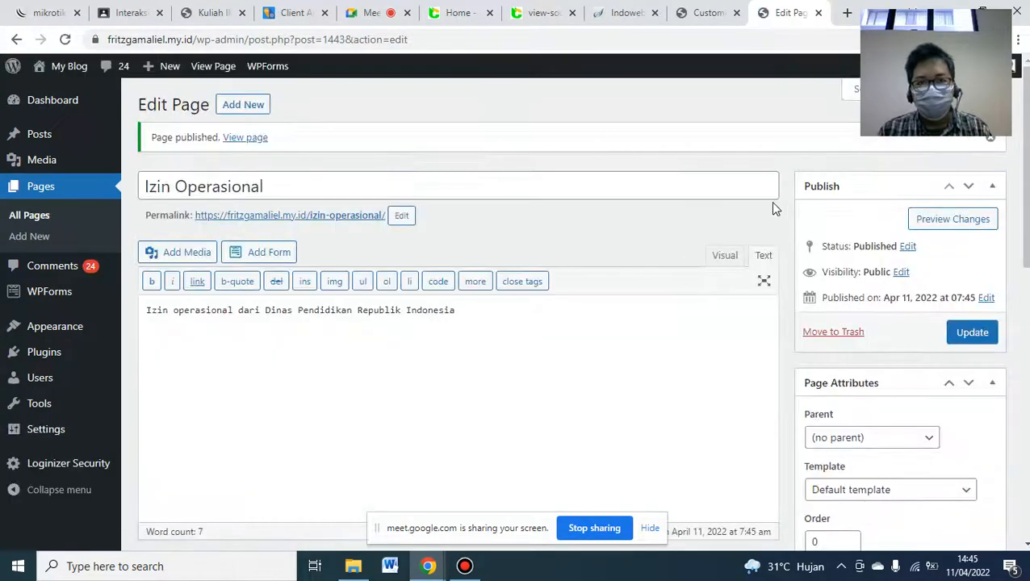
- Create a new page titled 'Hak Cipta CAT22' with the description copied from blog.cat22.id
left_click(451, 11)
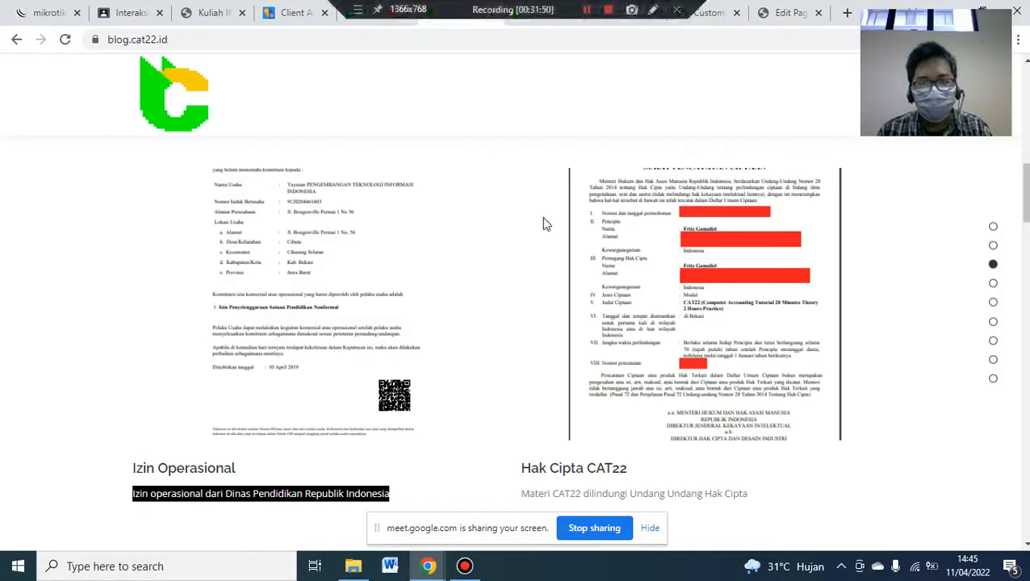
triple_click(555, 493)
key("ctrl+c")
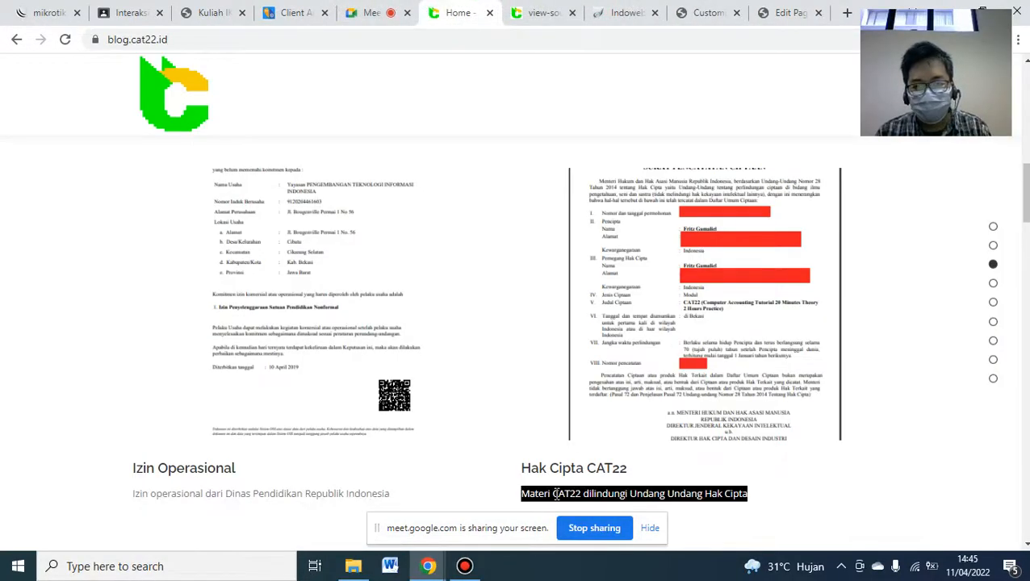
left_click(791, 12)
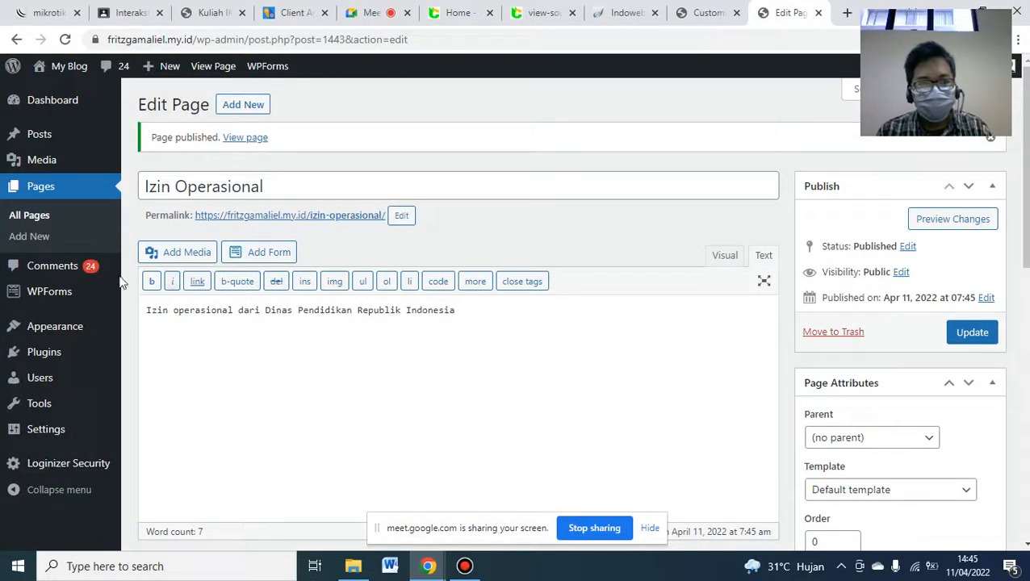
left_click(53, 237)
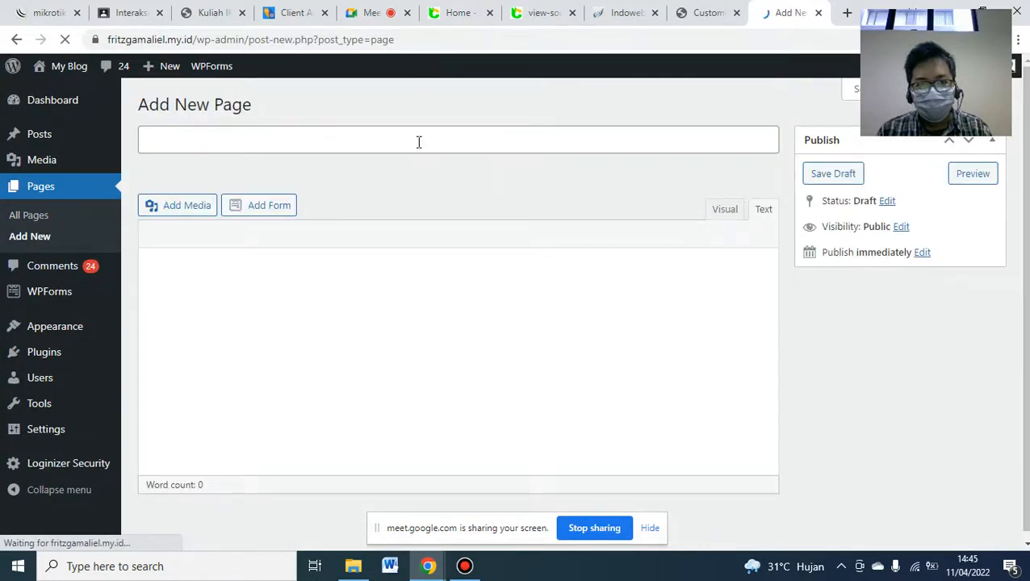
left_click(419, 142)
type("Hak Cipta")
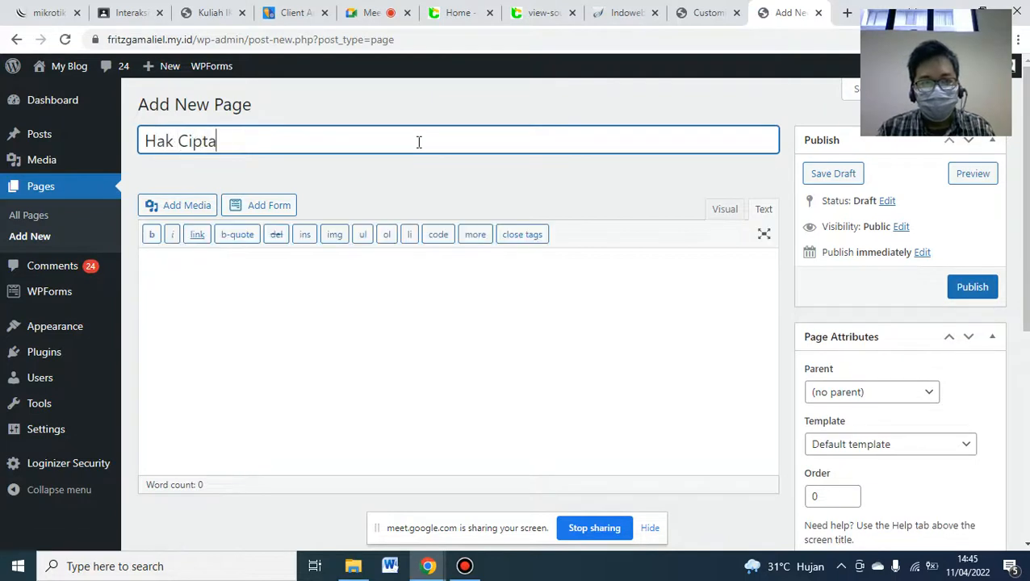
type(" CAT22")
left_click(370, 268)
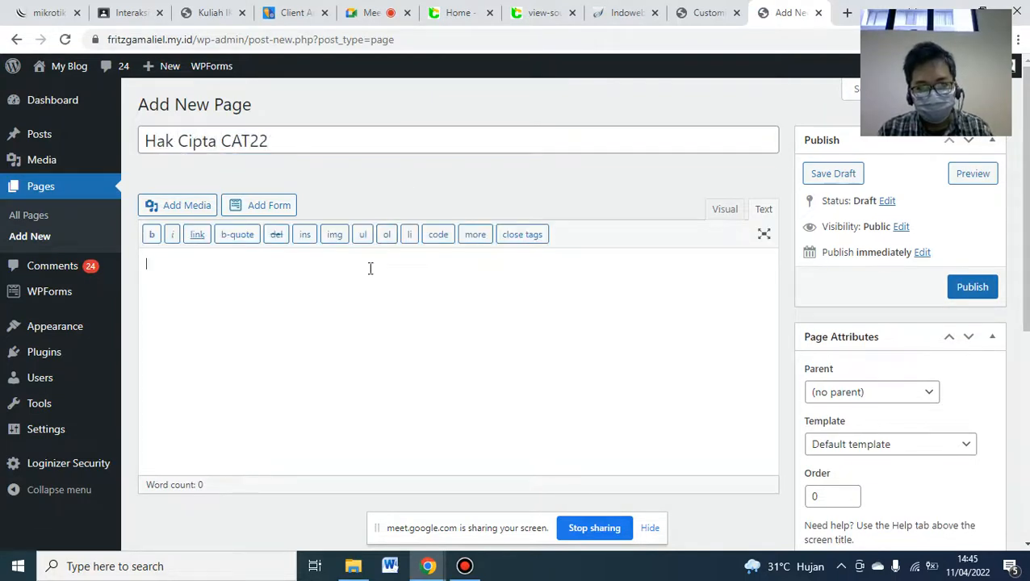
key("ctrl+v")
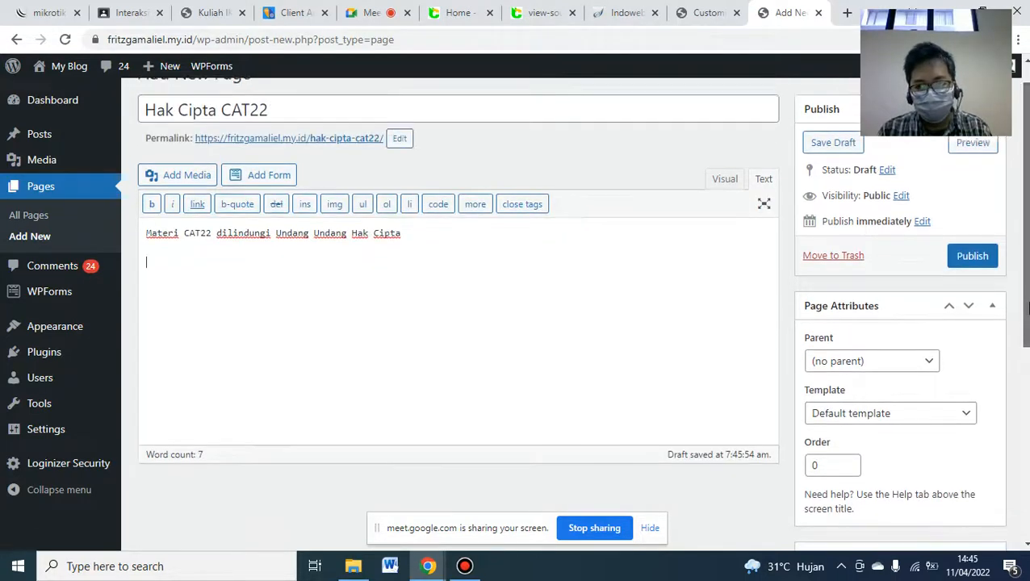
- Upload HAK CIPTA.png as the featured image and publish the page
scroll(1026, 420, "down", 4)
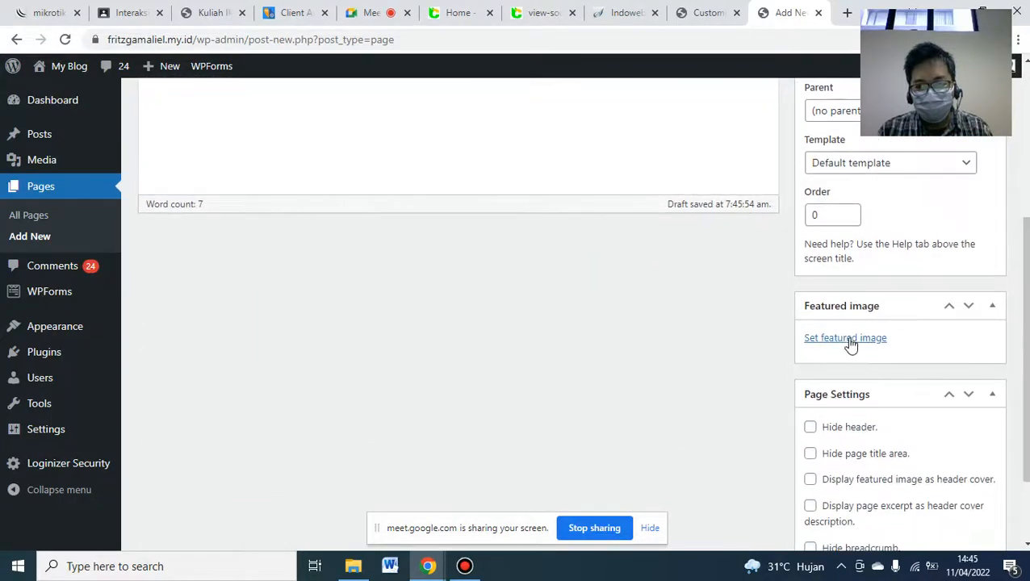
left_click(853, 339)
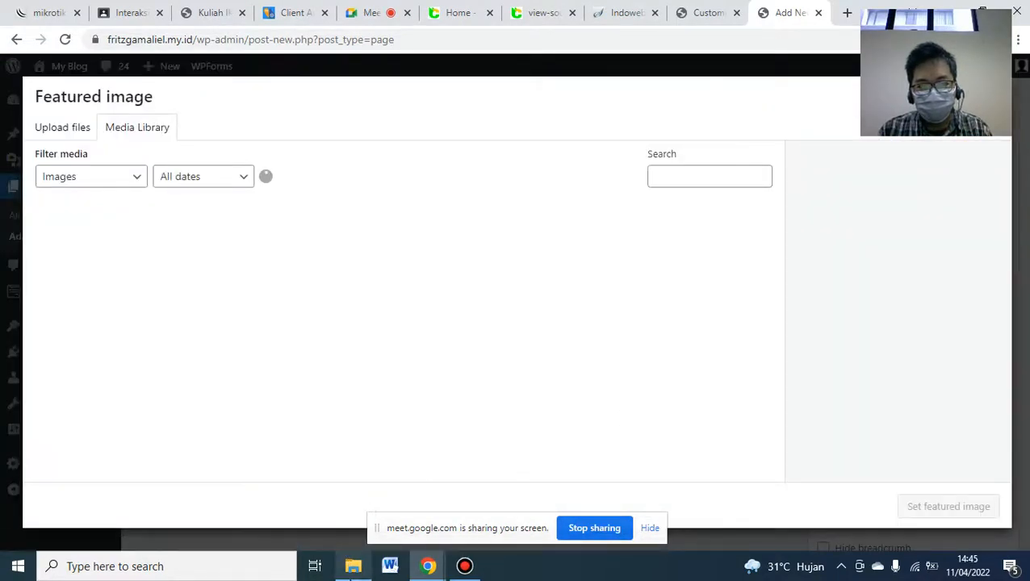
mouse_move(351, 565)
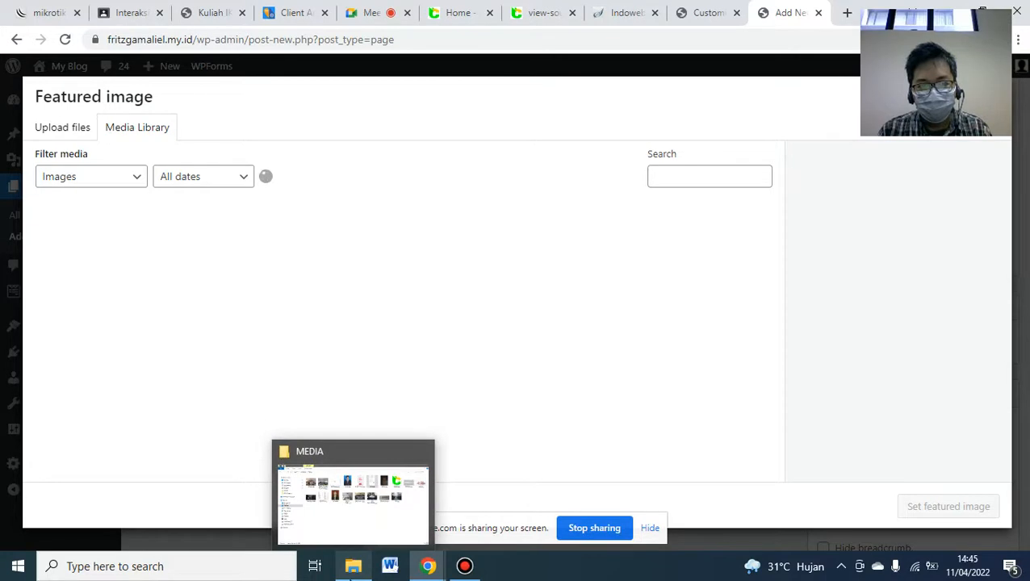
left_click(352, 496)
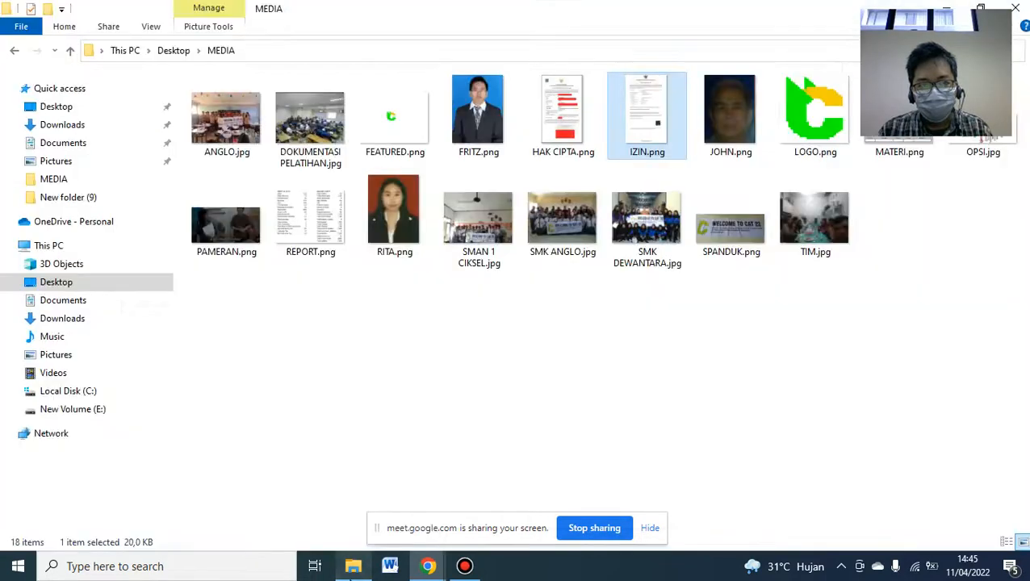
left_click_drag(562, 119, 467, 333)
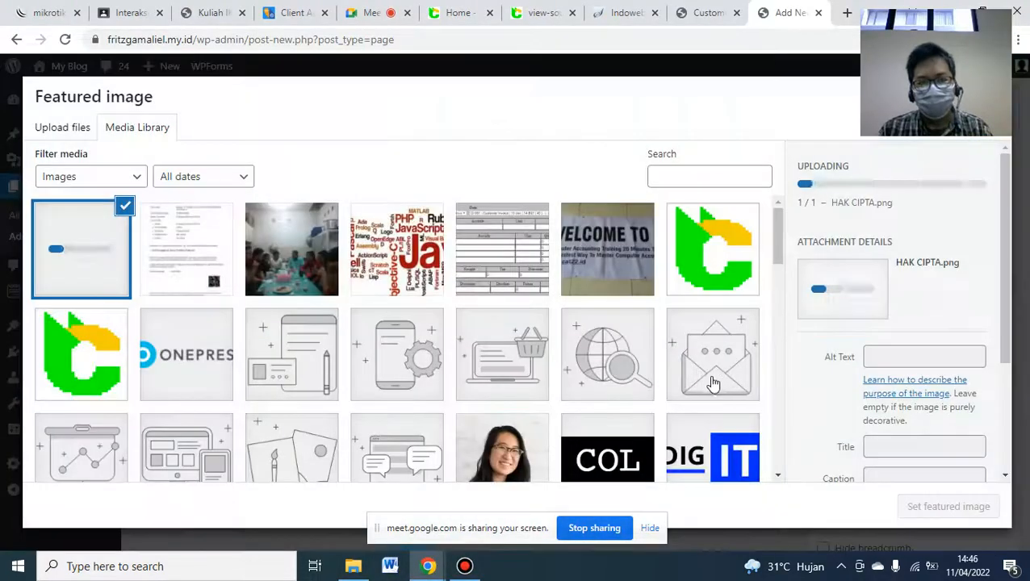
left_click(948, 507)
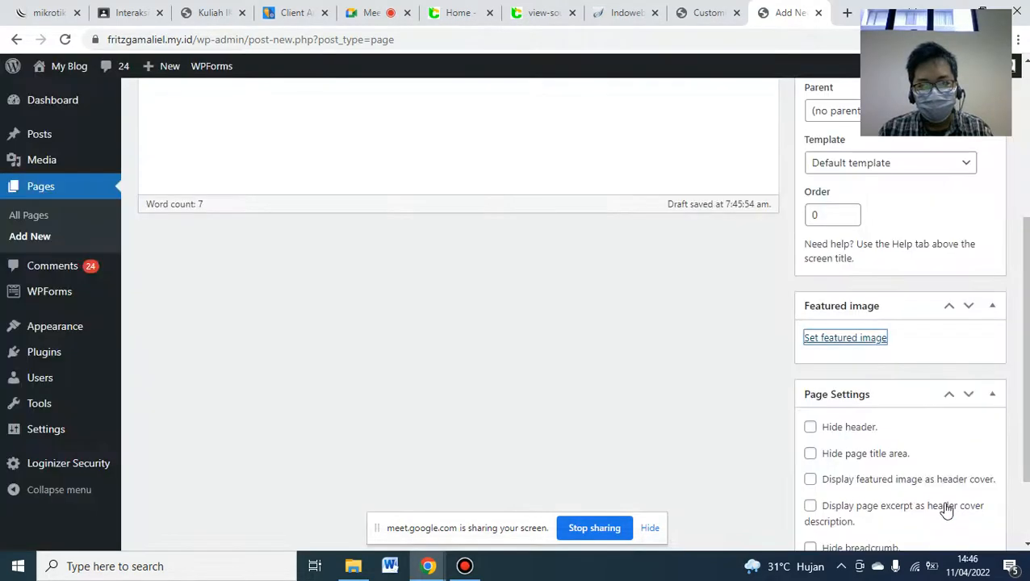
scroll(986, 286, "up", 5)
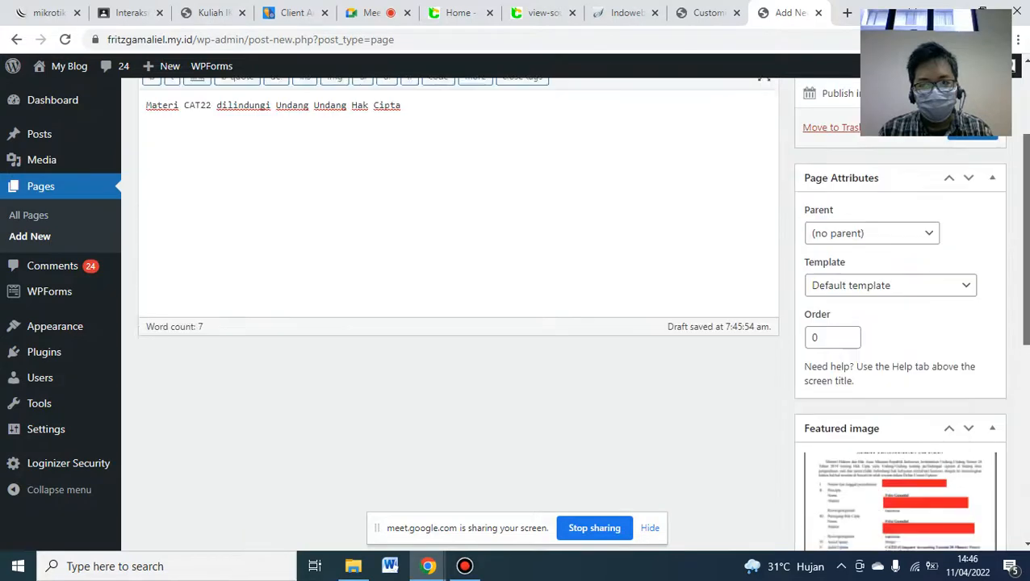
left_click(986, 287)
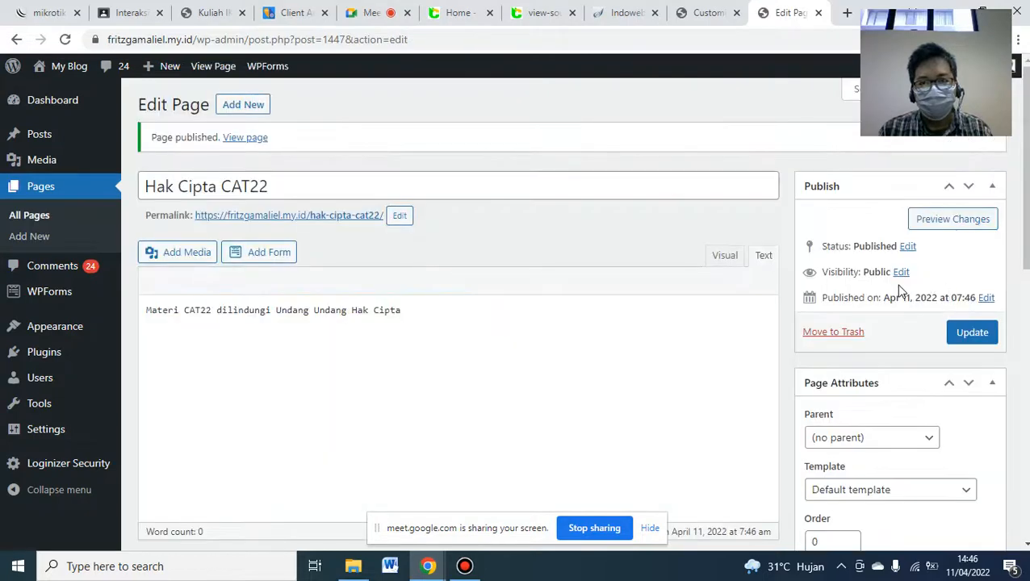
- Reload the Customizer to pick up the new pages and open the About section's content items
left_click(713, 11)
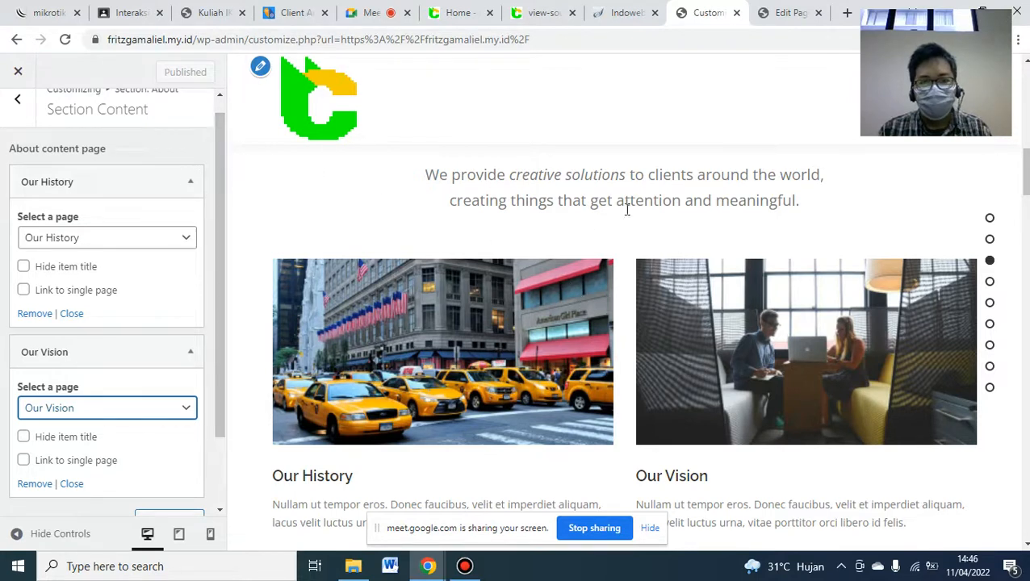
left_click(66, 39)
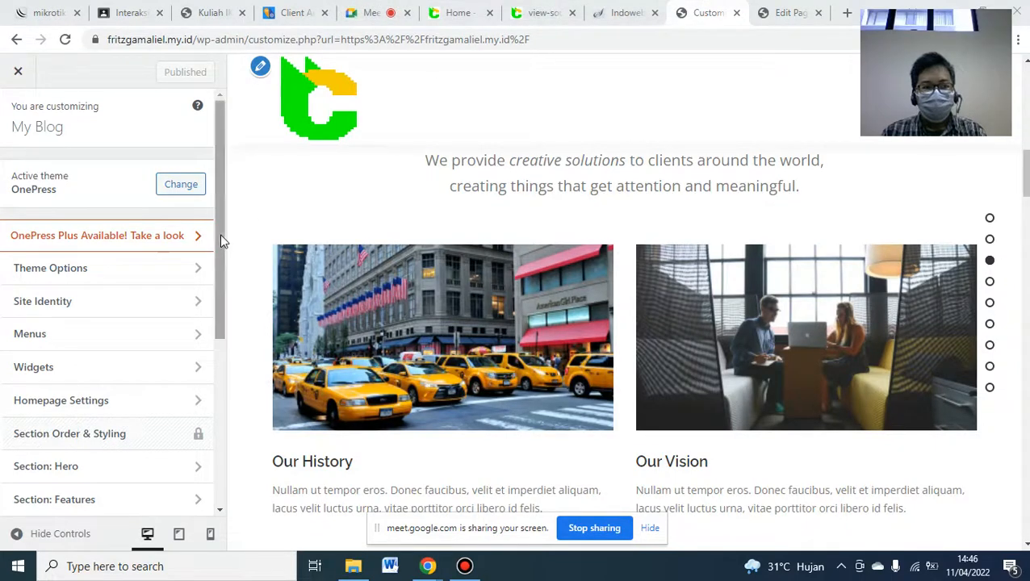
left_click_drag(219, 234, 220, 302)
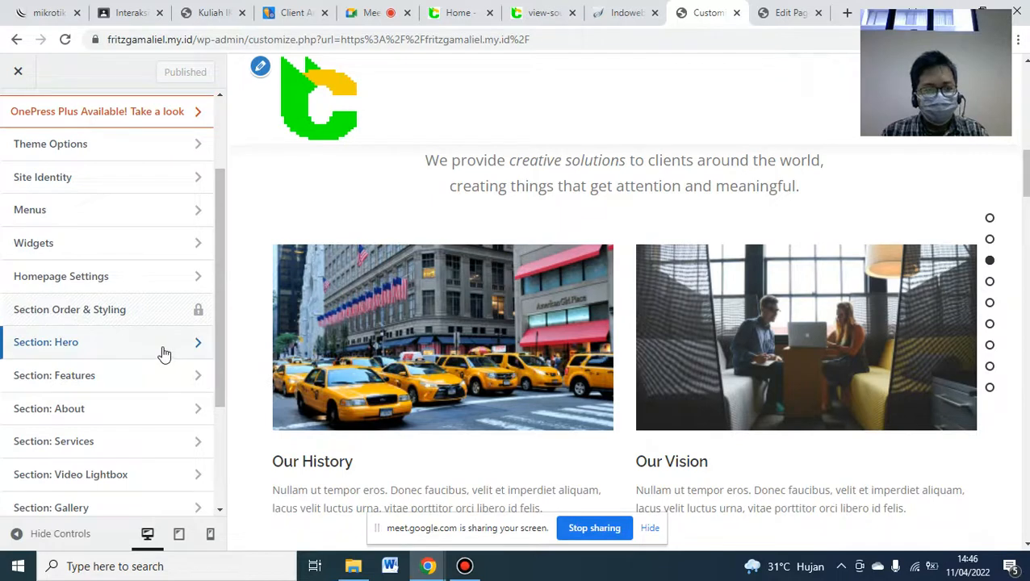
scroll(548, 297, "up", 2)
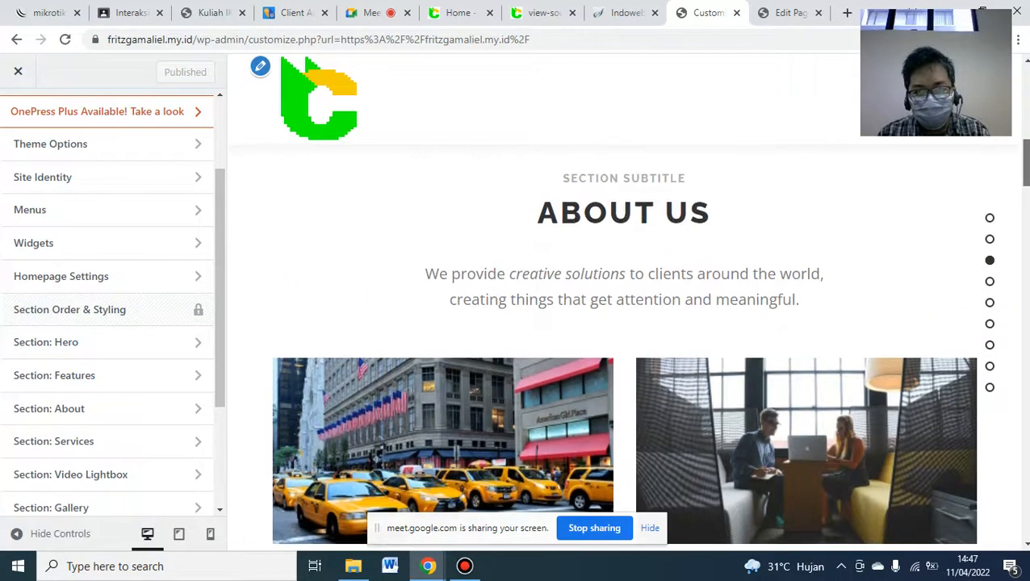
left_click(110, 411)
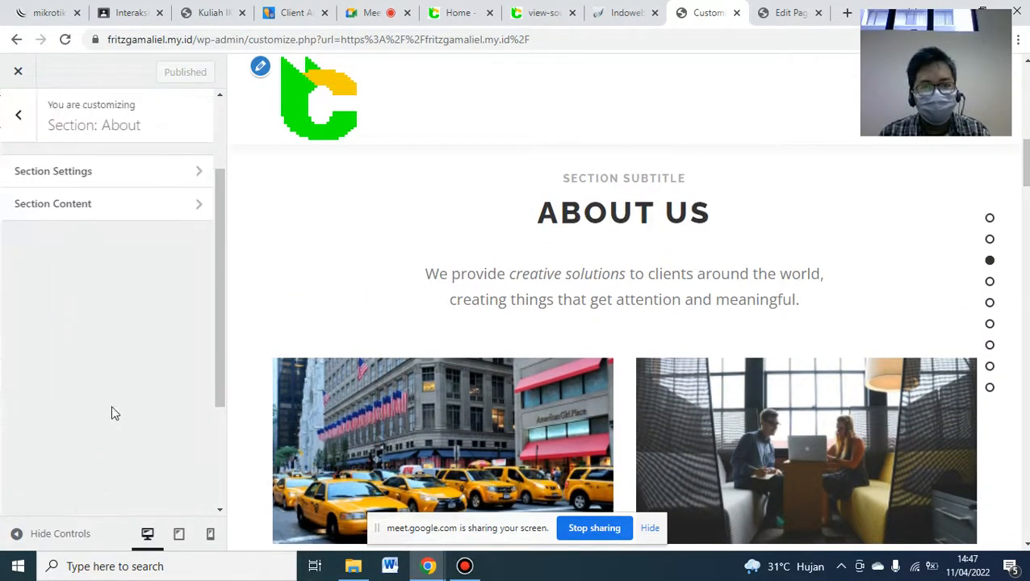
left_click(89, 205)
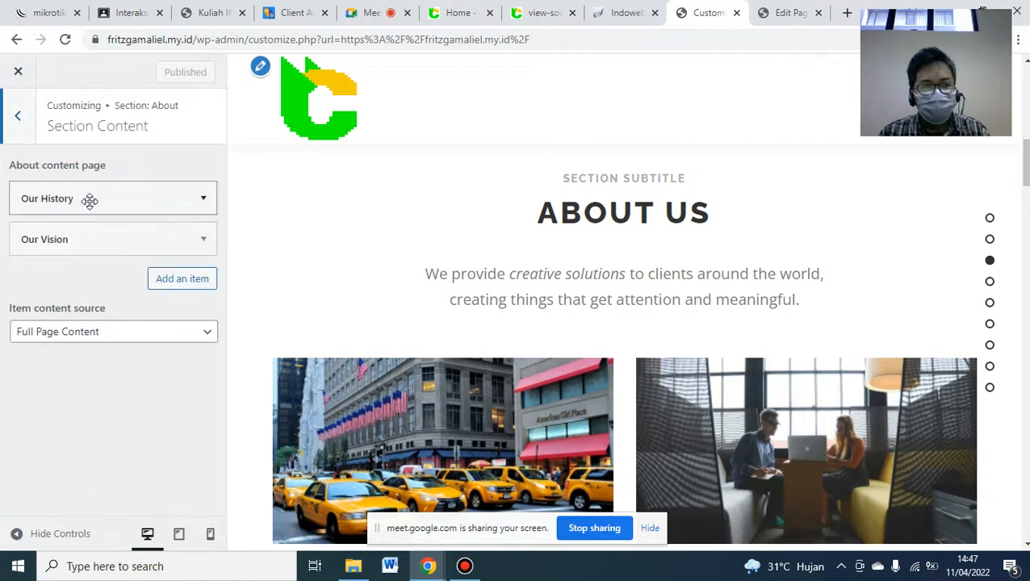
- Link the first About item to Izin Operasional and the second to Hak Cipta CAT22, then publish
left_click(206, 208)
left_click(173, 262)
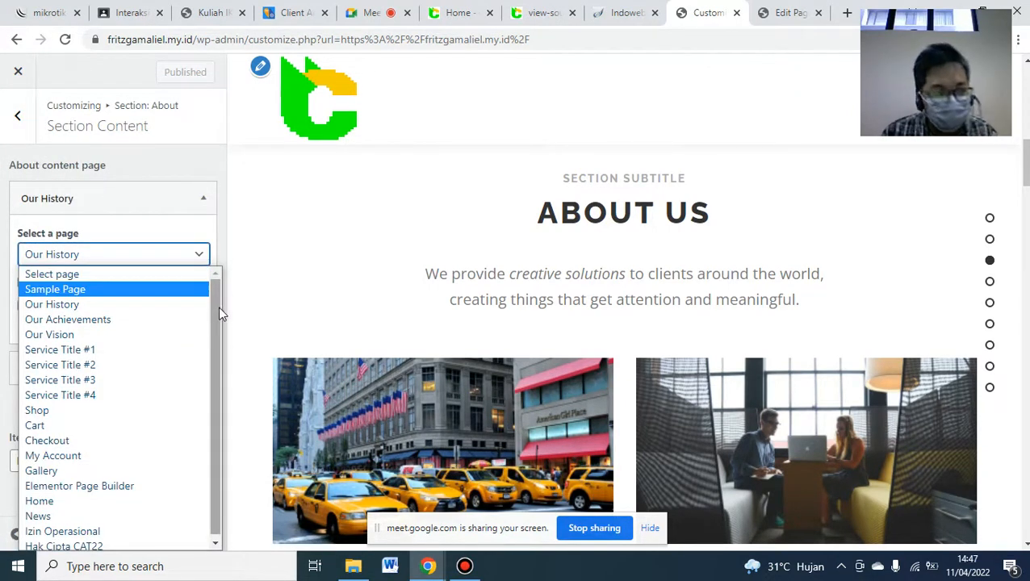
left_click_drag(218, 308, 217, 378)
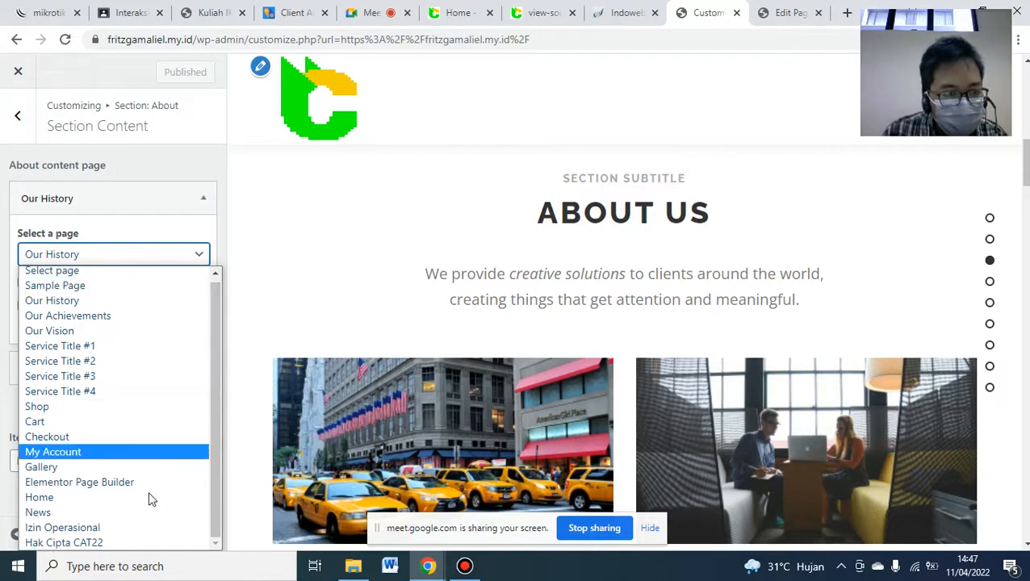
left_click(134, 531)
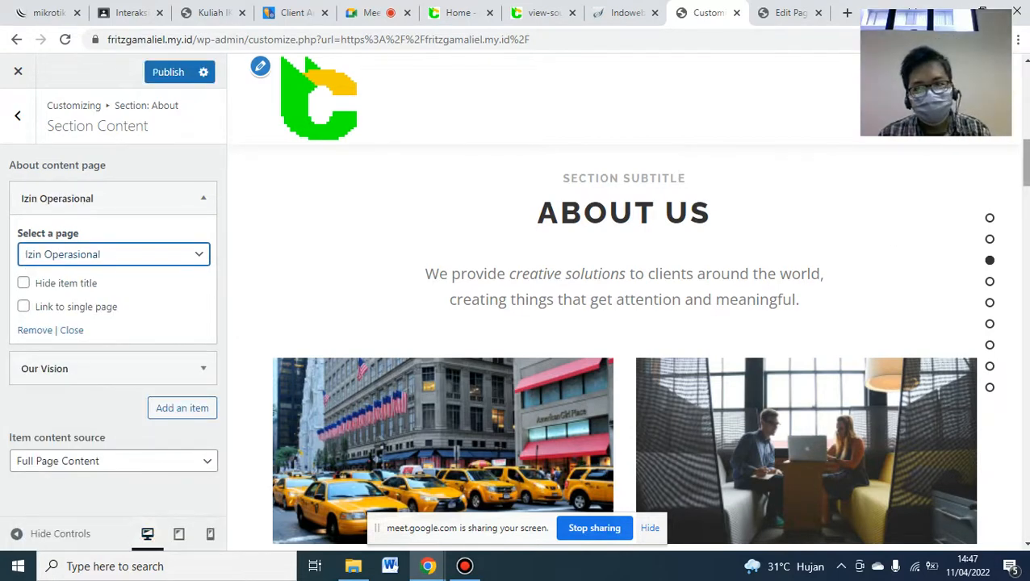
left_click_drag(1026, 169, 1026, 174)
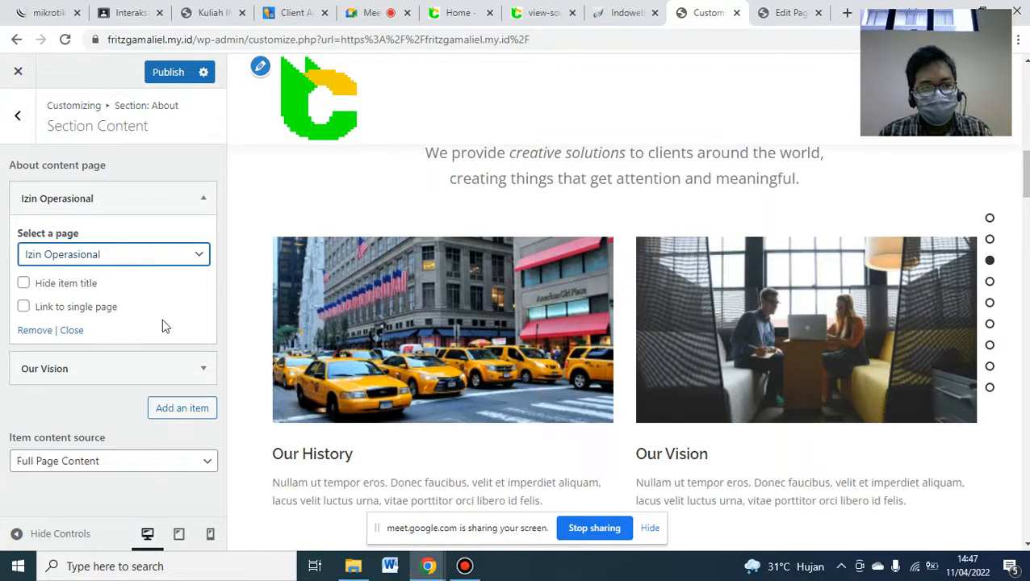
left_click(200, 368)
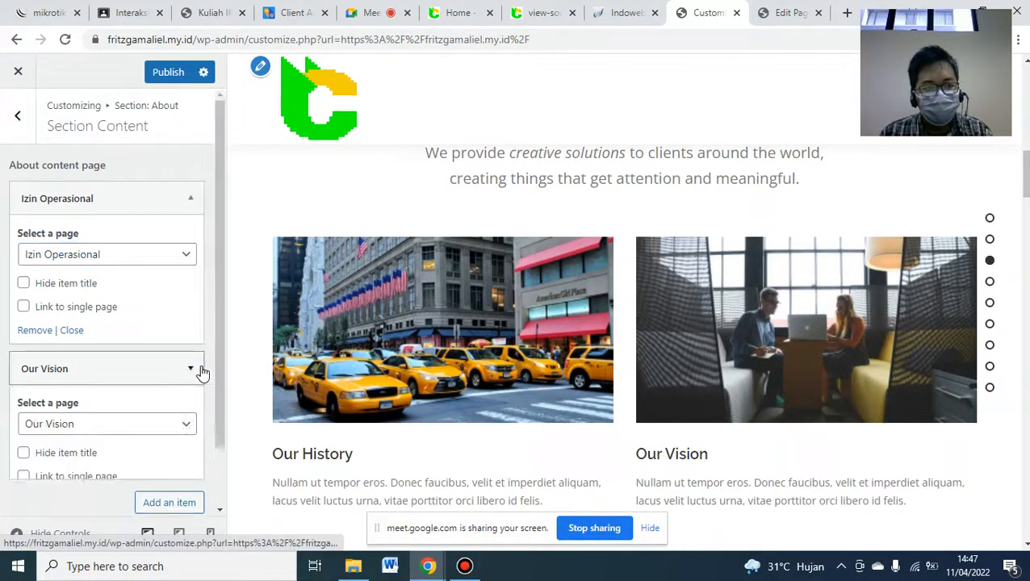
left_click(176, 432)
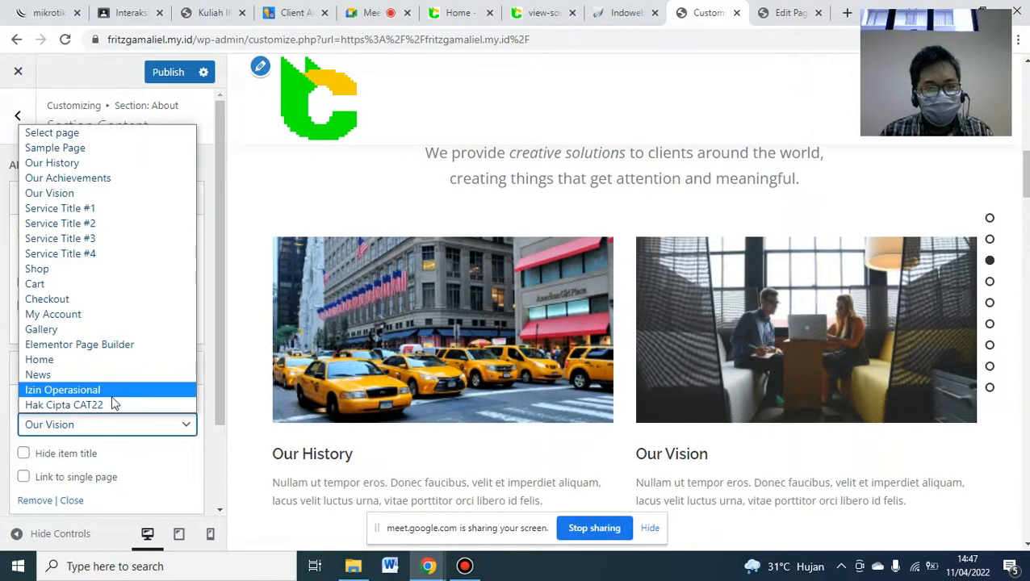
left_click(94, 404)
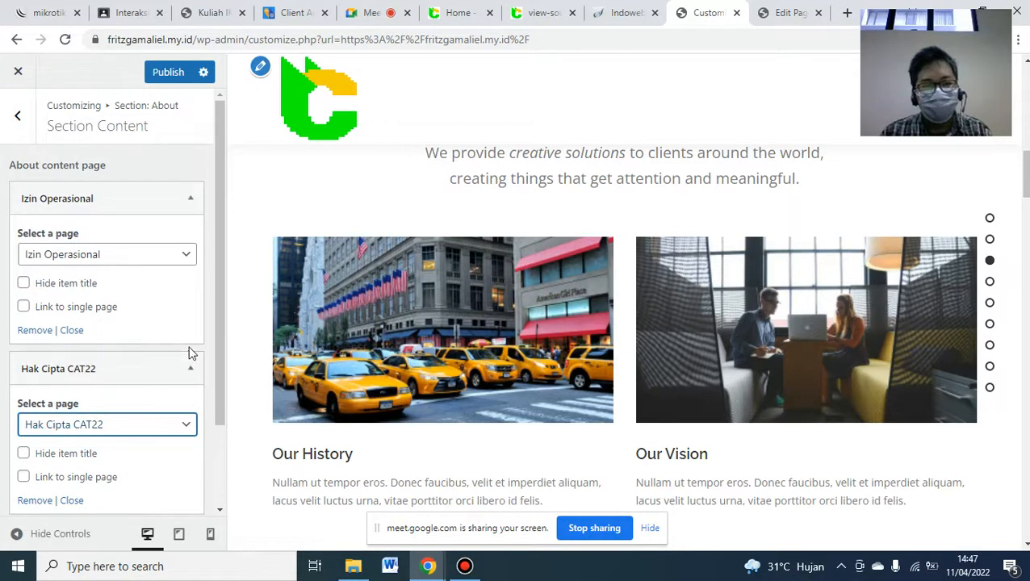
left_click(161, 73)
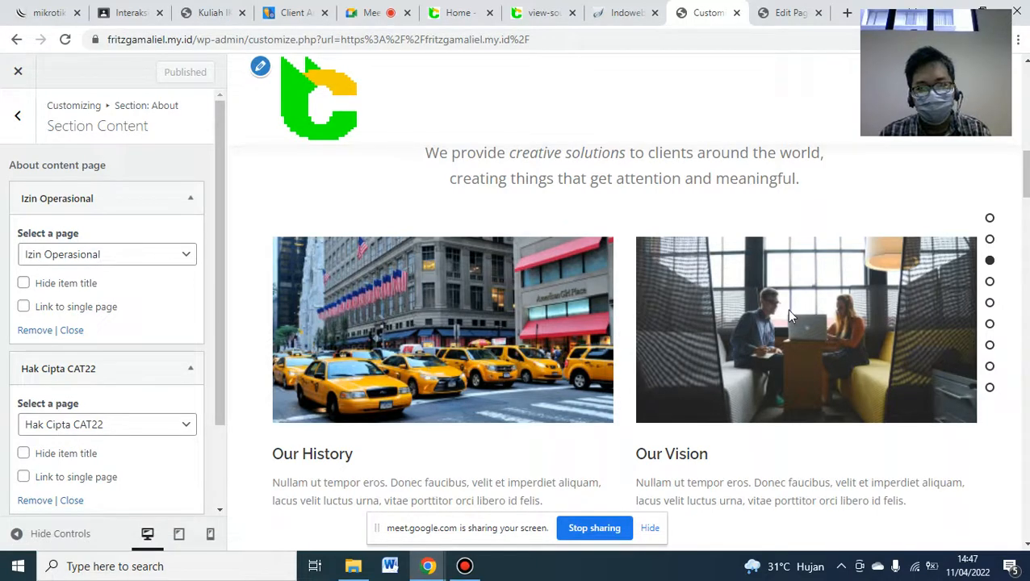
- Reload the preview and review the updated About section with its document images
left_click(66, 39)
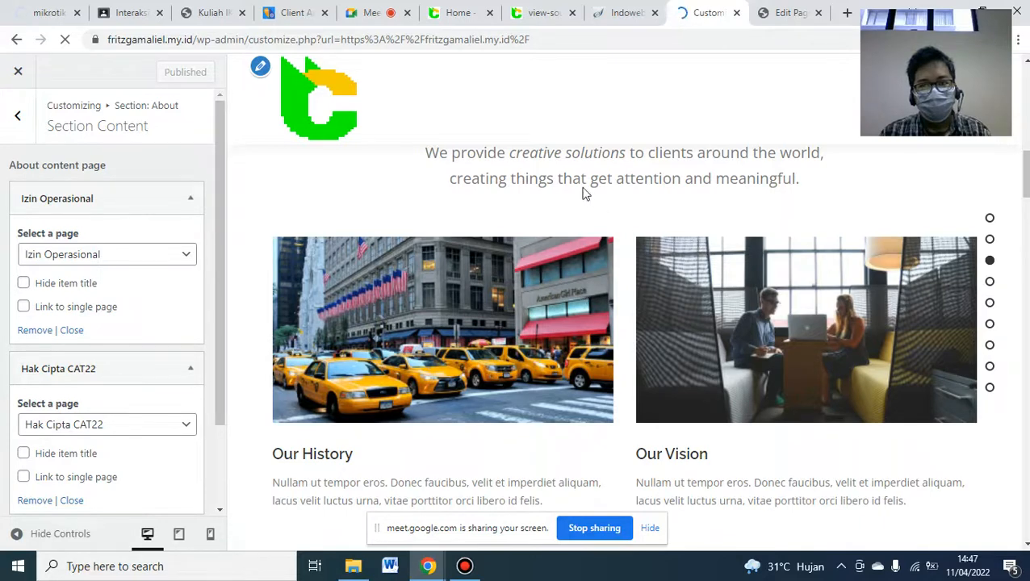
mouse_move(522, 7)
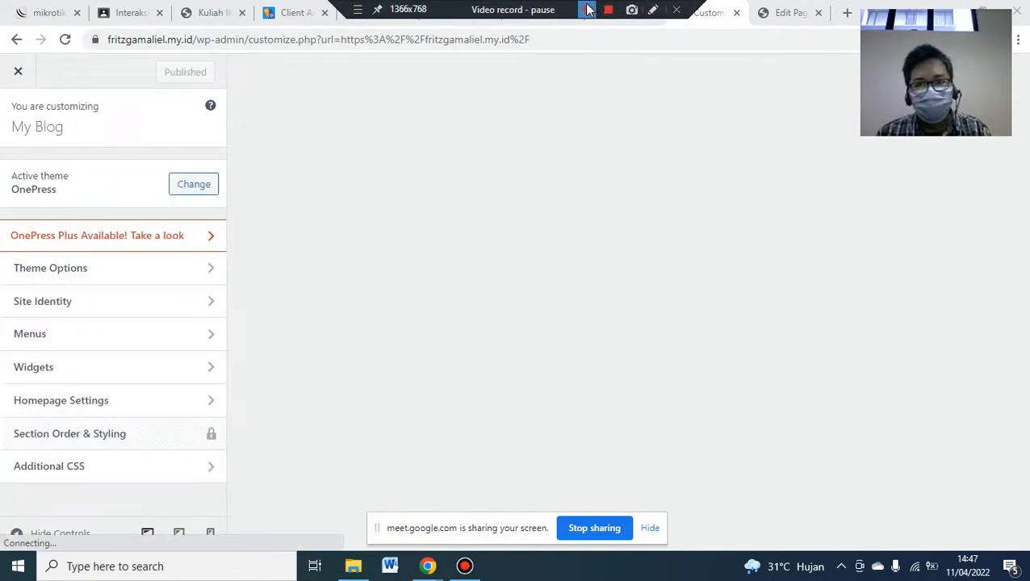
left_click(593, 8)
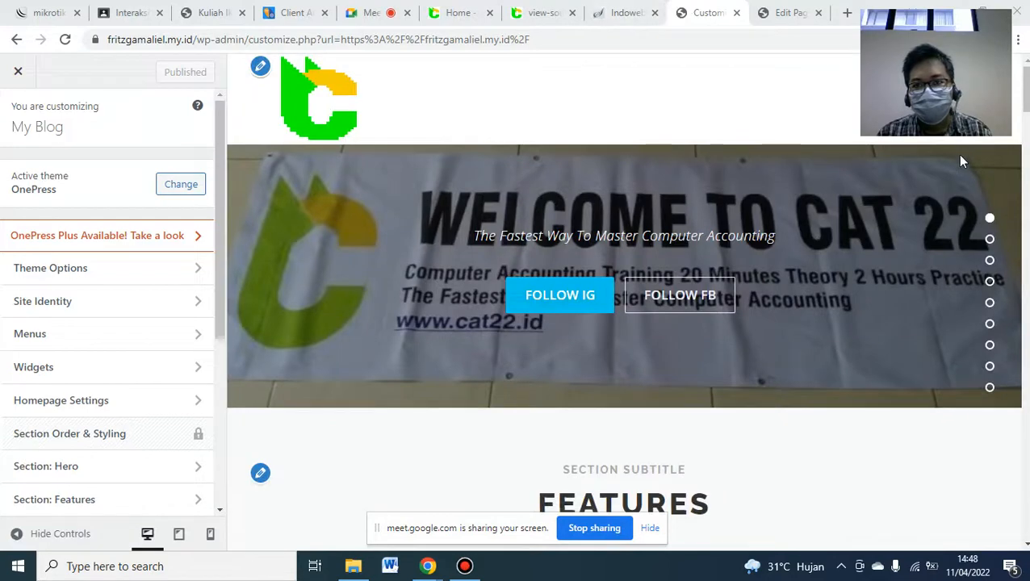
scroll(960, 161, "down", 10)
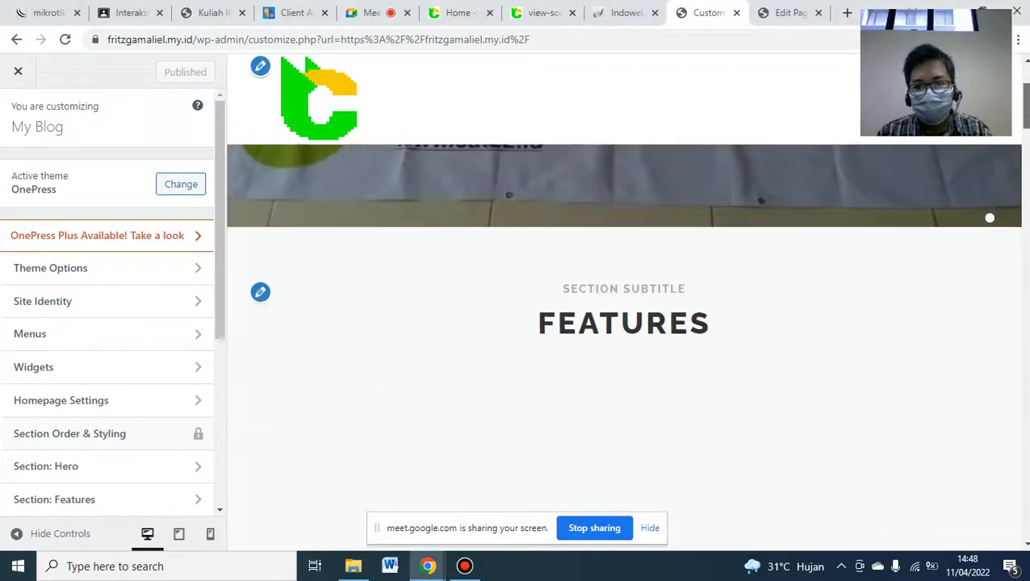
scroll(641, 346, "down", 6)
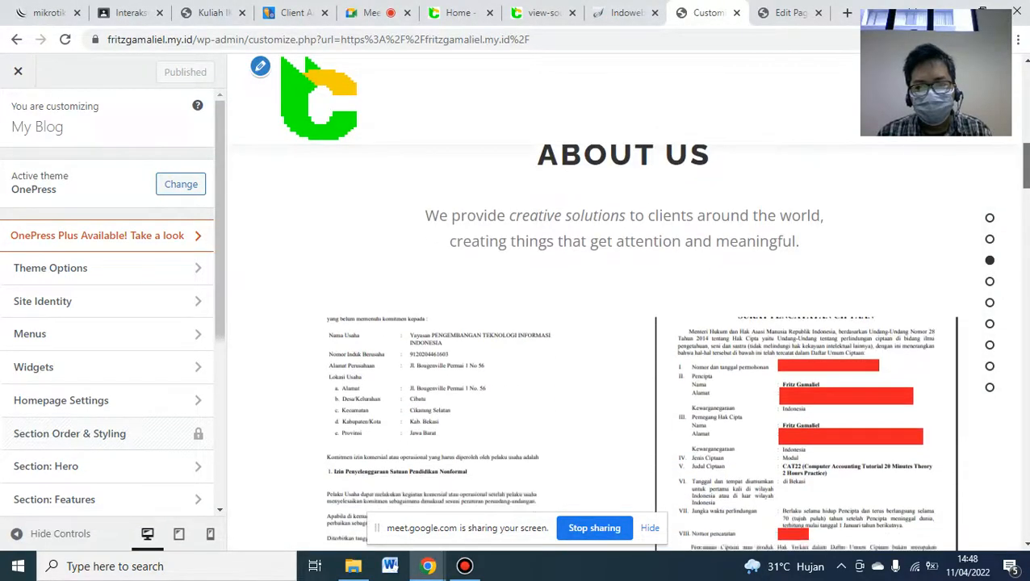
scroll(926, 192, "up", 1)
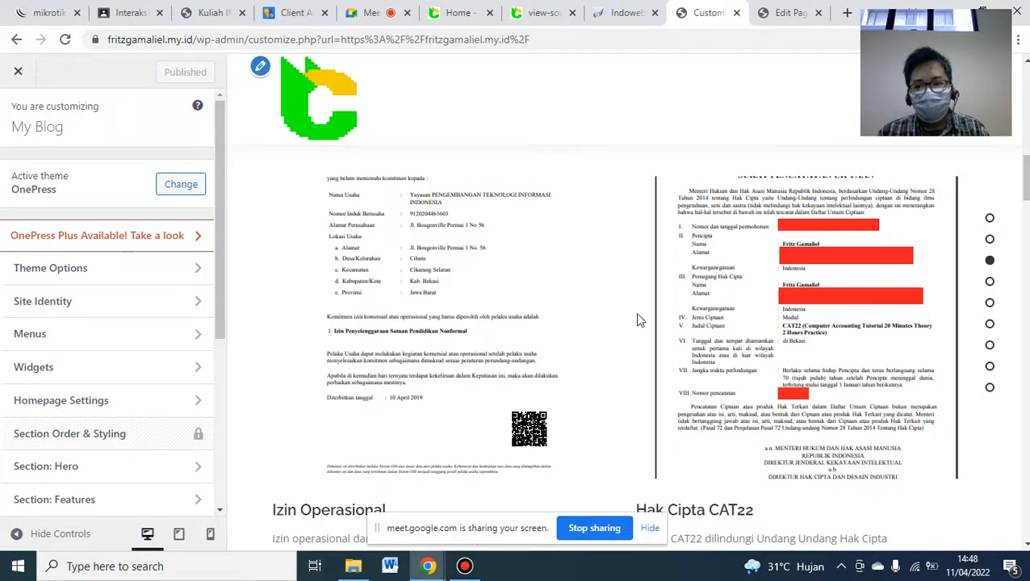
scroll(1022, 177, "down", 1)
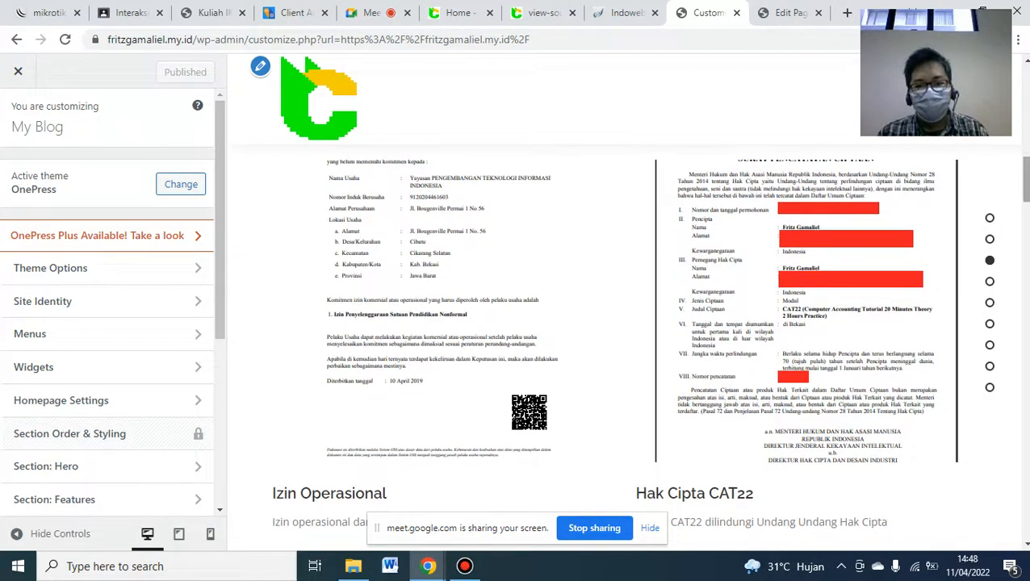
- Scroll the lecture PDF to page 13 'Membuat bagian Layanan', then return to blog.cat22.id
left_click(208, 12)
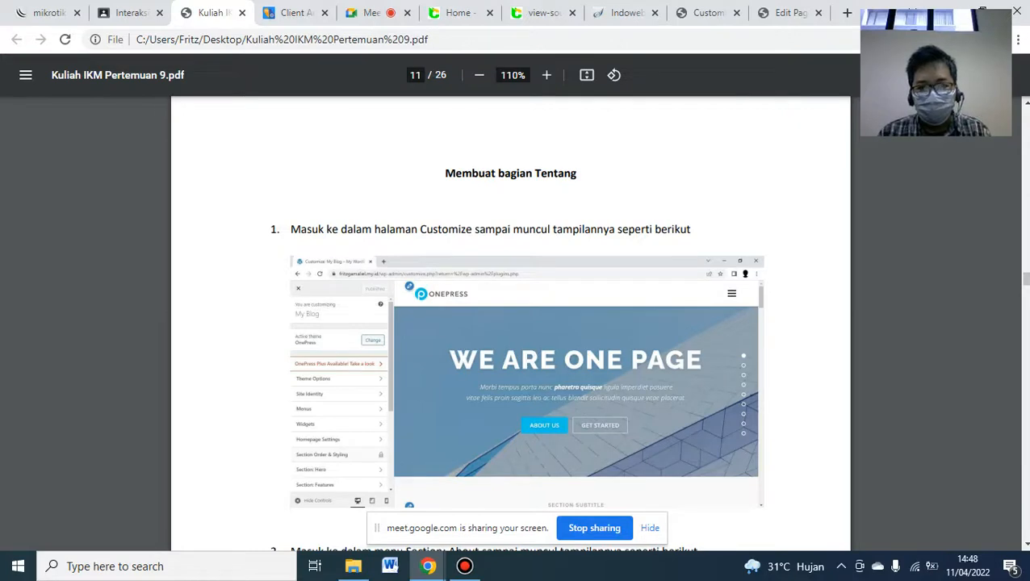
scroll(510, 323, "down", 5)
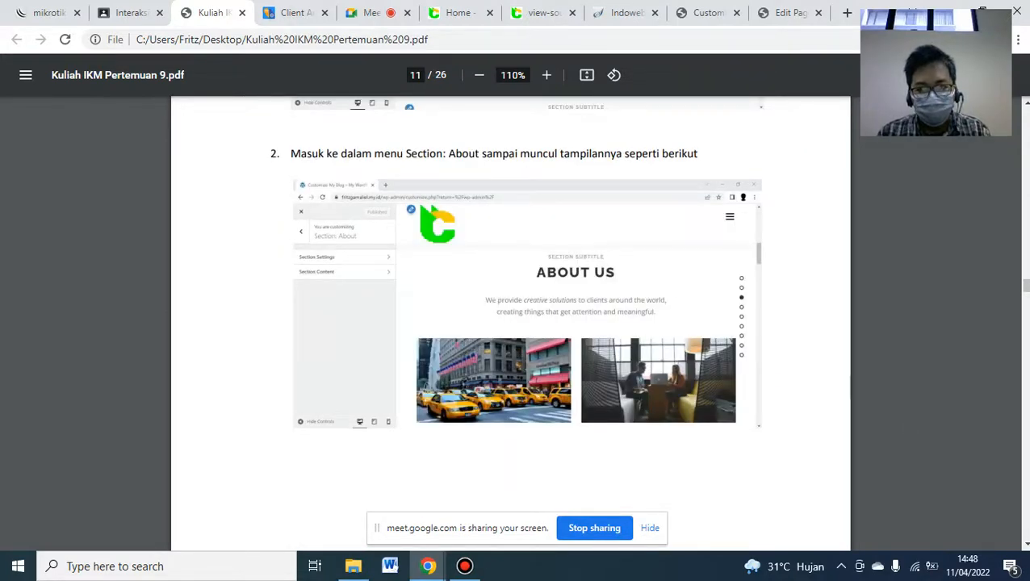
scroll(510, 322, "down", 5)
scroll(510, 323, "down", 5)
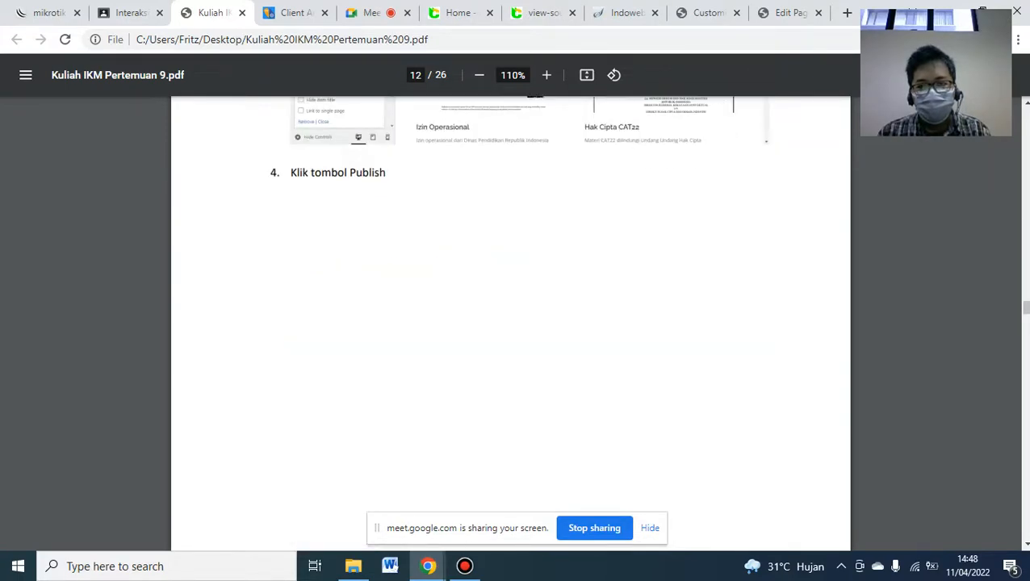
scroll(509, 322, "down", 5)
scroll(1026, 547, "down", 5)
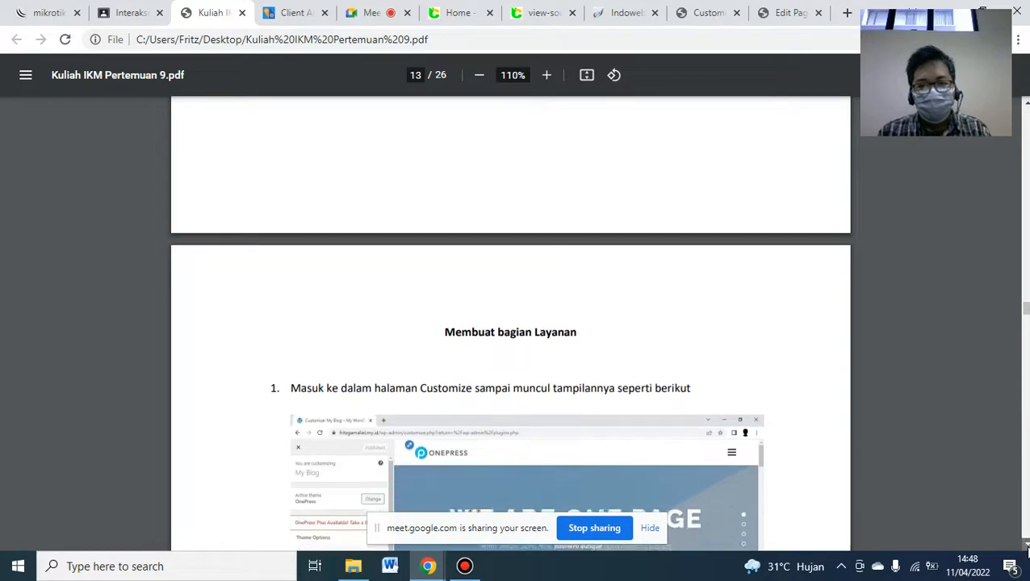
scroll(1026, 547, "down", 1)
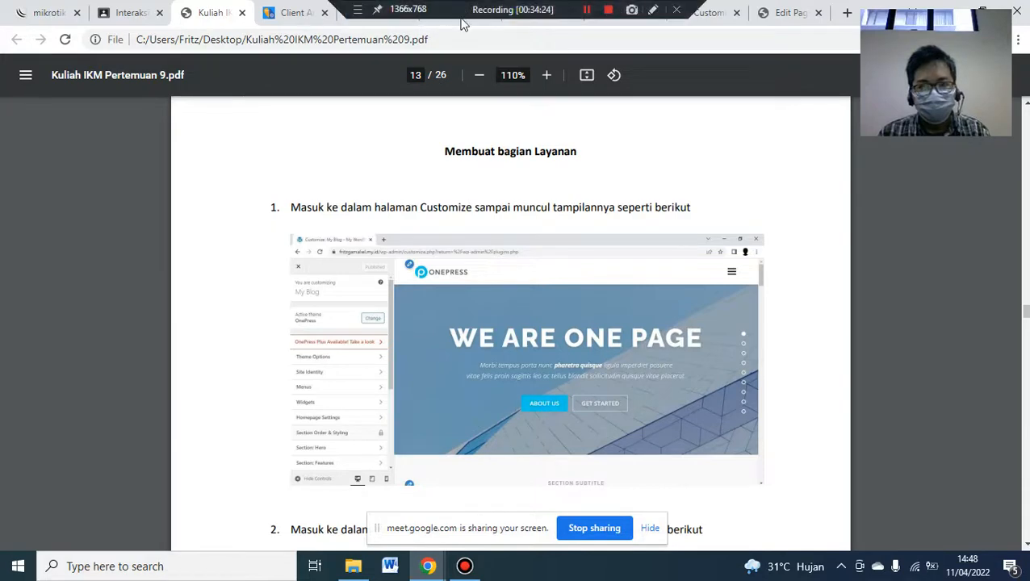
left_click(461, 13)
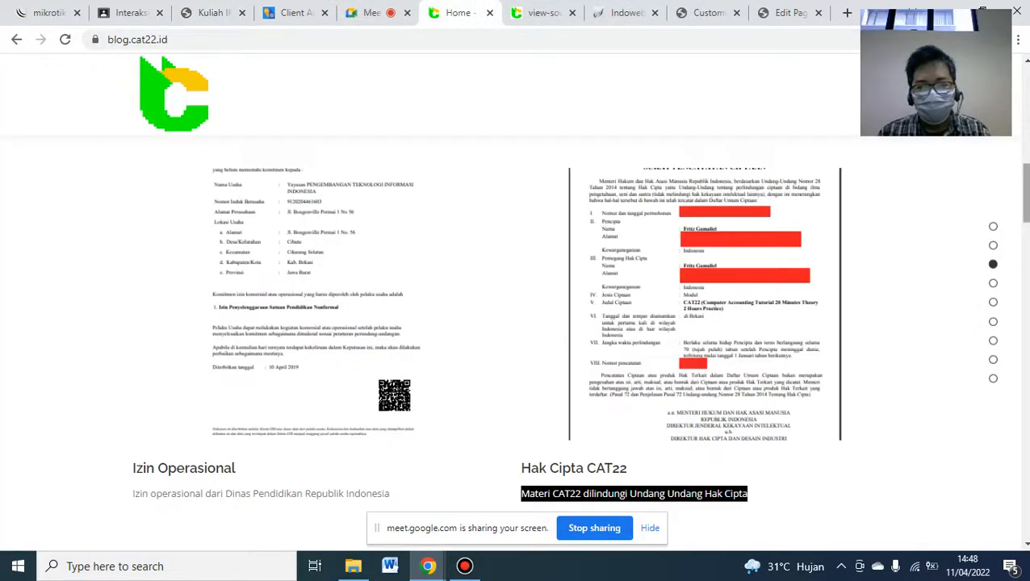
- Scroll blog.cat22.id to its services, then the Customizer preview down to OUR SERVICES
scroll(993, 264, "down", 1)
scroll(992, 264, "down", 5)
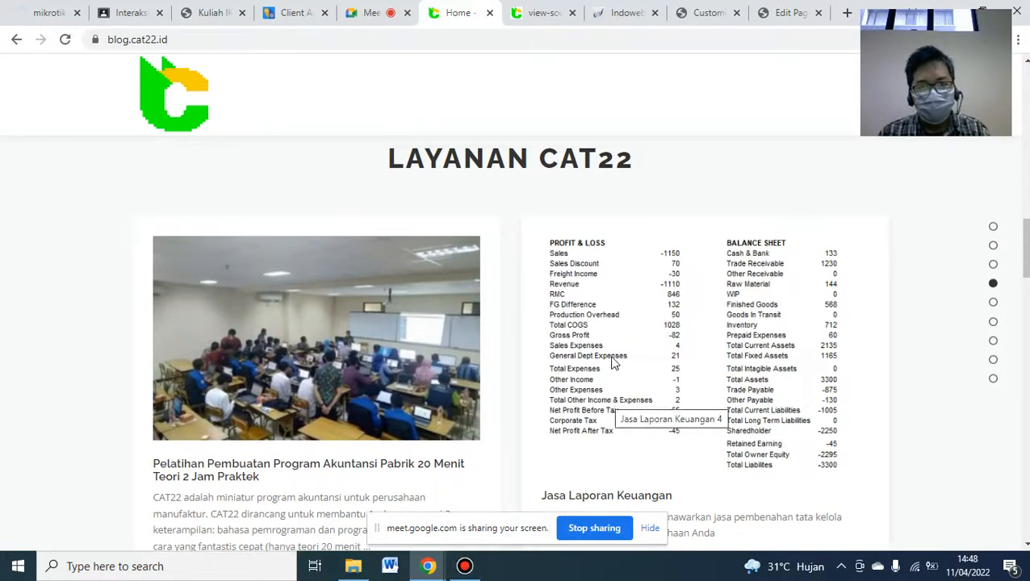
left_click(705, 12)
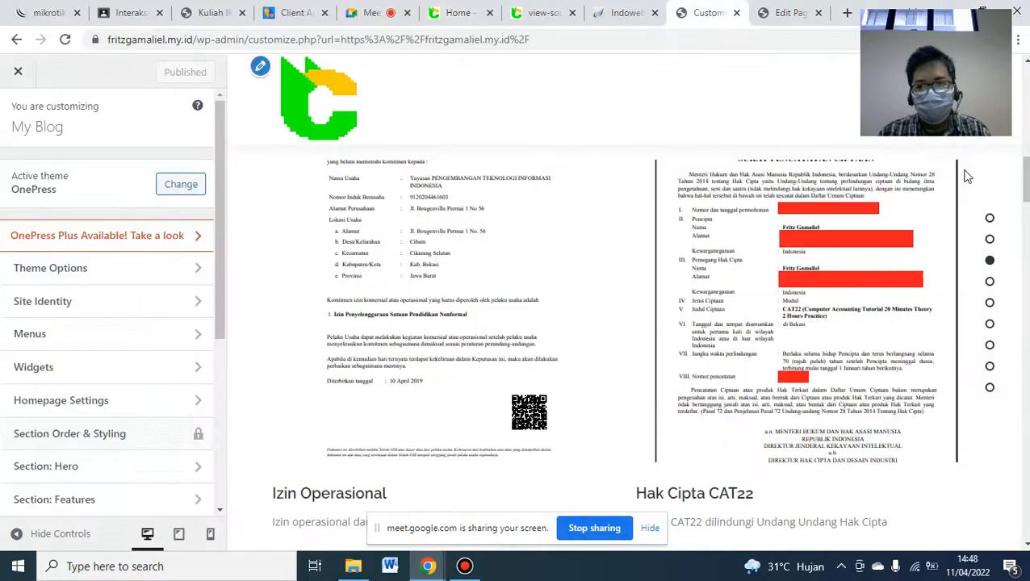
scroll(966, 176, "down", 5)
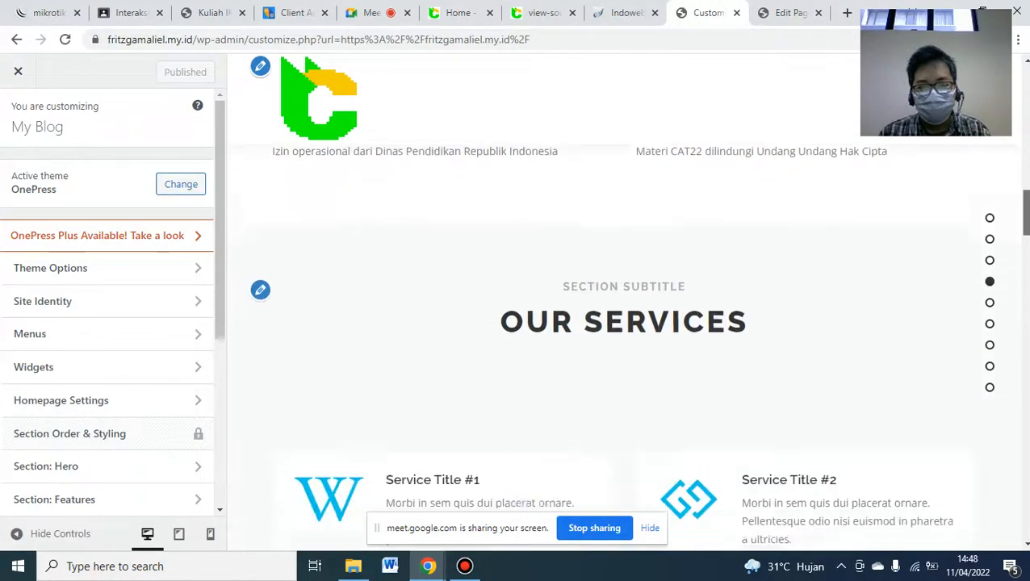
scroll(629, 242, "down", 2)
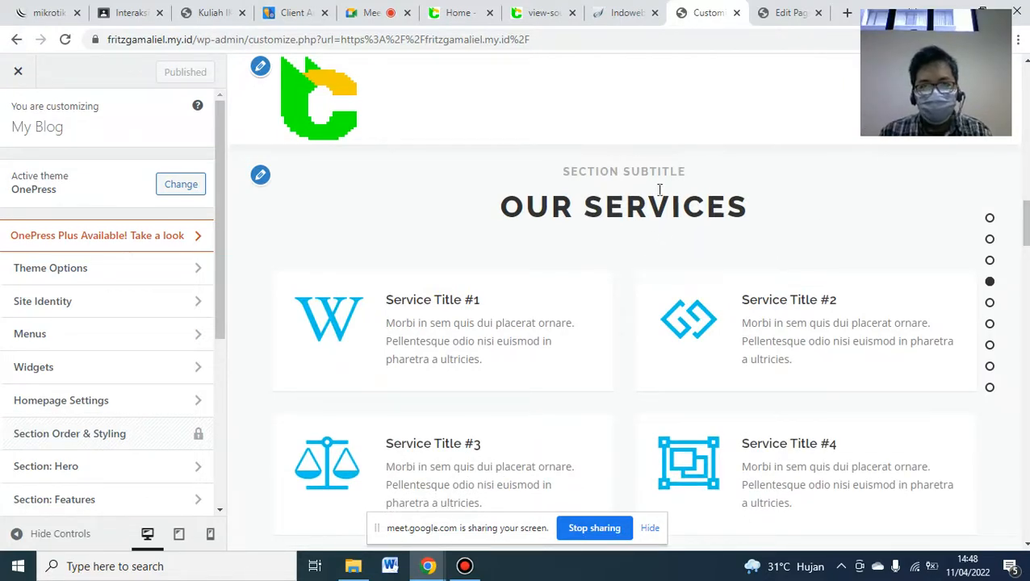
- Recheck the CAT22 services, then scroll the Customizer sidebar to the homepage section list
left_click(457, 9)
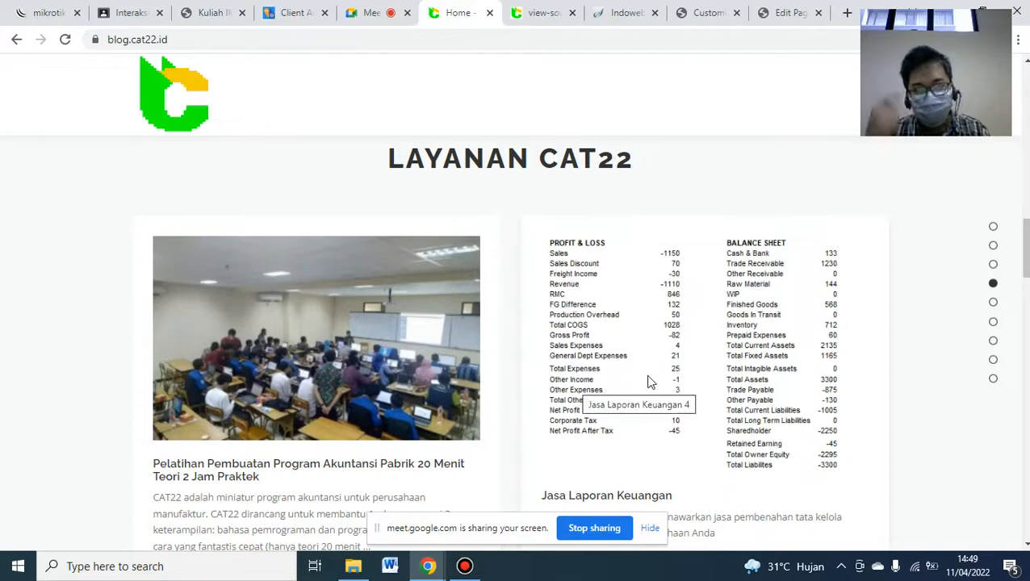
left_click(1025, 545)
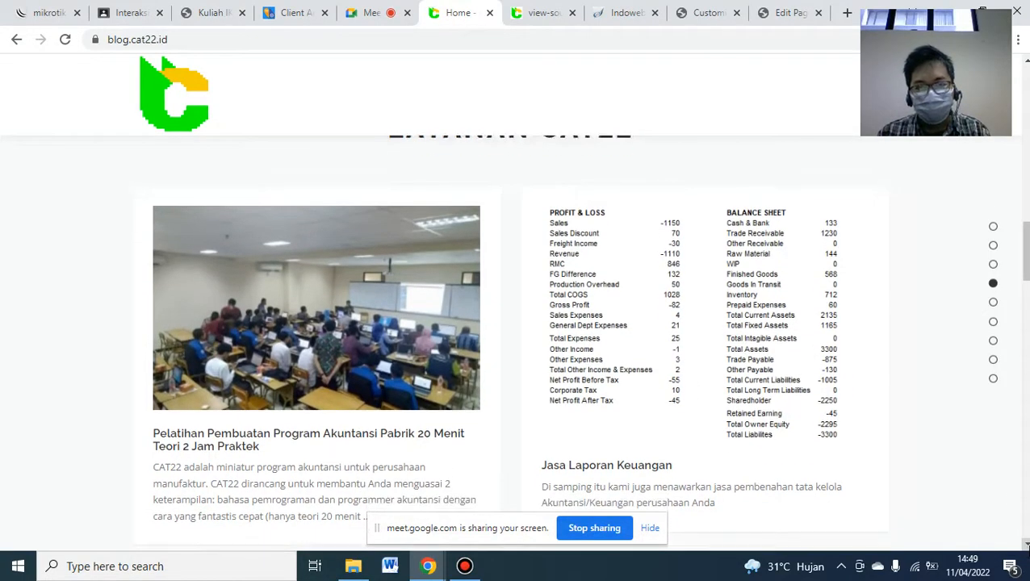
left_click(704, 11)
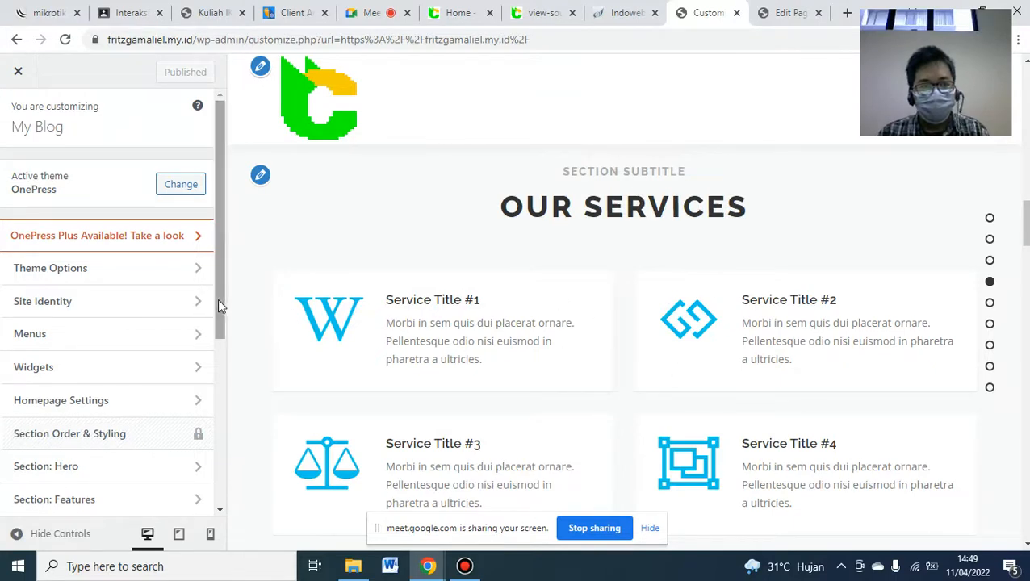
left_click_drag(217, 298, 213, 439)
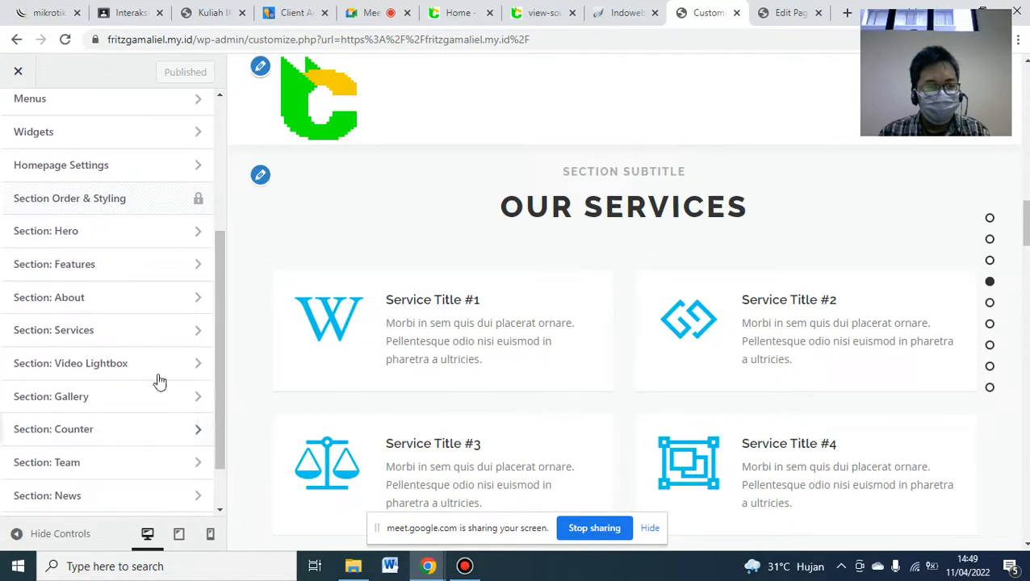
- Review Service Titles #1–#3 under Services > Section Content, then switch to the Hak Cipta CAT22 editor
left_click(54, 332)
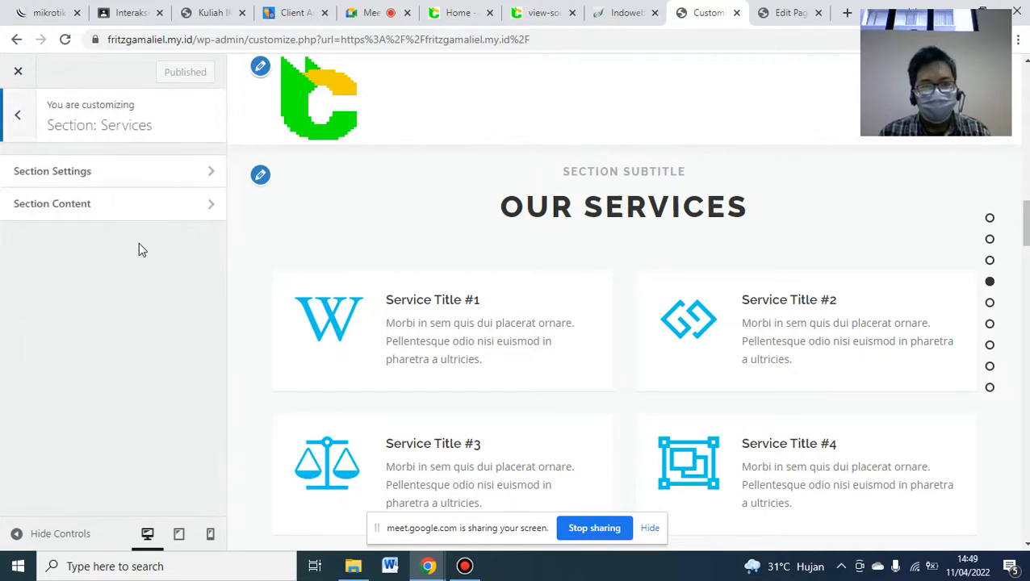
left_click(100, 212)
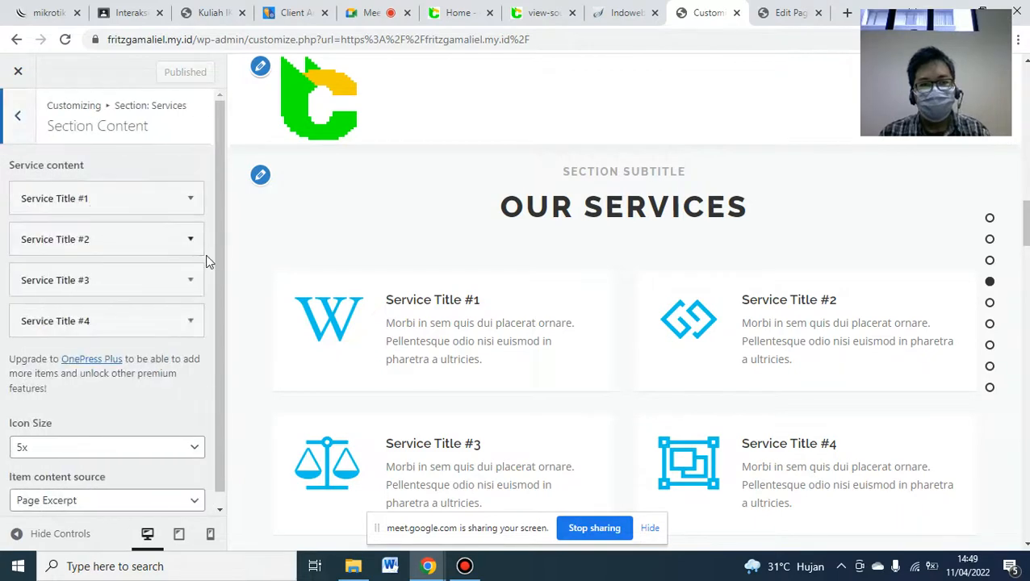
left_click(194, 200)
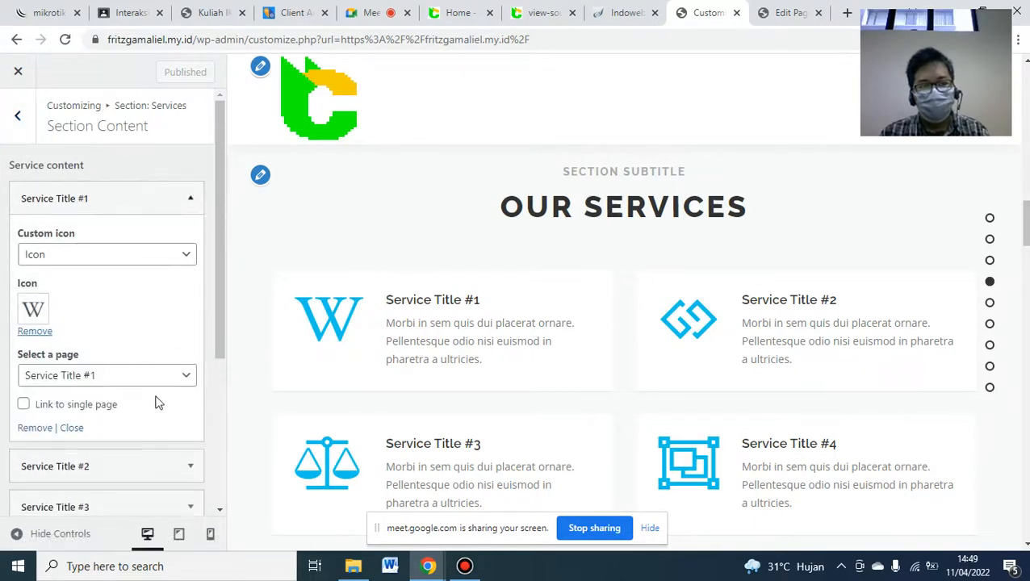
left_click_drag(223, 323, 222, 416)
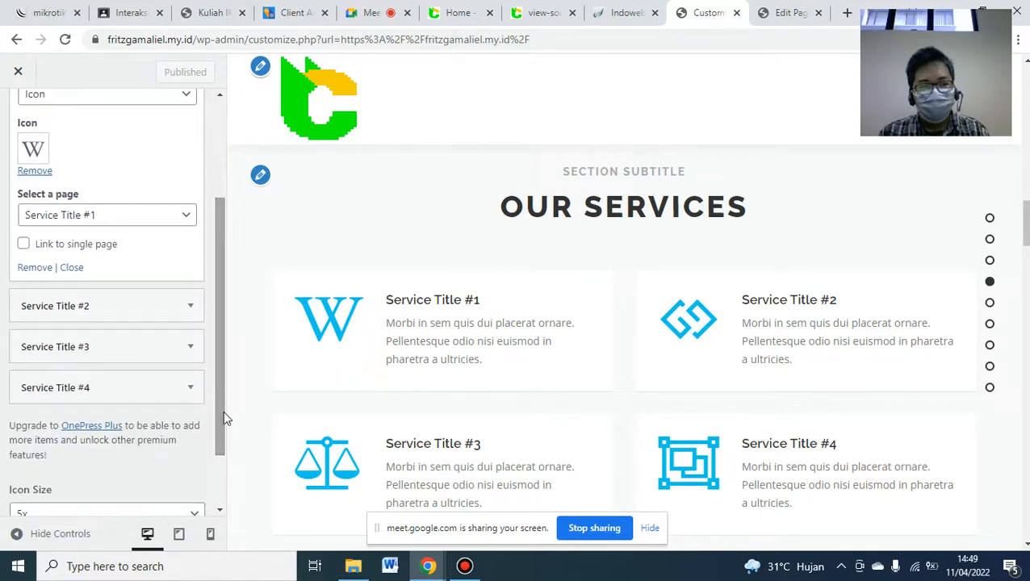
left_click(190, 309)
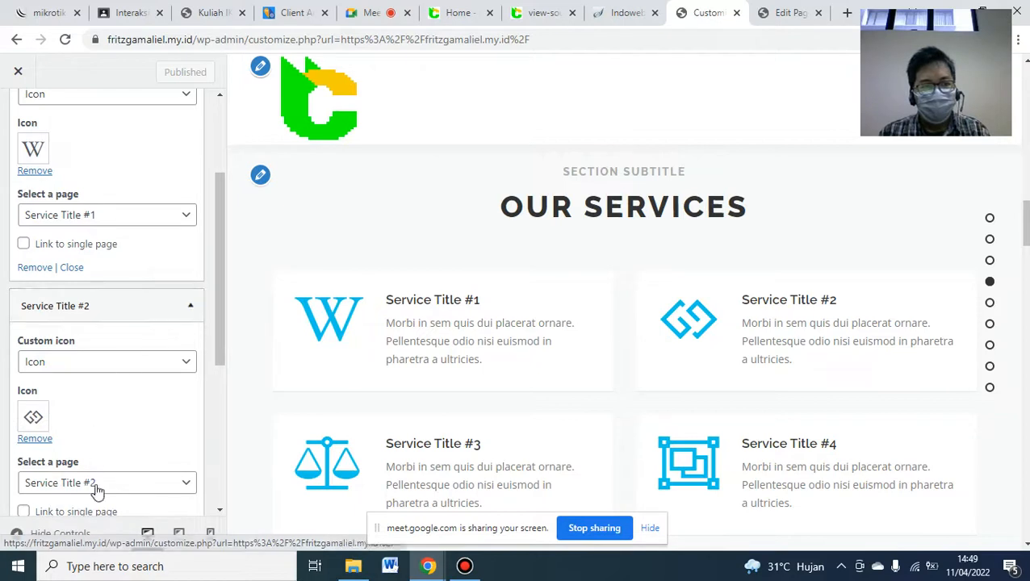
left_click_drag(218, 335, 208, 390)
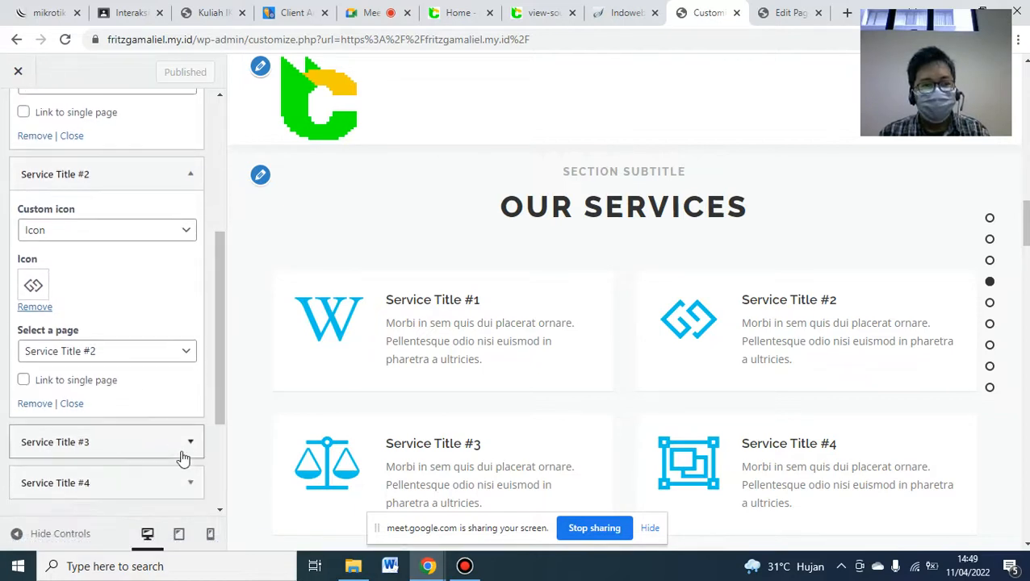
left_click(189, 451)
left_click_drag(219, 309, 224, 202)
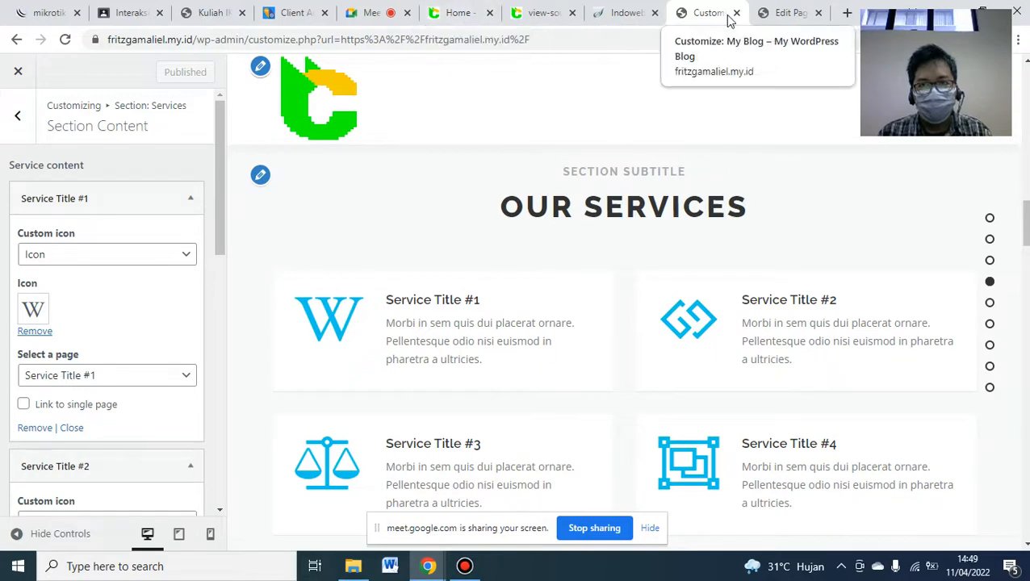
left_click(780, 22)
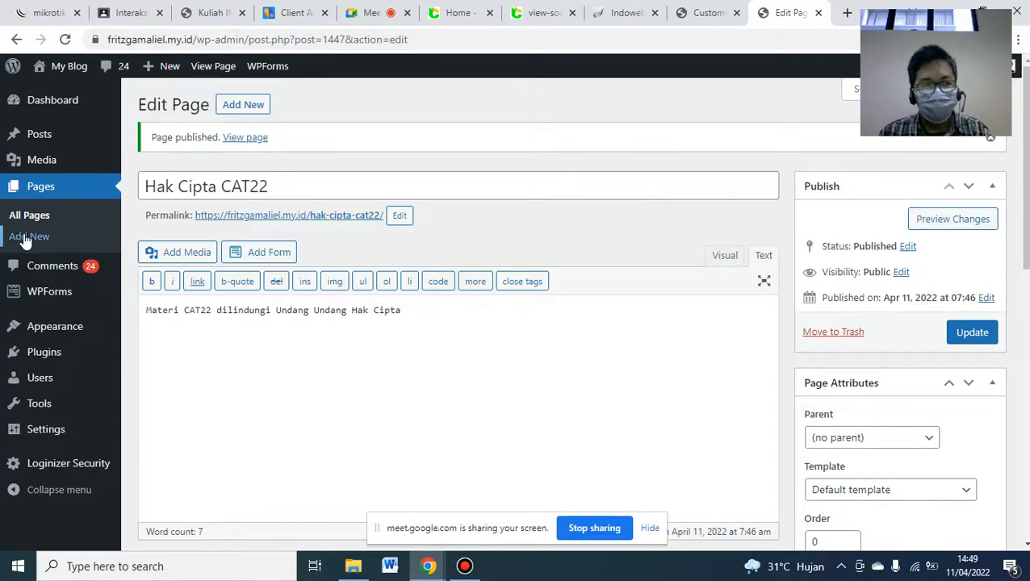
- Start a new page titled with the blog's accounting training course heading
left_click(243, 111)
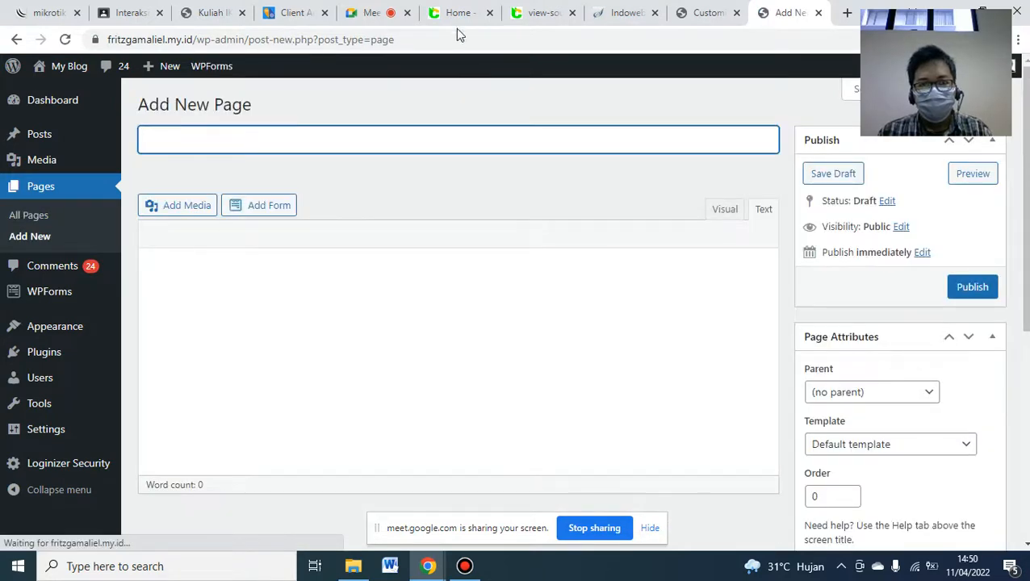
left_click(457, 12)
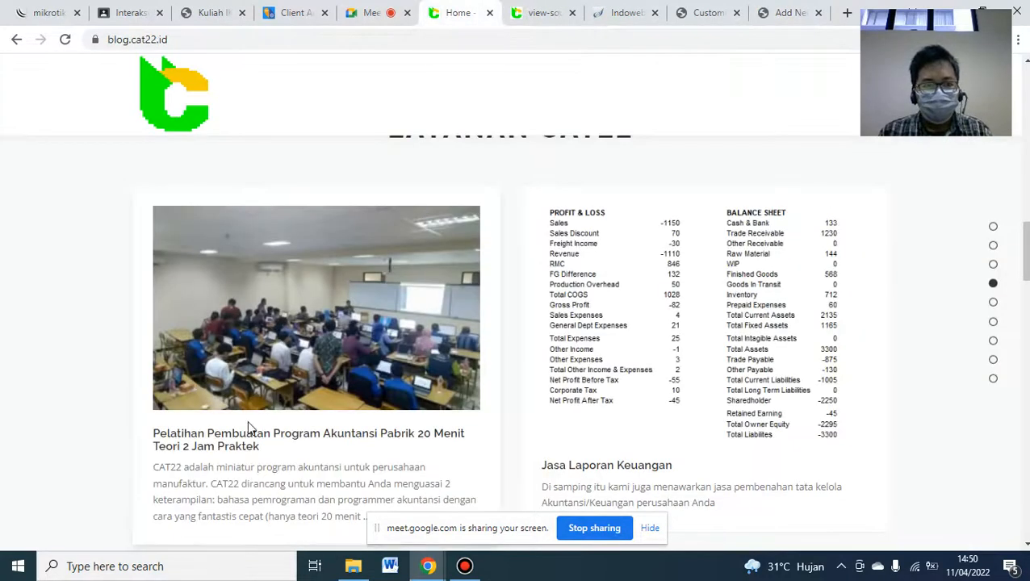
triple_click(223, 438)
key("ctrl+c")
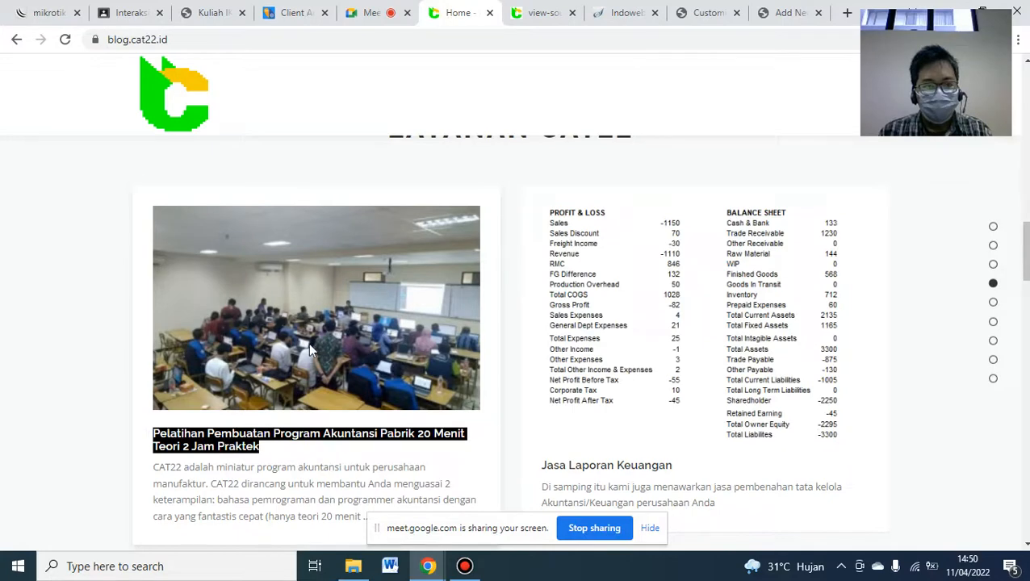
left_click(787, 12)
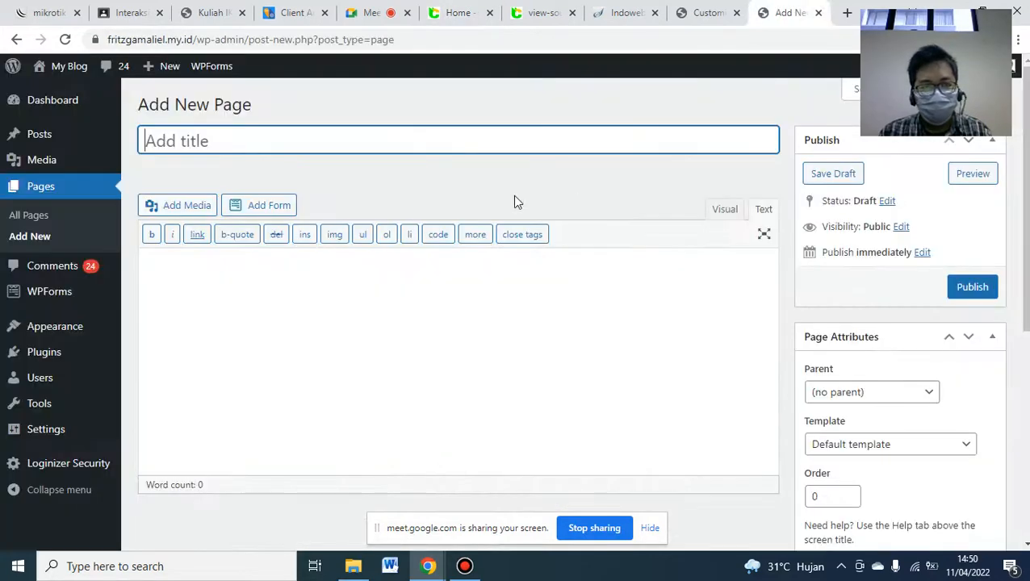
key("ctrl+v")
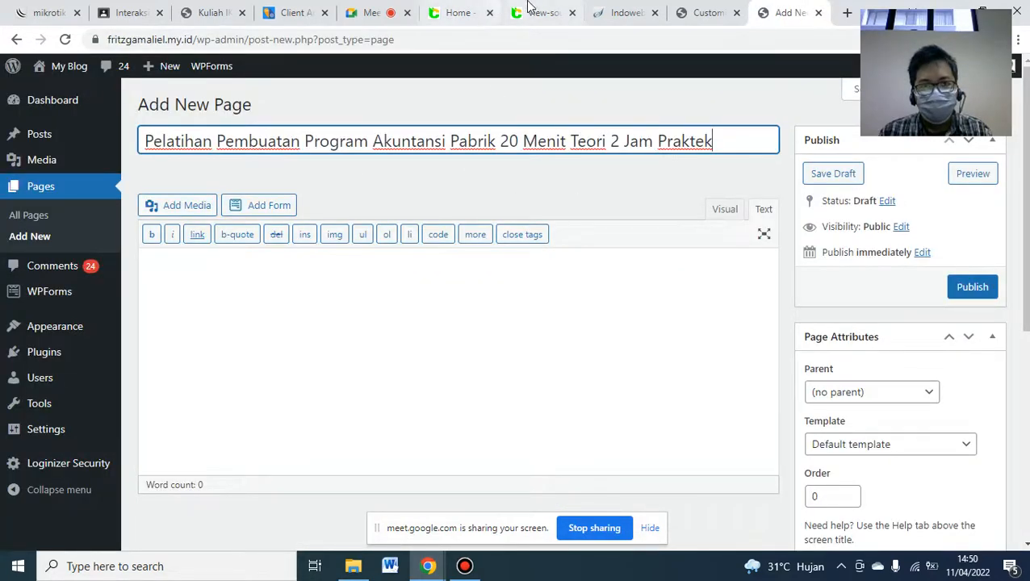
- Paste the course description paragraph from blog.cat22.id into the page body
left_click(452, 12)
triple_click(203, 481)
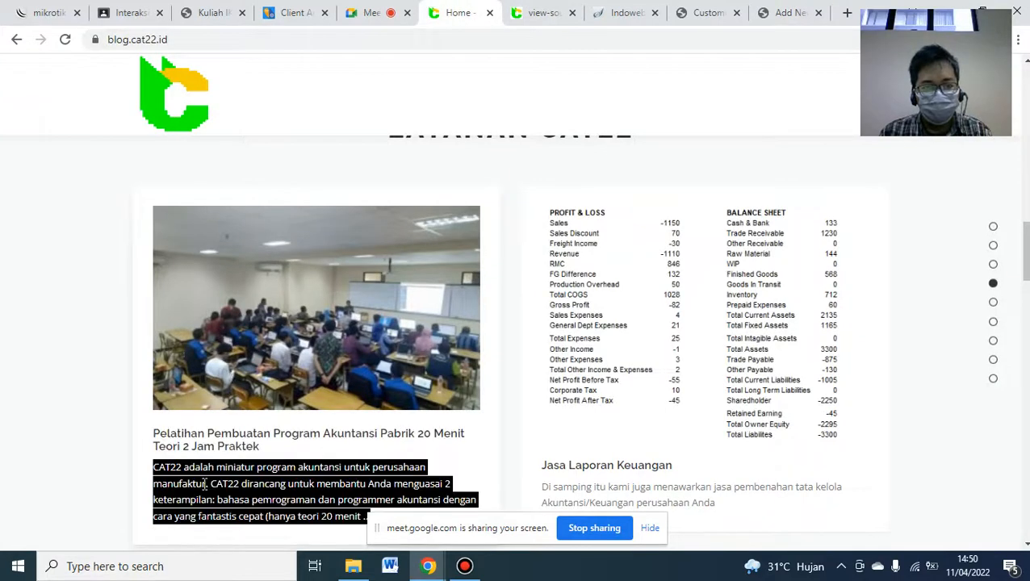
left_click(787, 12)
left_click(448, 347)
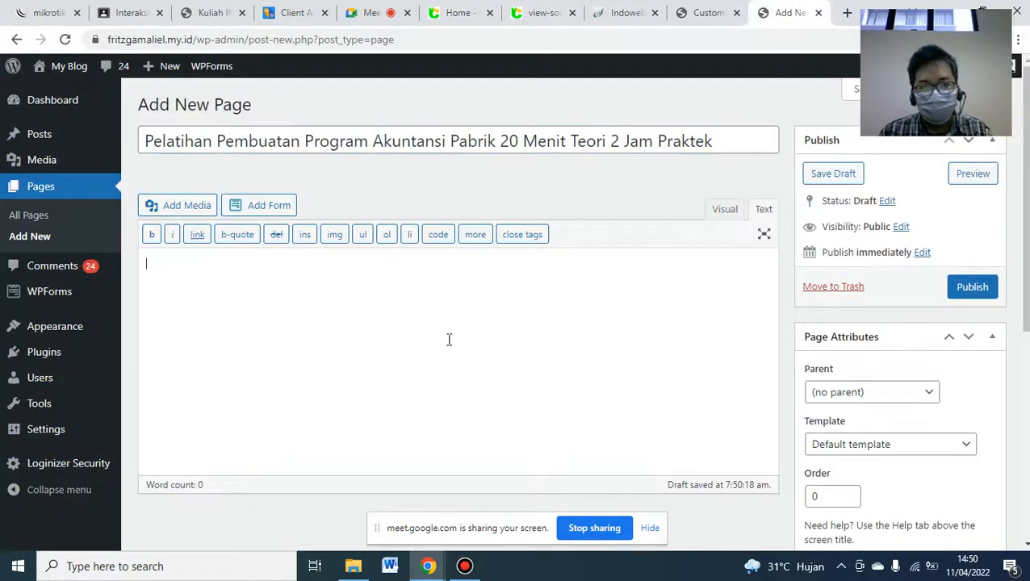
type("CAT22 adalah miniatur program akuntansi untuk perusahaan manufaktur. CAT22 dirancang untuk membantu Anda menguasai 2 keterampilan: bahasa pemrograman dan programmer akuntansi dengan cara yang fantastis cepat (hanya teori 20 menit …")
scroll(581, 308, "down", 5)
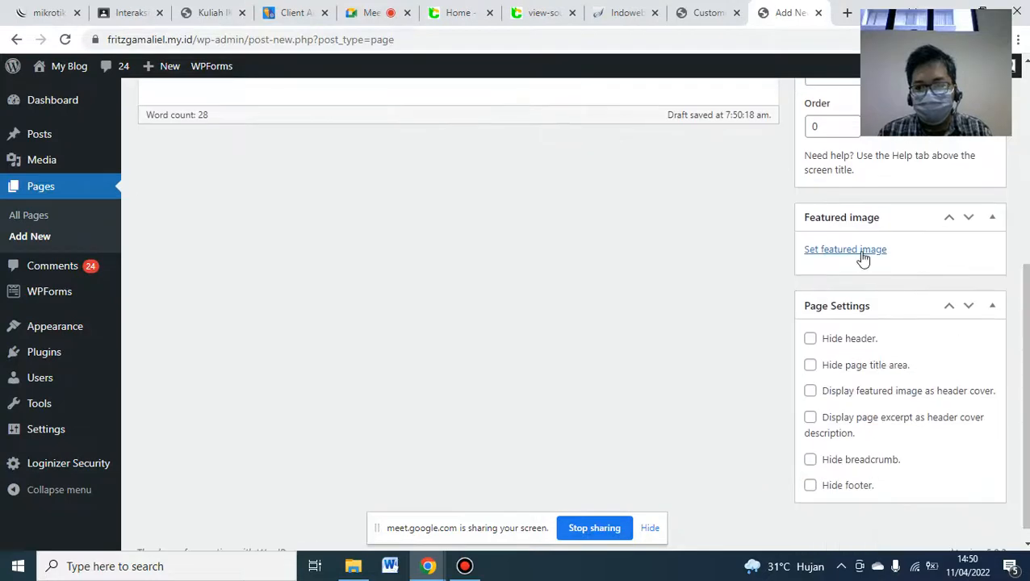
- Upload DOKUMENTASI PELATIHAN.jpg from the MEDIA folder and set it as the featured image
left_click(862, 256)
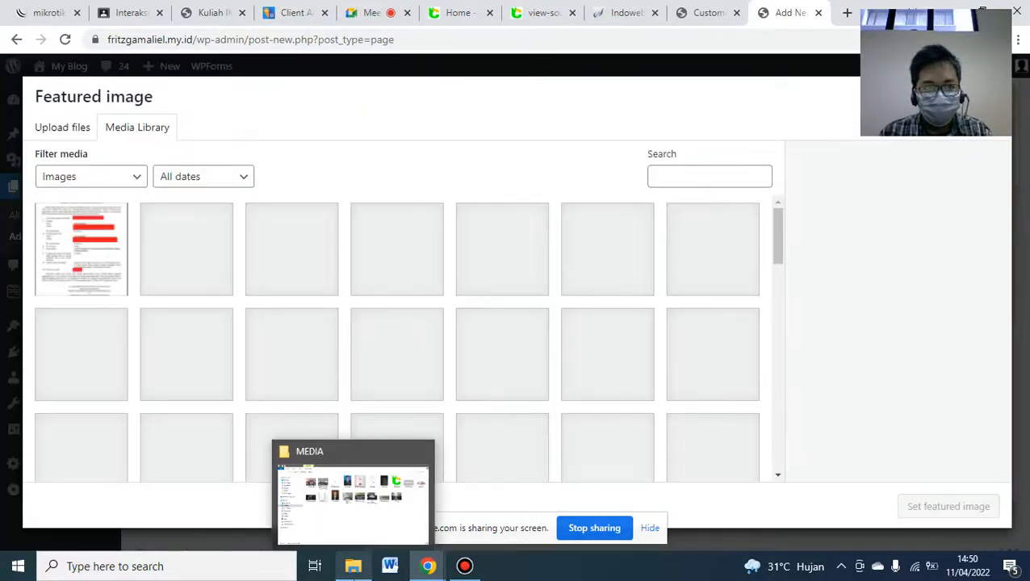
left_click(352, 566)
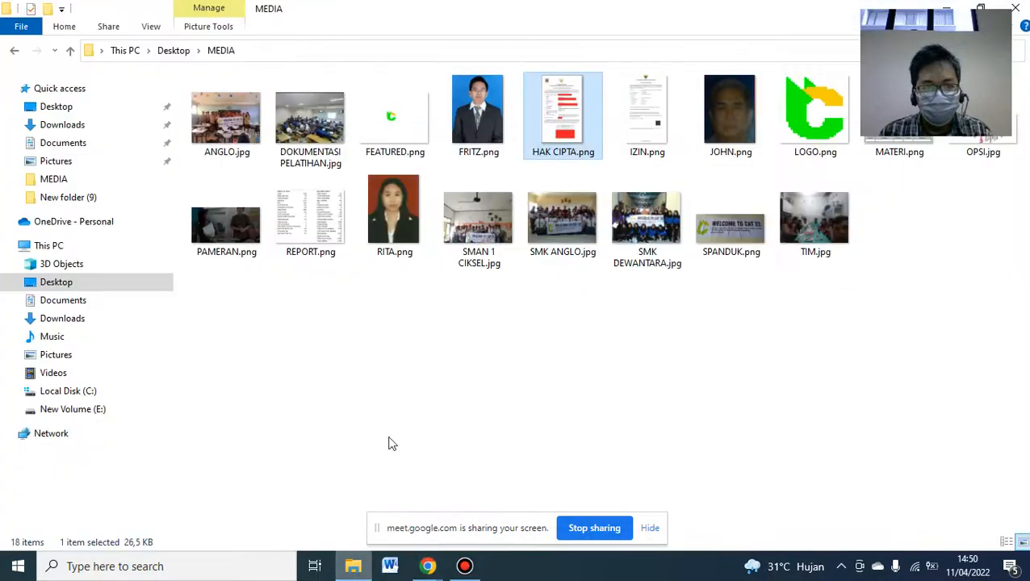
left_click(349, 162)
left_click_drag(309, 122, 393, 339)
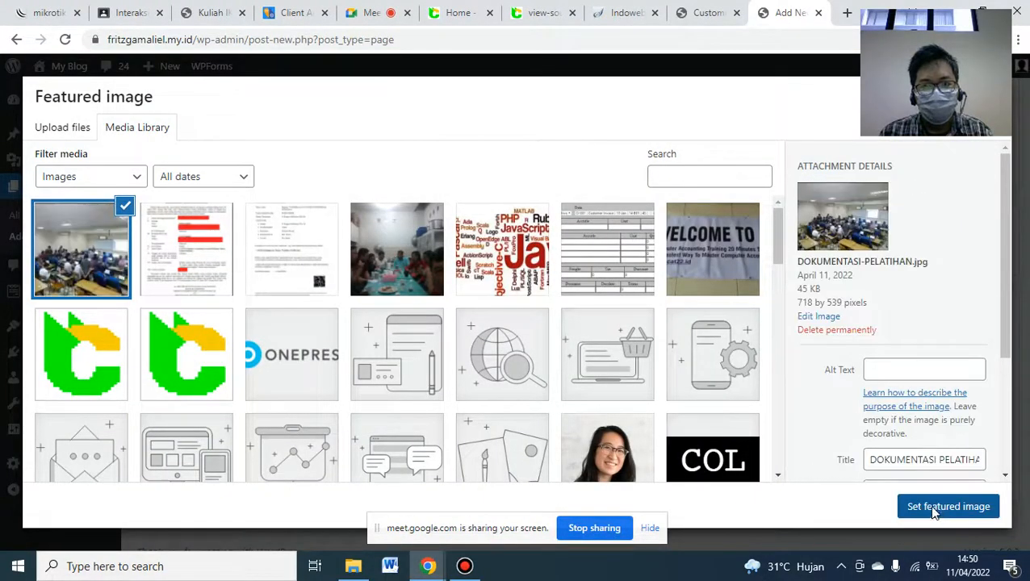
left_click(934, 506)
scroll(915, 386, "down", 1)
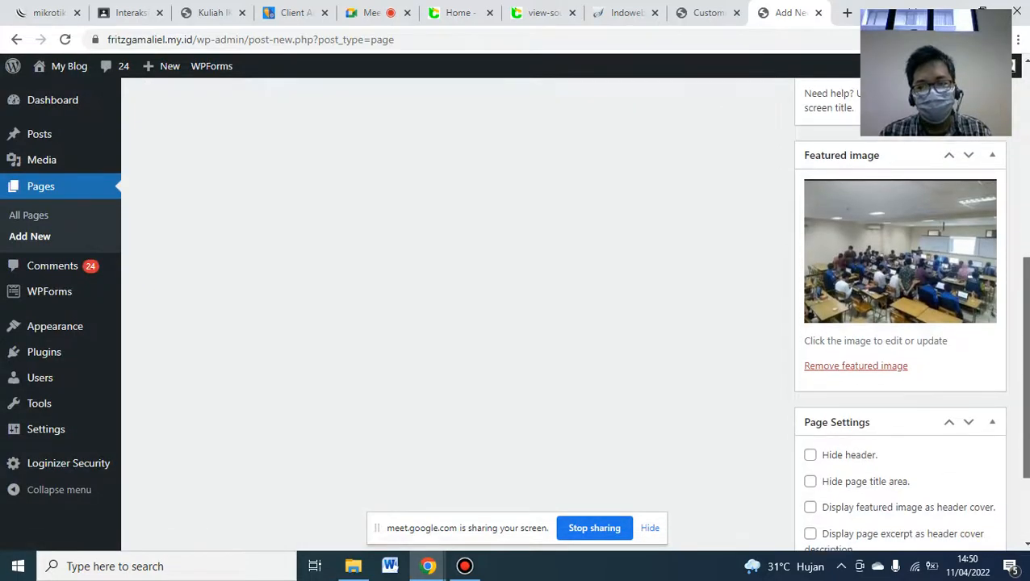
scroll(452, 315, "up", 5)
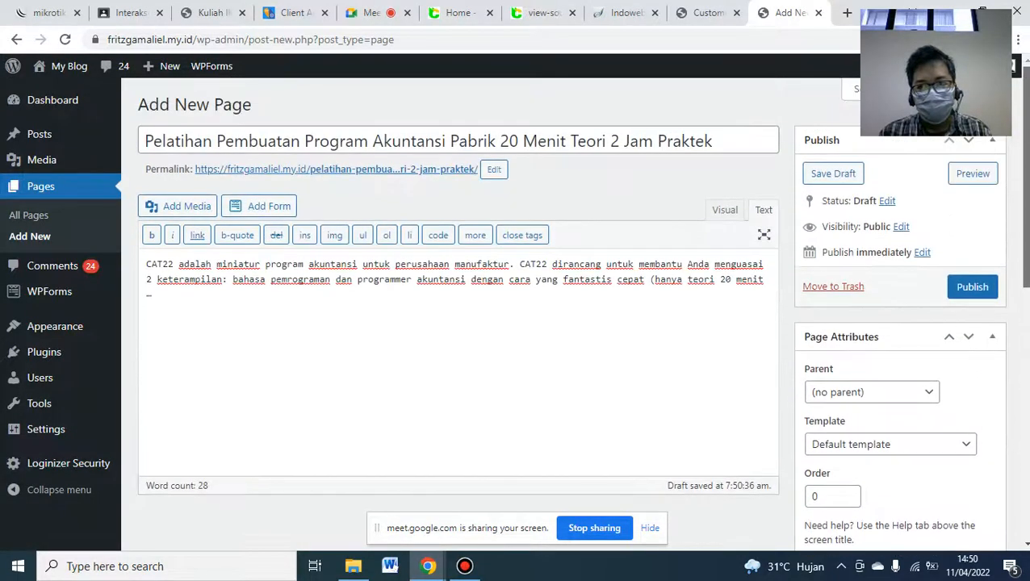
- Publish the accounting training page and start another new page
left_click(972, 288)
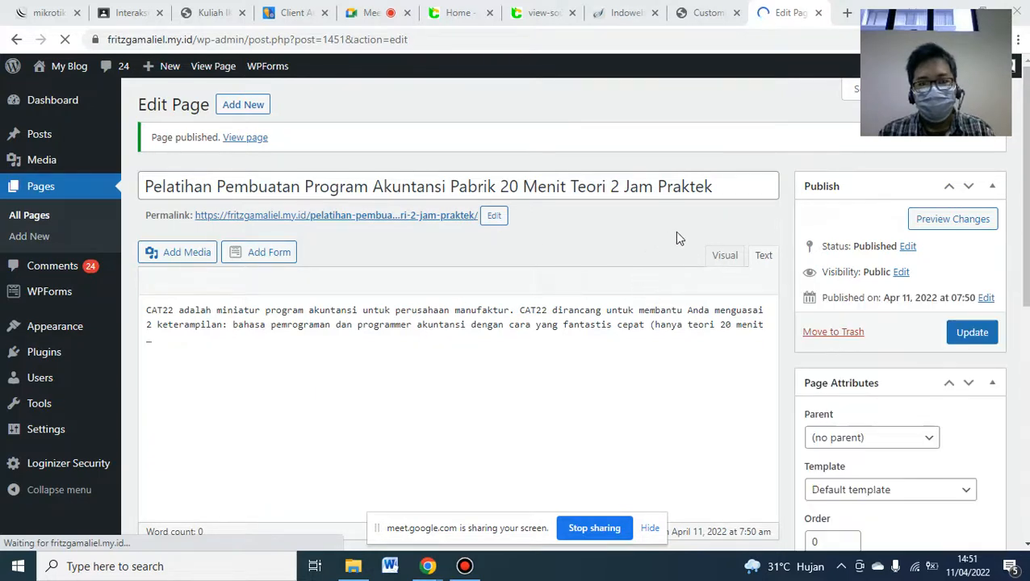
left_click(249, 105)
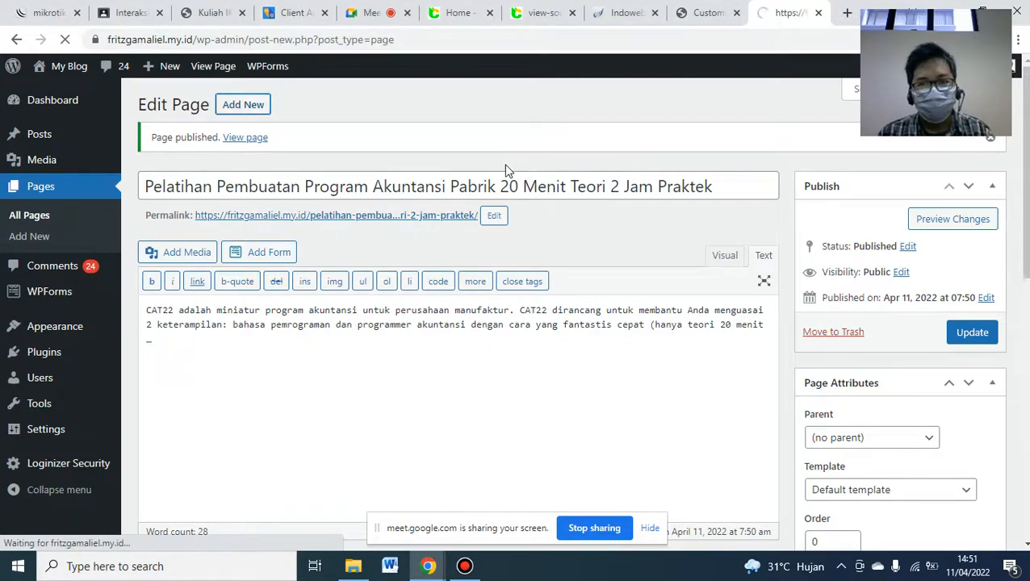
- Paste the blog's 'Jasa Laporan Keuangan' heading as the new page's title
left_click(460, 16)
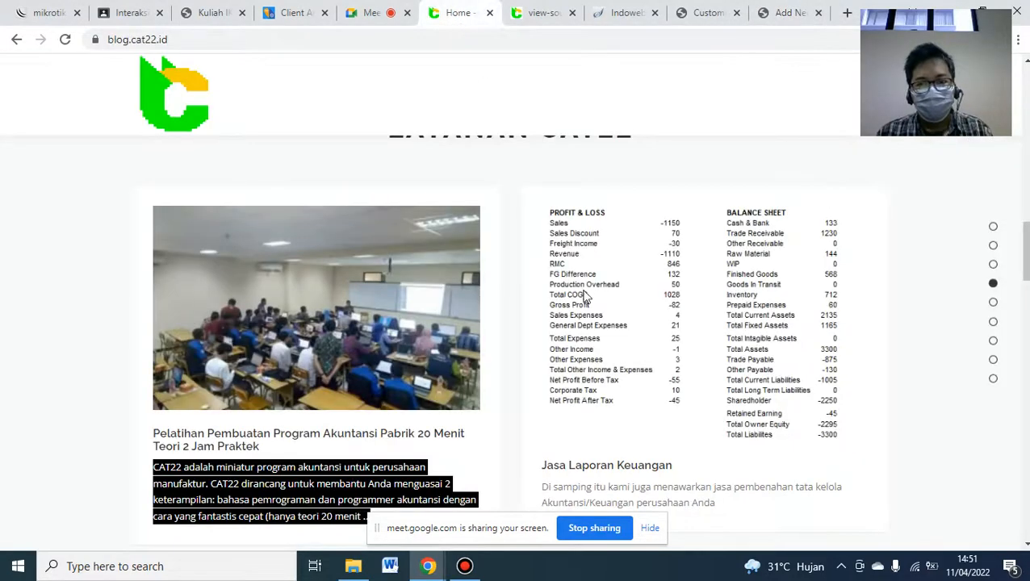
left_click_drag(1026, 252, 1026, 254)
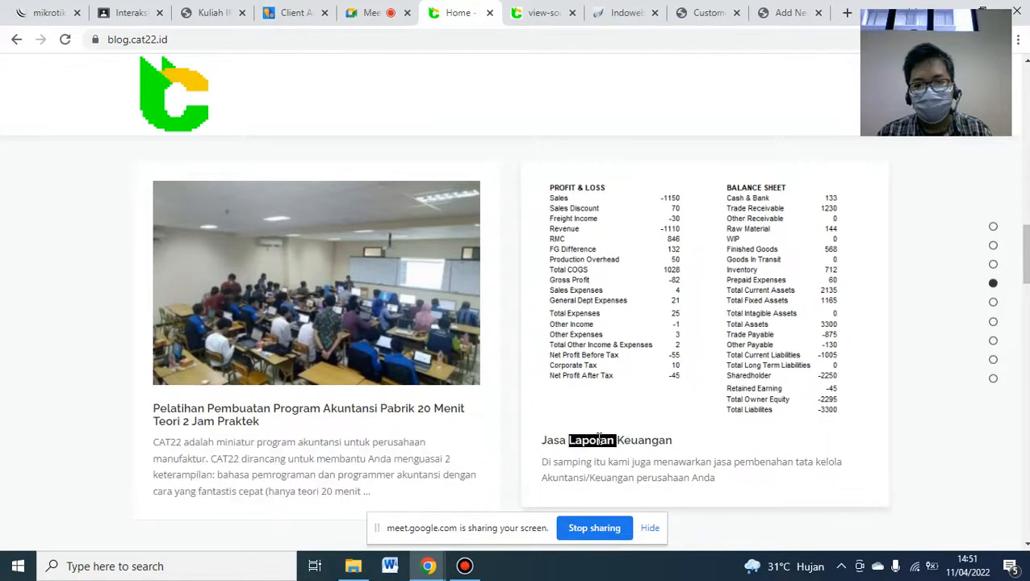
triple_click(614, 436)
key("ctrl+c")
left_click(774, 15)
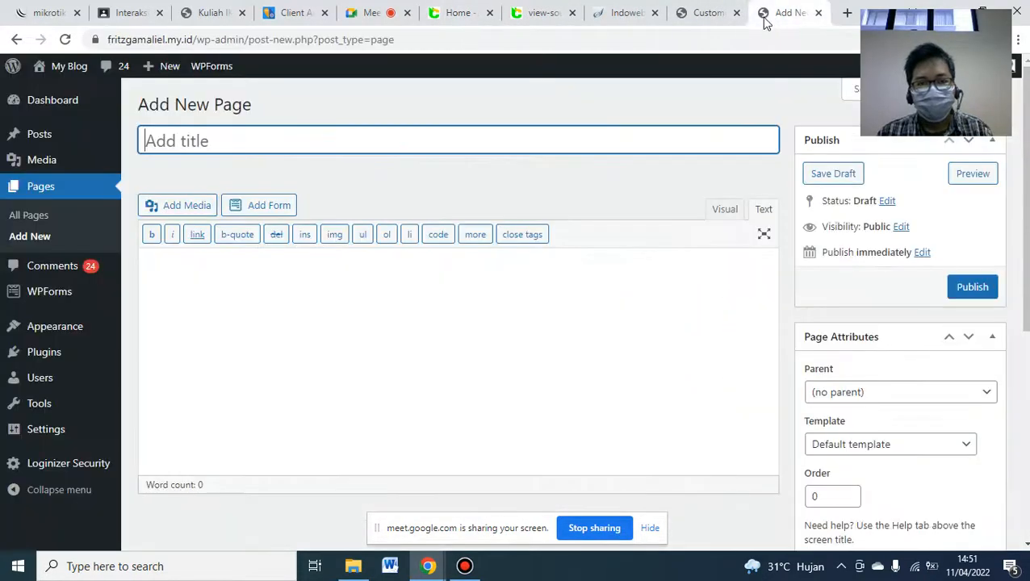
key("ctrl+v")
- Paste the blog's financial-services description paragraph into the page content
left_click(459, 13)
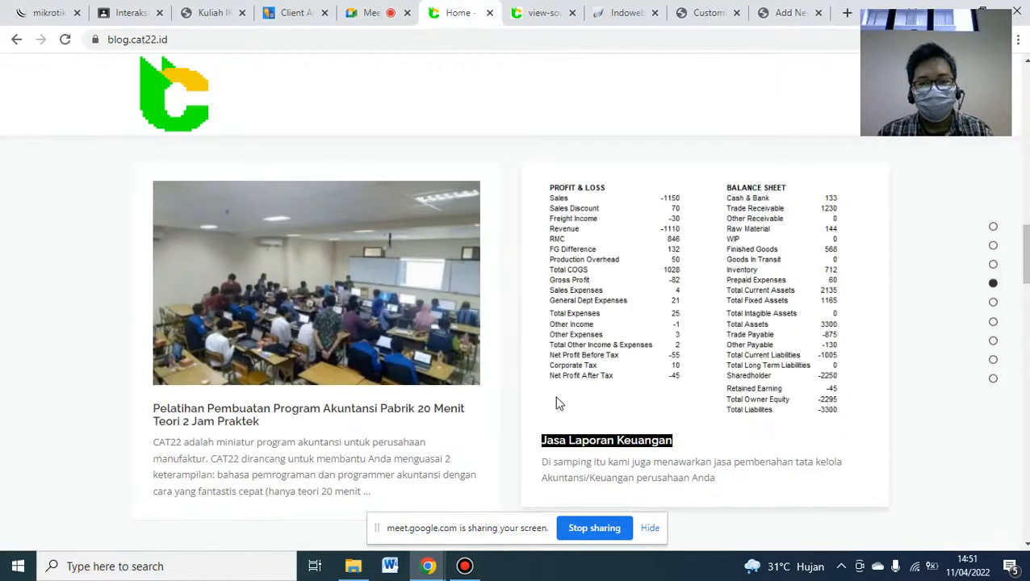
left_click_drag(542, 460, 736, 481)
key("ctrl+c")
left_click(779, 11)
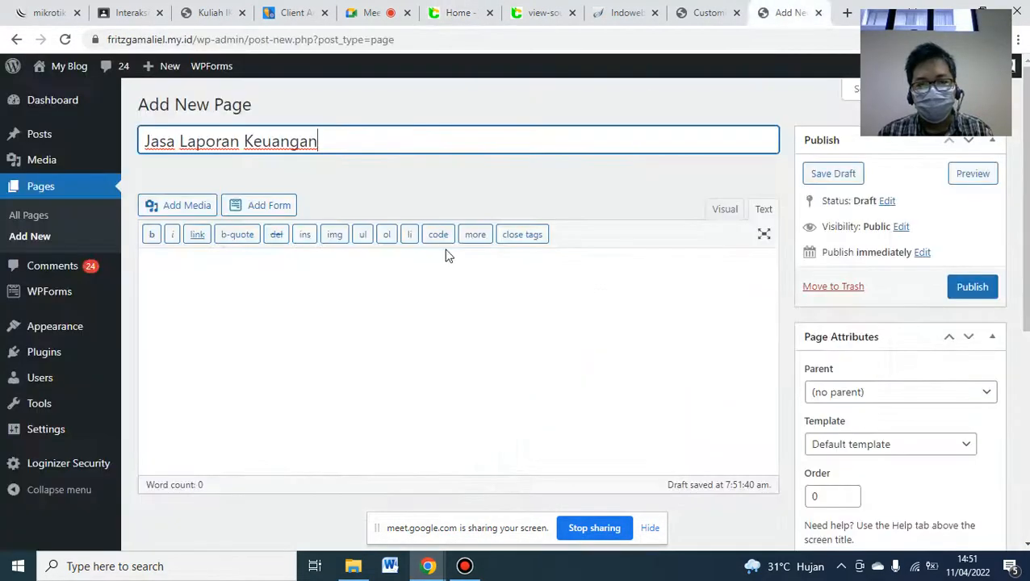
left_click(395, 294)
key("ctrl+v")
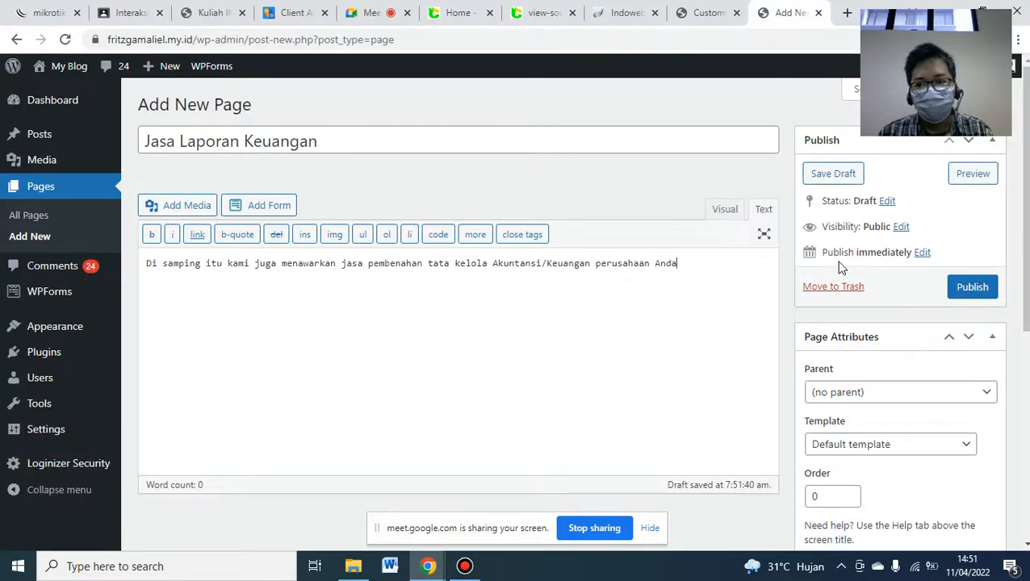
scroll(847, 275, "down", 4)
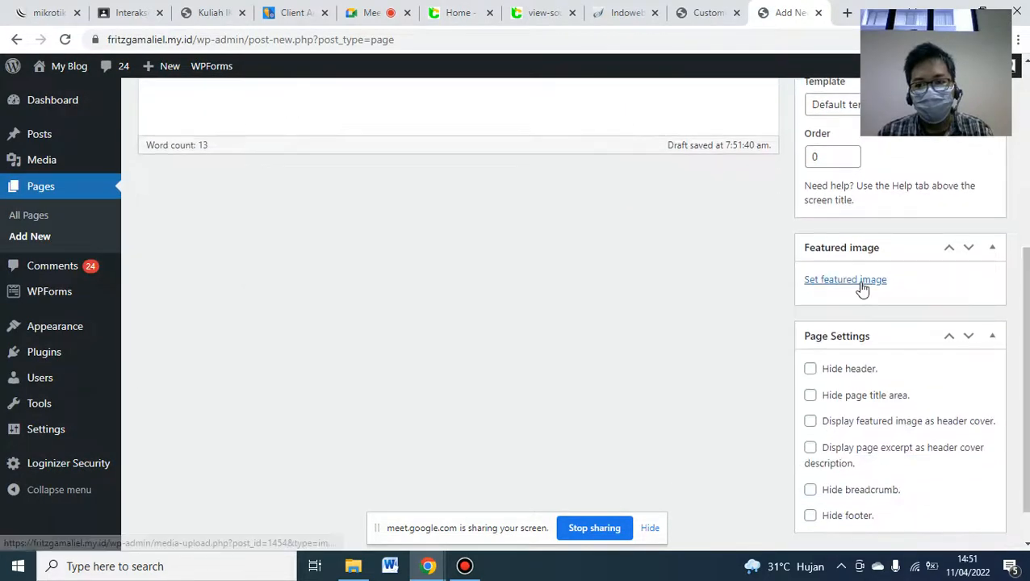
- Upload REPORT.png to the Media Library and set it as the page's featured image
left_click(860, 282)
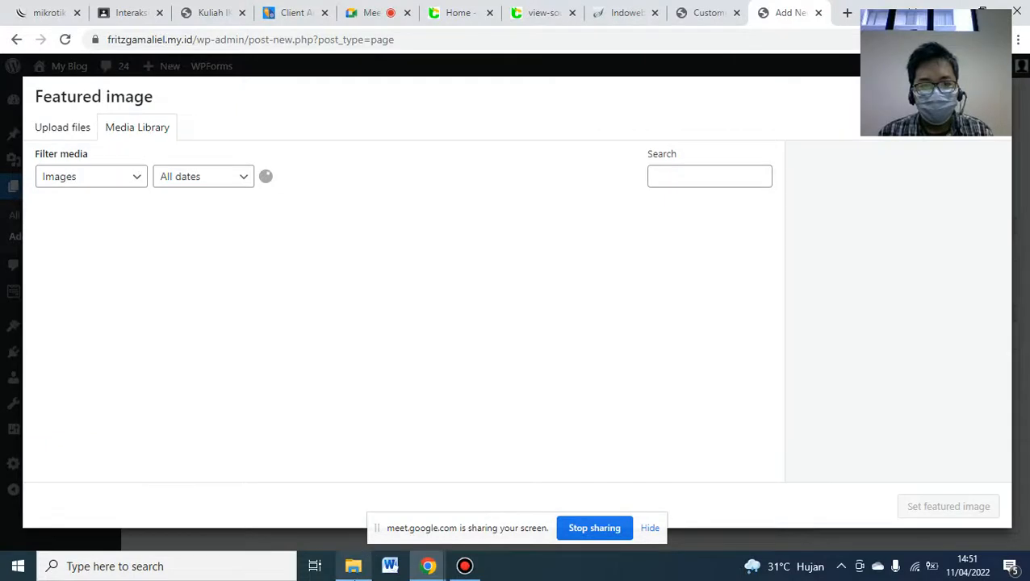
left_click(353, 567)
left_click(313, 209)
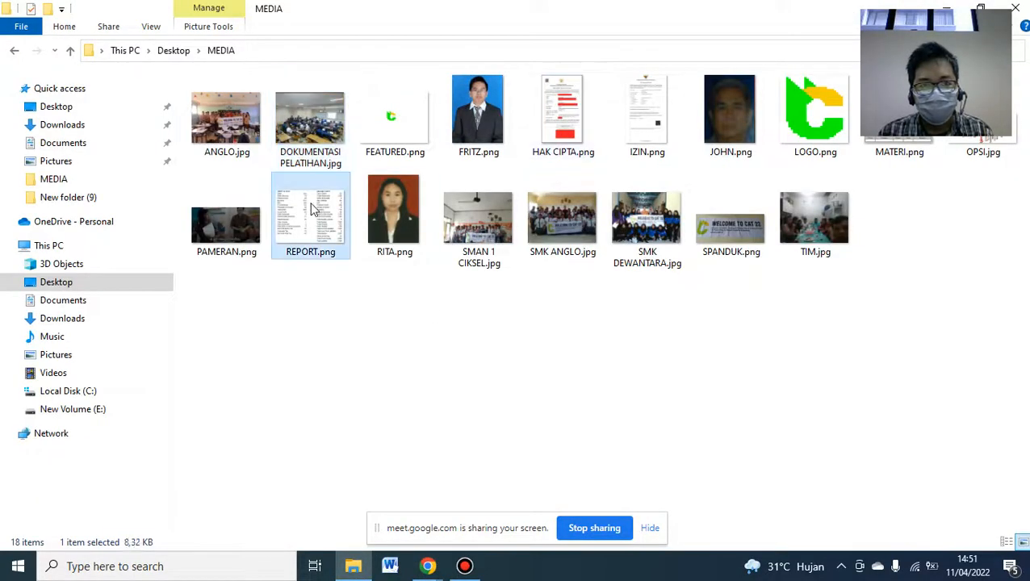
left_click_drag(302, 212, 434, 358)
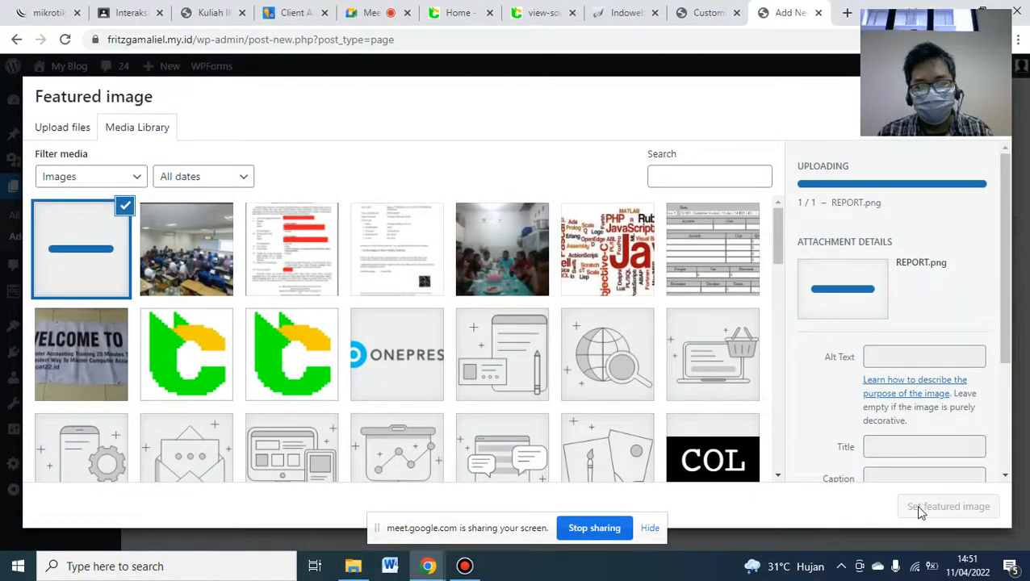
left_click(918, 507)
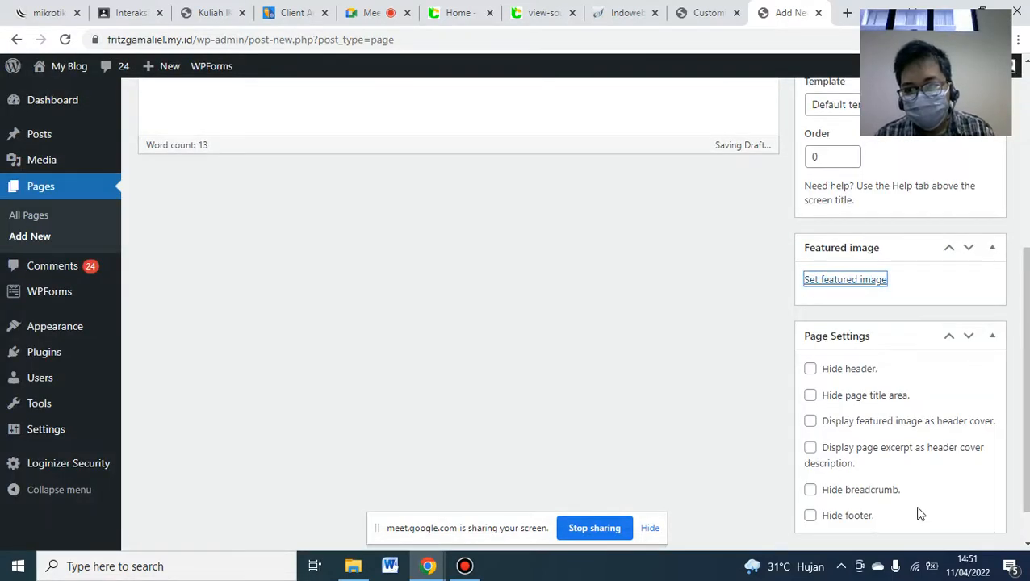
scroll(580, 308, "up", 1)
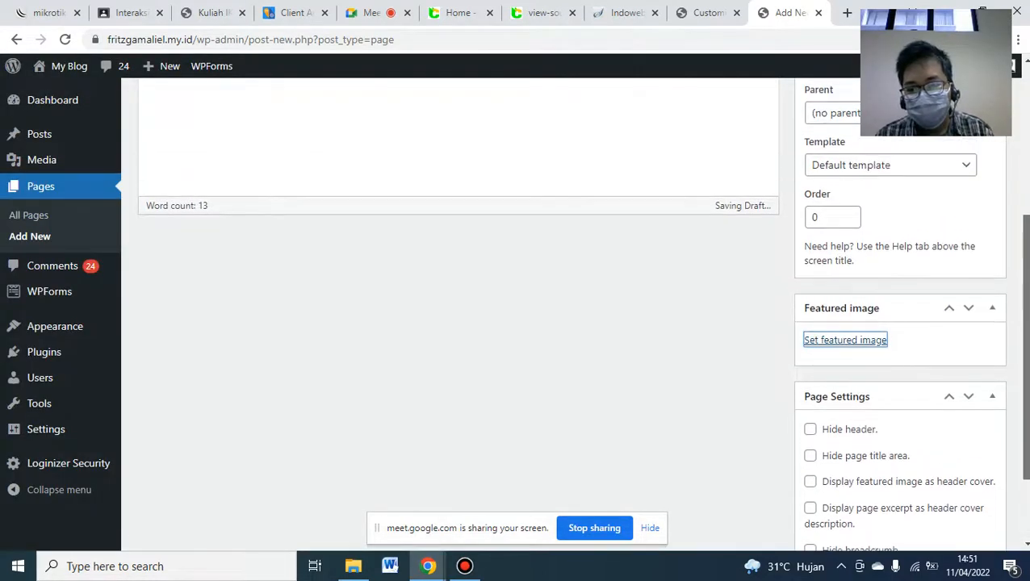
scroll(581, 310, "up", 3)
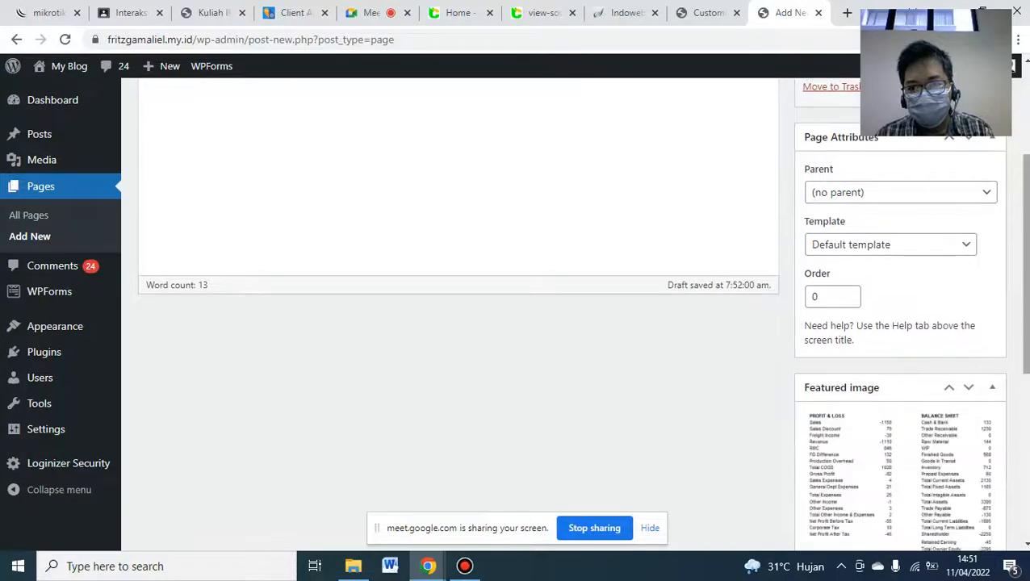
scroll(457, 308, "up", 1)
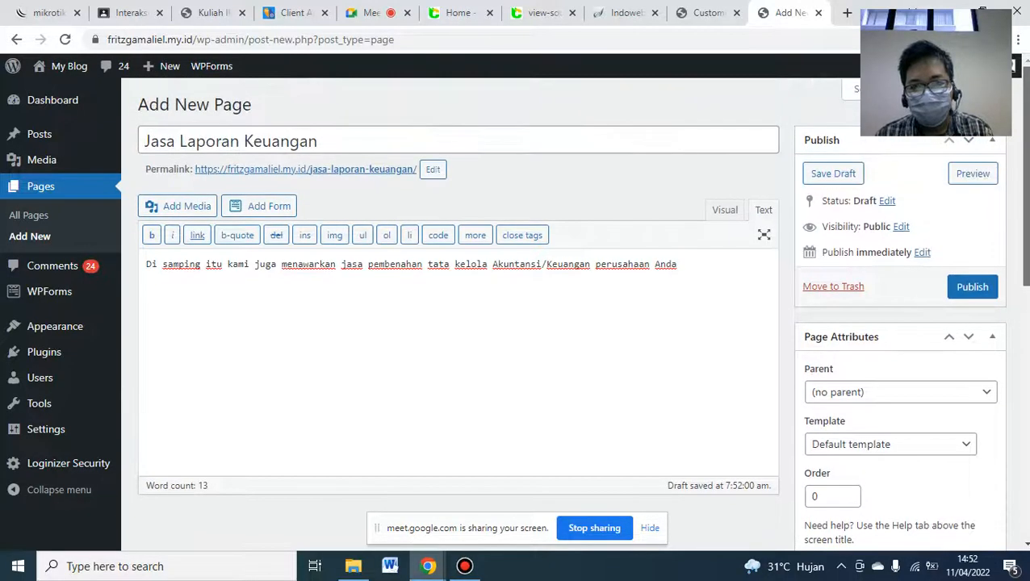
- Publish 'Jasa Laporan Keuangan', check the Page published notice, and return to the Customizer
left_click(980, 284)
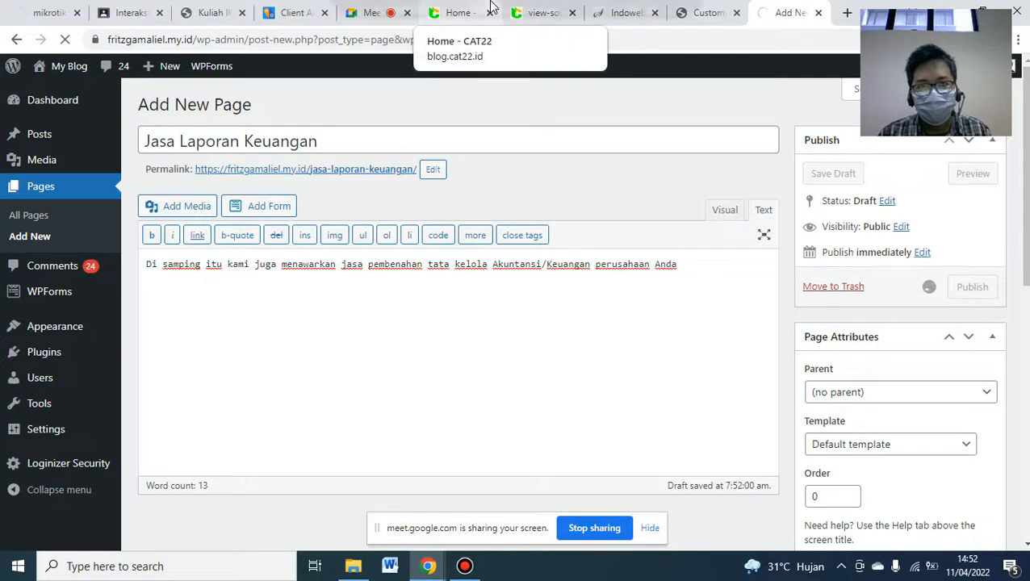
mouse_move(579, 8)
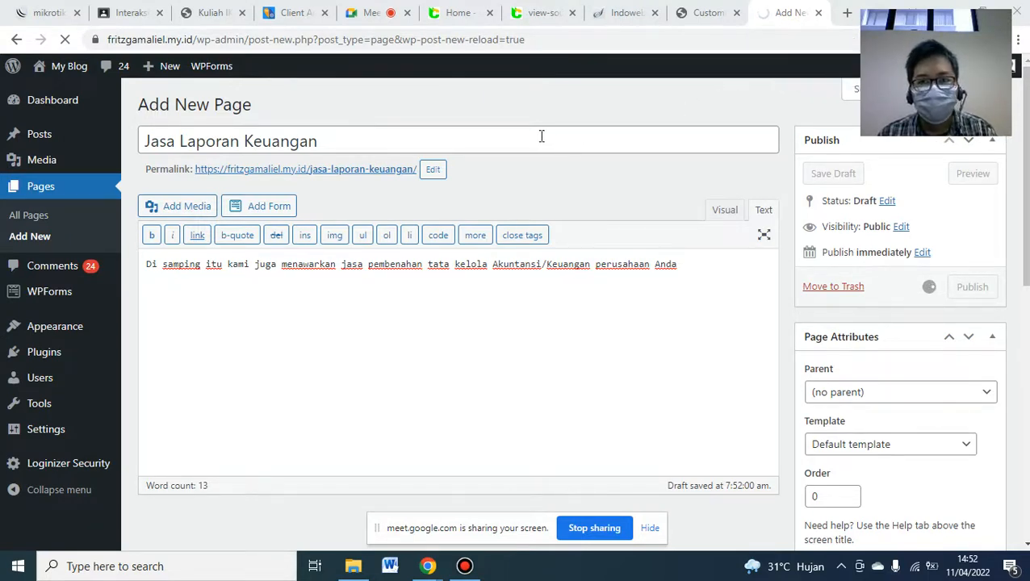
mouse_move(521, 8)
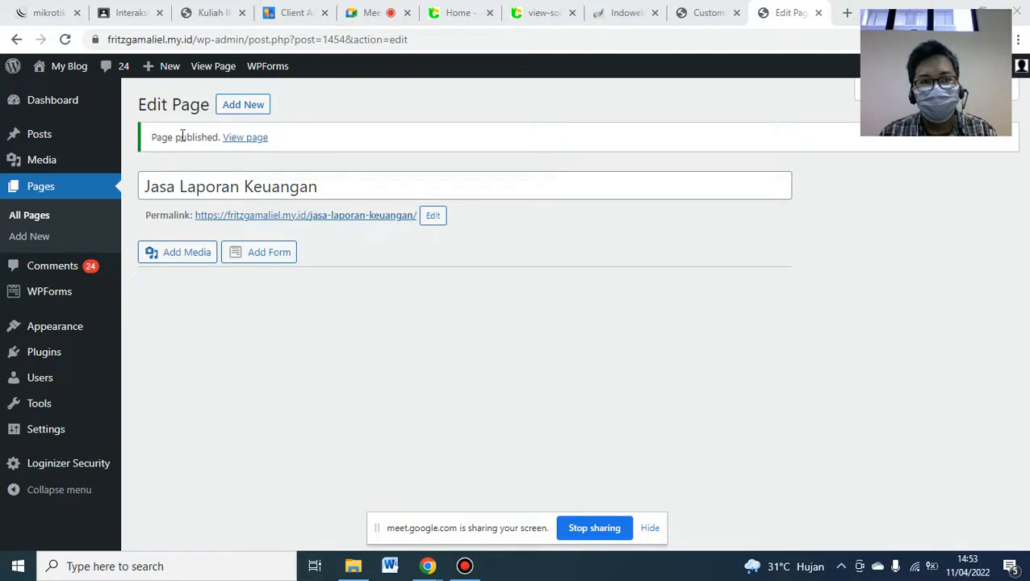
left_click_drag(152, 137, 219, 137)
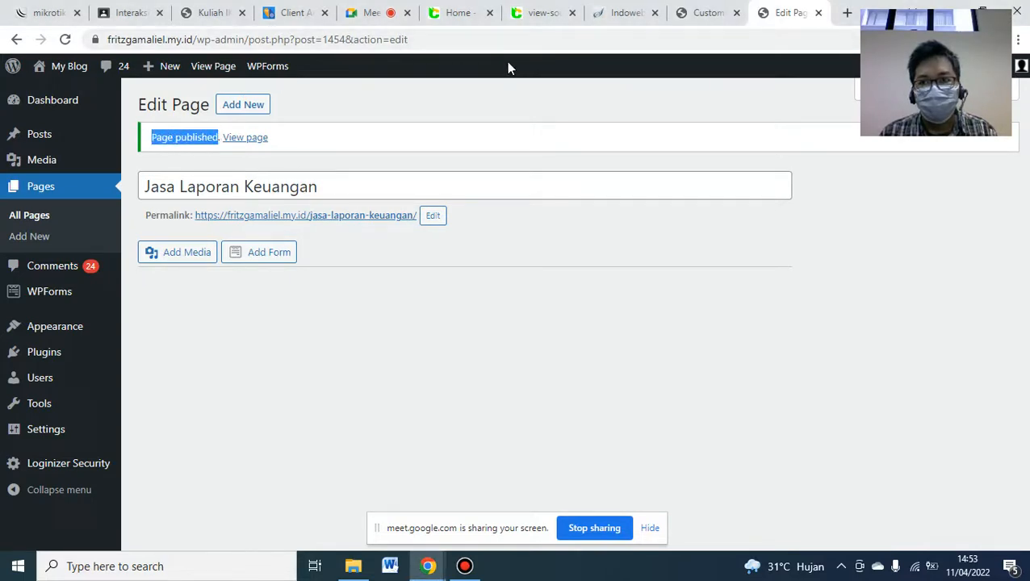
left_click(714, 11)
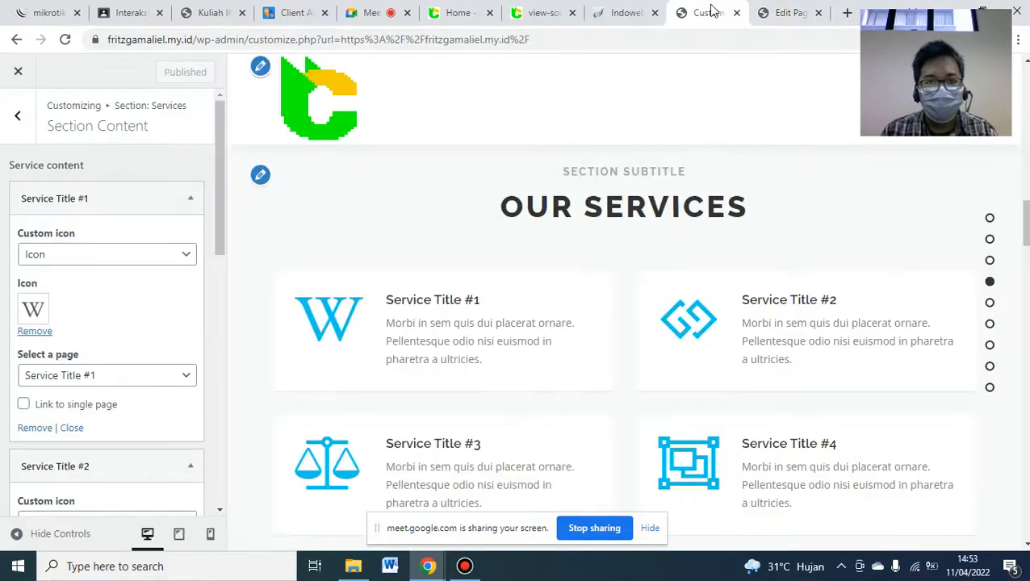
- Reload the Customizer and scroll the preview down through the homepage sections
left_click(67, 40)
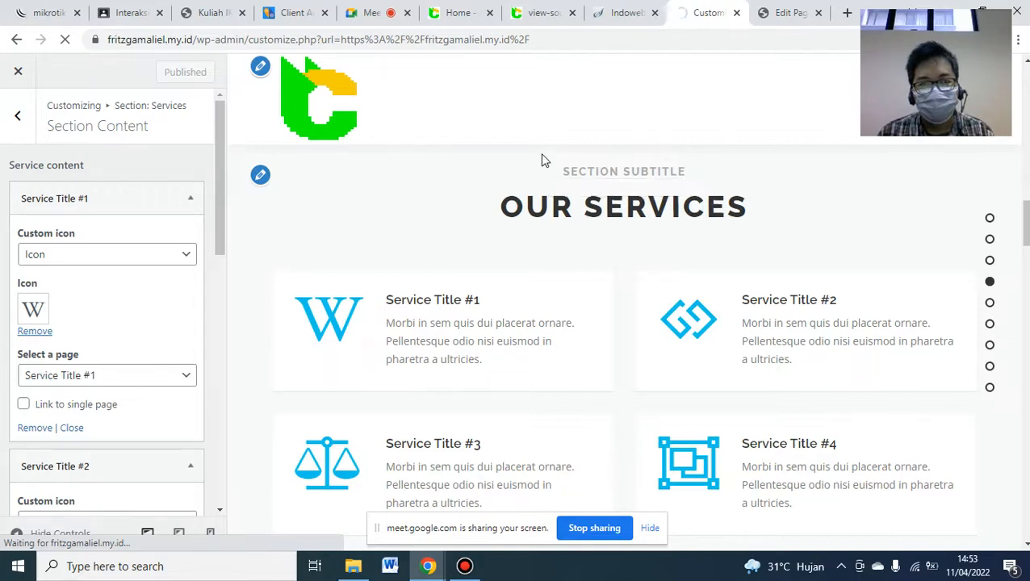
mouse_move(523, 6)
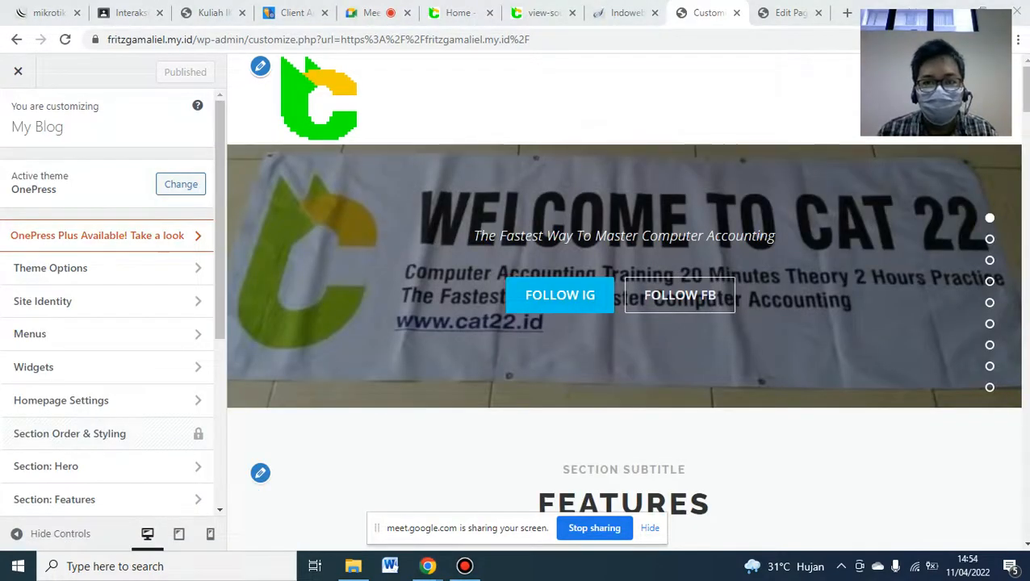
left_click(989, 238)
scroll(623, 306, "down", 5)
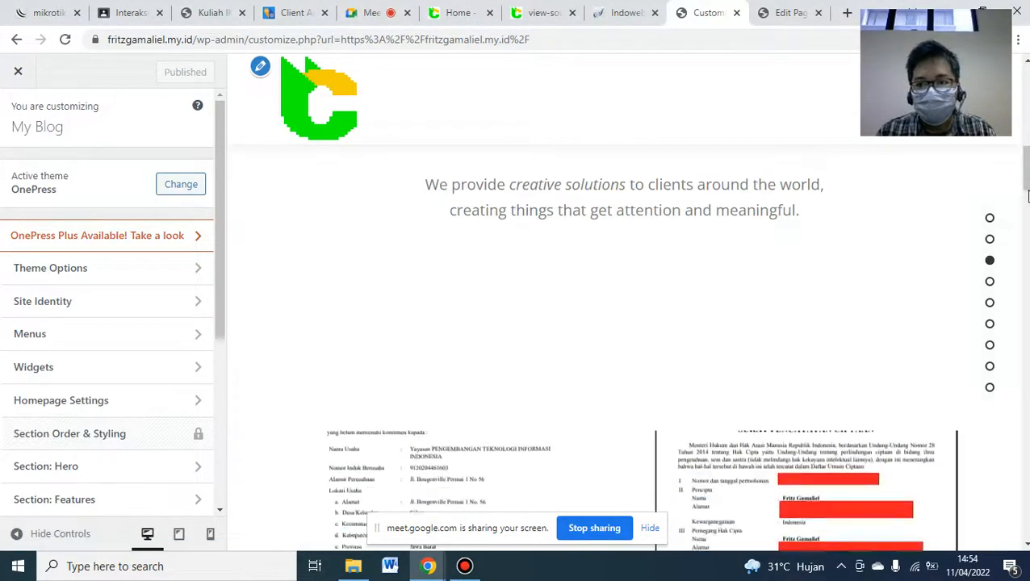
scroll(622, 307, "down", 4)
scroll(623, 323, "down", 5)
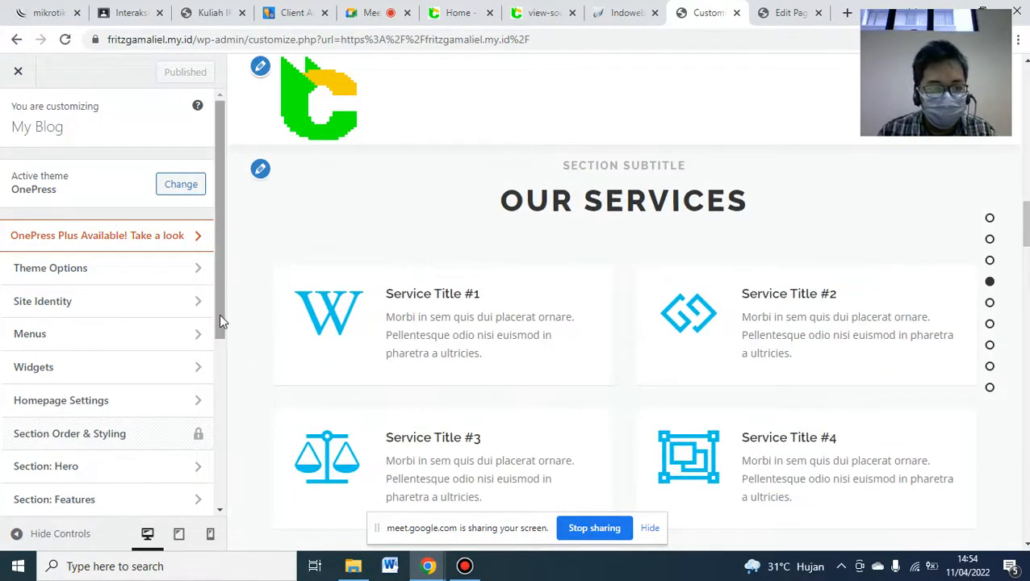
left_click_drag(219, 314, 224, 431)
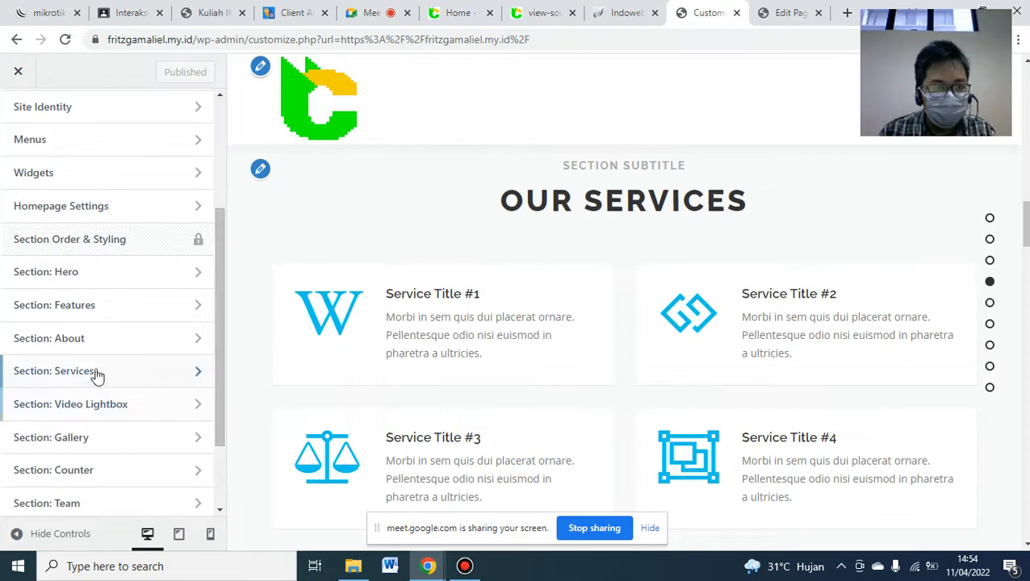
- Open Services > Section Content, compare it with the blog, and expand Service Title #3
left_click(97, 373)
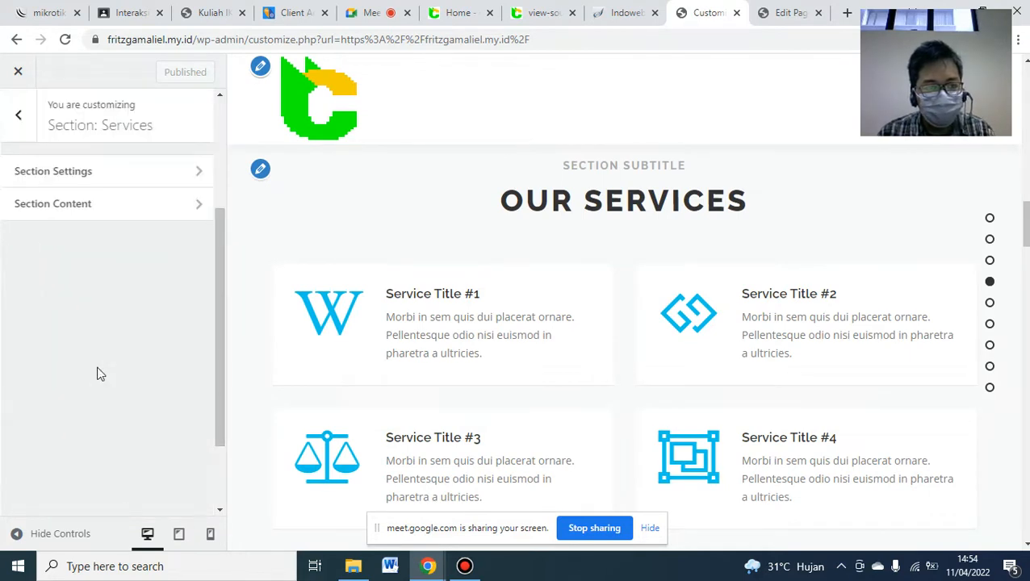
left_click(121, 211)
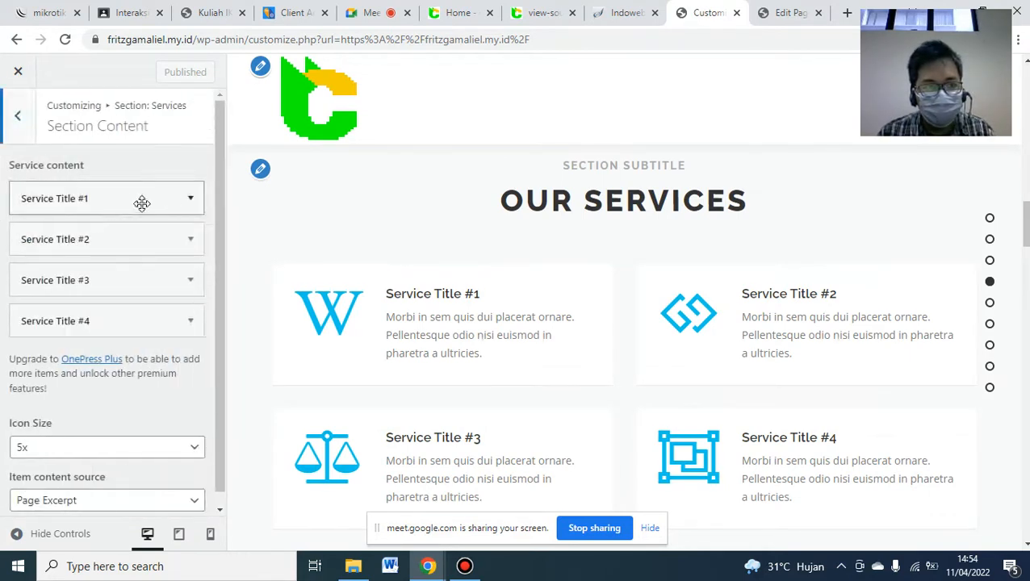
left_click(472, 12)
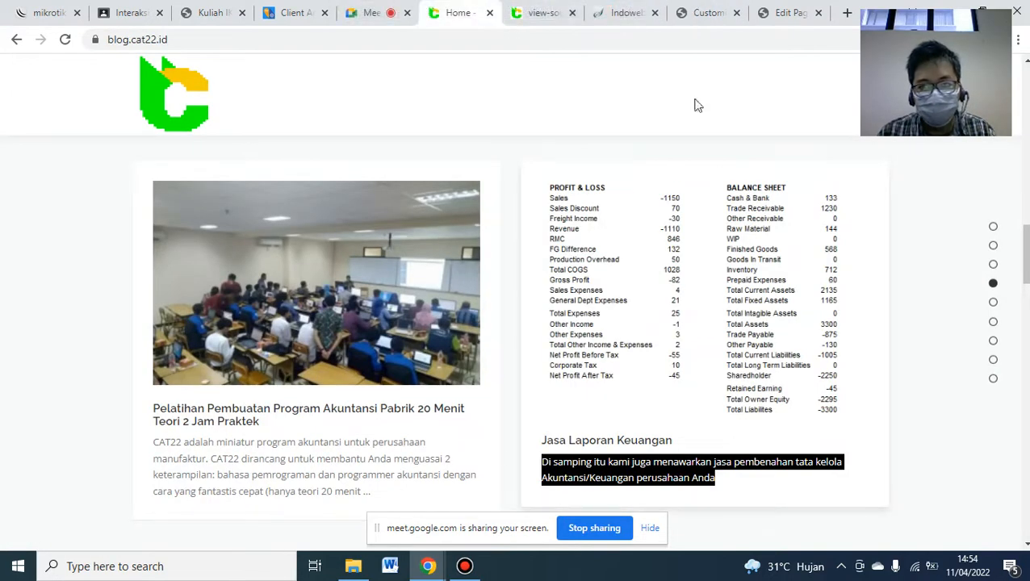
left_click(684, 16)
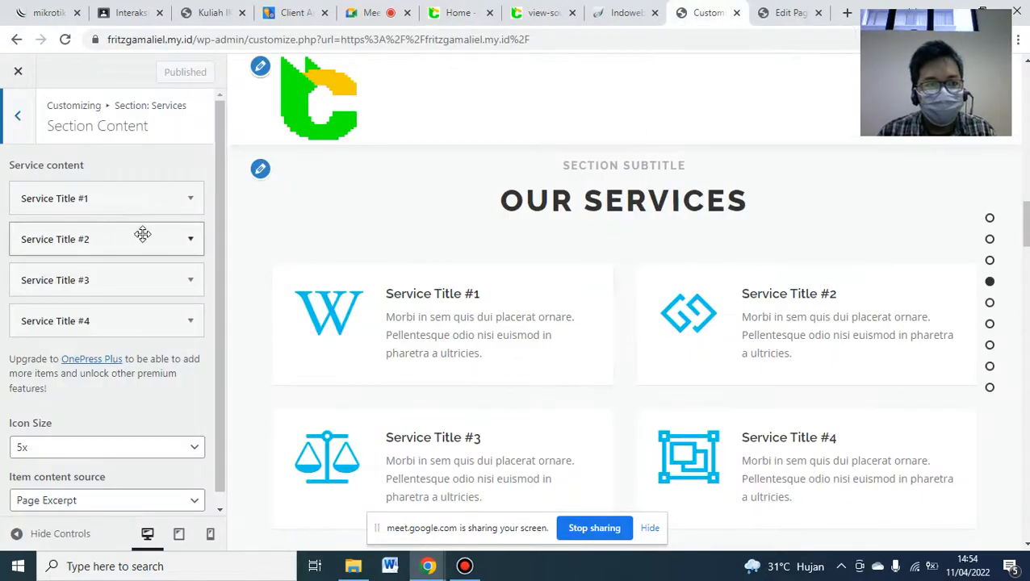
left_click(188, 284)
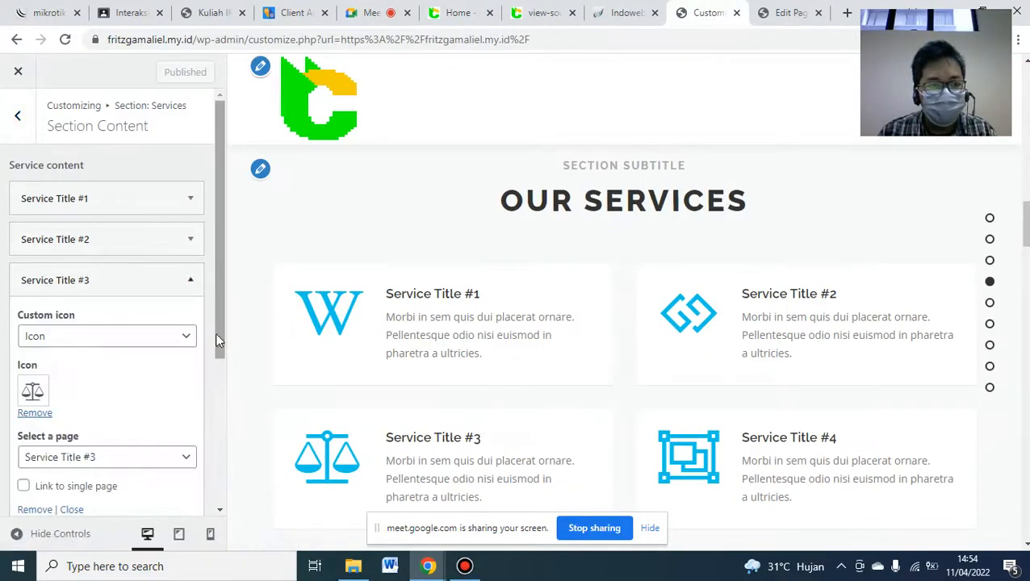
- Delete the third and fourth service items
left_click(44, 509)
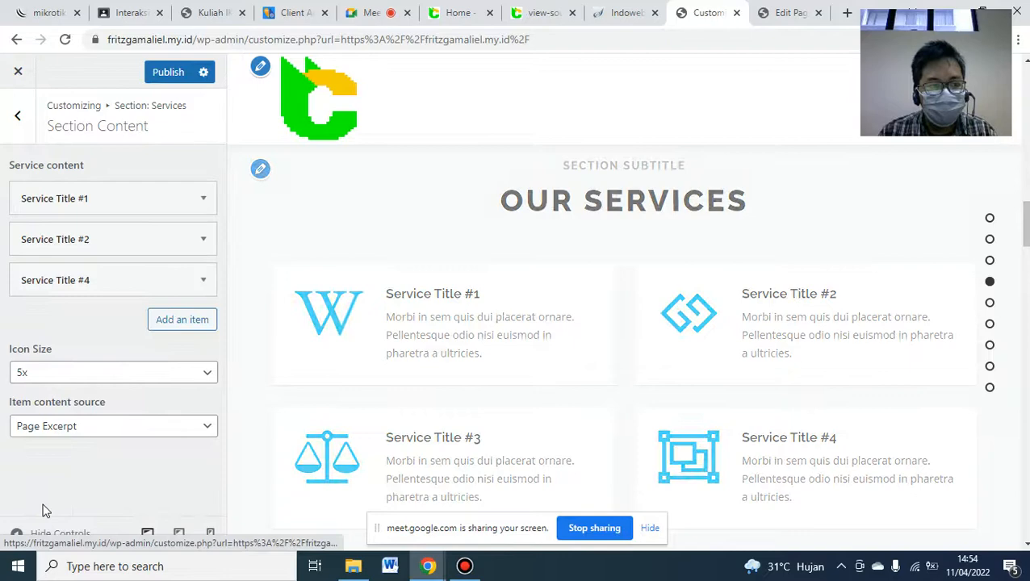
left_click(205, 283)
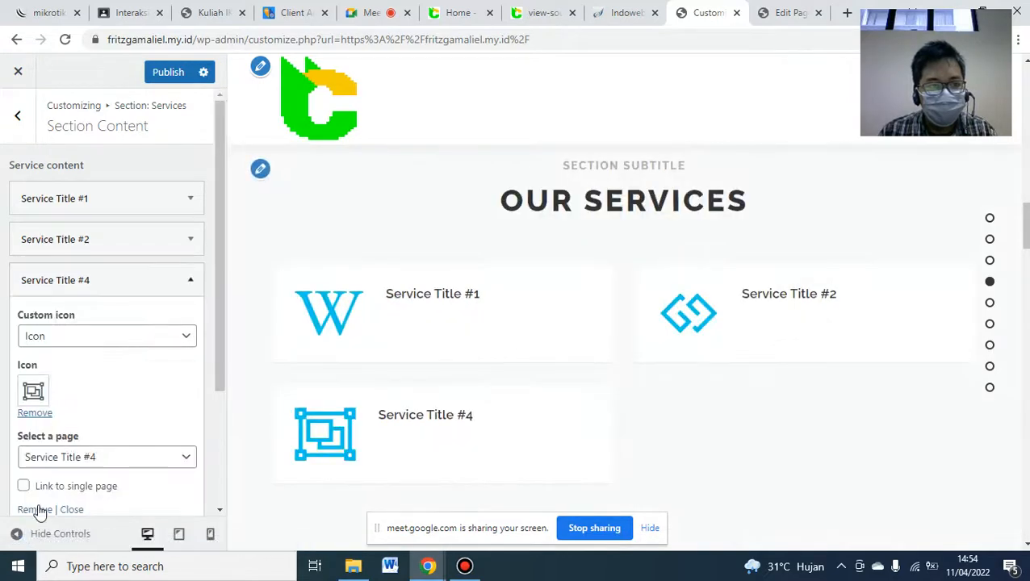
left_click(37, 510)
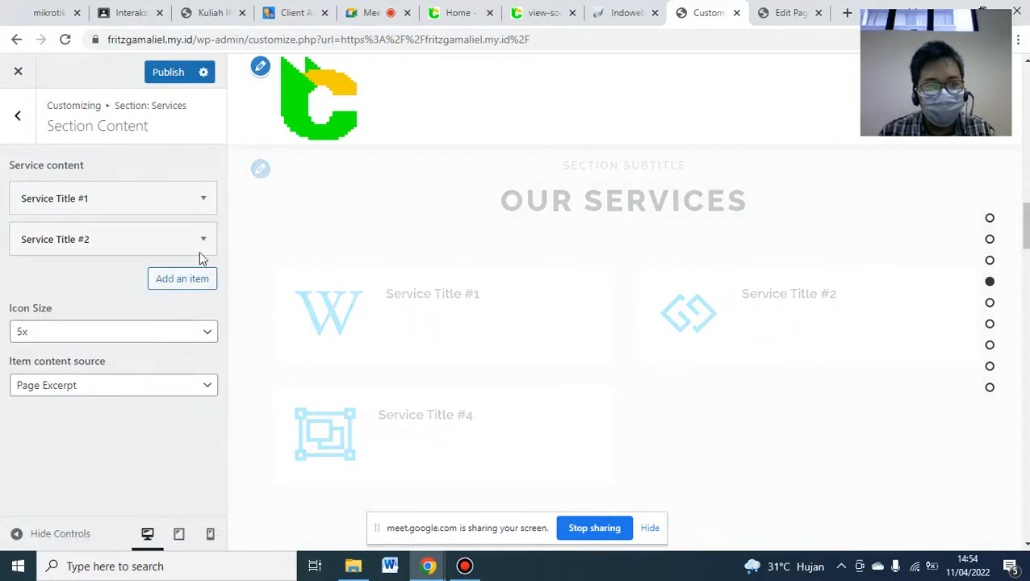
- Link Service Title #1 to the Pelatihan Pembuatan Program Akuntansi Pabrik page
left_click(203, 202)
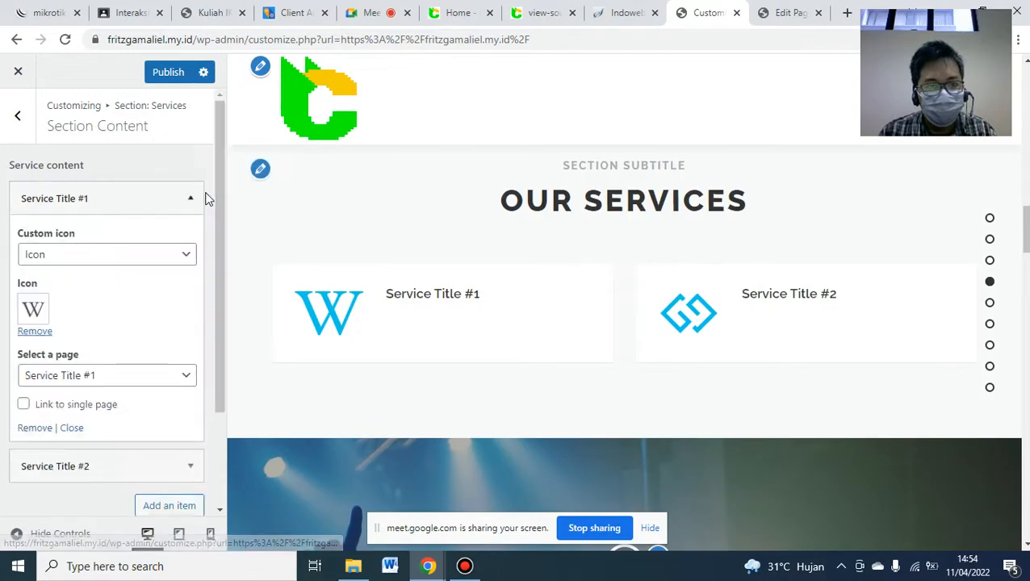
left_click(122, 376)
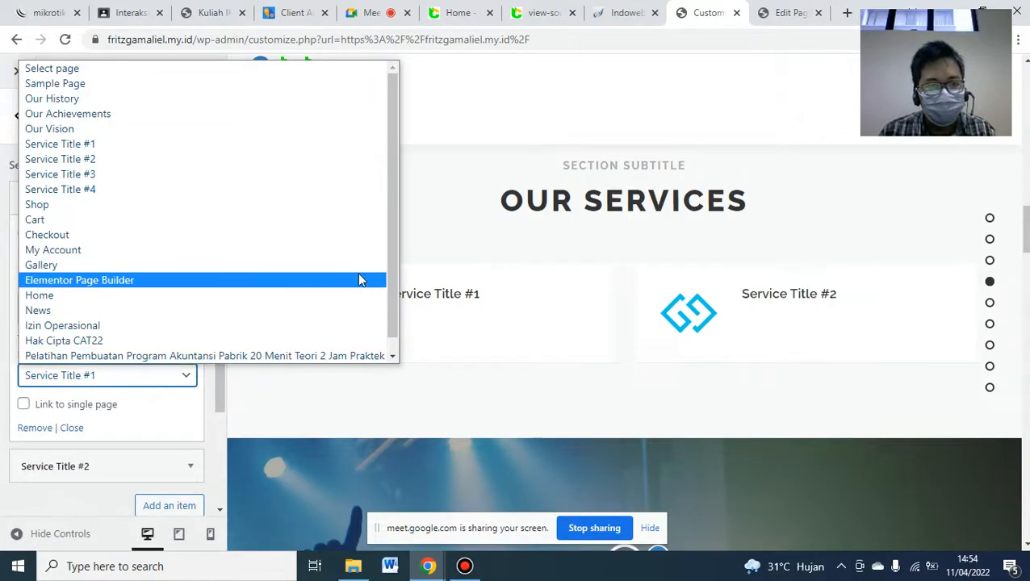
left_click(194, 356)
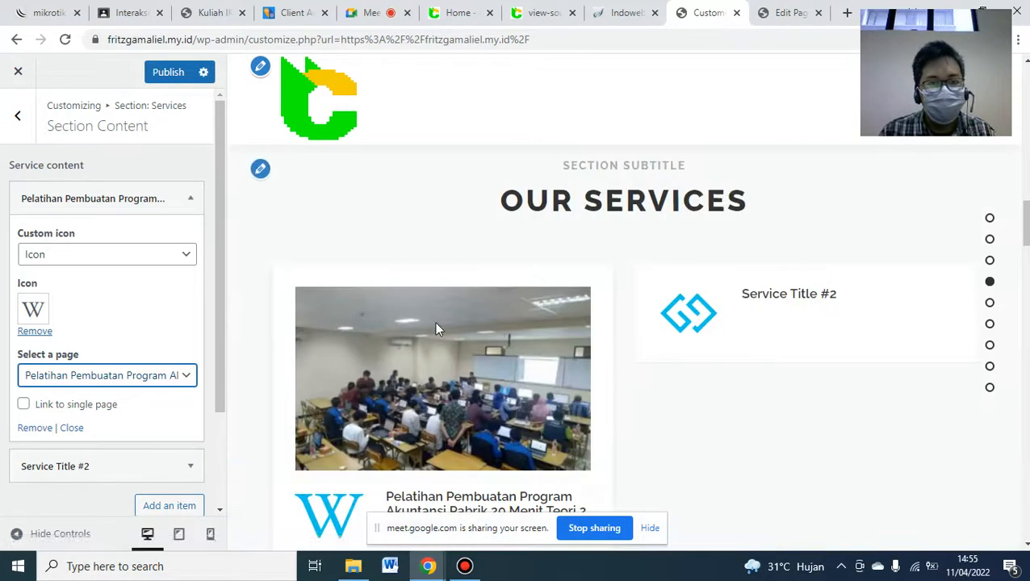
scroll(564, 363, "down", 1)
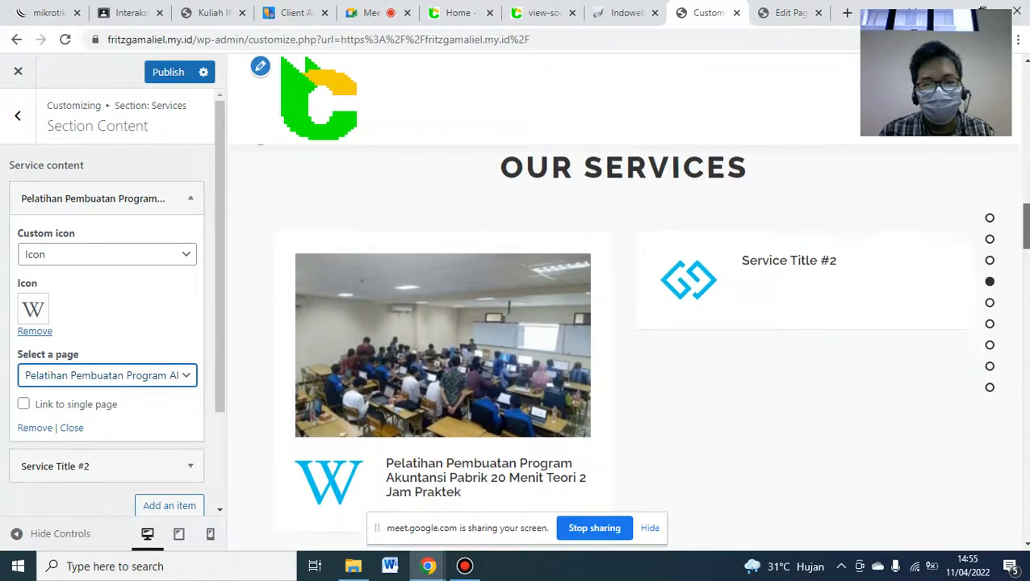
- Remove the icons from both services and link the second to Jasa Laporan Keuangan
left_click(34, 332)
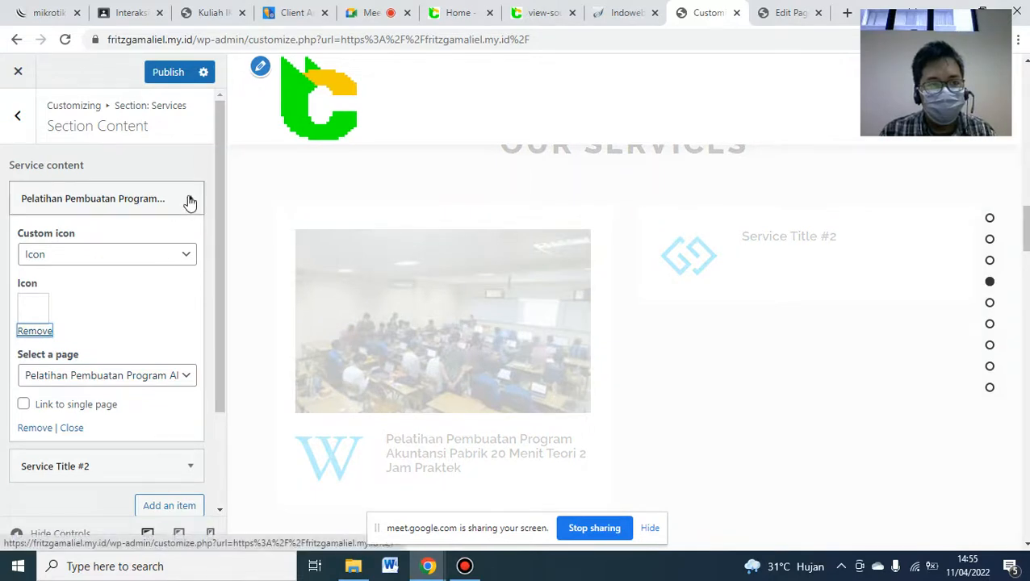
left_click(190, 201)
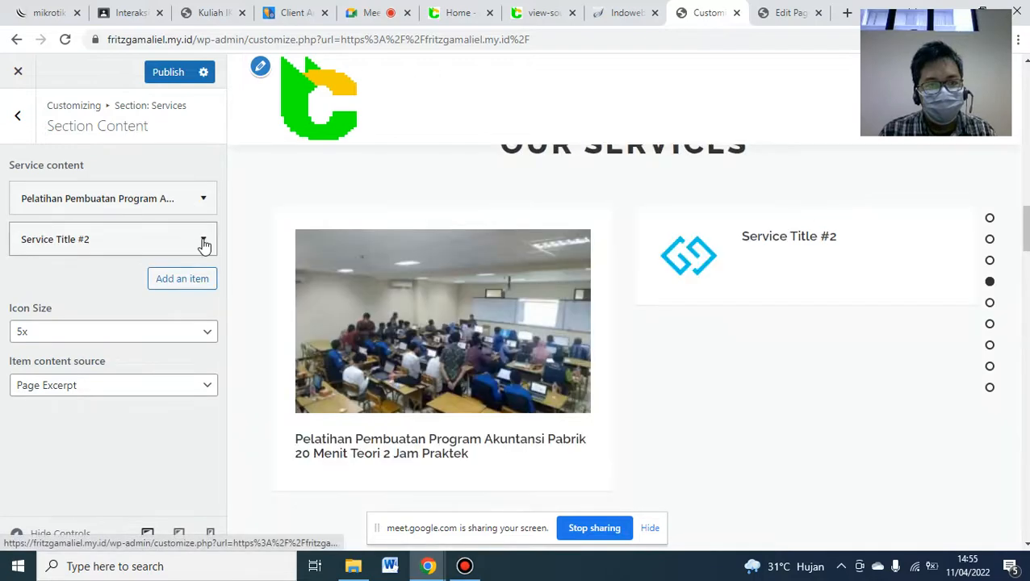
left_click(201, 241)
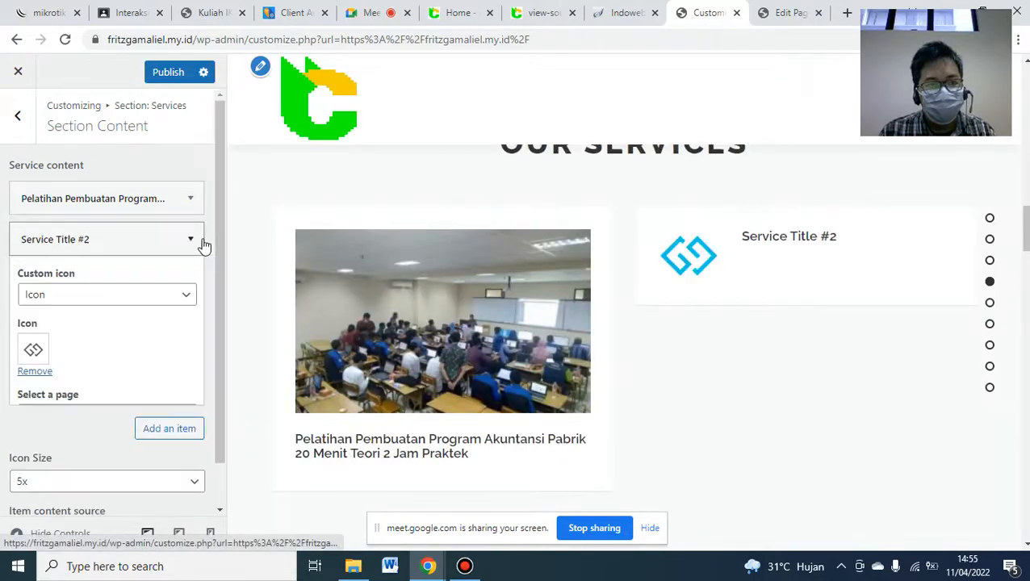
left_click(35, 372)
left_click(179, 416)
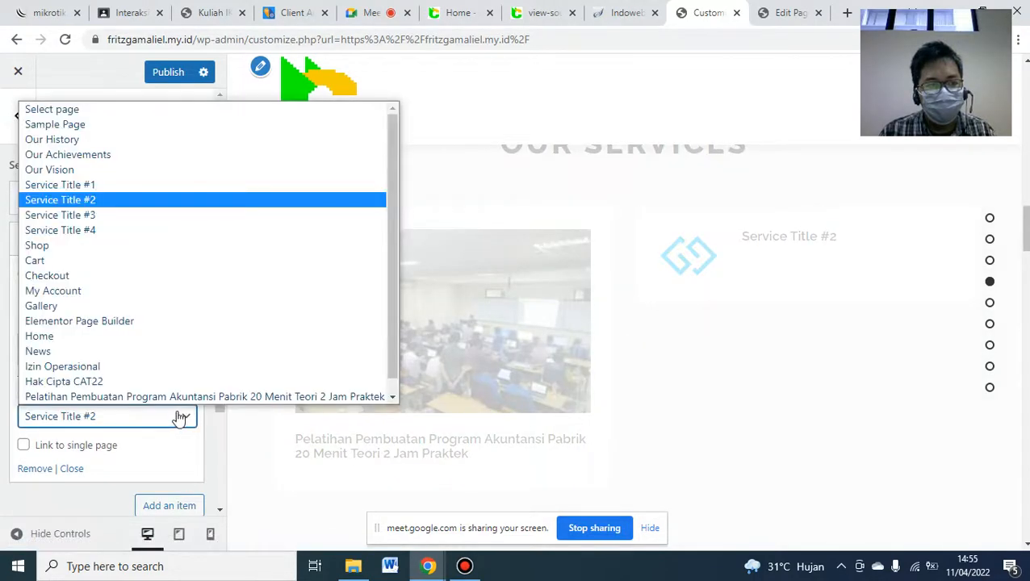
left_click_drag(390, 327, 387, 360)
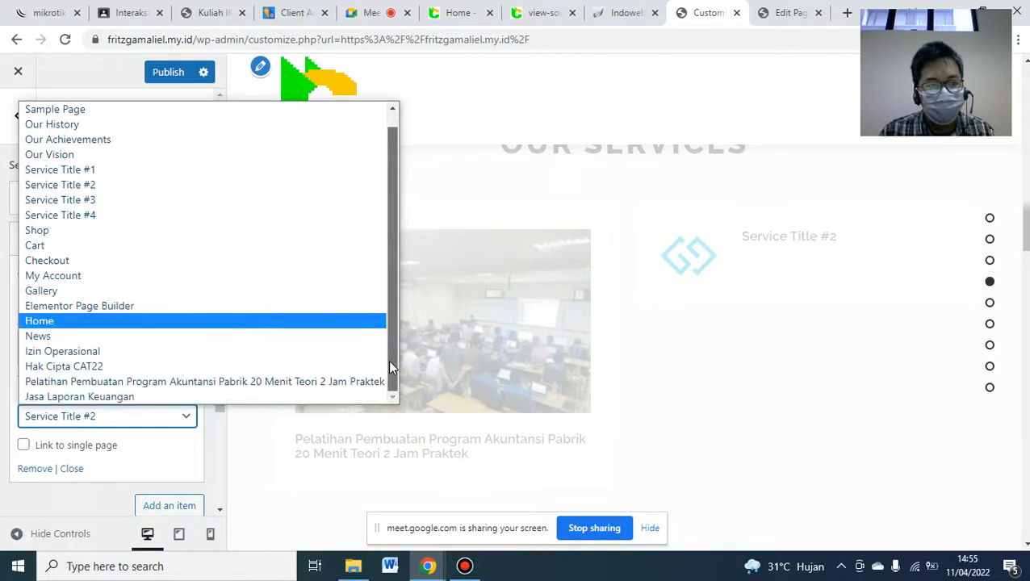
left_click(94, 400)
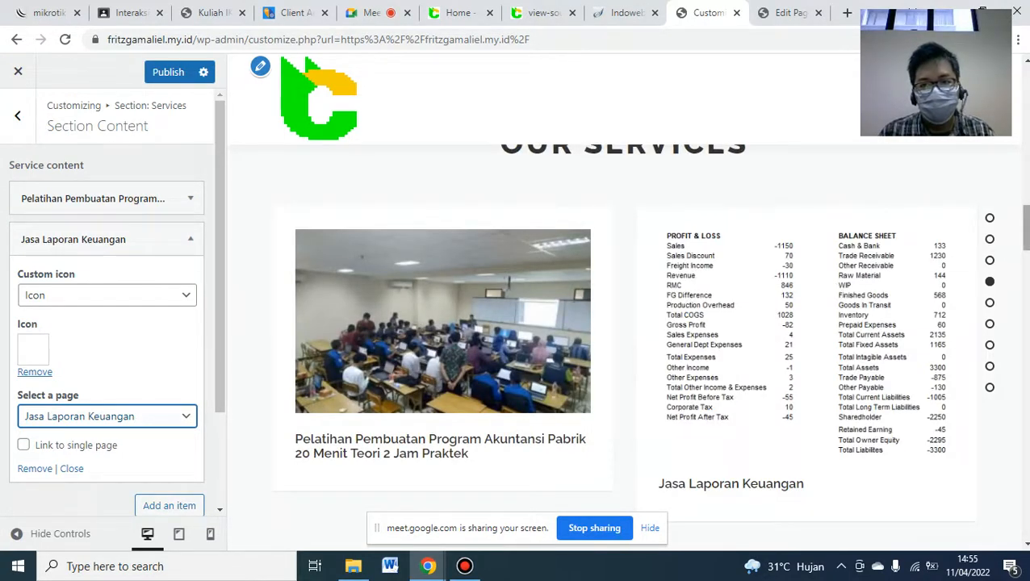
- Publish the Jasa Laporan Keuangan service after checking blog.cat22.id, then bring up the lecture PDF
left_click_drag(1025, 227, 1026, 225)
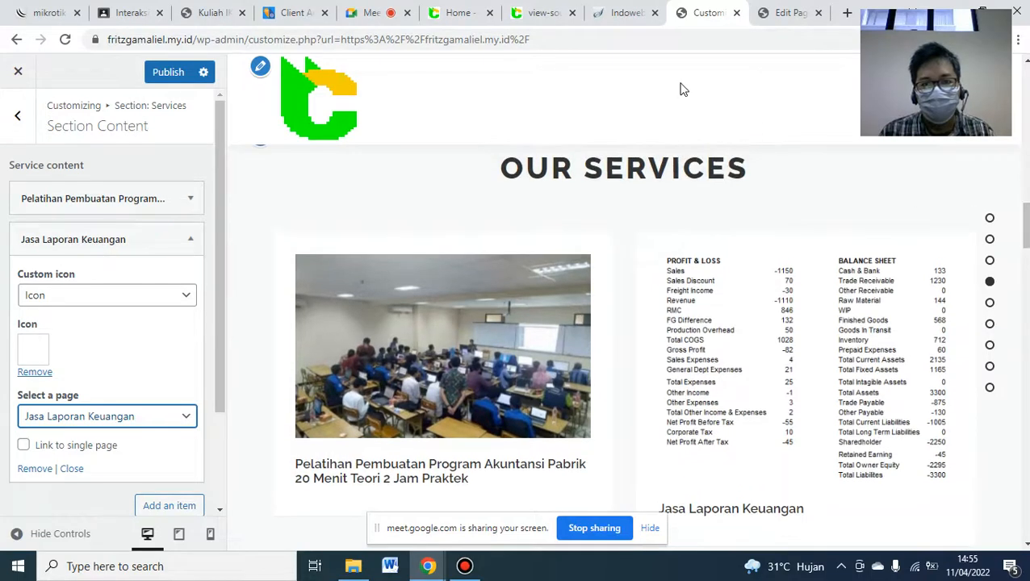
left_click(458, 13)
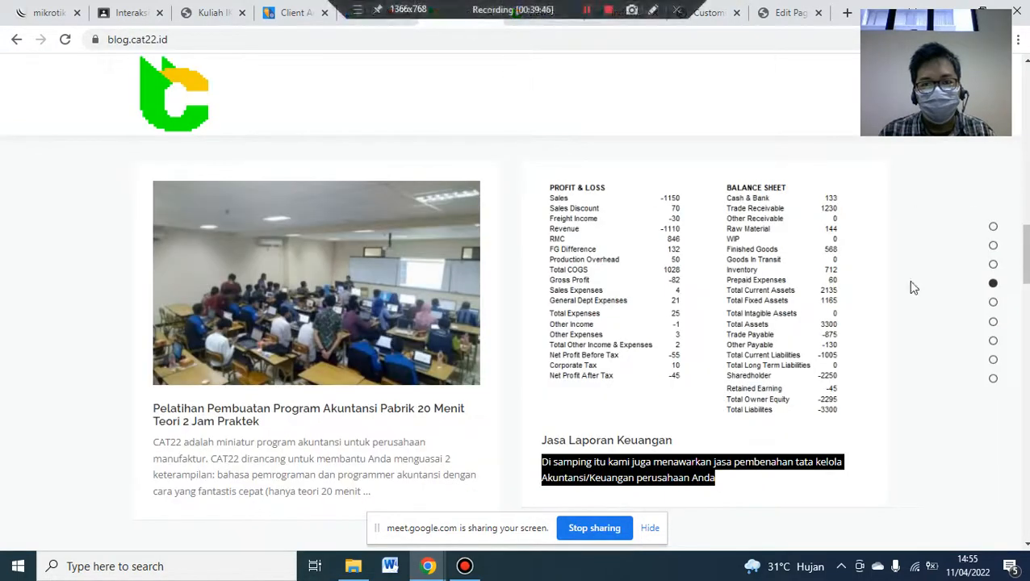
left_click_drag(1026, 255, 1025, 251)
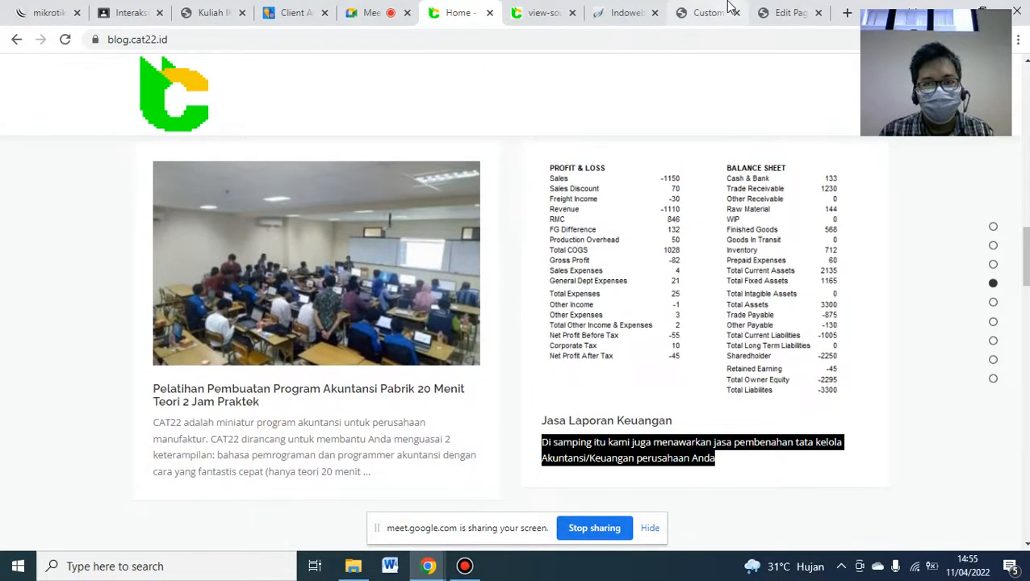
left_click(706, 13)
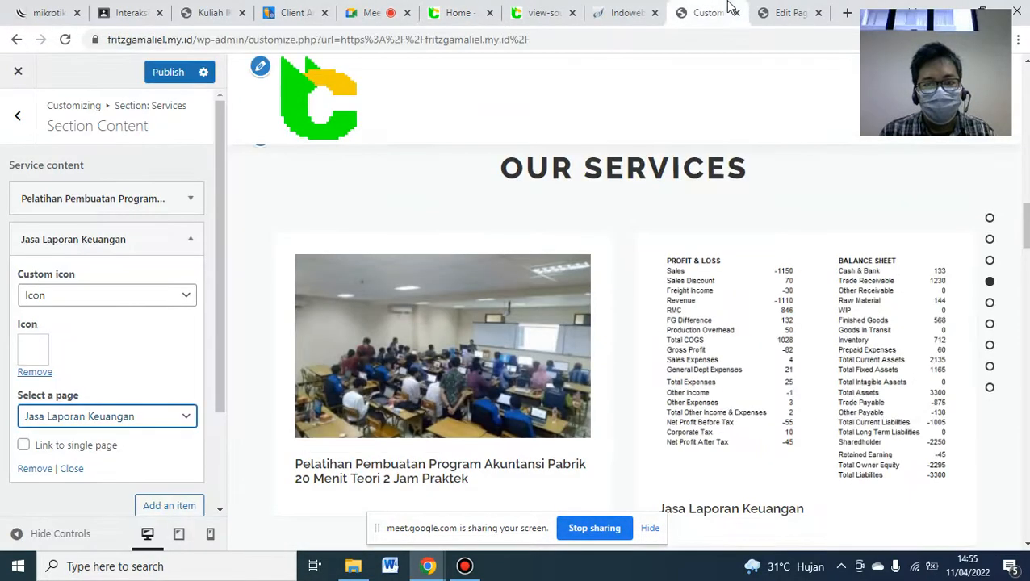
left_click(166, 82)
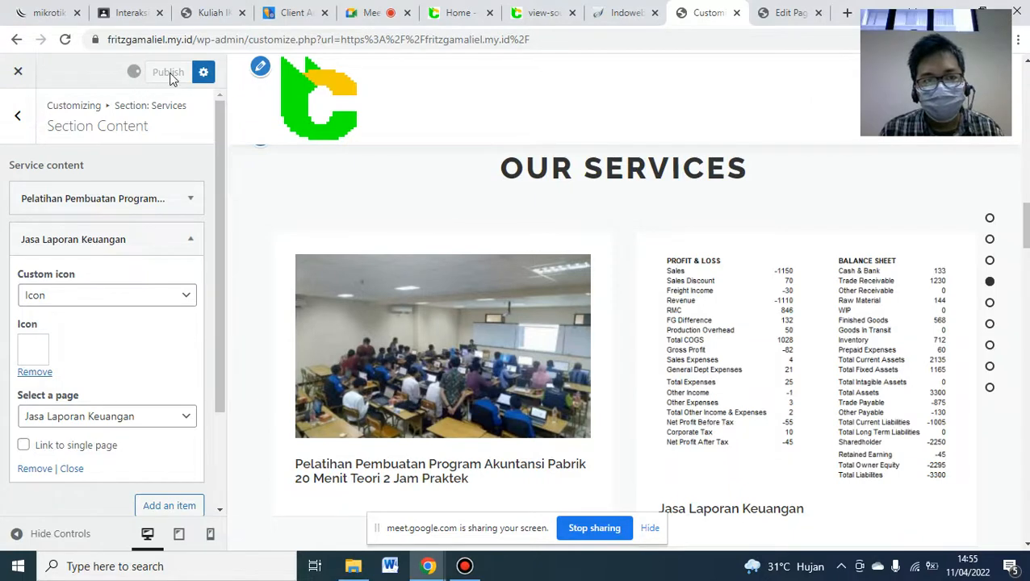
left_click(217, 9)
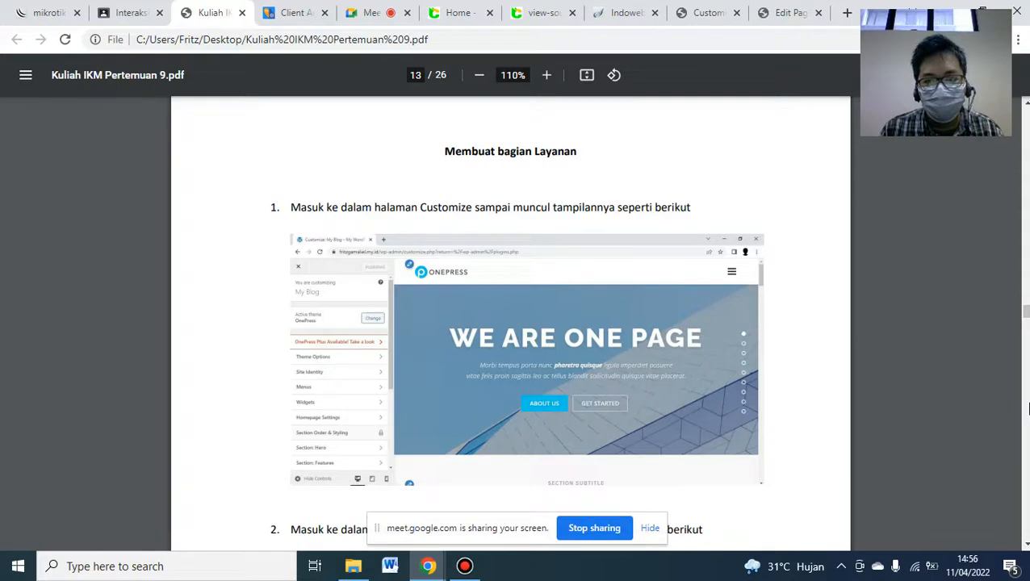
- Read ahead to the PDF's page 15 Dokumentasi Pameran instructions, then return to blog.cat22.id
scroll(1027, 410, "down", 5)
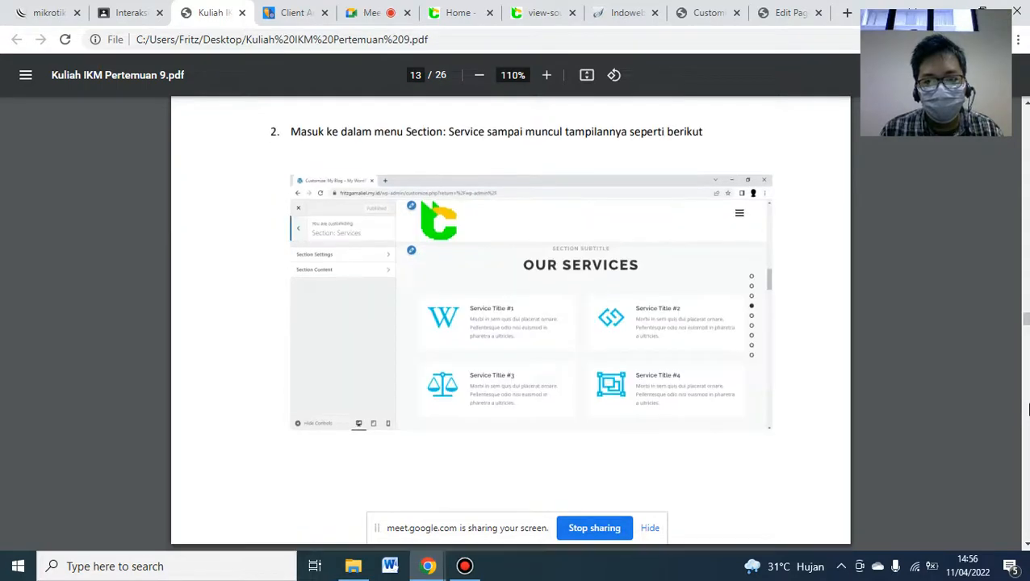
scroll(1027, 410, "down", 5)
scroll(1027, 409, "down", 5)
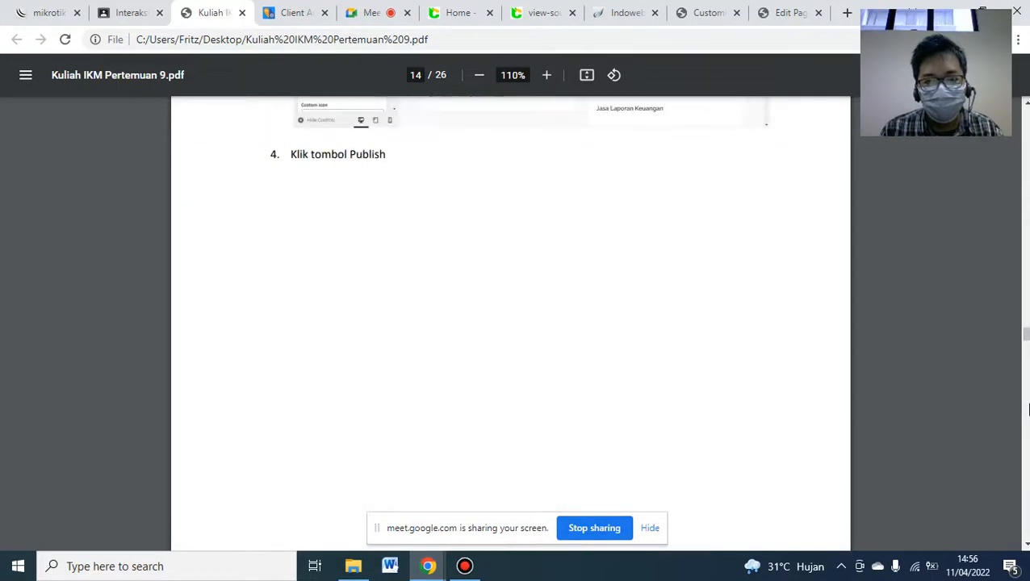
scroll(1027, 410, "down", 5)
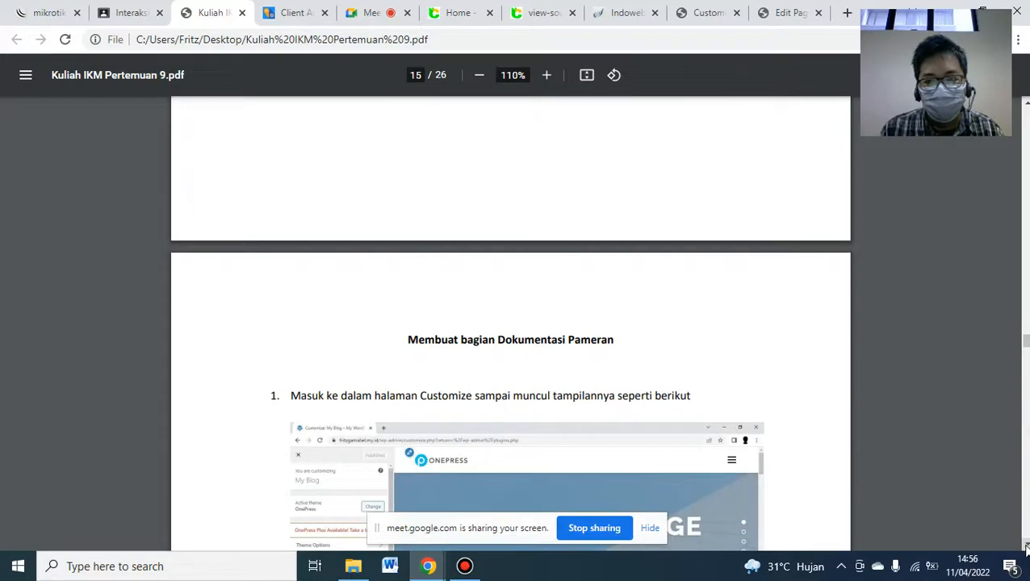
scroll(1027, 547, "down", 2)
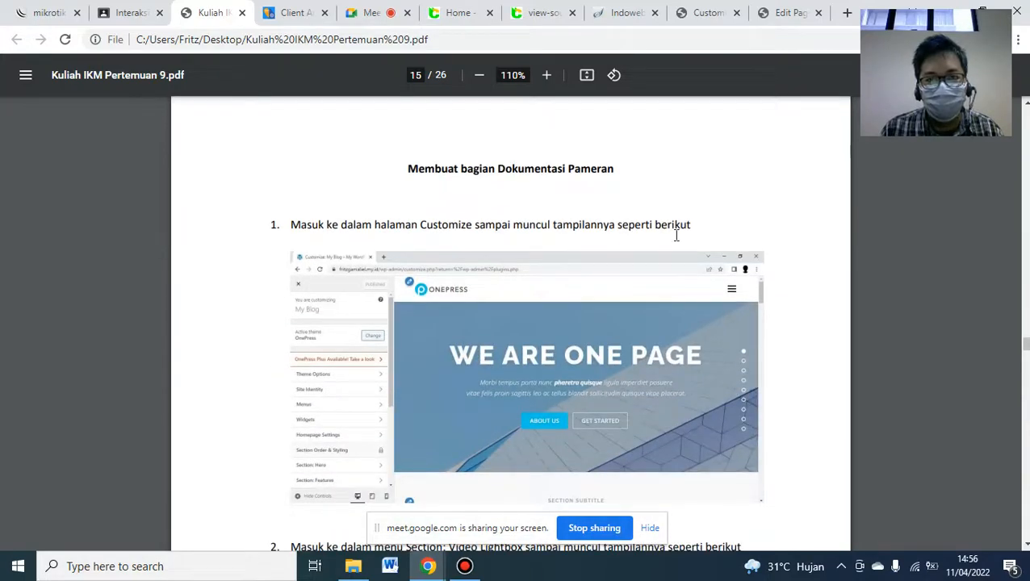
left_click(471, 12)
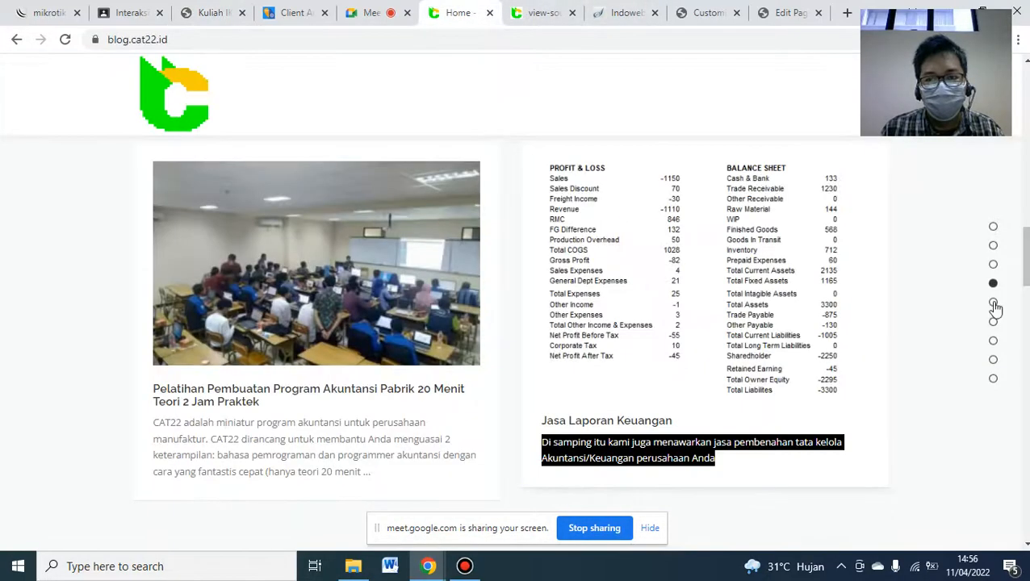
- Compare the reference DOKUMENTASI PAMERAN CAT22 section with the preview's Parallax Effect video section
left_click(993, 303)
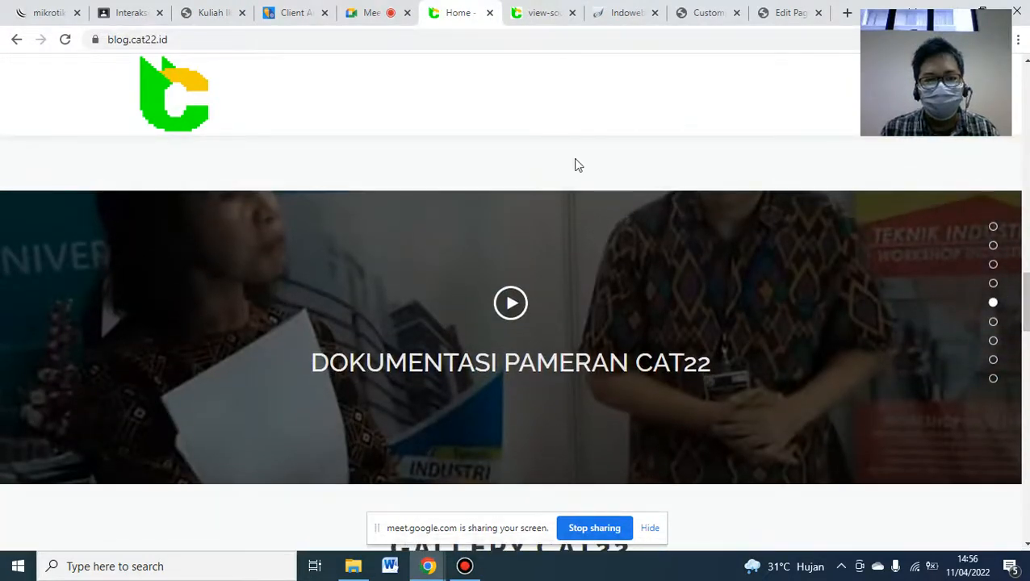
left_click(702, 13)
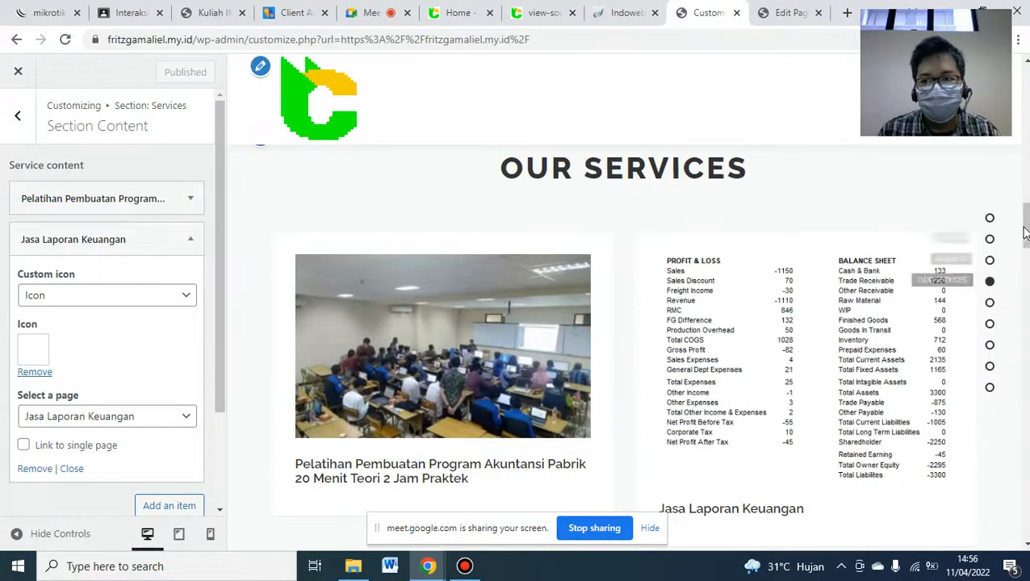
left_click(989, 280)
scroll(624, 323, "down", 6)
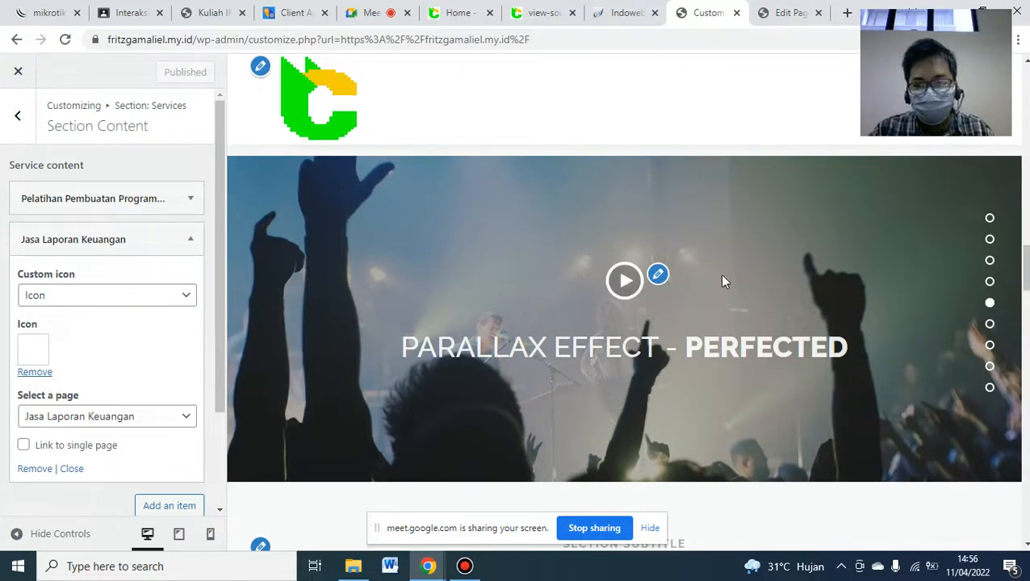
left_click(449, 12)
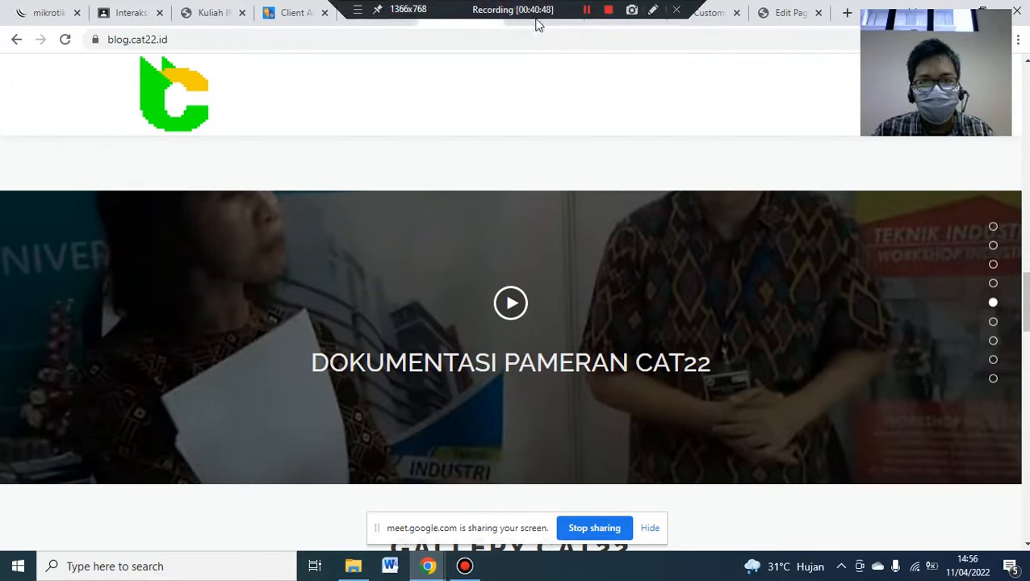
left_click(691, 16)
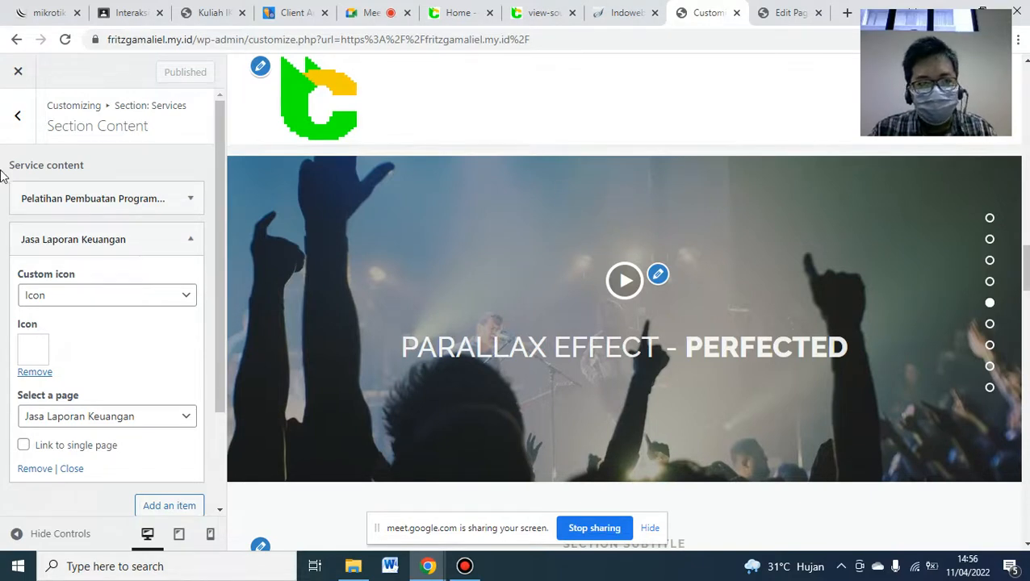
left_click(12, 127)
- Open the video lightbox section's heading and video settings in the Customizer
left_click(12, 129)
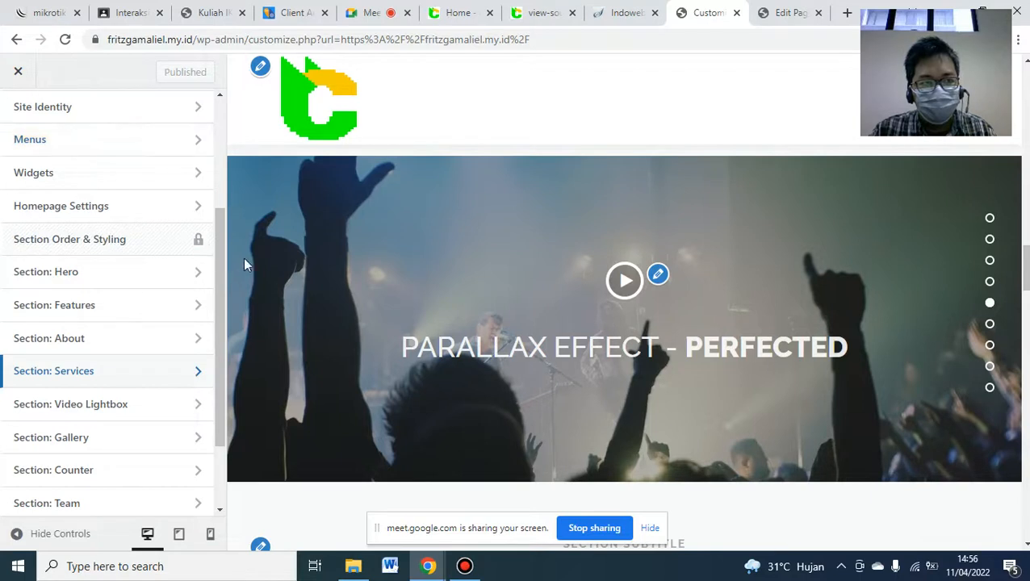
left_click_drag(218, 259, 218, 291)
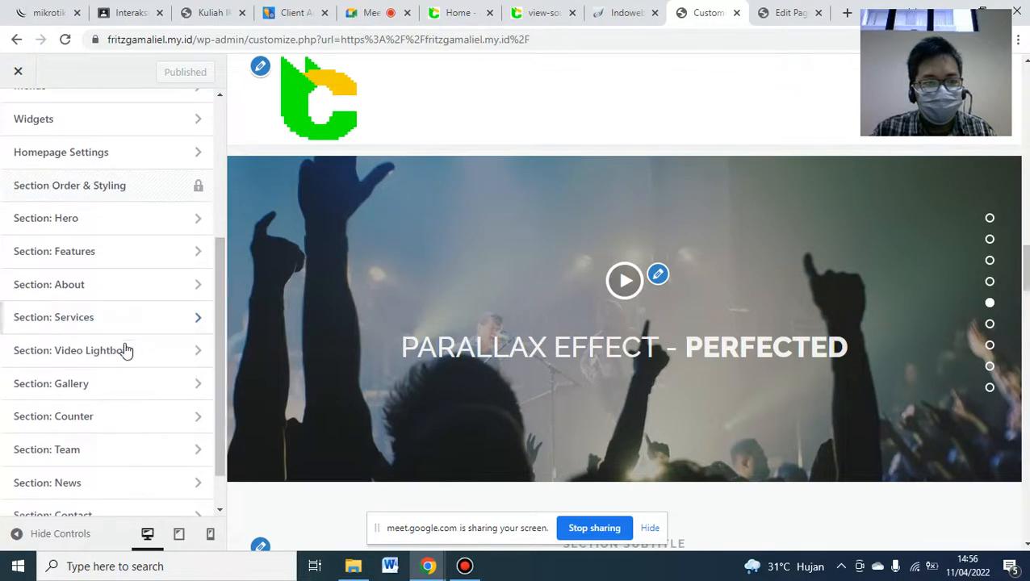
left_click(79, 357)
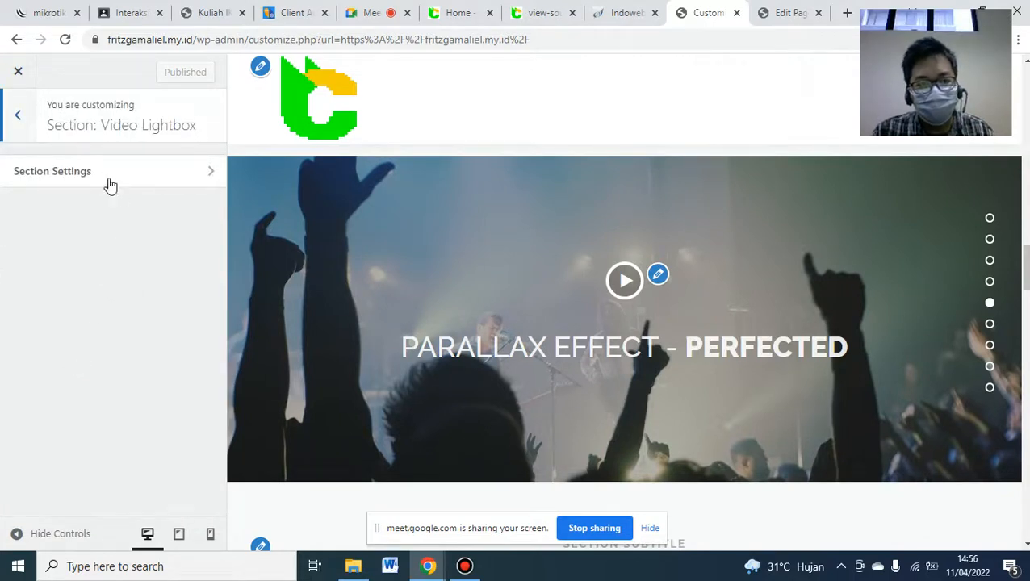
left_click(83, 178)
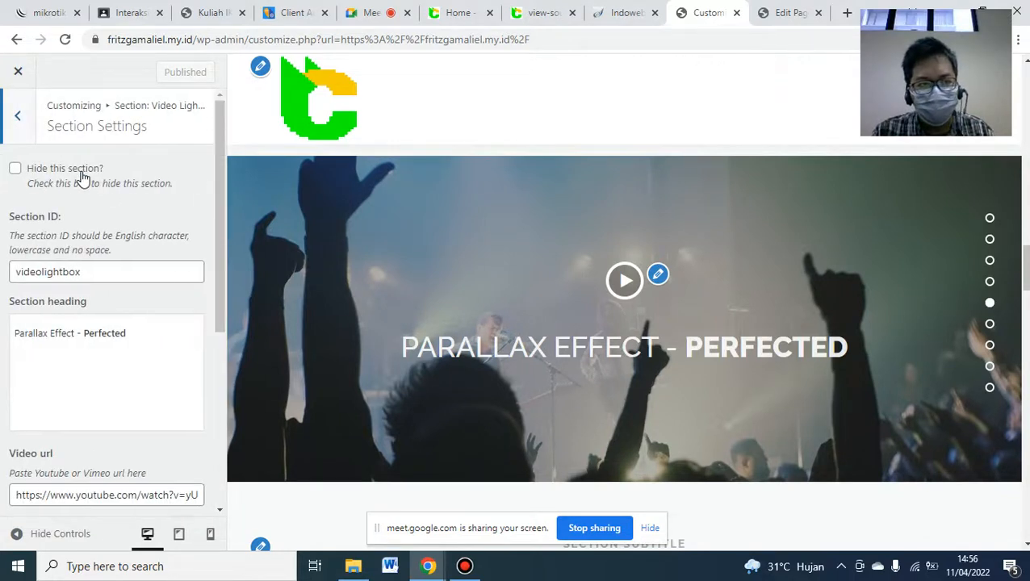
- Replace the video section heading 'Parallax Effect - Perfected' with 'Dokumentasi Pameran CAT22'
left_click(91, 353)
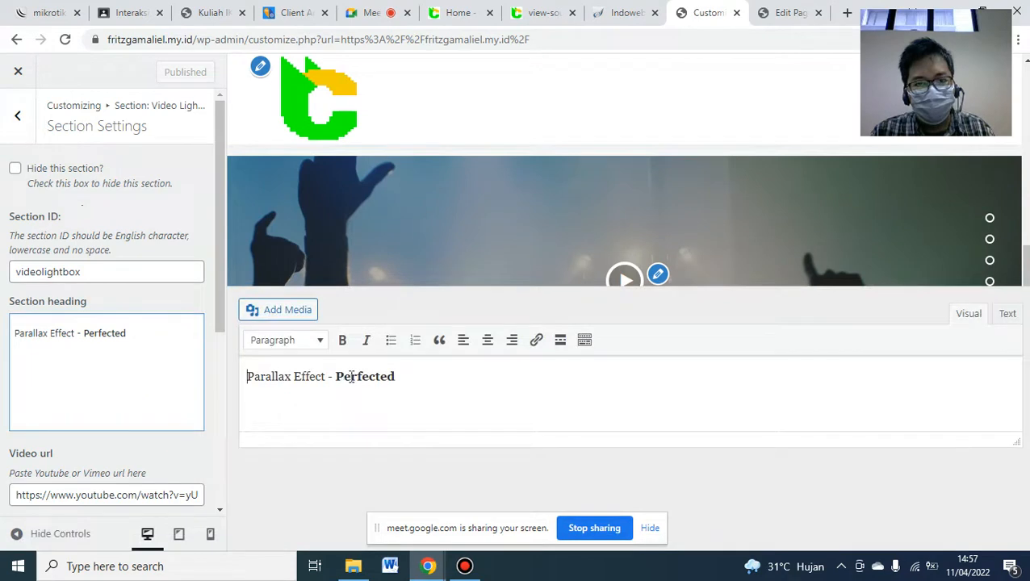
triple_click(408, 383)
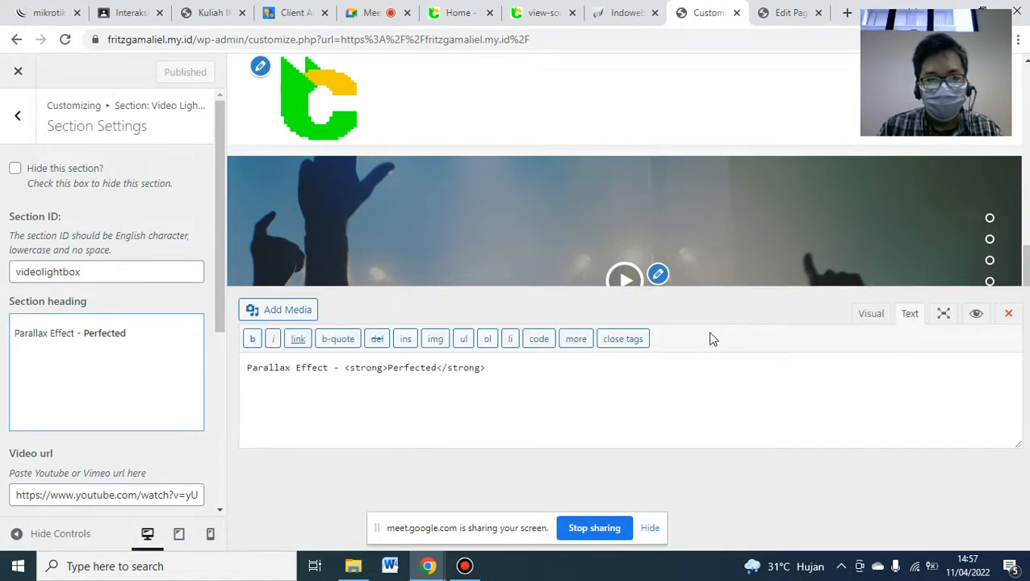
key("ctrl+a")
type("Do")
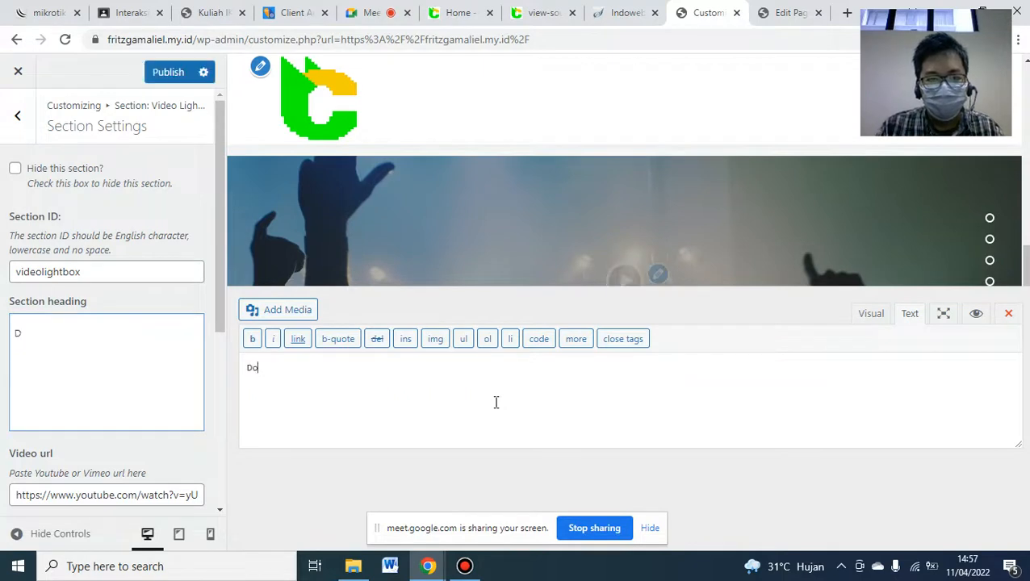
type("kumentasi Pameran")
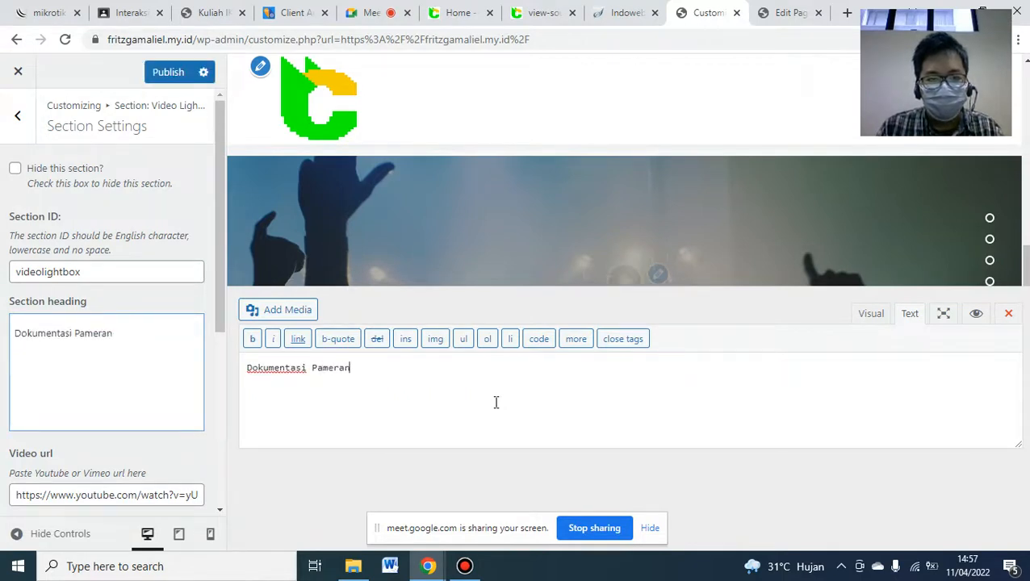
type(" CAT22")
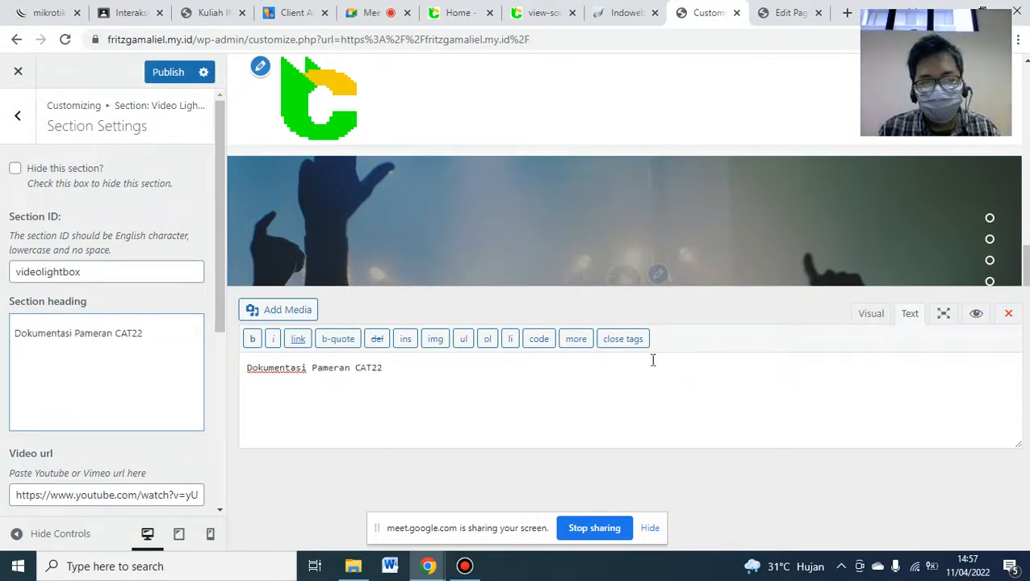
left_click(1007, 314)
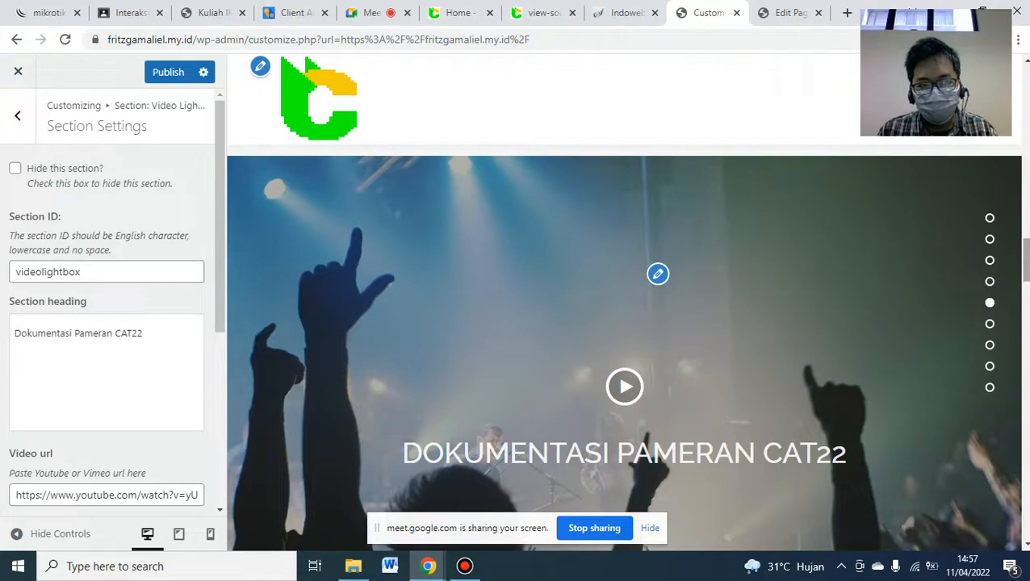
- Upload PAMERAN.png and set it as the video section's background image
scroll(626, 347, "down", 1)
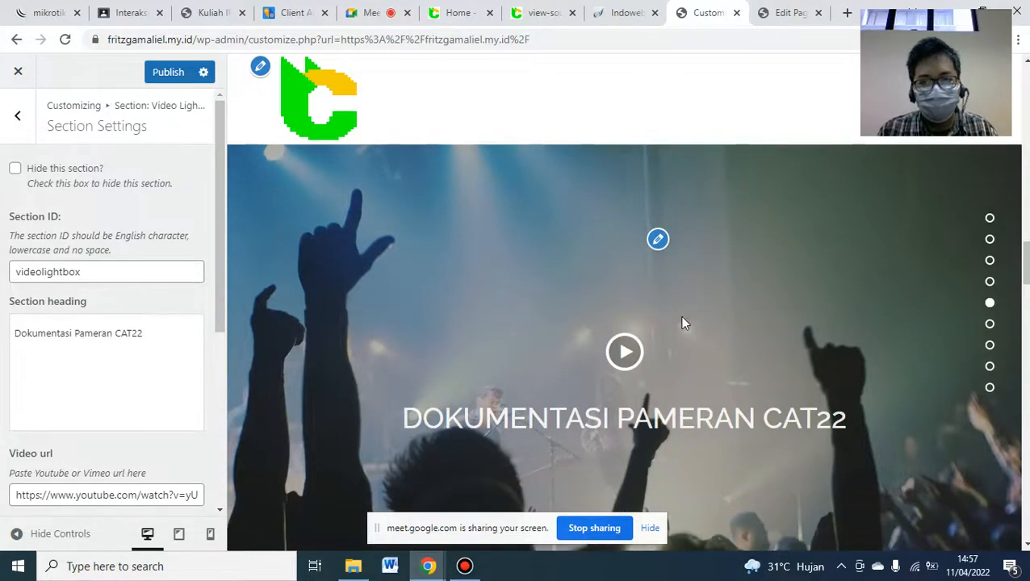
left_click(481, 10)
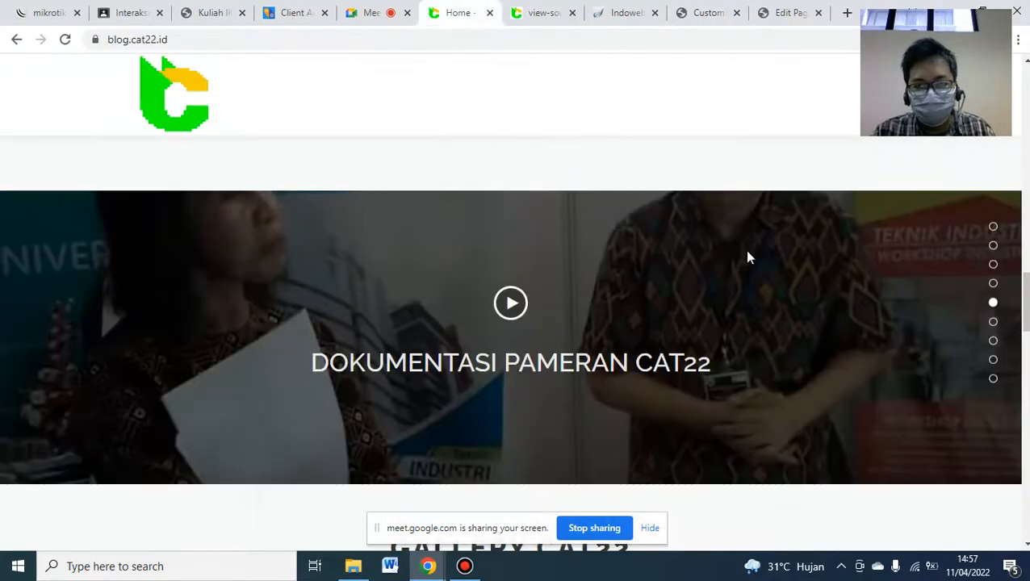
left_click(678, 10)
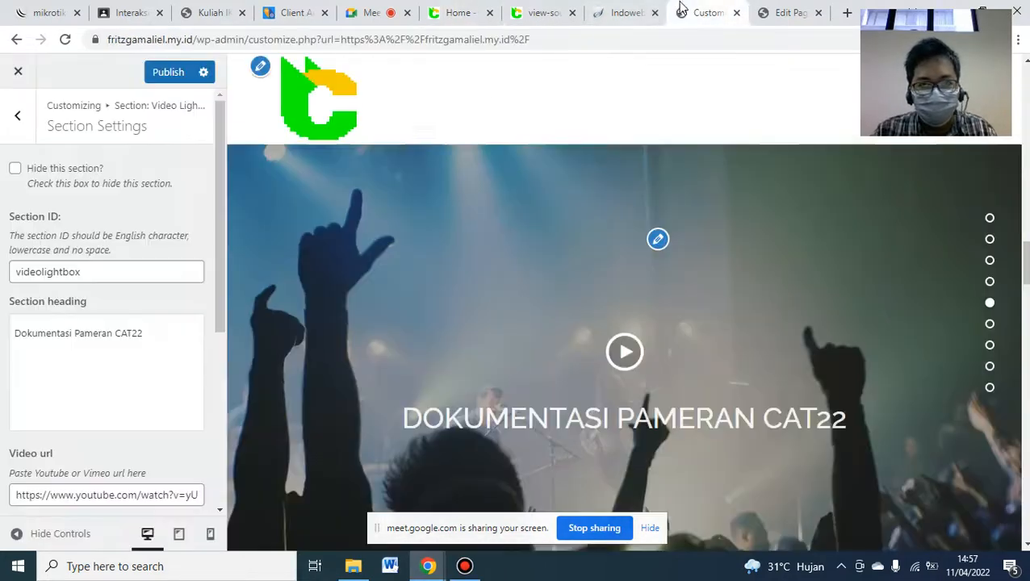
left_click_drag(219, 280, 230, 455)
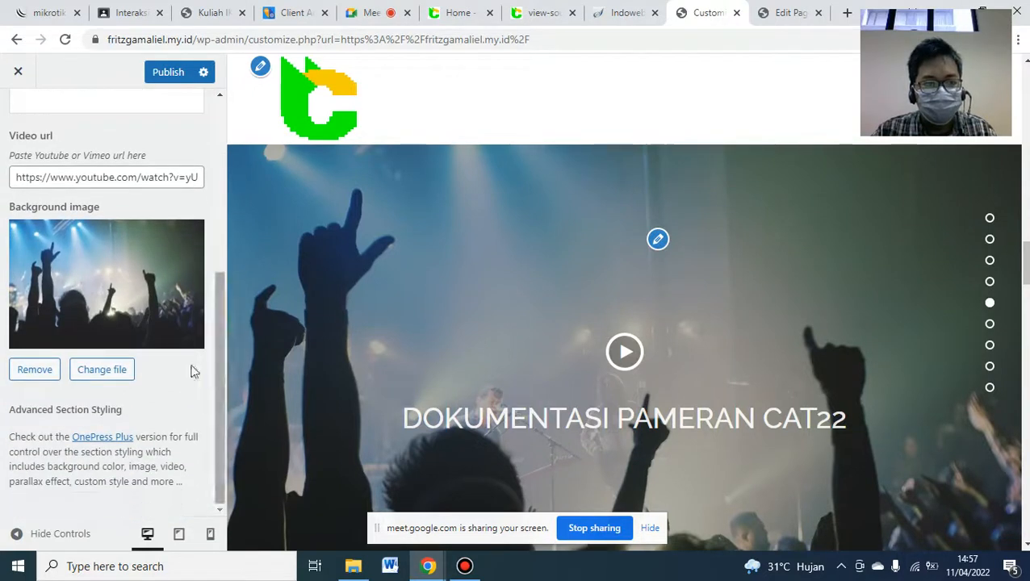
left_click(117, 274)
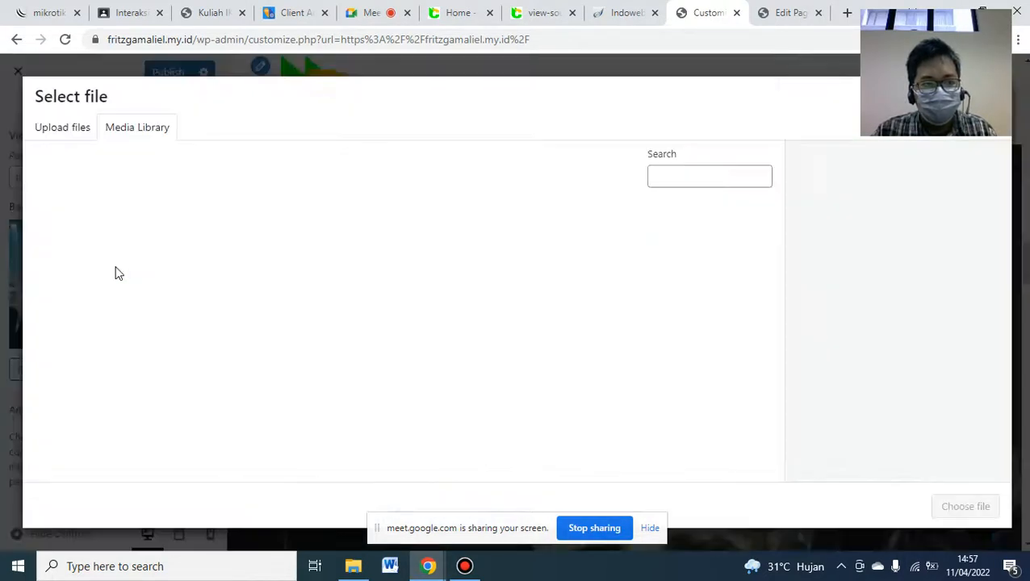
left_click(352, 567)
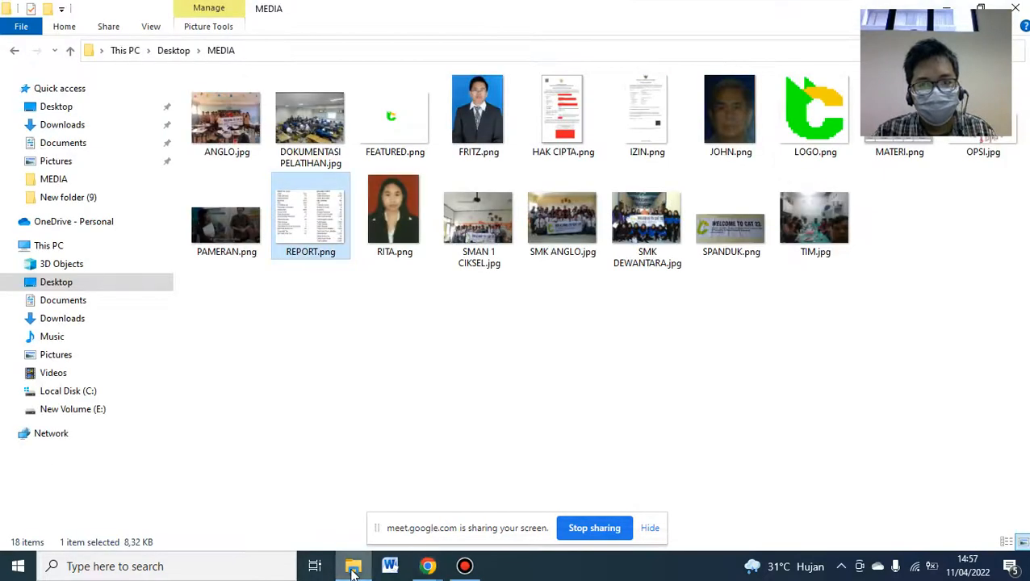
left_click(213, 230)
left_click_drag(213, 227, 339, 342)
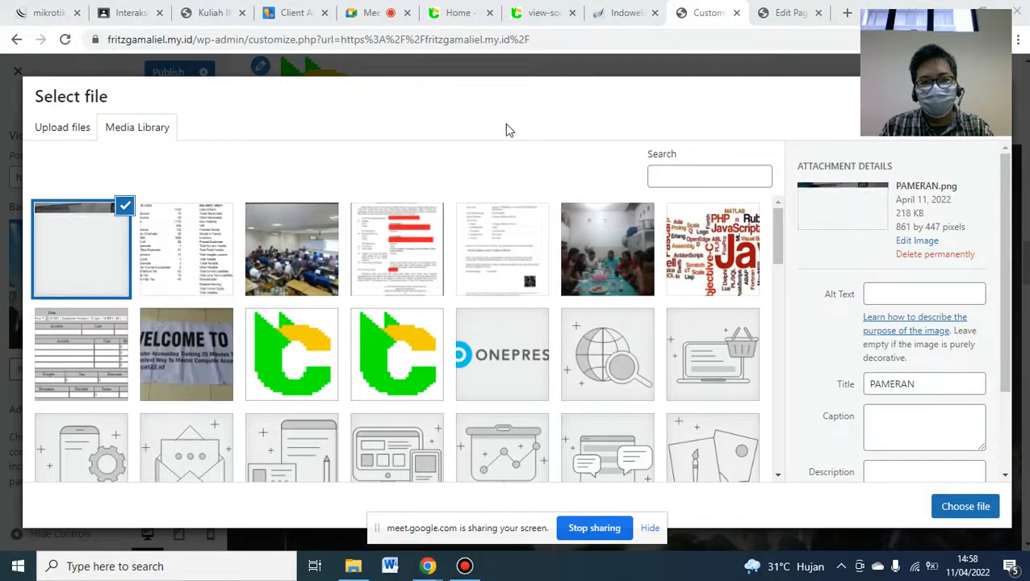
left_click(955, 511)
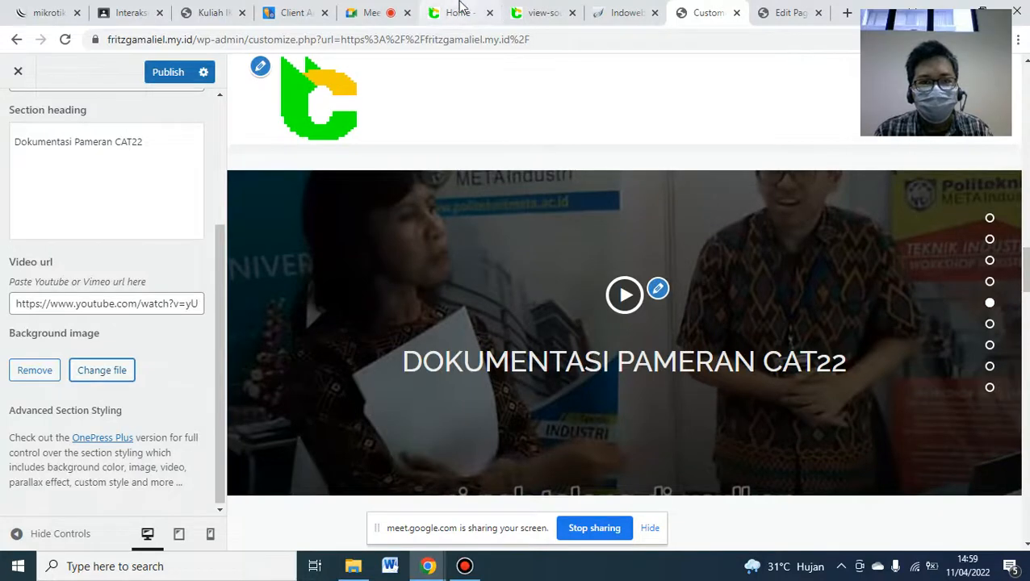
- Publish the Dokumentasi Pameran CAT22 heading and PAMERAN.png background after comparing with the live site
left_click(460, 11)
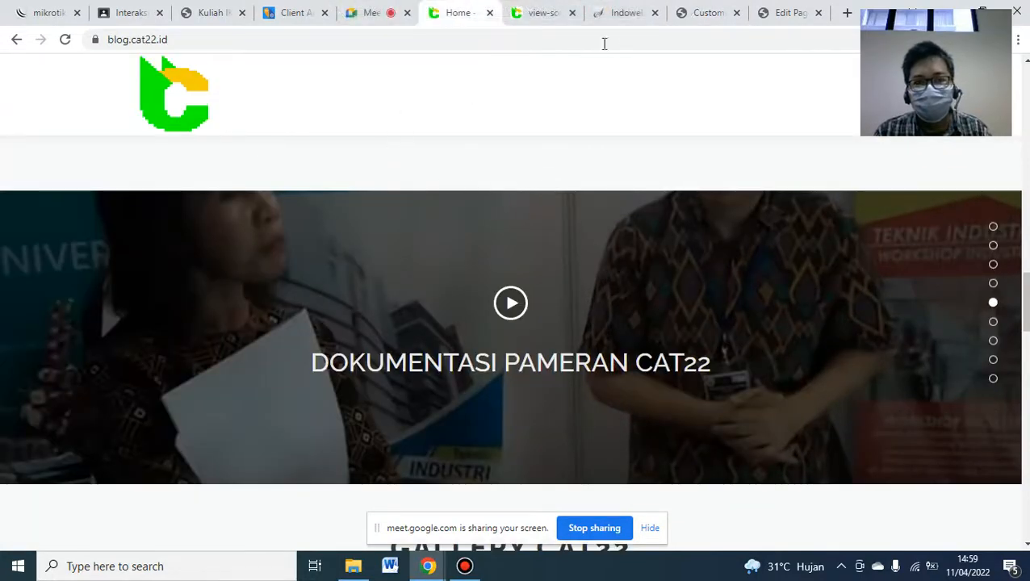
left_click(702, 13)
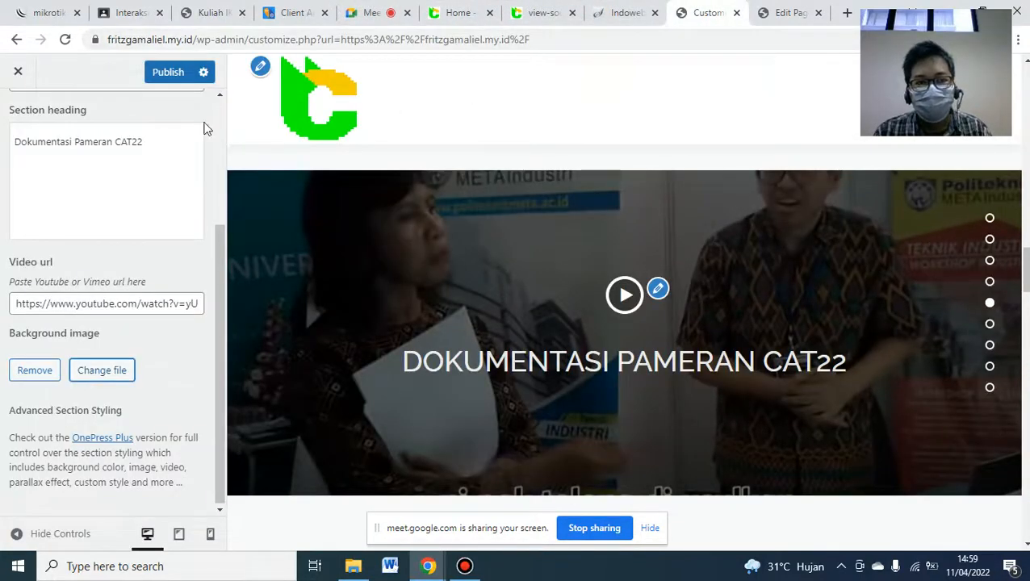
left_click(155, 80)
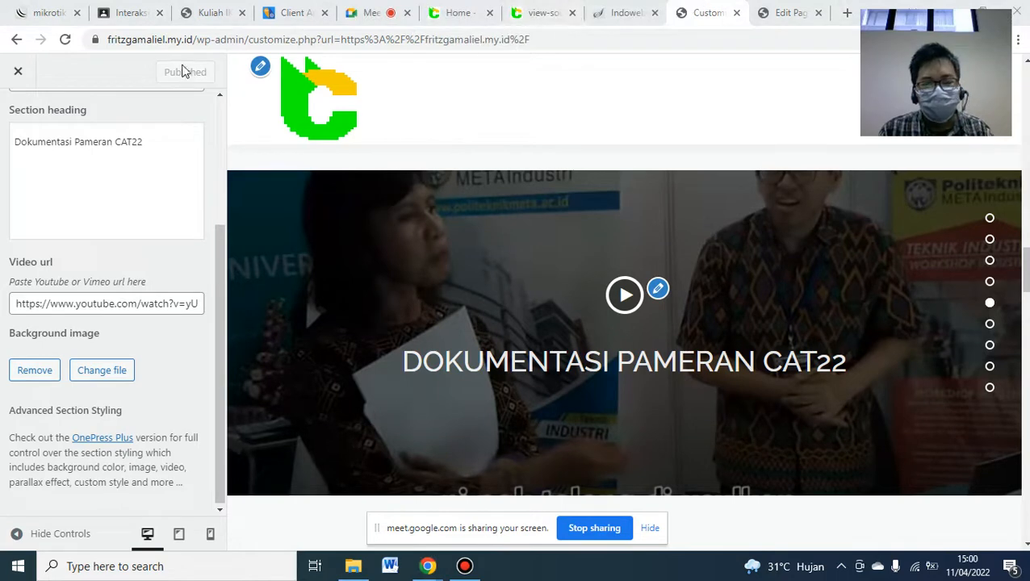
left_click(203, 9)
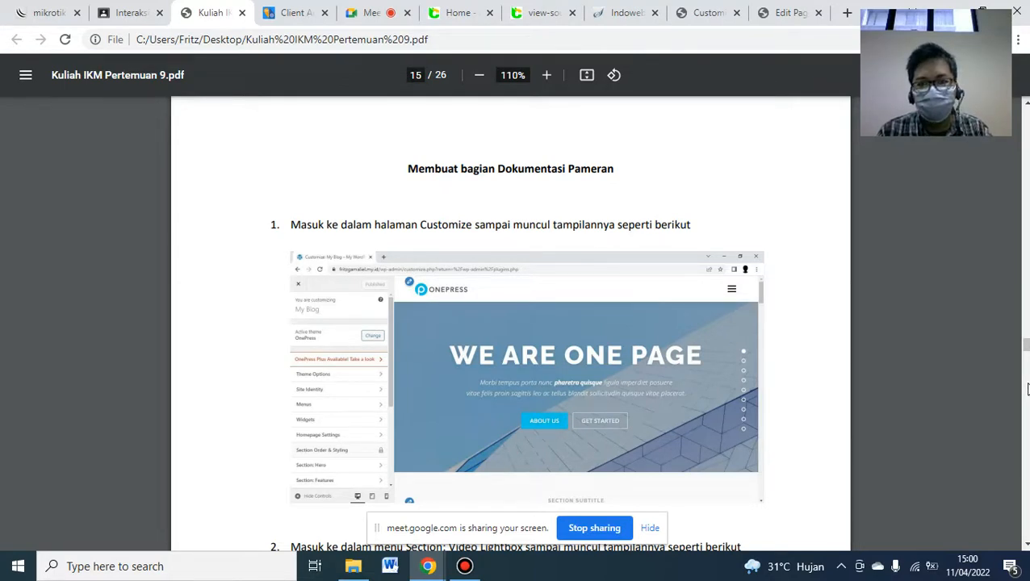
scroll(1027, 390, "down", 5)
scroll(1028, 410, "down", 5)
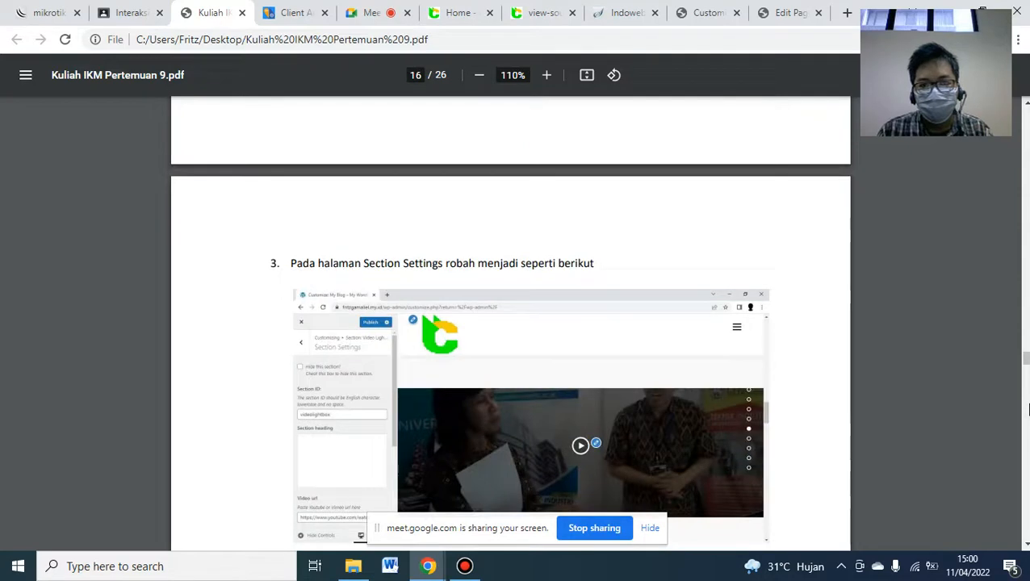
scroll(1027, 410, "down", 5)
scroll(1027, 410, "down", 5)
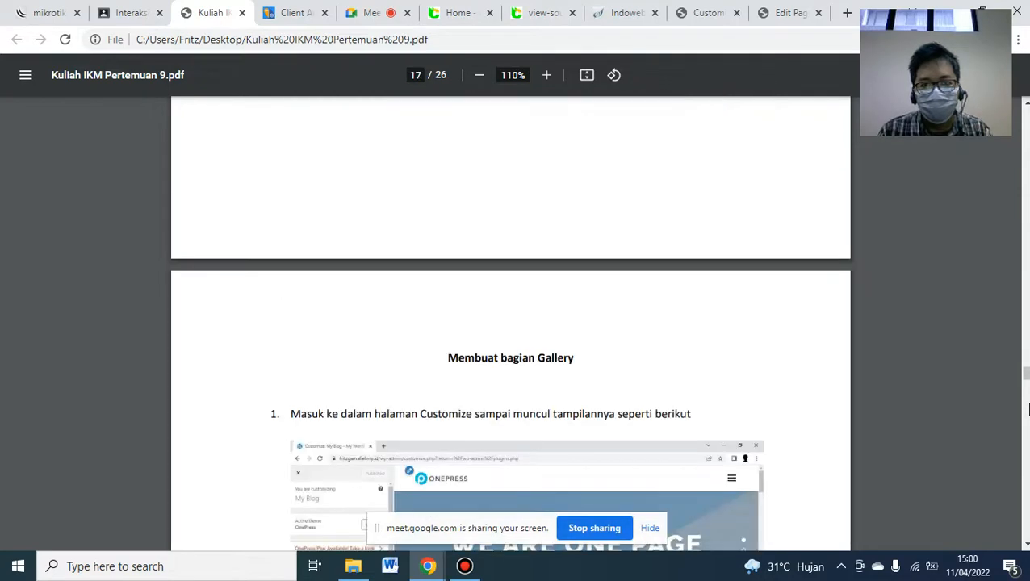
scroll(1027, 410, "down", 2)
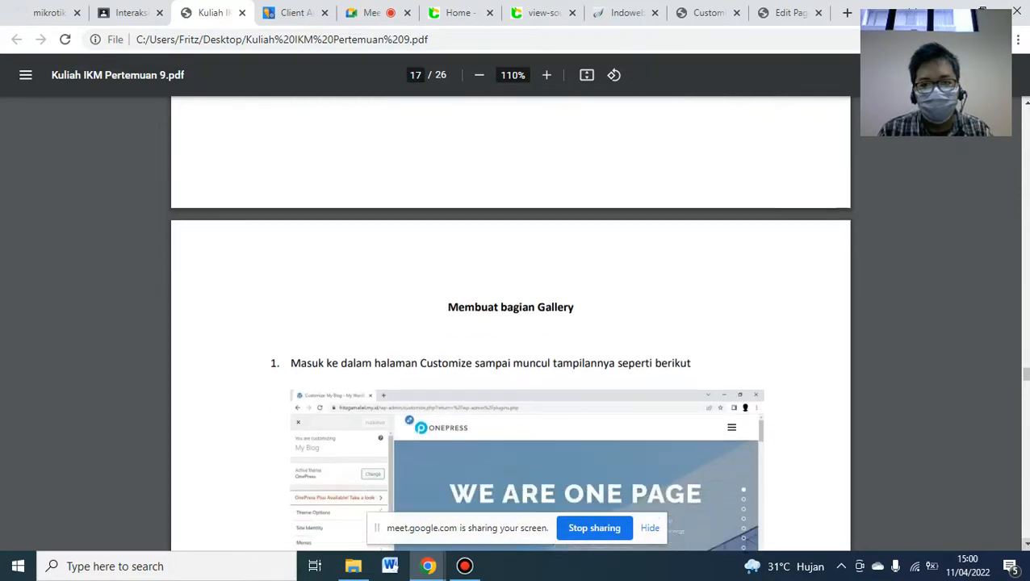
scroll(1027, 410, "down", 2)
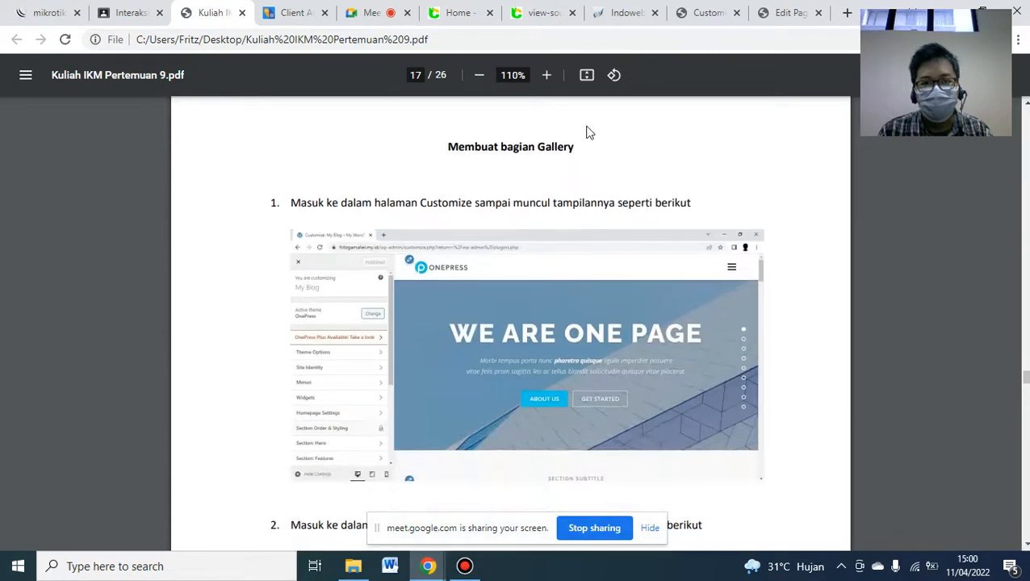
left_click(454, 11)
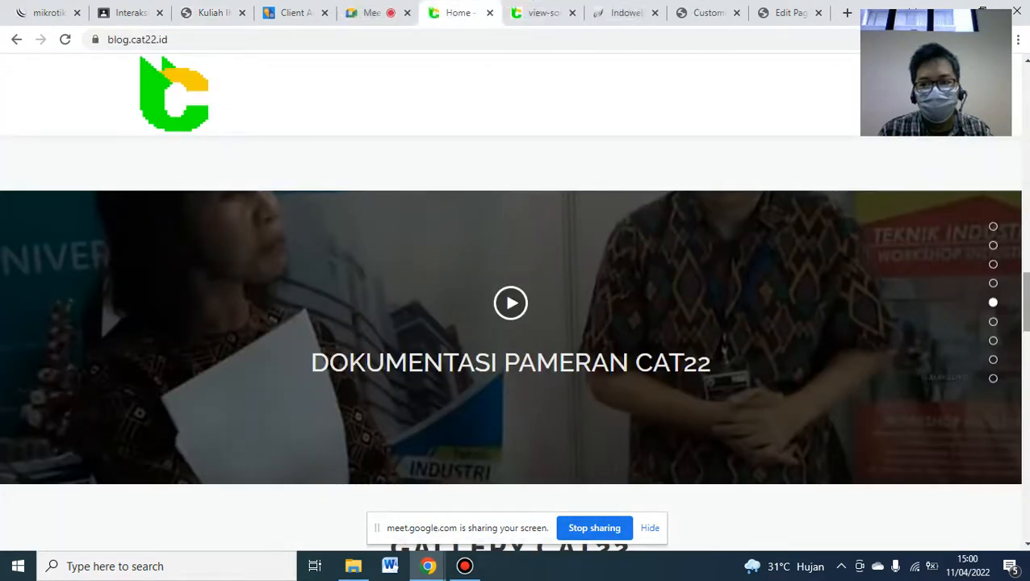
scroll(1023, 314, "down", 2)
scroll(1023, 314, "down", 2)
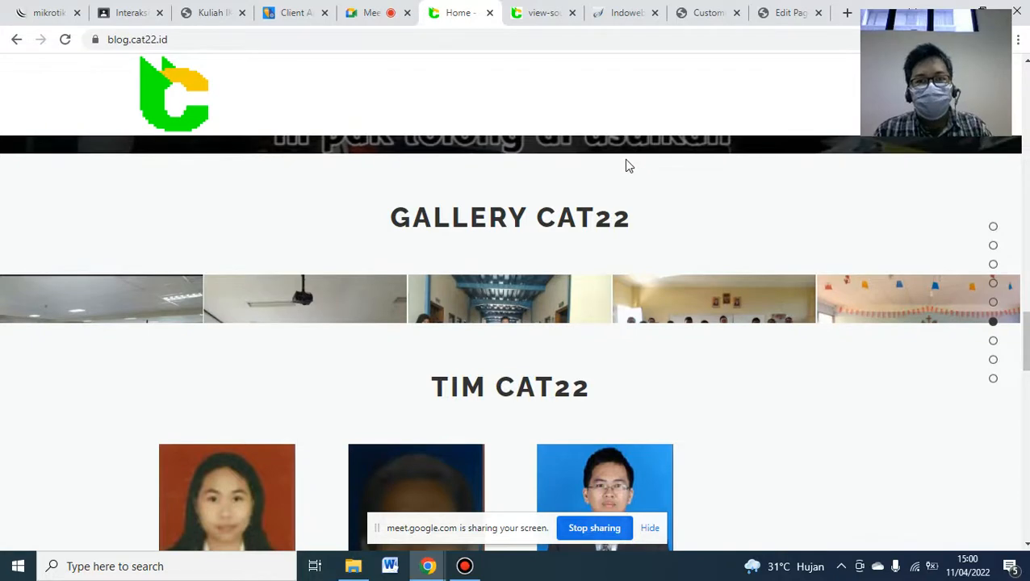
left_click(689, 11)
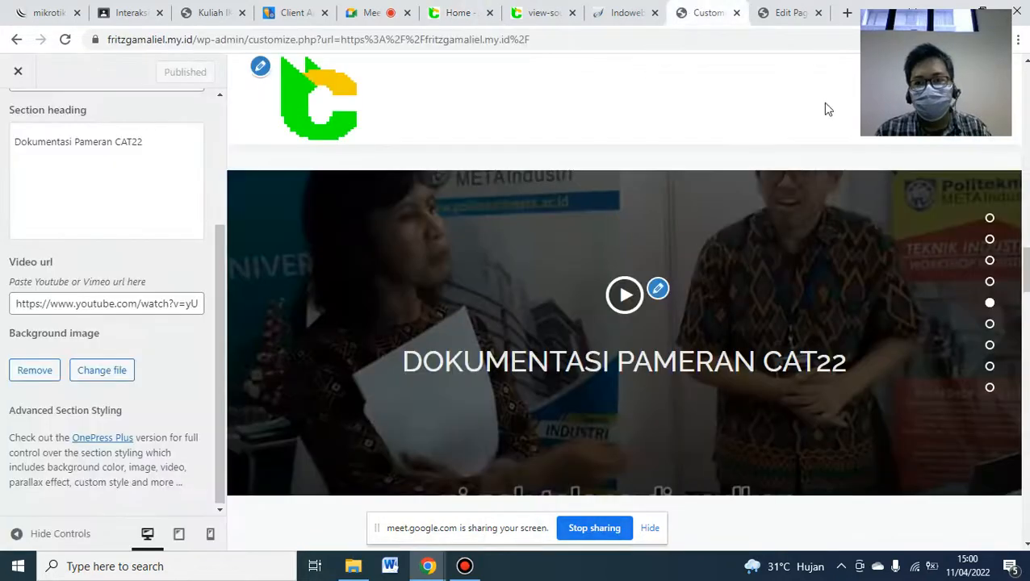
scroll(1025, 259, "down", 8)
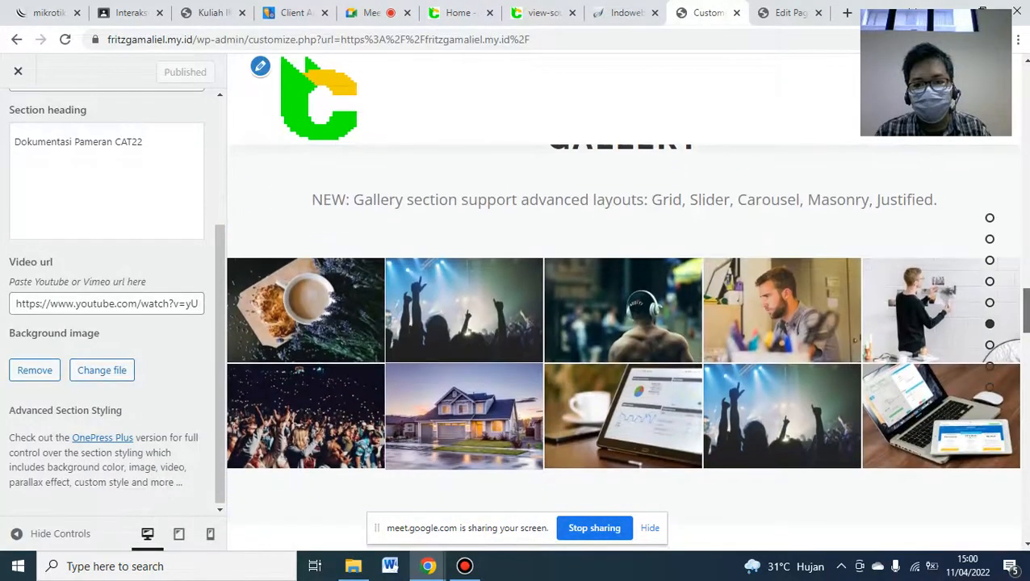
left_click_drag(1026, 311, 1026, 306)
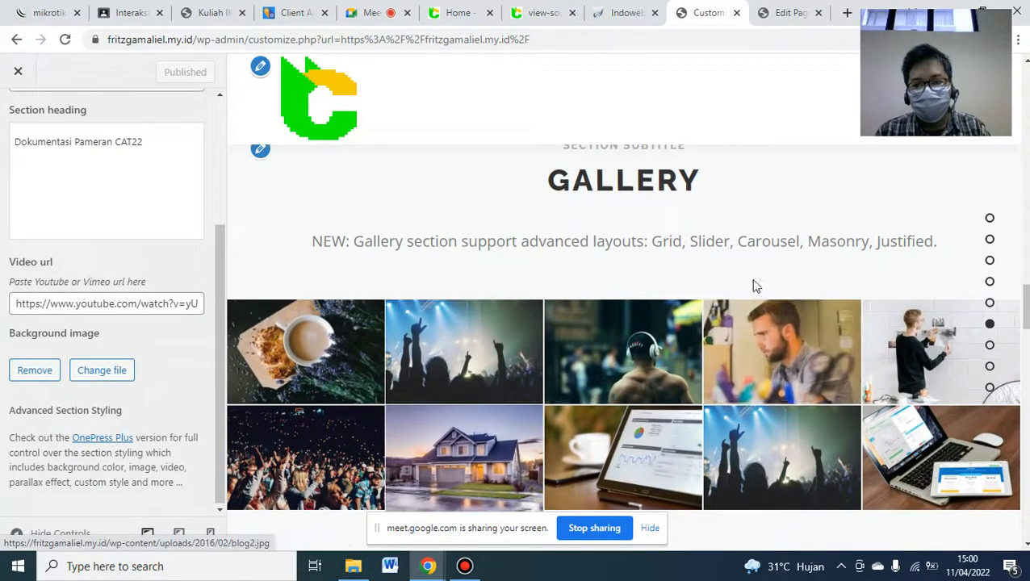
left_click(440, 11)
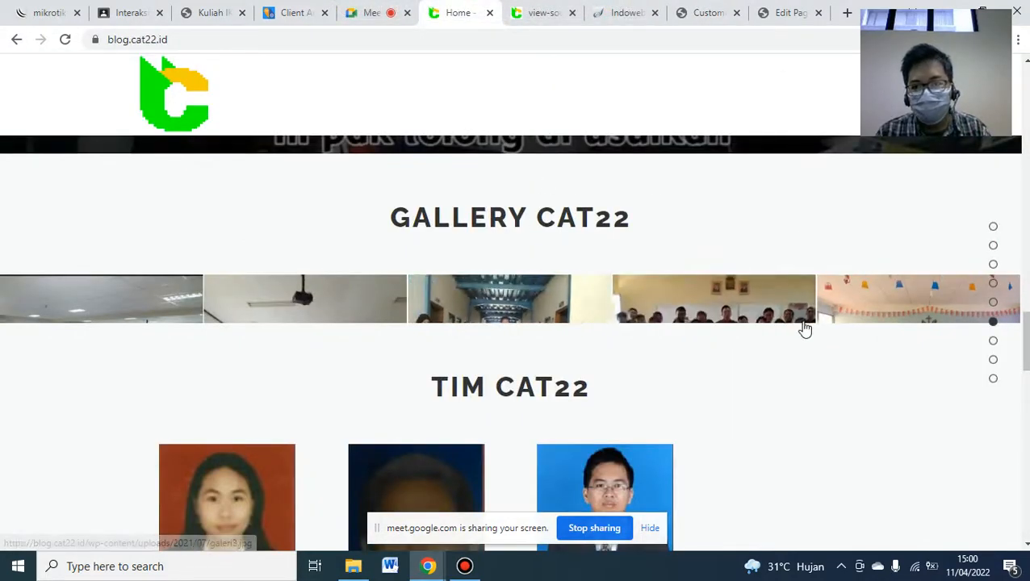
mouse_move(1024, 339)
left_mouse_down()
mouse_move(1024, 363)
mouse_move(1024, 341)
left_mouse_up()
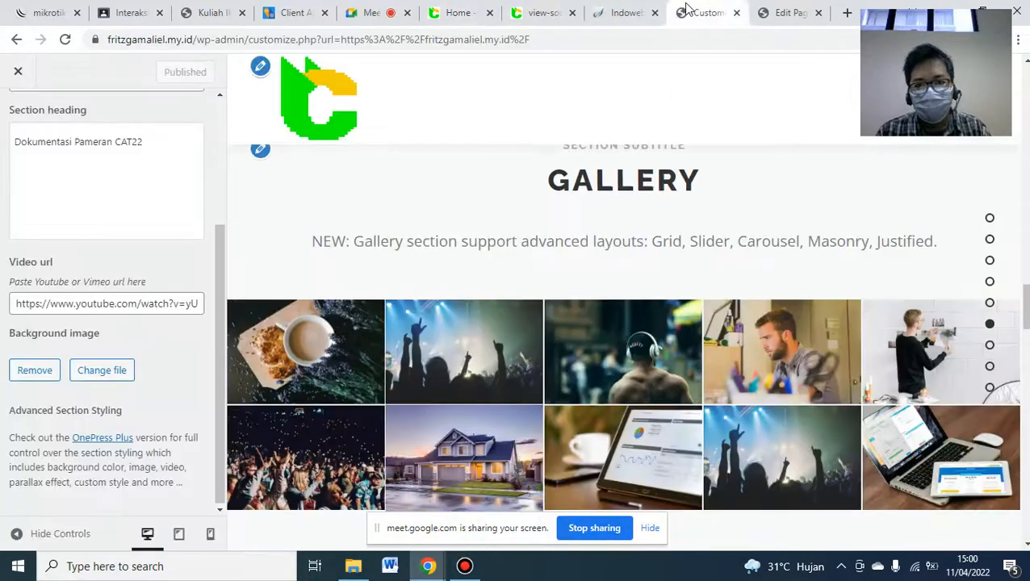
left_click(687, 11)
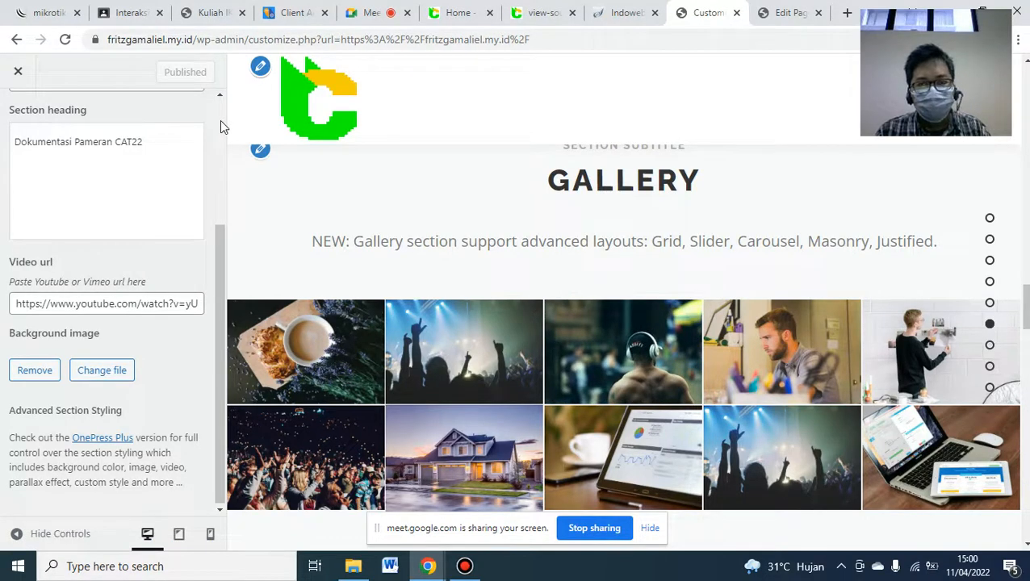
scroll(222, 127, "up", 3)
- Confirm the Gallery section's content comes from the 'Gallery' page, then switch to the page editor
left_click(5, 126)
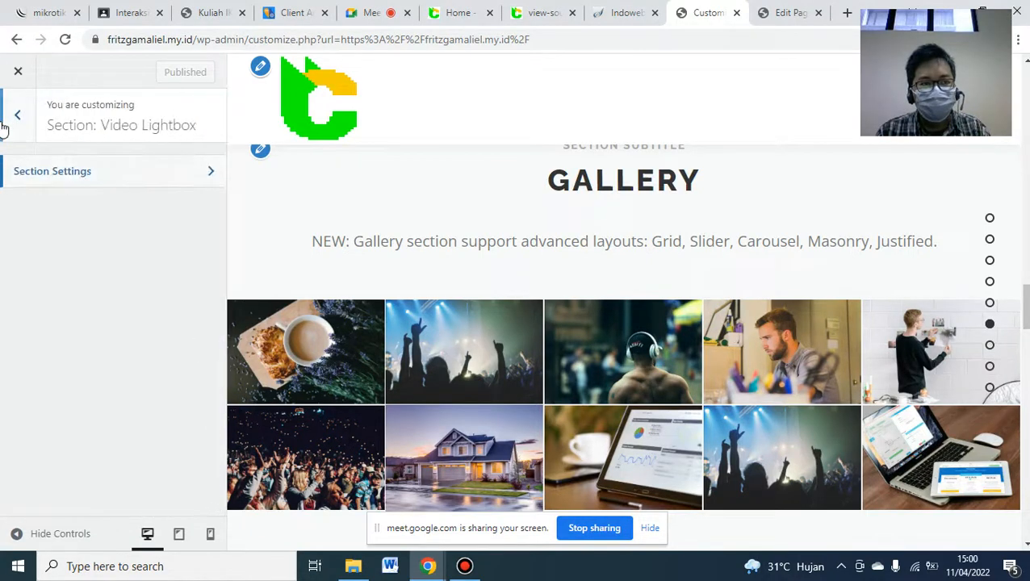
left_click(5, 126)
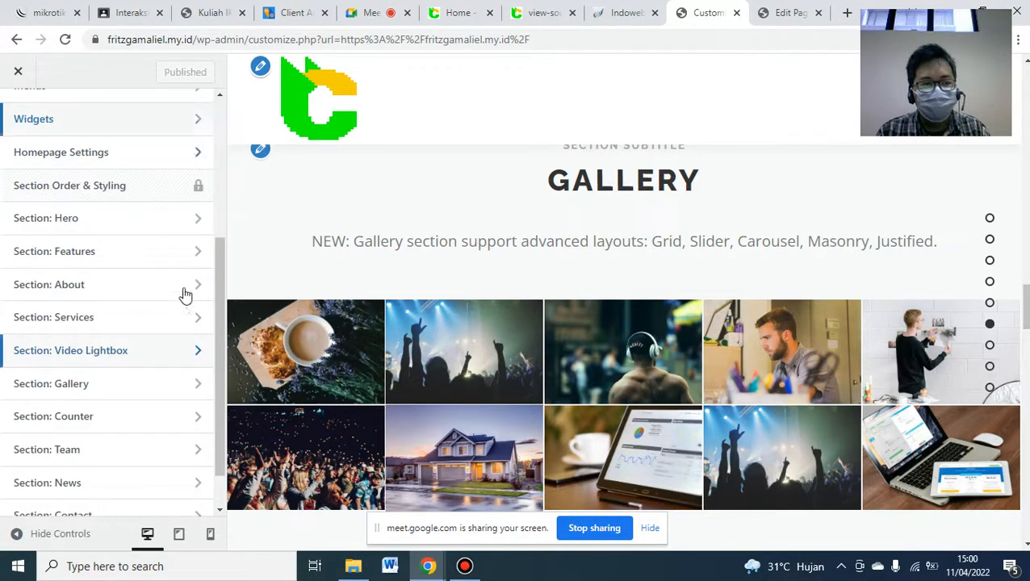
left_click(78, 387)
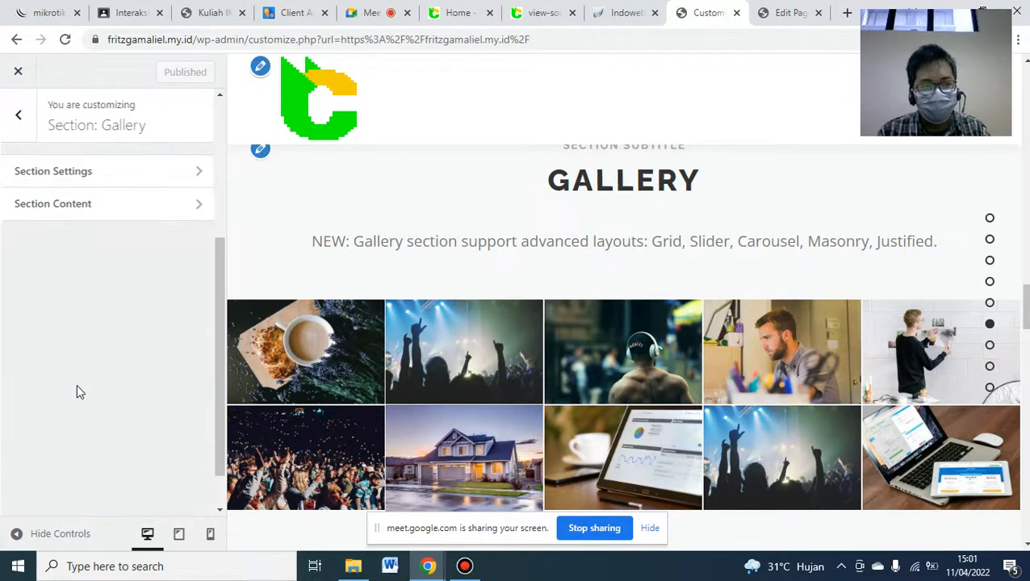
left_click(65, 210)
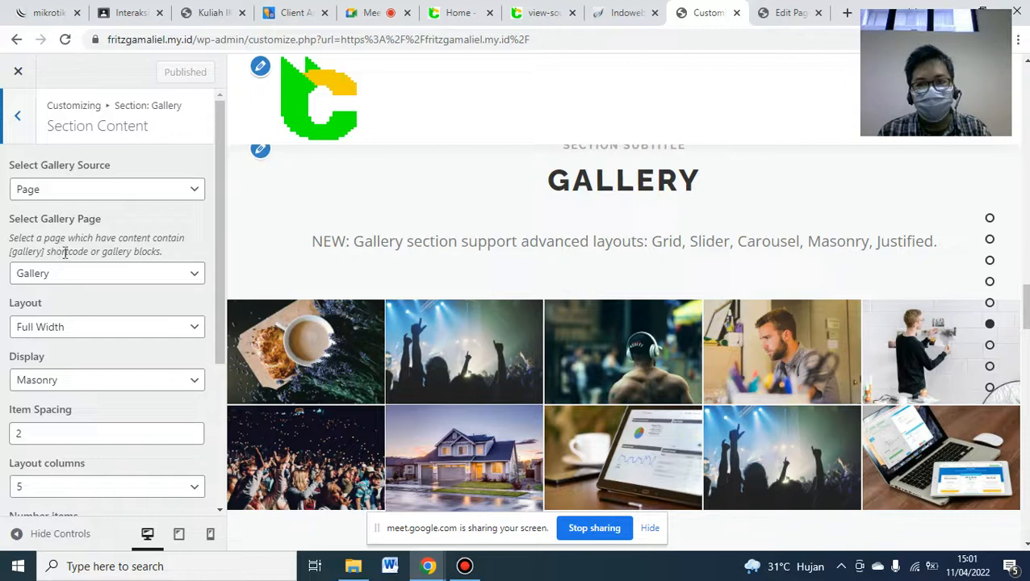
left_click(774, 11)
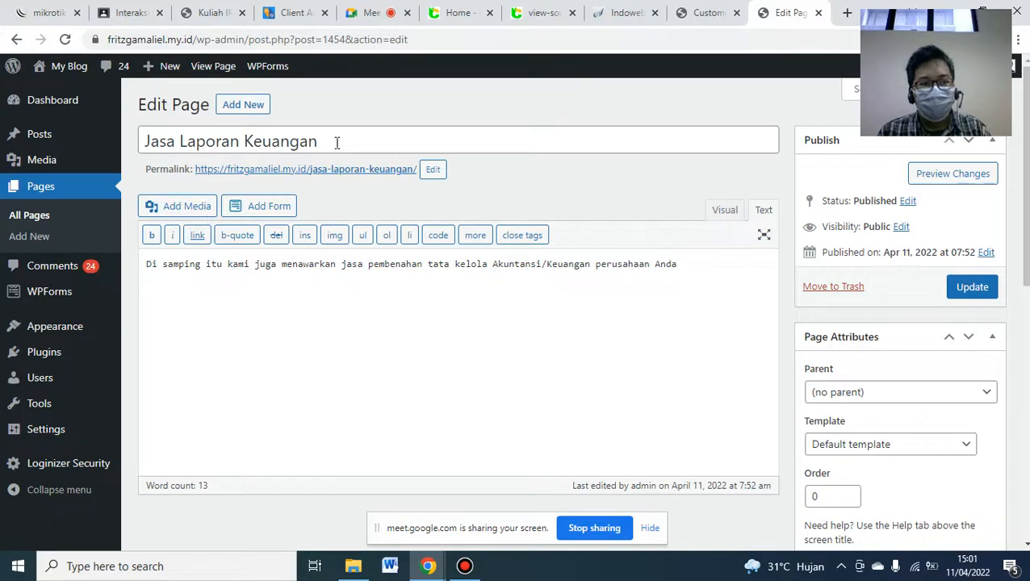
- Edit the Gallery page from All Pages and open its ten-photo gallery in Visual view
left_click(29, 218)
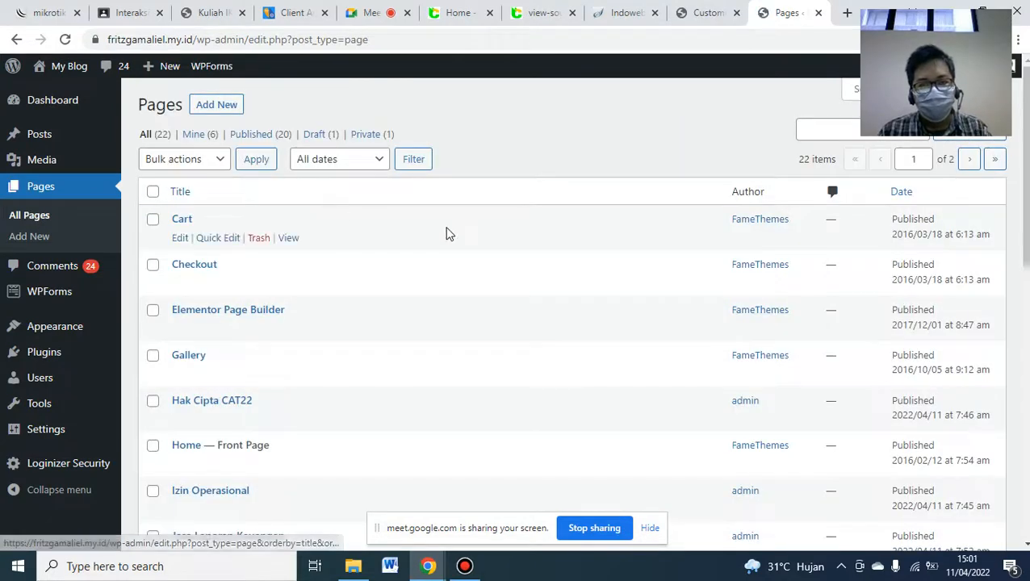
scroll(1022, 201, "down", 2)
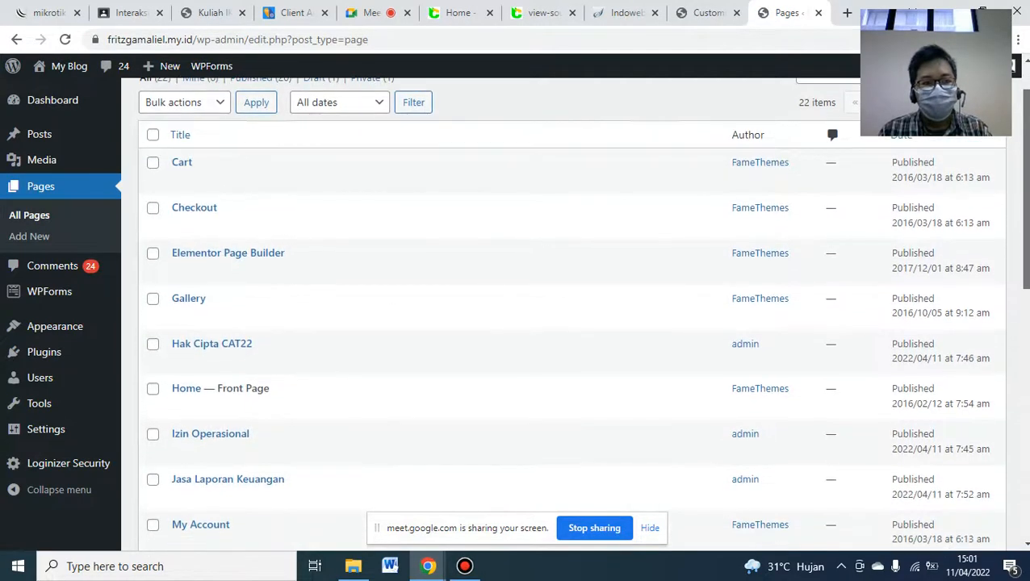
scroll(1022, 202, "down", 1)
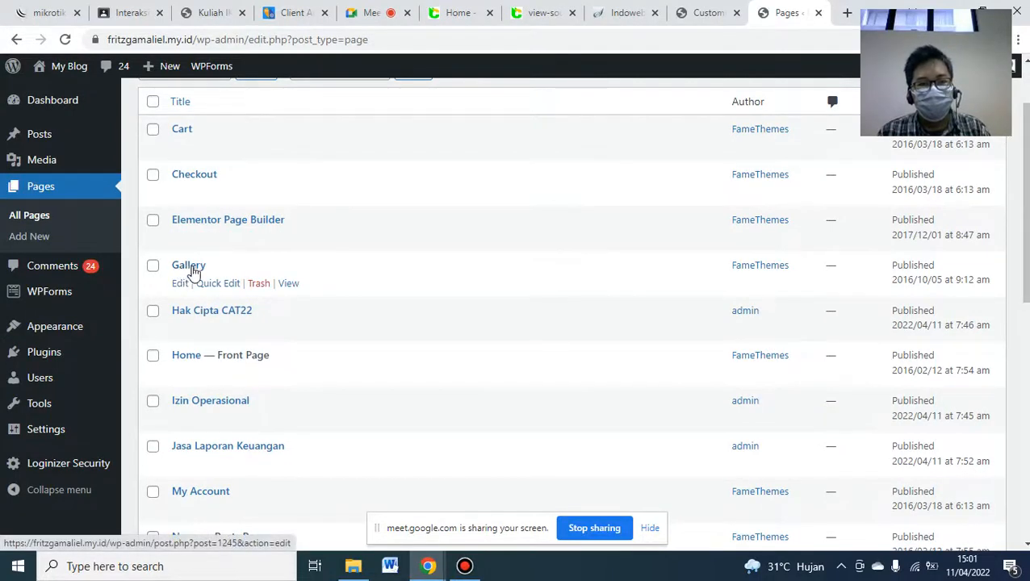
left_click(181, 284)
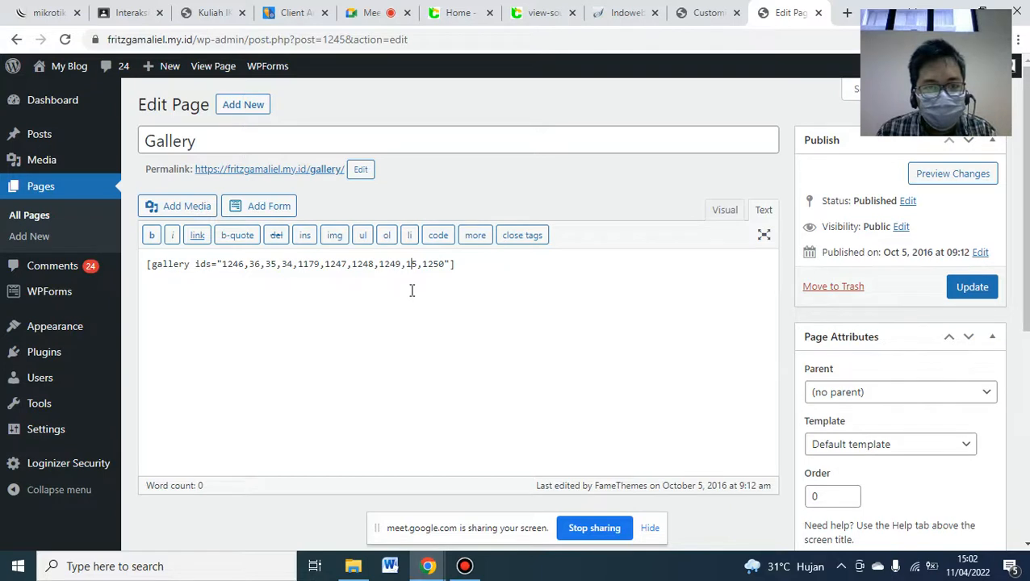
left_click(723, 212)
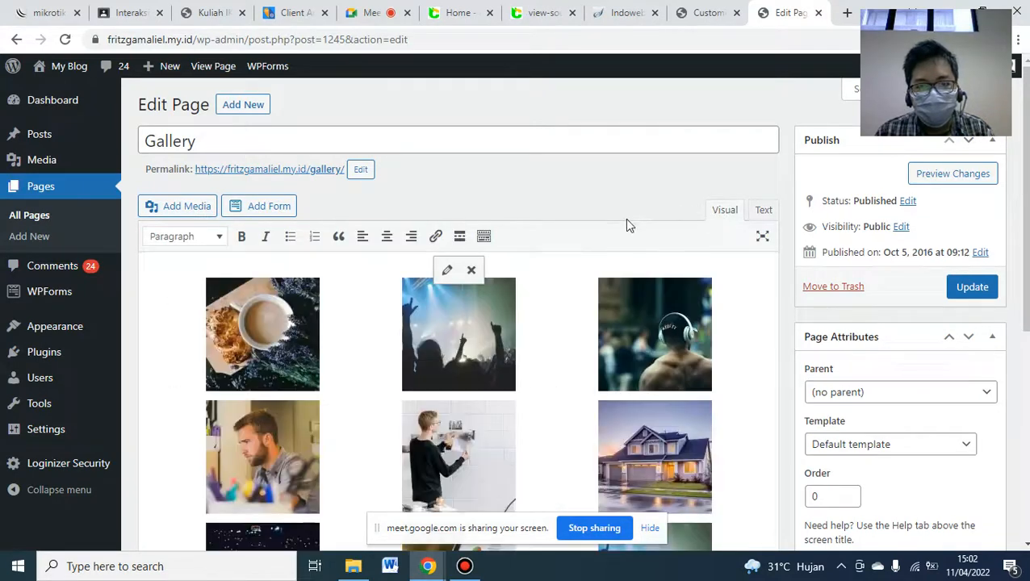
left_click(446, 270)
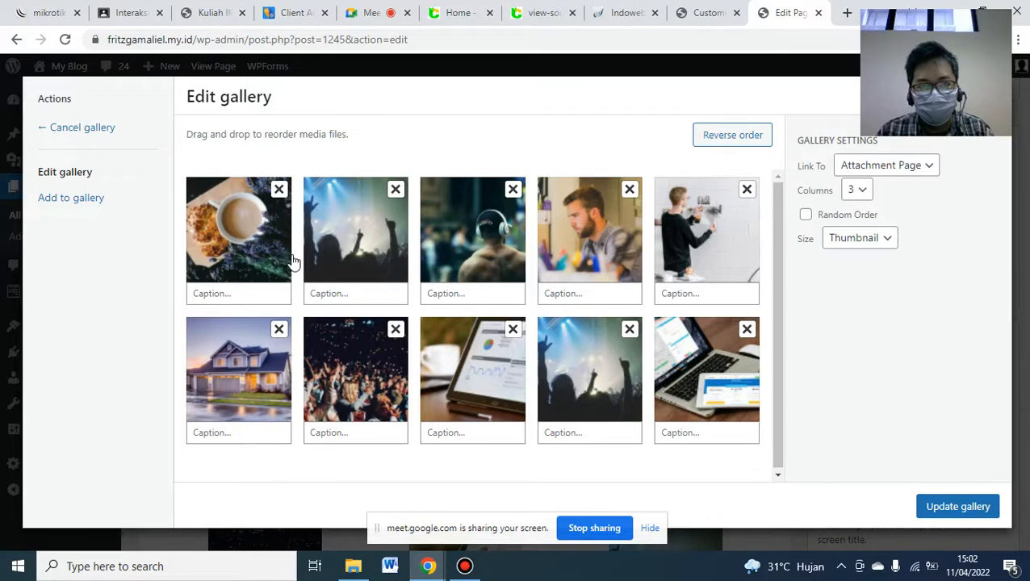
- Compare the blog.cat22.id gallery with the Customizer's homepage gallery
left_click(451, 10)
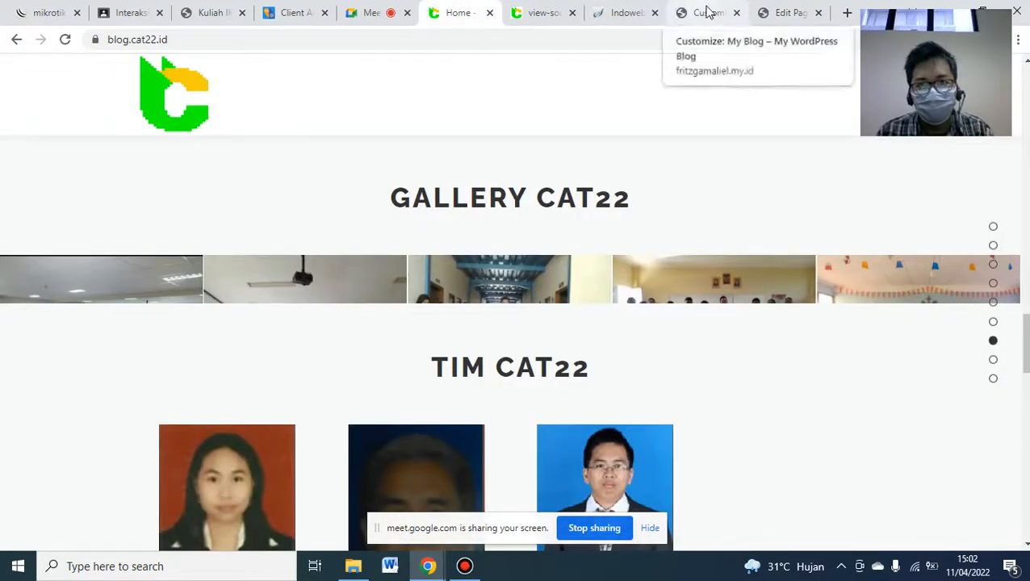
left_click(707, 12)
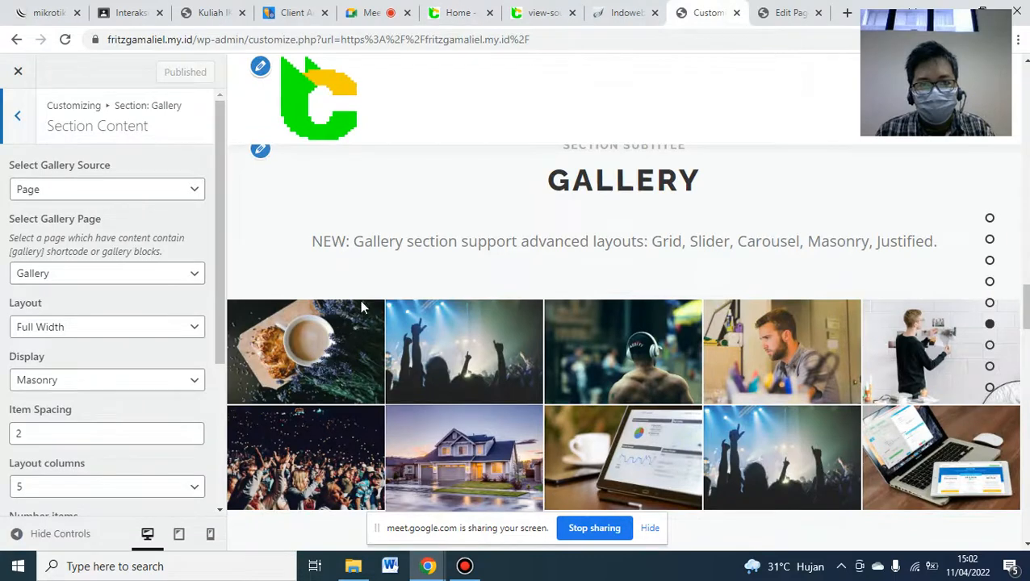
left_click(789, 12)
- Remove all ten stock photos from the Gallery page's gallery, leaving it empty
left_click(279, 192)
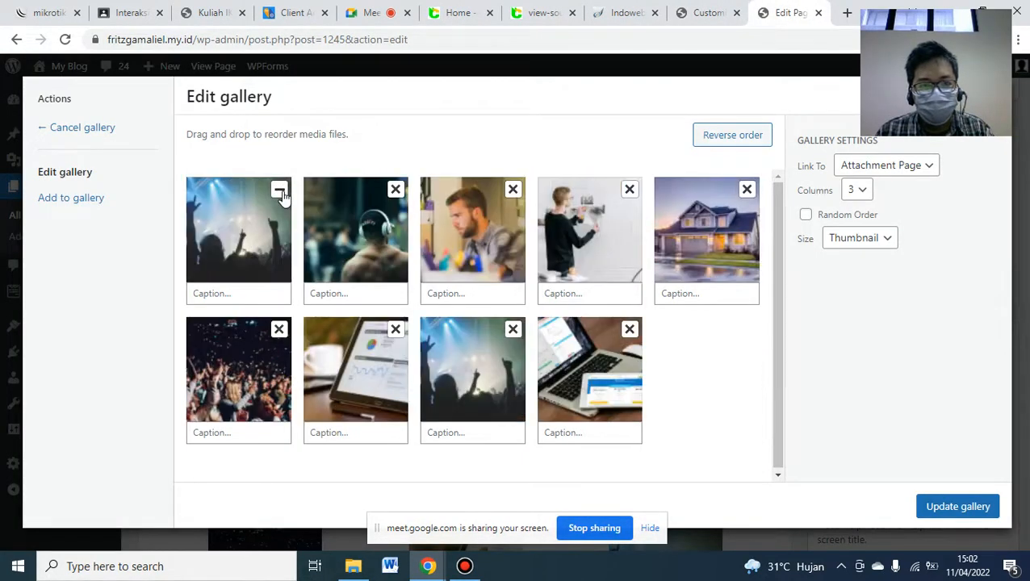
left_click(279, 191)
left_click(279, 191)
left_click(280, 192)
left_click(280, 192)
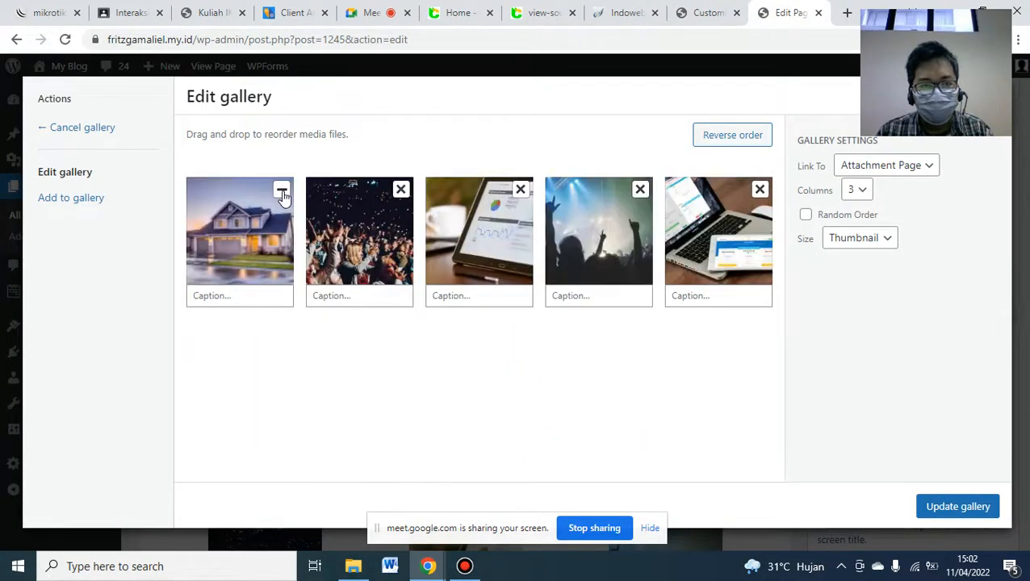
left_click(280, 192)
left_click(281, 192)
left_click(281, 192)
left_click(282, 192)
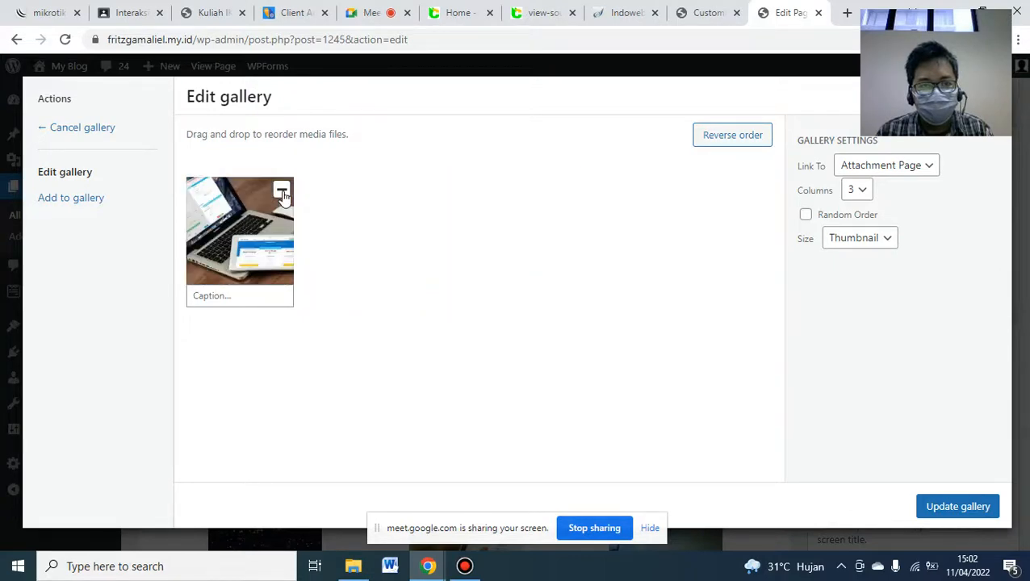
left_click(282, 192)
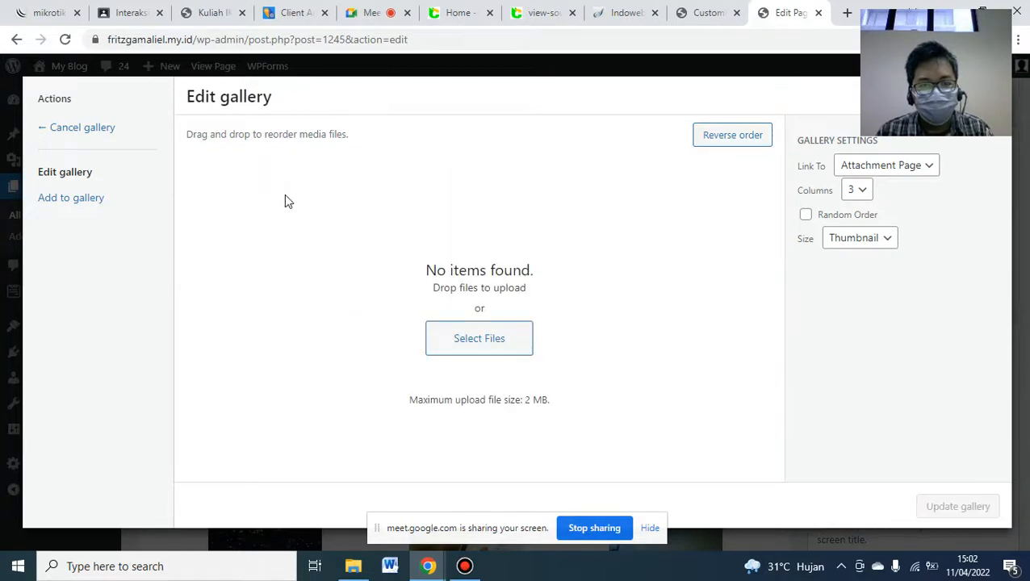
left_click(365, 566)
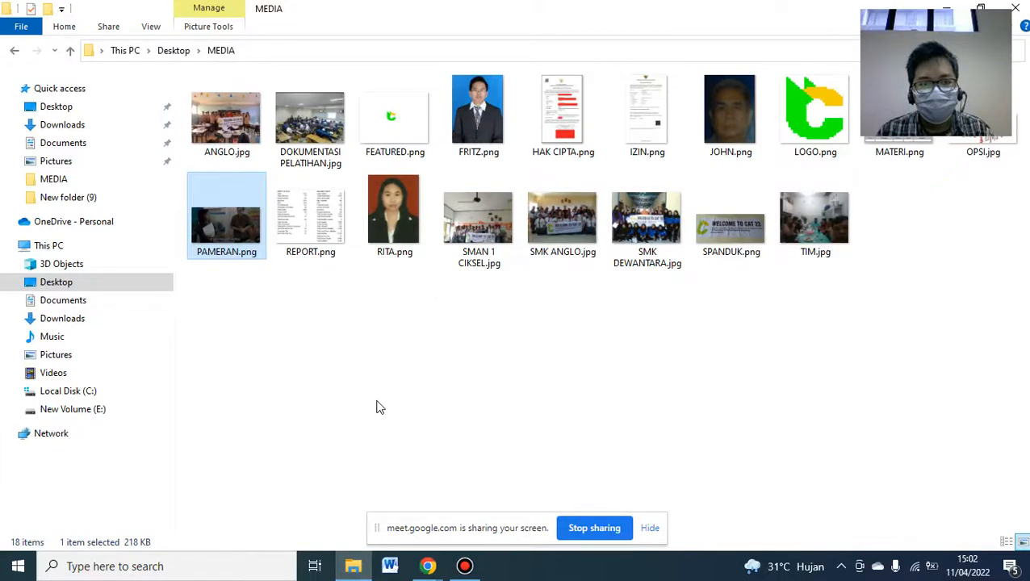
- Upload DOKUMENTASI PELATIHAN.jpg, ANGLO.jpg and SMK ANGLO.jpg from the MEDIA folder into the gallery
left_click(321, 127)
left_click_drag(305, 127, 440, 340)
left_click(359, 570)
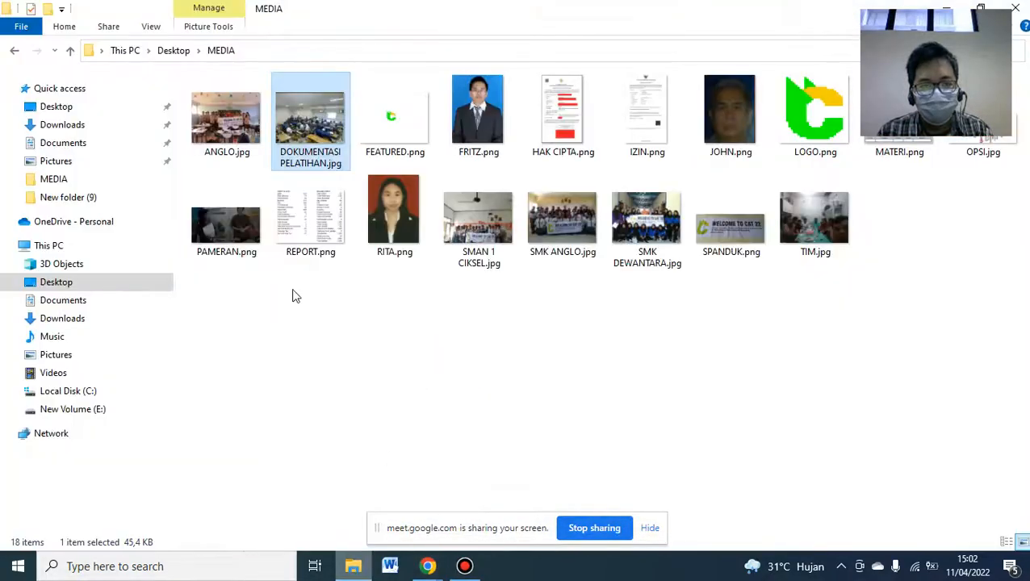
left_click(283, 326)
left_click_drag(232, 151, 464, 332)
left_click(353, 565)
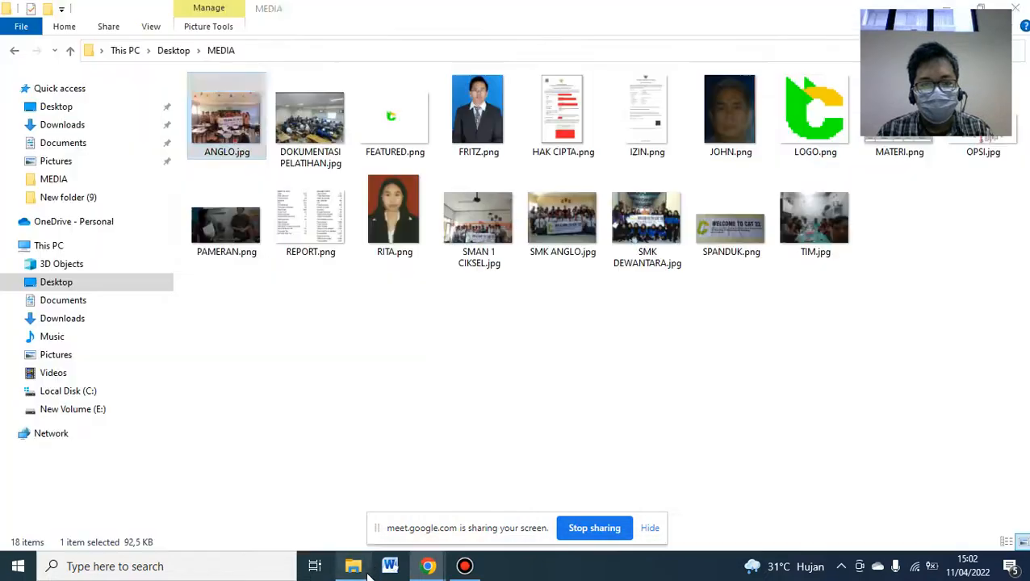
left_click(553, 234)
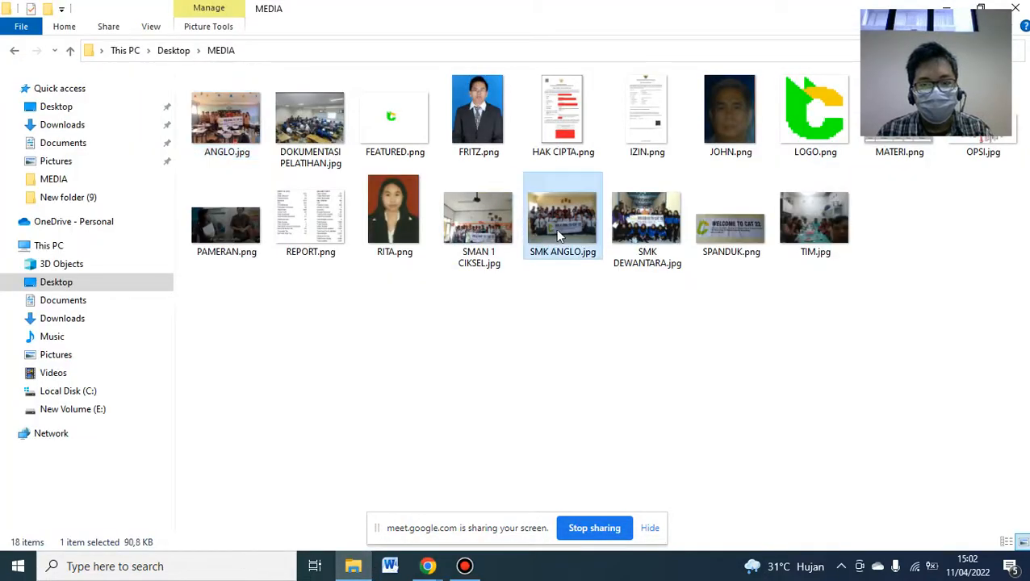
left_click_drag(555, 229, 460, 328)
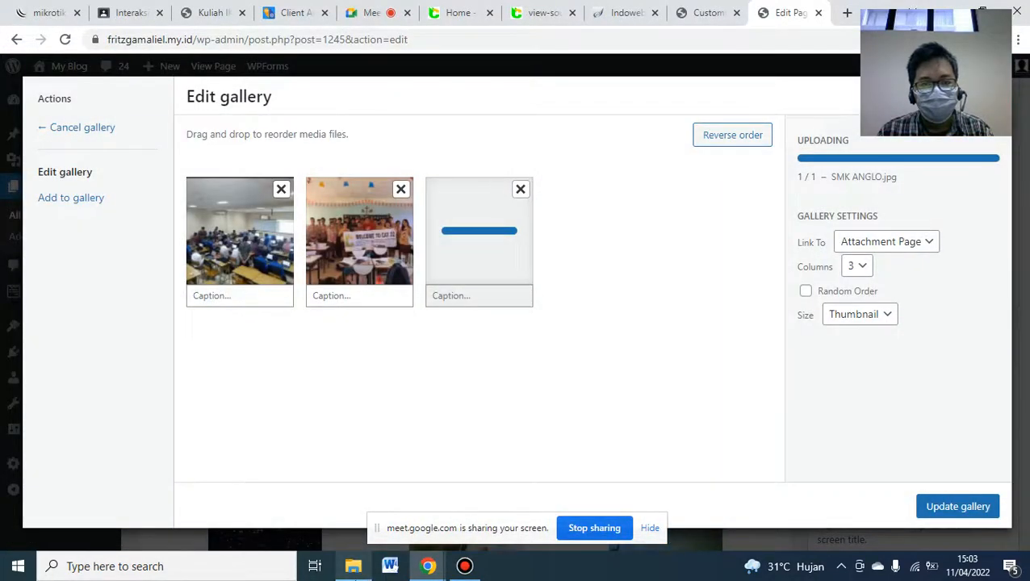
- Drop SMK DEWANTARA.jpg and SMAN 1 CIKSEL.jpg into the gallery and update it to five photos
left_click(354, 566)
left_click_drag(634, 241, 562, 315)
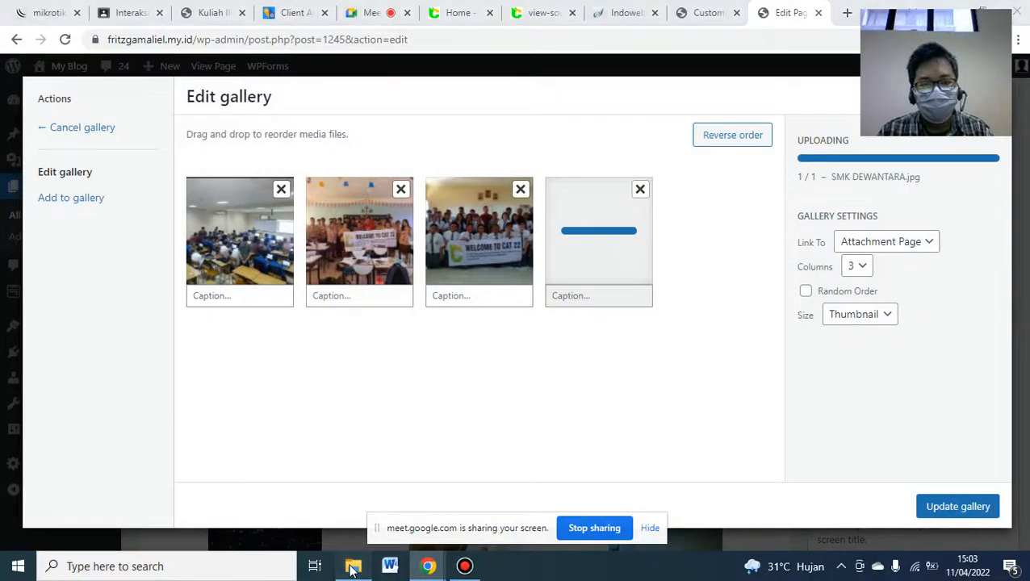
left_click(352, 569)
left_click(476, 235)
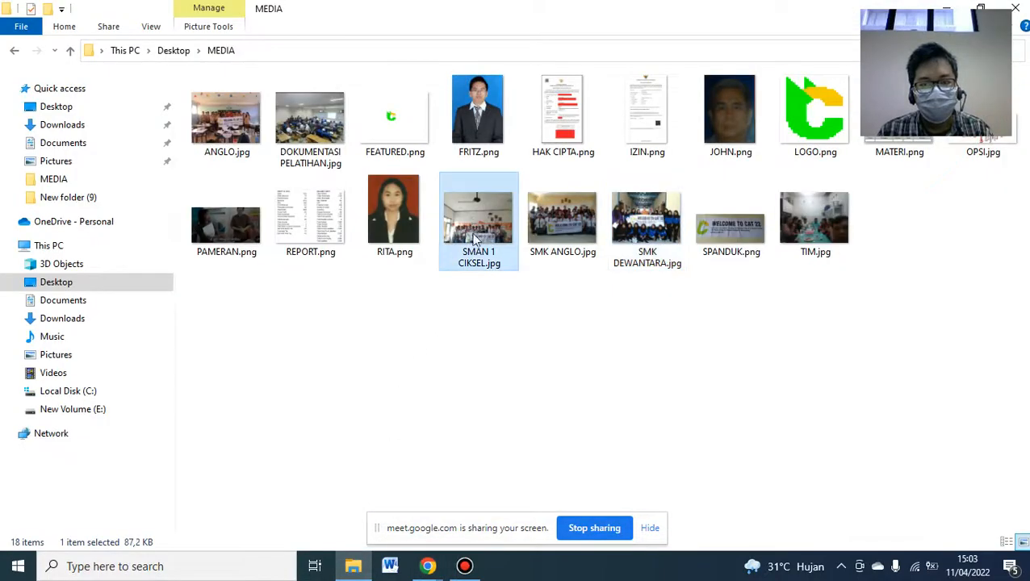
left_click_drag(476, 235, 639, 292)
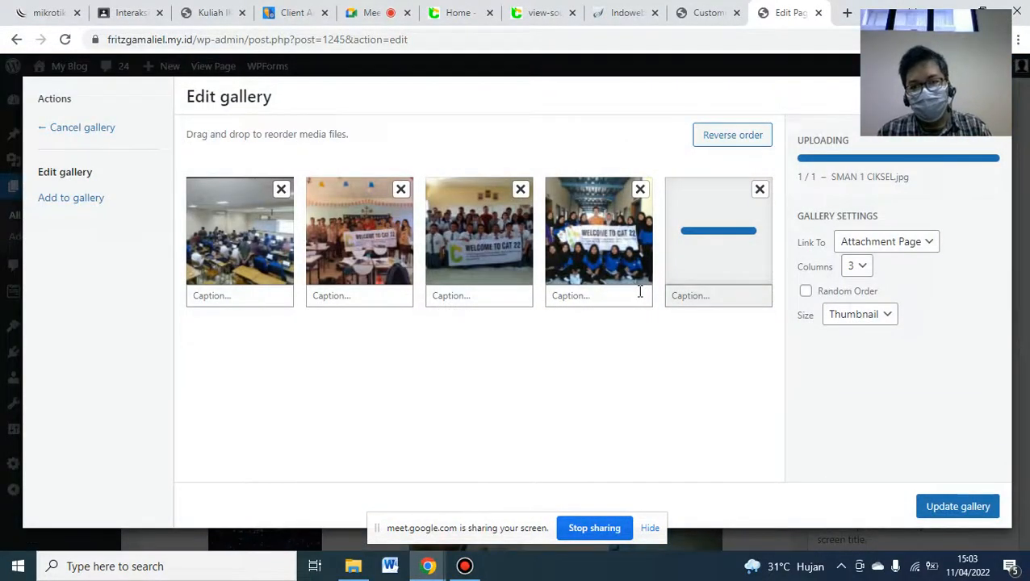
left_click(957, 504)
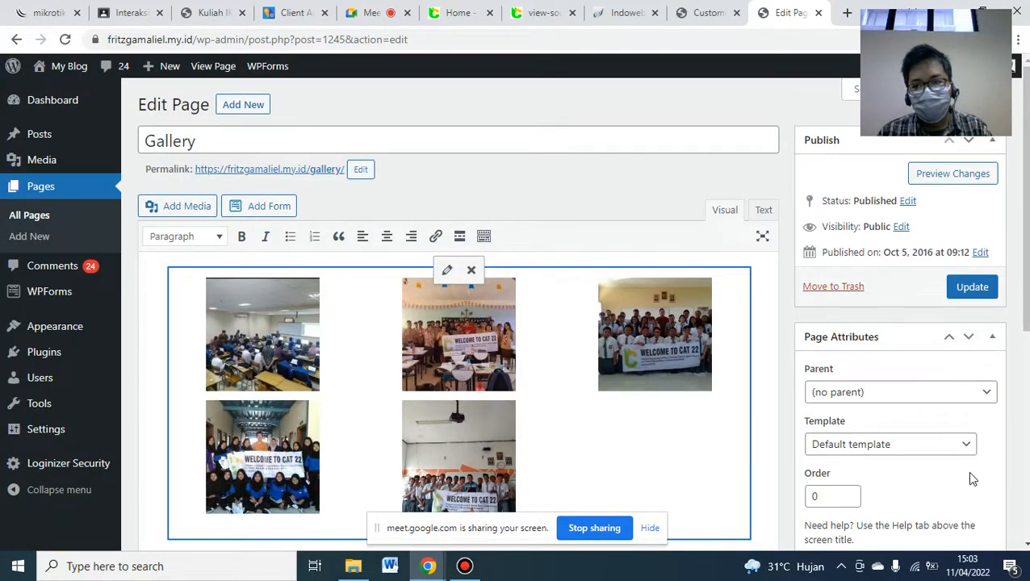
- Save the Gallery page with its five CAT22 photos and reload the Customizer preview
left_click(966, 289)
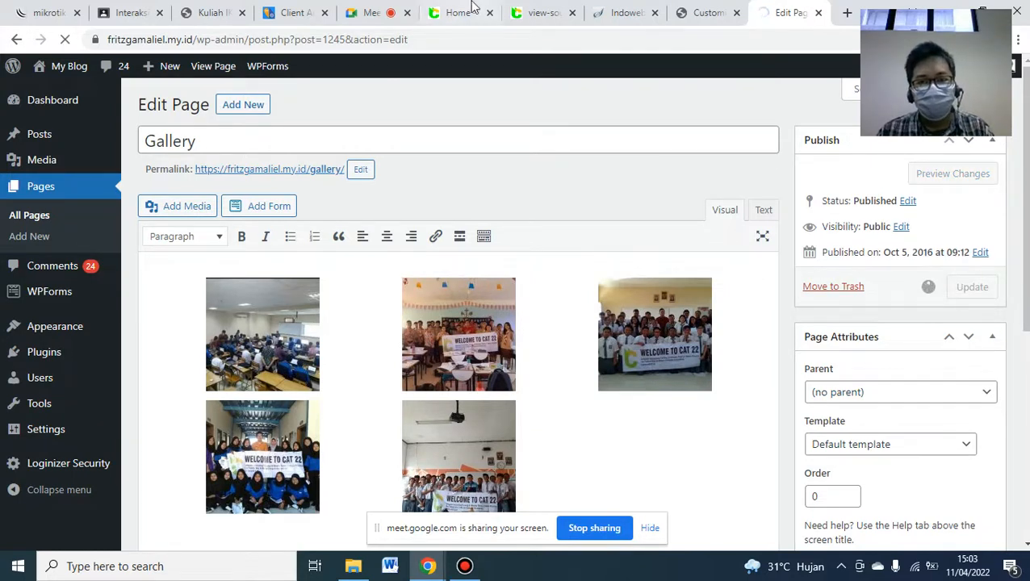
mouse_move(598, 6)
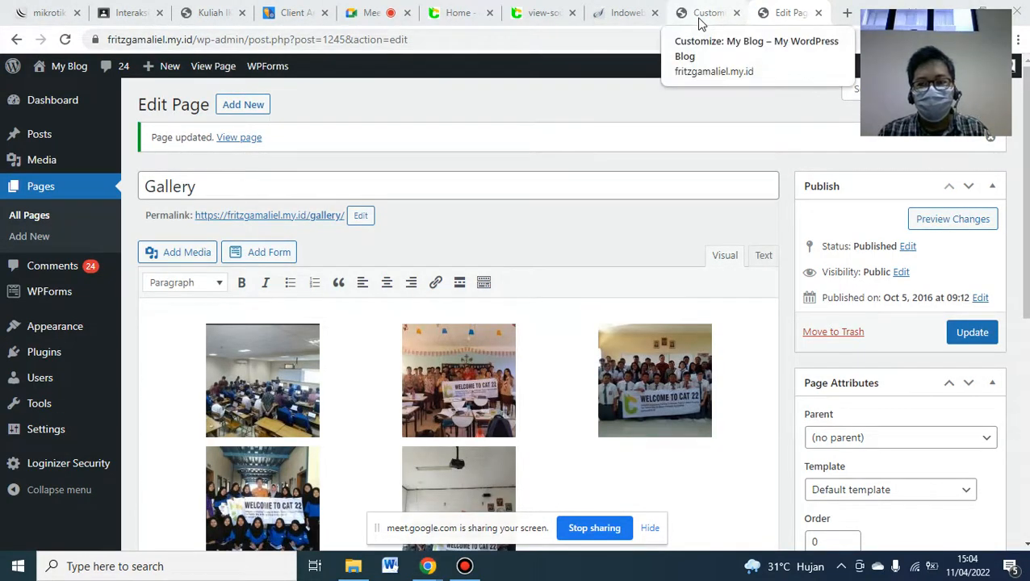
left_click(956, 331)
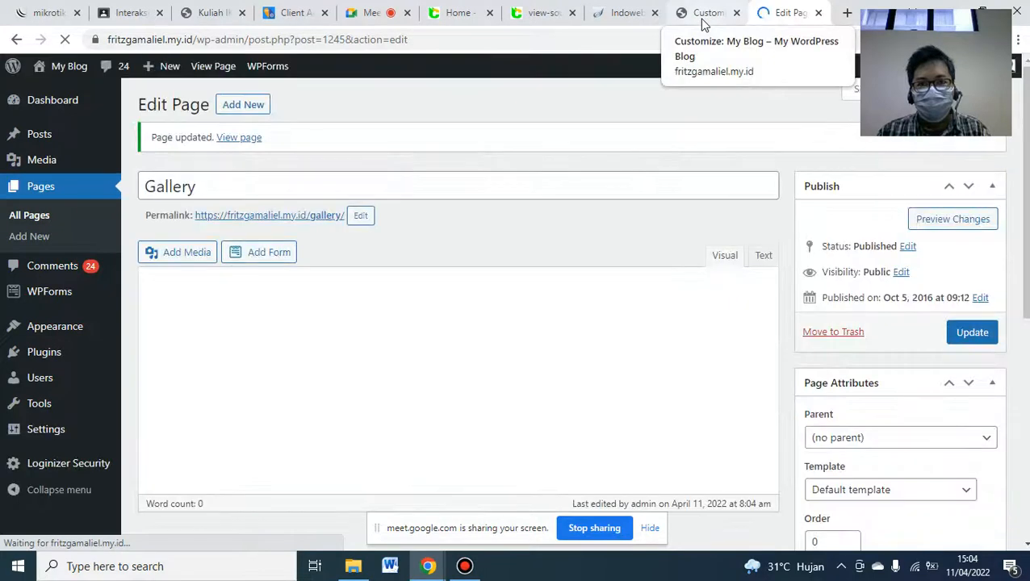
left_click(702, 15)
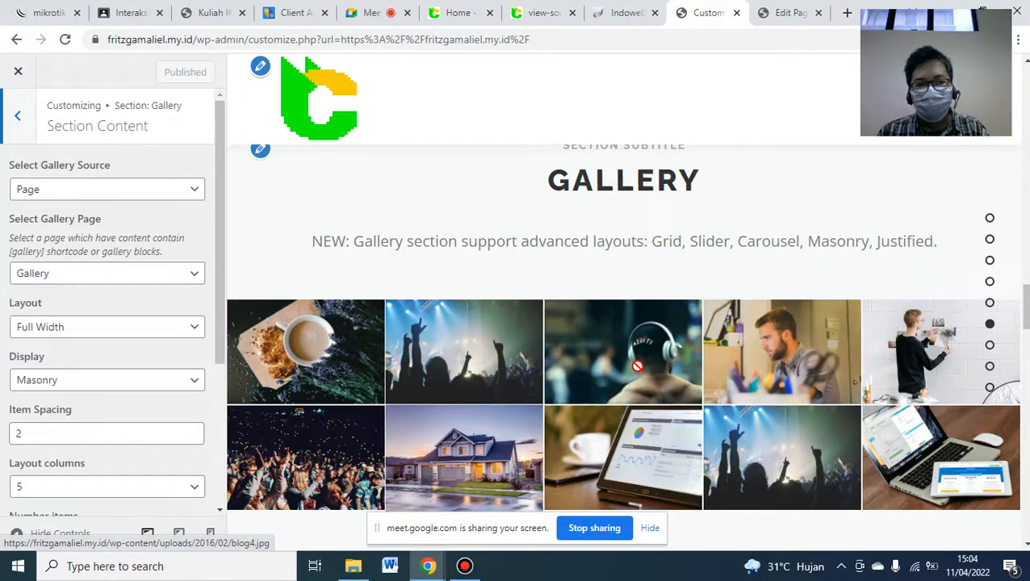
left_click(66, 40)
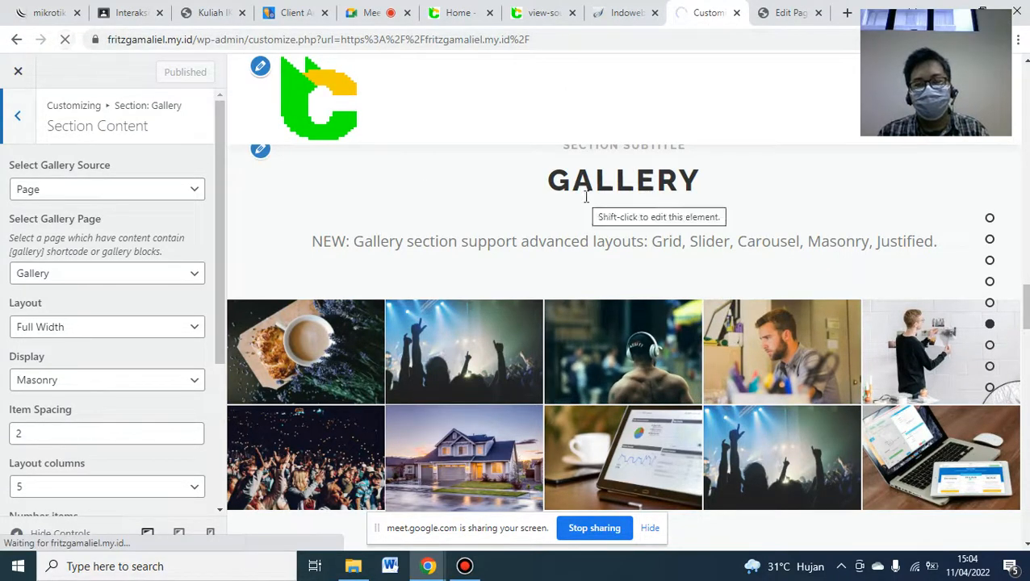
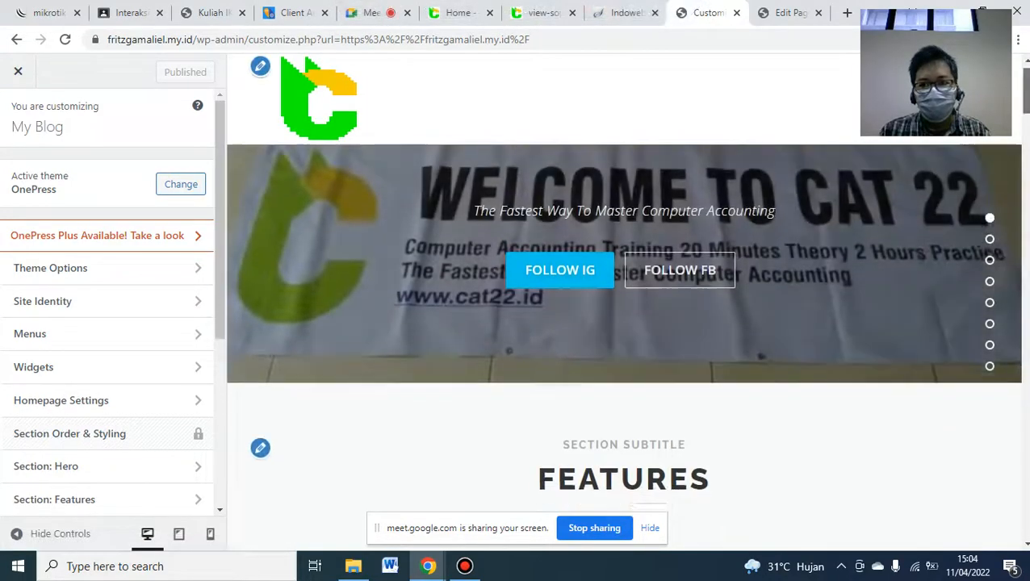
- Compare the preview's five-photo Gallery with blog.cat22.id, then bring up the lecture PDF's Gallery page 17
scroll(624, 323, "down", 13)
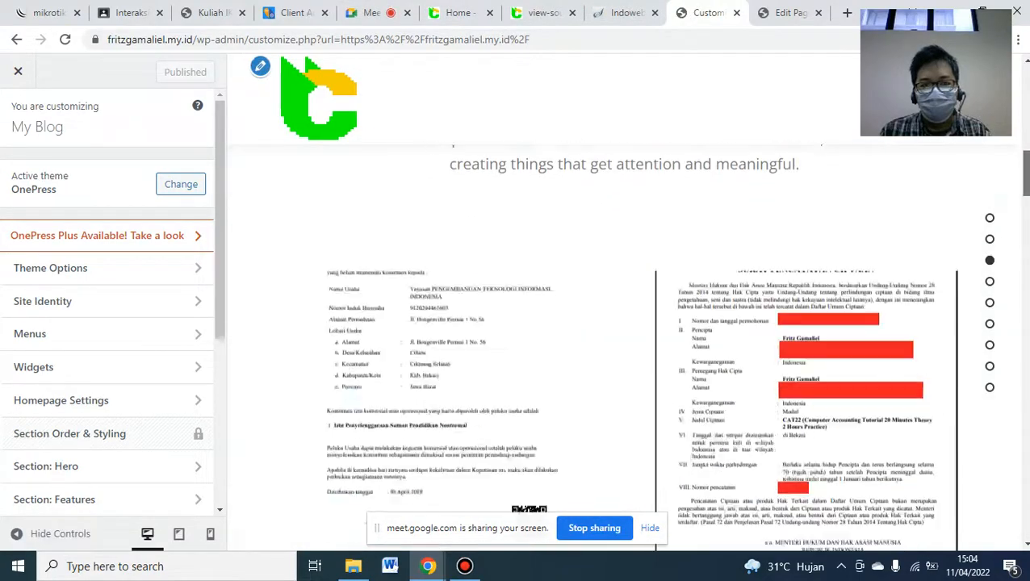
scroll(624, 323, "down", 15)
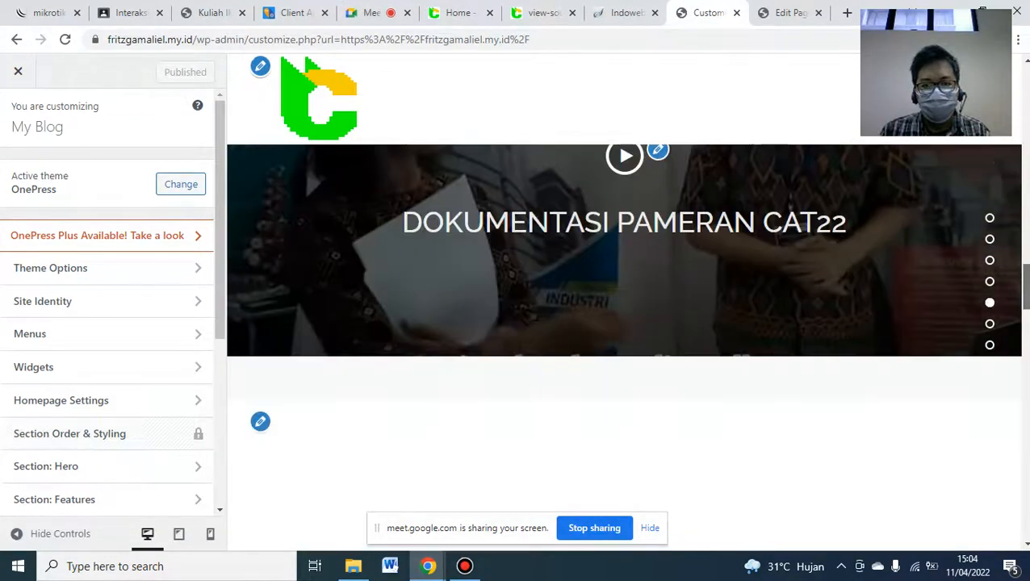
scroll(623, 323, "down", 3)
scroll(623, 323, "down", 1)
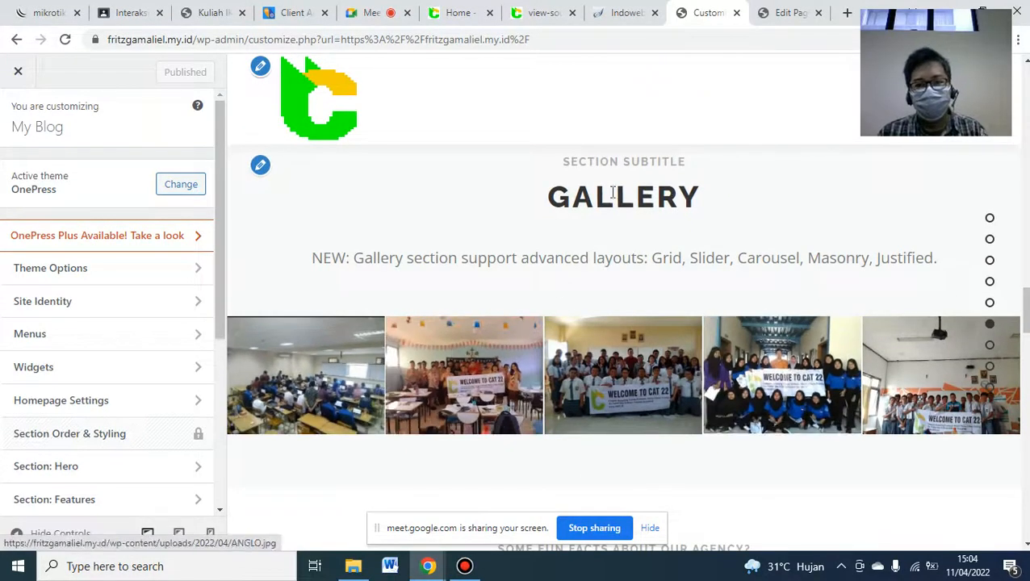
left_click(461, 9)
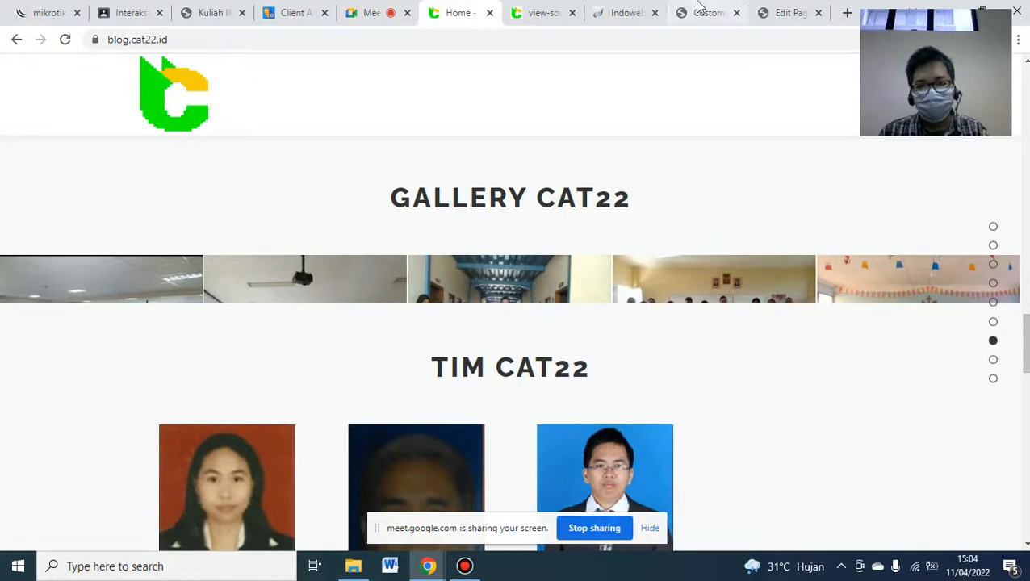
left_click(217, 13)
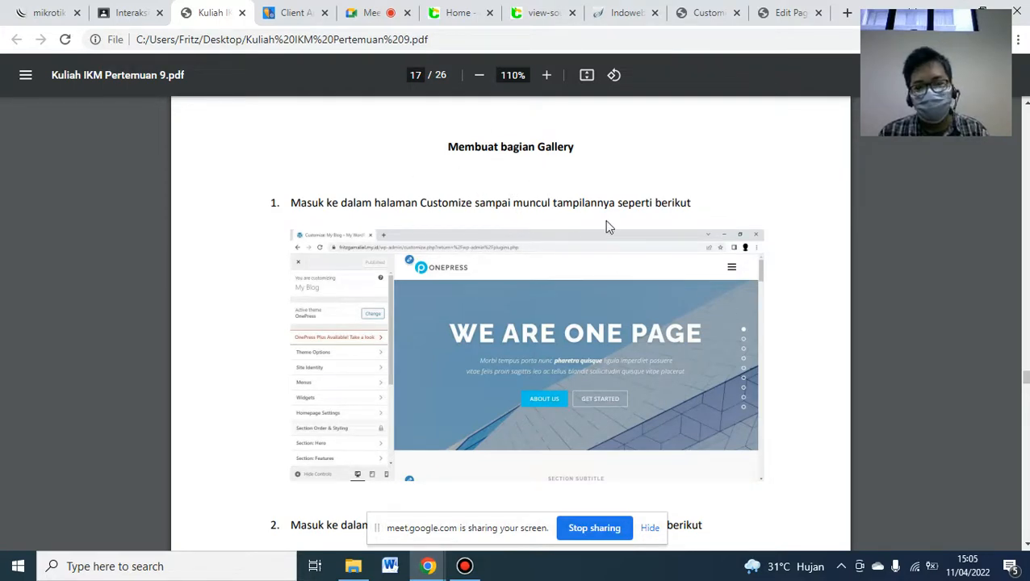
- Scroll the lecture PDF down to page 19, 'Membuat bagian Tim'
scroll(510, 323, "down", 5)
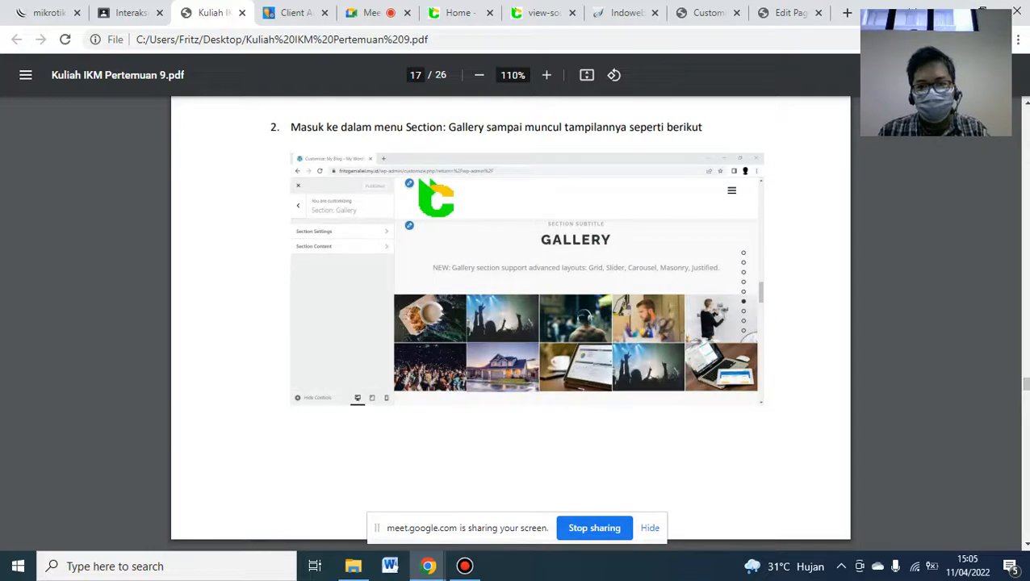
scroll(510, 323, "down", 5)
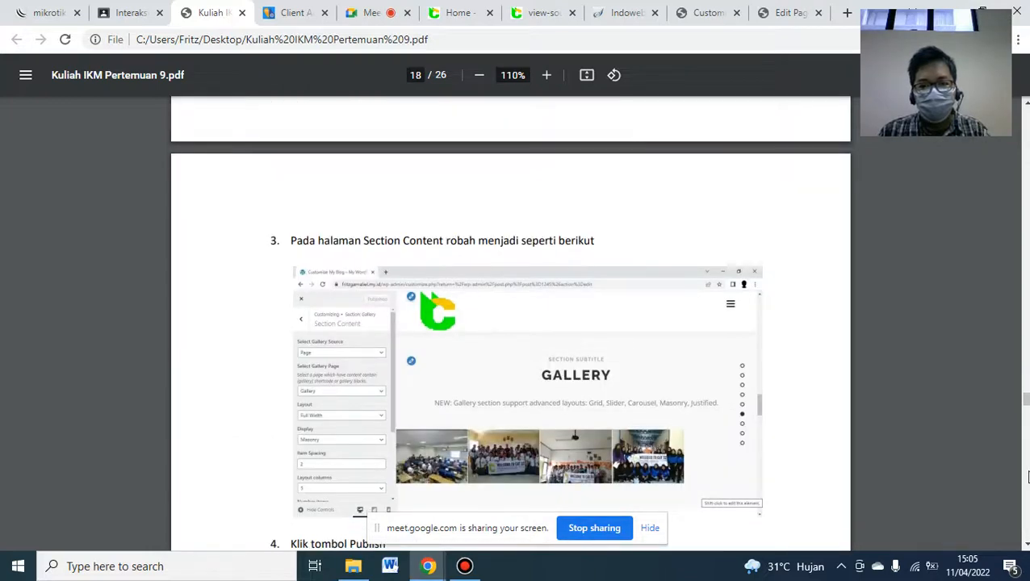
scroll(1028, 476, "down", 11)
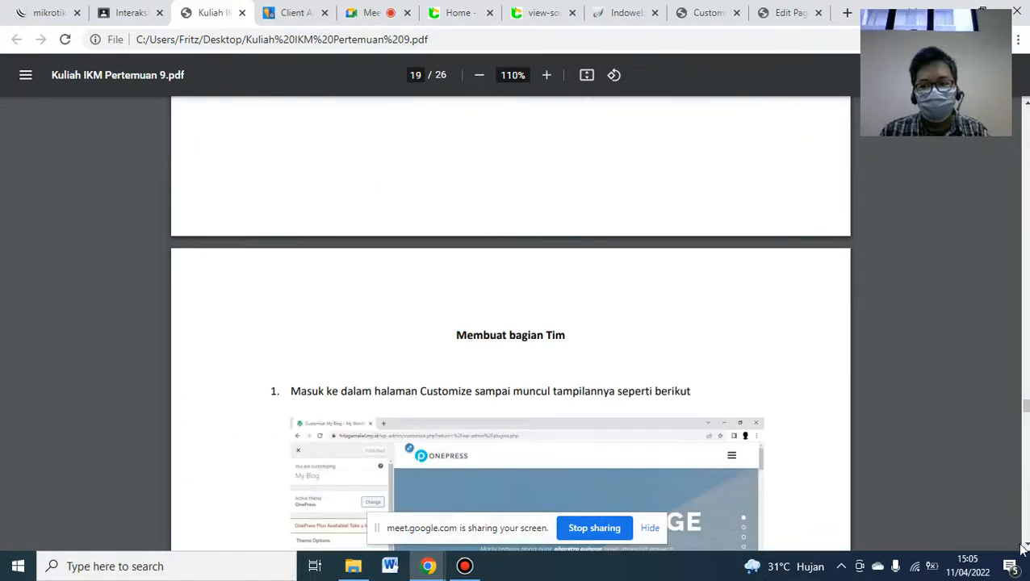
scroll(1025, 547, "down", 5)
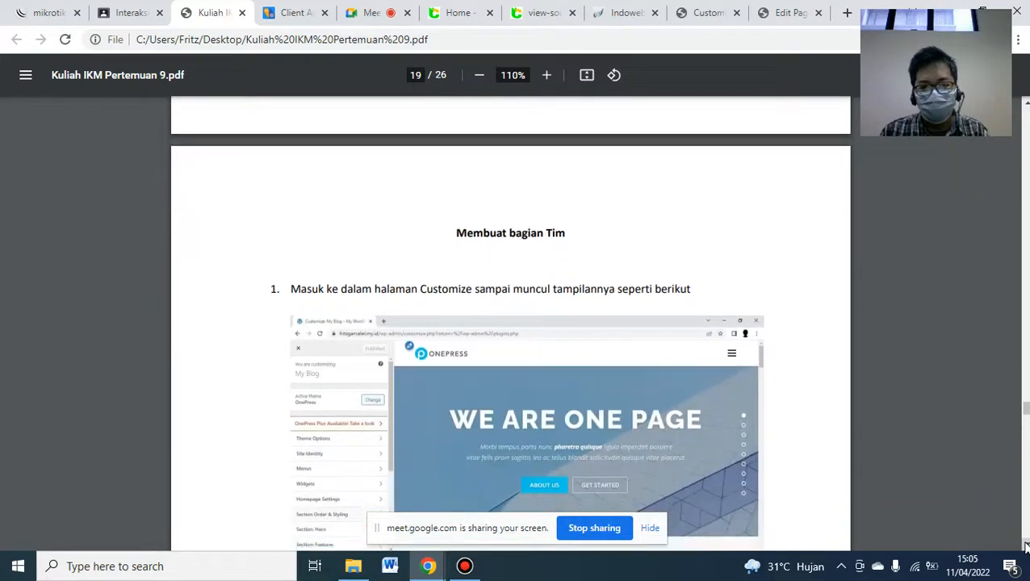
scroll(1024, 547, "down", 1)
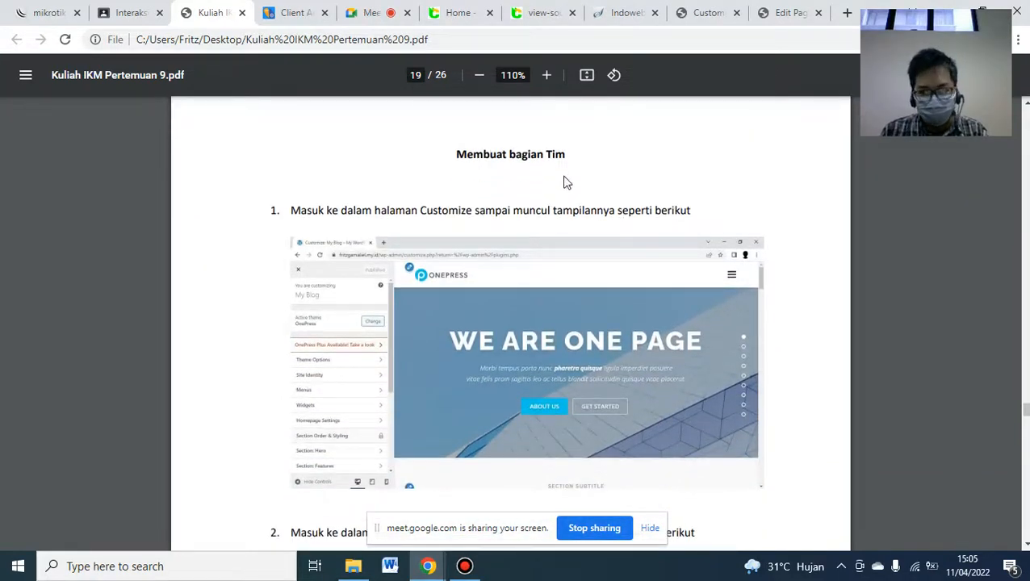
- View the TIM CAT22 team on blog.cat22.id, then return to the Customizer
left_click(458, 13)
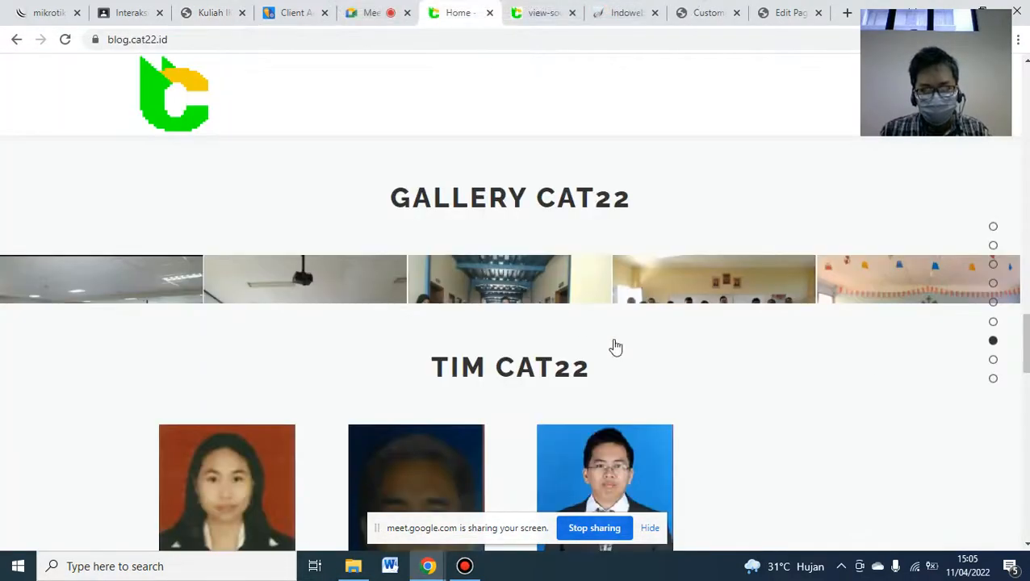
scroll(1026, 402, "down", 2)
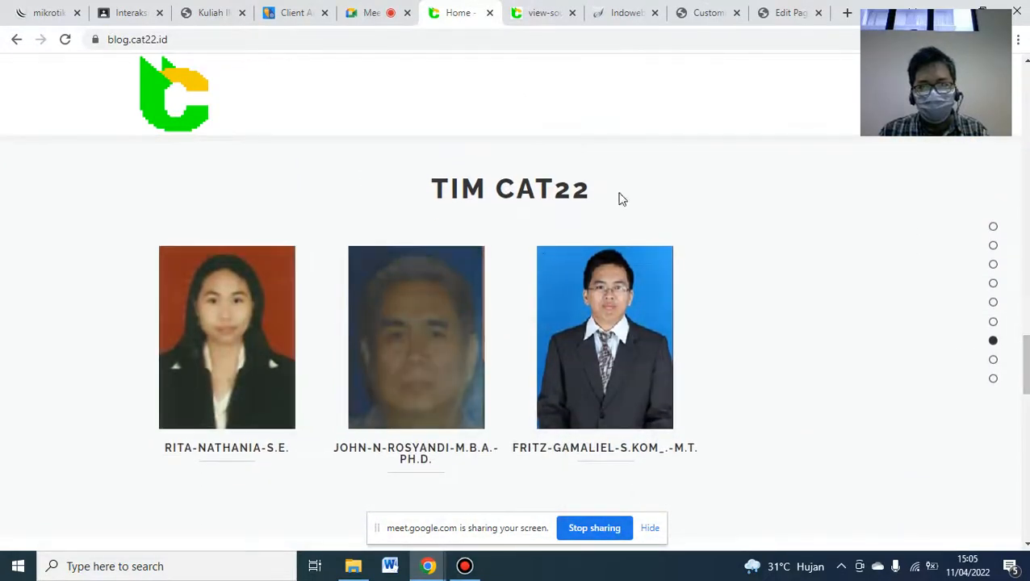
left_click(706, 17)
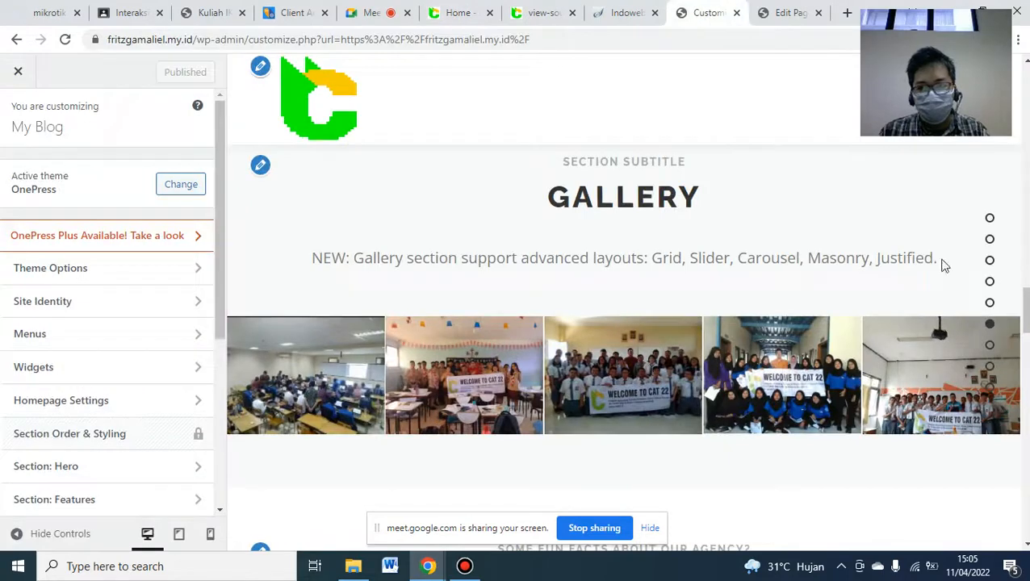
- Compare the preview's four sample Our Team members with the three-person TIM CAT22
scroll(1023, 311, "down", 4)
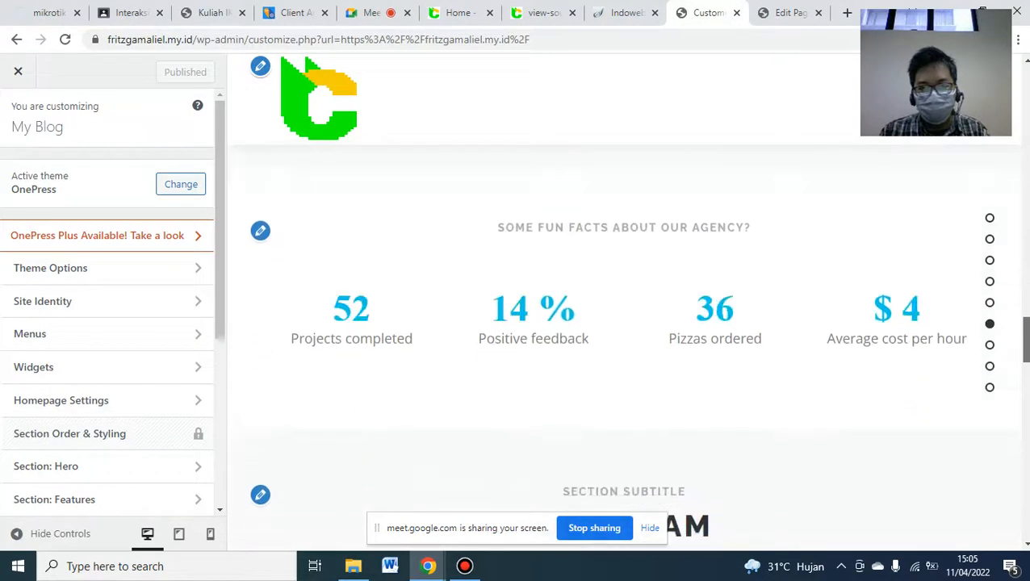
scroll(1023, 310, "down", 4)
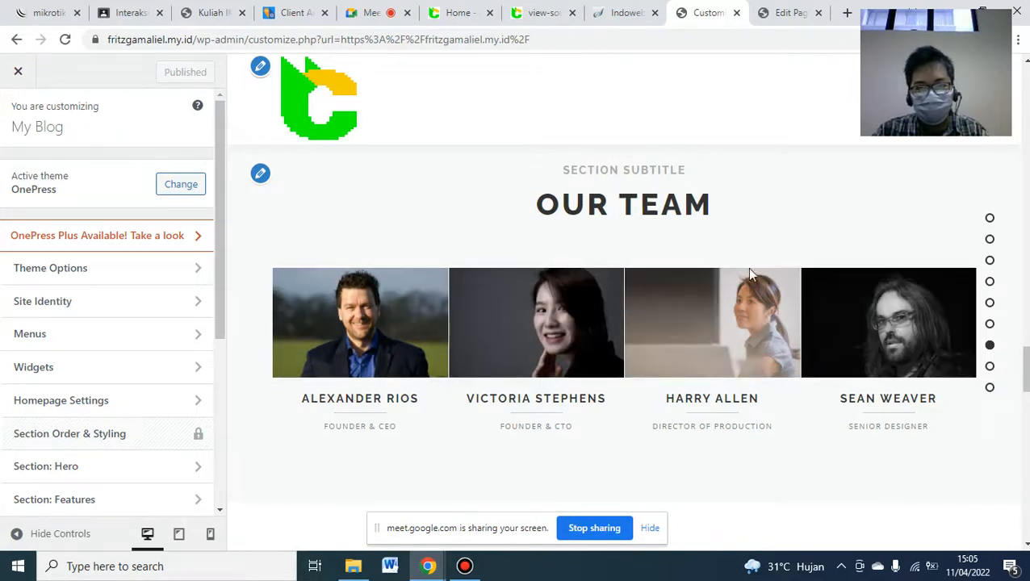
left_click(463, 12)
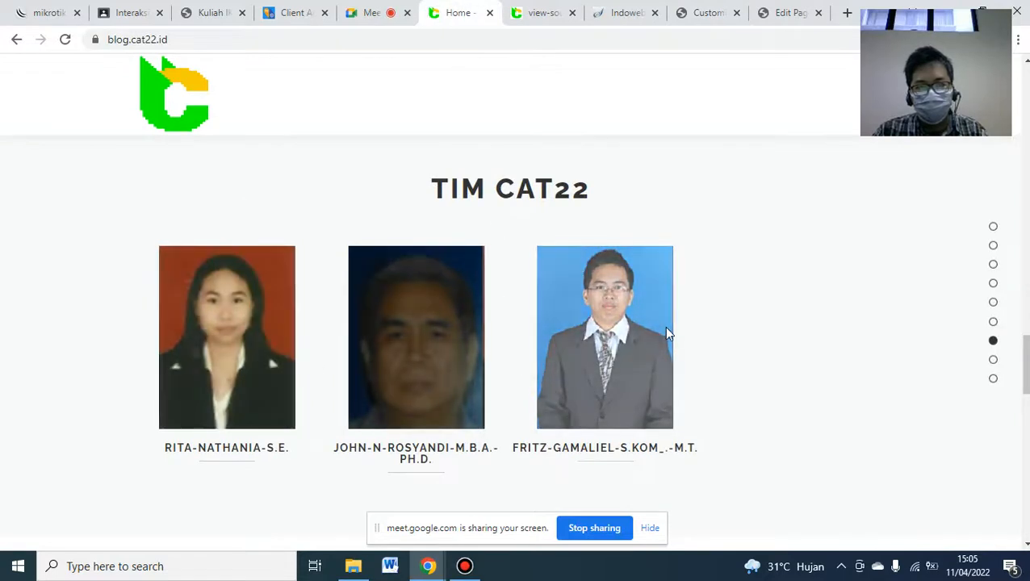
left_click(699, 22)
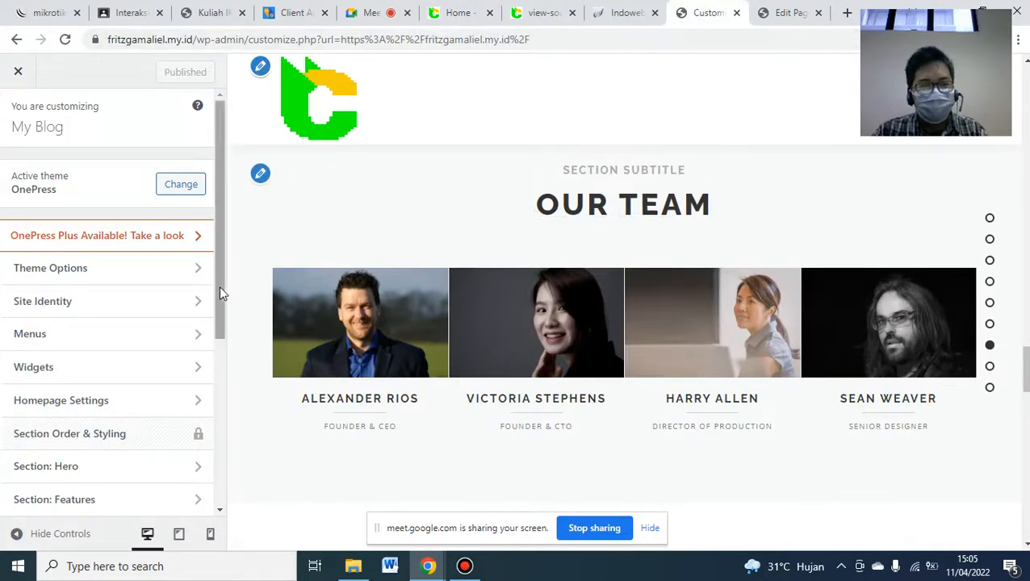
left_click_drag(219, 285, 206, 432)
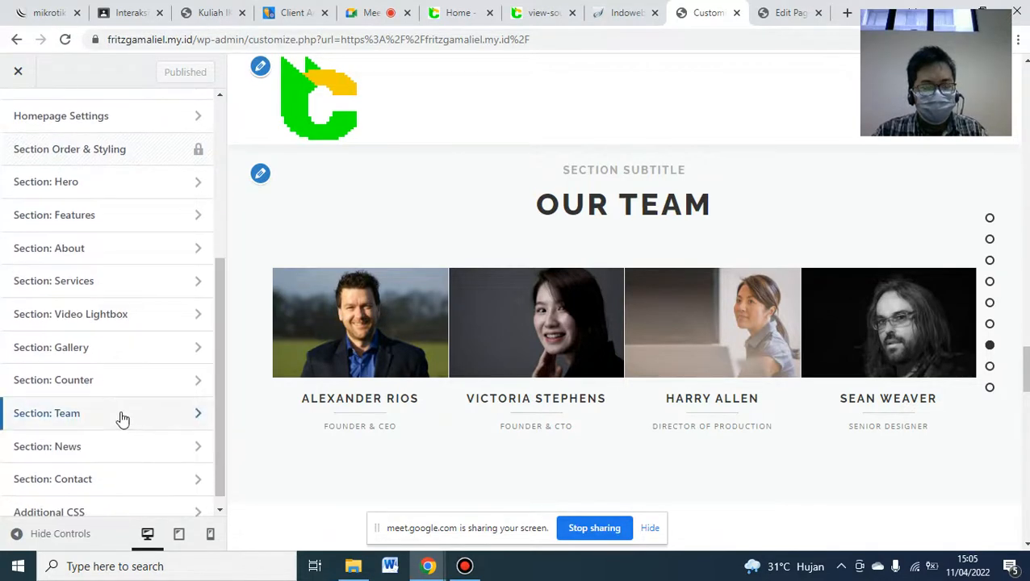
- In Section: Team > Section Content, review the first three members against blog.cat22.id
left_click(76, 418)
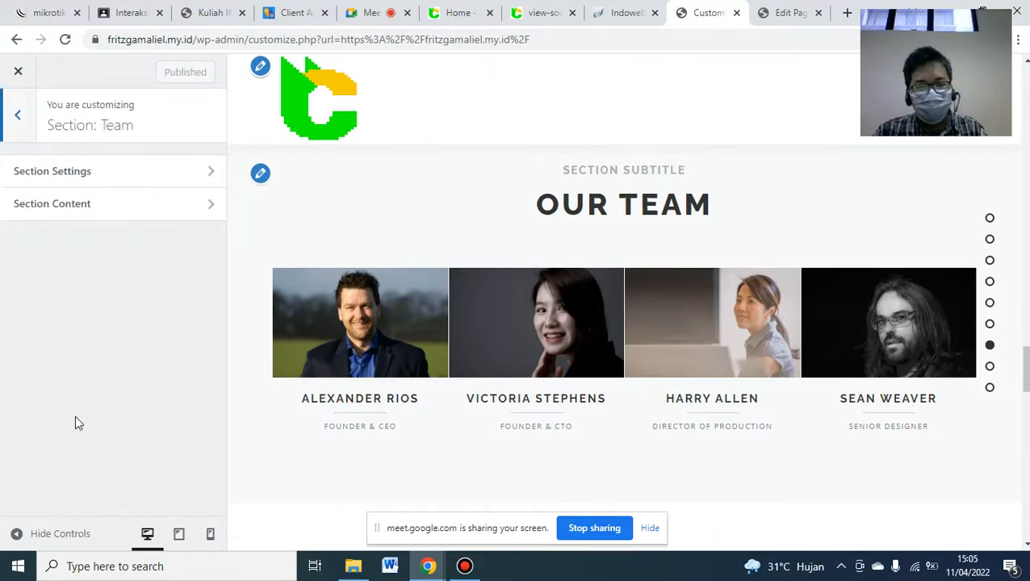
left_click(97, 221)
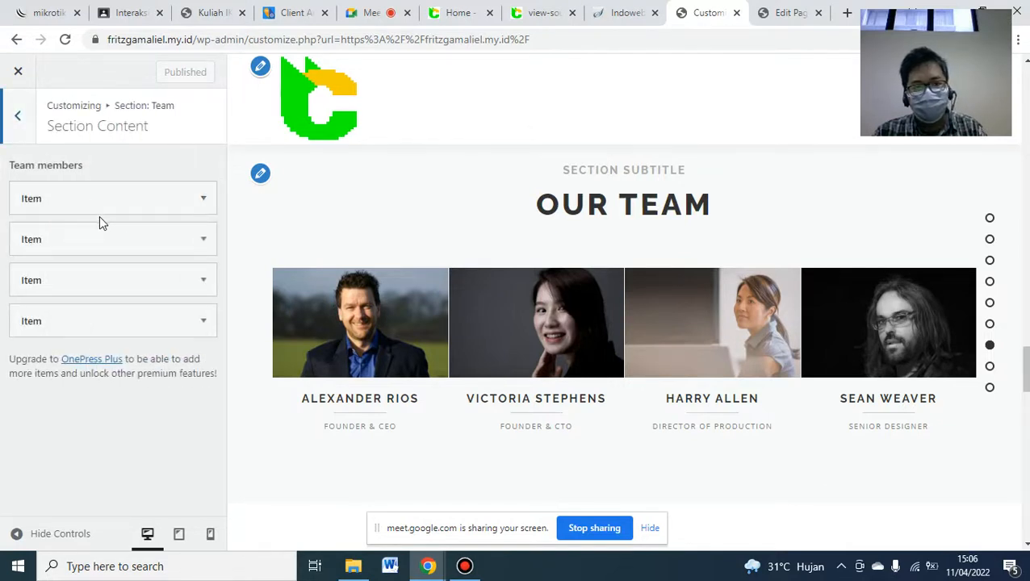
left_click(203, 200)
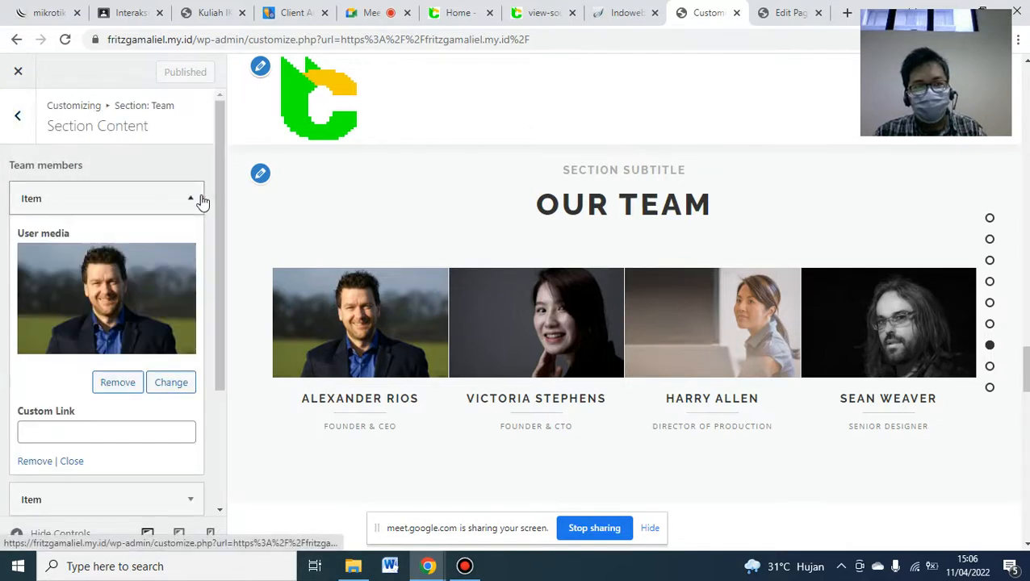
left_click_drag(221, 201, 229, 259)
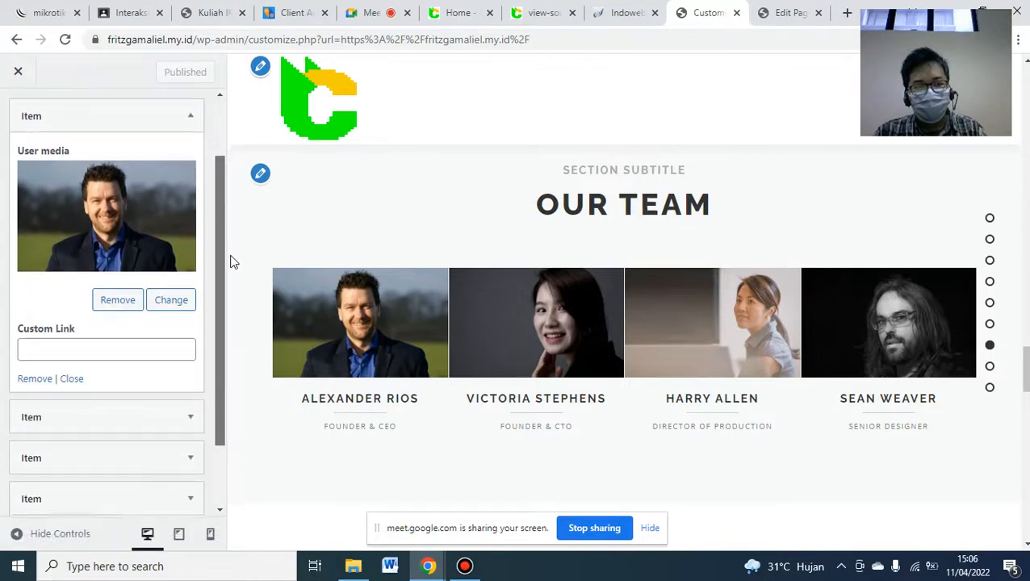
left_click(190, 417)
left_click_drag(226, 305, 230, 368)
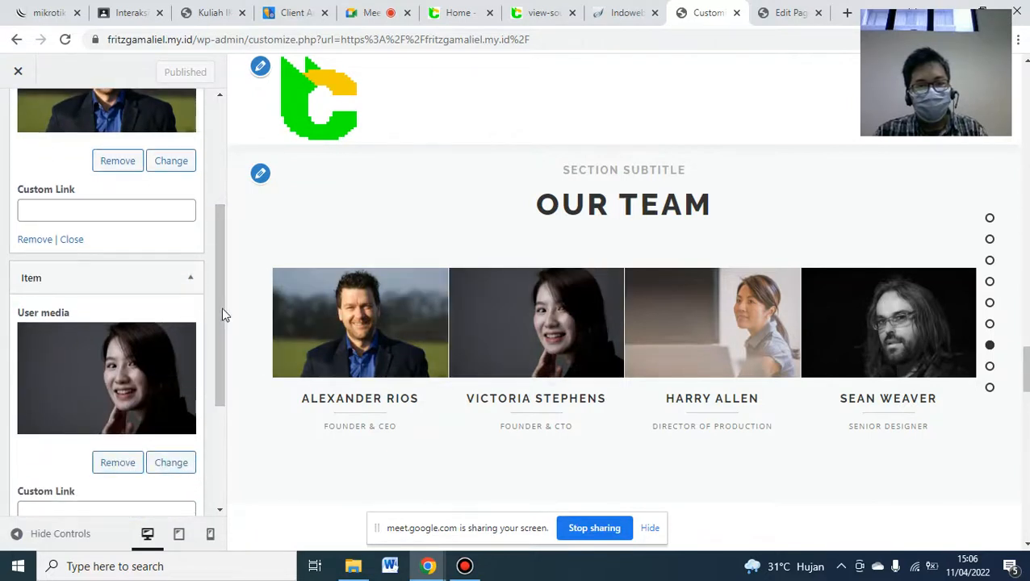
left_click_drag(214, 309, 214, 376)
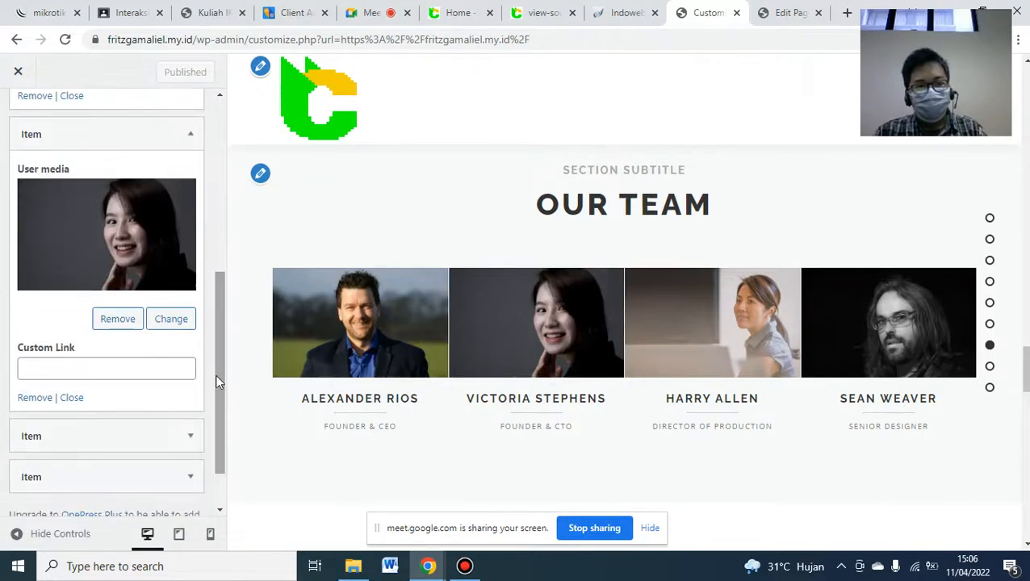
left_click(189, 438)
left_click_drag(221, 328, 231, 451)
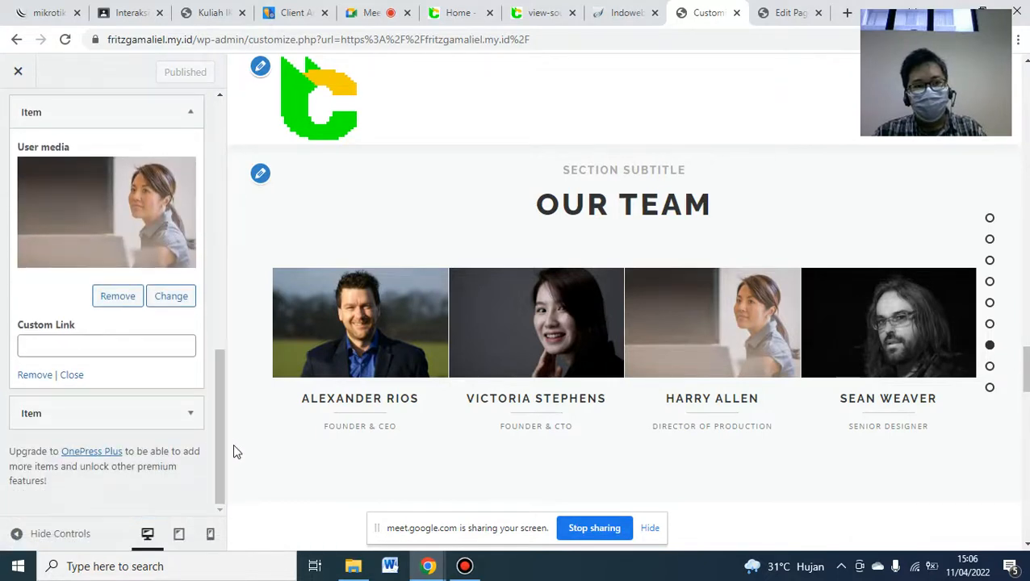
left_click(453, 12)
left_click(698, 8)
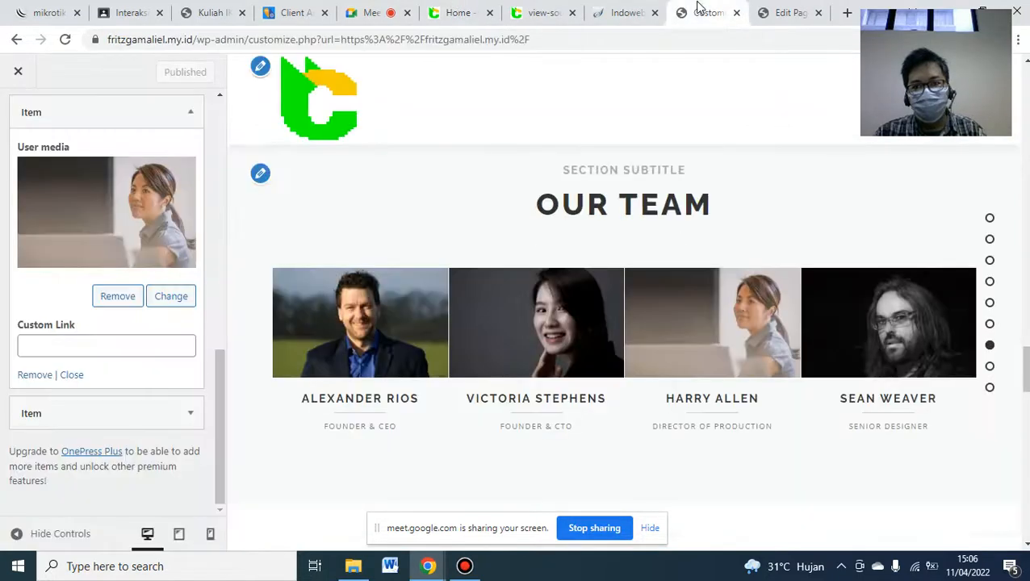
- Remove the fourth member's photo and delete that item, leaving three team members
left_click(190, 414)
left_click_drag(220, 392, 228, 449)
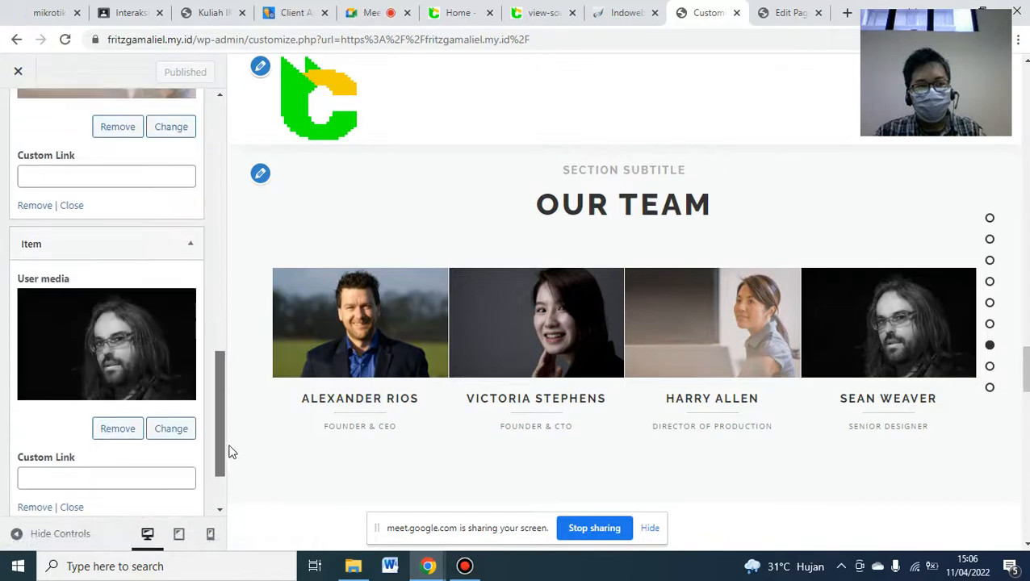
left_click(127, 427)
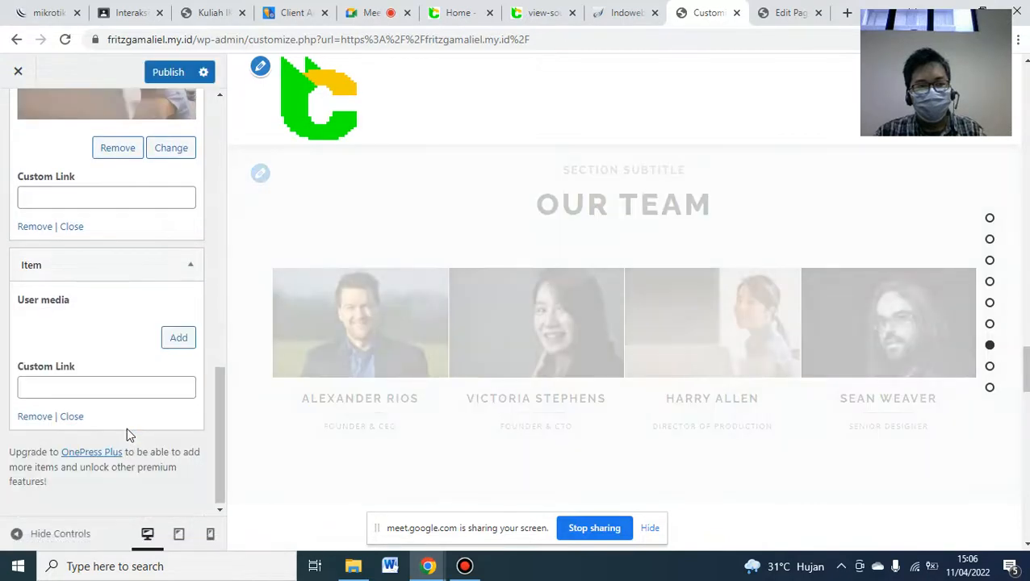
left_click(36, 417)
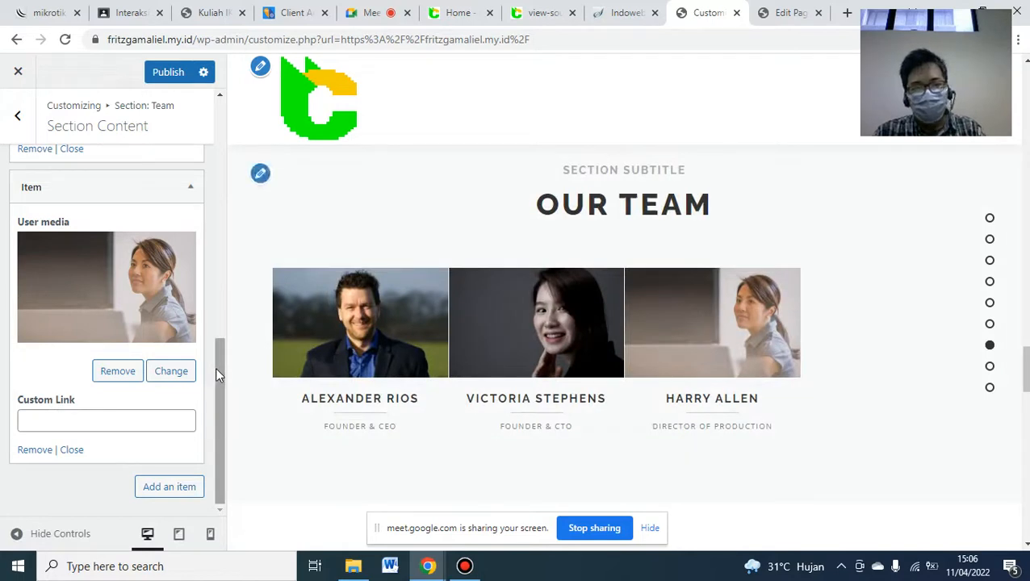
left_click_drag(220, 368, 223, 146)
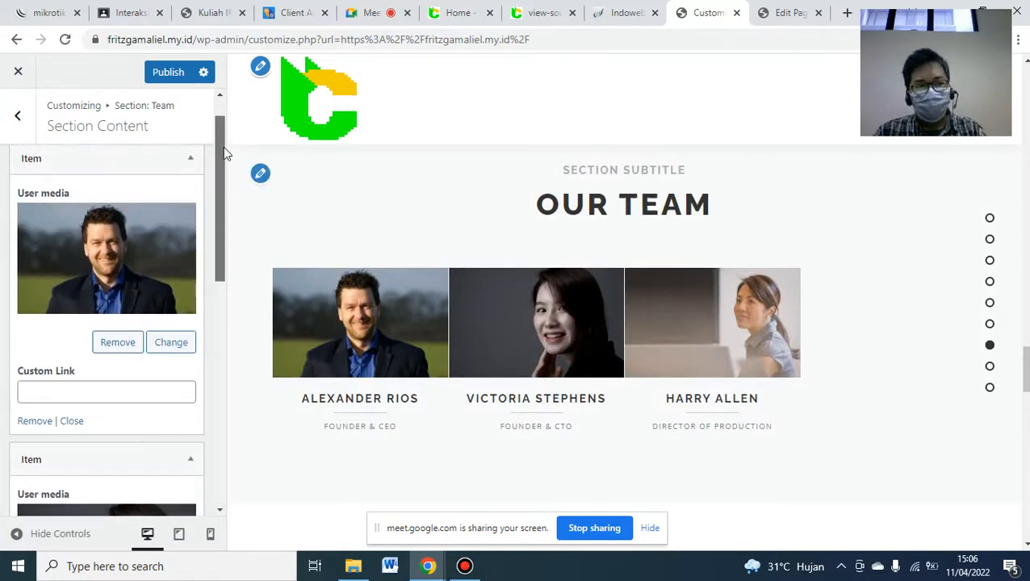
- Upload RITA.png from the MEDIA folder and set it as the first member's photo
left_click(165, 344)
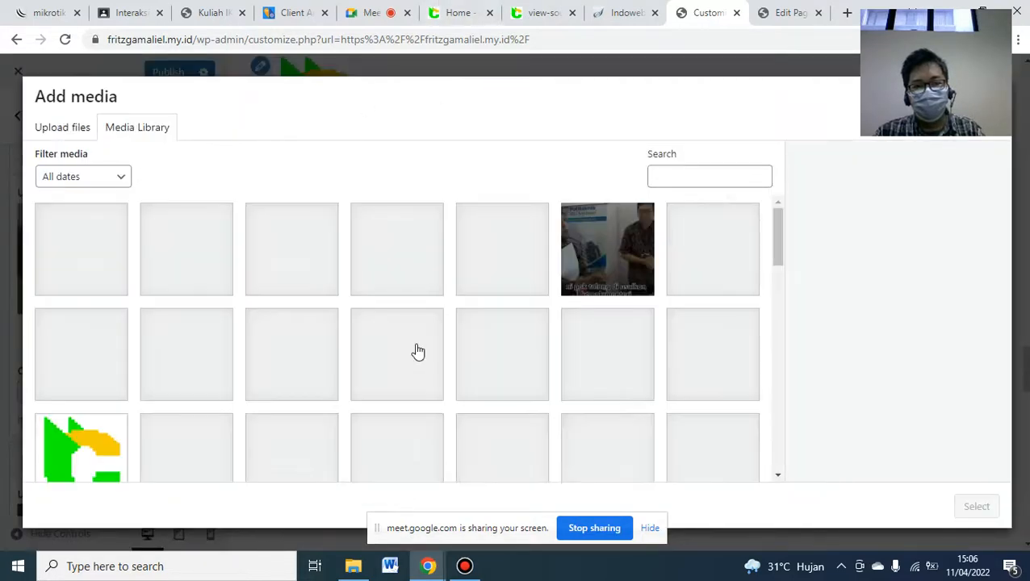
left_click(441, 11)
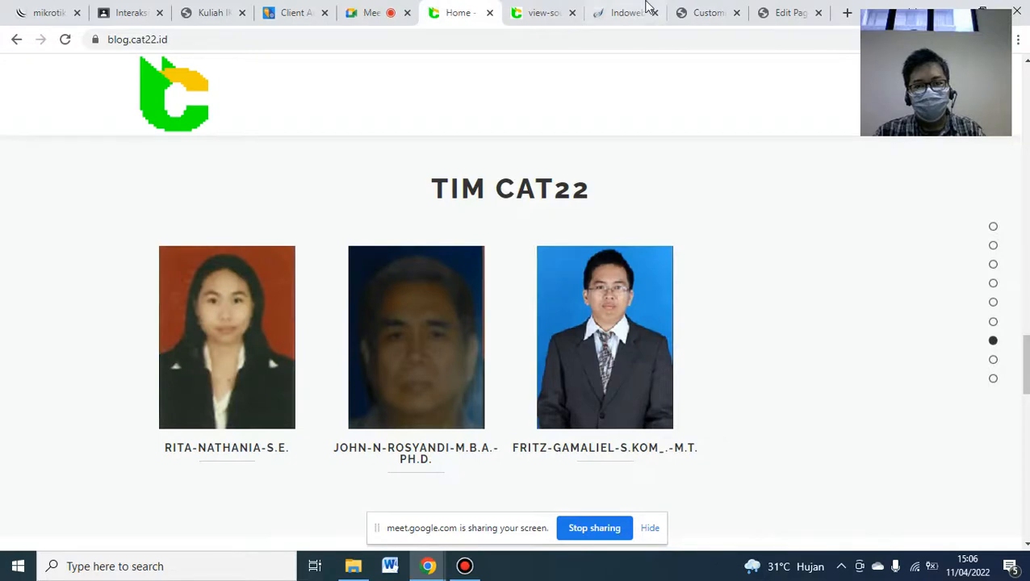
left_click(701, 12)
left_click(352, 566)
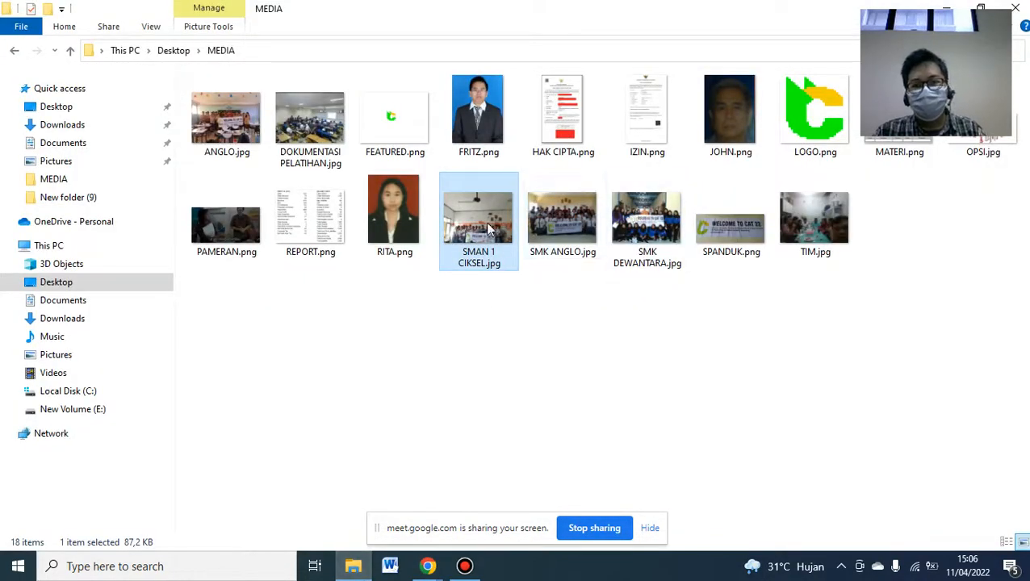
left_click(376, 242)
left_click_drag(376, 242, 406, 333)
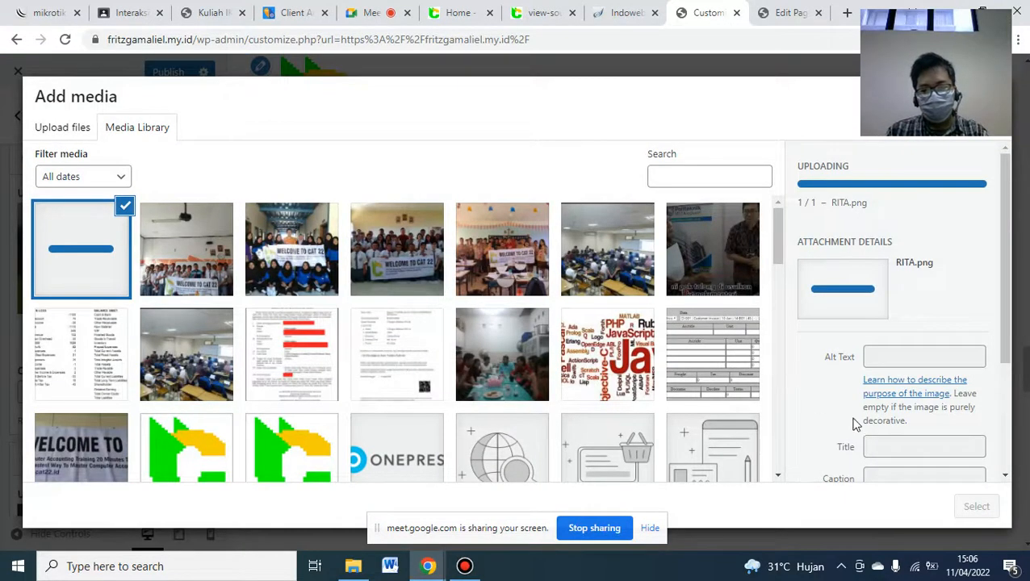
left_click(976, 508)
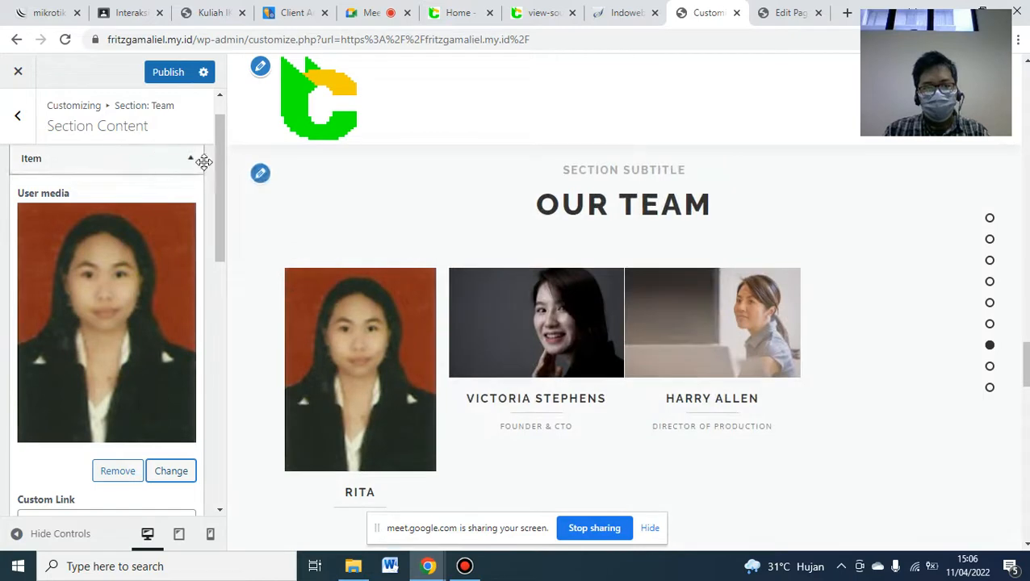
left_click_drag(220, 166, 225, 292)
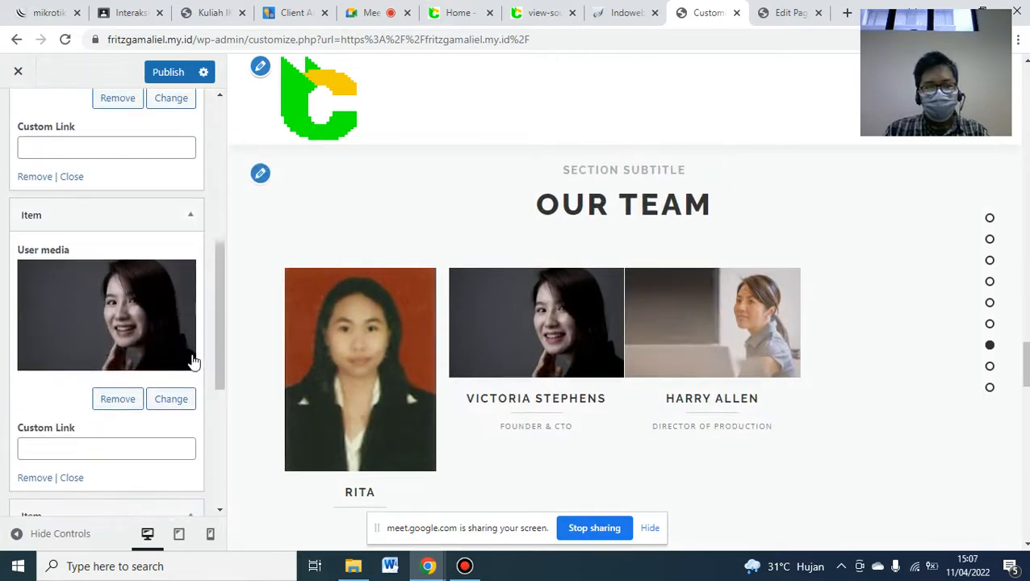
- Upload the second team member's portrait from the MEDIA folder and set it as their photo
left_click(184, 403)
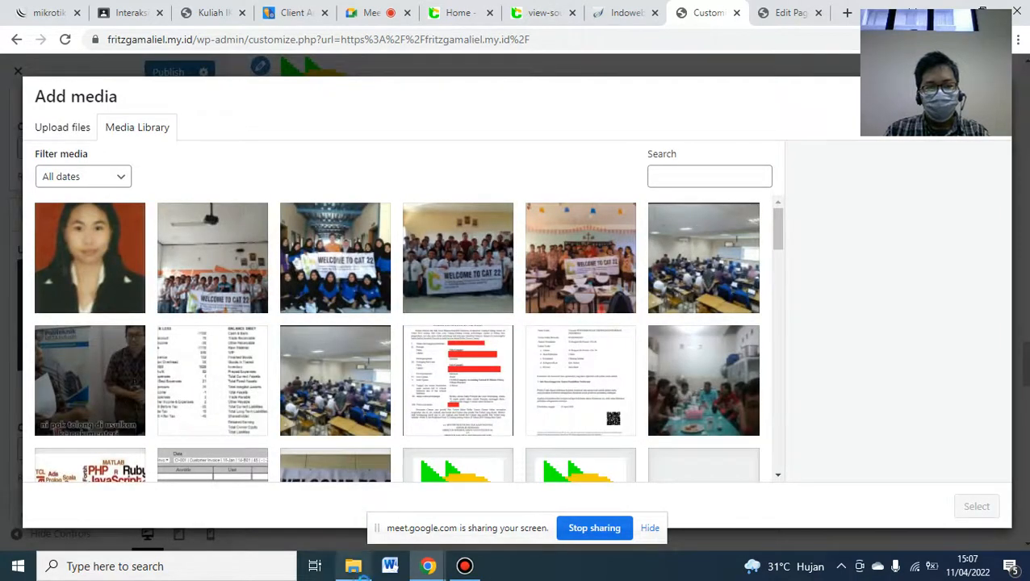
left_click(352, 565)
left_click_drag(714, 117, 411, 335)
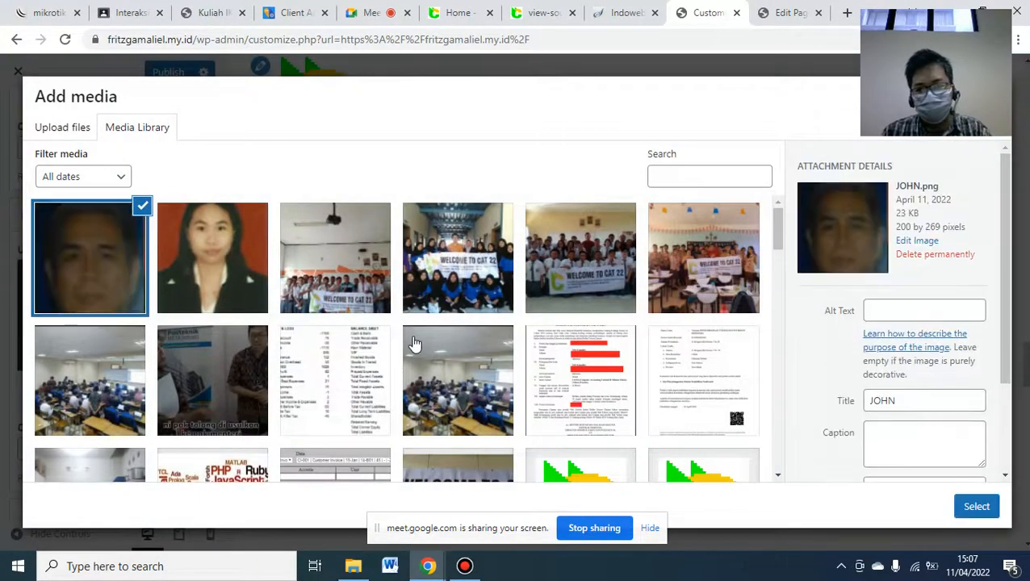
left_click(976, 509)
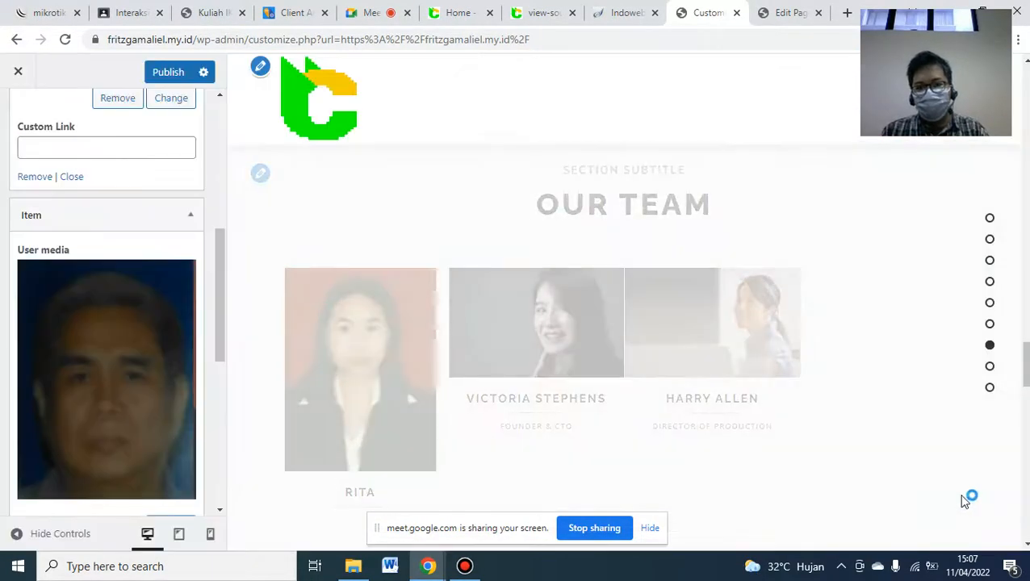
left_click_drag(218, 241, 220, 384)
- Set the third member's portrait, check against blog.cat22.id, and publish the Our Team changes
left_click(158, 315)
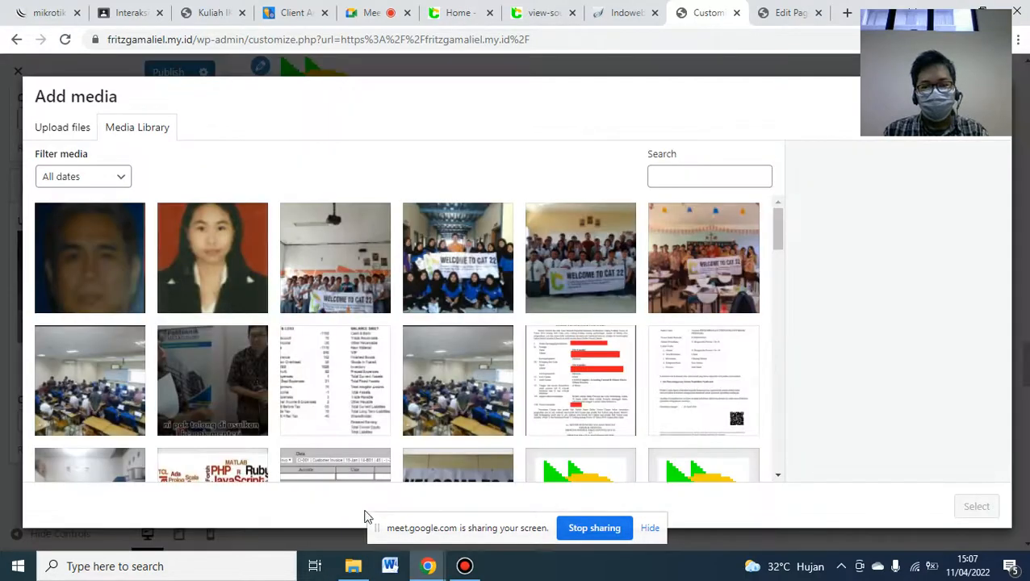
left_click(353, 566)
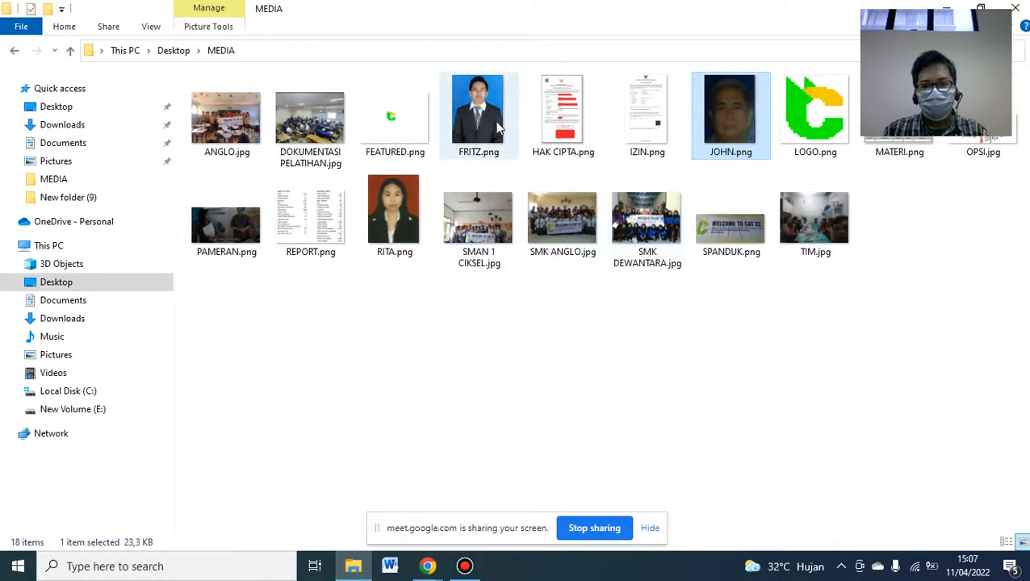
left_click_drag(479, 157, 428, 383)
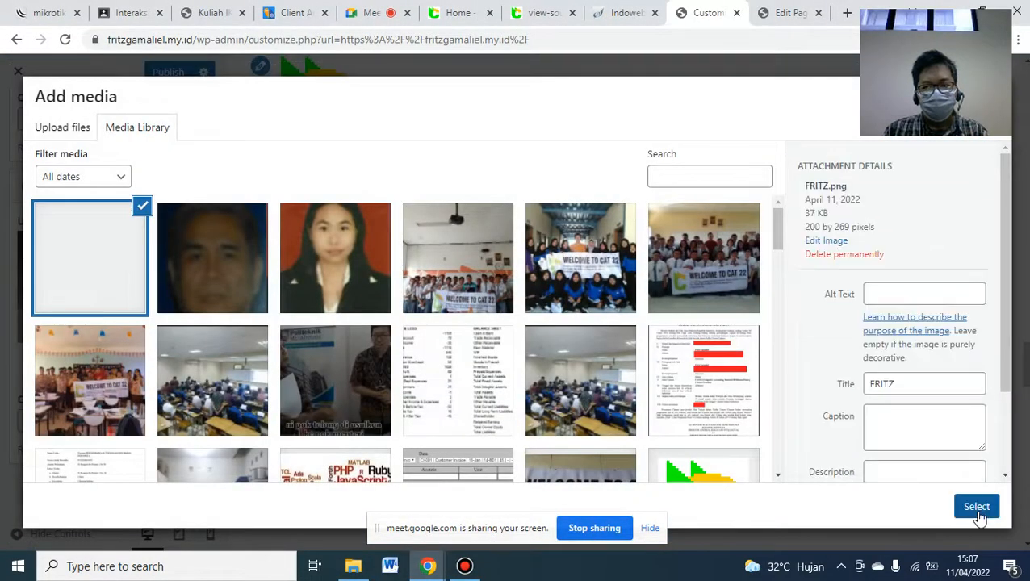
left_click(975, 508)
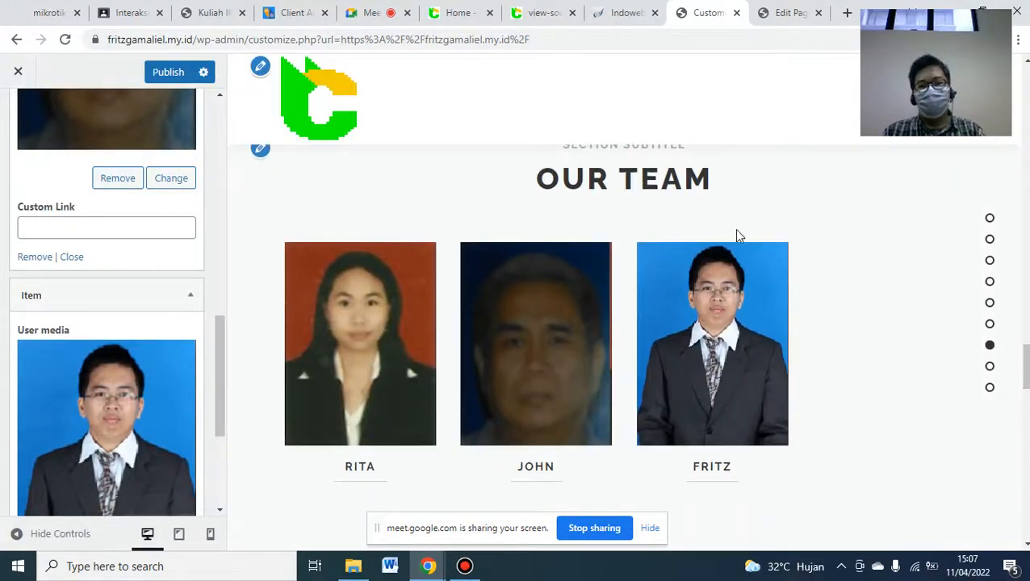
left_click(458, 10)
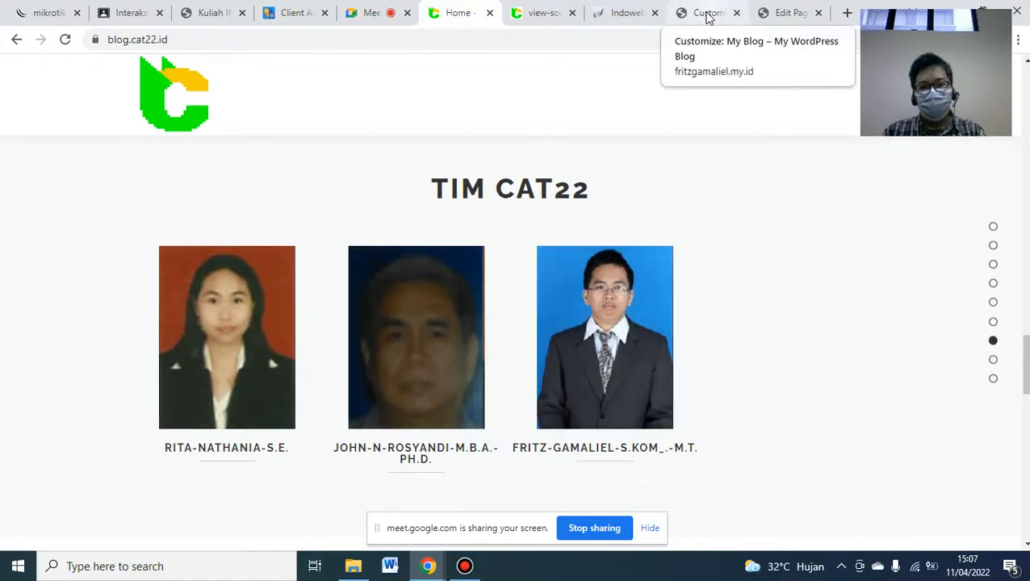
left_click(707, 13)
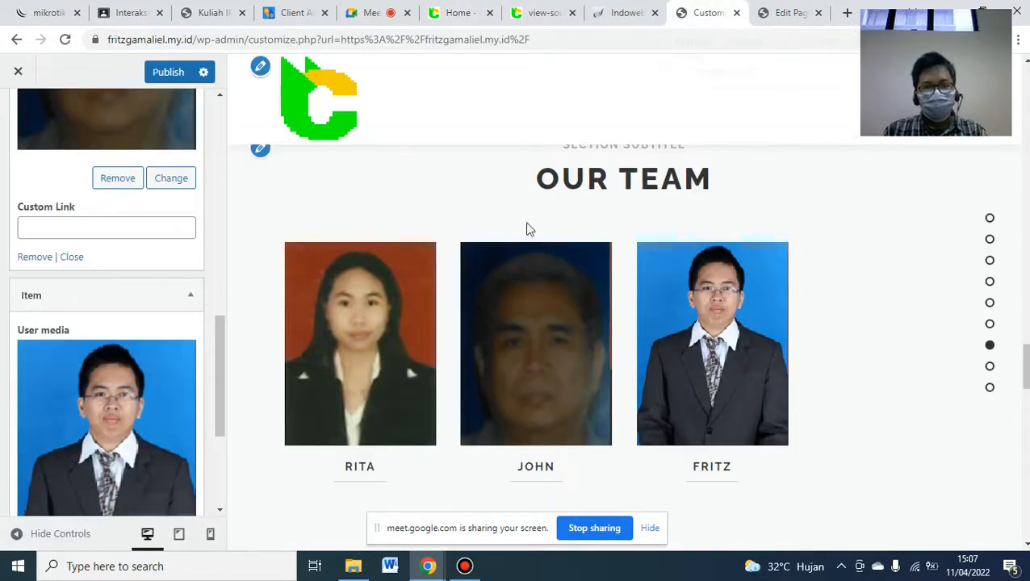
left_click(167, 77)
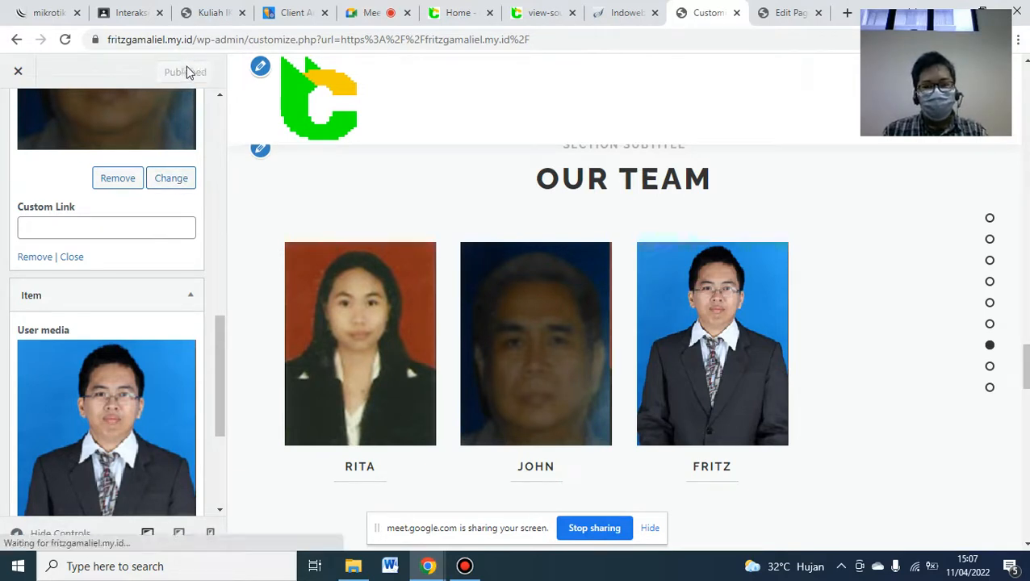
left_click(220, 8)
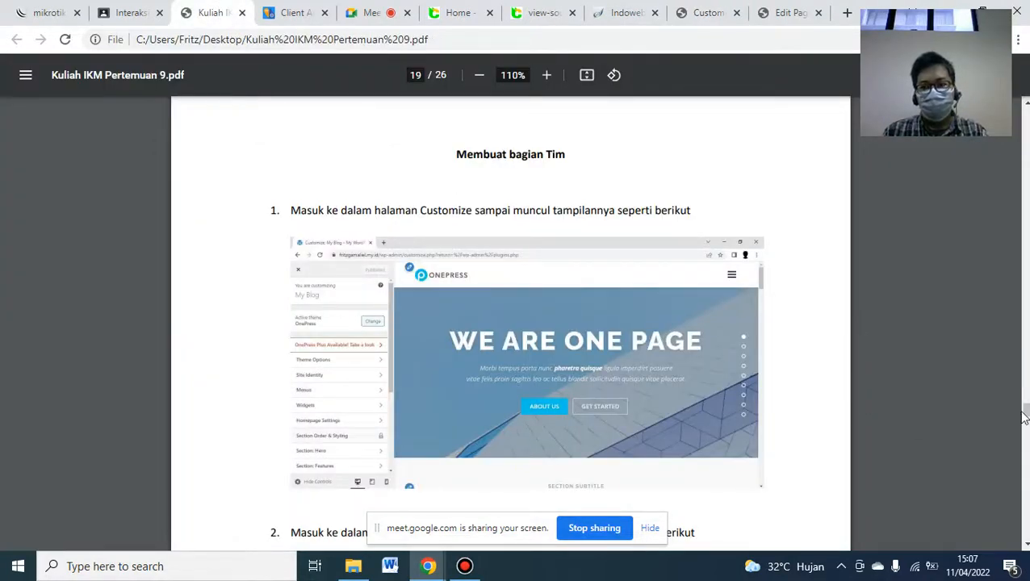
- Scroll the PDF to page 21, 'Membuat bagian Berita', then switch to blog.cat22.id
scroll(510, 323, "down", 5)
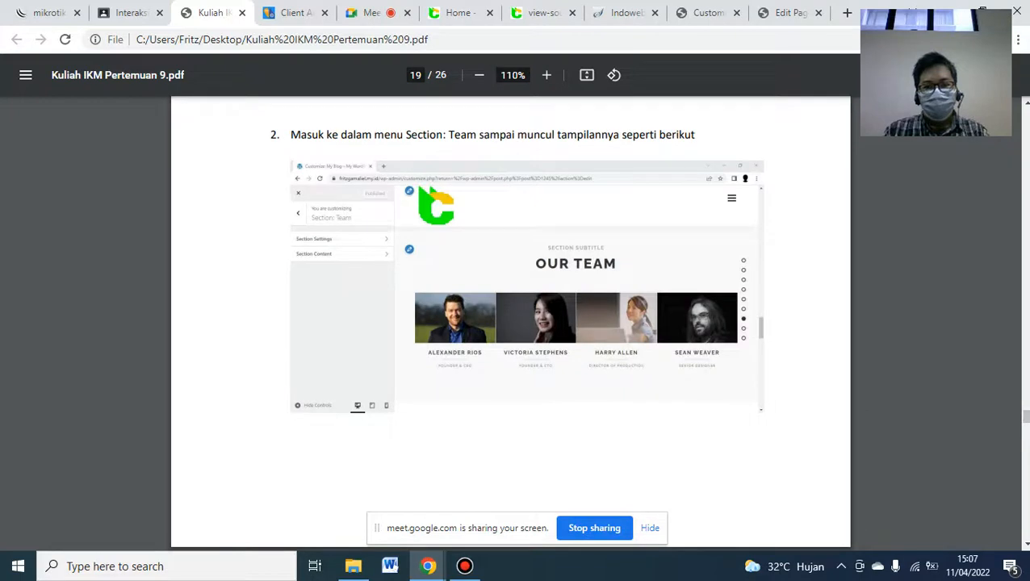
scroll(510, 323, "down", 6)
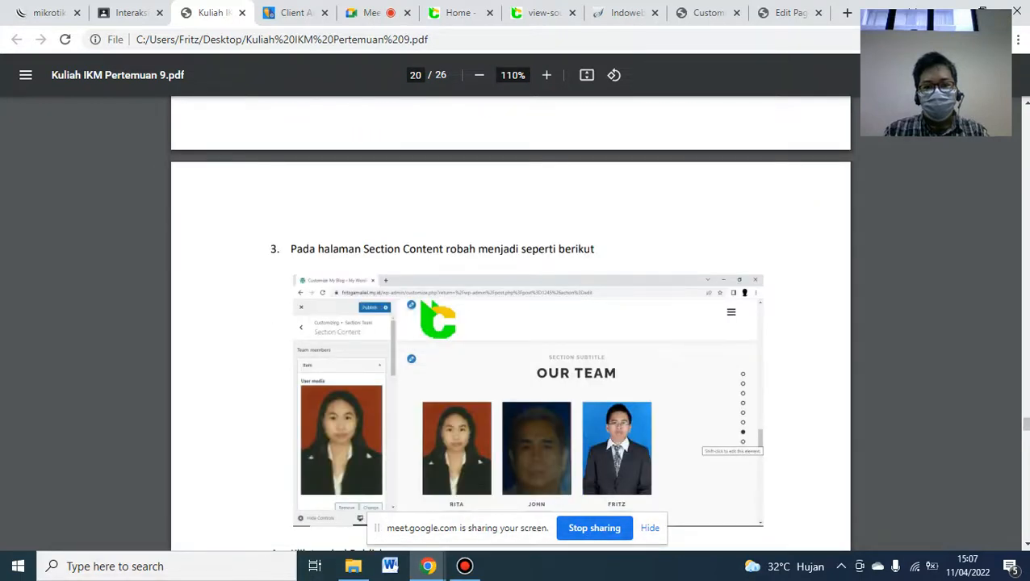
scroll(510, 323, "down", 5)
scroll(510, 323, "down", 7)
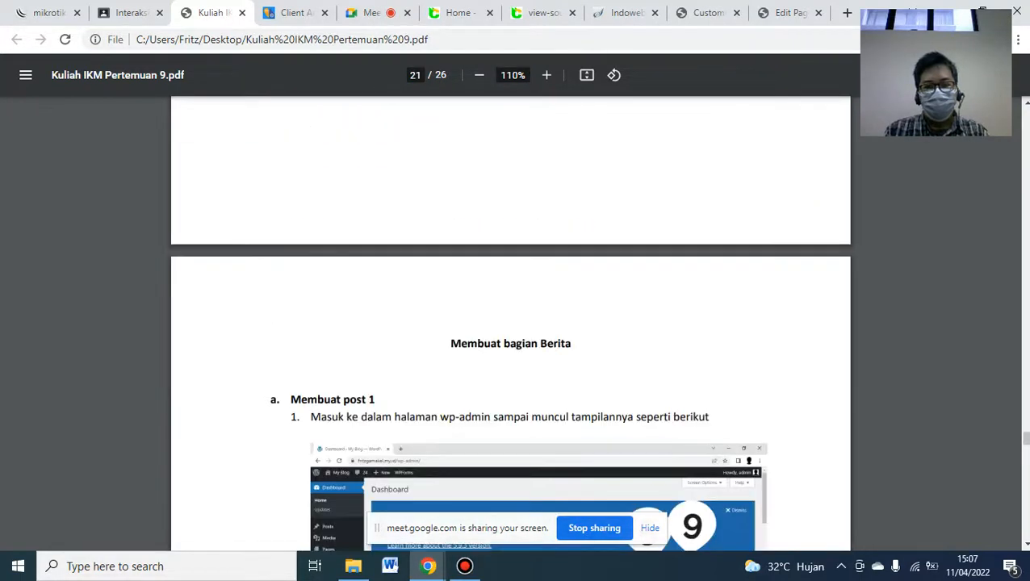
scroll(1025, 546, "down", 2)
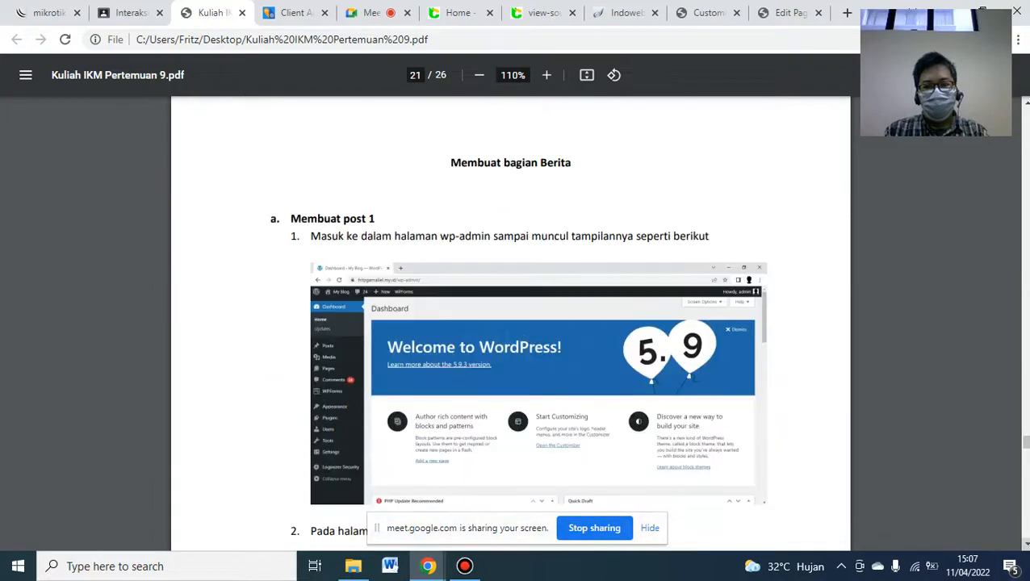
scroll(510, 323, "down", 1)
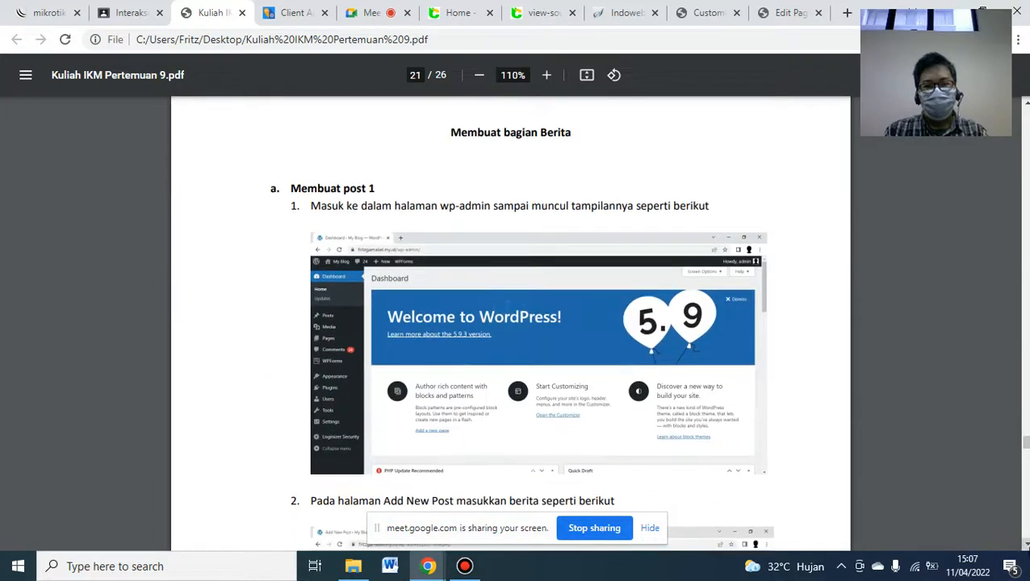
left_click(462, 7)
- Jump to BERITA CAT22 and copy the second article's summary, then go back to WordPress
left_click(993, 355)
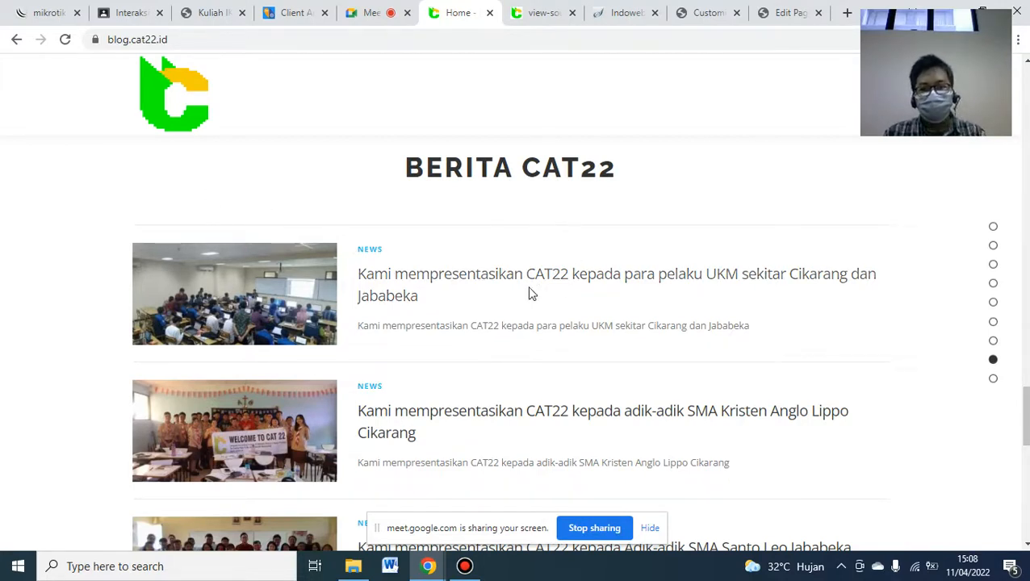
triple_click(448, 321)
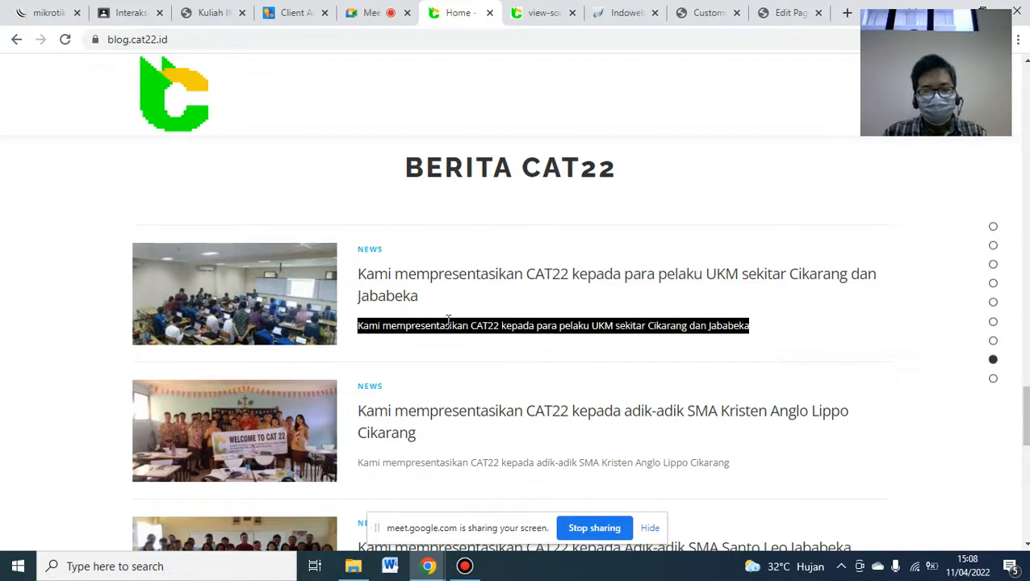
triple_click(464, 462)
key("ctrl+c")
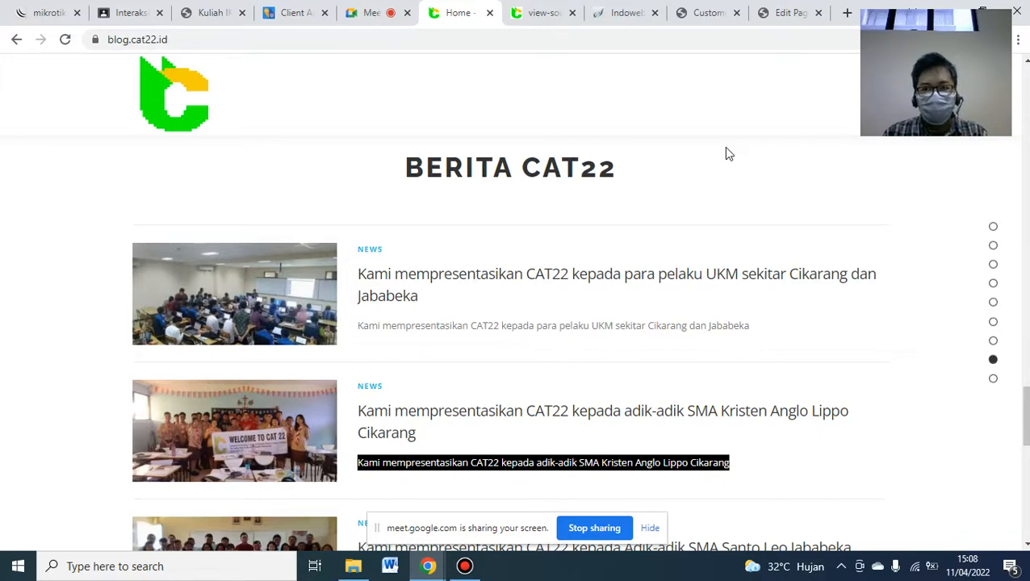
left_click(784, 13)
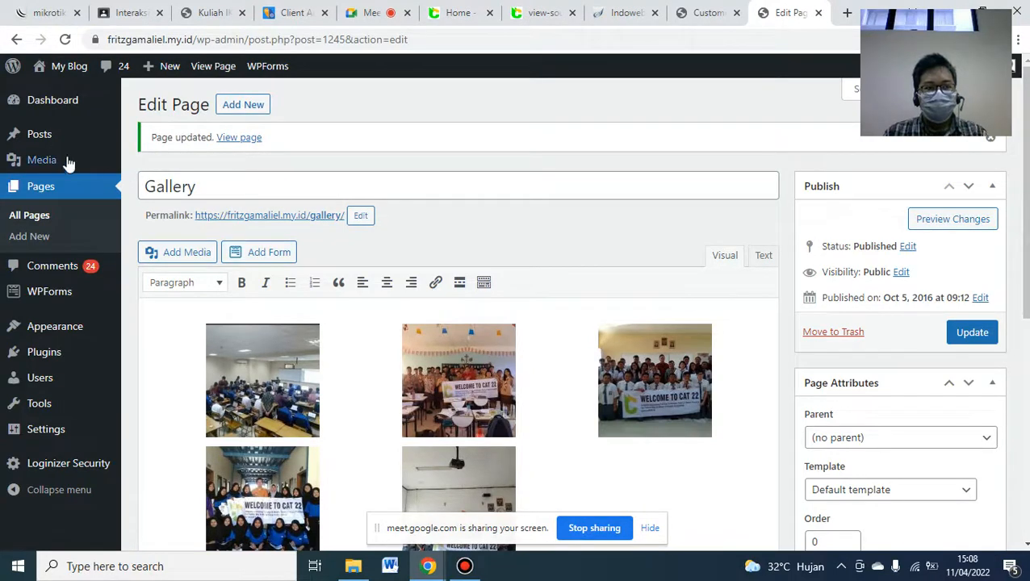
- Start a new post titled 'Kami mempresentasikan CAT22 kepada adik-adik SMA Kristen Anglo Lippo Cikarang', same text as body
mouse_move(48, 144)
left_click(157, 160)
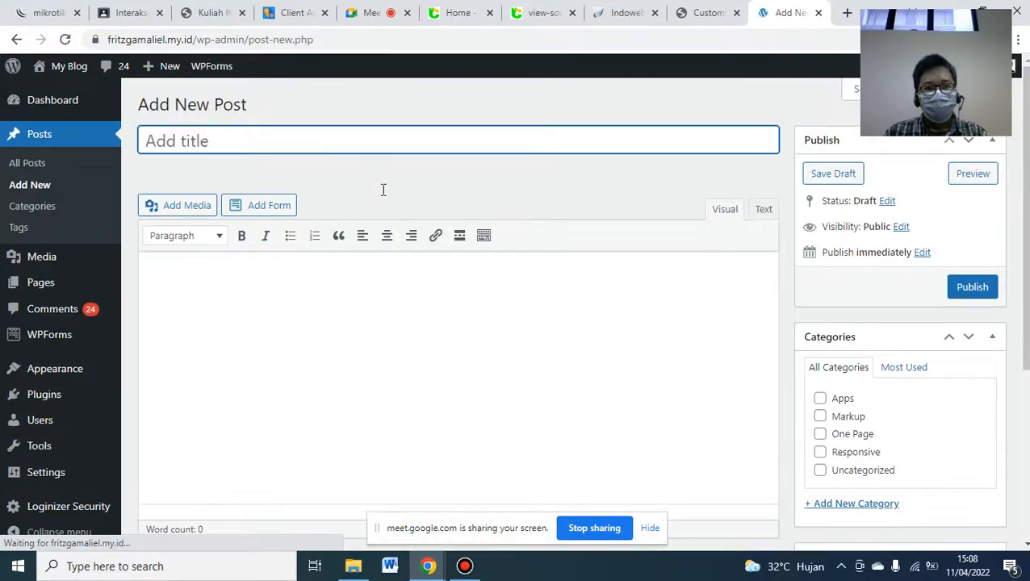
left_click(221, 10)
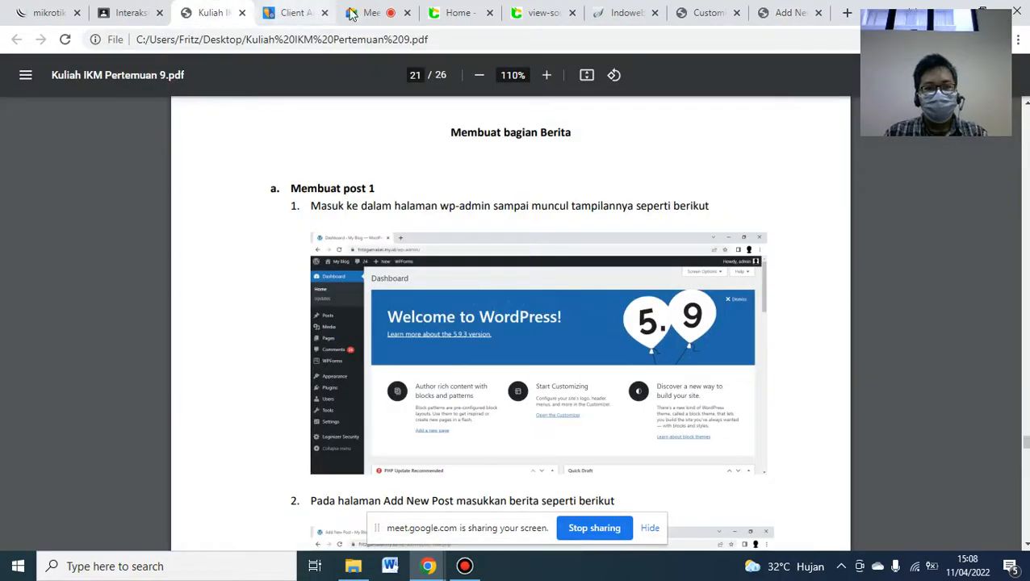
left_click(469, 13)
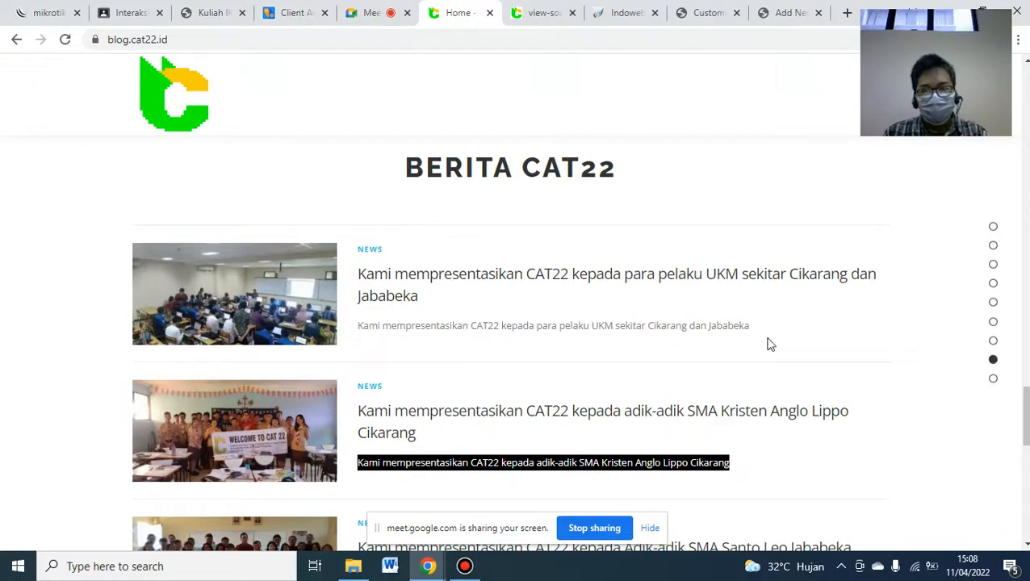
scroll(637, 356, "down", 2)
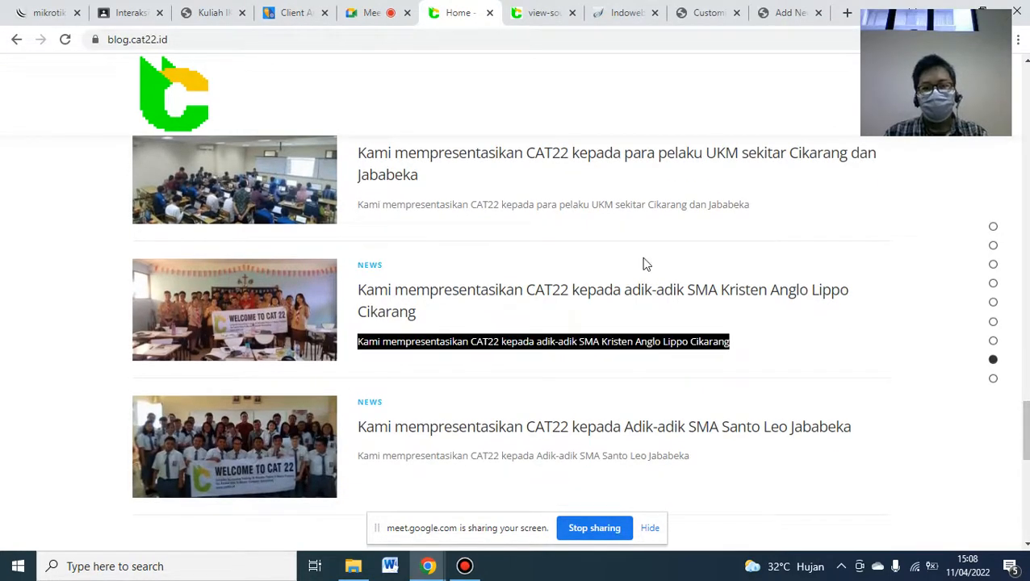
key("ctrl+9")
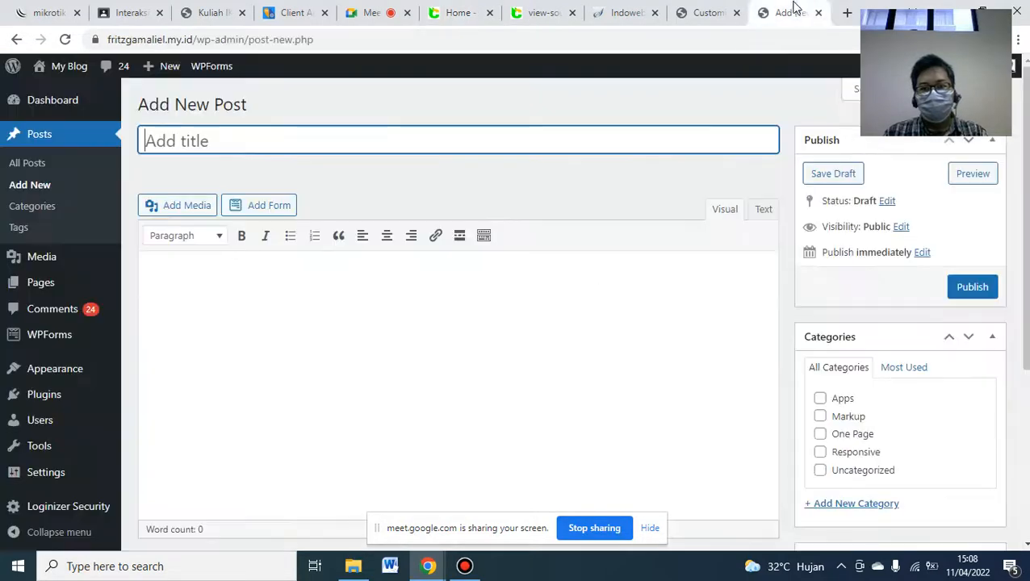
key("ctrl+v")
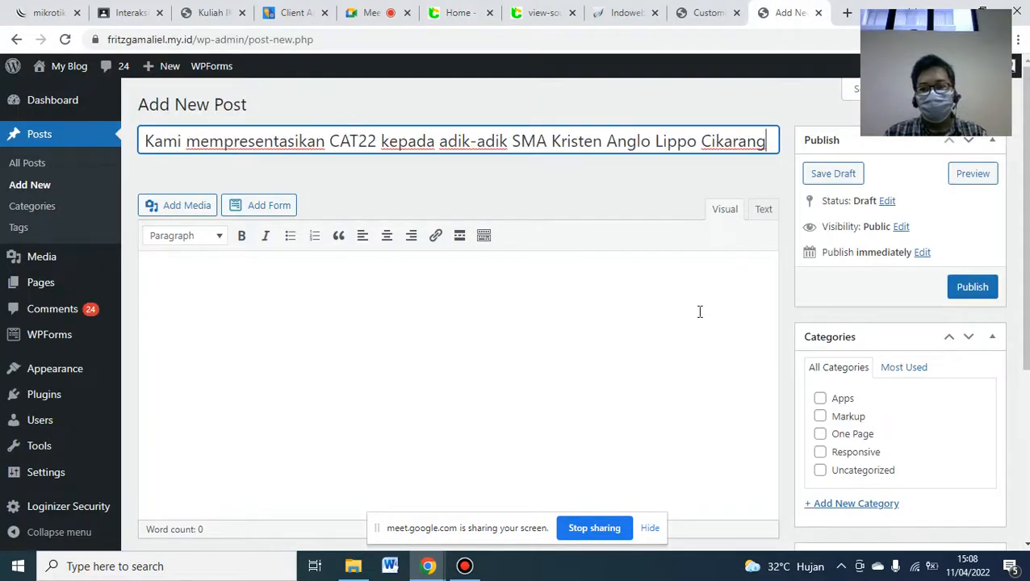
left_click(600, 334)
key("ctrl+v")
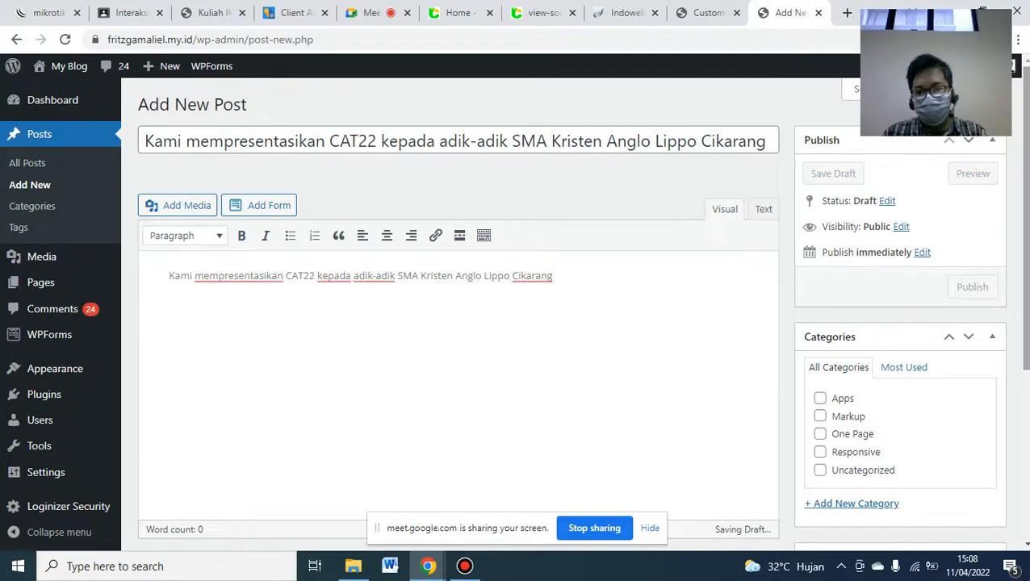
scroll(581, 314, "down", 4)
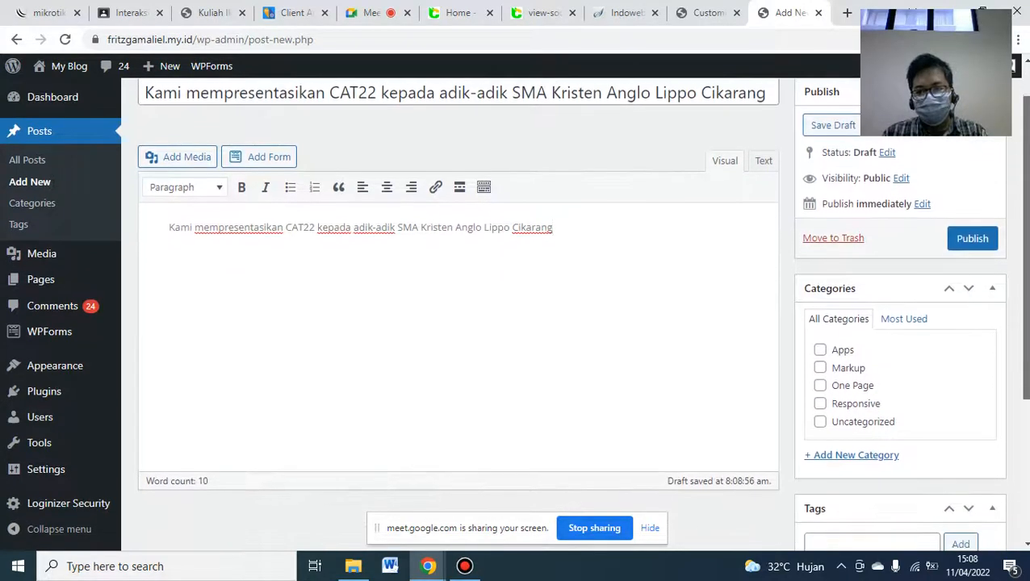
- Upload ANGLO.jpg as the post's featured image and publish it
left_click(843, 461)
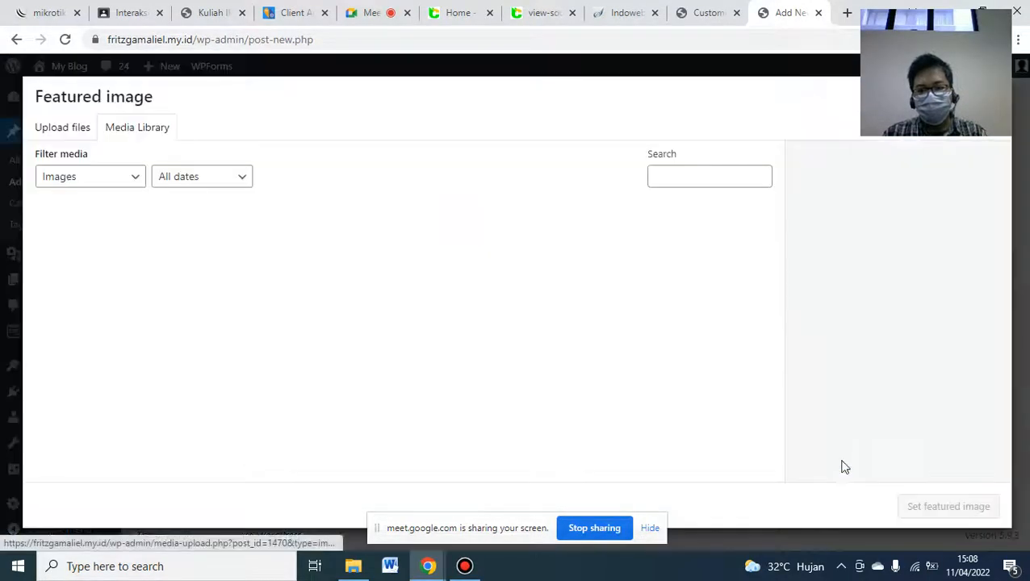
left_click(352, 565)
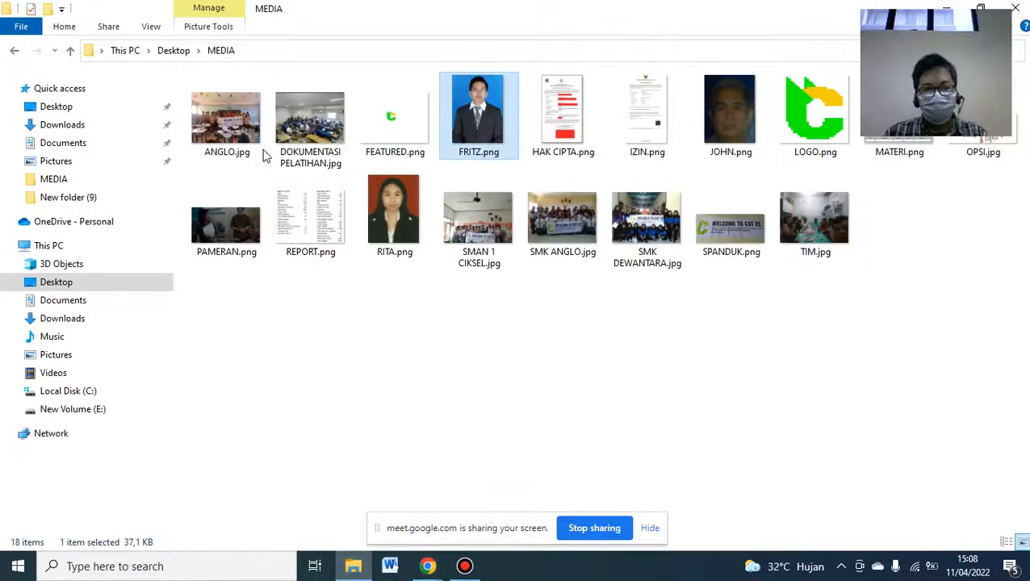
left_click(225, 124)
left_click_drag(225, 124, 688, 289)
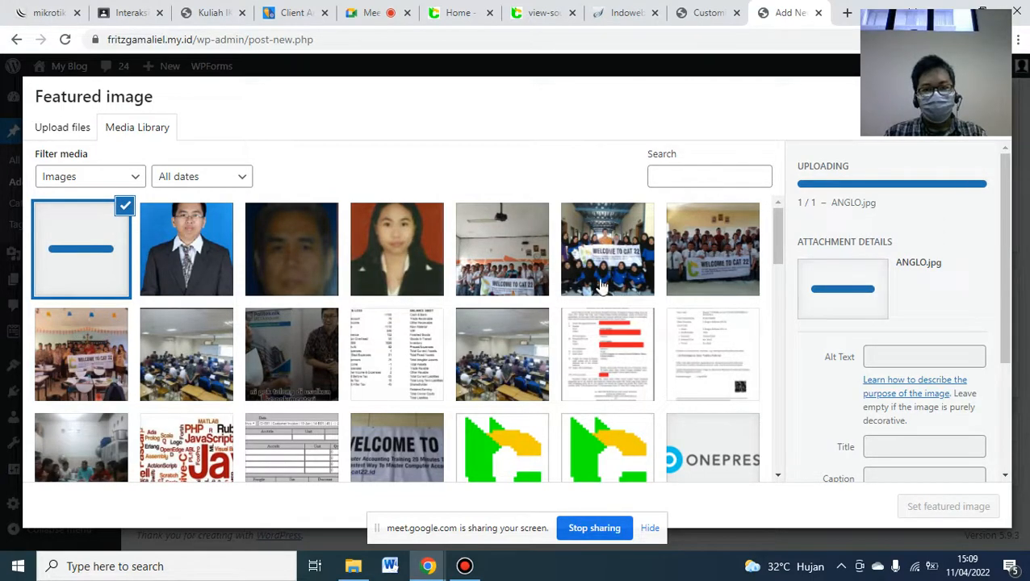
left_click(946, 509)
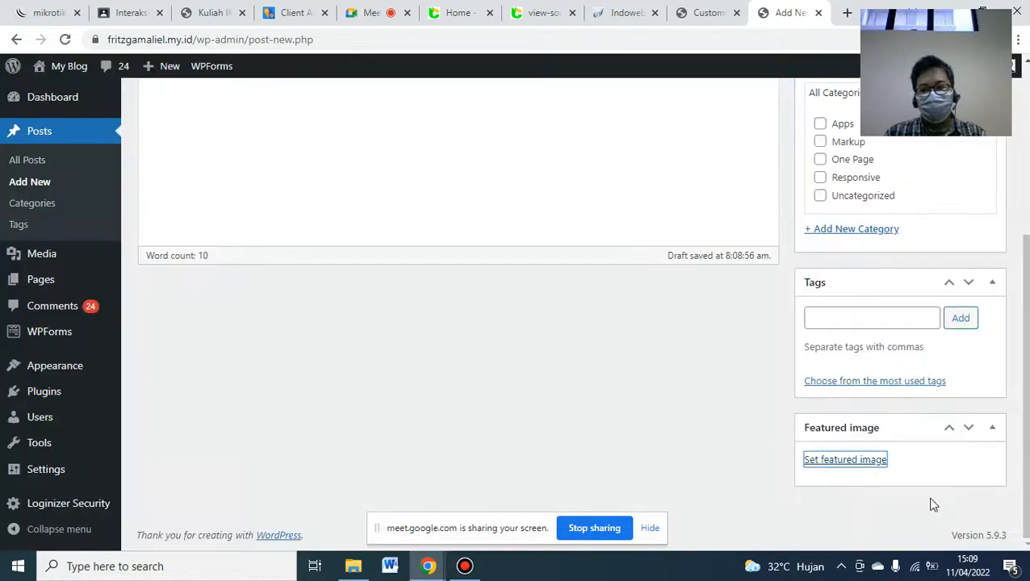
scroll(960, 421, "down", 2)
scroll(960, 422, "up", 3)
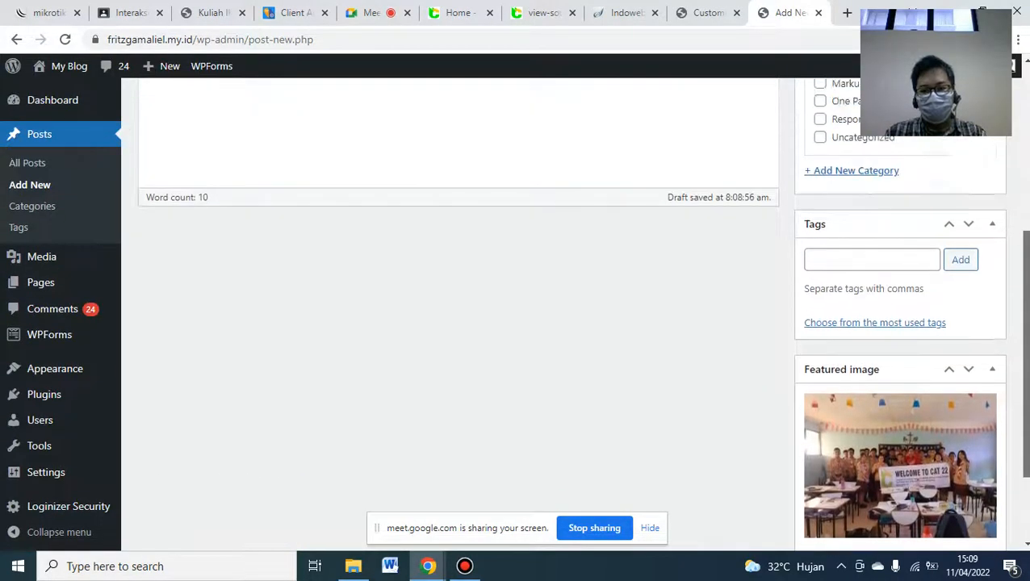
scroll(928, 307, "up", 3)
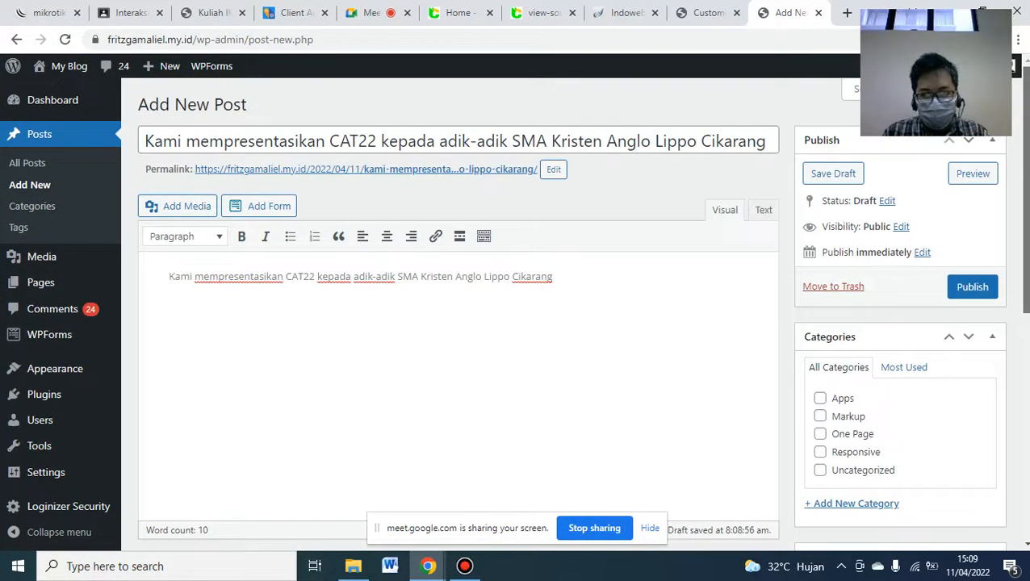
left_click(968, 289)
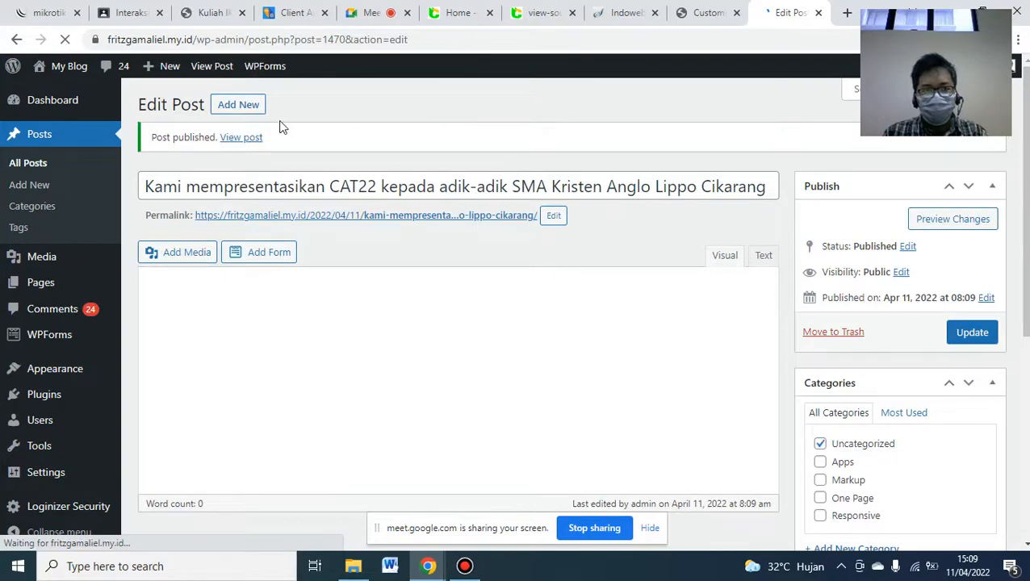
- Create a new post using the Santo Leo Jababeka excerpt from blog.cat22.id as title and body
left_click(254, 109)
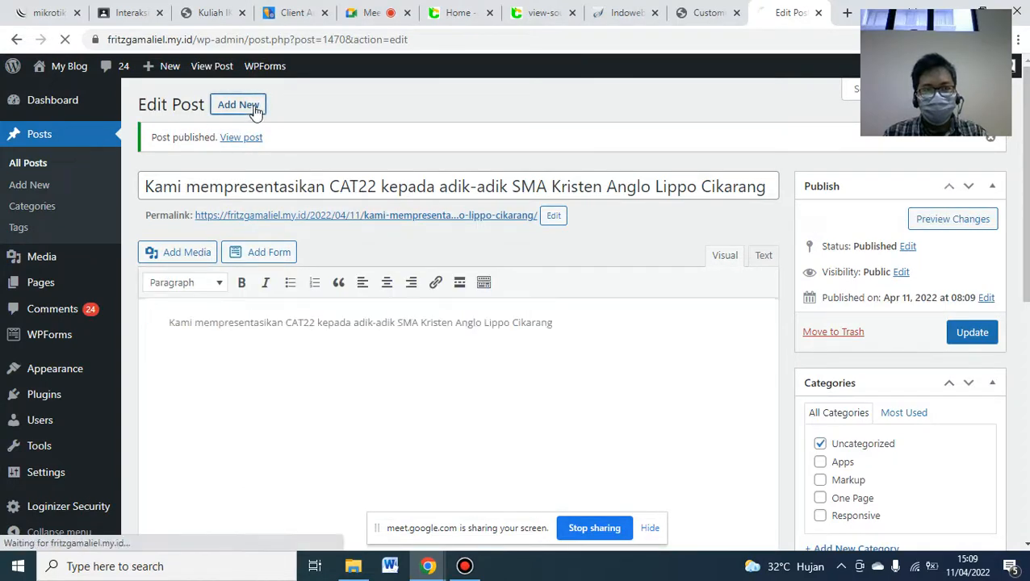
left_click(451, 7)
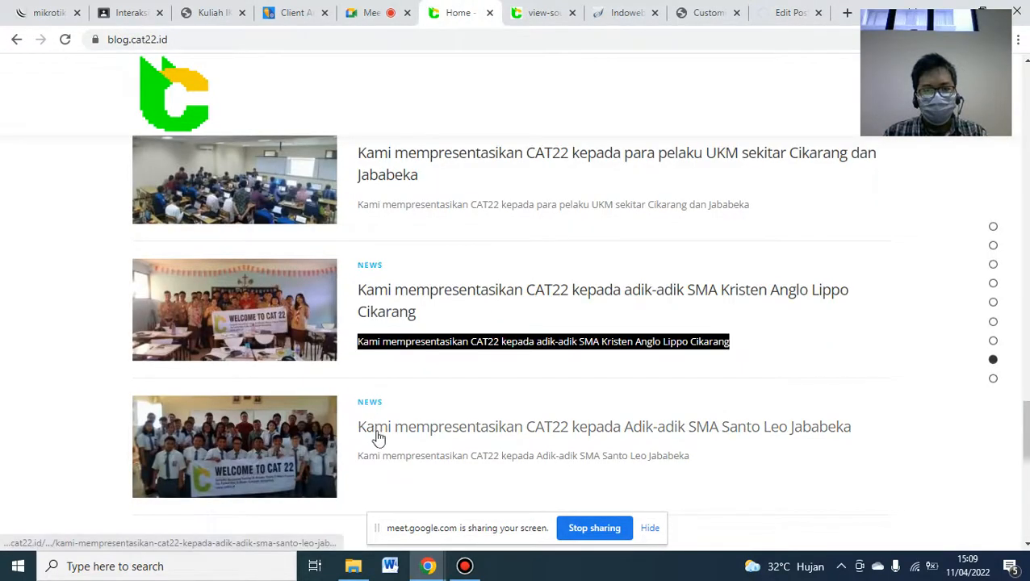
left_click(395, 457)
triple_click(395, 458)
key("ctrl+c")
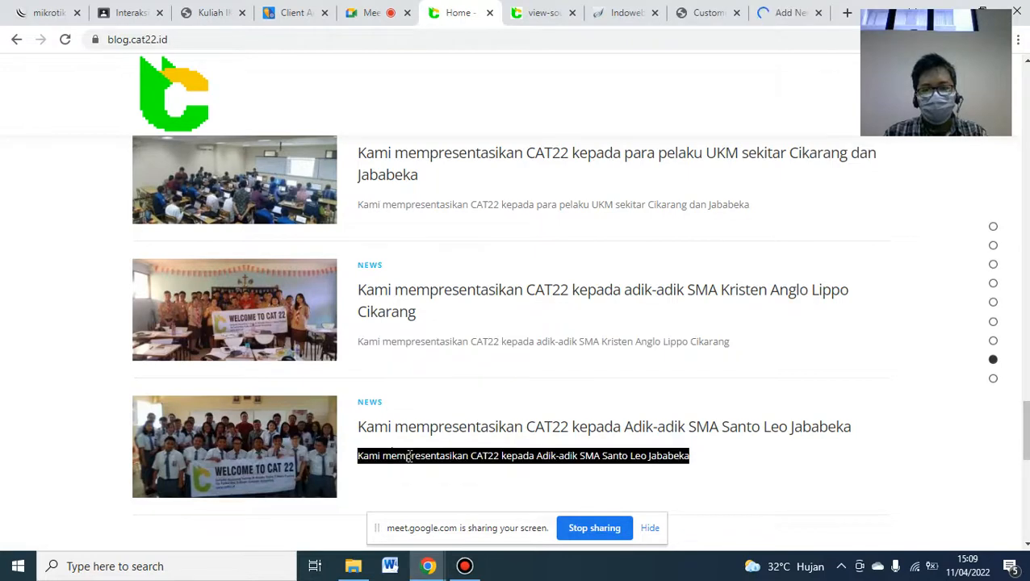
left_click(780, 14)
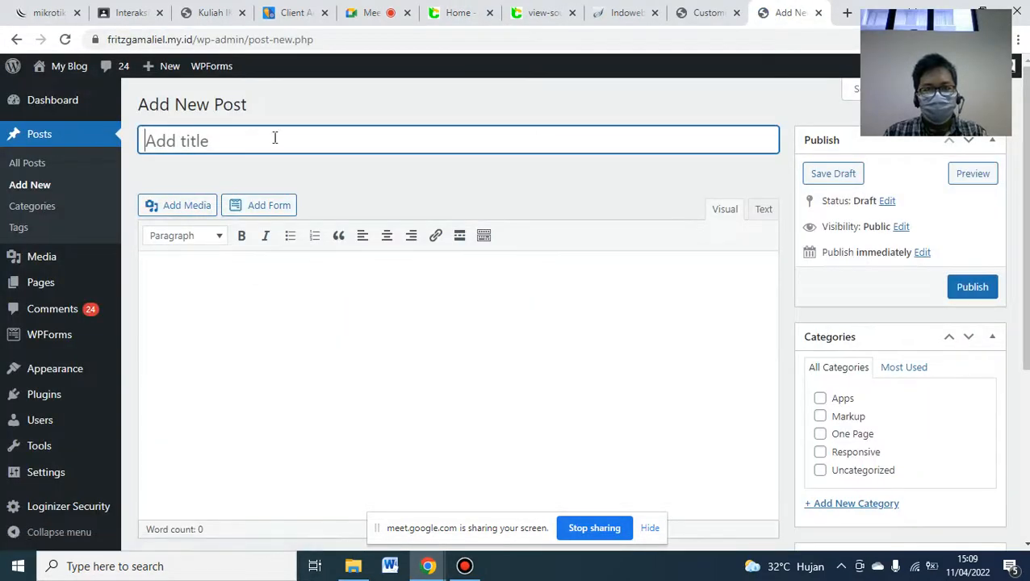
key("ctrl+v")
left_click(411, 279)
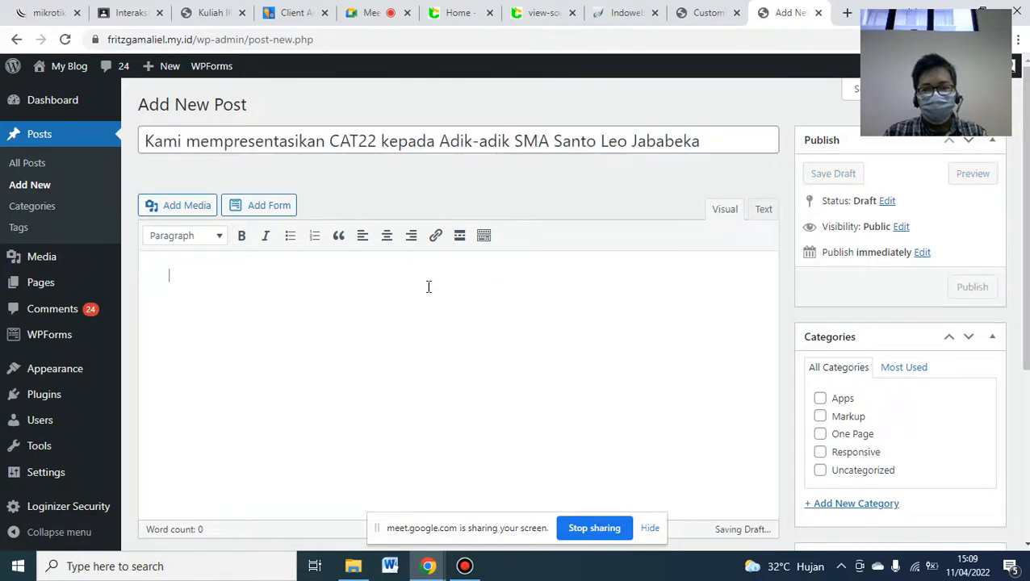
key("ctrl+v")
scroll(429, 286, "down", 3)
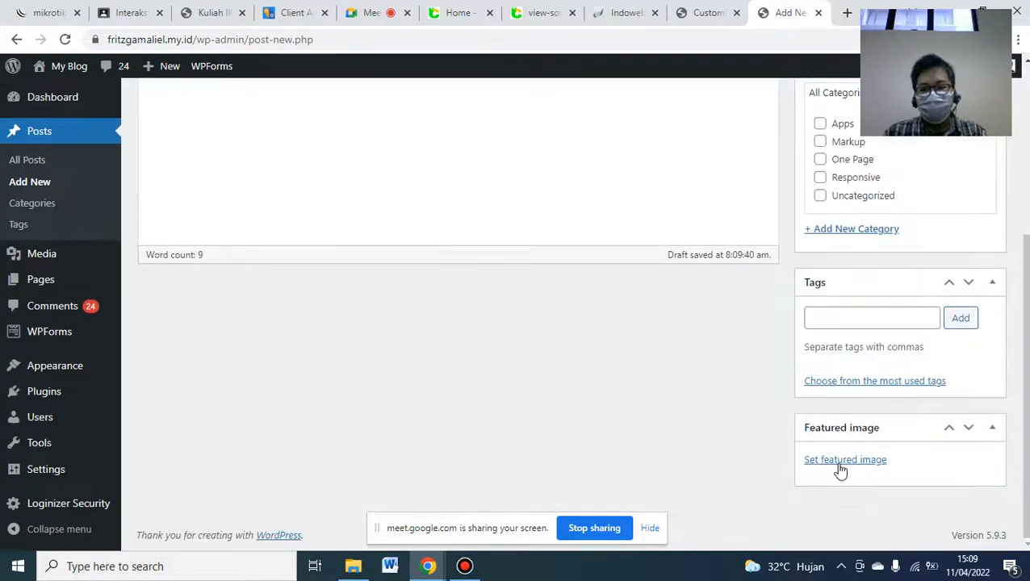
- Upload SMK ANGLO.jpg as the featured image and publish the Santo Leo Jababeka post
left_click(831, 465)
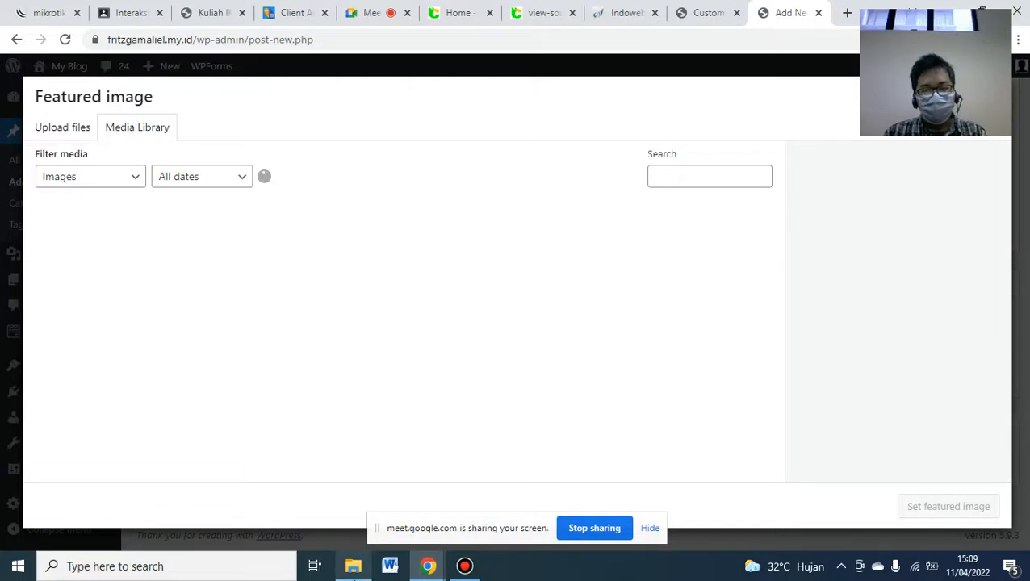
left_click(353, 565)
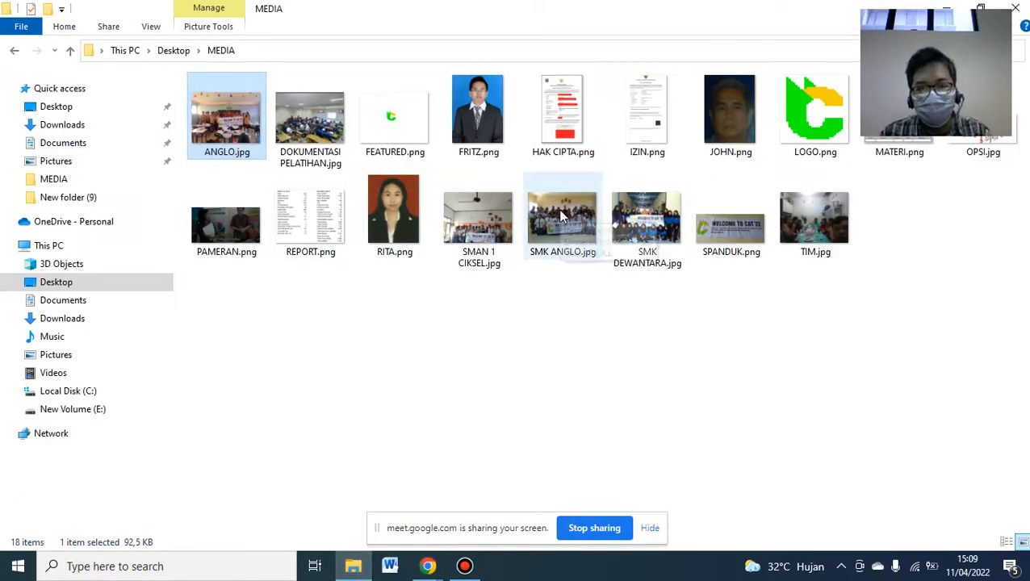
left_click_drag(562, 215, 492, 382)
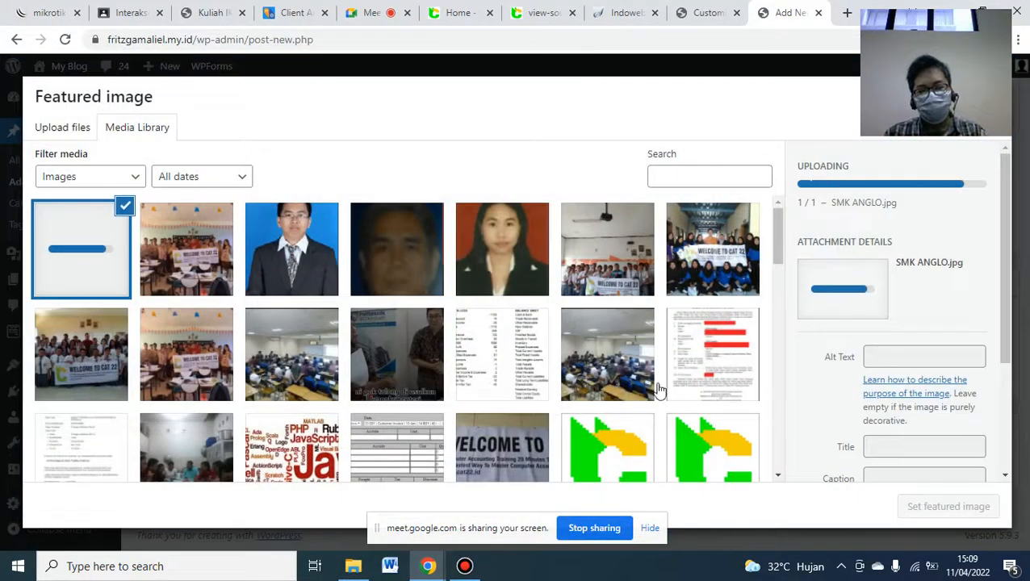
left_click(926, 514)
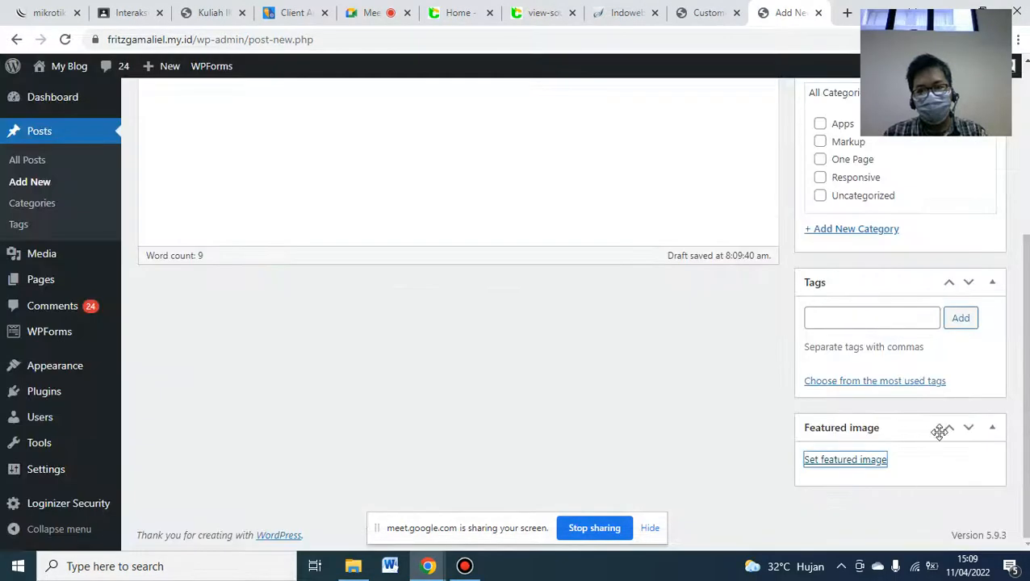
scroll(1009, 266, "up", 4)
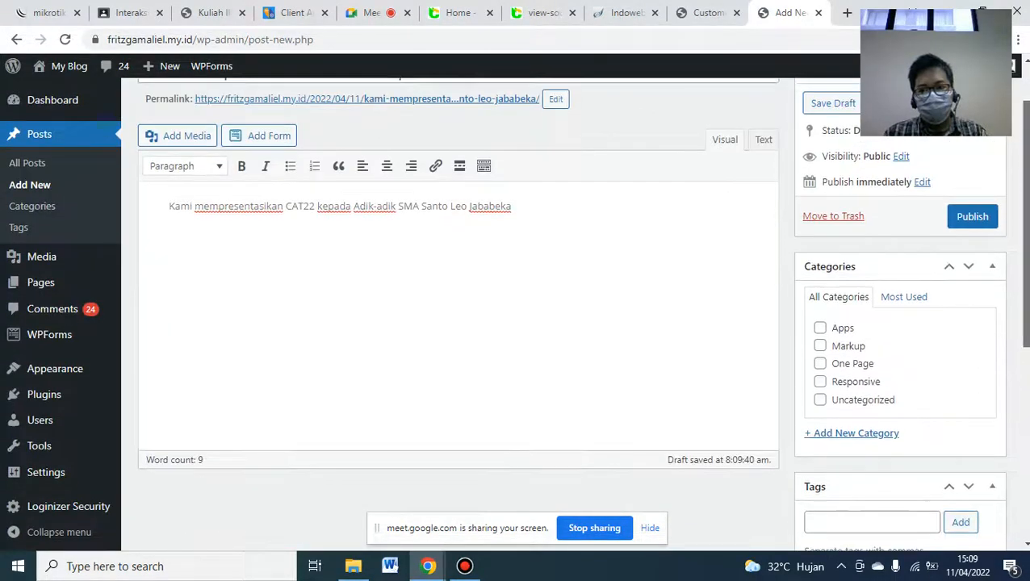
left_click(970, 287)
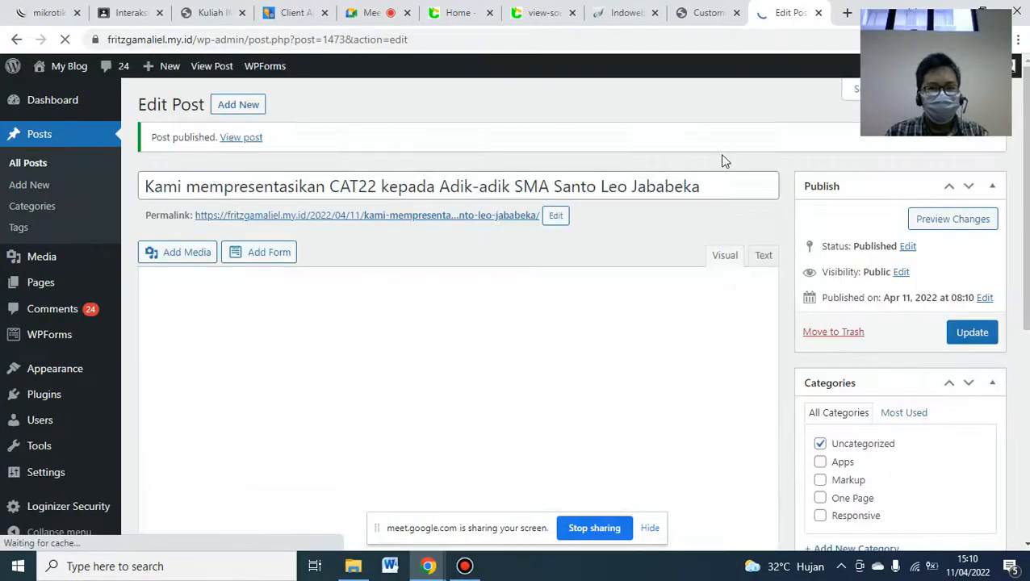
- Reload the customizer preview and scroll down to Latest News showing both new CAT22 posts
left_click(704, 11)
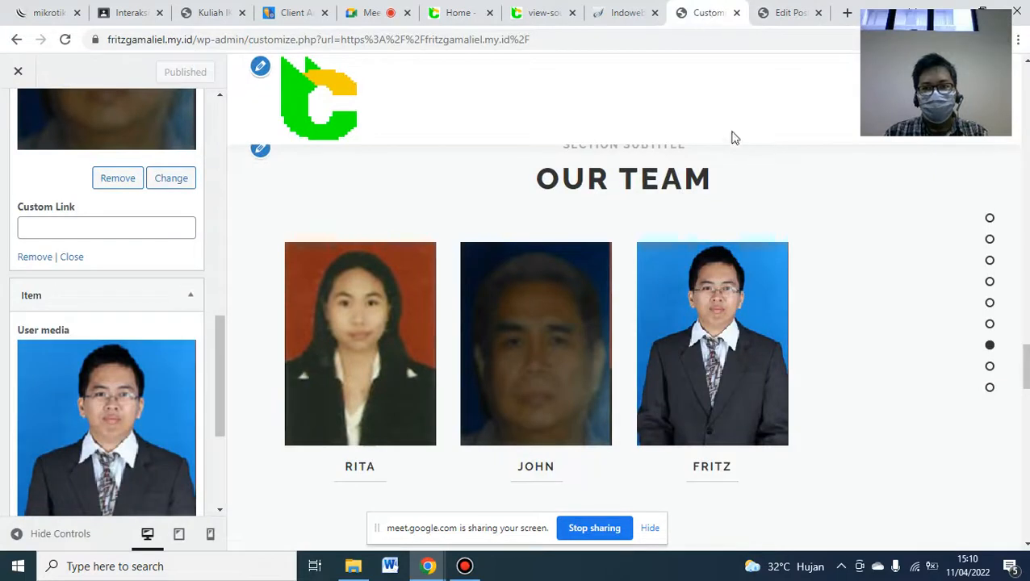
scroll(622, 339, "down", 6)
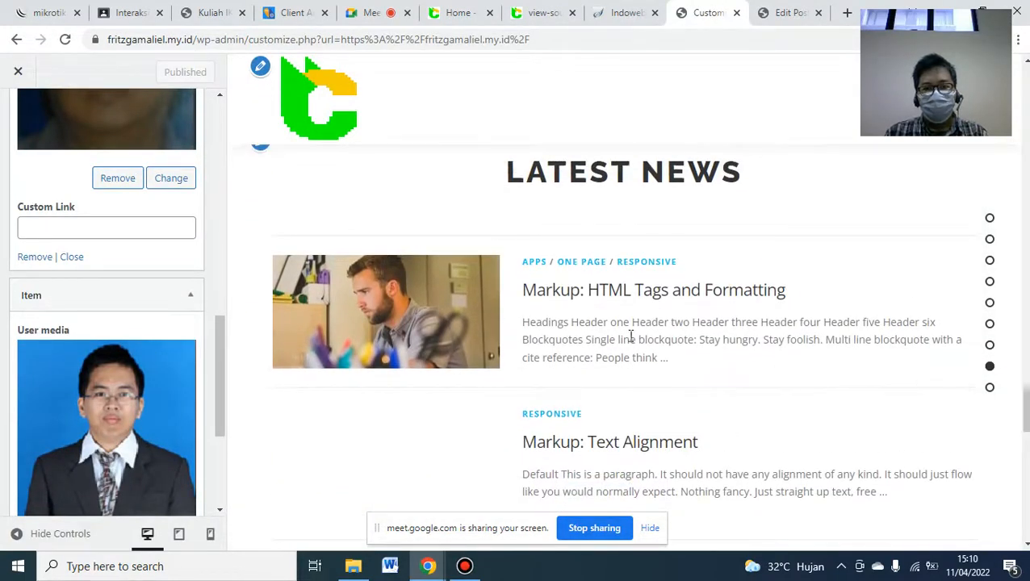
left_click(66, 39)
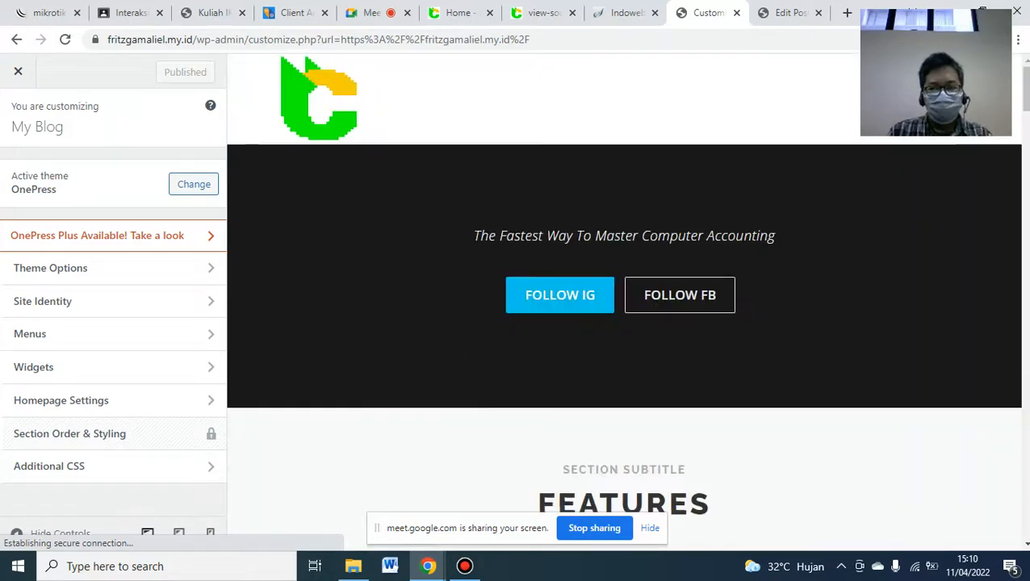
left_click(1025, 333)
scroll(624, 303, "down", 11)
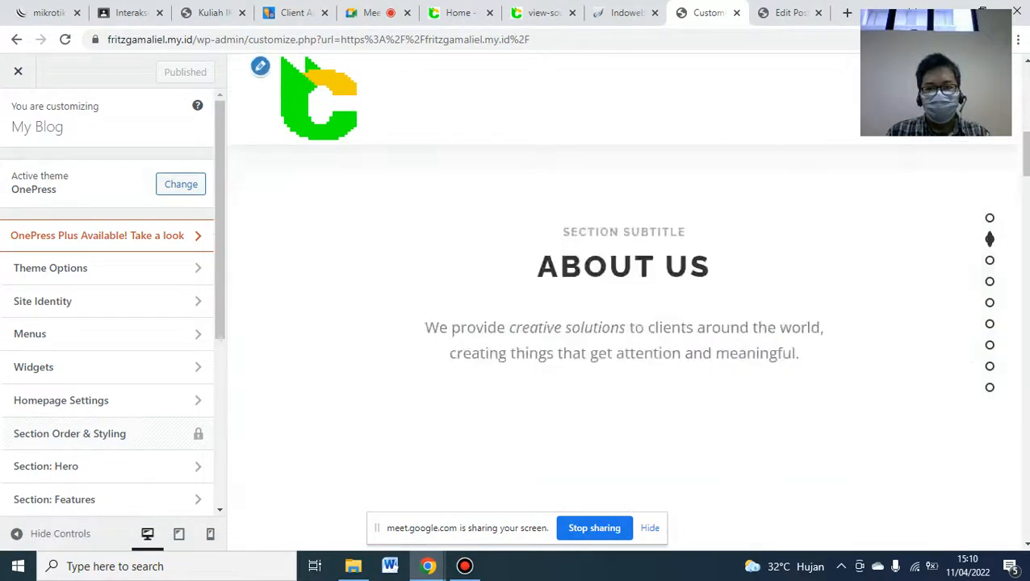
scroll(624, 302, "down", 10)
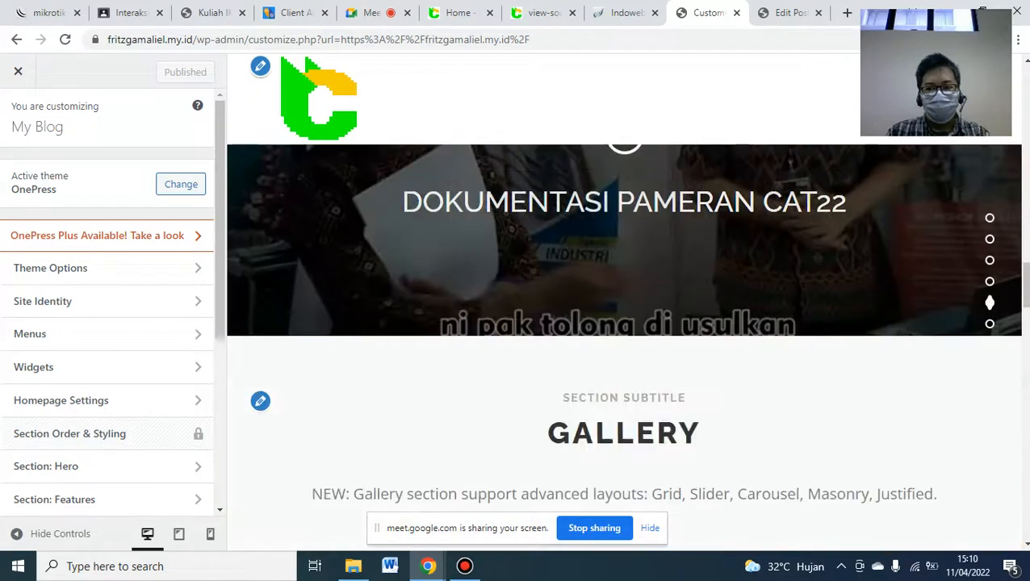
left_click(1026, 376)
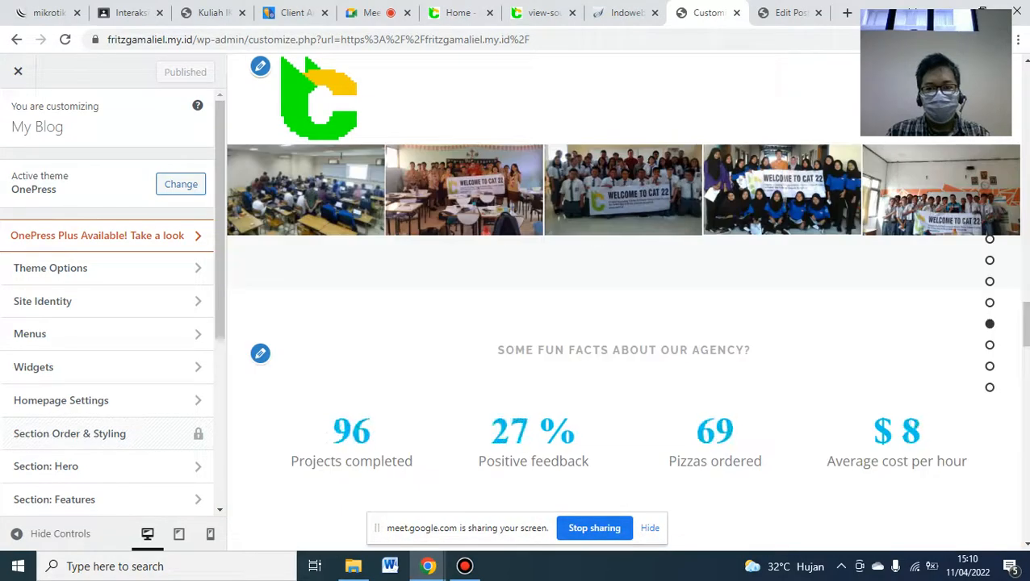
left_click(1026, 376)
left_click(1026, 376)
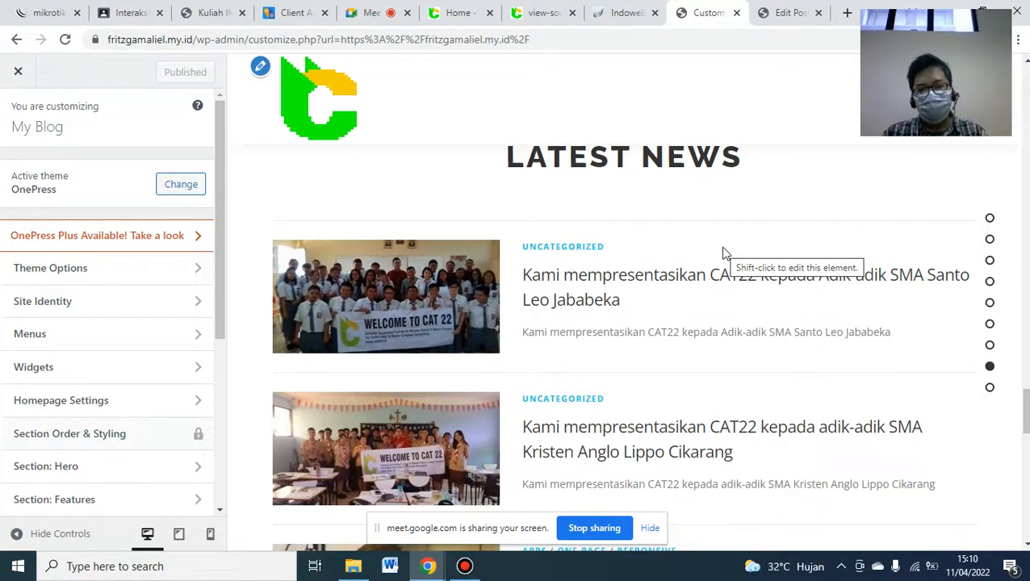
- Compare the news posts with blog.cat22.id, then go back to the lecture PDF
left_click(457, 12)
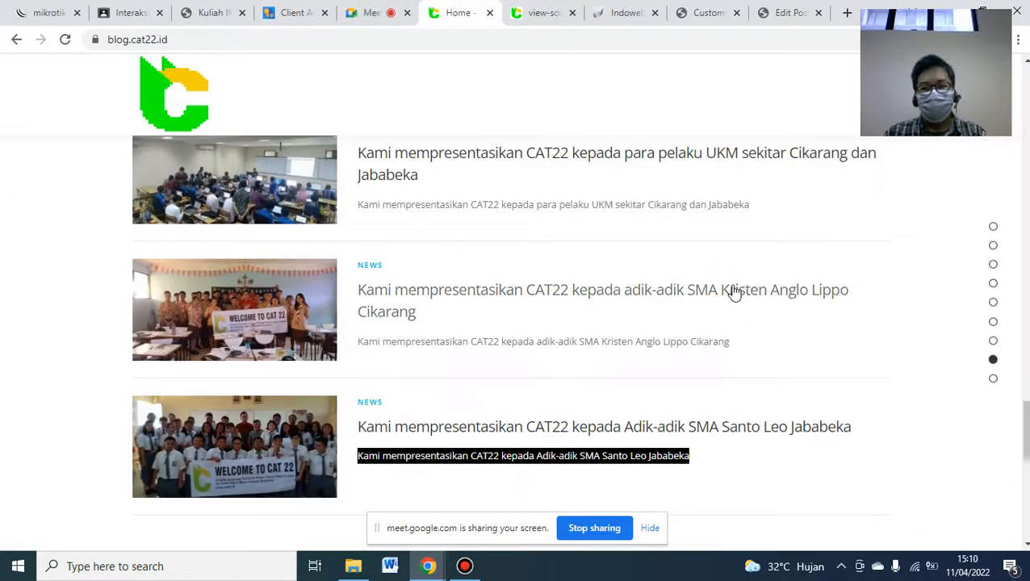
left_click(698, 13)
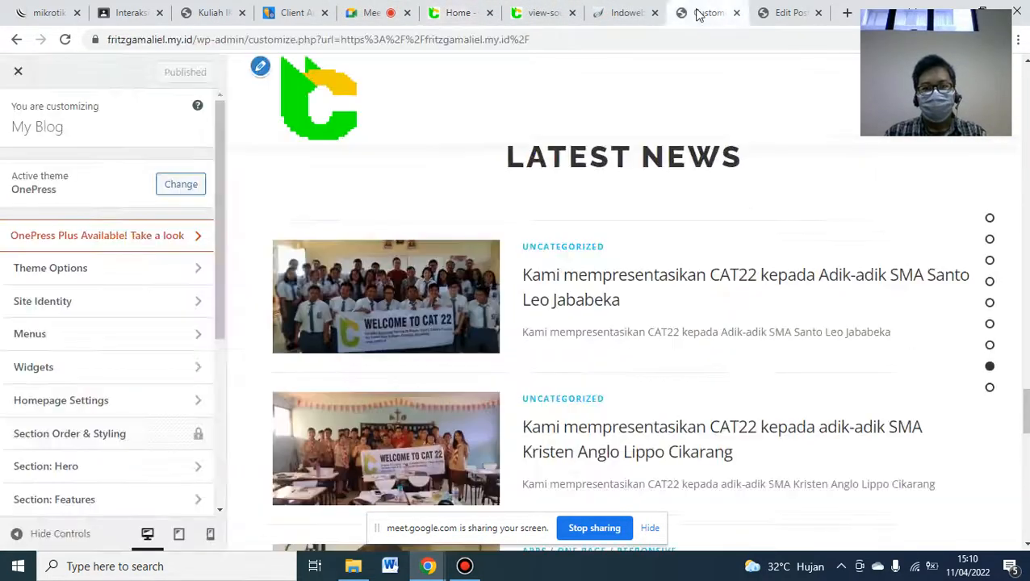
left_click(207, 11)
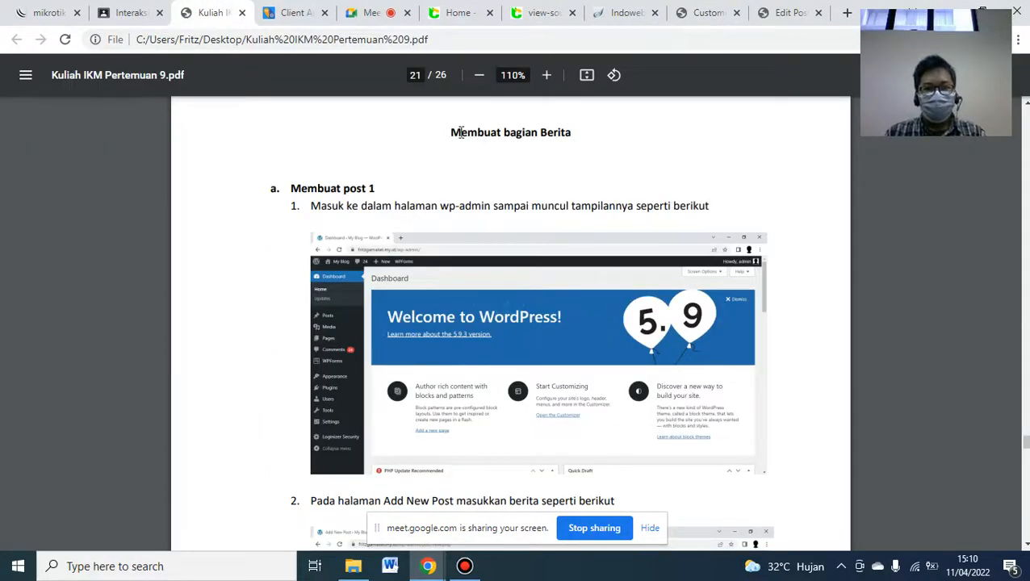
- Highlight the 'Membuat bagian Berita' heading, then move the handout to page 25, 'Membuat bagian Hubungi'
left_click_drag(450, 133, 585, 137)
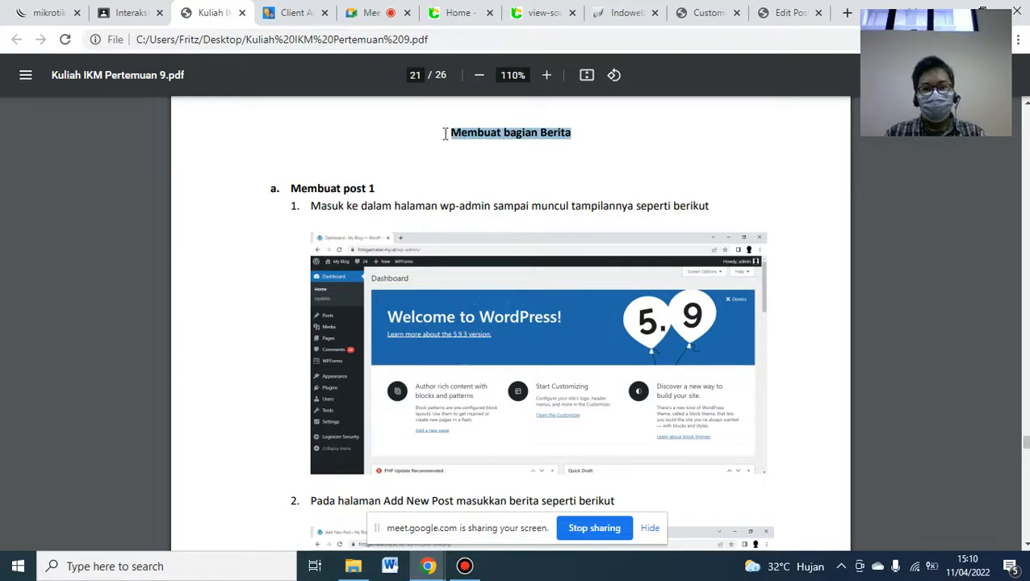
left_click_drag(1025, 444, 1026, 492)
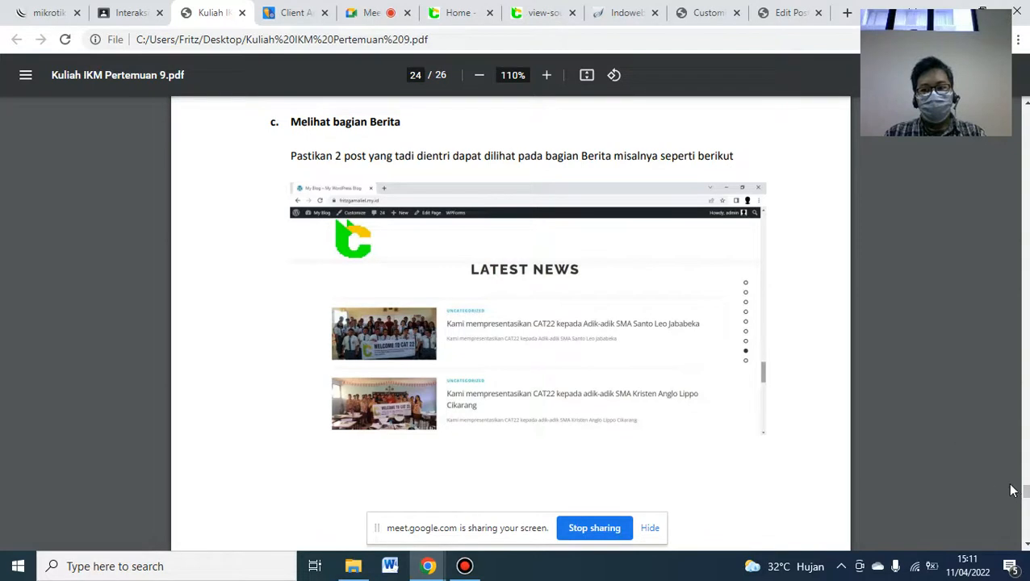
scroll(510, 323, "down", 7)
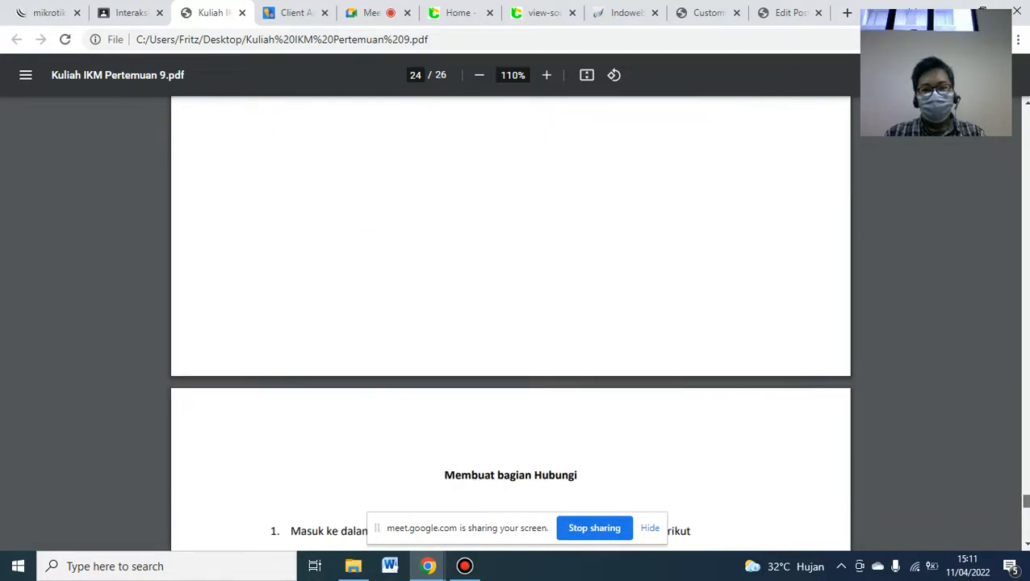
scroll(510, 323, "down", 1)
scroll(510, 322, "down", 1)
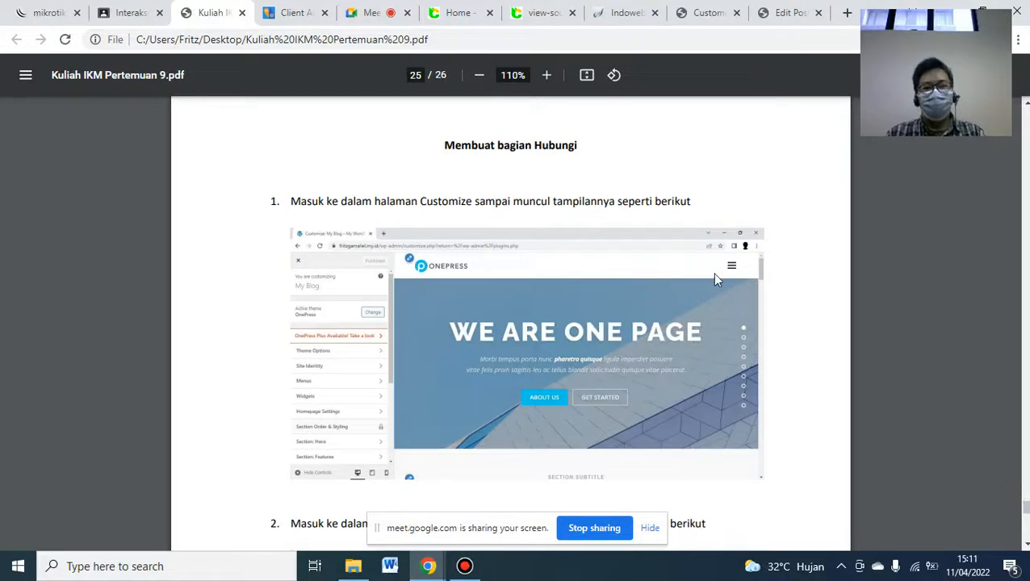
- Scroll to the live blog's Hubungi CAT22 section, the preview's Get In Touch, and sidebar's Section: Contact
left_click(458, 10)
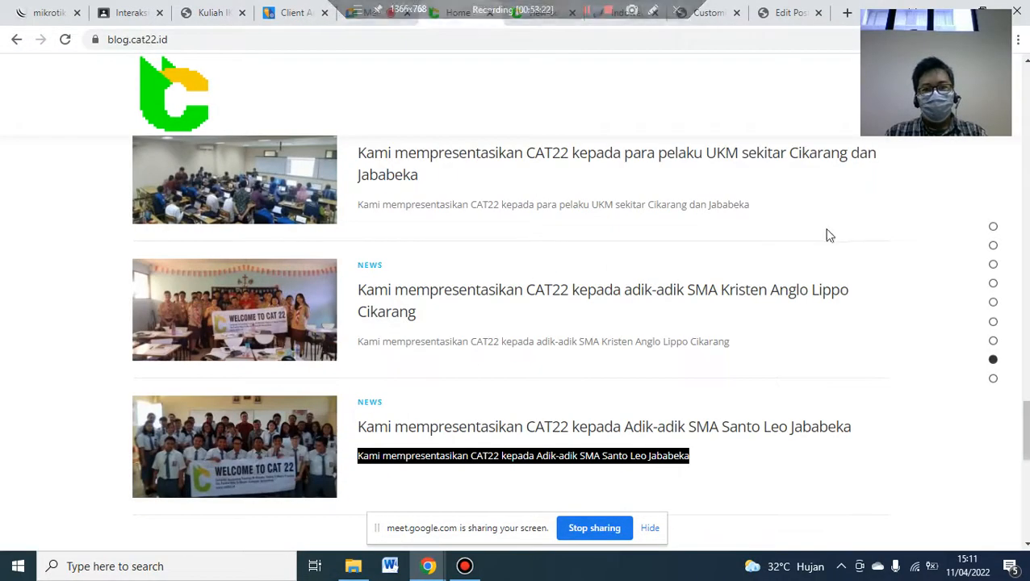
scroll(516, 323, "down", 5)
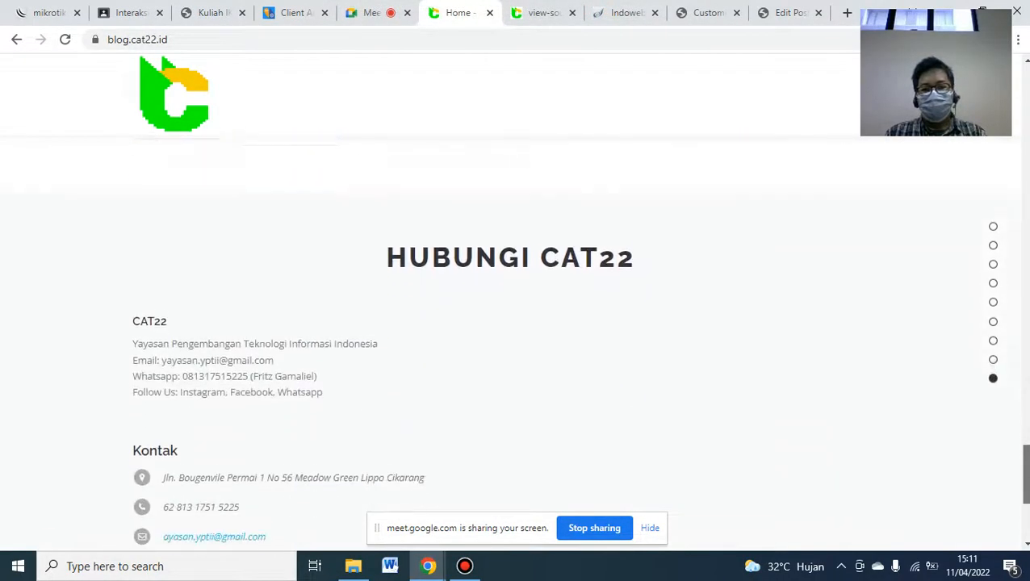
scroll(563, 254, "down", 1)
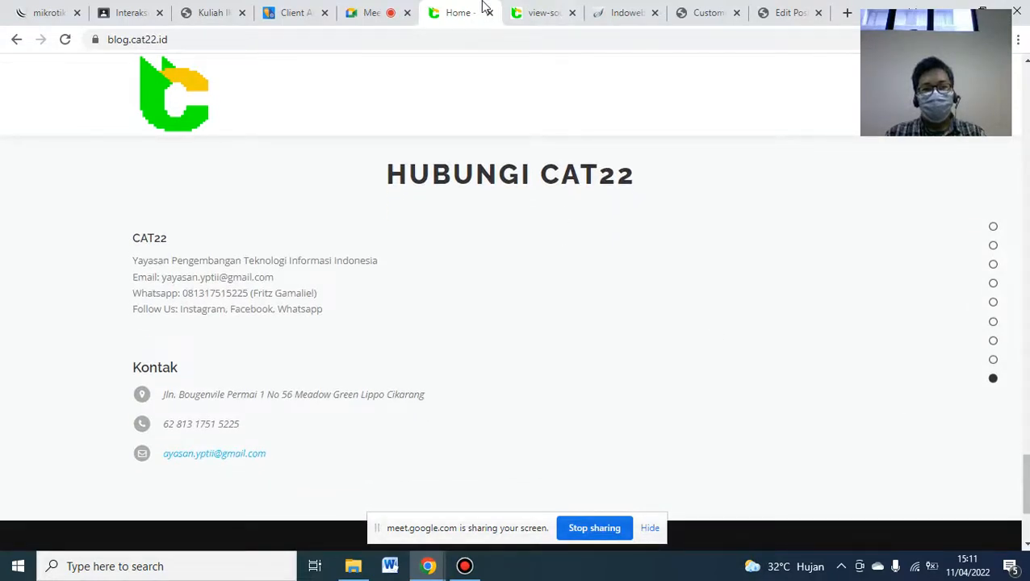
mouse_move(483, 6)
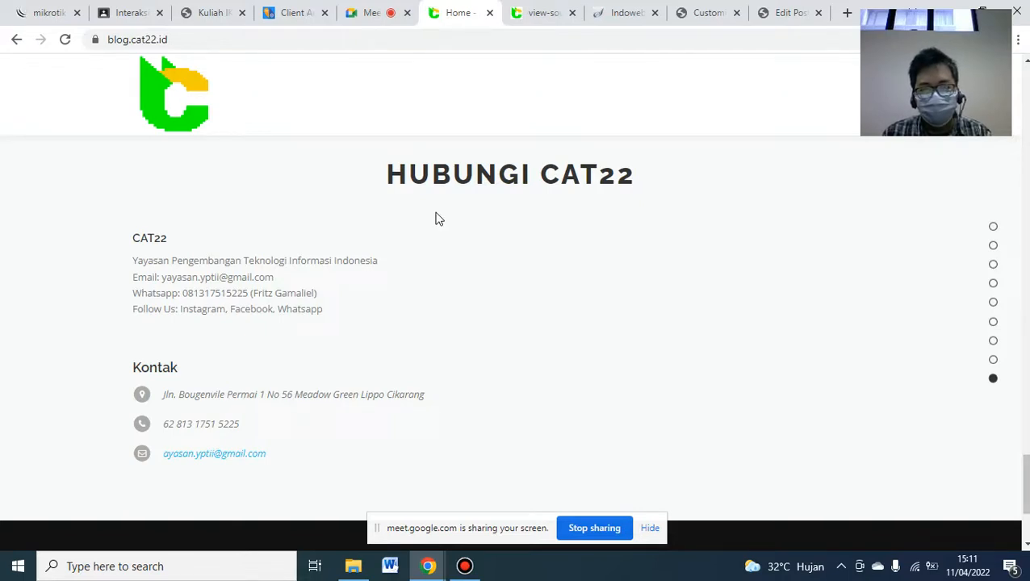
left_click(699, 21)
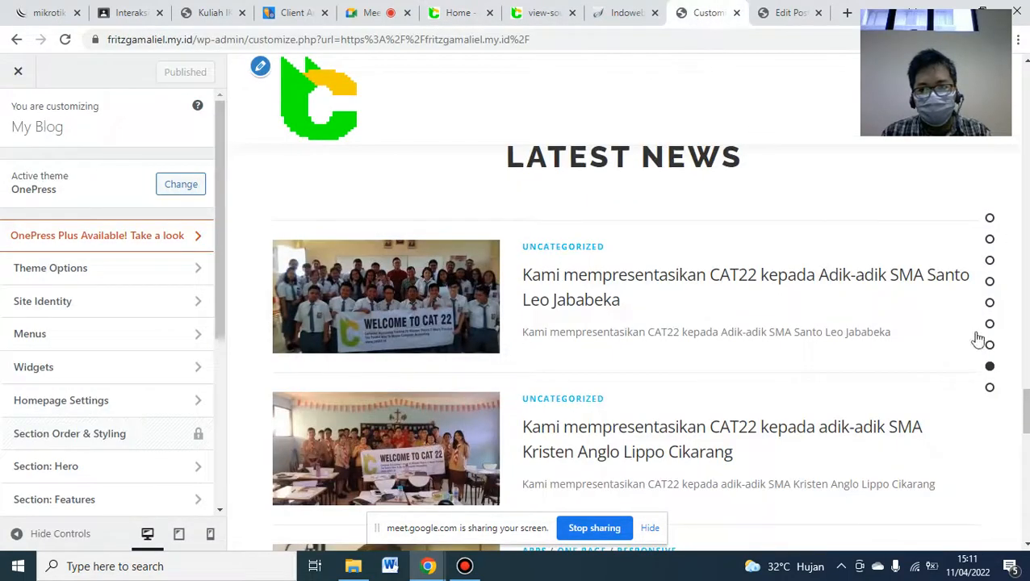
scroll(978, 339, "down", 9)
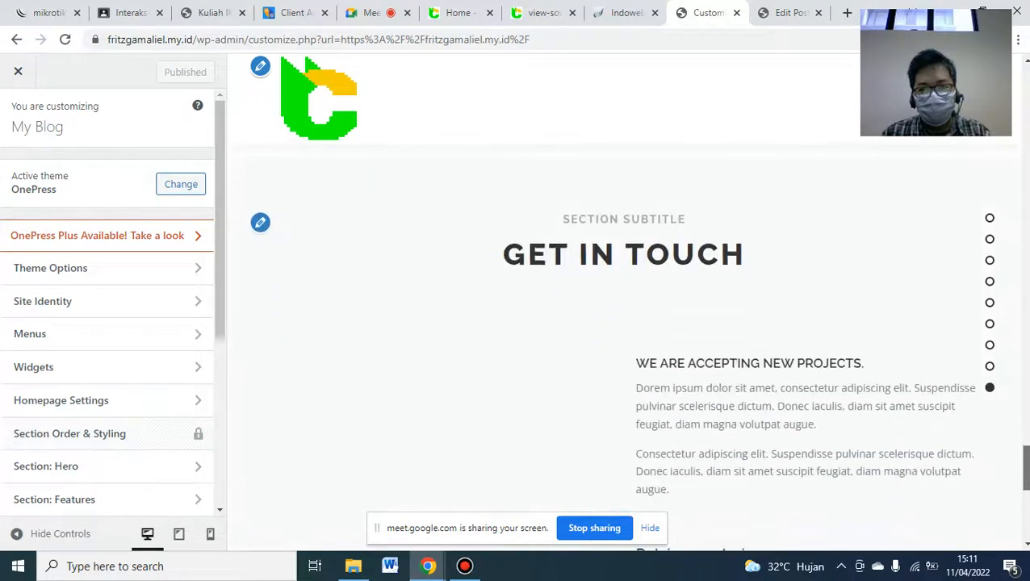
scroll(621, 339, "down", 2)
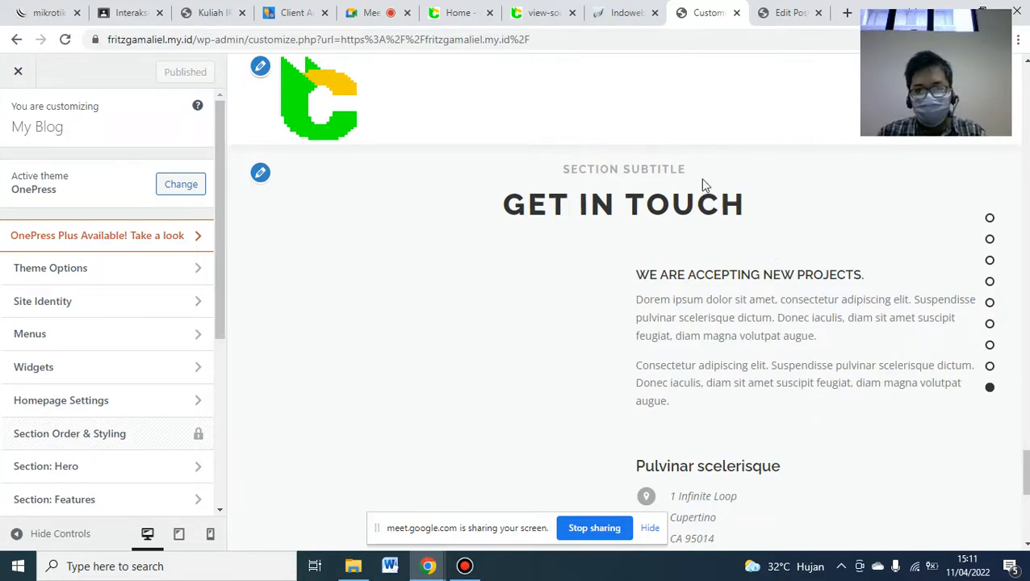
left_click(454, 10)
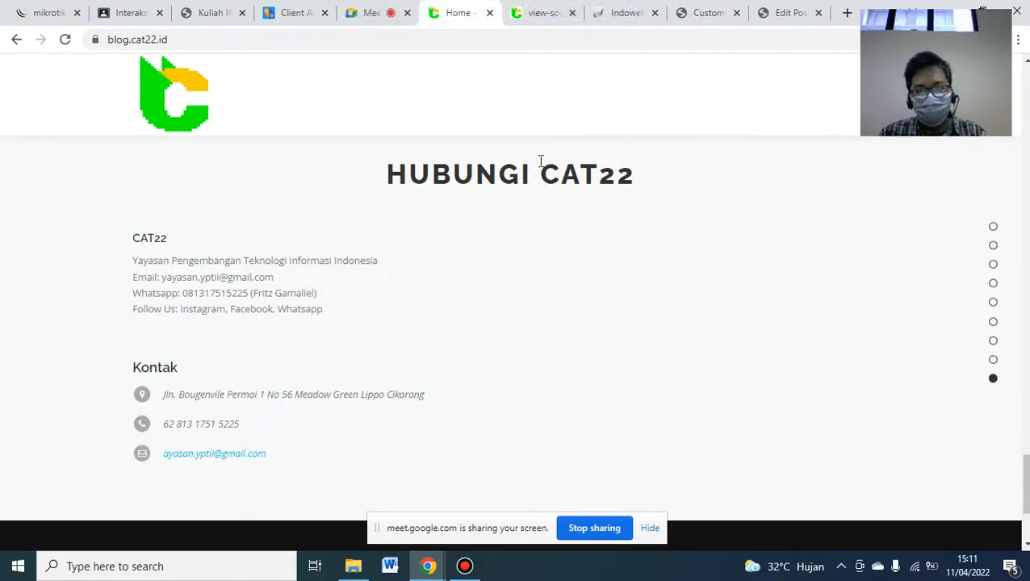
left_click(702, 22)
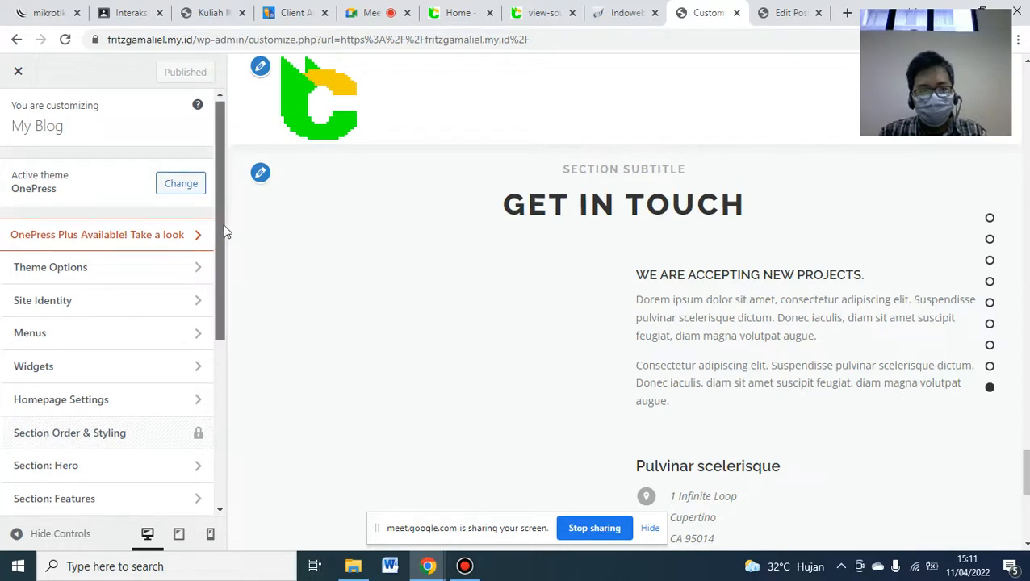
left_click_drag(223, 219, 206, 413)
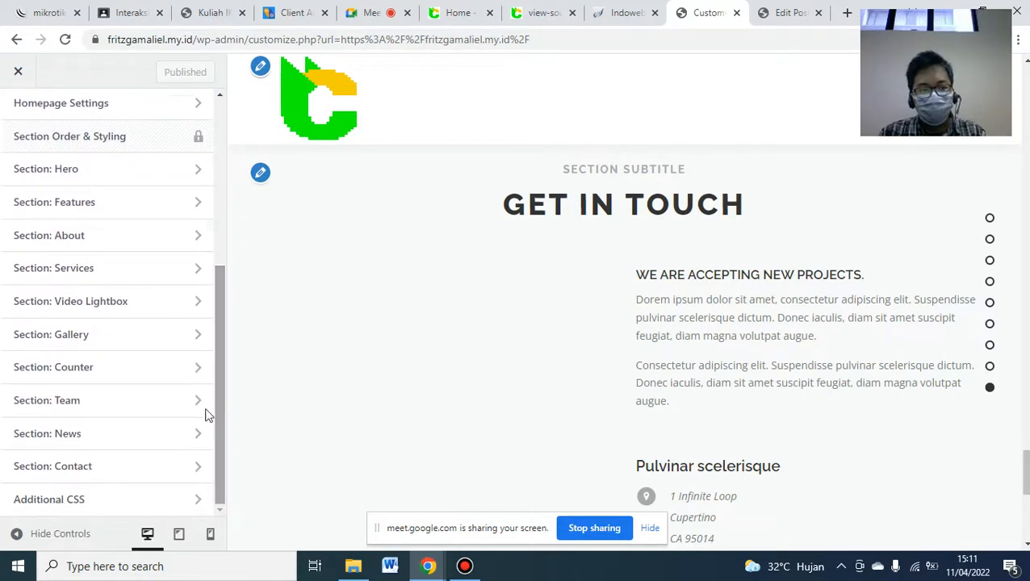
- In Section: Contact > Section Content, tick 'Hide contact form completely'
left_click(94, 467)
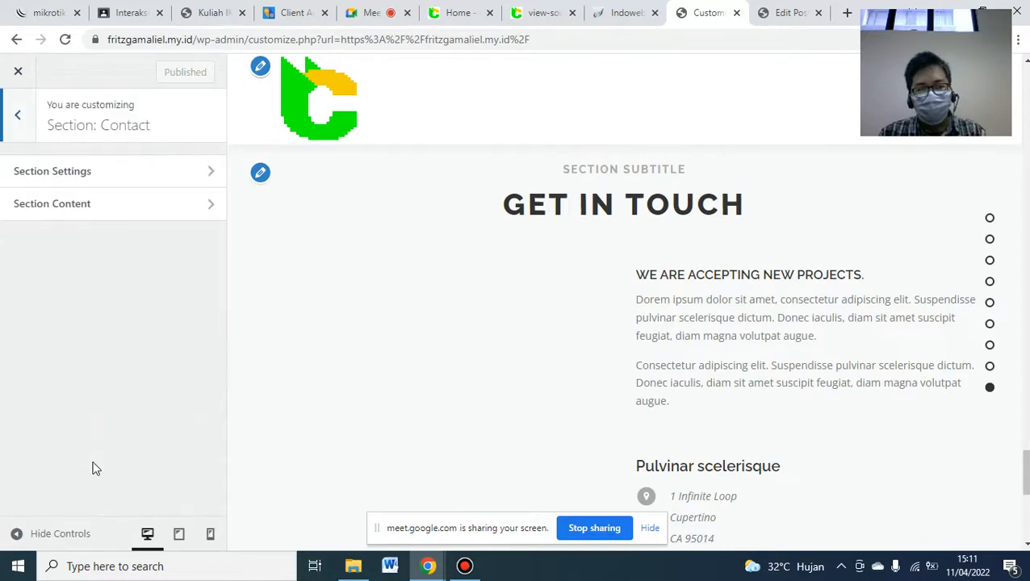
left_click(142, 211)
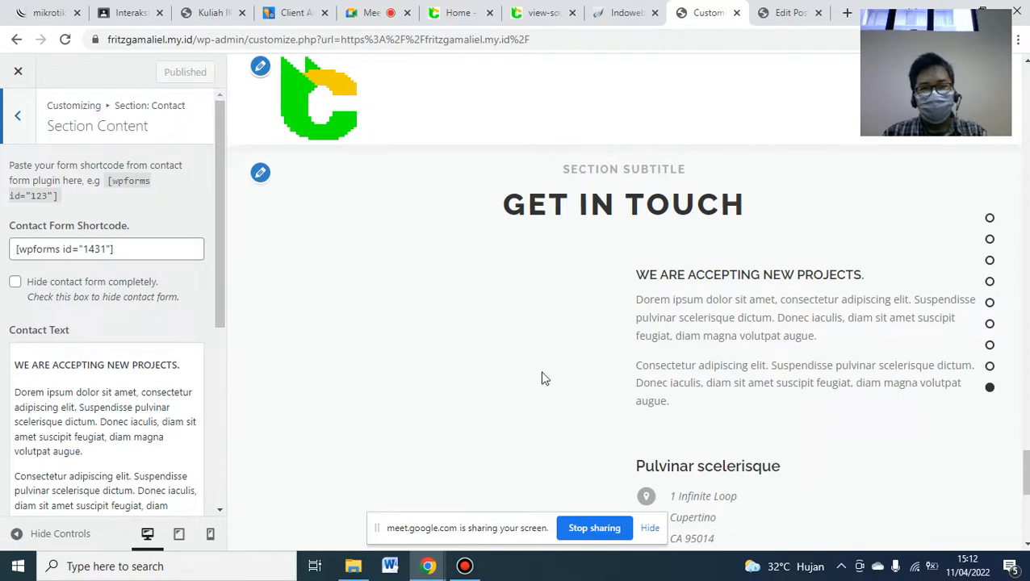
left_click(457, 14)
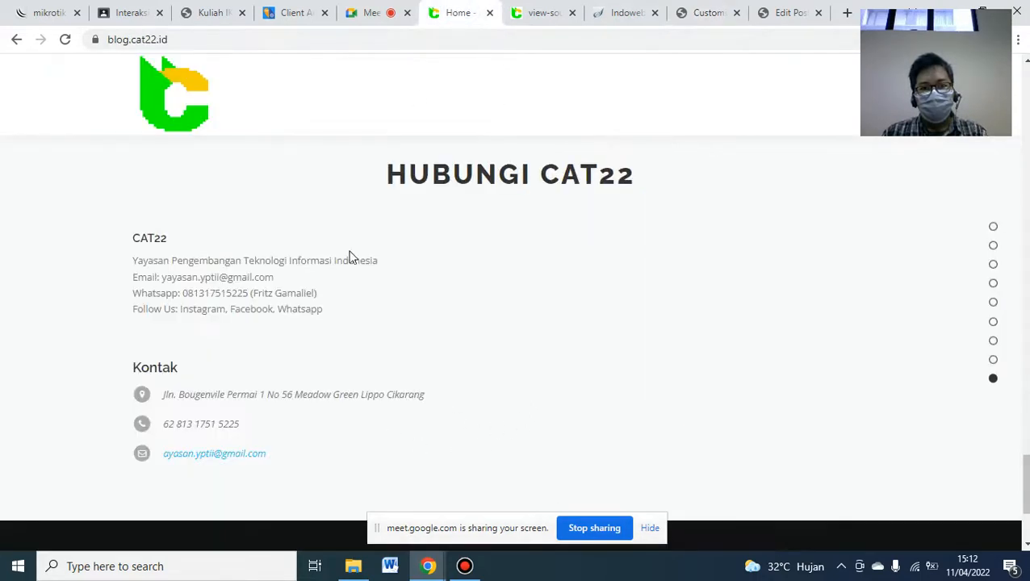
left_click(710, 16)
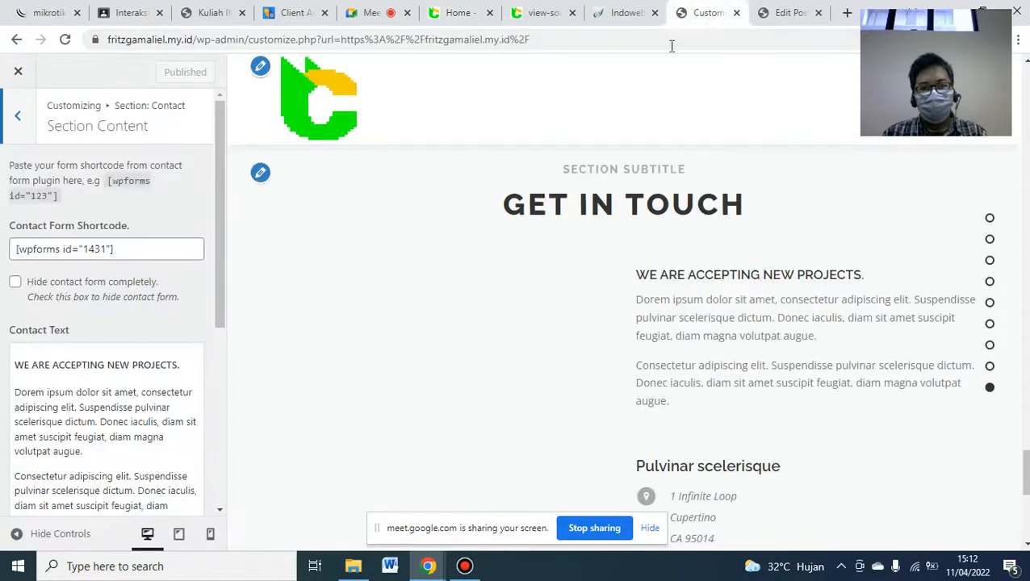
left_click(16, 284)
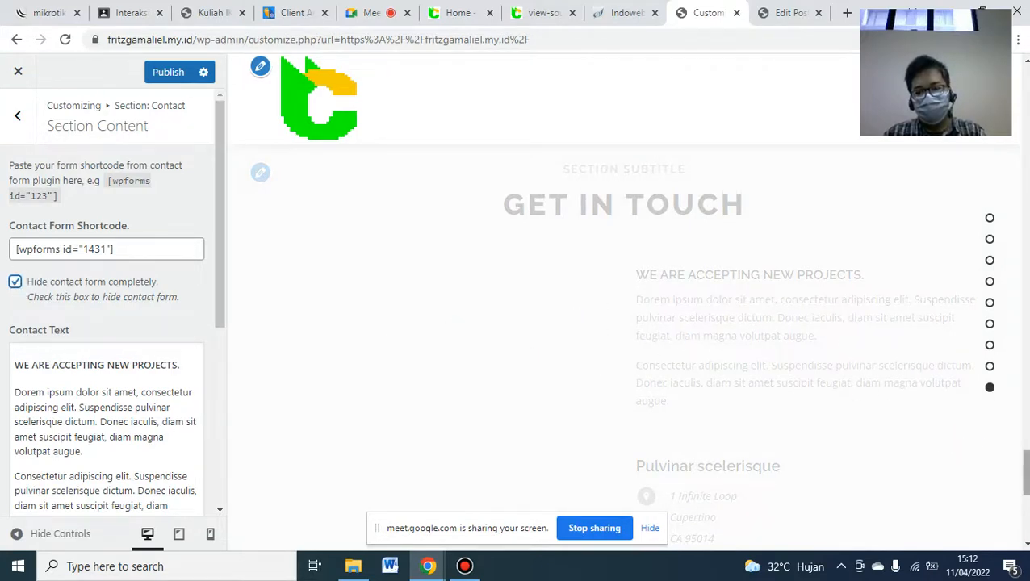
scroll(622, 323, "down", 1)
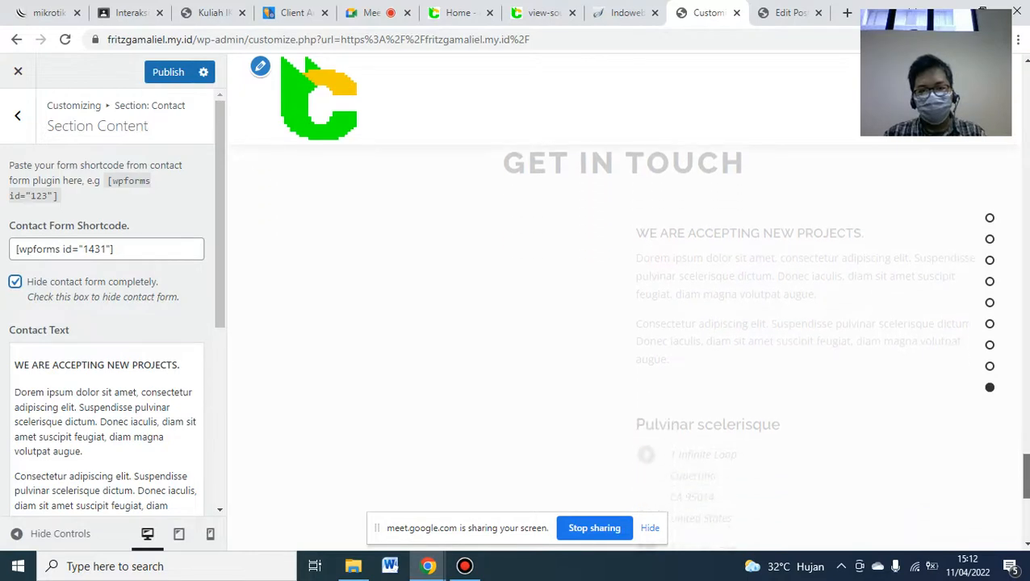
scroll(540, 363, "down", 1)
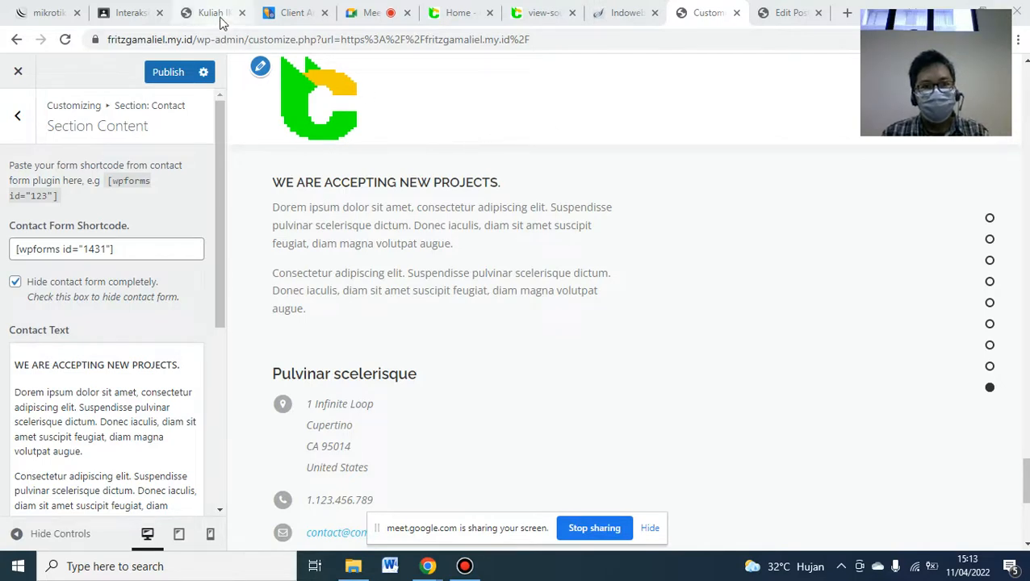
- Copy the CAT22 contact block from blog.cat22.id and open the Contact Text editor
left_click(460, 16)
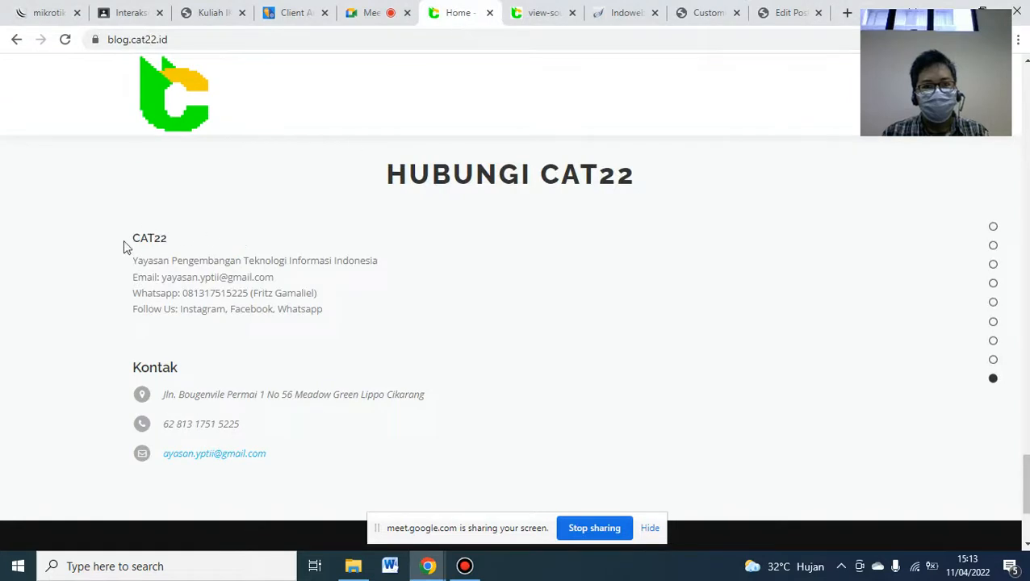
left_click_drag(155, 242, 338, 324)
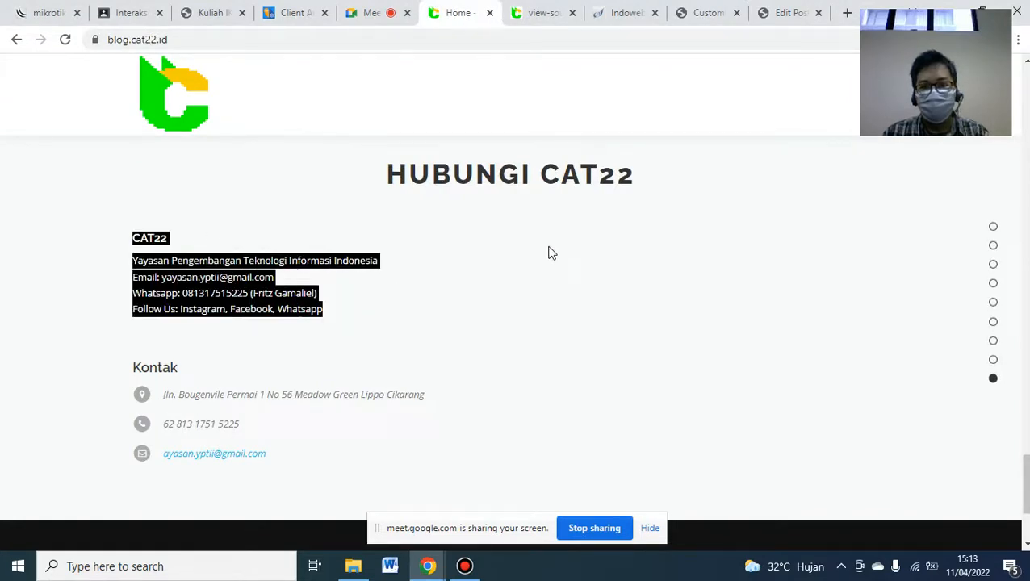
left_click(709, 20)
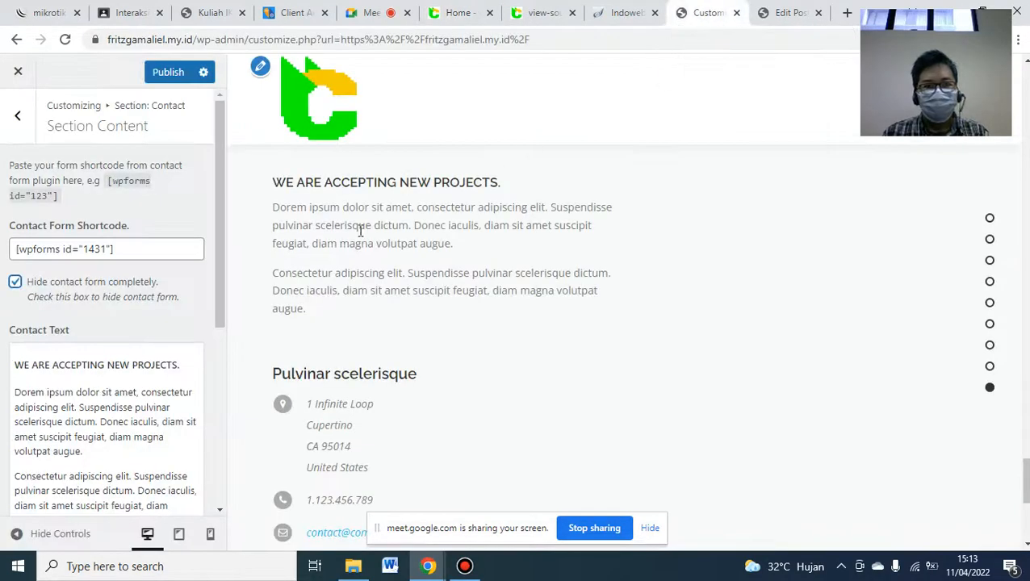
left_click(105, 396)
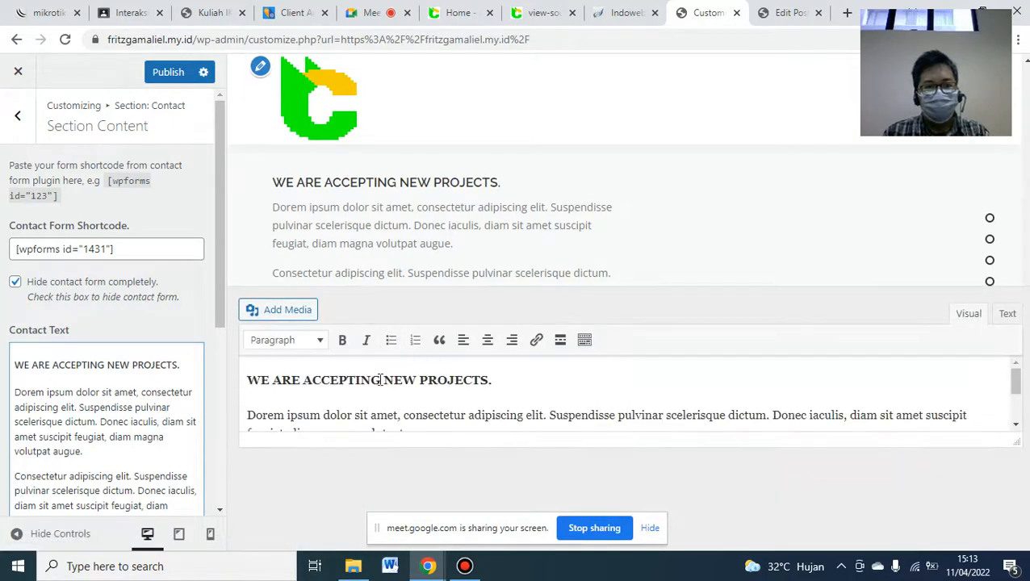
- Replace the Contact Text placeholder with the pasted CAT22 details, check Text/Visual views, and close it
left_click(380, 380)
key("ctrl+a")
key("ctrl+v")
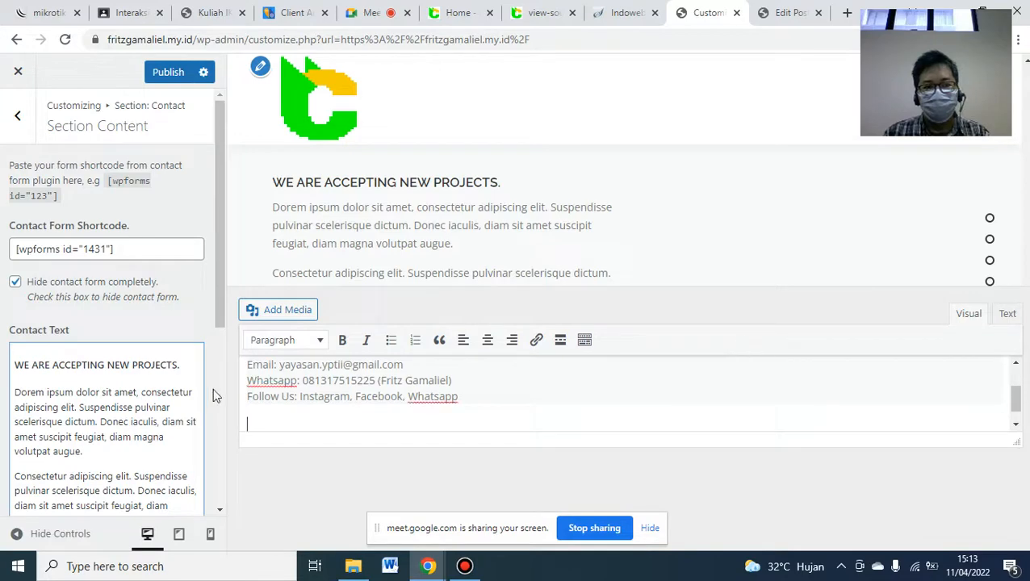
left_click(146, 420)
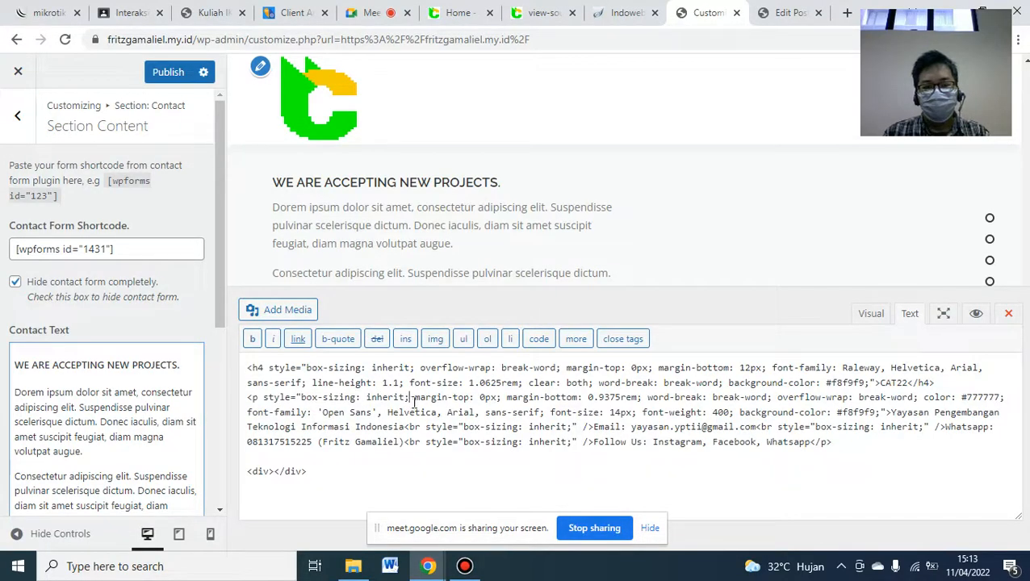
left_click(868, 317)
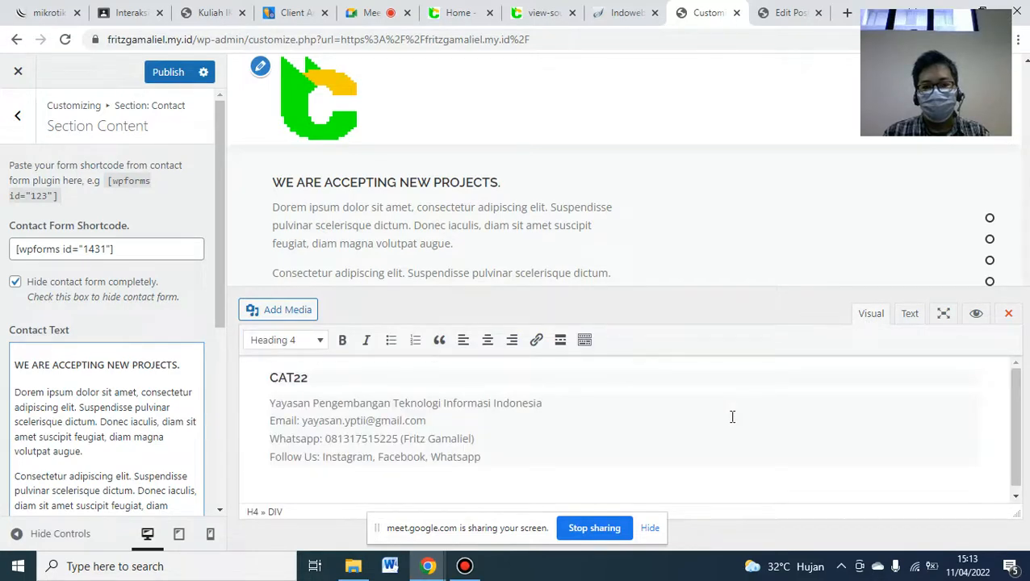
key("ctrl+a")
left_click(692, 418)
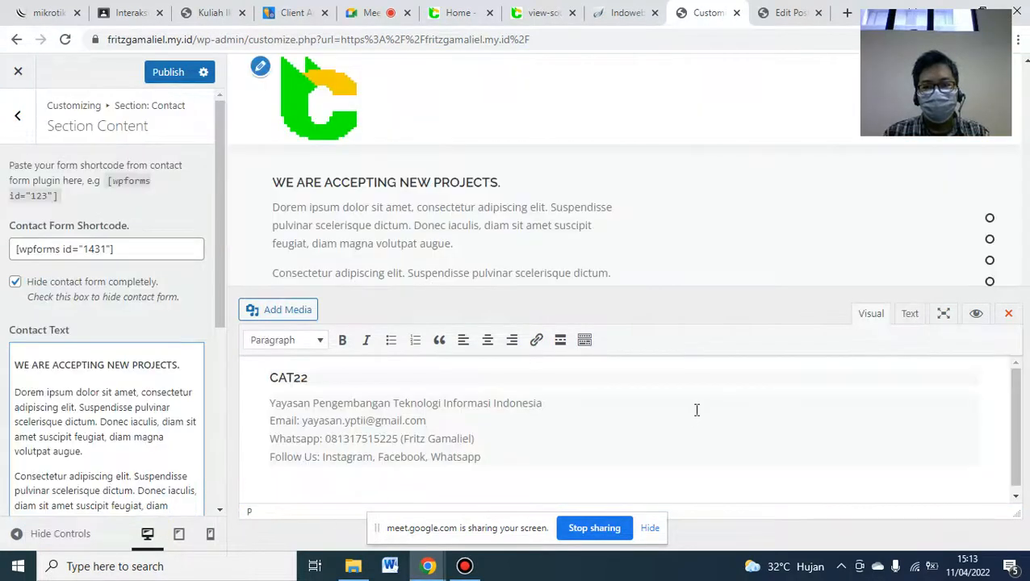
key("ctrl+a")
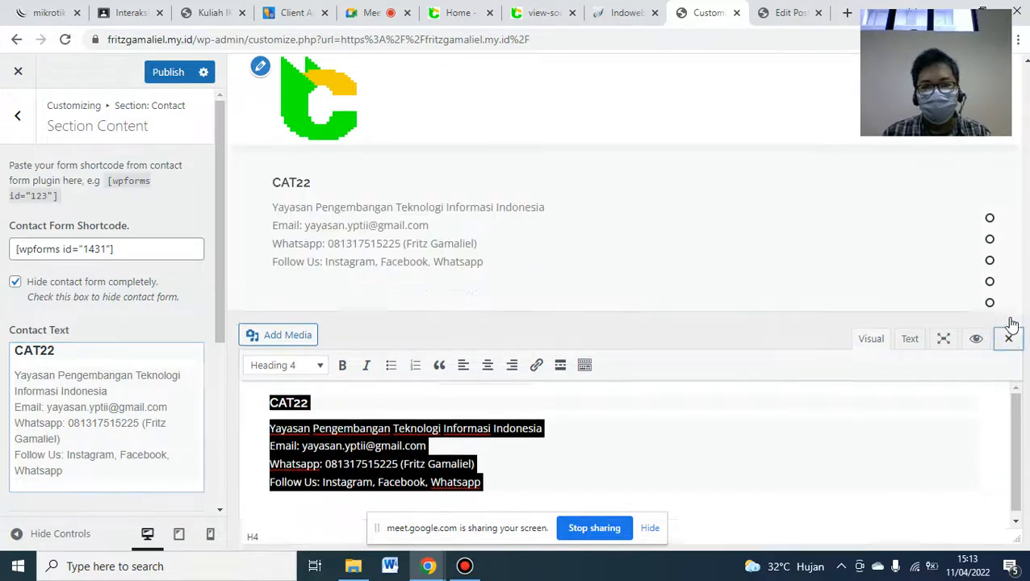
left_click(1008, 338)
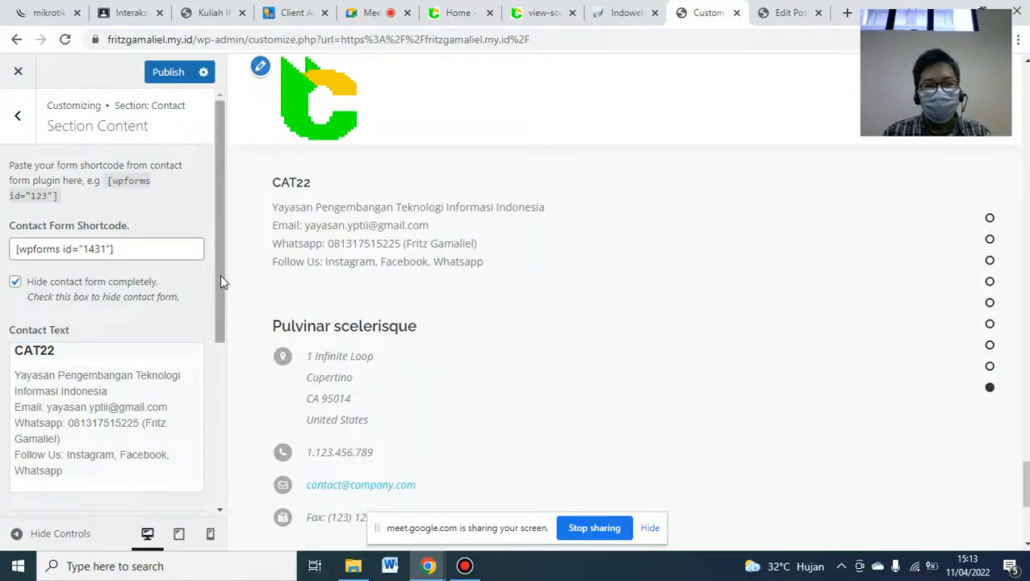
- Select the Kontak address line on blog.cat22.id to copy it
left_click_drag(219, 274, 225, 454)
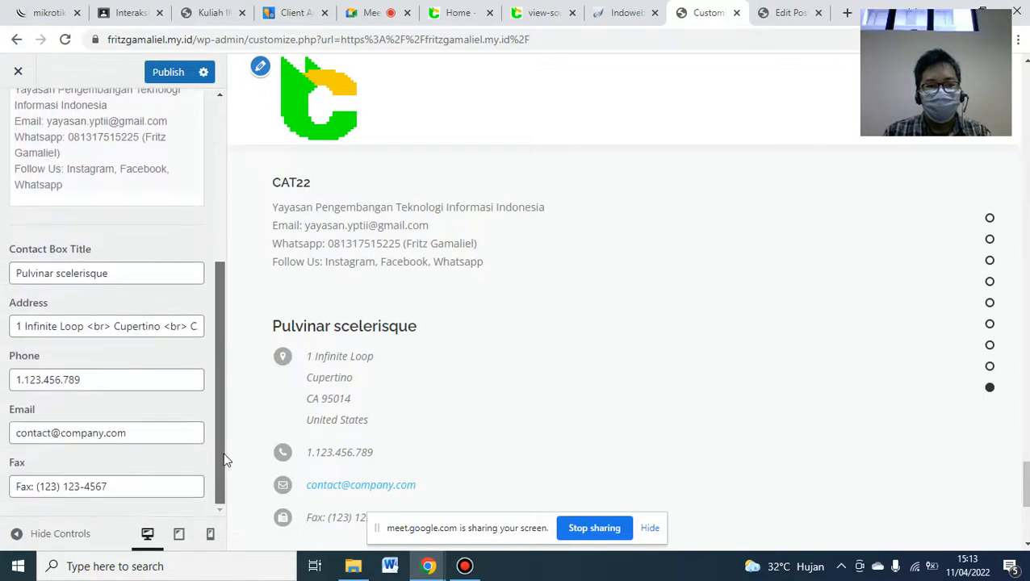
left_click(450, 13)
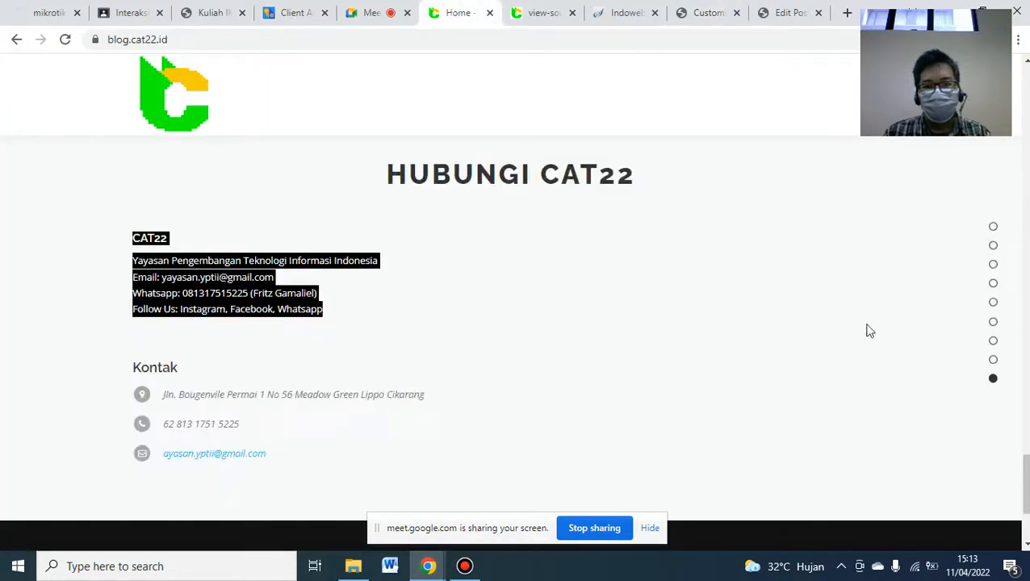
triple_click(249, 395)
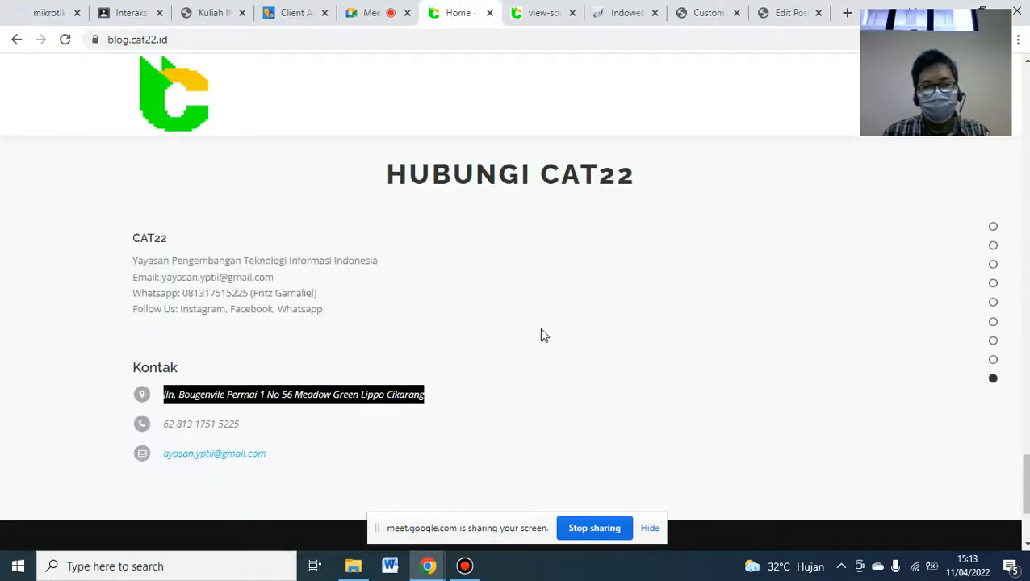
left_click(702, 22)
- Set the Contact Box Title to Kontak and paste the organisation's address into Address
left_click(91, 273)
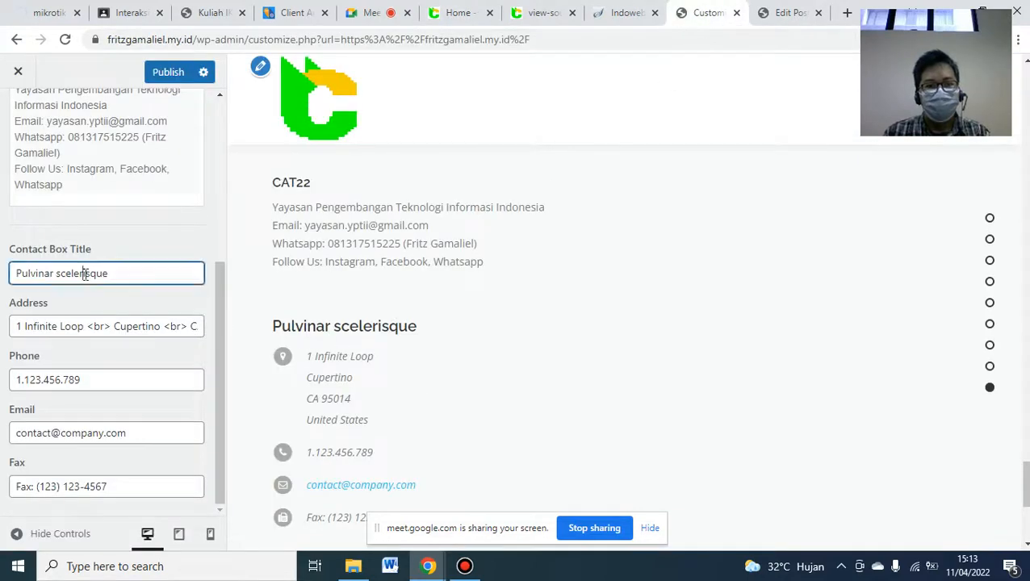
key("ctrl+a")
type("Ko")
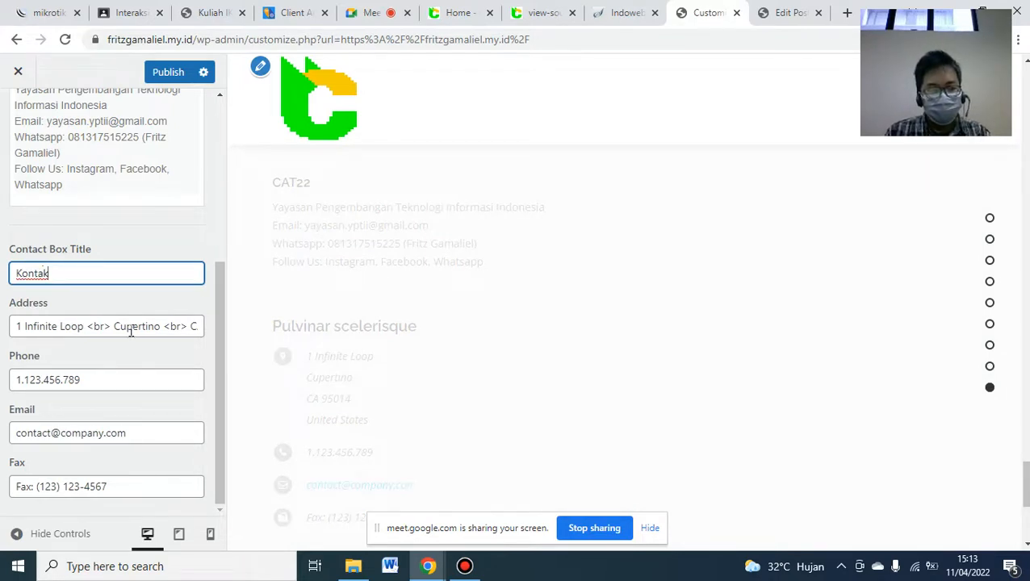
left_click(156, 325)
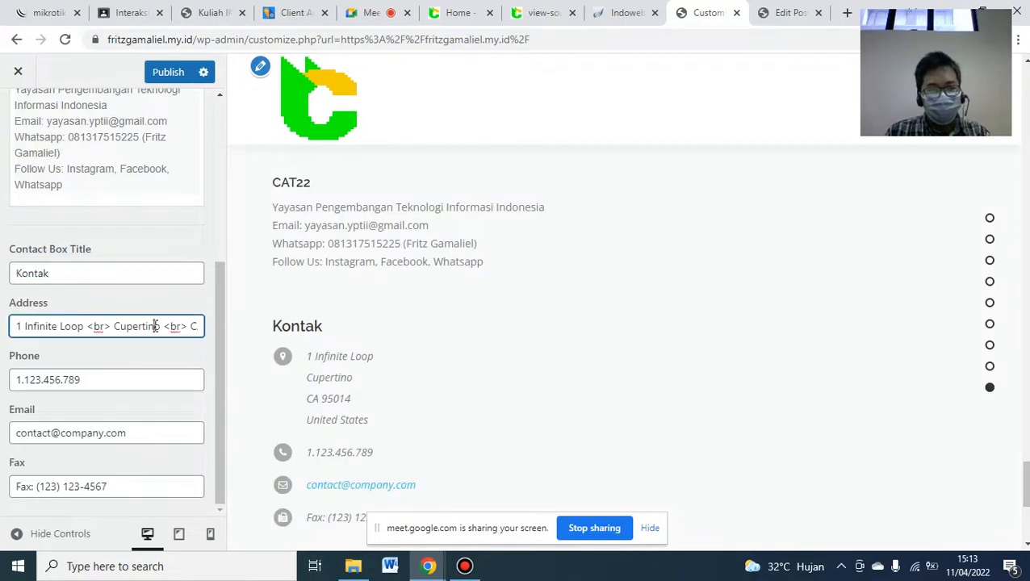
key("ctrl+a")
type("I No 56 Meadow Green Lippo Cikarang")
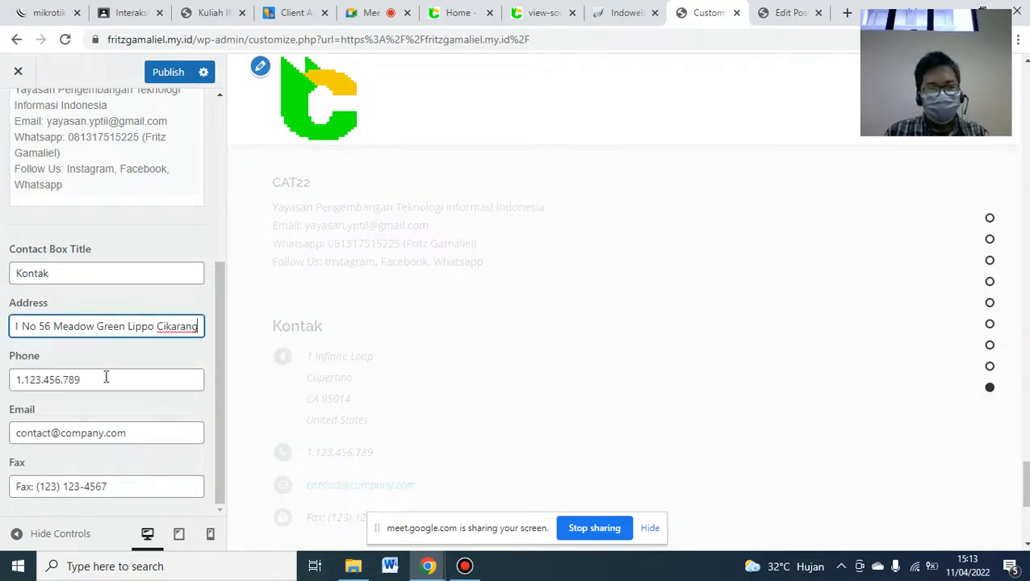
- Enter the organisation's phone number and e-mail, clear the Fax field, and publish
left_click(104, 376)
key("ctrl+a")
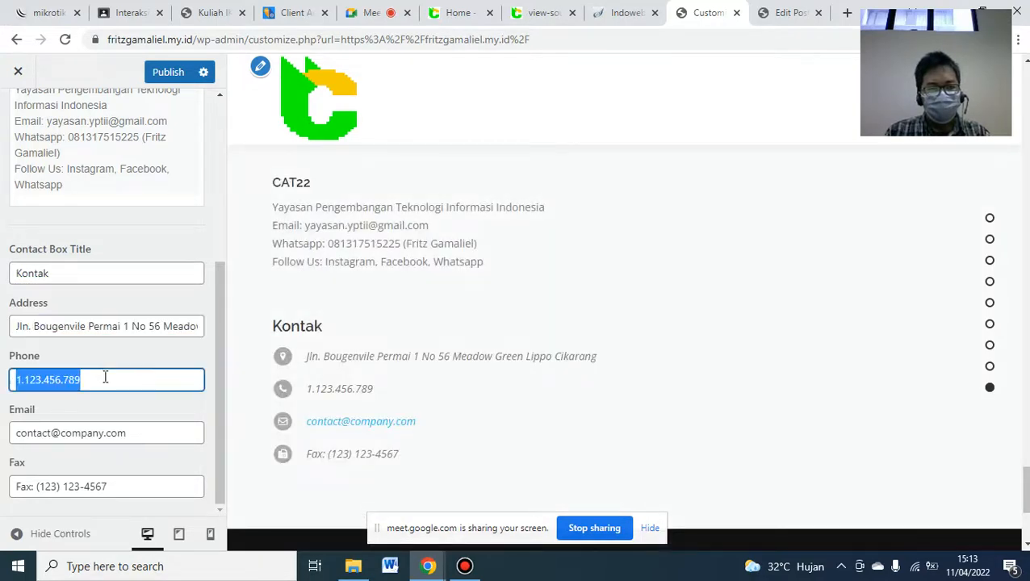
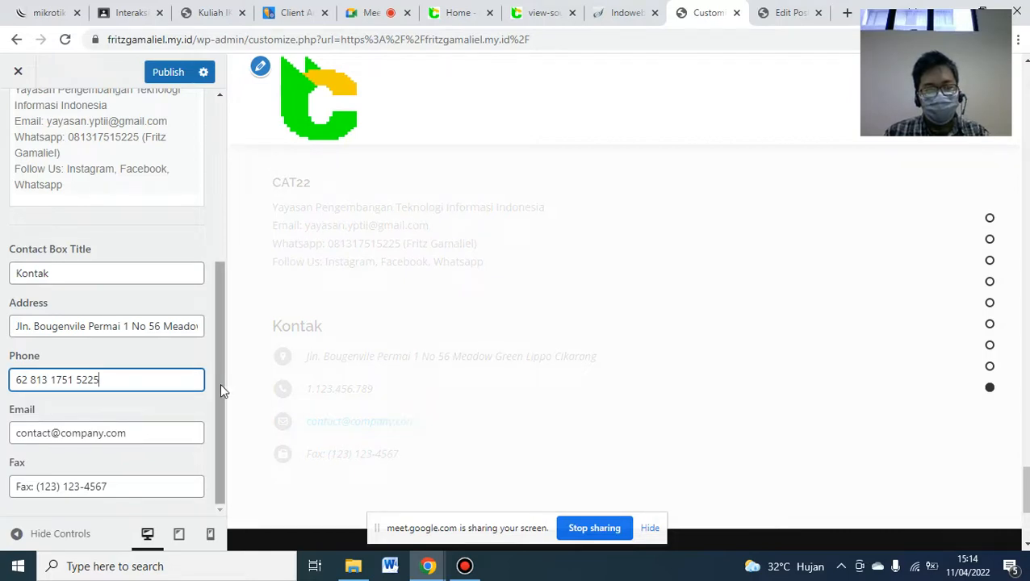
left_click(219, 383)
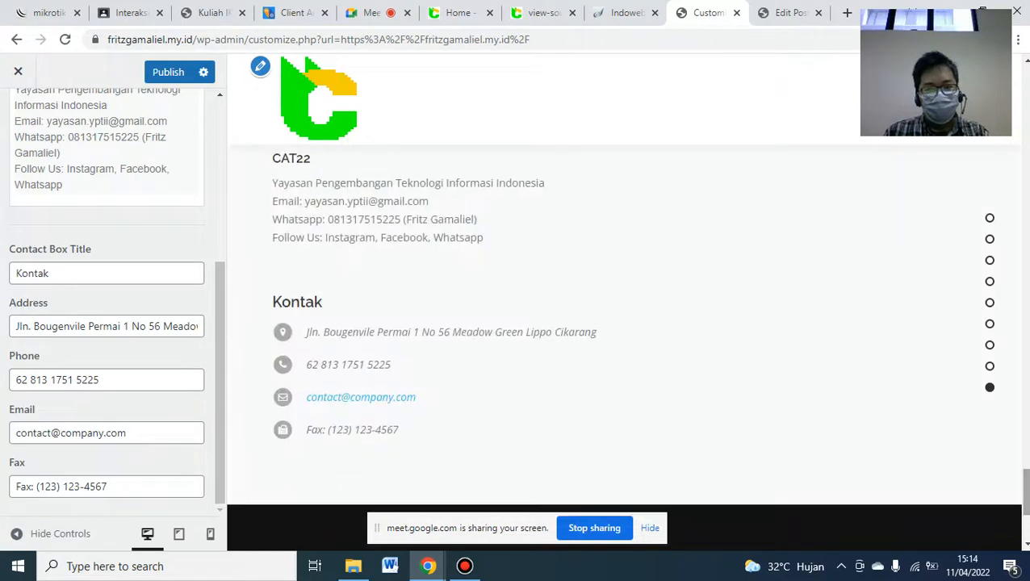
triple_click(112, 428)
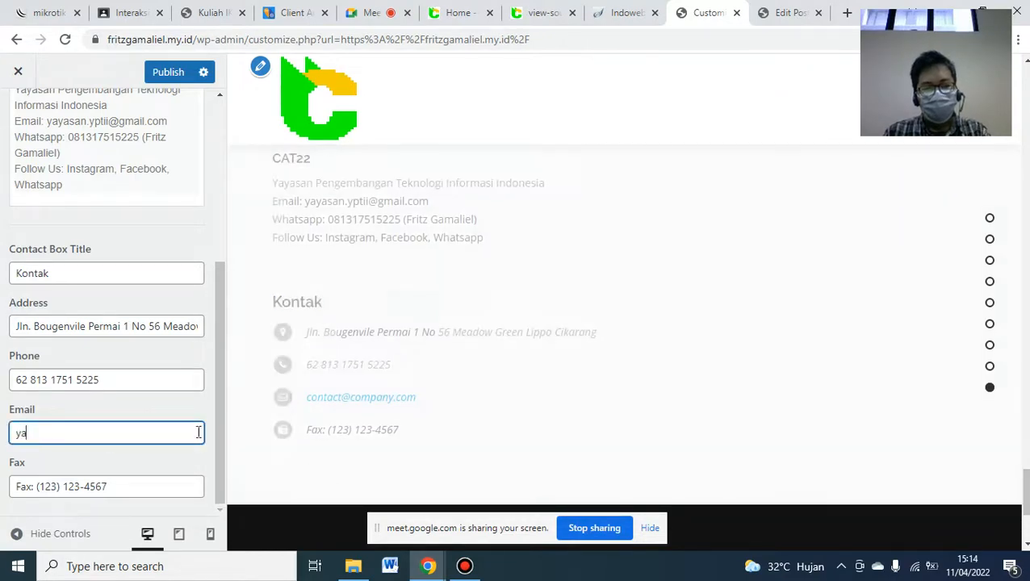
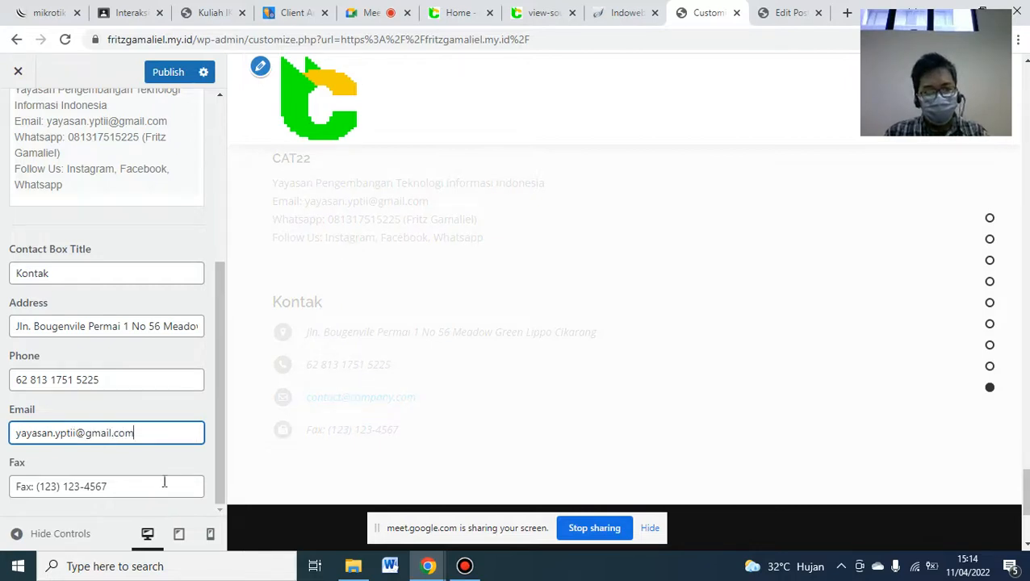
triple_click(138, 485)
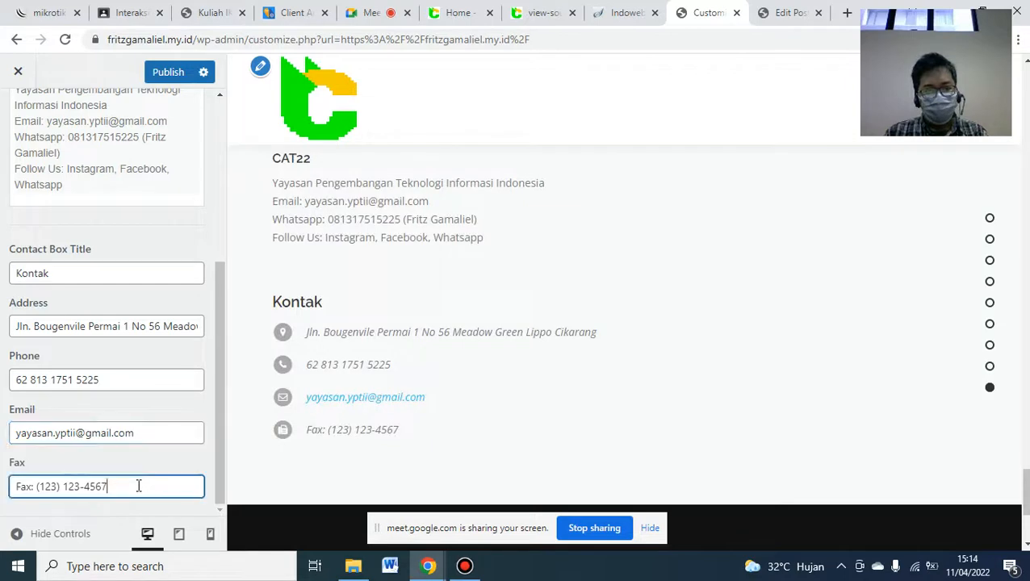
key("BackSpace")
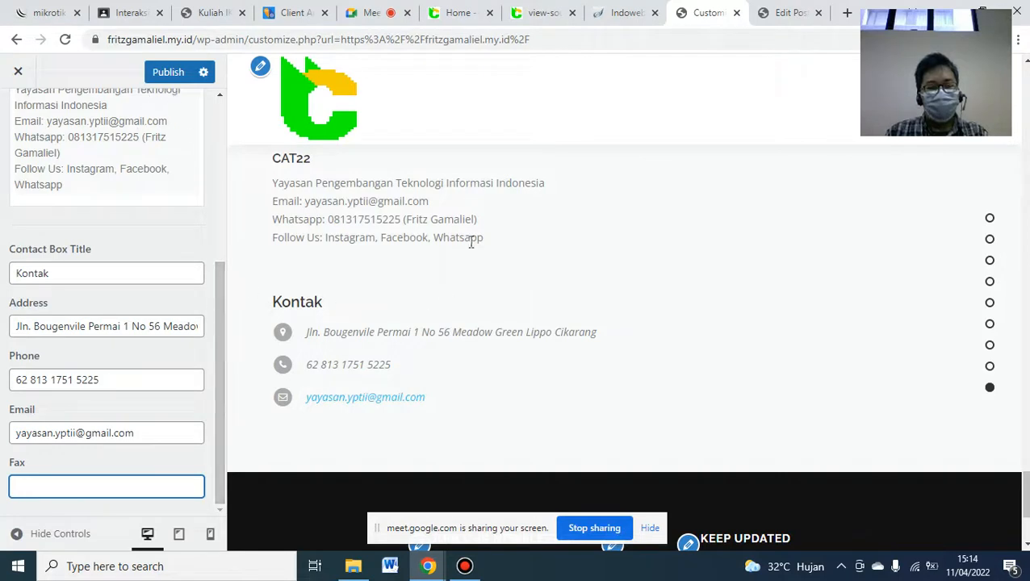
left_click(168, 74)
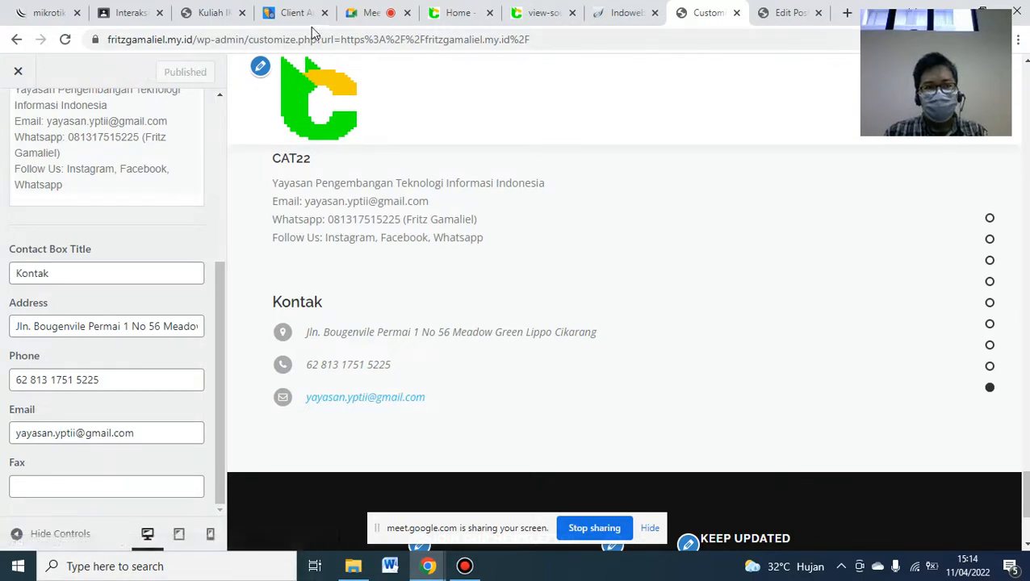
- Read through the 'Membuat bagian Hubungi' steps in Kuliah IKM Pertemuan 9.pdf, then return to page one
left_click(218, 13)
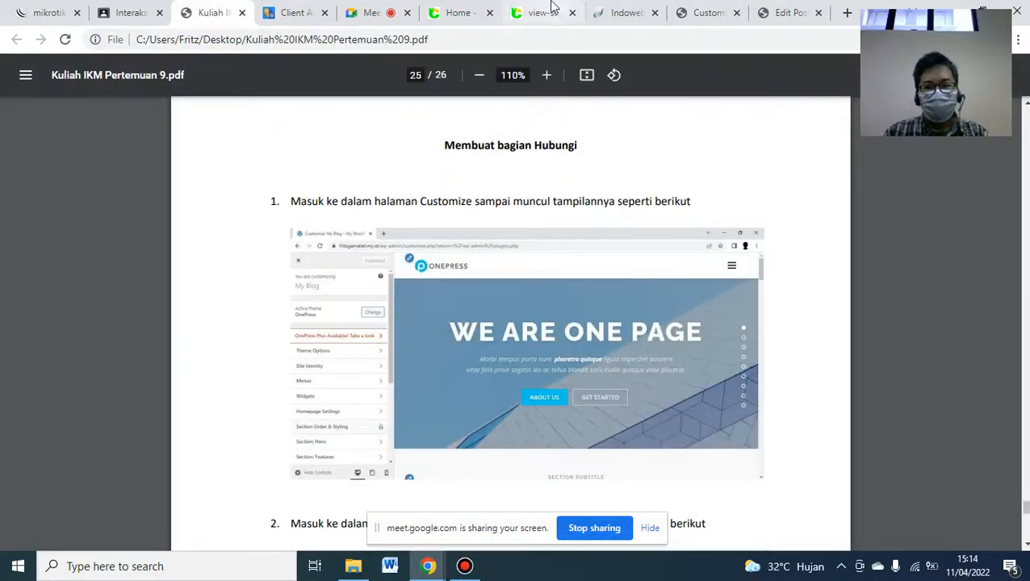
mouse_move(552, 6)
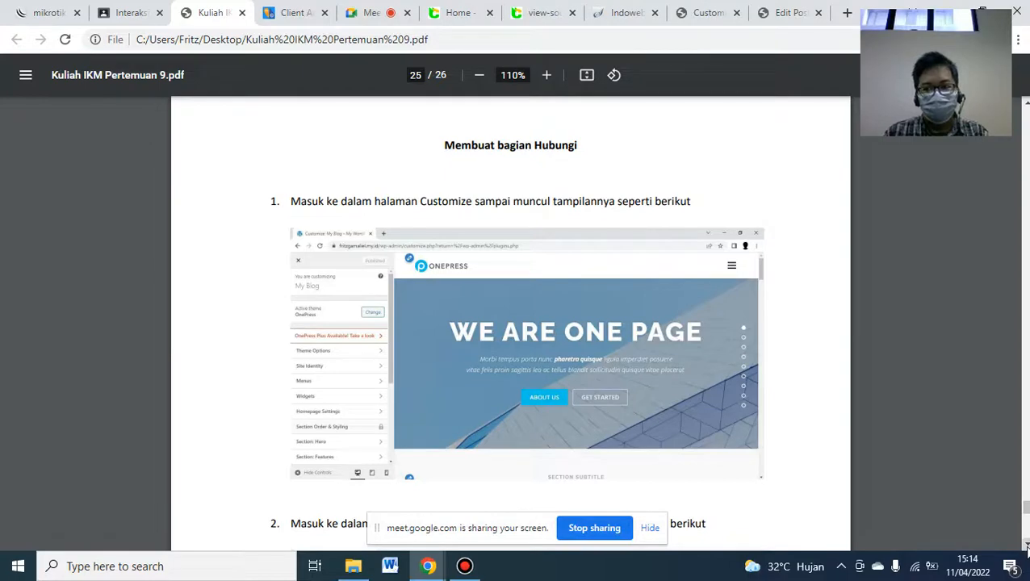
scroll(1025, 549, "down", 1)
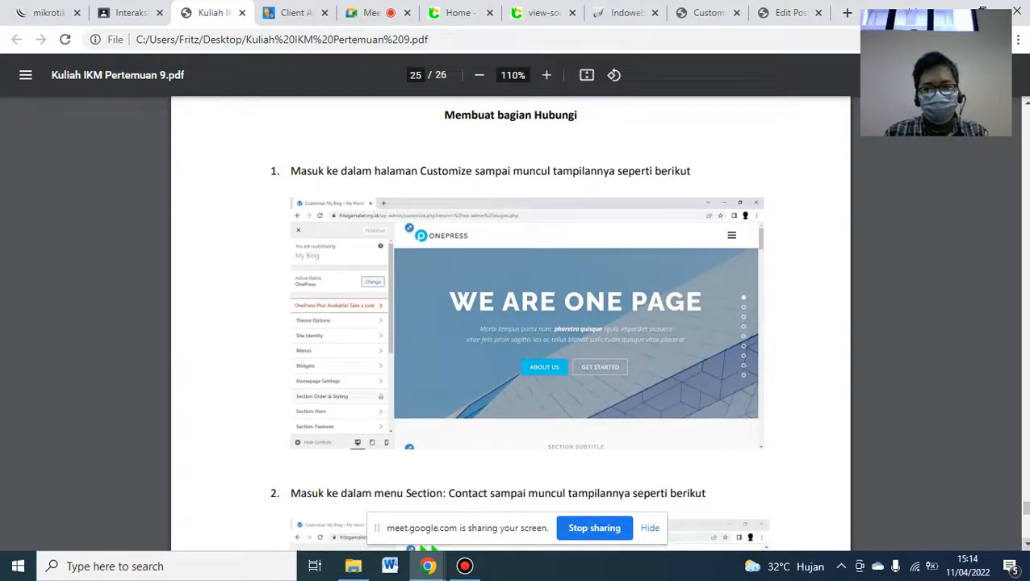
scroll(1025, 545, "down", 8)
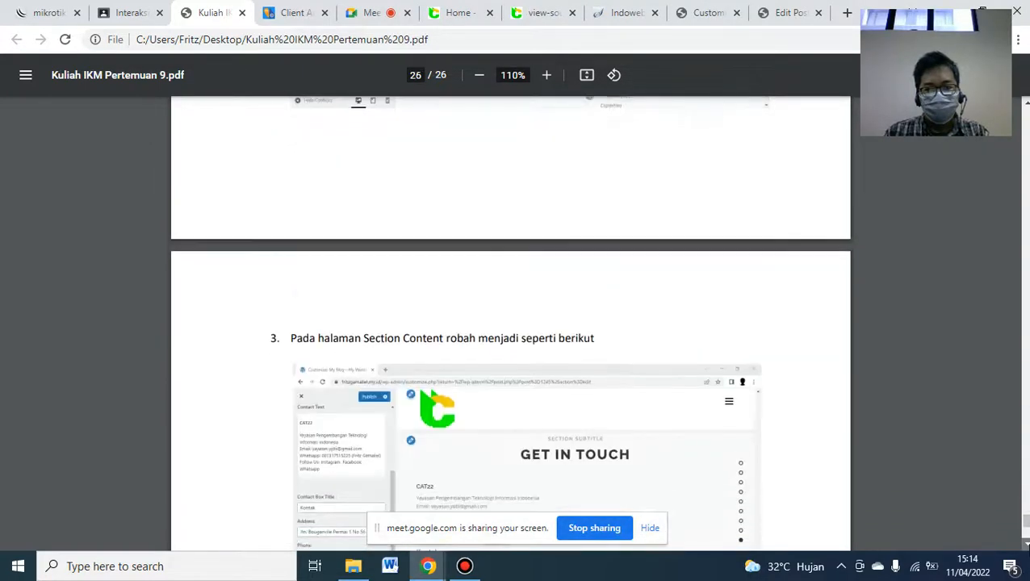
scroll(1000, 538, "down", 6)
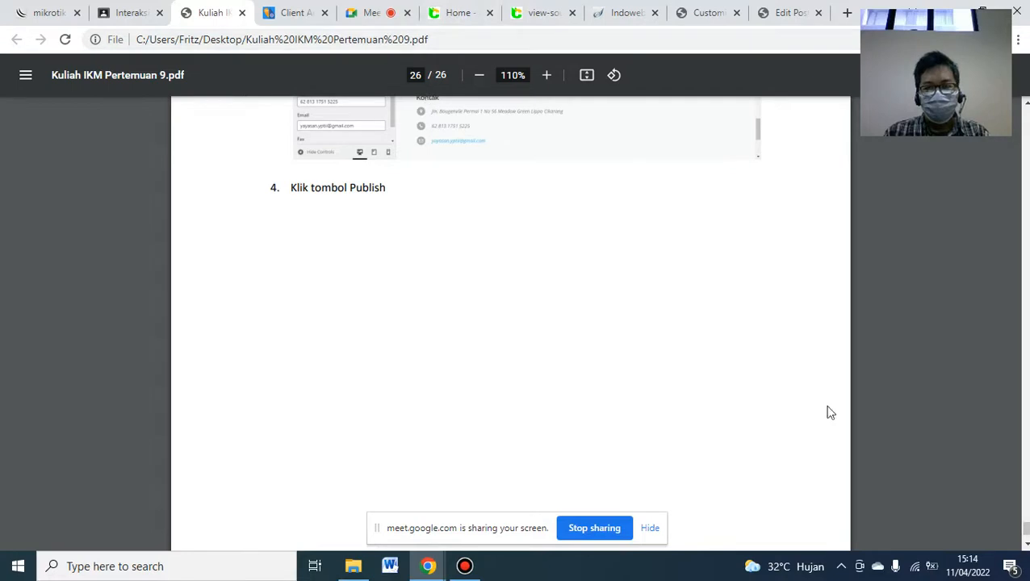
left_click(1025, 540)
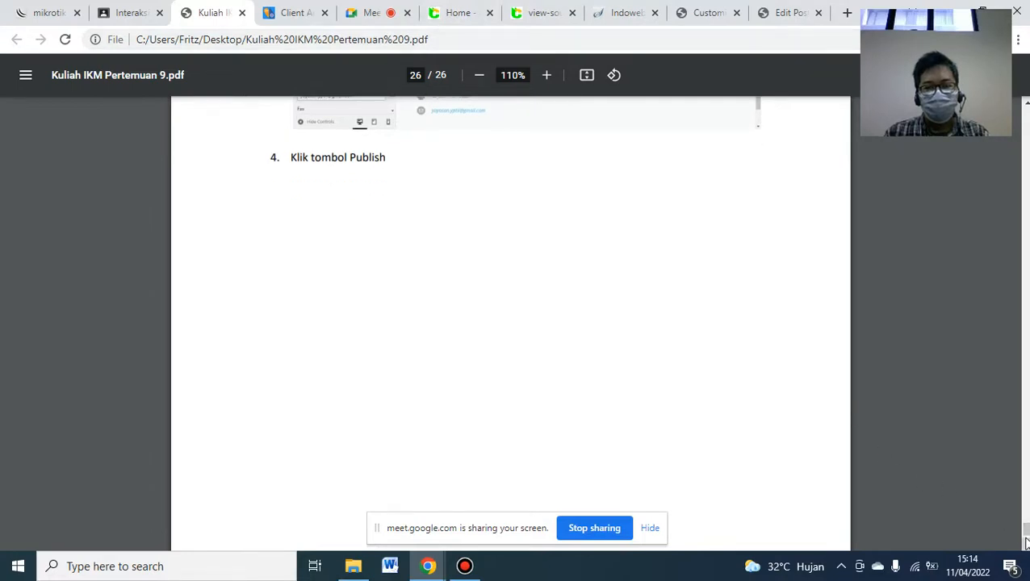
left_click_drag(1026, 533, 1025, 114)
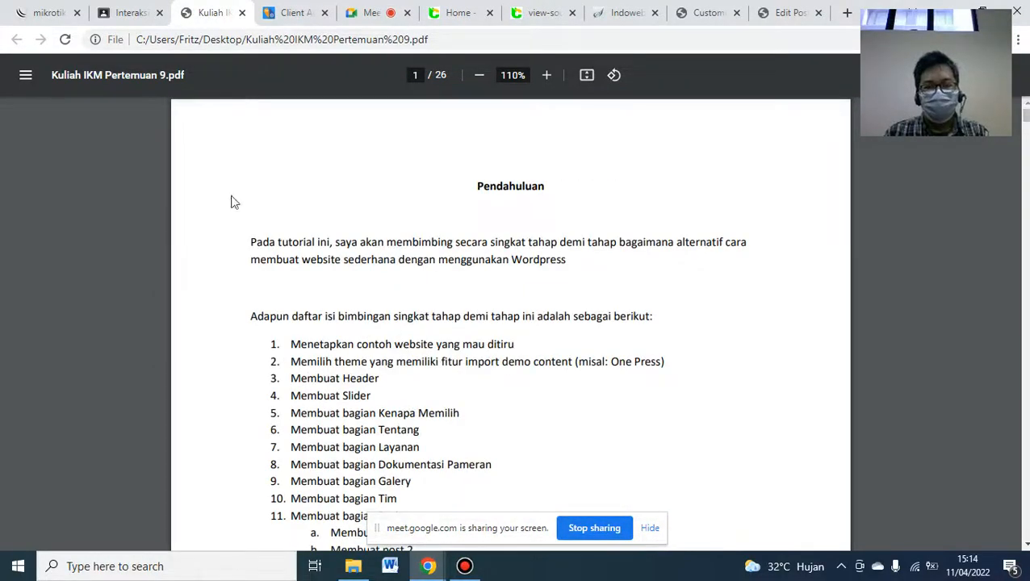
- Scroll through blog.cat22.id and the customizer preview to compare the finished sections
left_click(463, 16)
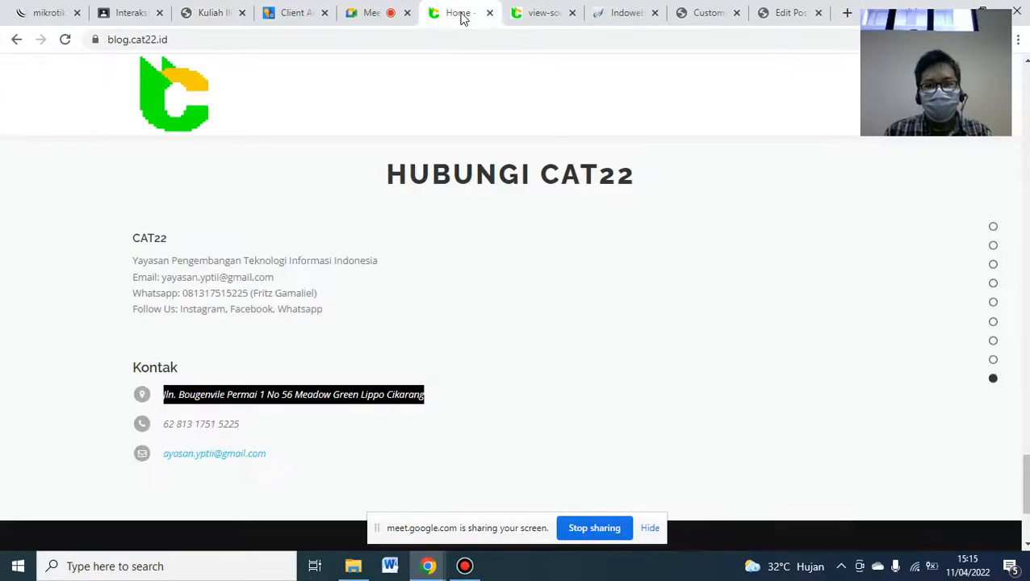
left_click_drag(1026, 478, 1026, 87)
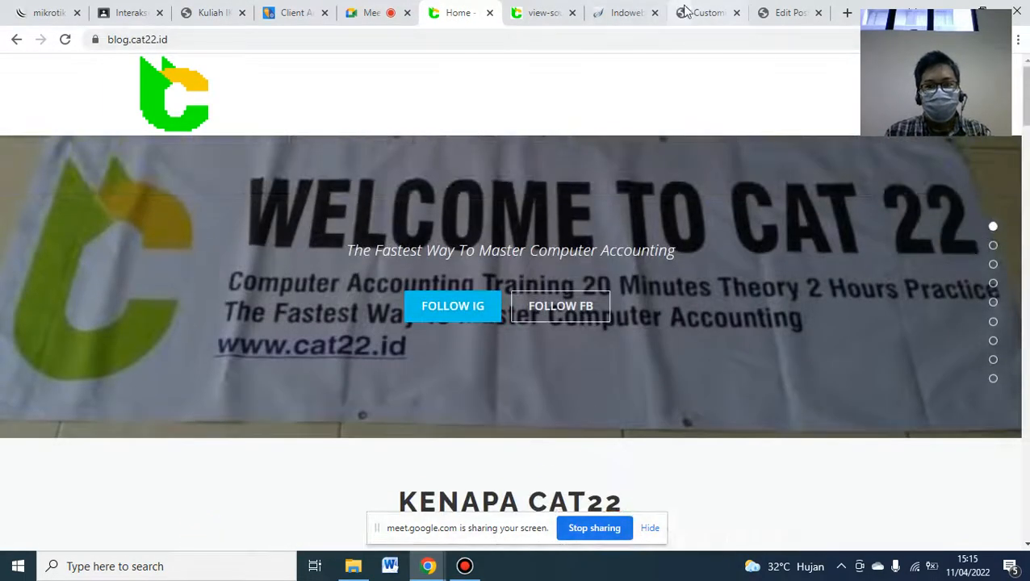
left_click(697, 13)
left_click_drag(1026, 494, 1025, 89)
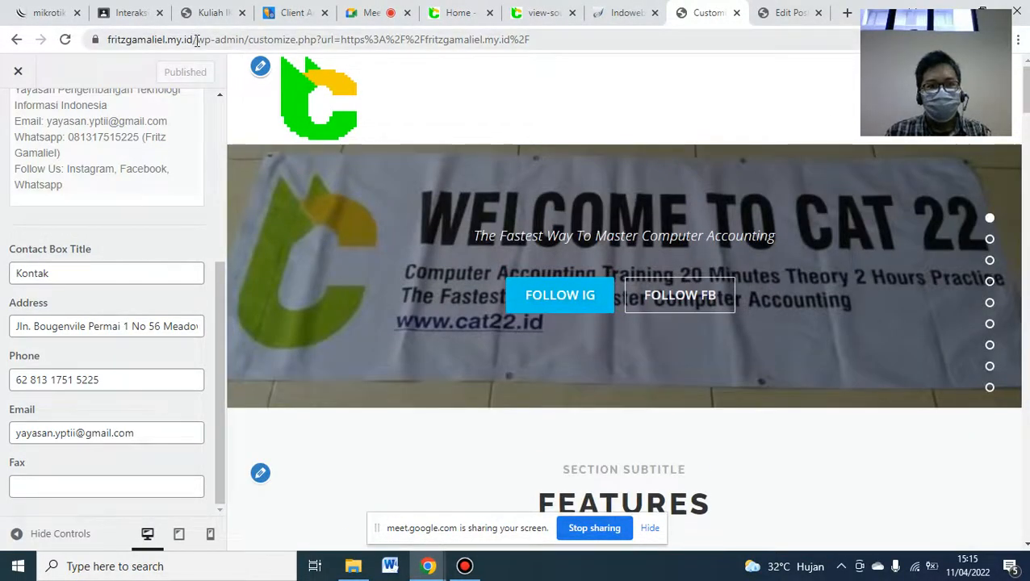
- Load the live homepage at fritzgamaliel.my.id and scroll through its published sections
left_click_drag(193, 39, 680, 83)
key("BackSpace")
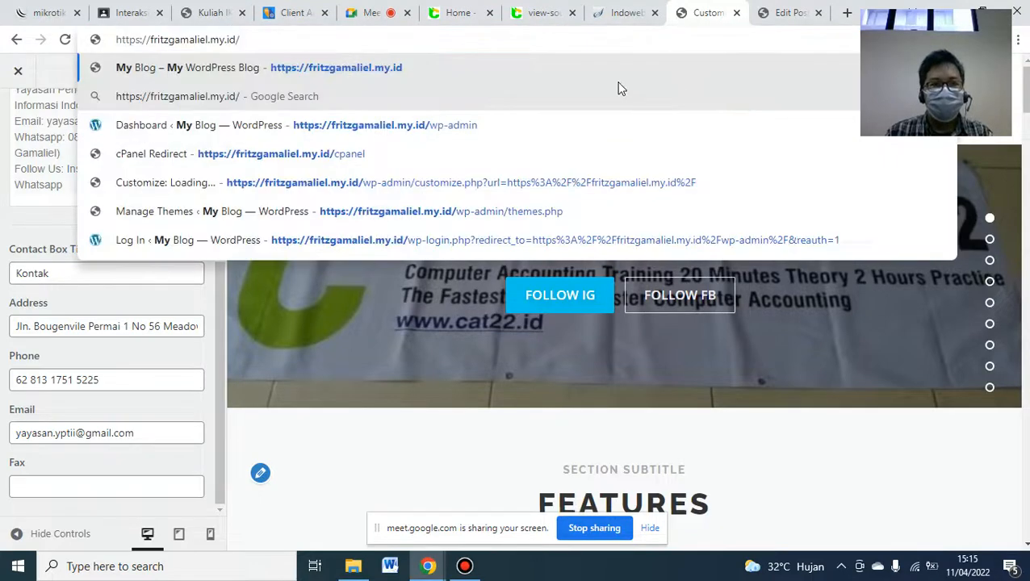
key("Return")
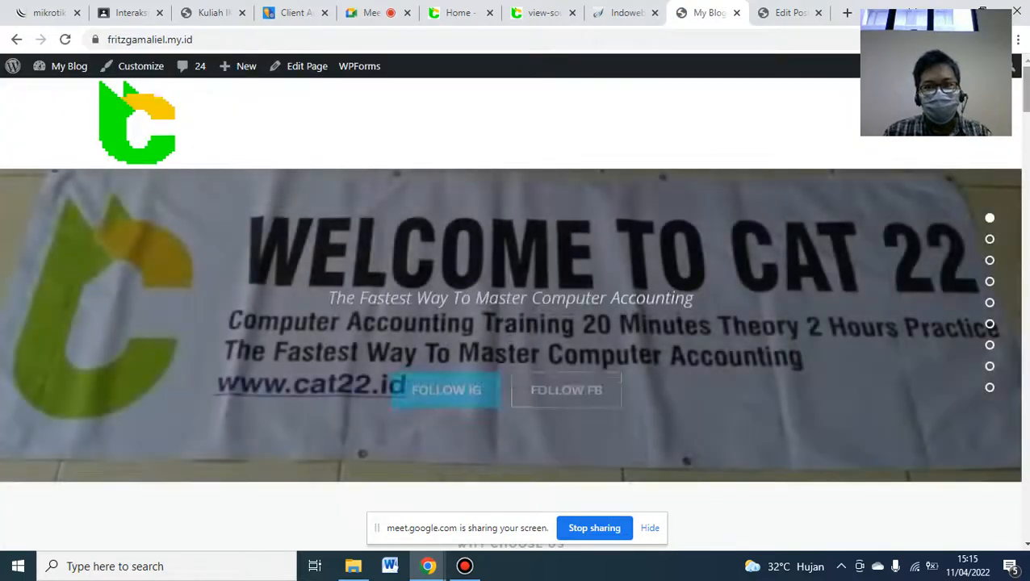
scroll(510, 315, "down", 2)
scroll(510, 323, "down", 4)
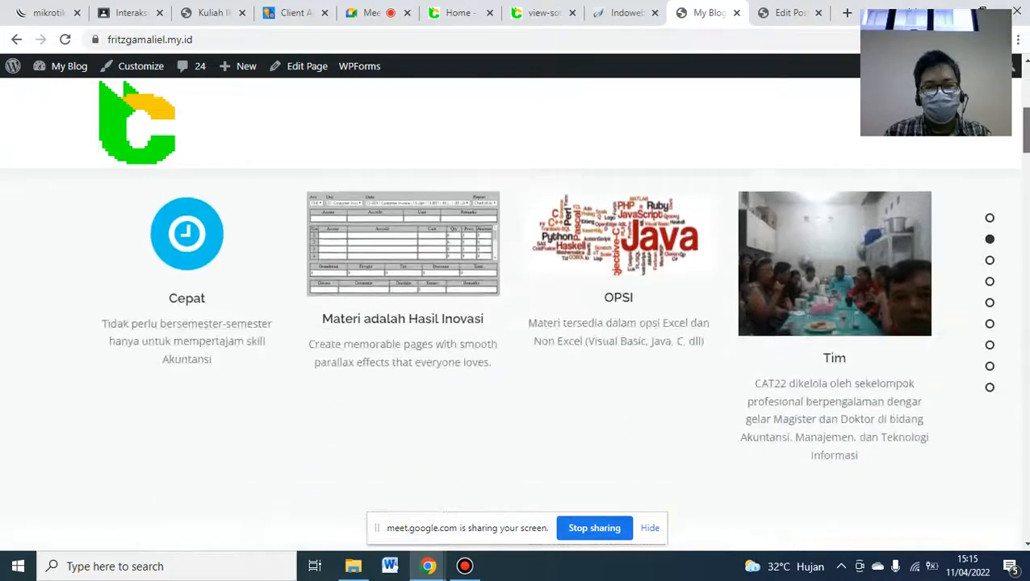
scroll(510, 323, "down", 3)
scroll(510, 322, "down", 8)
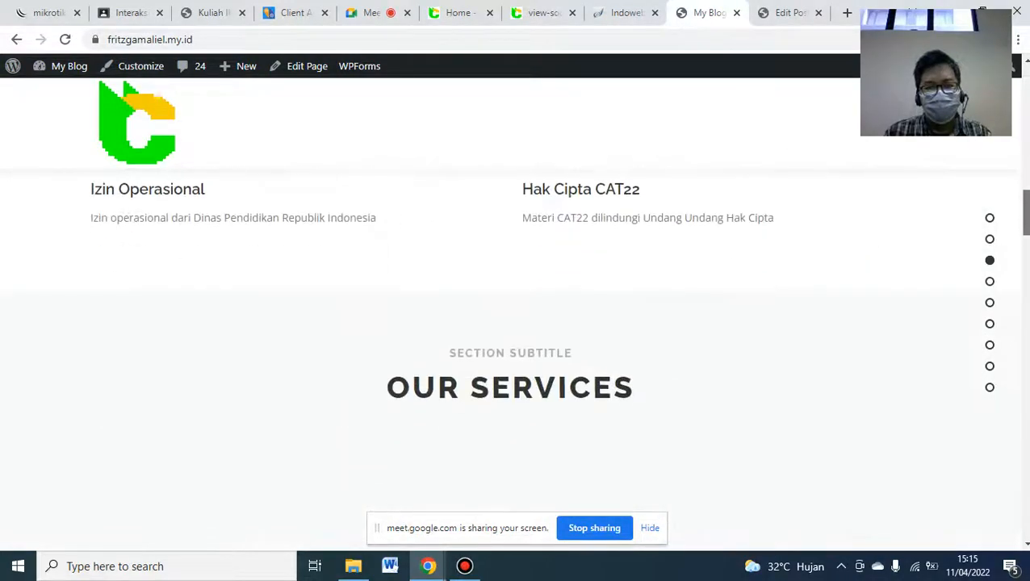
scroll(510, 322, "down", 6)
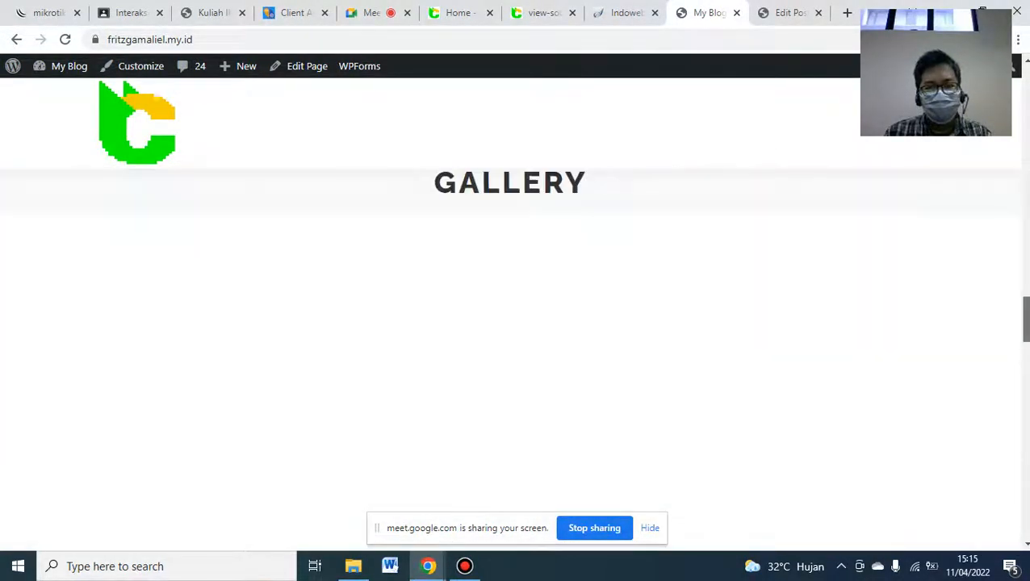
scroll(510, 322, "down", 7)
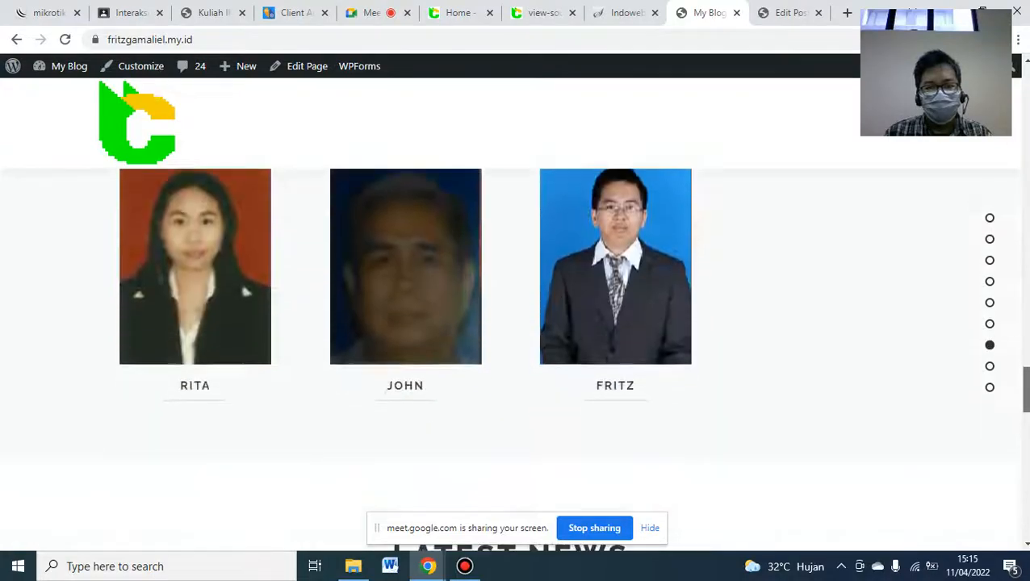
scroll(510, 322, "down", 5)
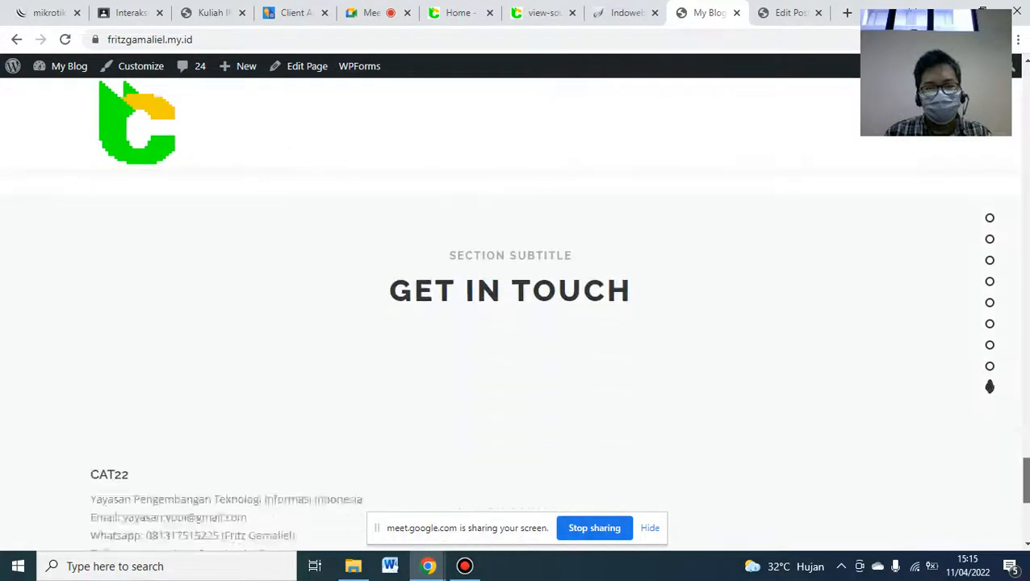
scroll(510, 323, "up", 6)
scroll(510, 323, "up", 10)
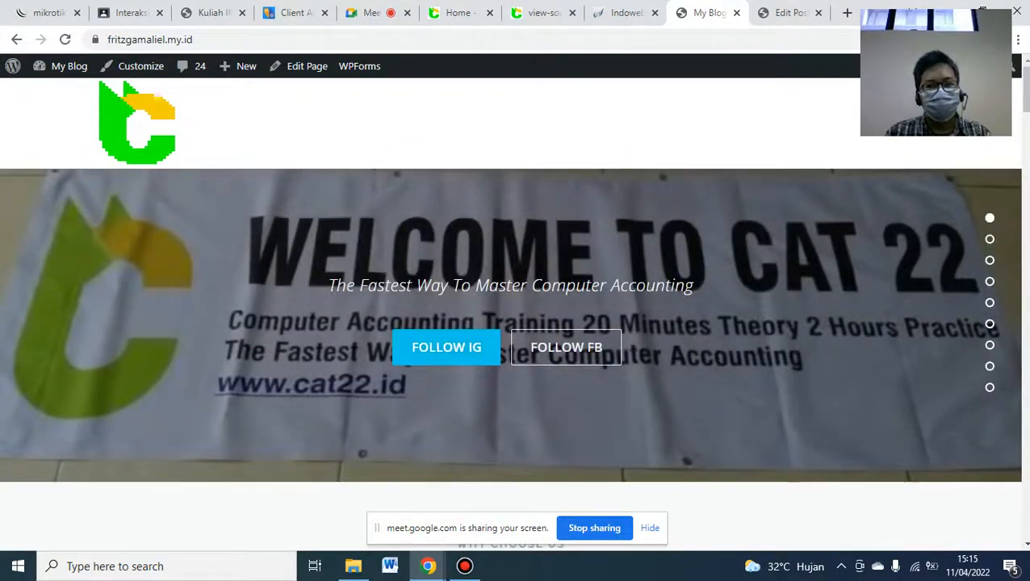
mouse_move(501, 3)
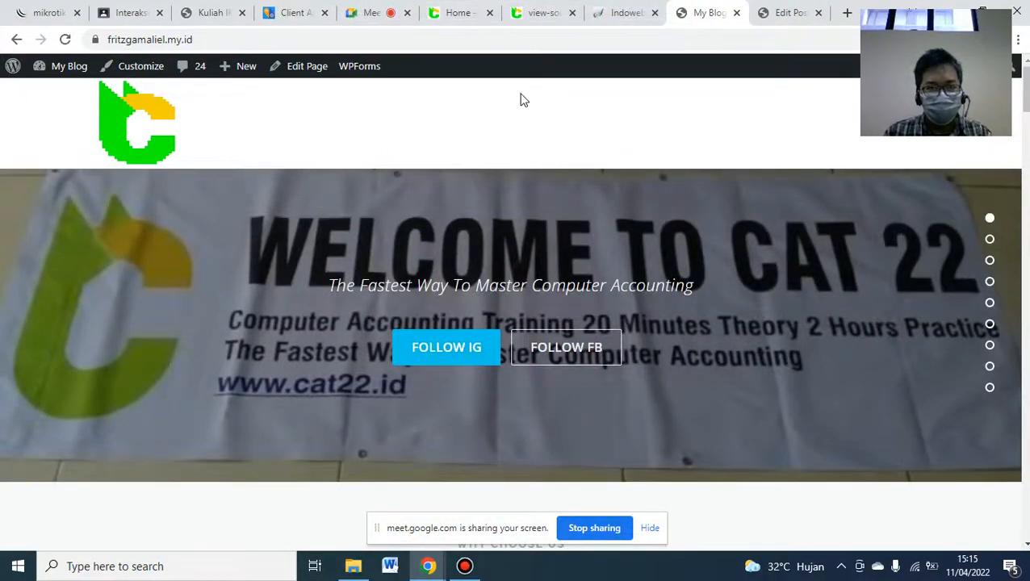